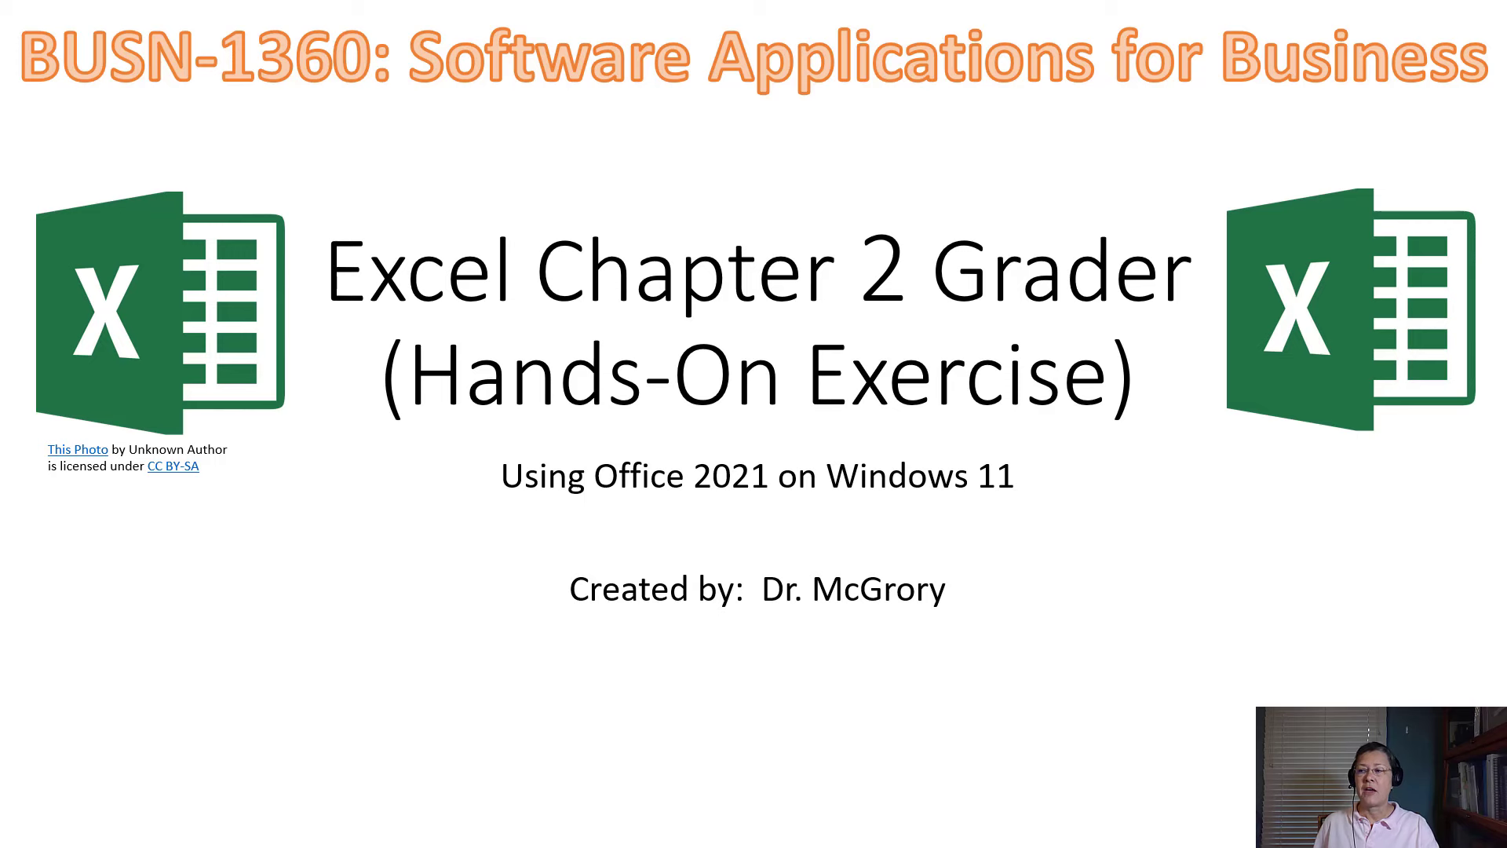
Step: Advance from the Excel Chapter 2 Grader title slide to the Items of Notes slide
{"action": "key", "text": "Right"}
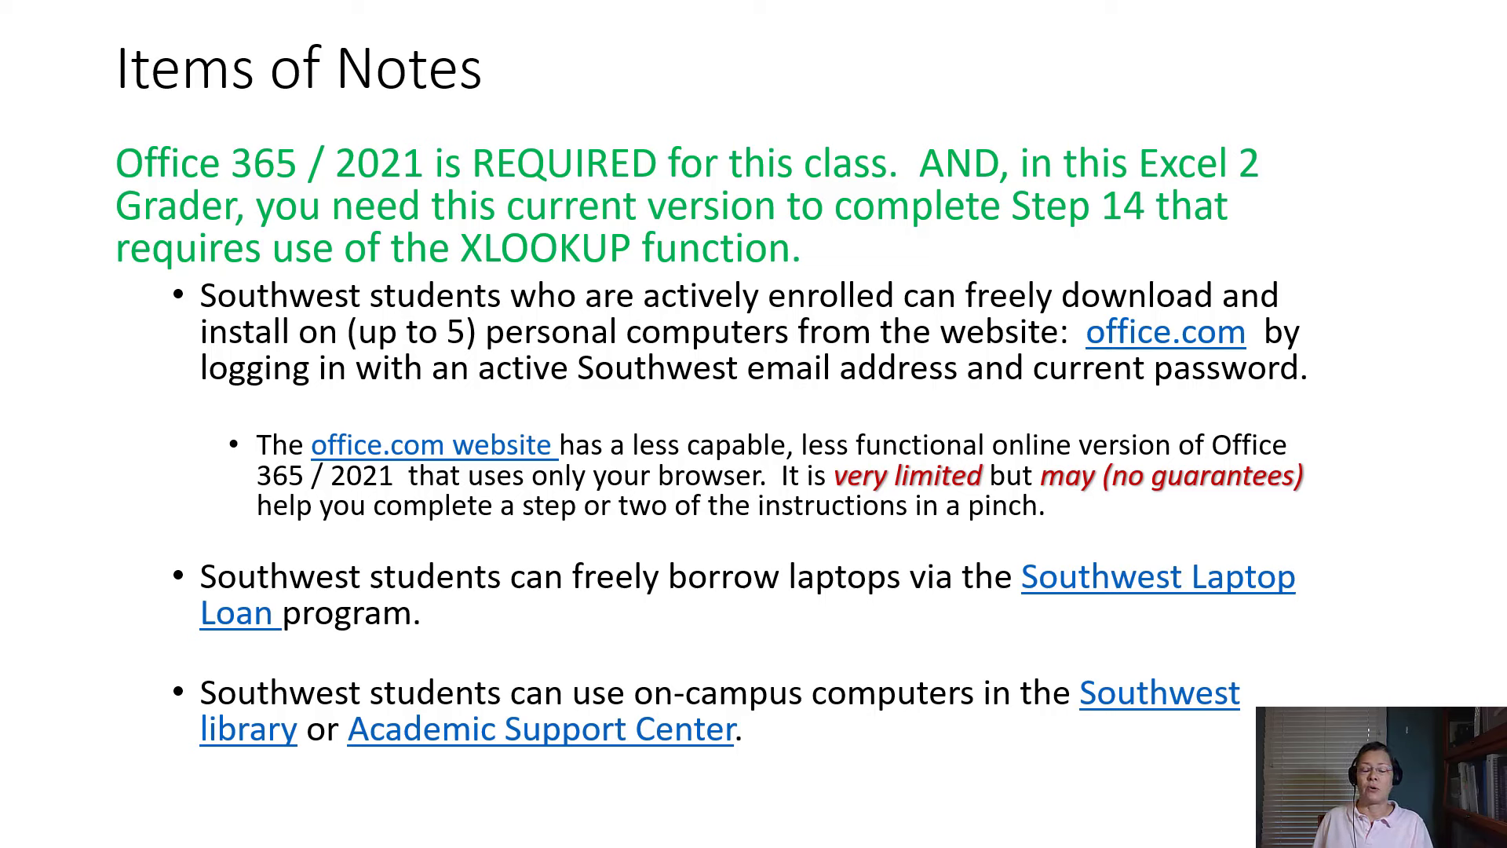
{"action": "key", "text": "Right"}
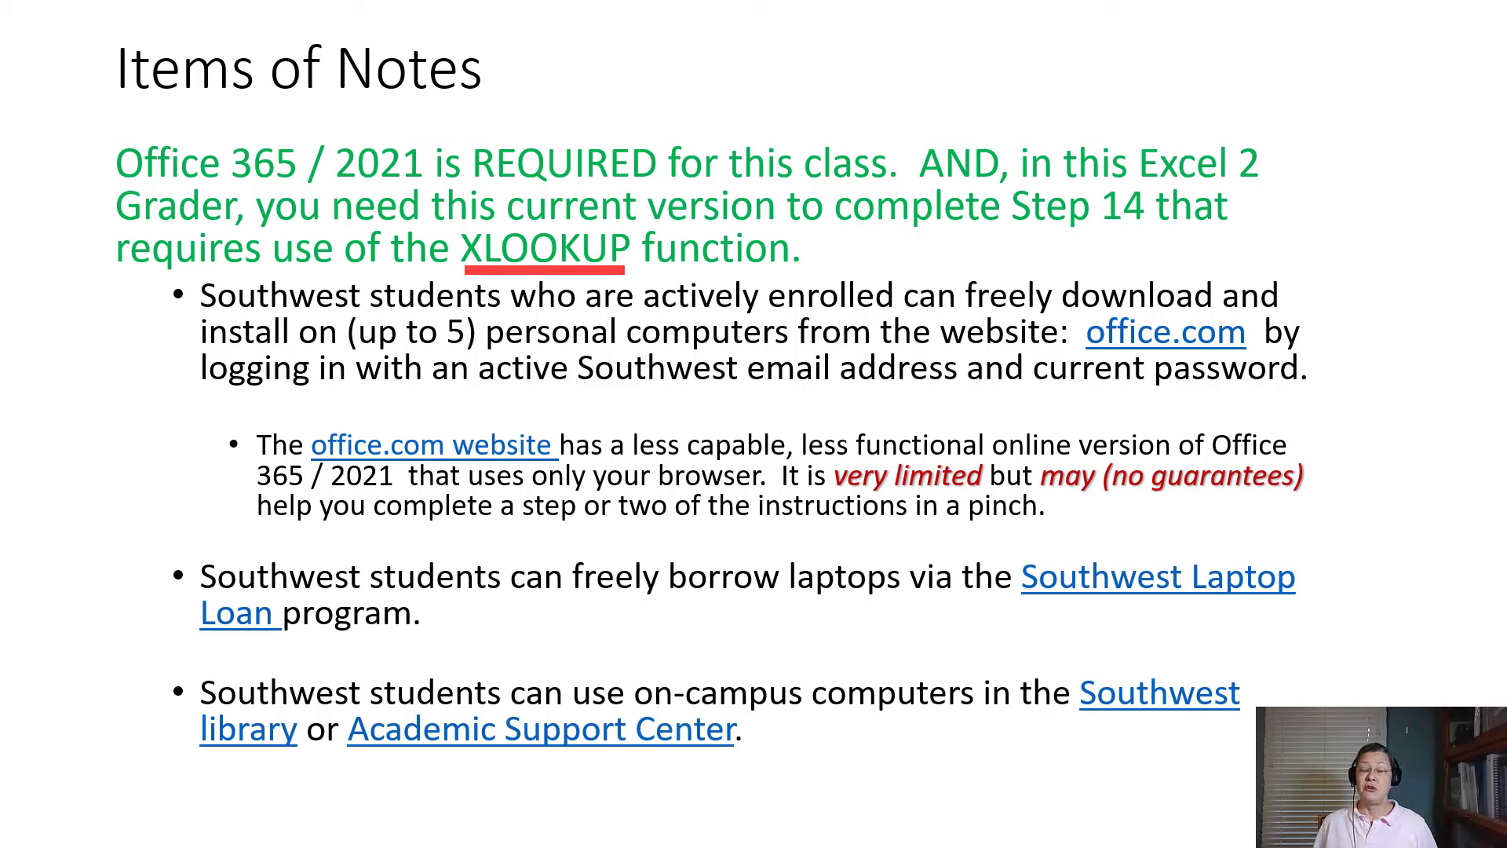
{"action": "key", "text": "Right"}
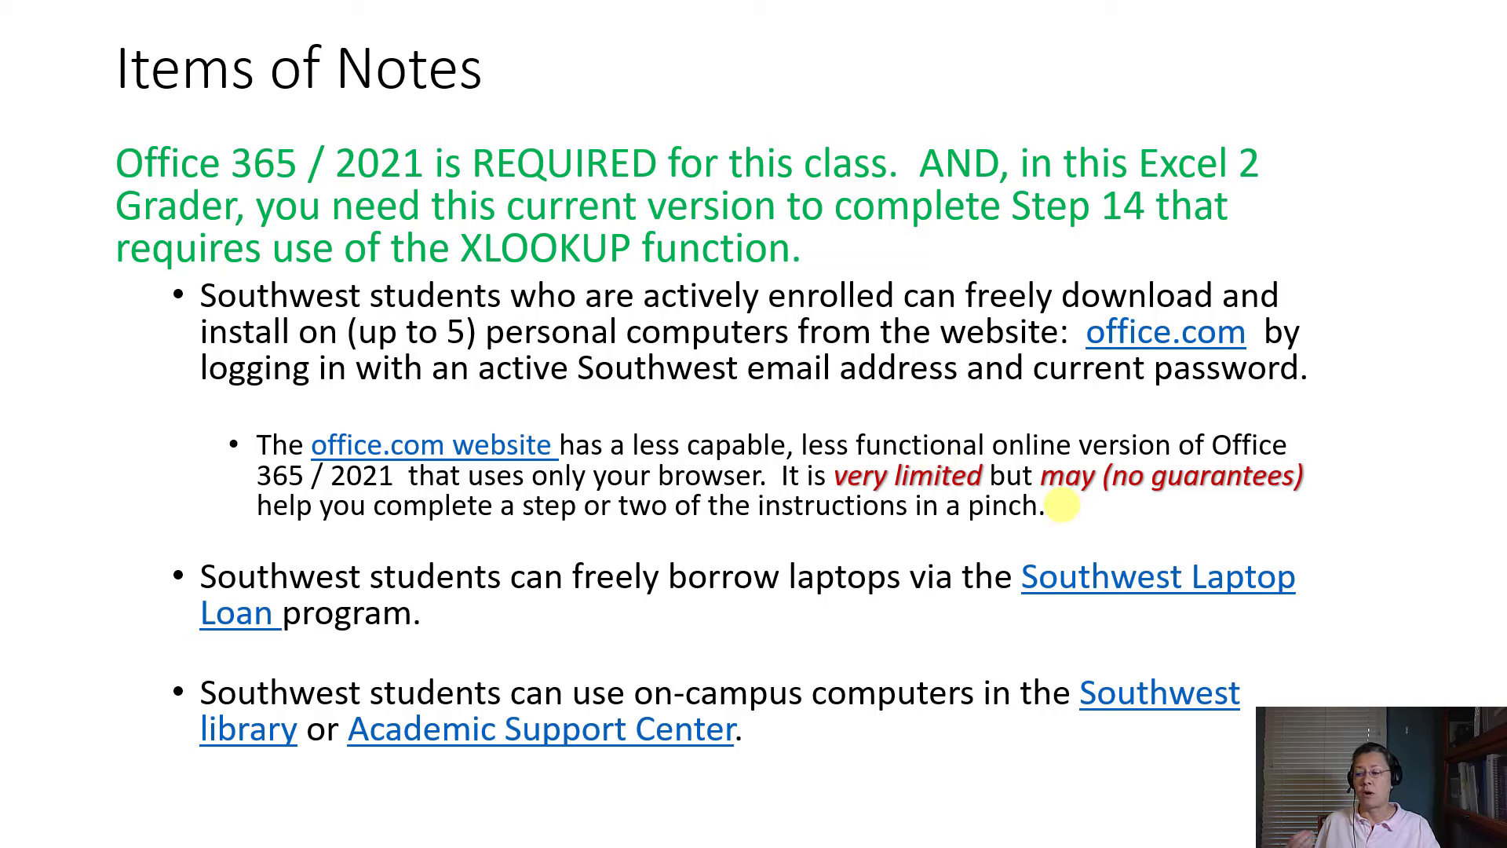
Step: Play the Items of Notes underline and FREE-arrow animations, then advance to the Errors in Excel slide
{"action": "left_click", "coordinate": [787, 599]}
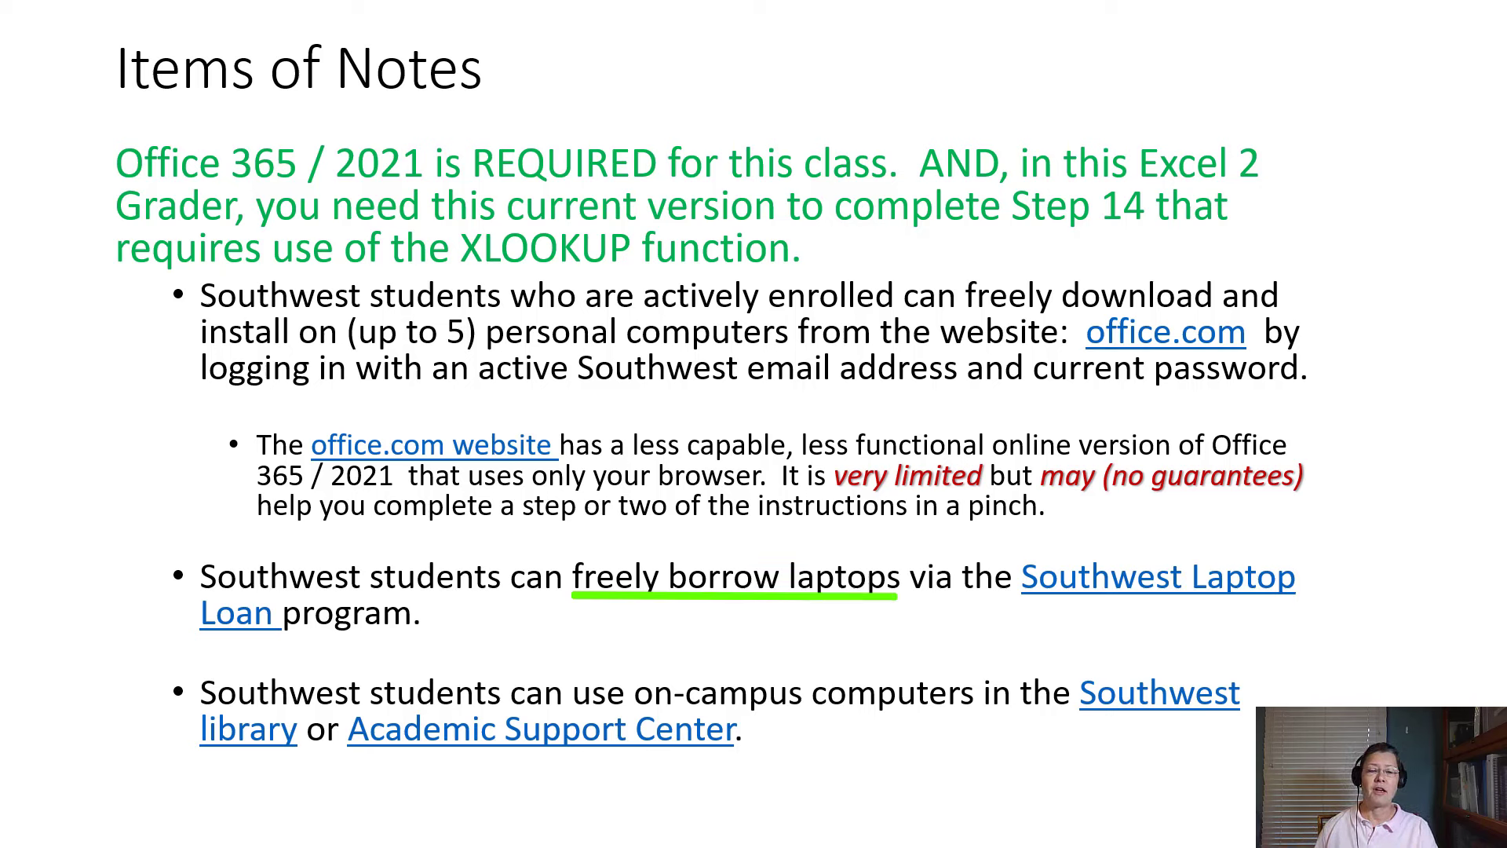
{"action": "left_click", "coordinate": [974, 747]}
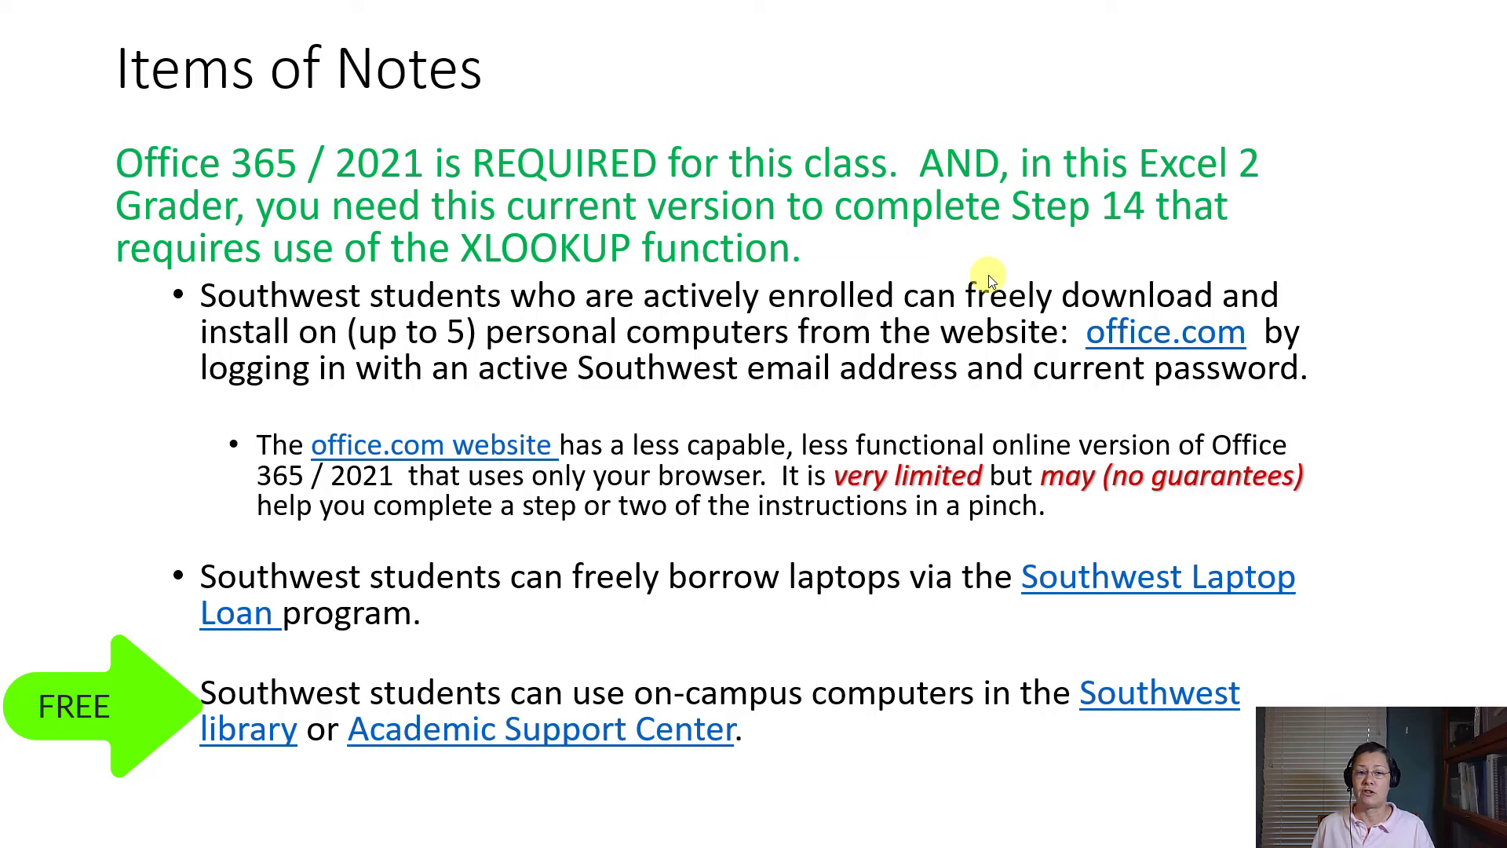
{"action": "key", "text": "Right"}
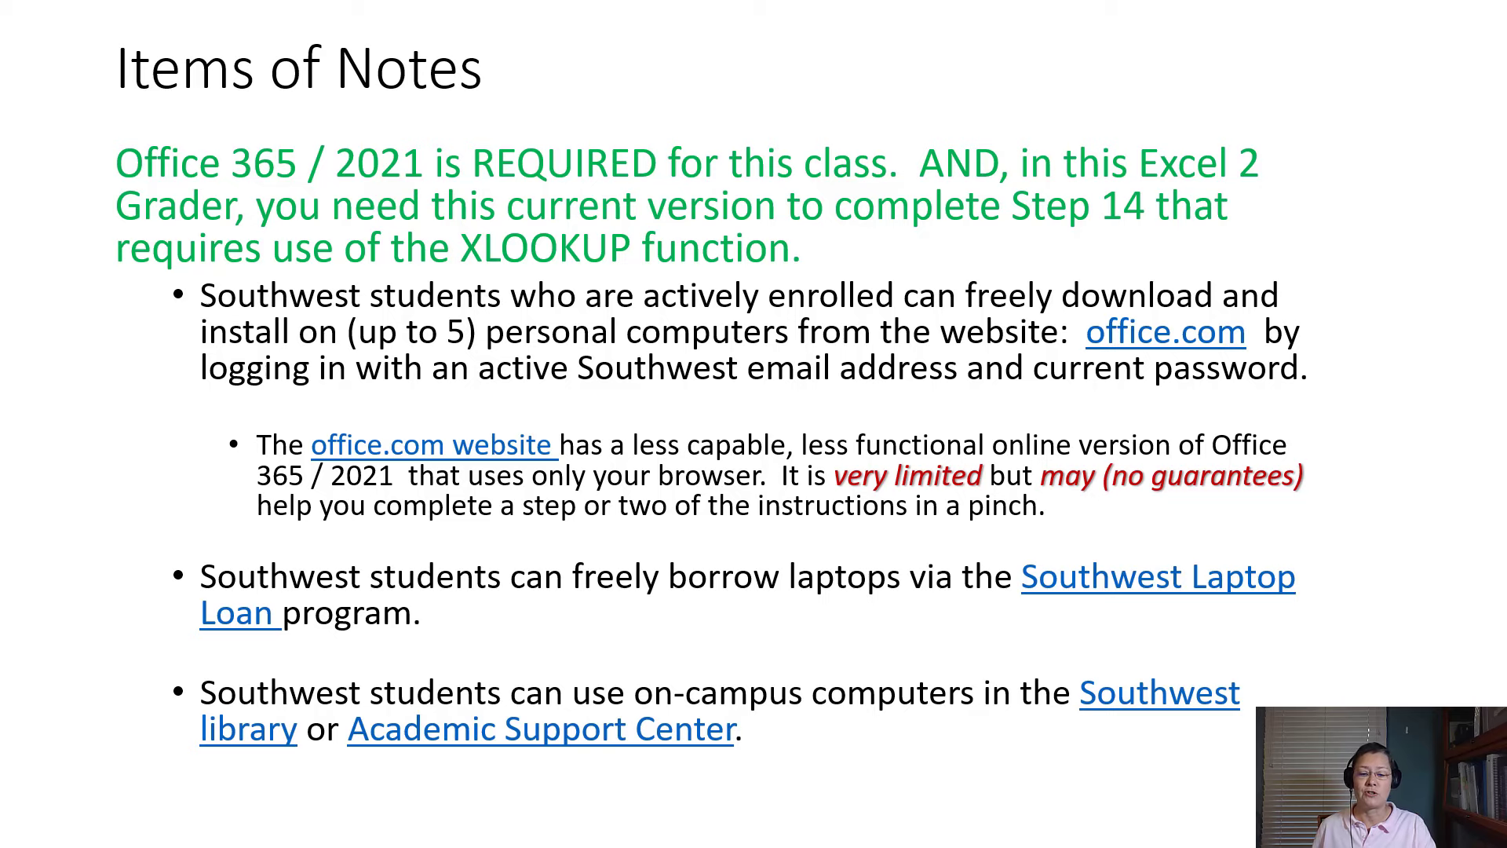
{"action": "key", "text": "Right"}
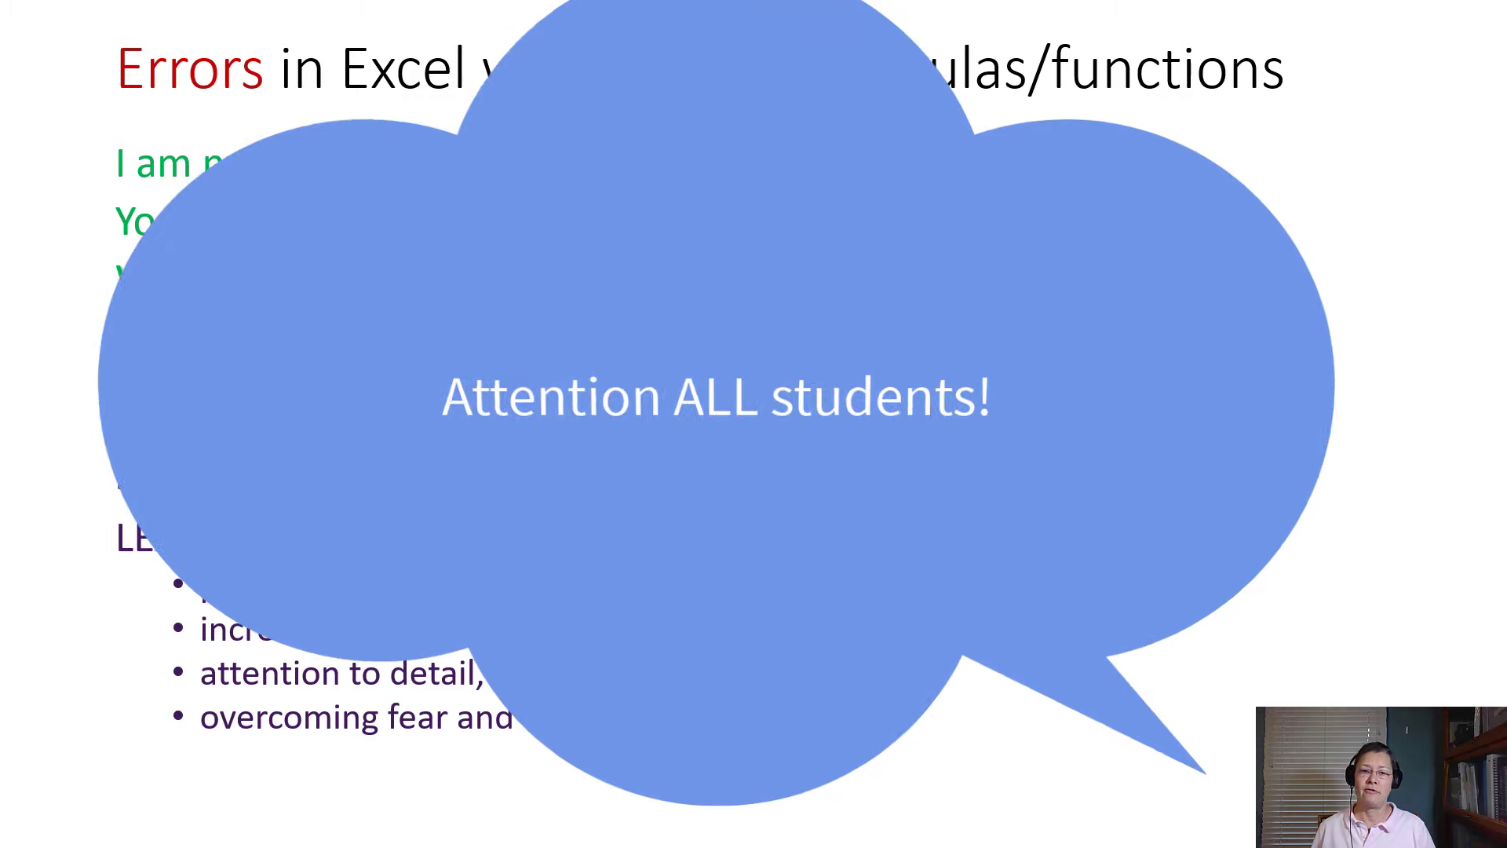
Step: Dismiss the Attention callout, step through the underline animations, and advance to the Resources slide
{"action": "key", "text": "Right"}
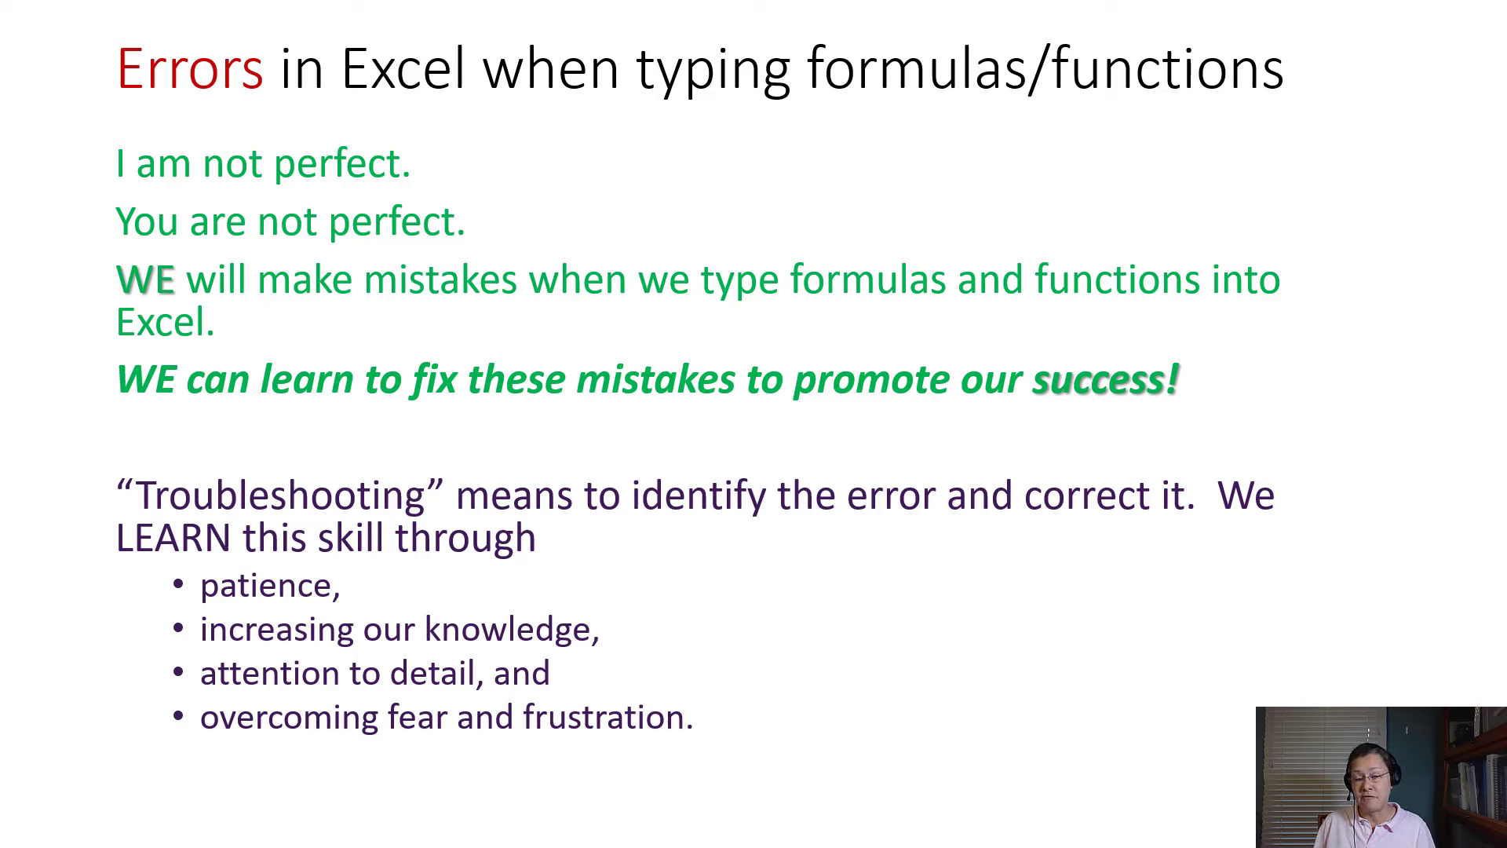
{"action": "key", "text": "Right"}
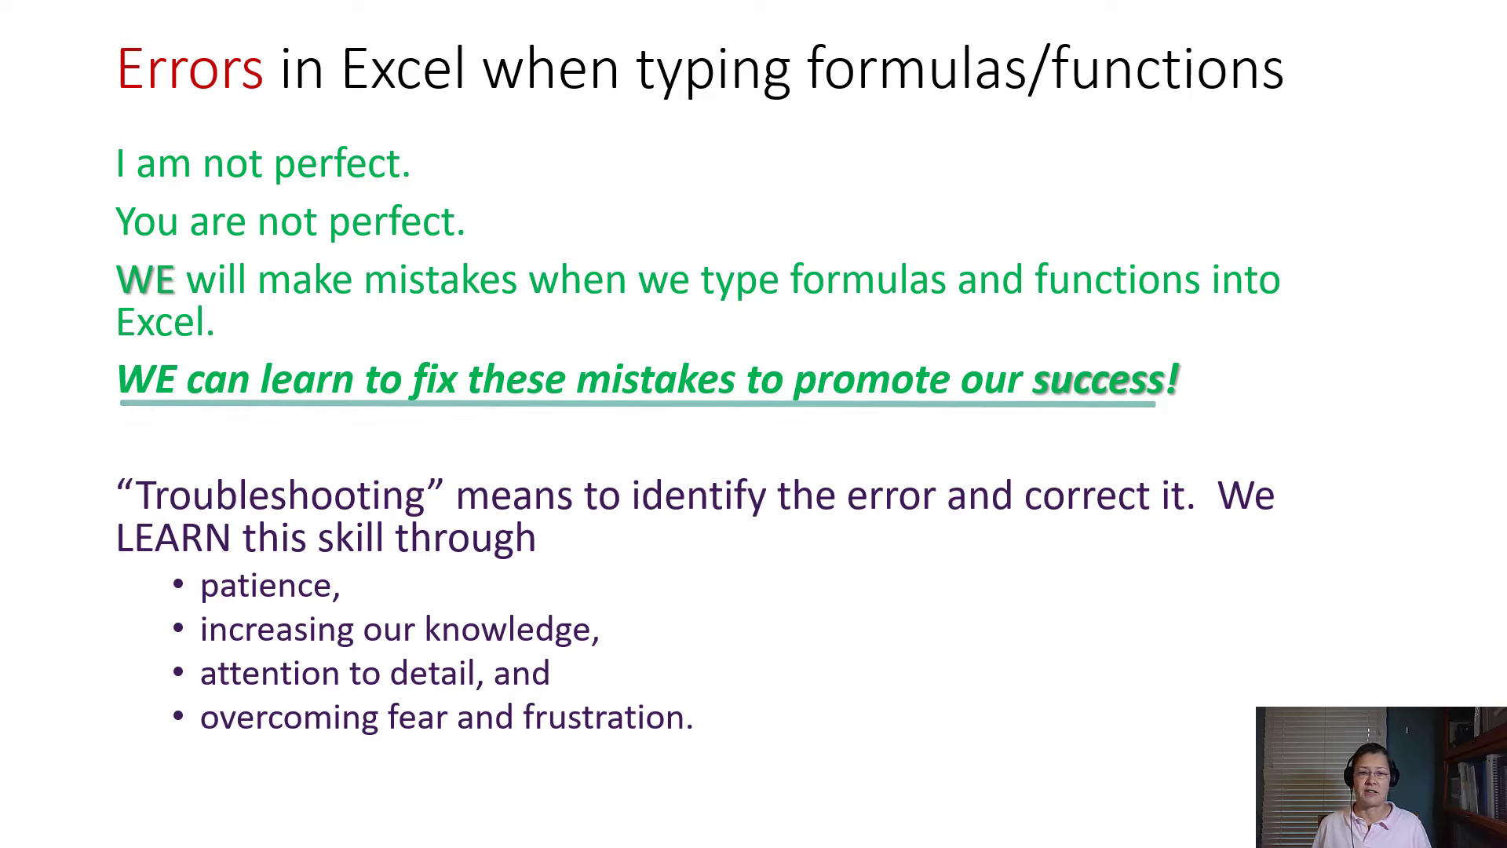
{"action": "key", "text": "Right"}
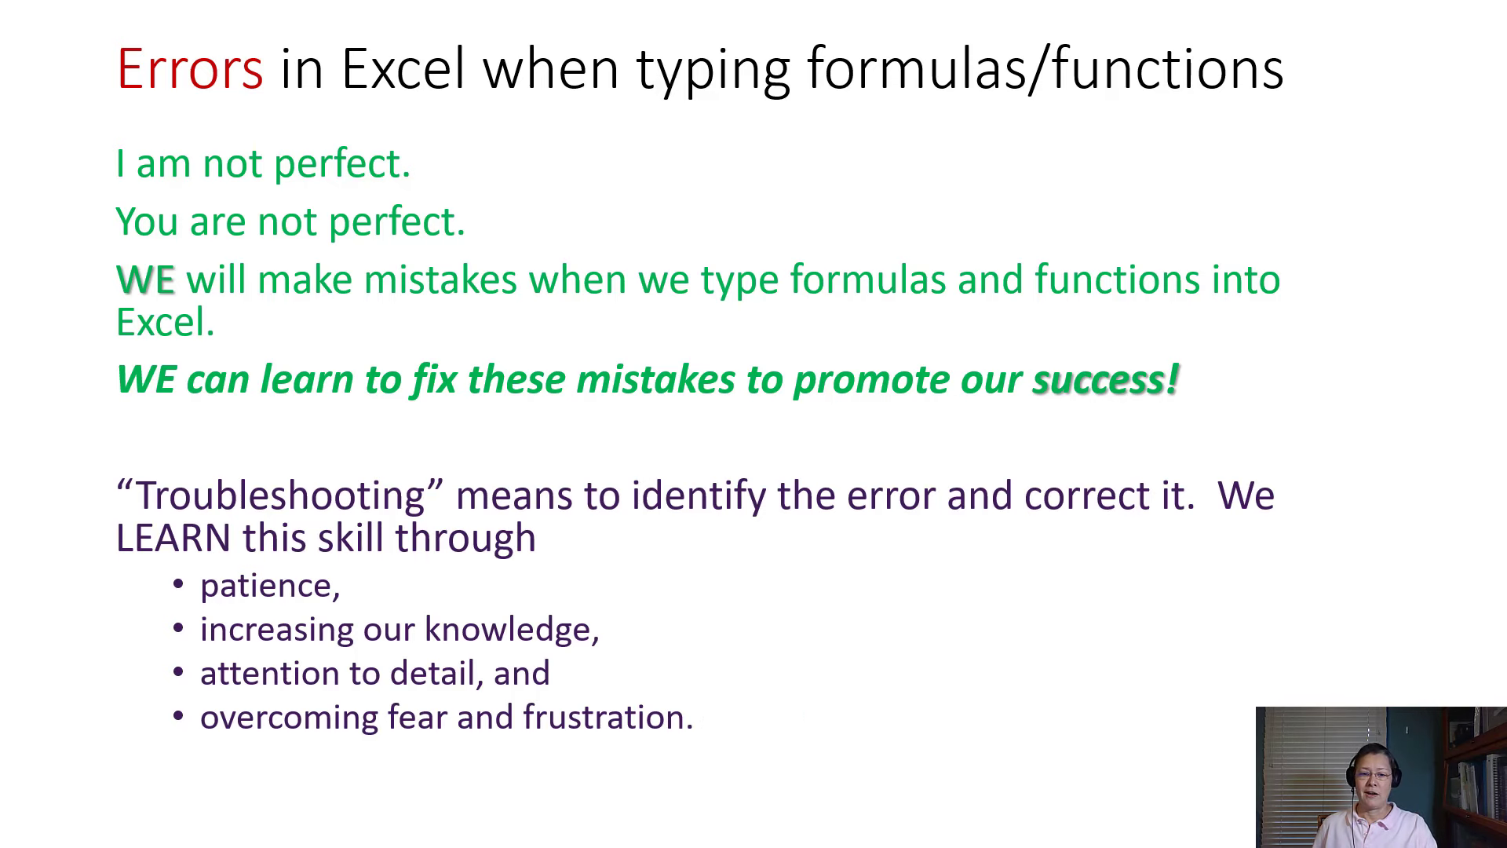
{"action": "key", "text": "Right"}
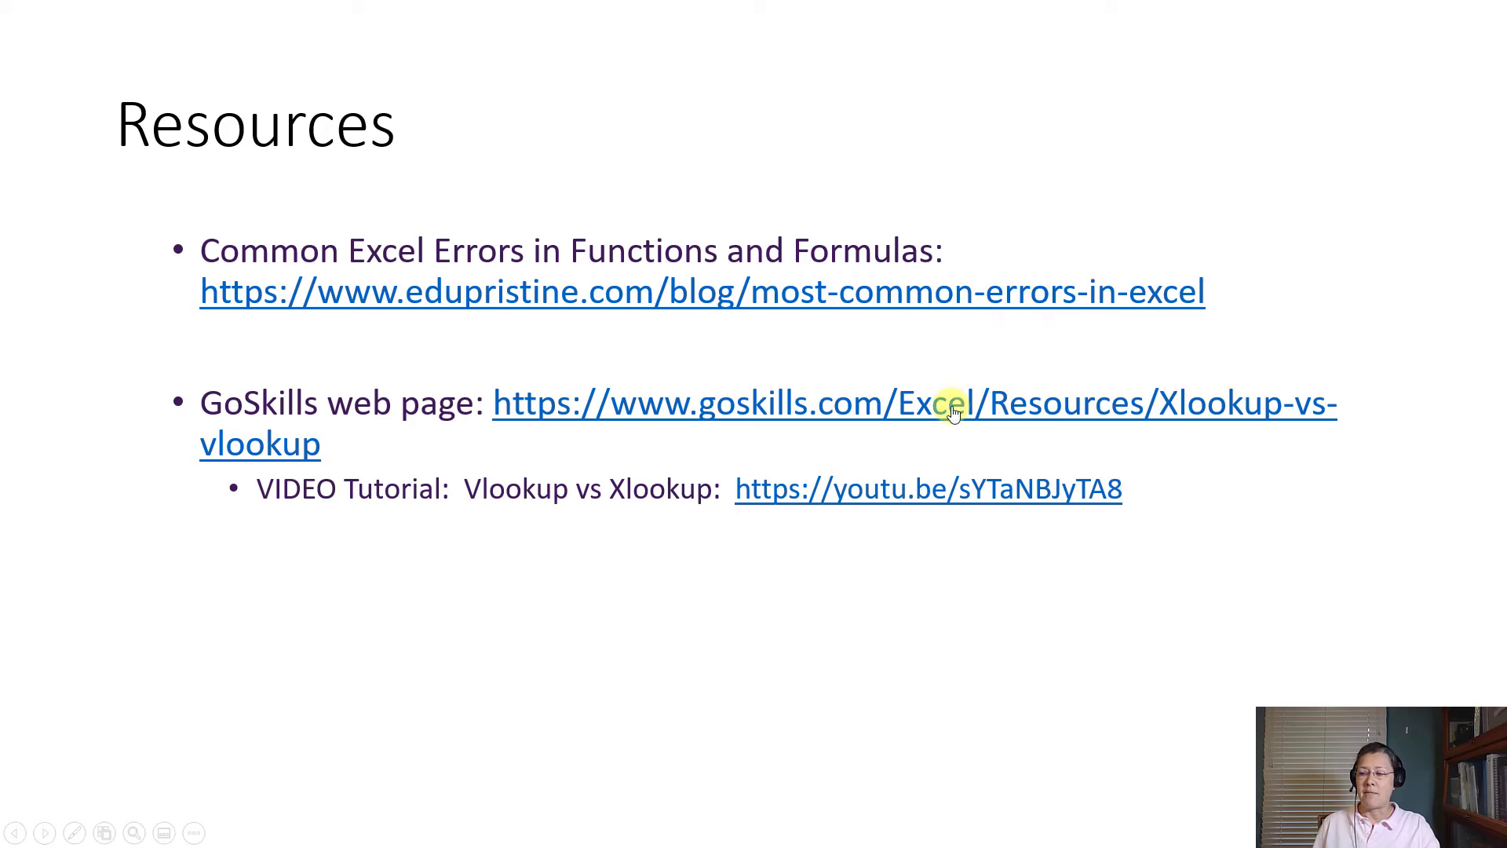
Step: Open the 6 Most Common Excel Errors article, zoom in twice, and scroll to the ###### Error section
{"action": "left_click", "coordinate": [931, 307]}
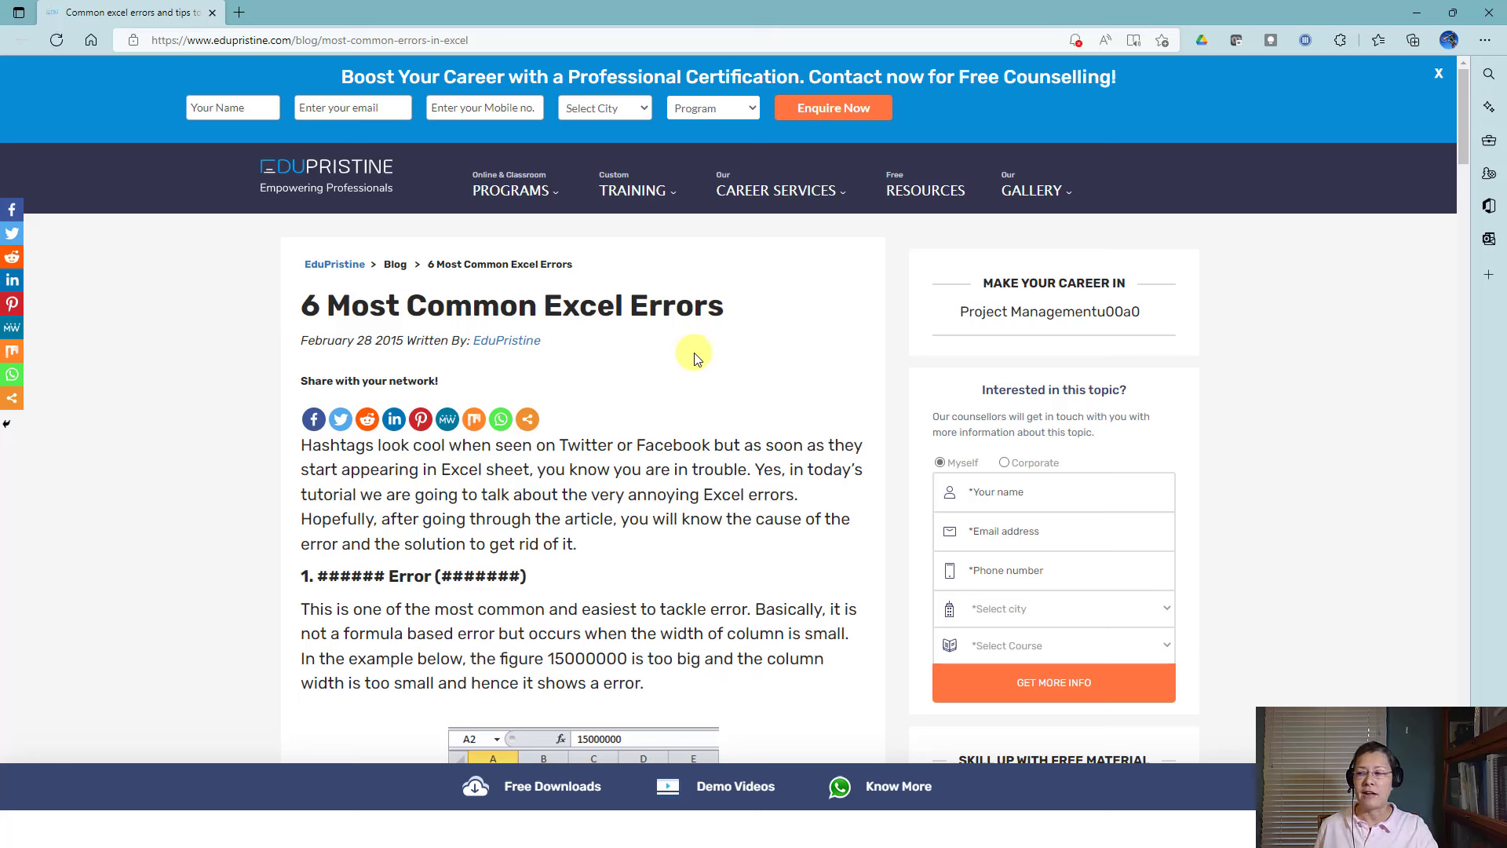
{"action": "key", "text": "ctrl+plus"}
{"action": "key", "text": "ctrl+plus"}
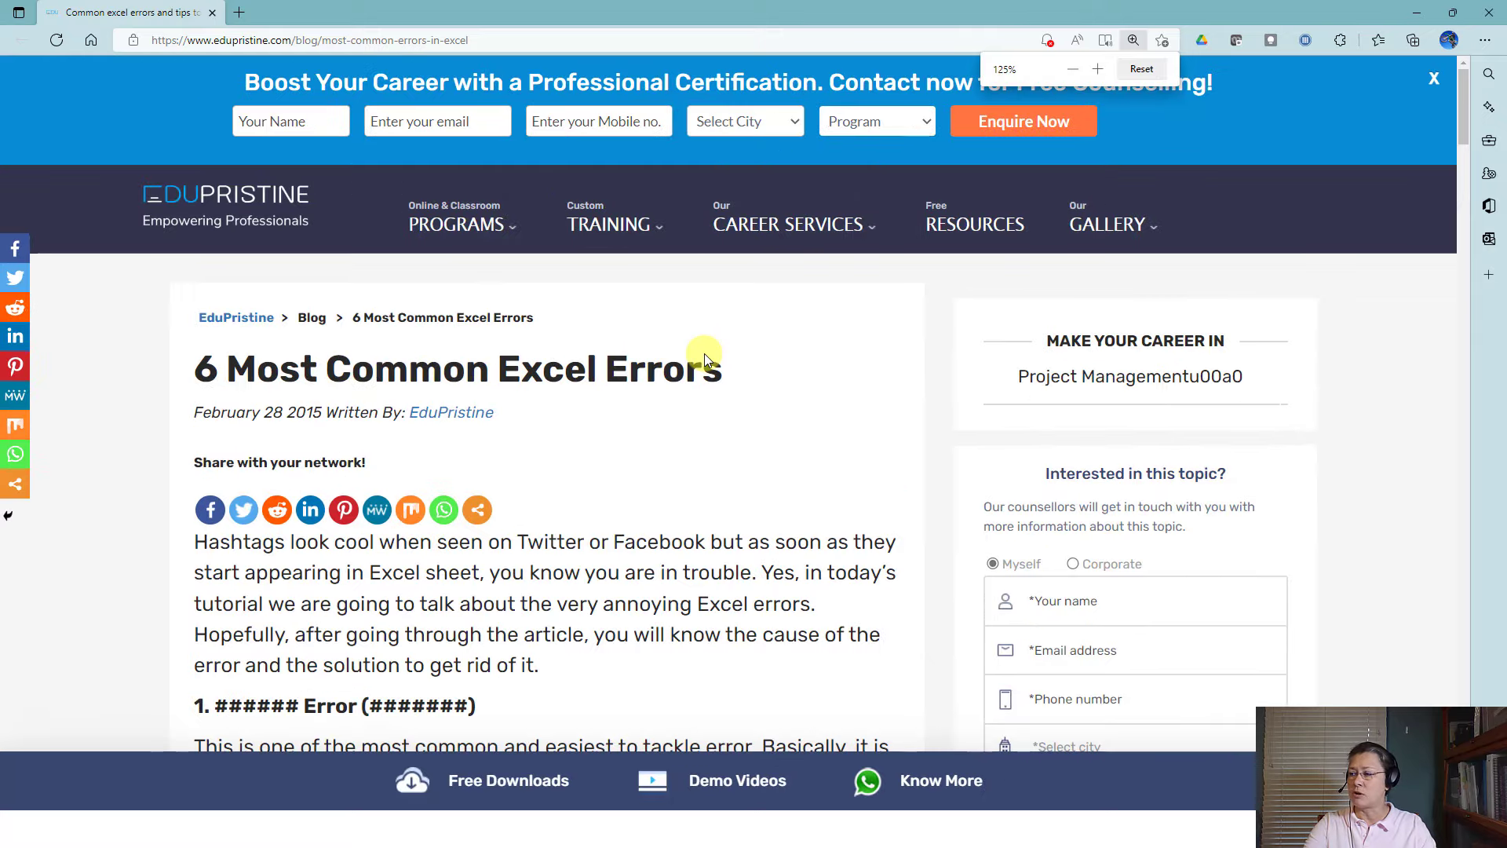
{"action": "key", "text": "ctrl+plus"}
{"action": "mouse_move", "coordinate": [801, 259]}
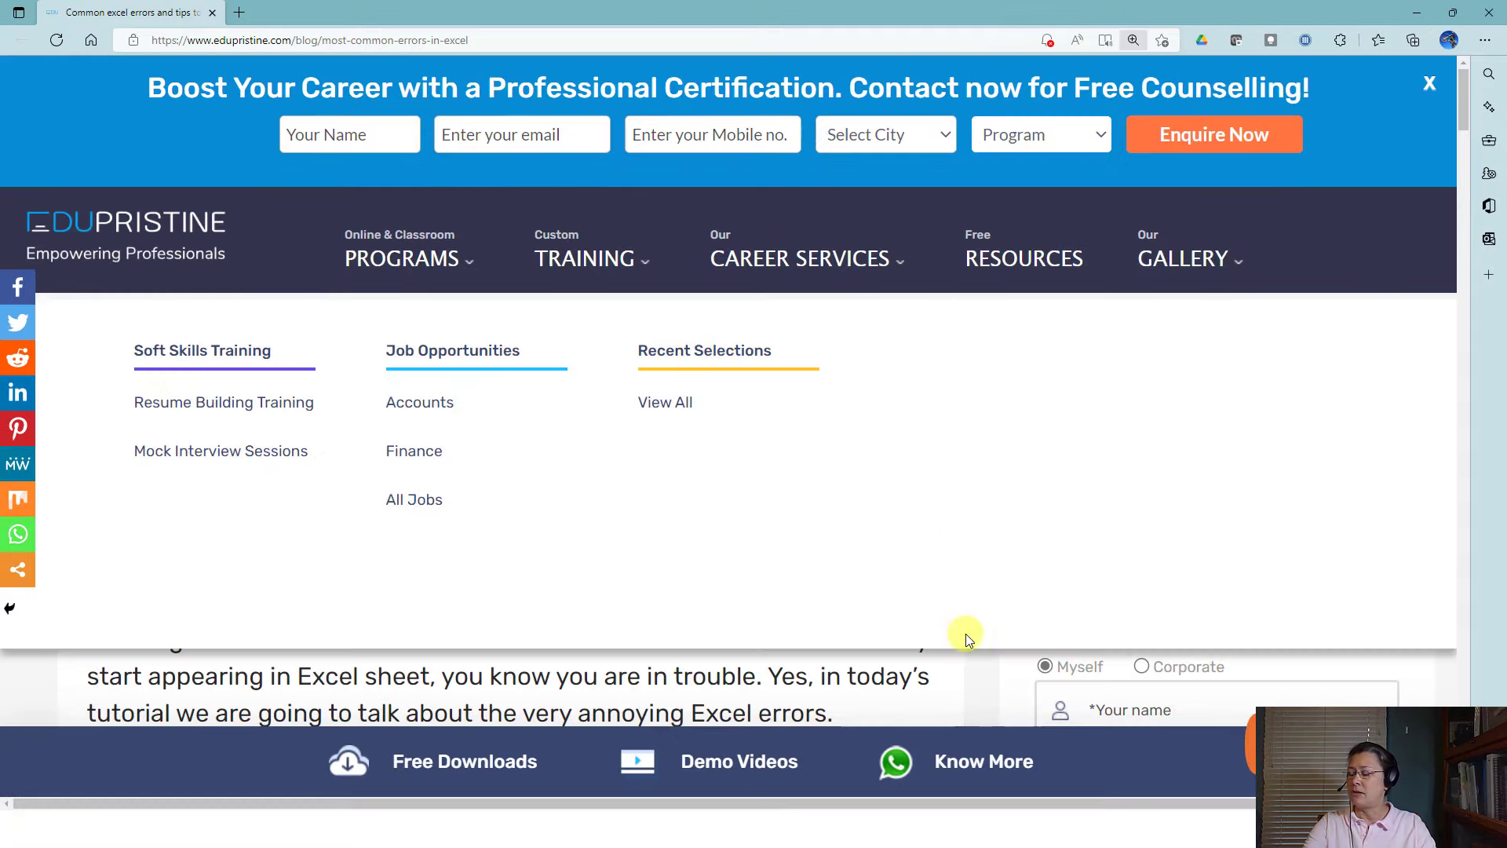
{"action": "scroll", "coordinate": [969, 649], "scroll_direction": "down", "scroll_amount": 4}
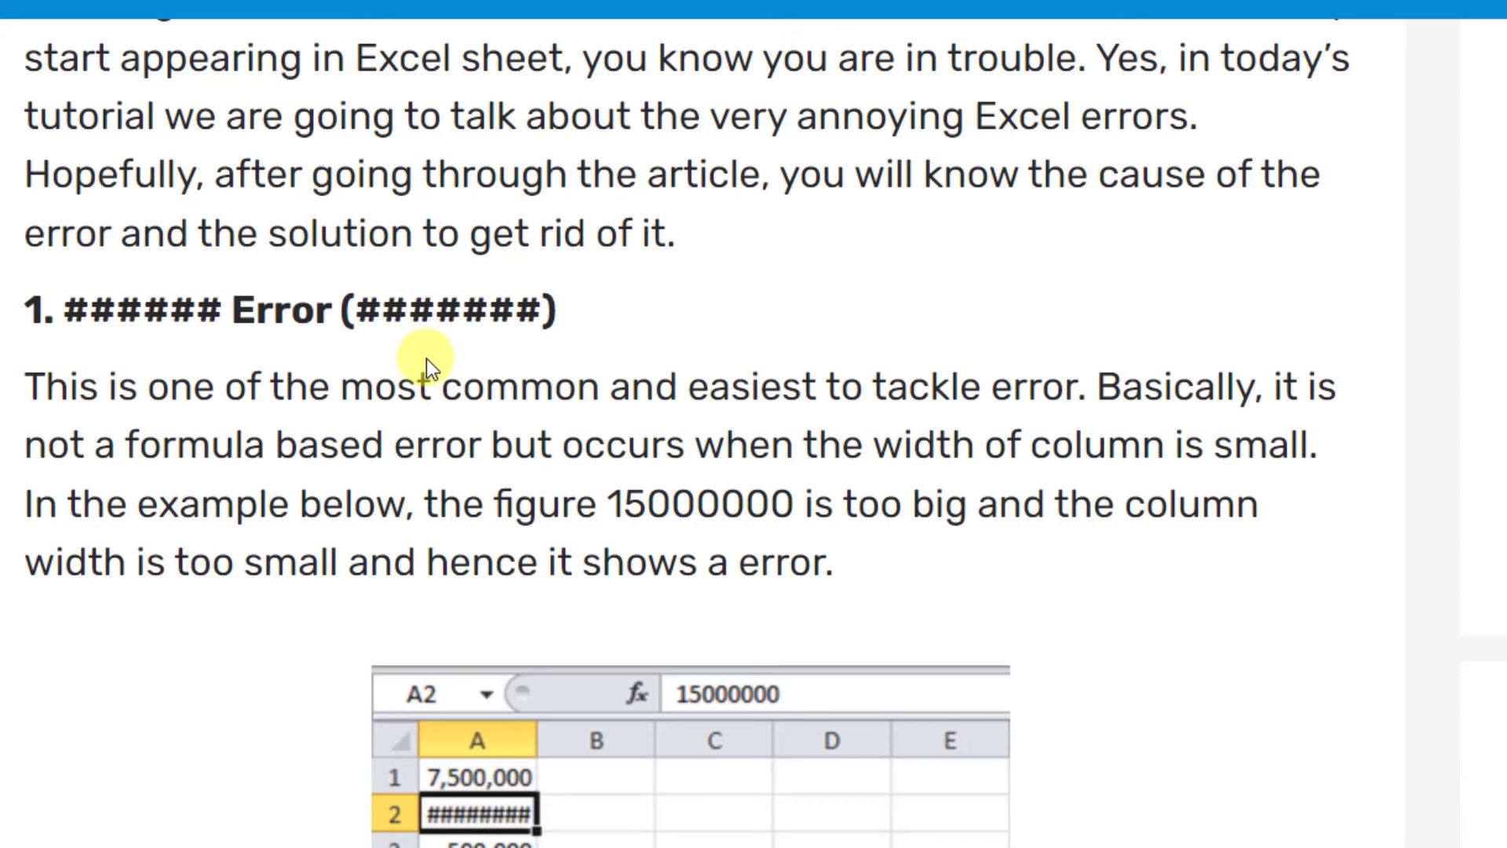
Step: Scroll past the 15000000 screenshot to the widened column A example
{"action": "scroll", "coordinate": [768, 427], "scroll_direction": "down", "scroll_amount": 2}
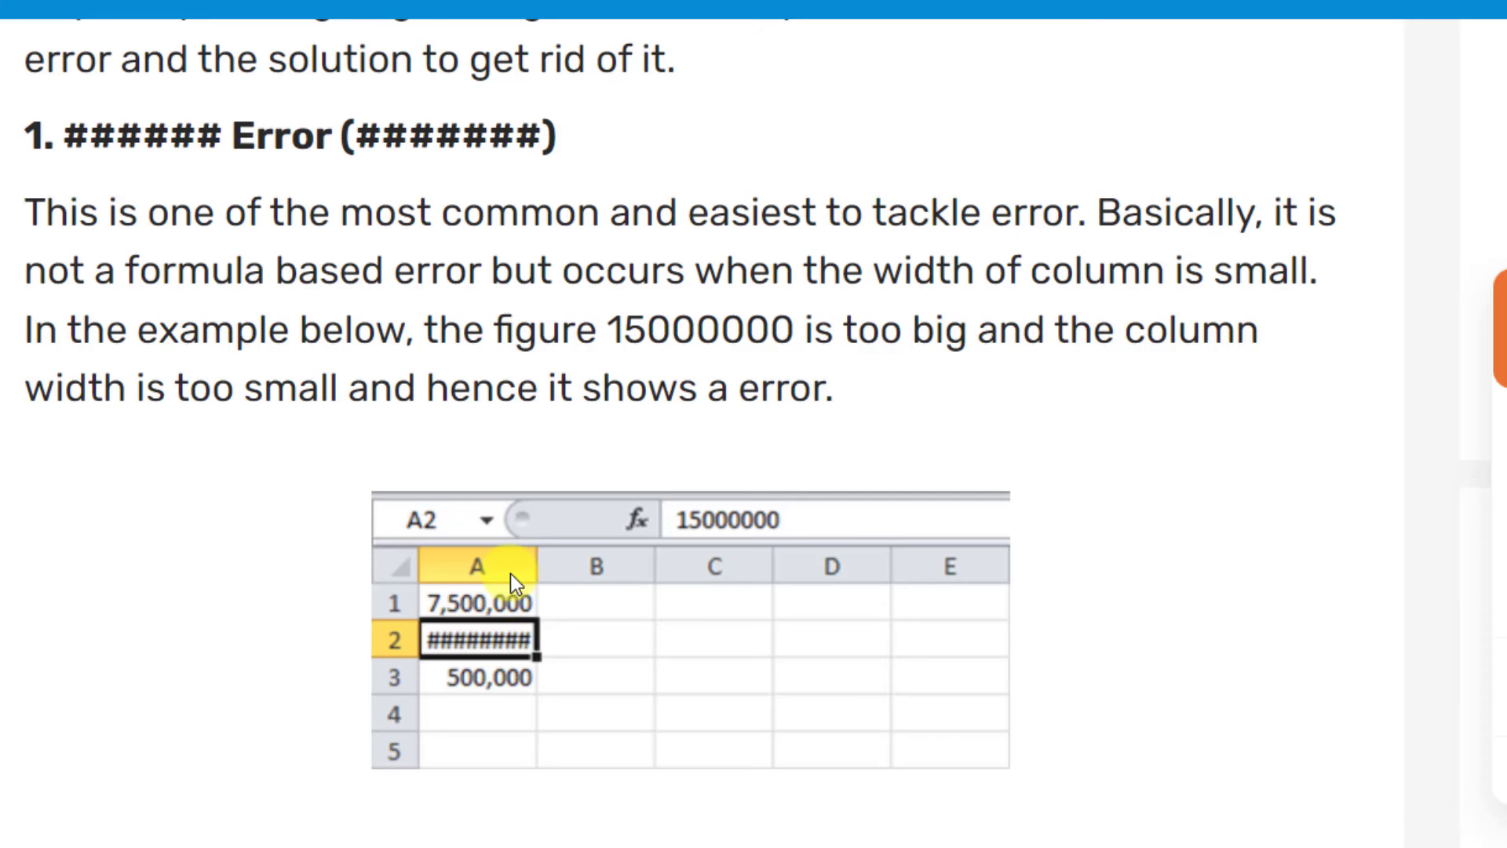
{"action": "scroll", "coordinate": [515, 572], "scroll_direction": "down", "scroll_amount": 7}
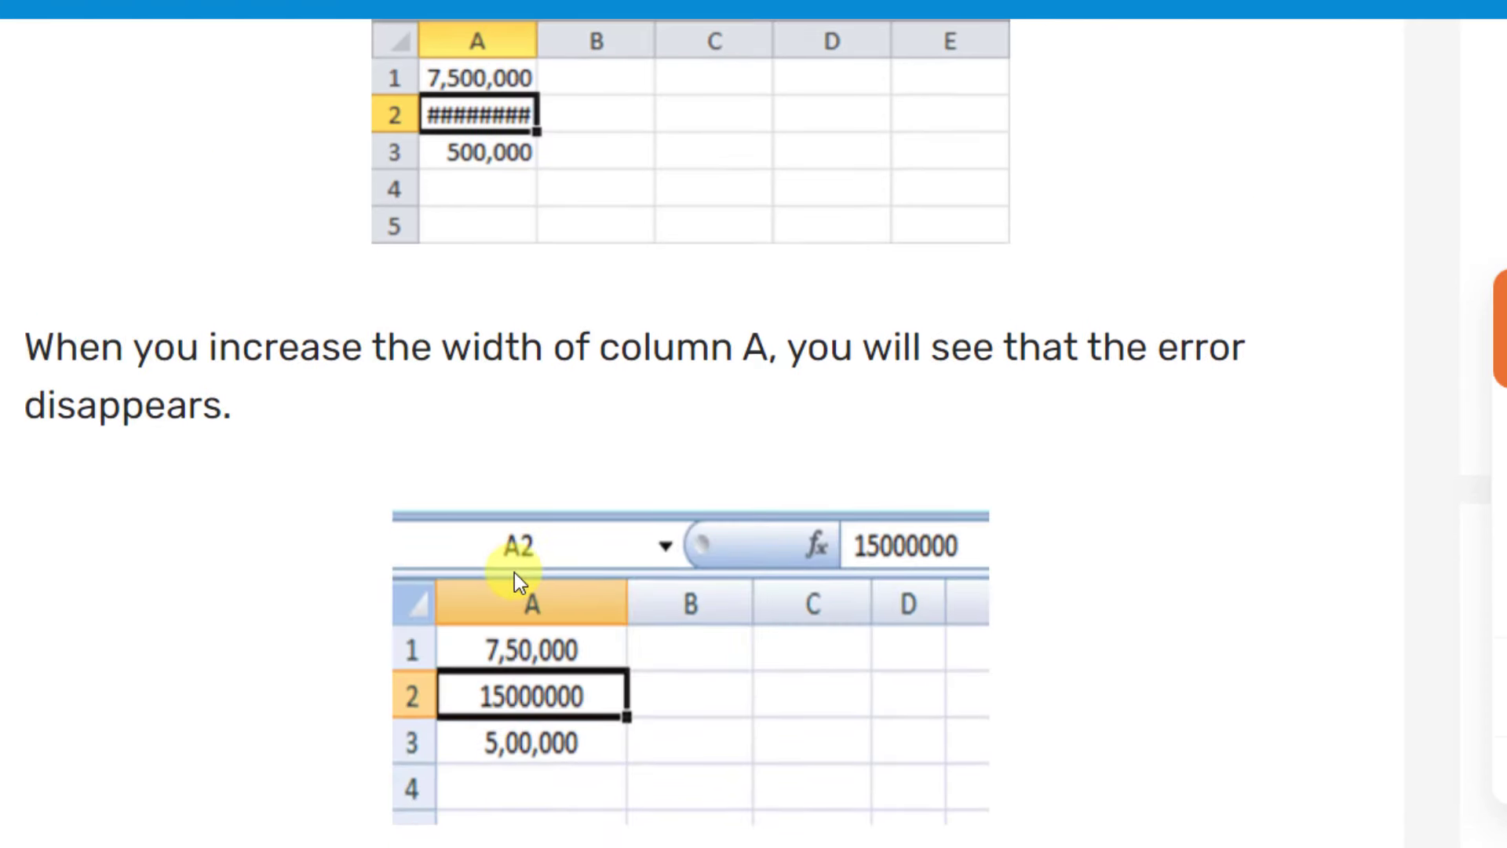
Step: Scroll through the #NAME? section to the #VALUE! example where =A1+A2+A3+A4 fails
{"action": "scroll", "coordinate": [370, 310], "scroll_direction": "down", "scroll_amount": 8}
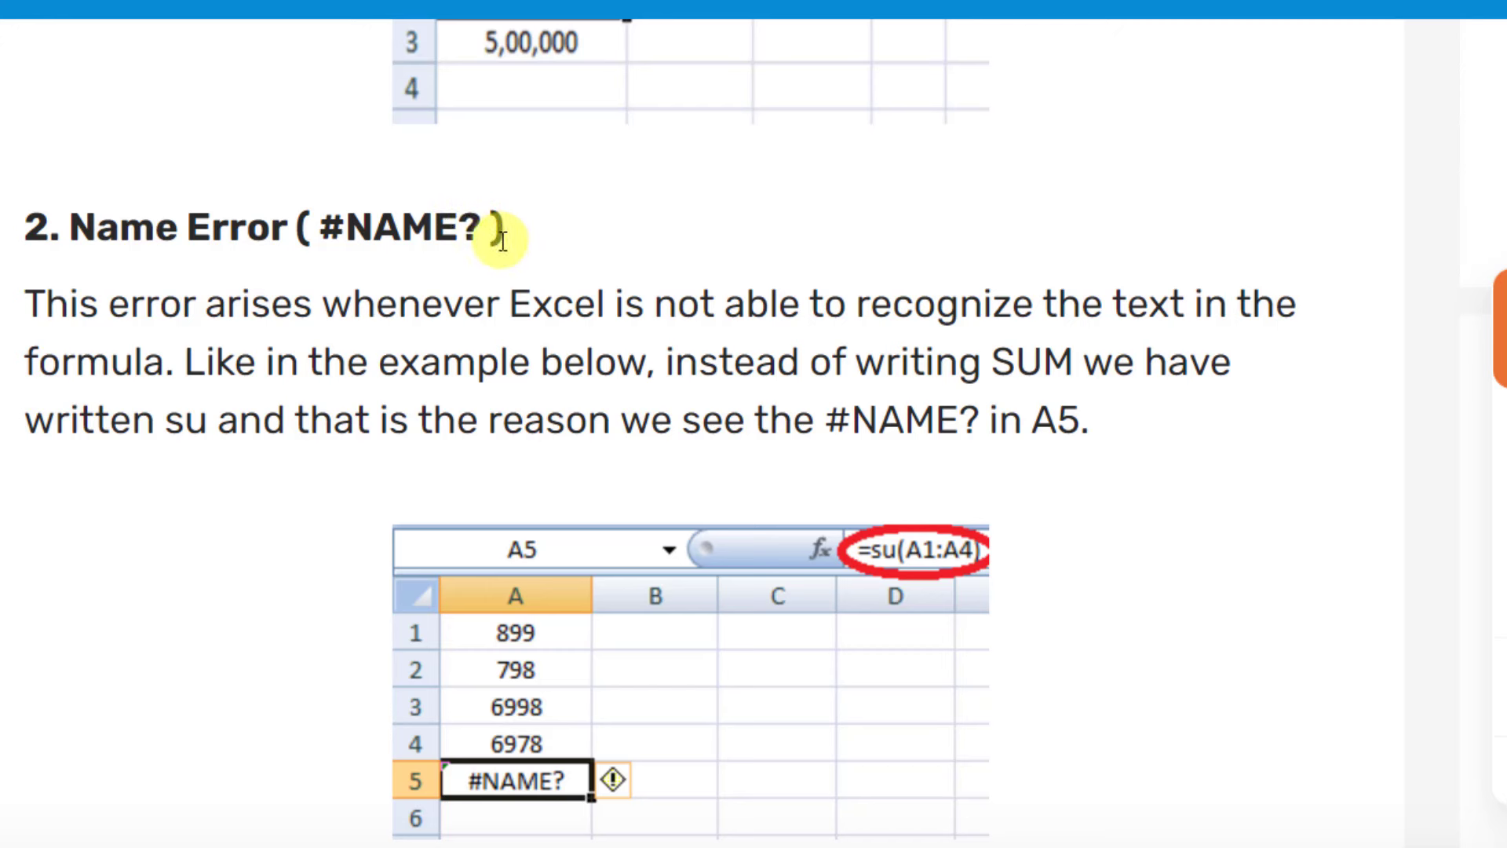
{"action": "scroll", "coordinate": [396, 369], "scroll_direction": "down", "scroll_amount": 2}
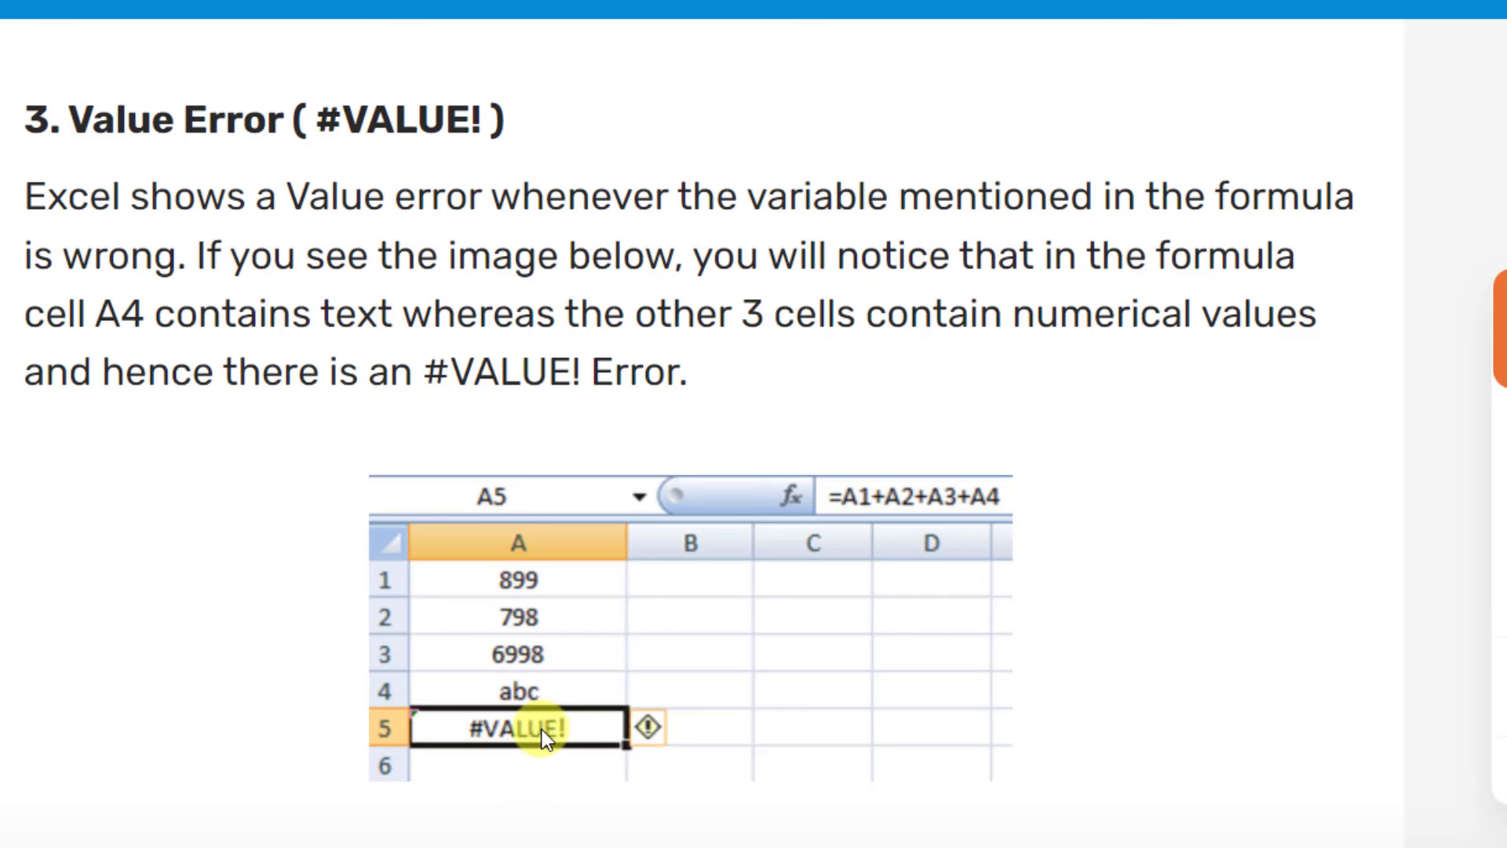
Step: Scroll past the #VALUE! example to the #DIV/0! section showing =A1/A4
{"action": "scroll", "coordinate": [541, 729], "scroll_direction": "up", "scroll_amount": 15}
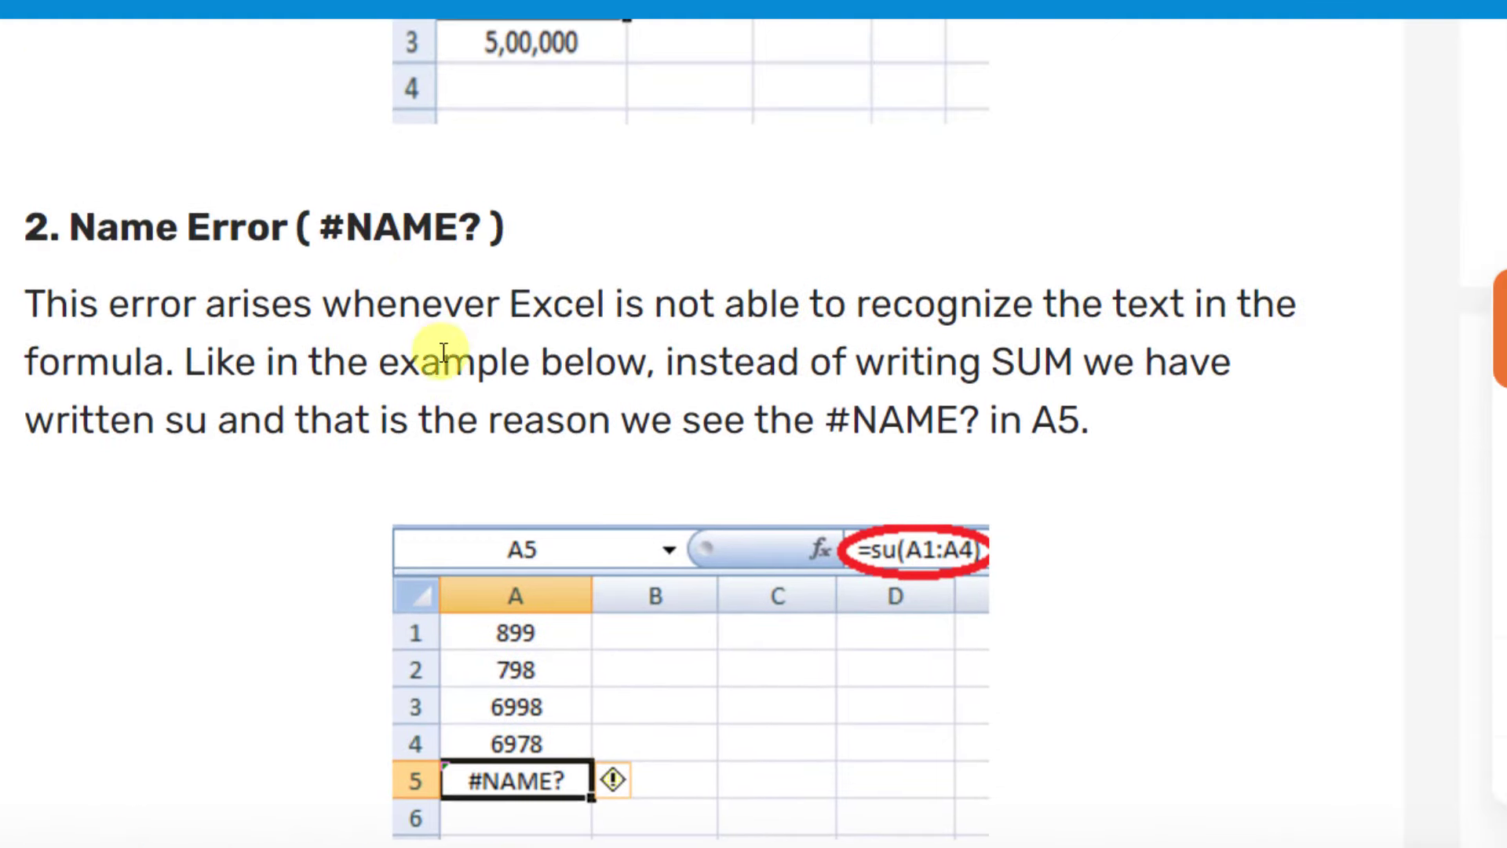
{"action": "scroll", "coordinate": [459, 343], "scroll_direction": "down", "scroll_amount": 4}
{"action": "scroll", "coordinate": [459, 343], "scroll_direction": "down", "scroll_amount": 10}
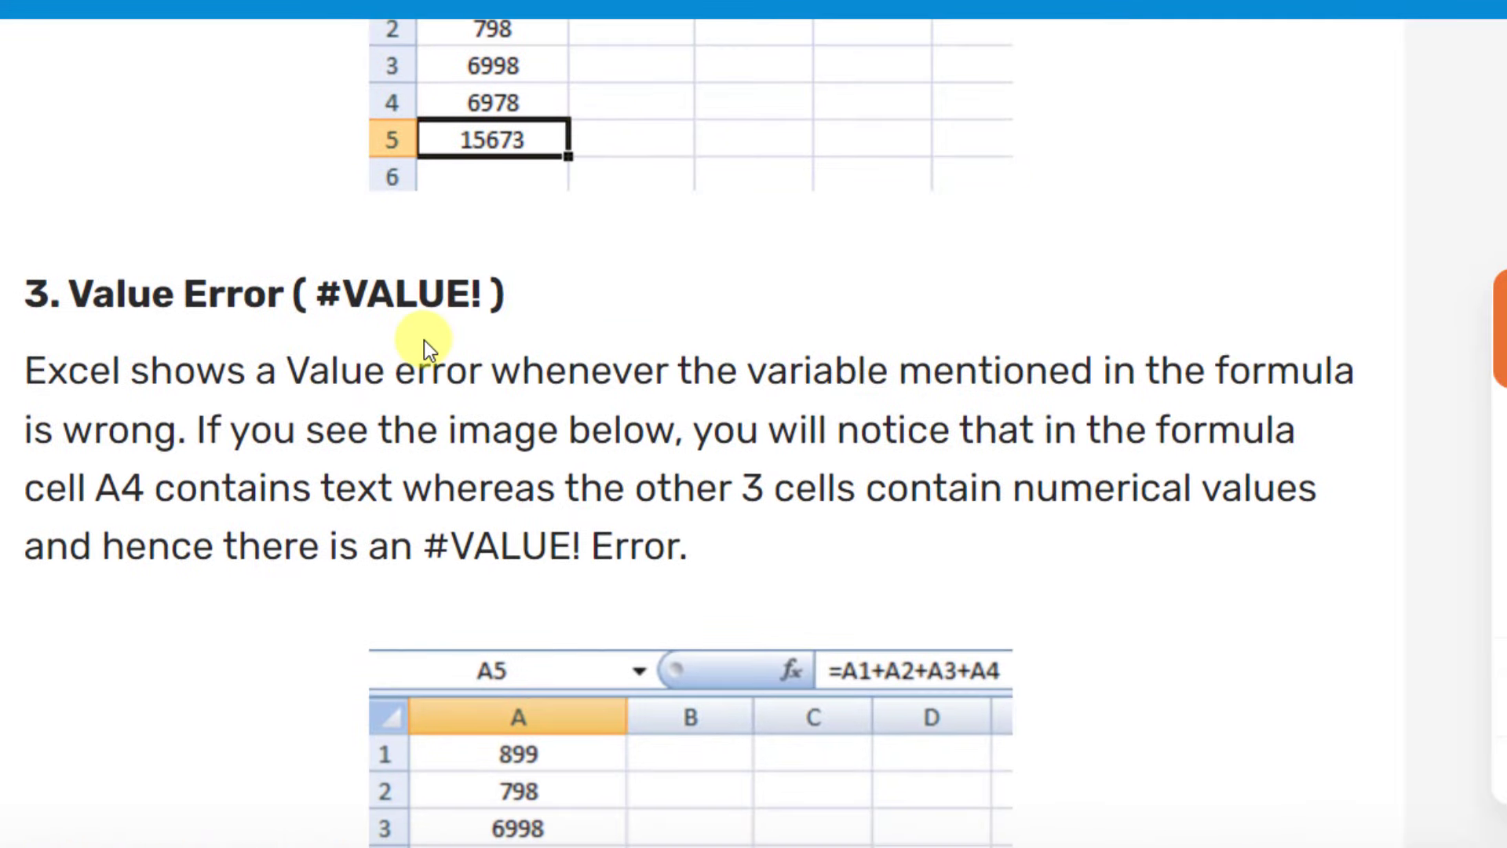
{"action": "scroll", "coordinate": [517, 306], "scroll_direction": "down", "scroll_amount": 2}
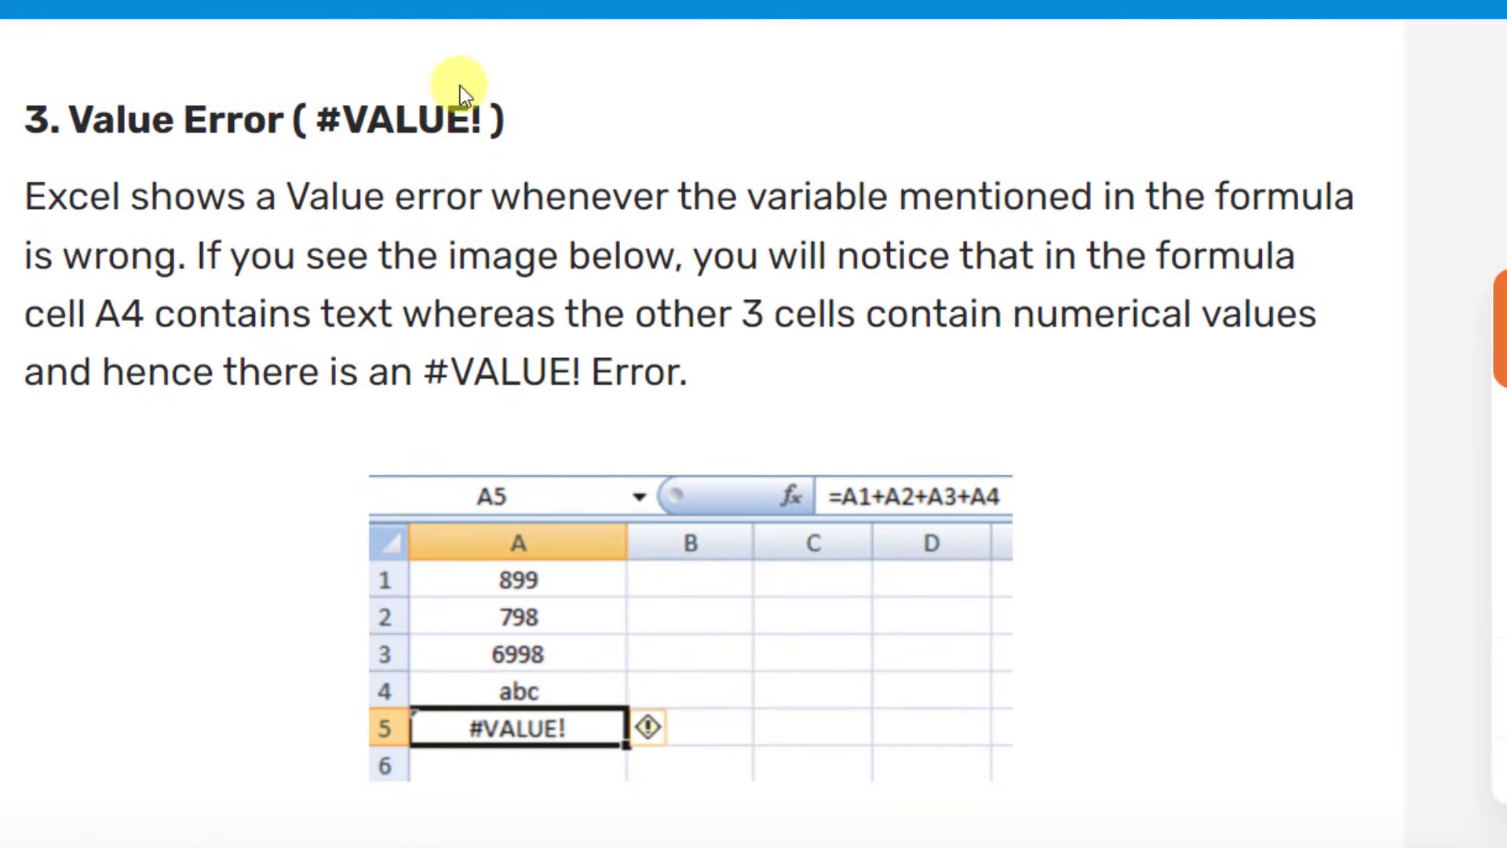
{"action": "scroll", "coordinate": [473, 204], "scroll_direction": "down", "scroll_amount": 12}
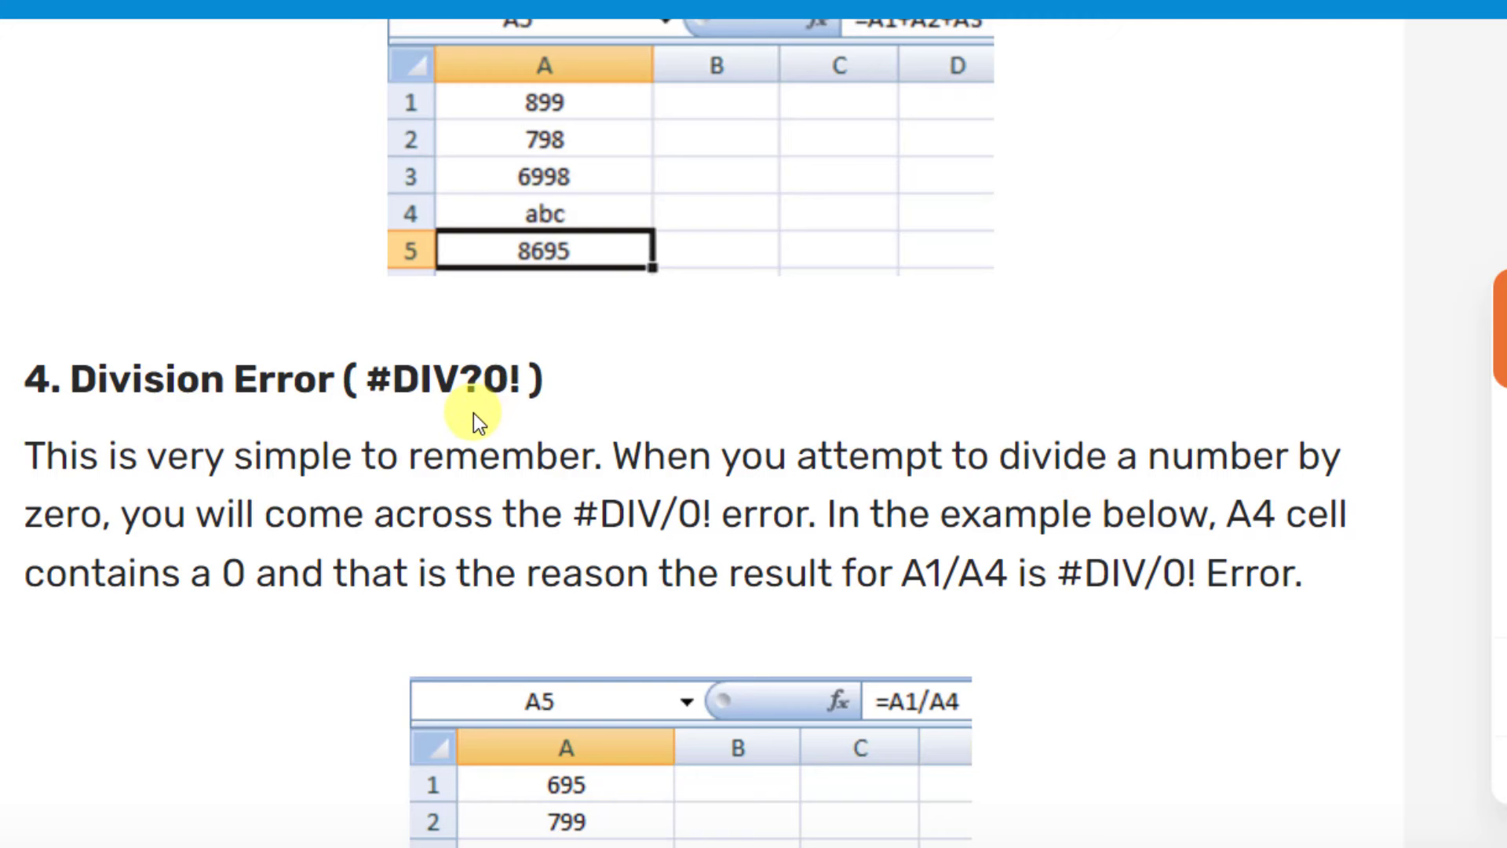
Step: Scroll through the #DIV/0! example and its fix to the #NULL! section
{"action": "scroll", "coordinate": [475, 414], "scroll_direction": "down", "scroll_amount": 2}
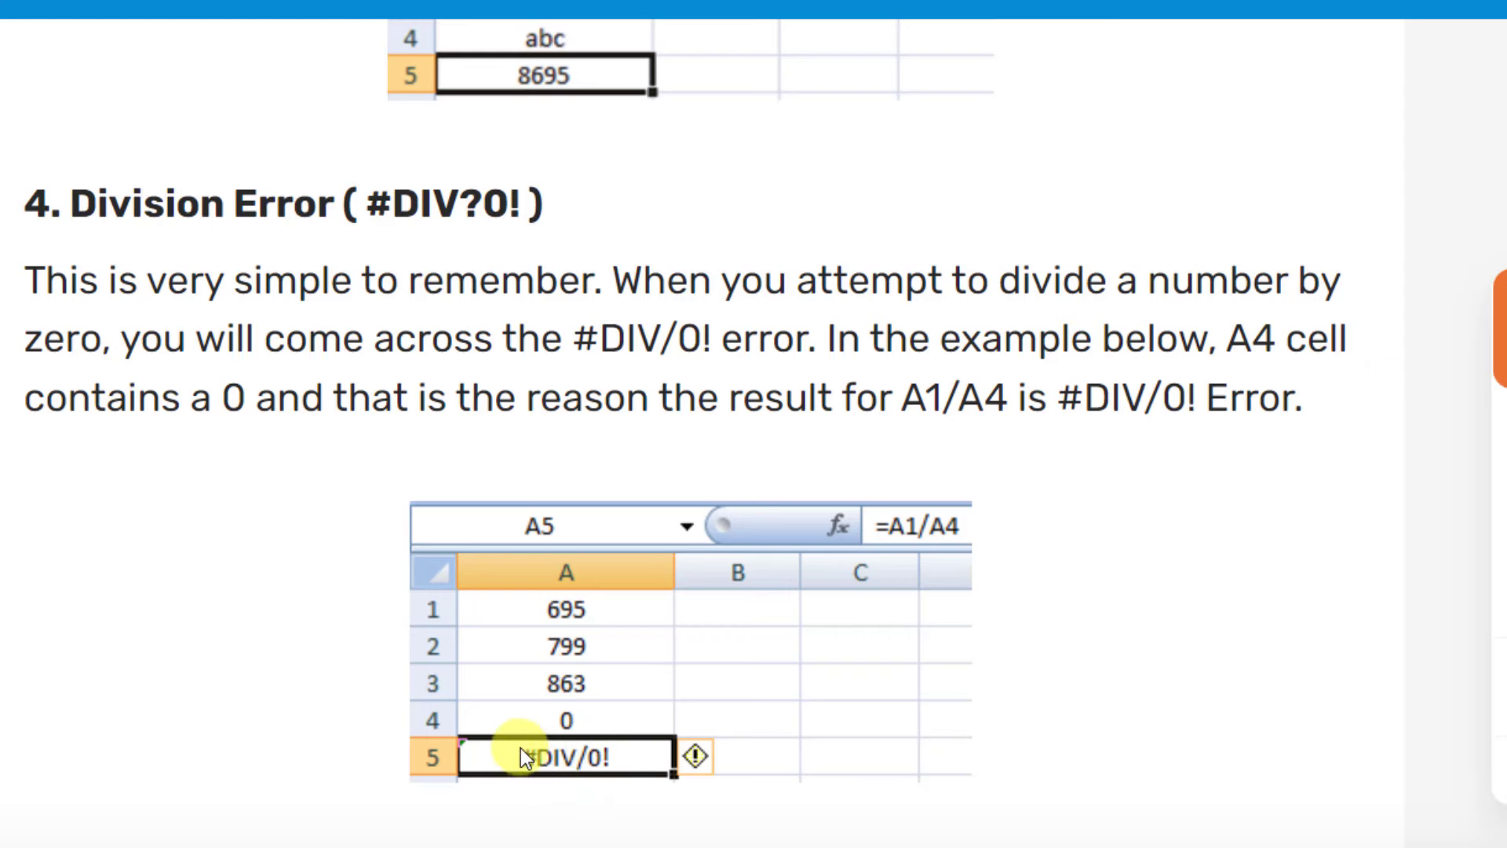
{"action": "scroll", "coordinate": [573, 666], "scroll_direction": "down", "scroll_amount": 2}
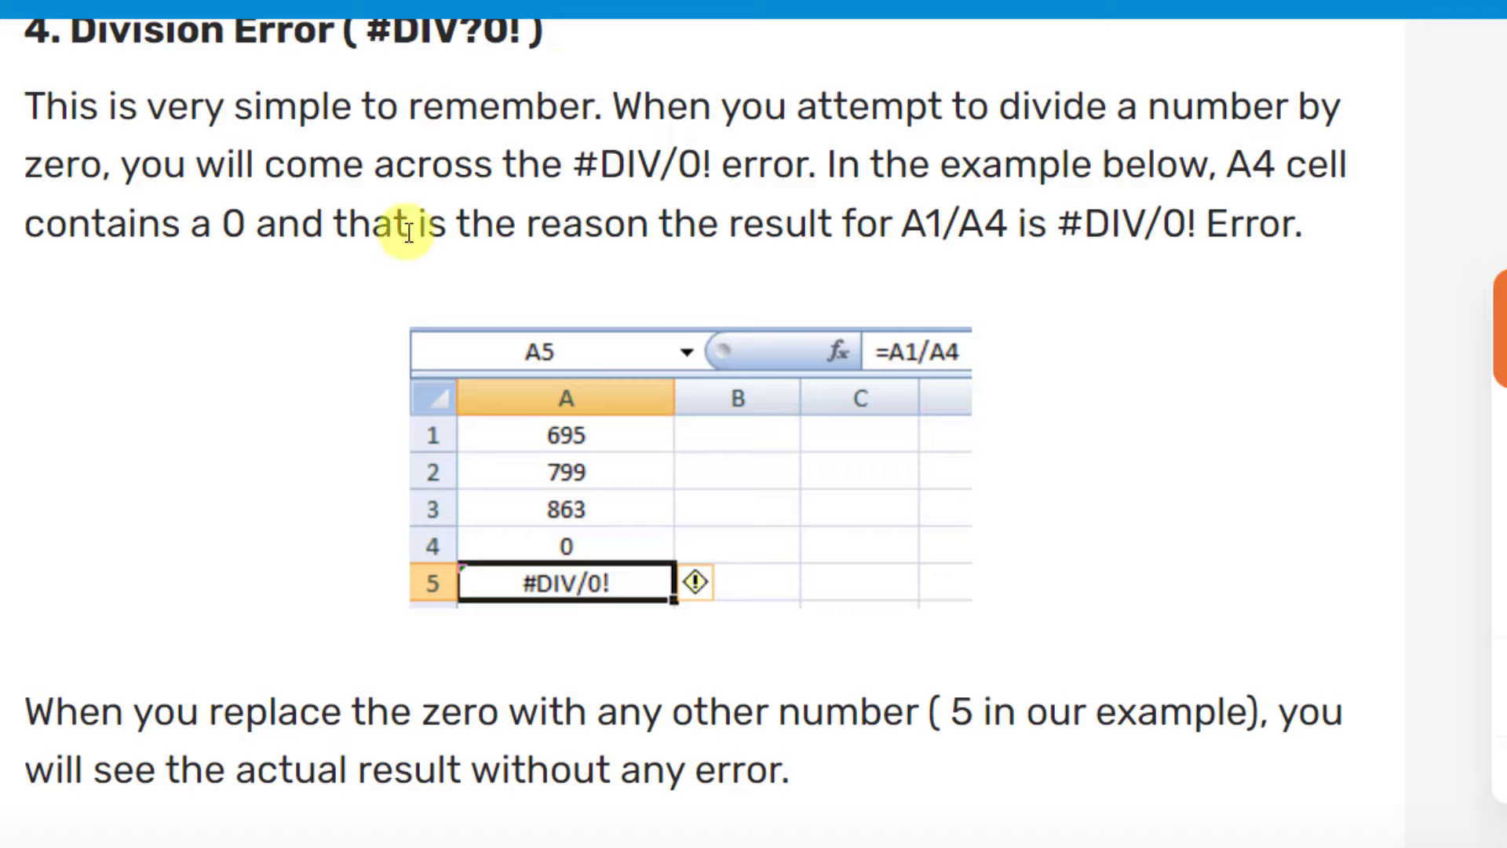
{"action": "scroll", "coordinate": [683, 353], "scroll_direction": "down", "scroll_amount": 8}
{"action": "scroll", "coordinate": [677, 372], "scroll_direction": "down", "scroll_amount": 4}
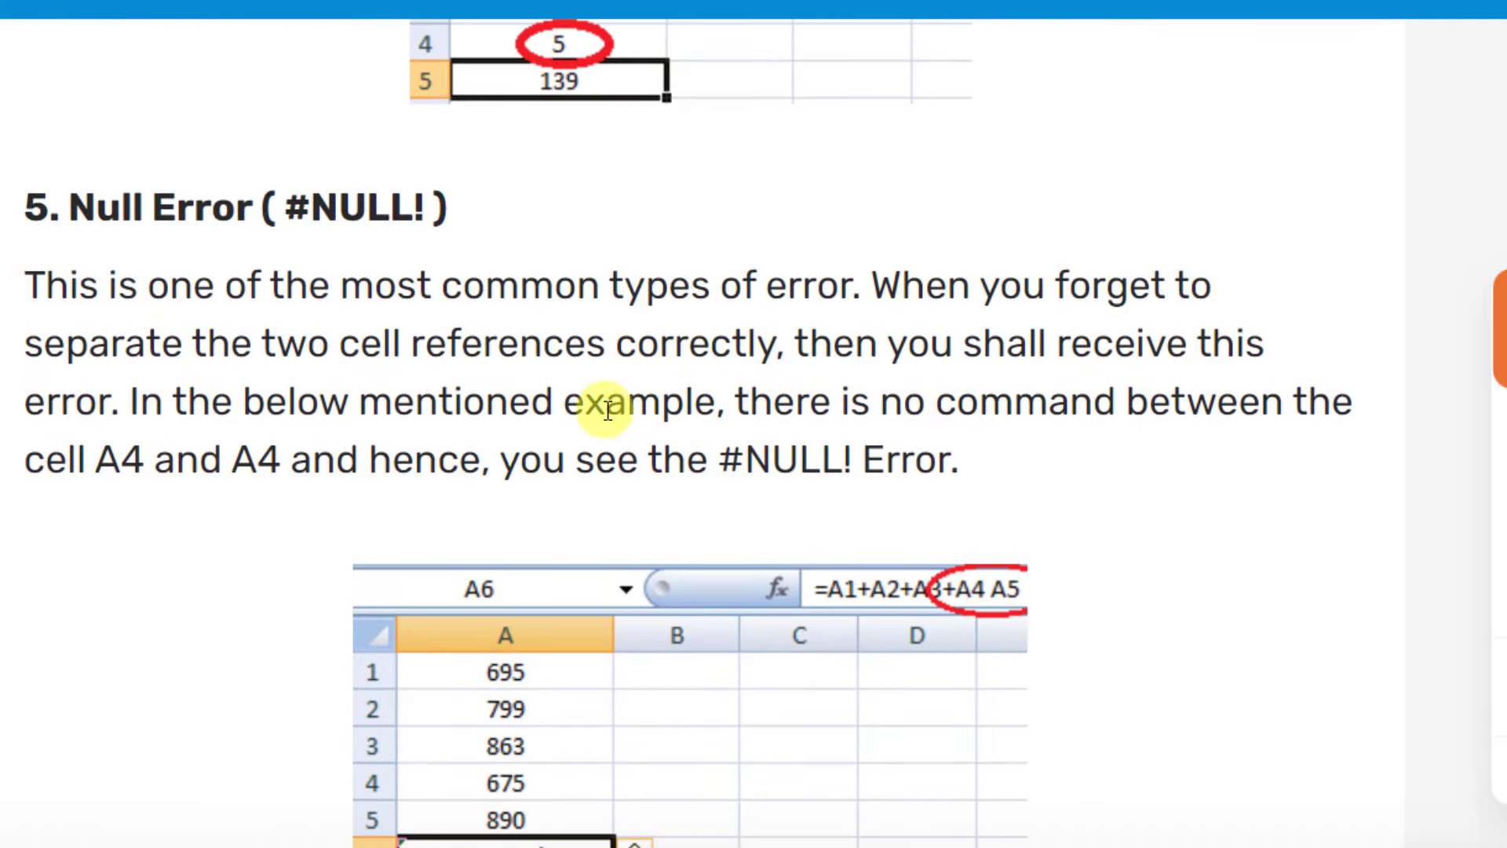
Step: Scroll past the #NULL! example to the #REF! section totalling 3922 in A6
{"action": "scroll", "coordinate": [373, 274], "scroll_direction": "down", "scroll_amount": 2}
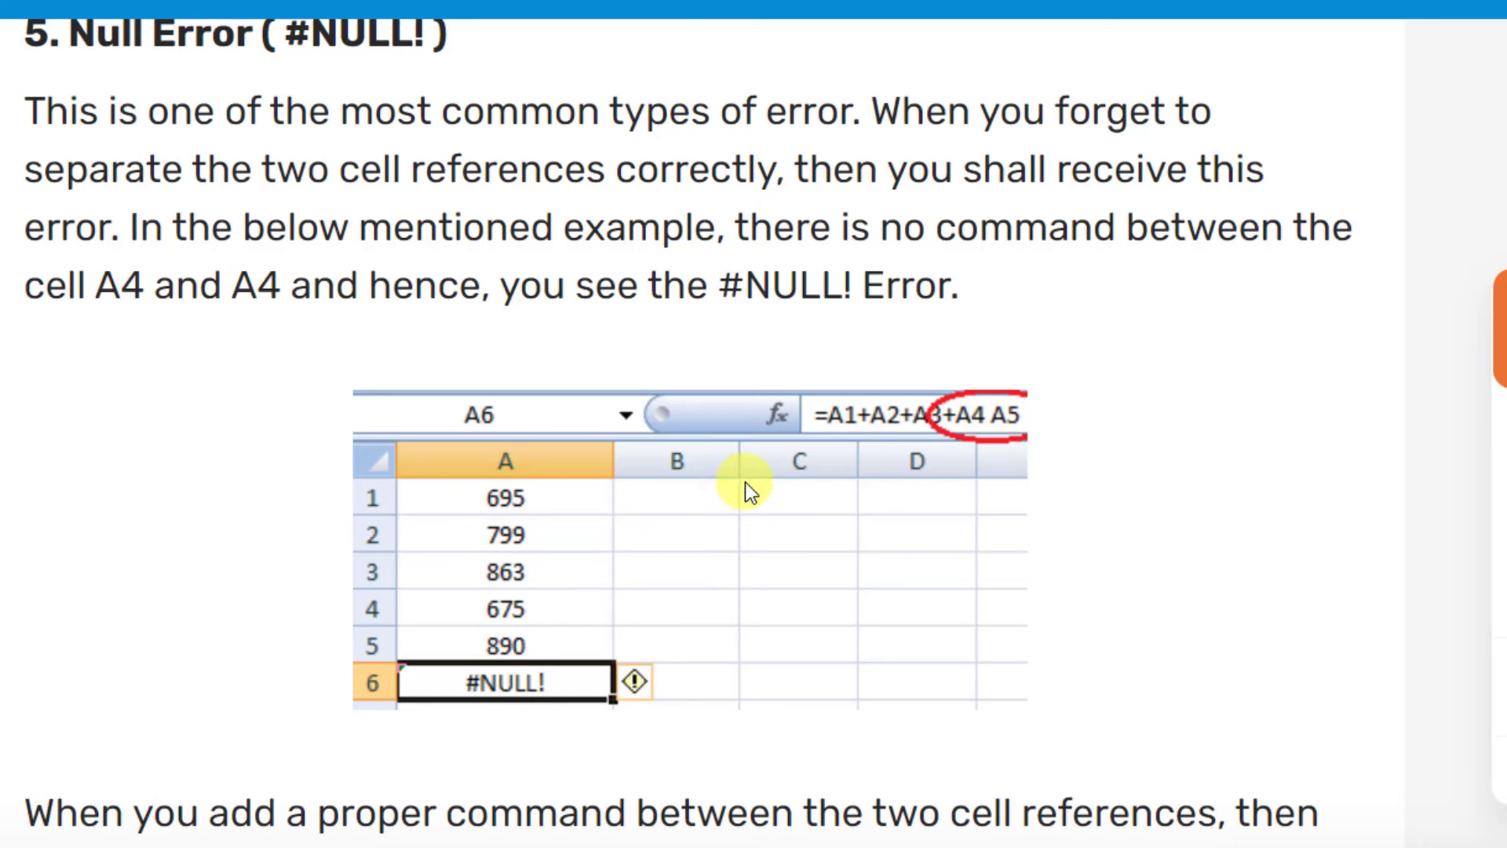
{"action": "scroll", "coordinate": [746, 482], "scroll_direction": "down", "scroll_amount": 15}
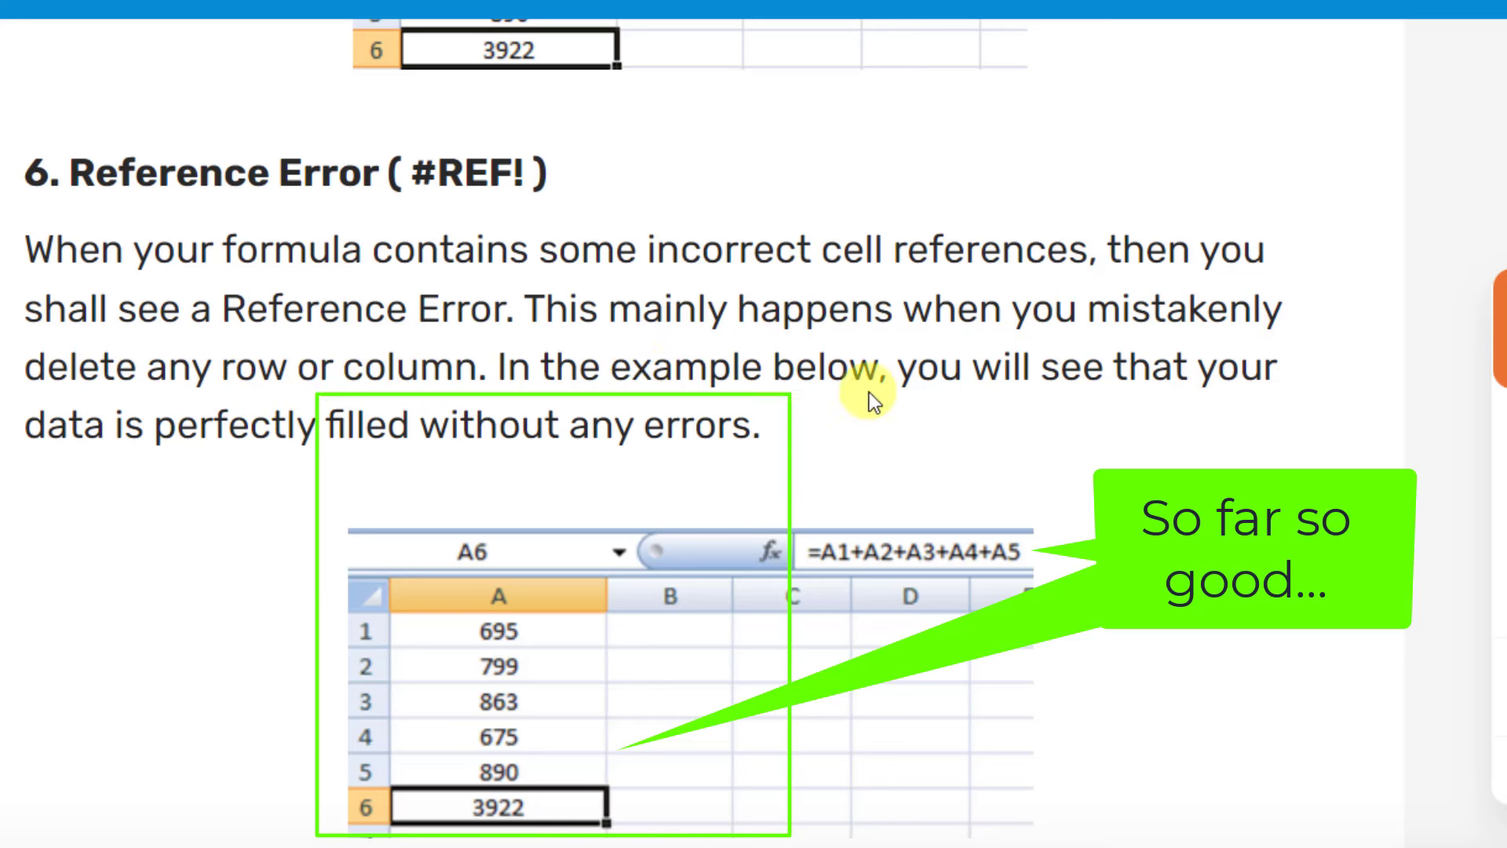
Step: Scroll through the deleted-row #REF! example and related links before returning to the Townsend Mortgage workbook
{"action": "scroll", "coordinate": [906, 386], "scroll_direction": "down", "scroll_amount": 2}
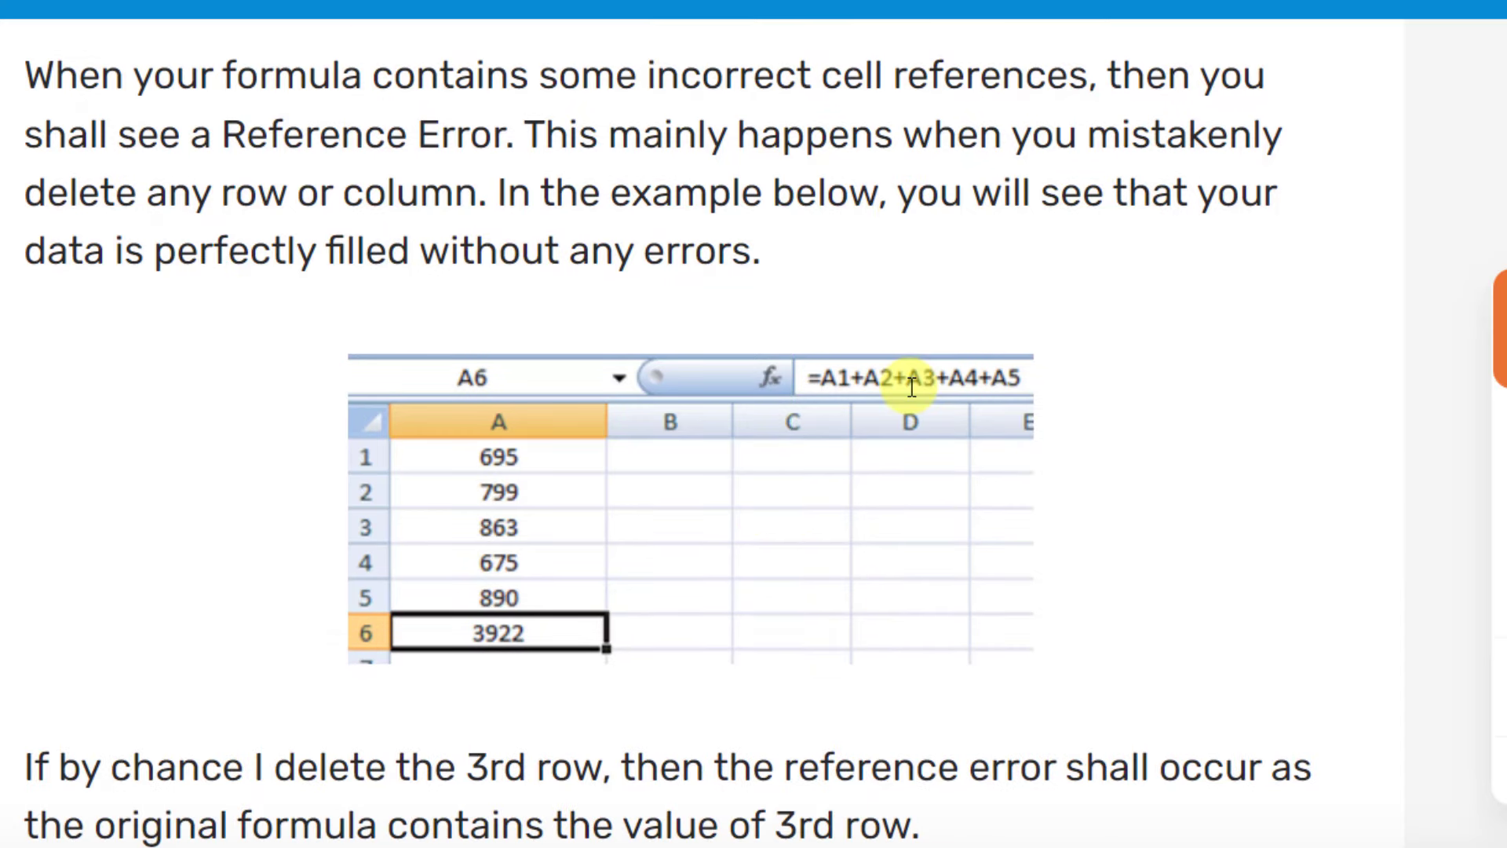
{"action": "scroll", "coordinate": [911, 379], "scroll_direction": "down", "scroll_amount": 4}
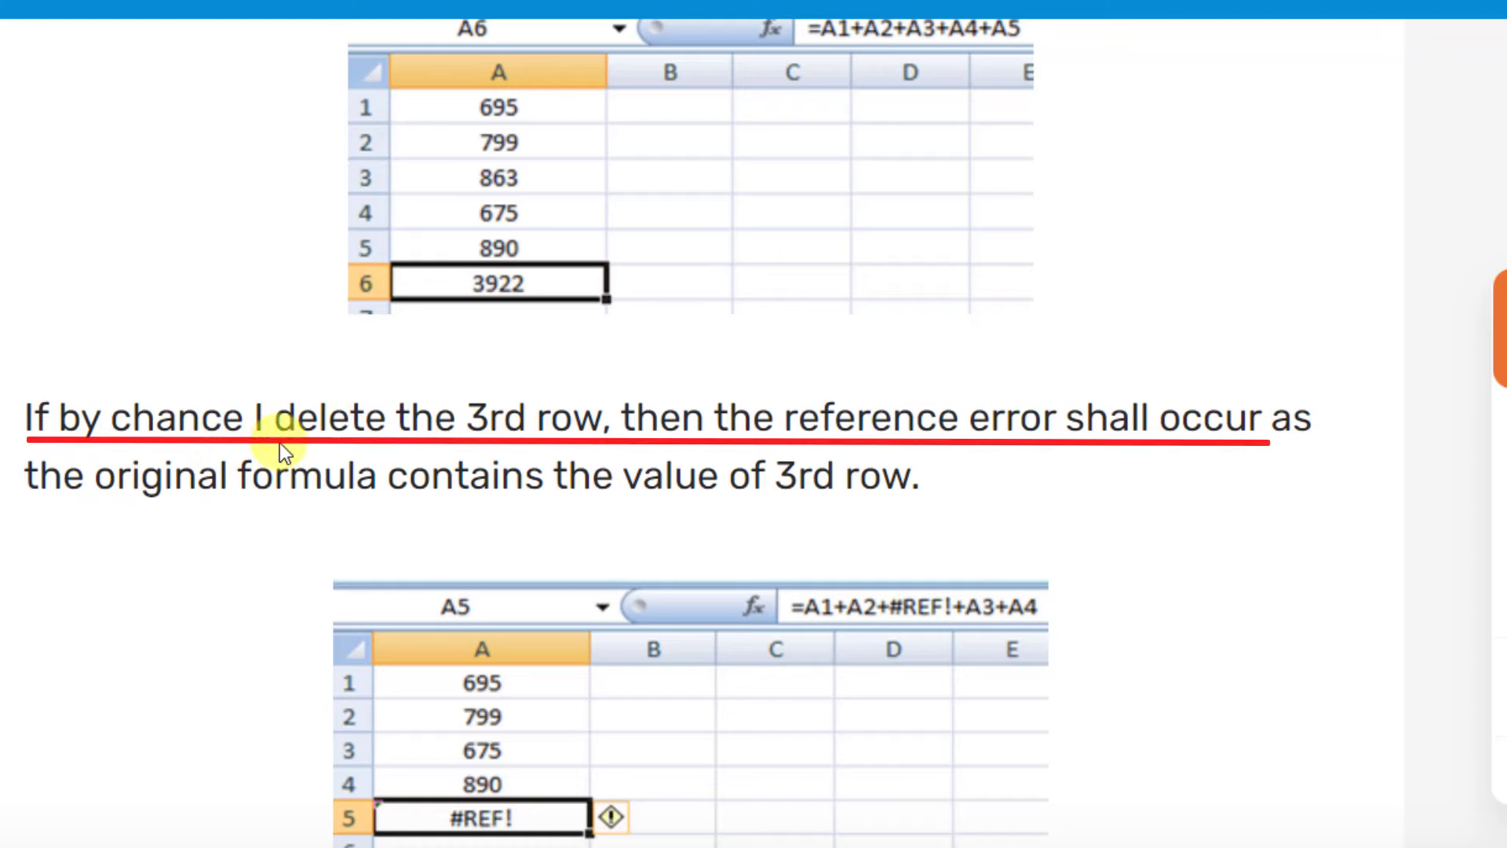
{"action": "scroll", "coordinate": [424, 424], "scroll_direction": "up", "scroll_amount": 6}
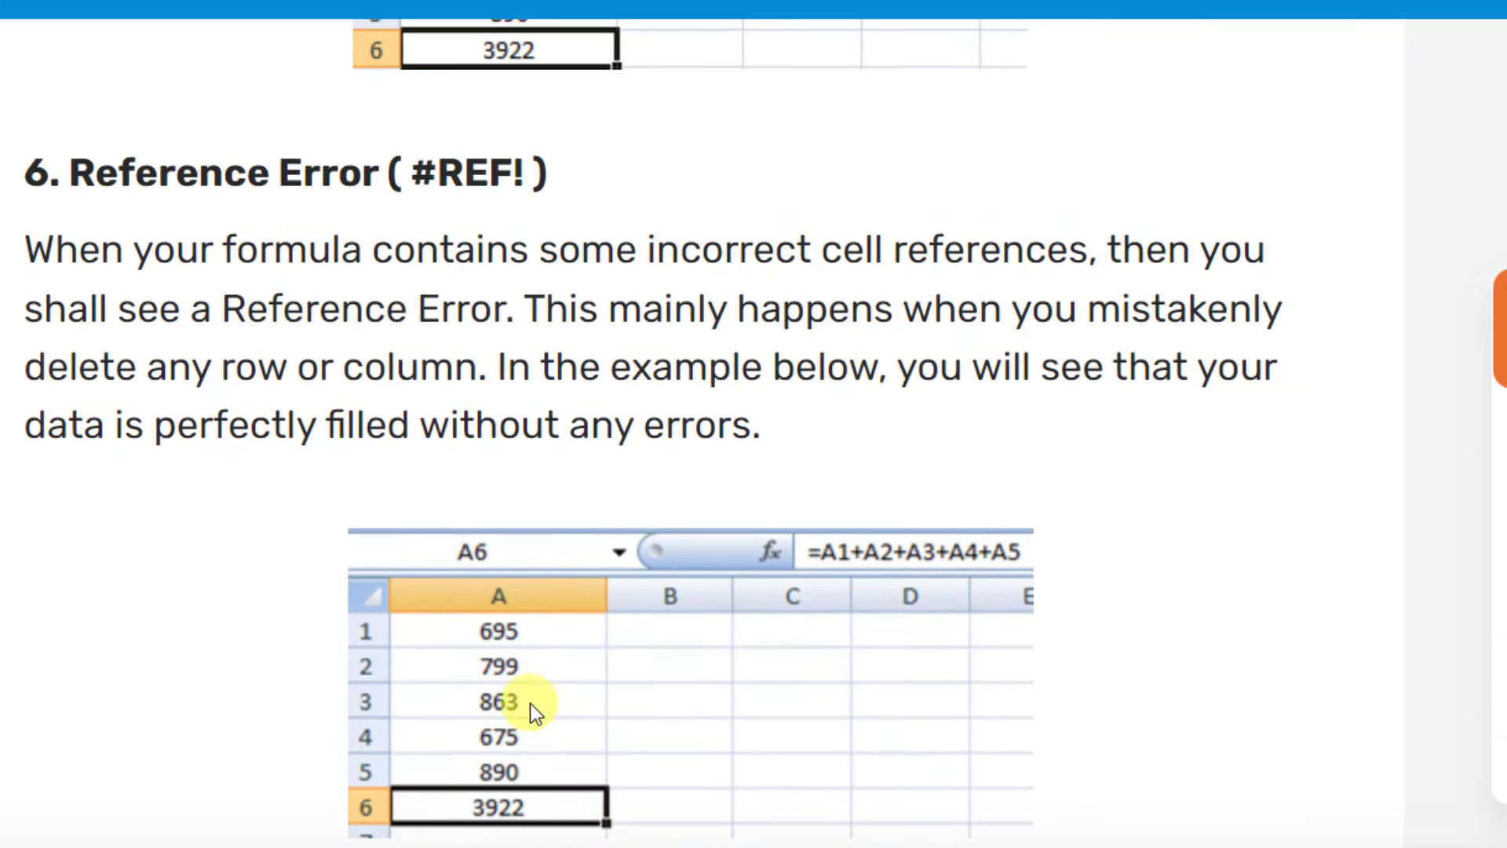
{"action": "scroll", "coordinate": [531, 705], "scroll_direction": "down", "scroll_amount": 8}
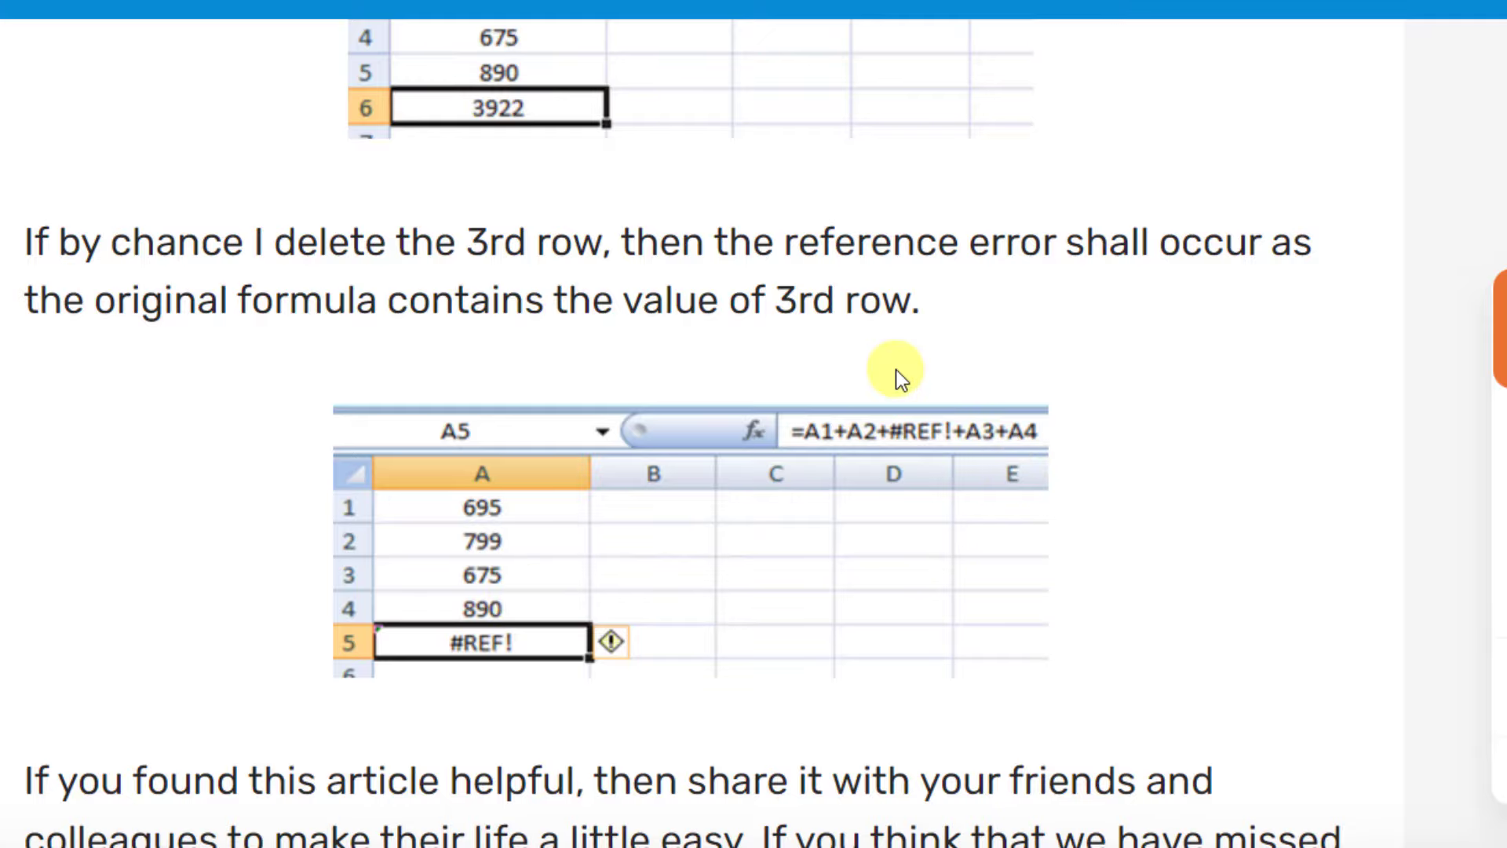
{"action": "scroll", "coordinate": [808, 303], "scroll_direction": "down", "scroll_amount": 5}
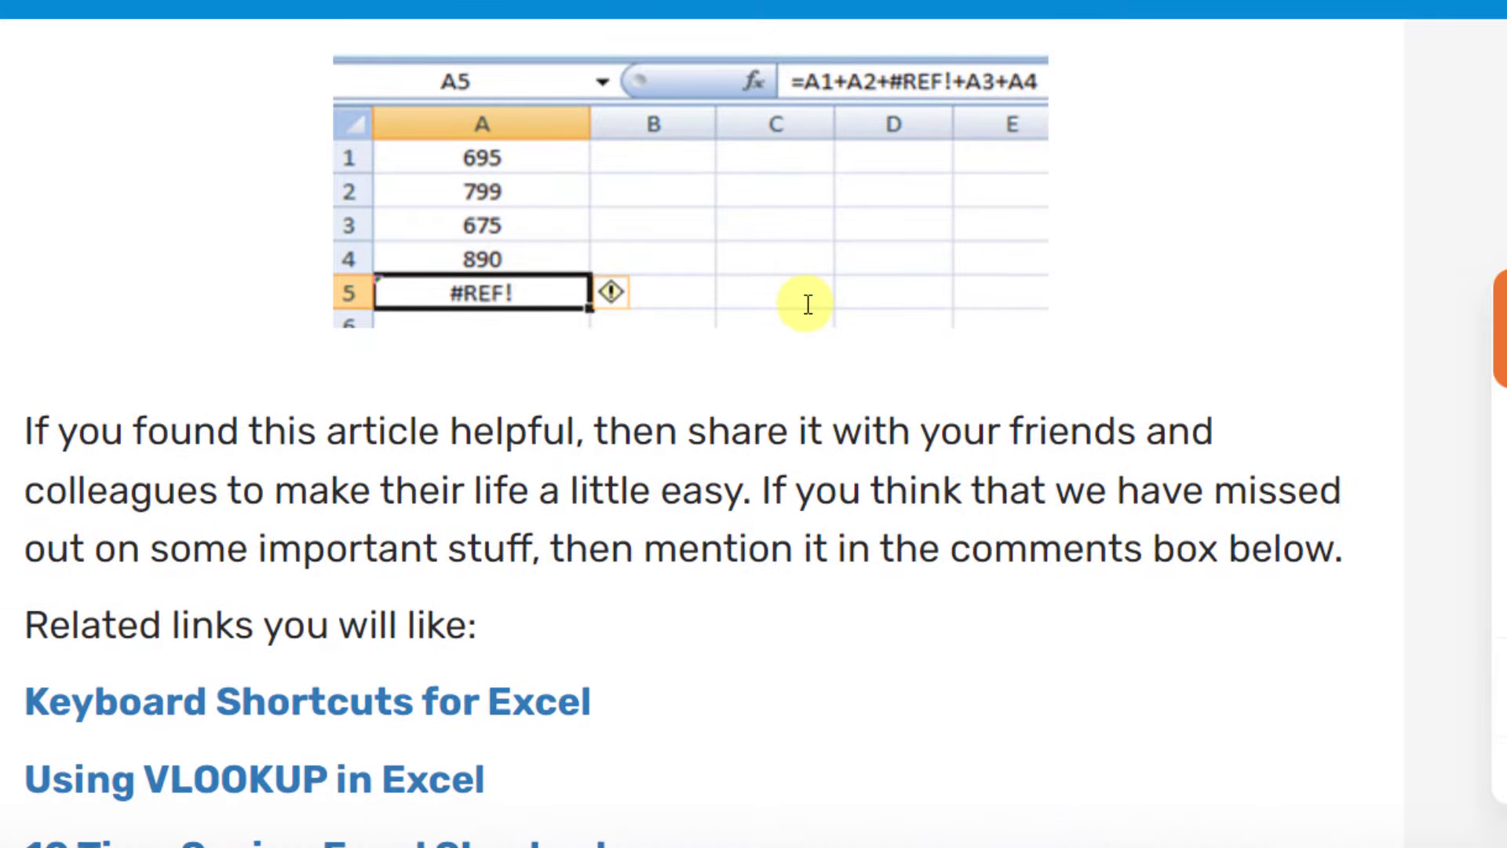
{"action": "scroll", "coordinate": [806, 303], "scroll_direction": "down", "scroll_amount": 3}
{"action": "scroll", "coordinate": [805, 304], "scroll_direction": "up", "scroll_amount": 14}
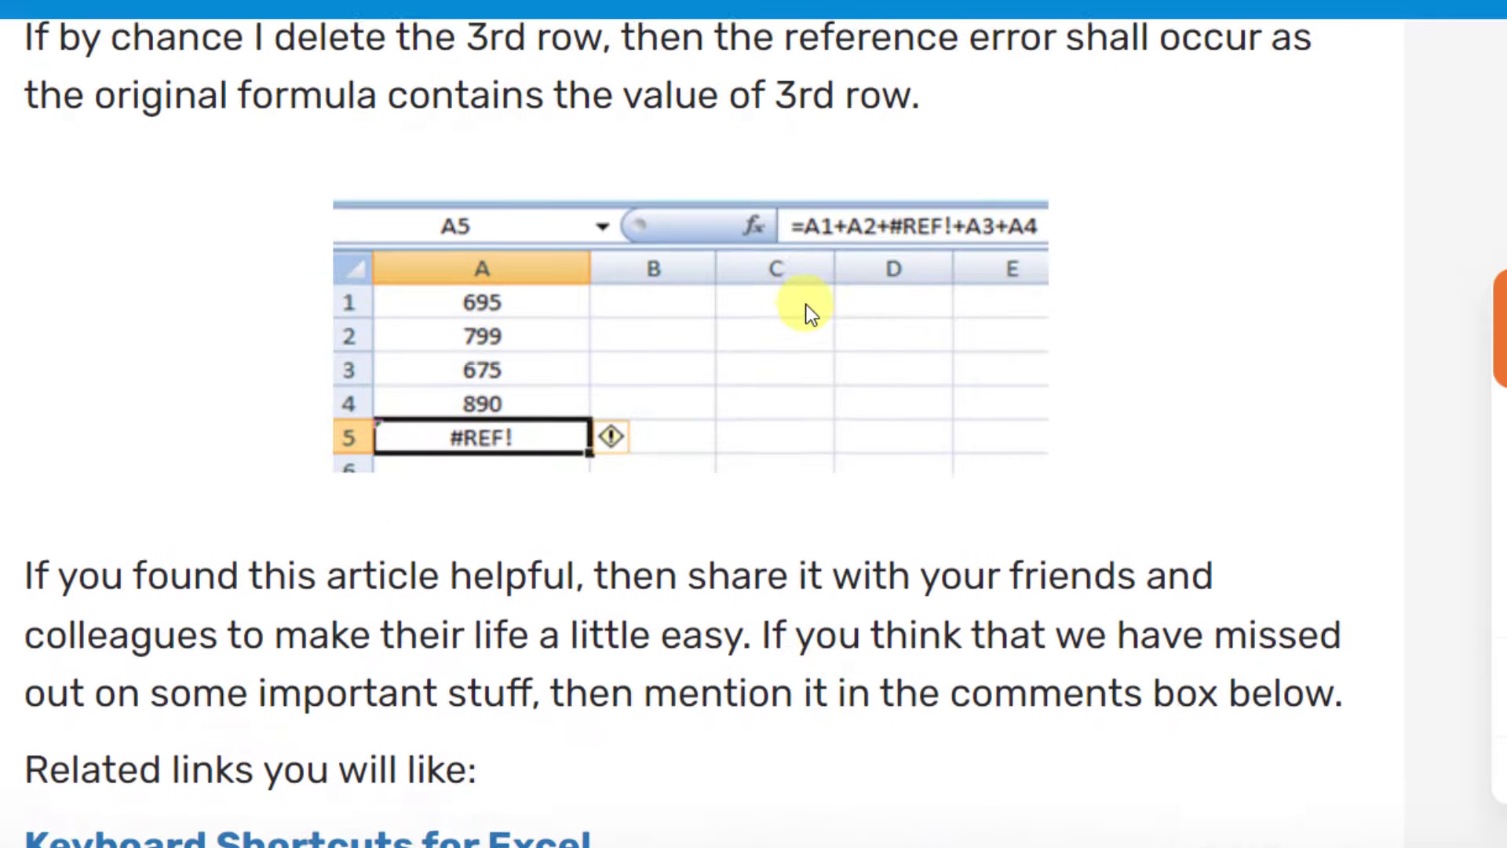
{"action": "scroll", "coordinate": [806, 304], "scroll_direction": "up", "scroll_amount": 1}
{"action": "scroll", "coordinate": [805, 304], "scroll_direction": "down", "scroll_amount": 7}
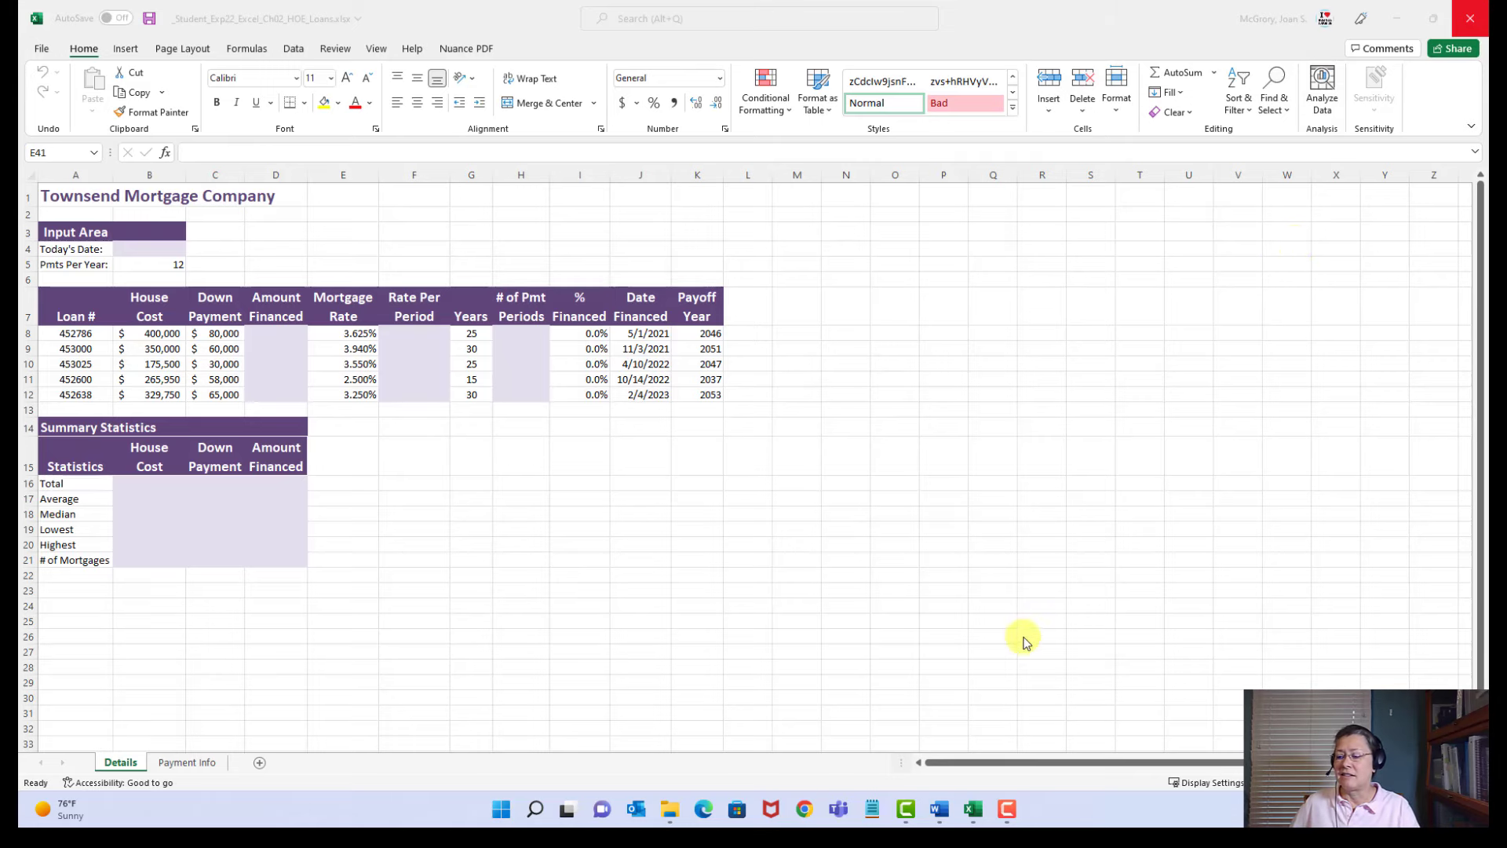
Step: Reopen the Excel-2 folder from the desktop and bring up the Townsend Mortgage instructions in Word
{"action": "left_click", "coordinate": [1397, 18]}
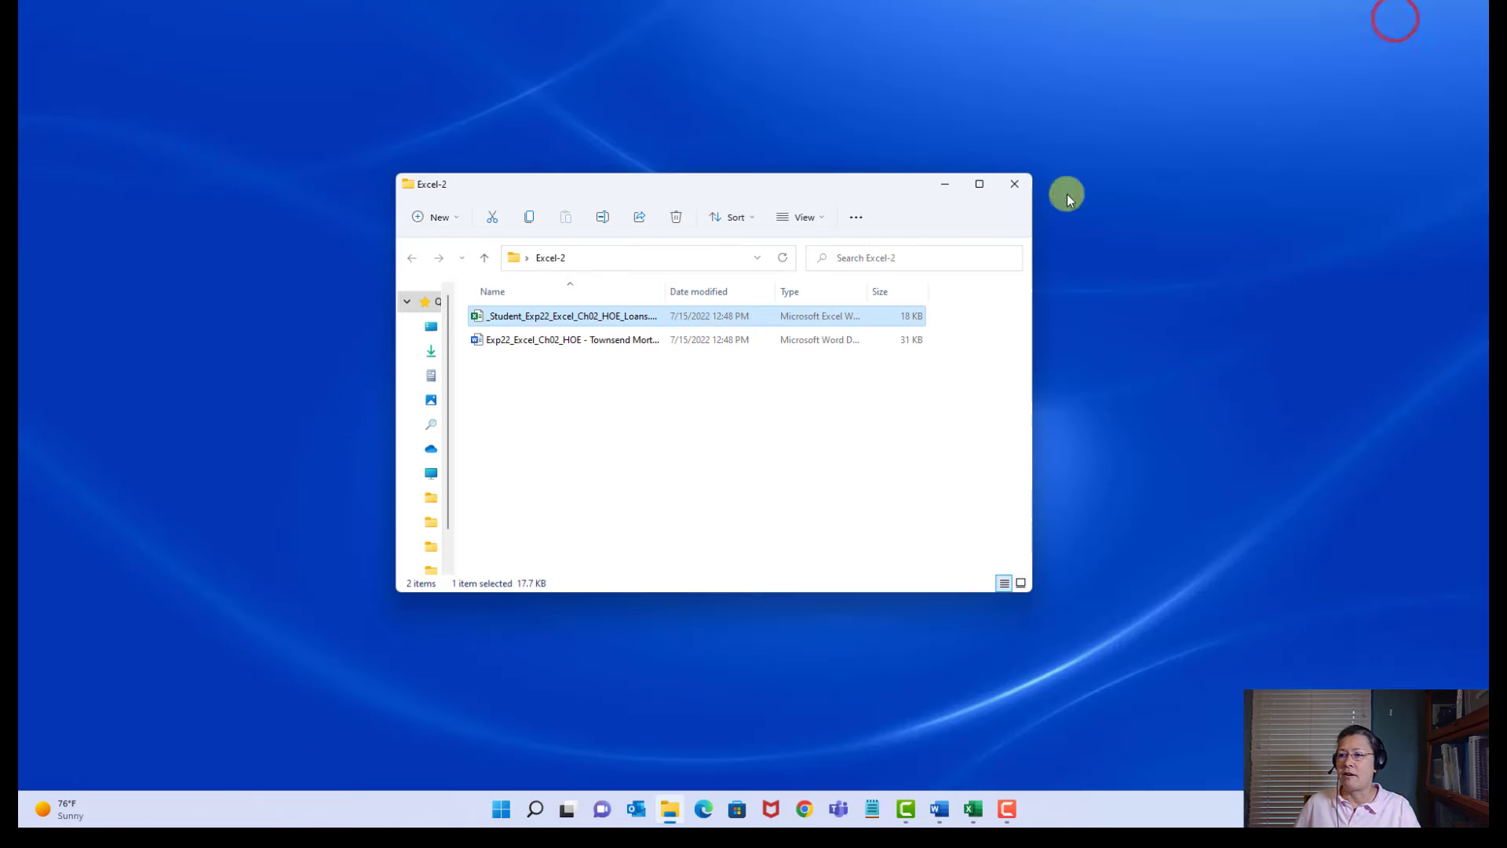
{"action": "left_click", "coordinate": [1014, 183]}
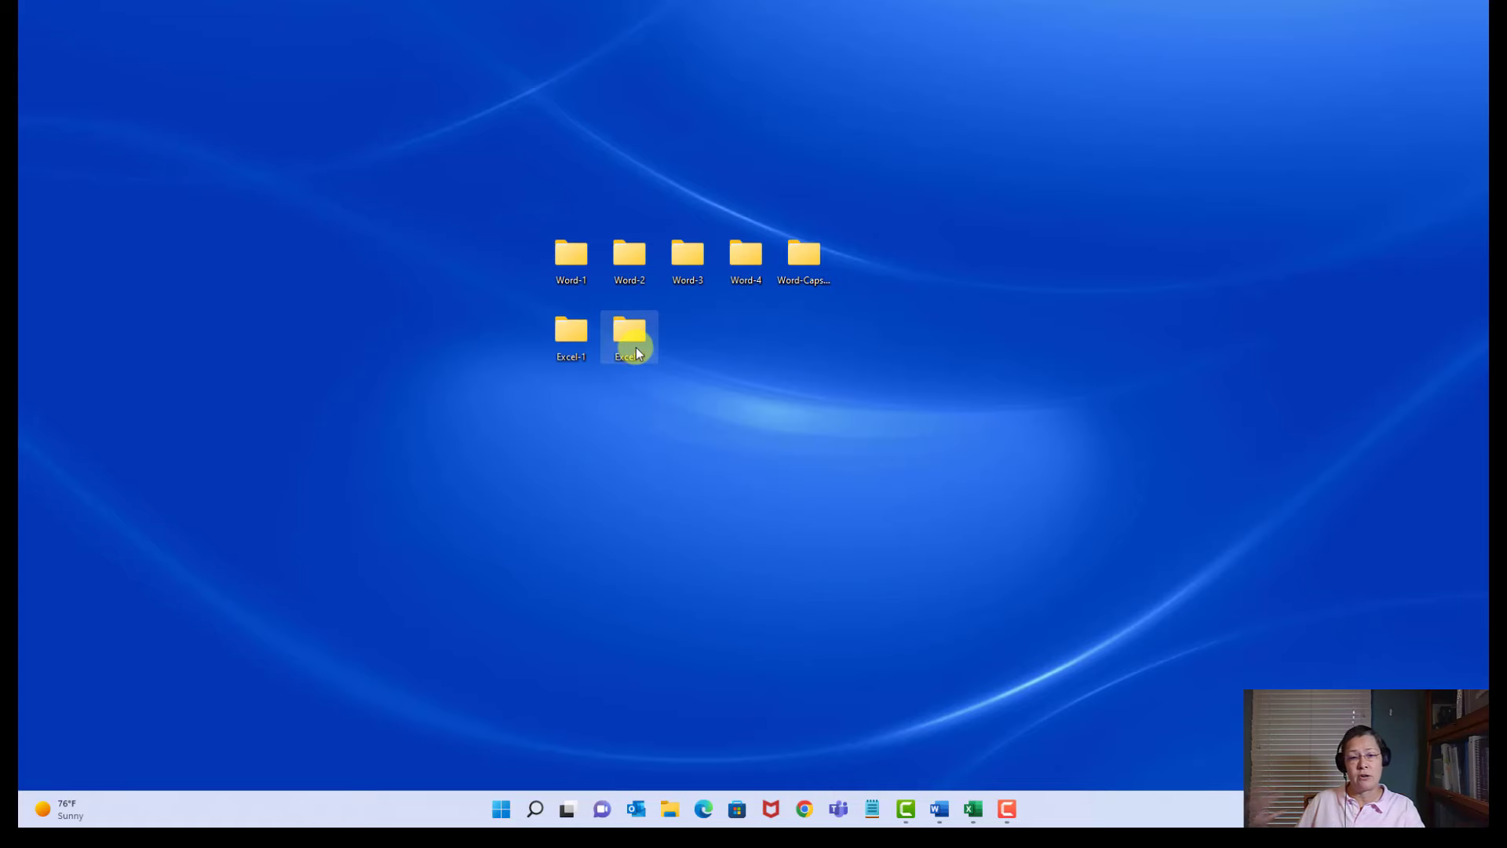
{"action": "double_click", "coordinate": [634, 334]}
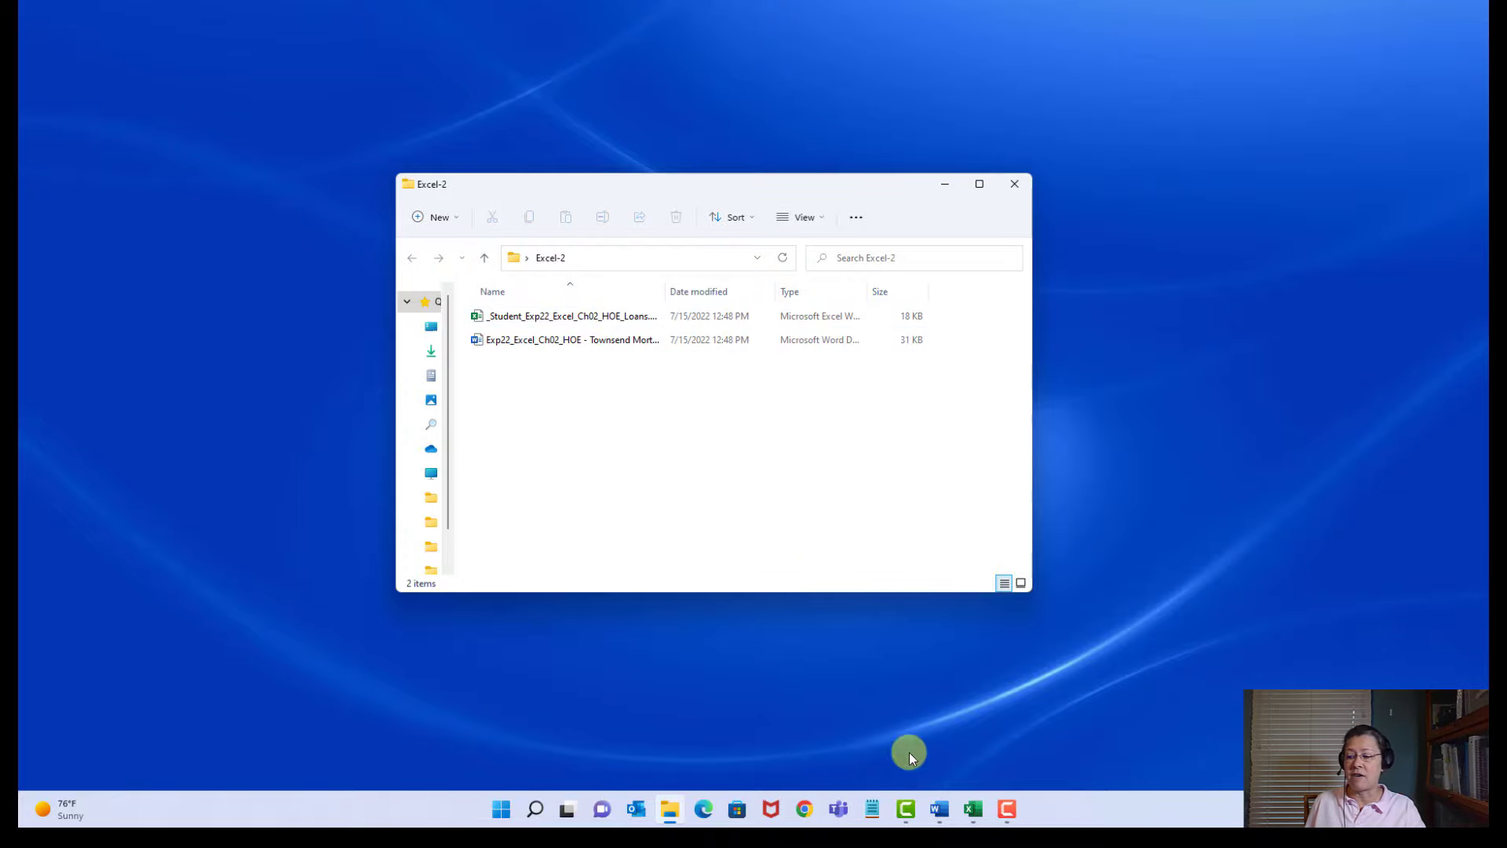
{"action": "left_click", "coordinate": [941, 810]}
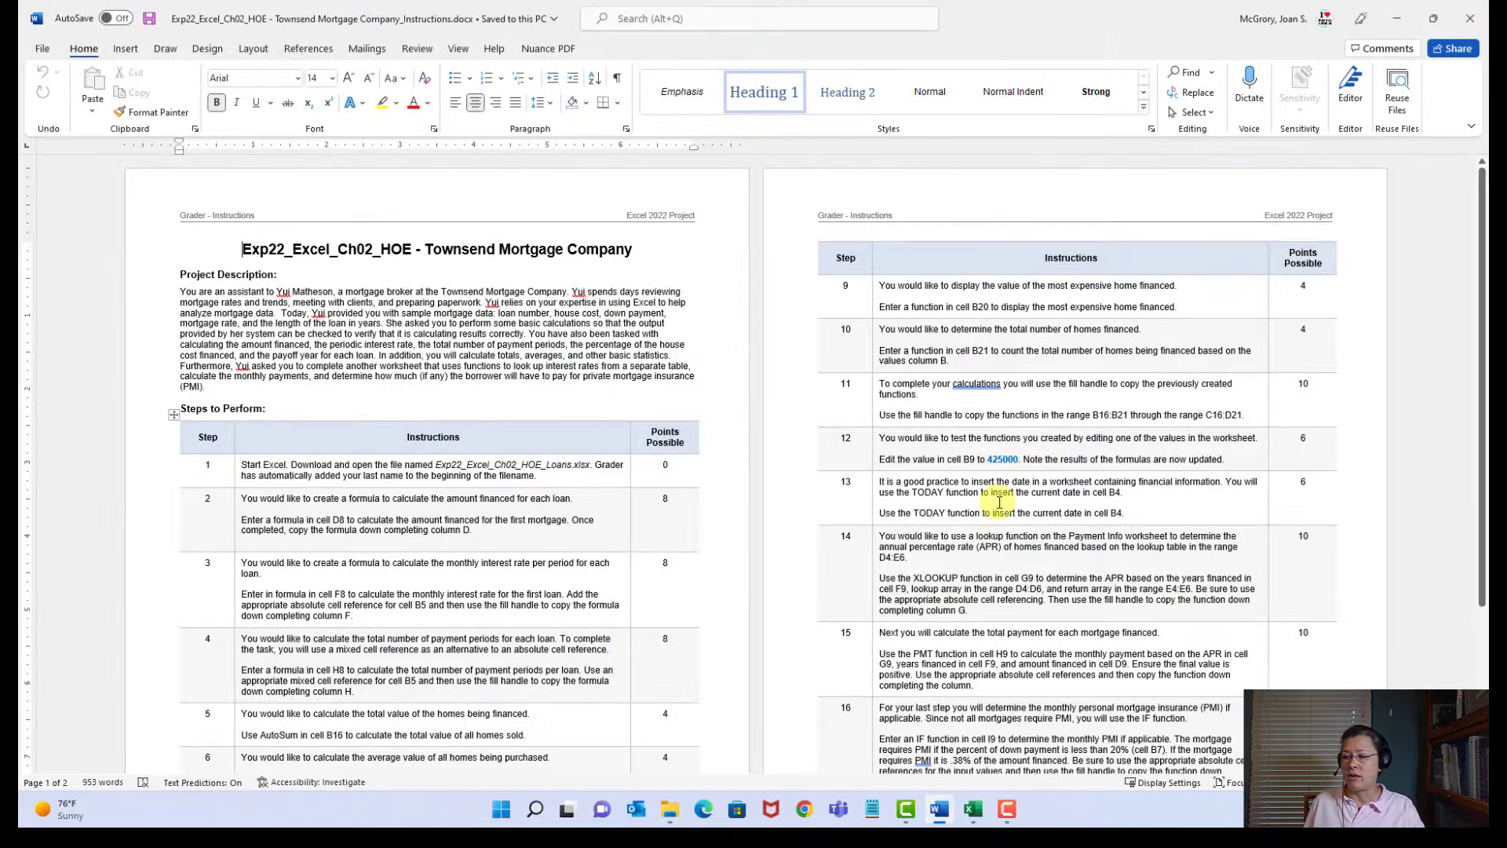
Step: Read through the Word instructions, then return to the loans workbook's Details sheet in Excel
{"action": "scroll", "coordinate": [1069, 466], "scroll_direction": "down", "scroll_amount": 3}
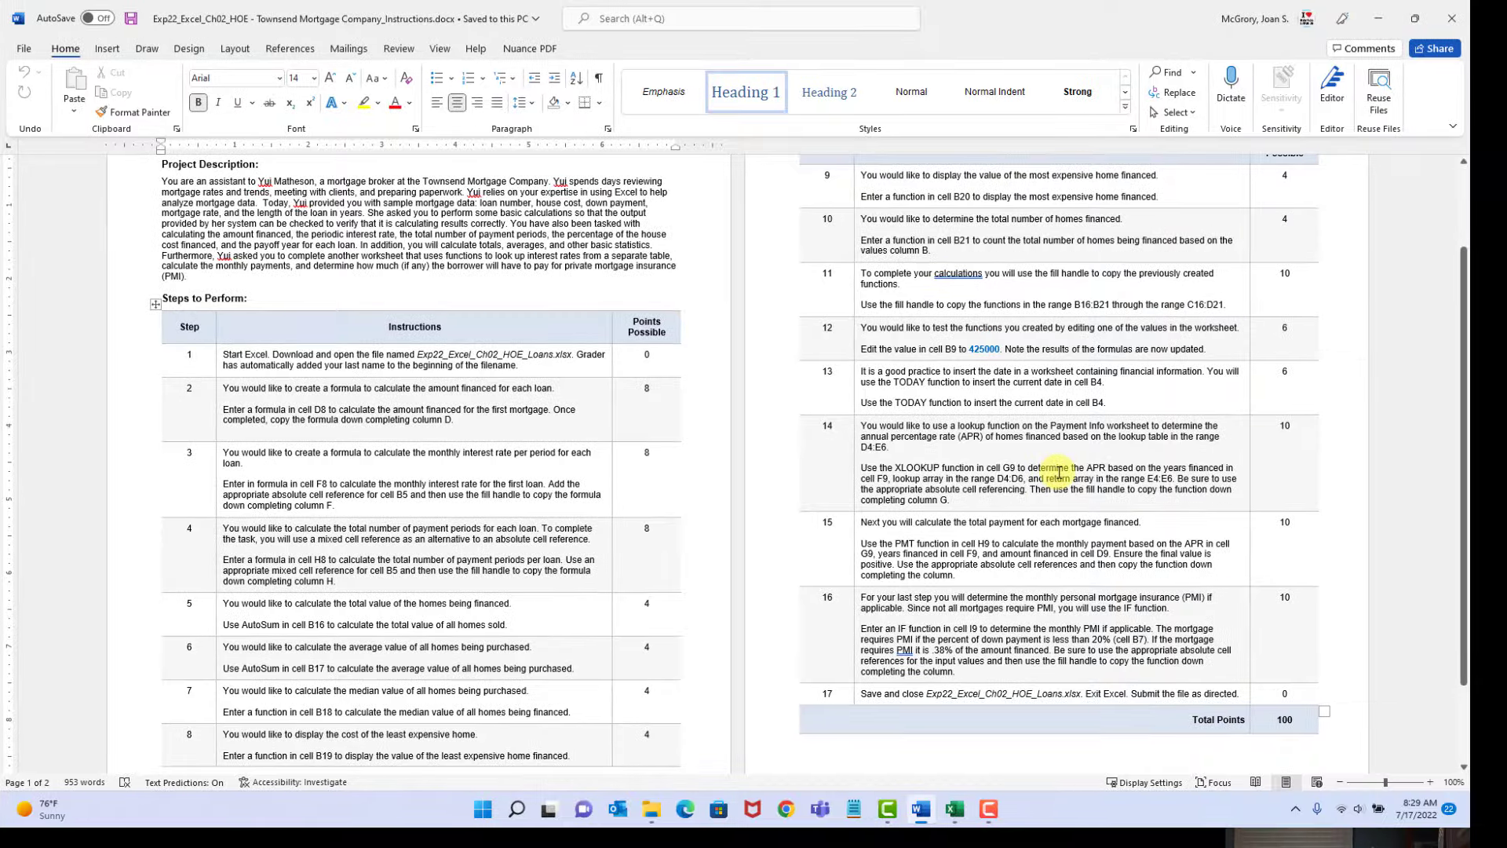
{"action": "scroll", "coordinate": [1059, 473], "scroll_direction": "down", "scroll_amount": 1}
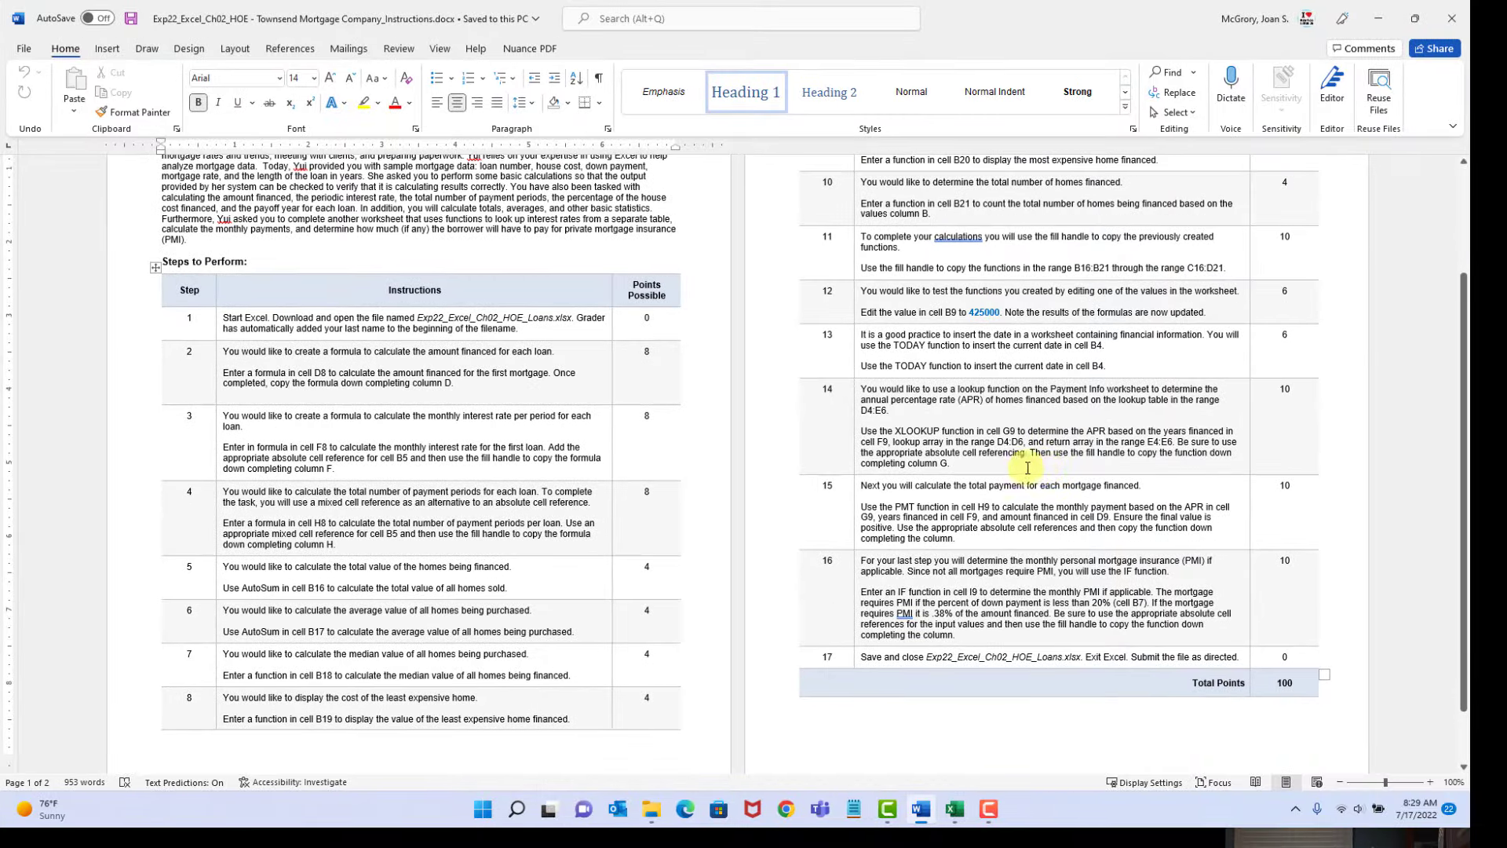
{"action": "scroll", "coordinate": [954, 457], "scroll_direction": "up", "scroll_amount": 3}
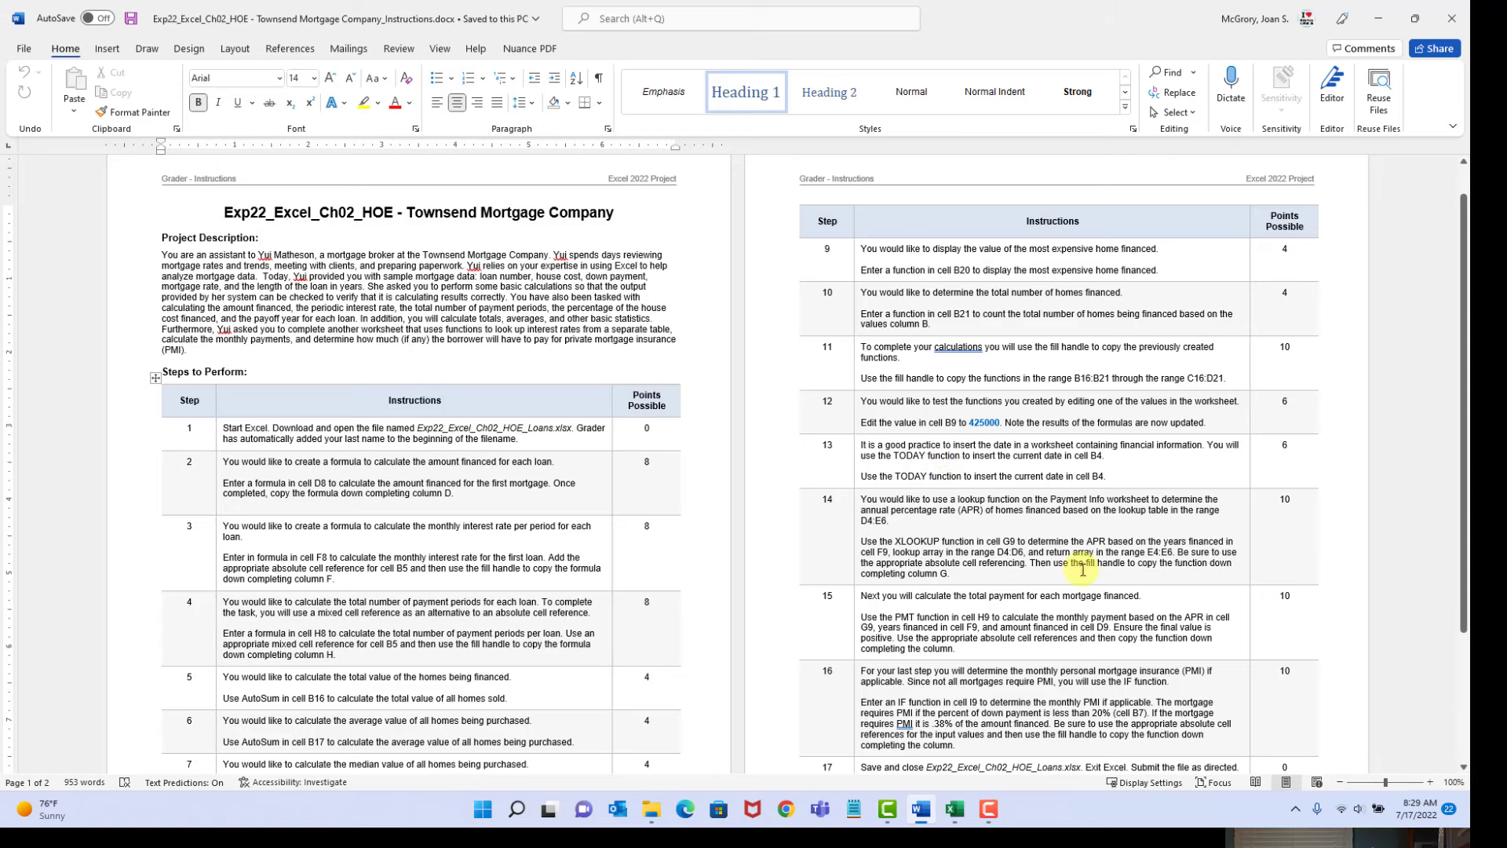
{"action": "scroll", "coordinate": [643, 330], "scroll_direction": "up", "scroll_amount": 7, "text": "ctrl"}
{"action": "scroll", "coordinate": [646, 321], "scroll_direction": "up", "scroll_amount": 2}
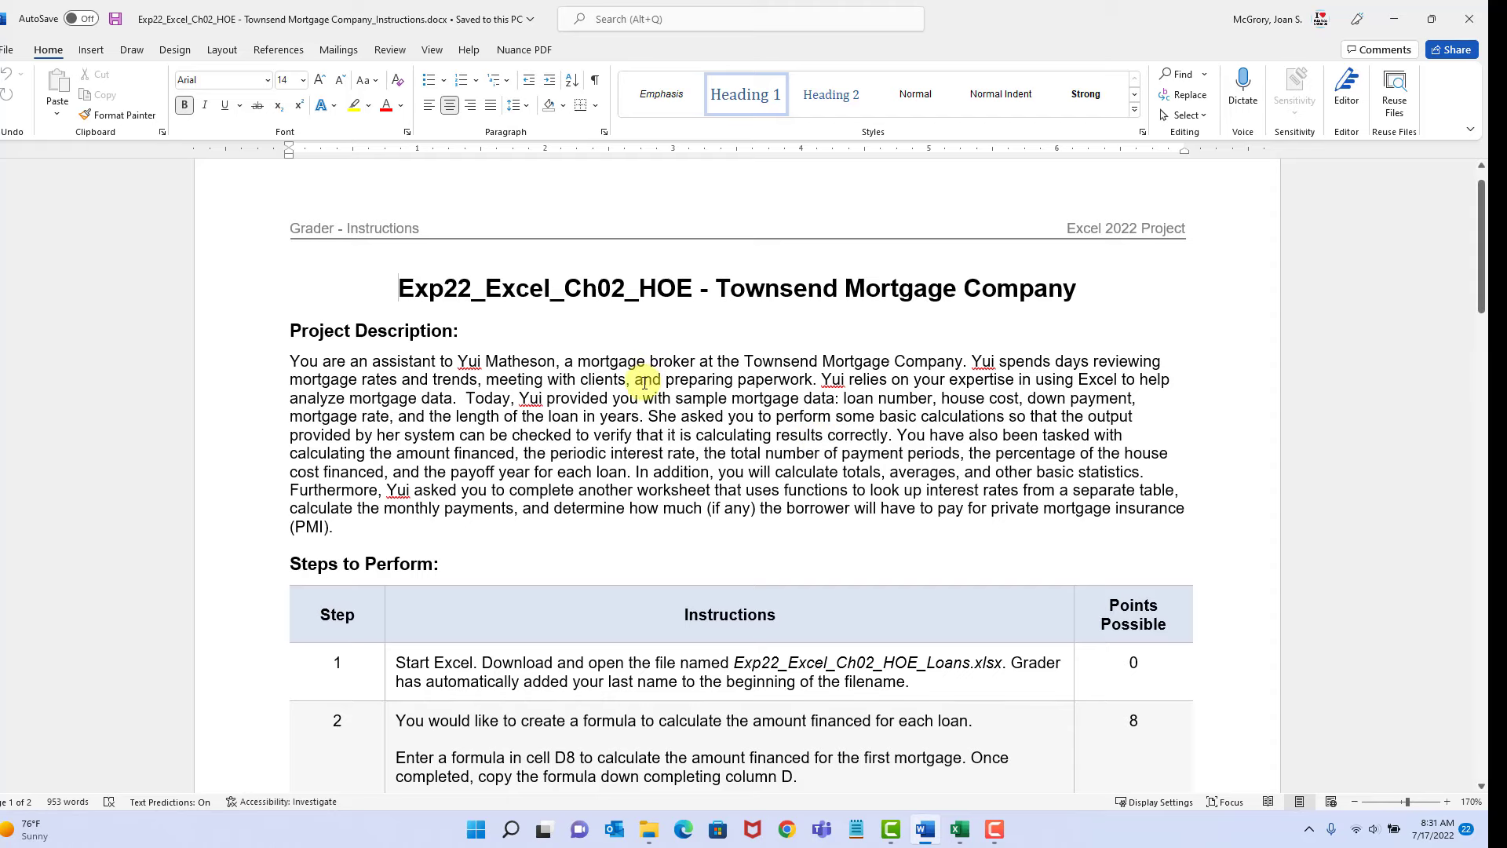
{"action": "scroll", "coordinate": [645, 382], "scroll_direction": "down", "scroll_amount": 5}
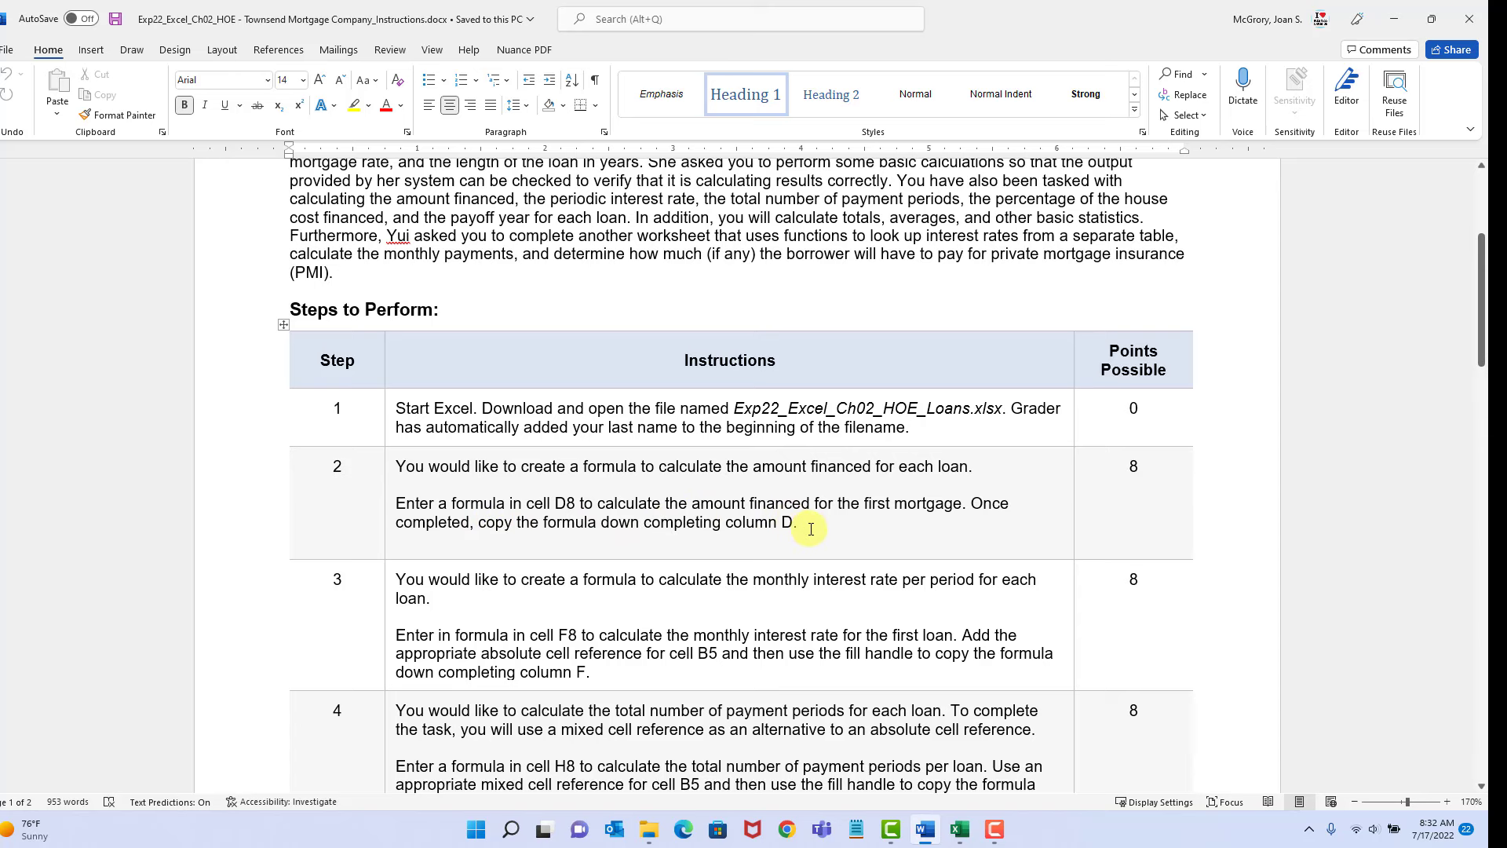
{"action": "left_click", "coordinate": [960, 831]}
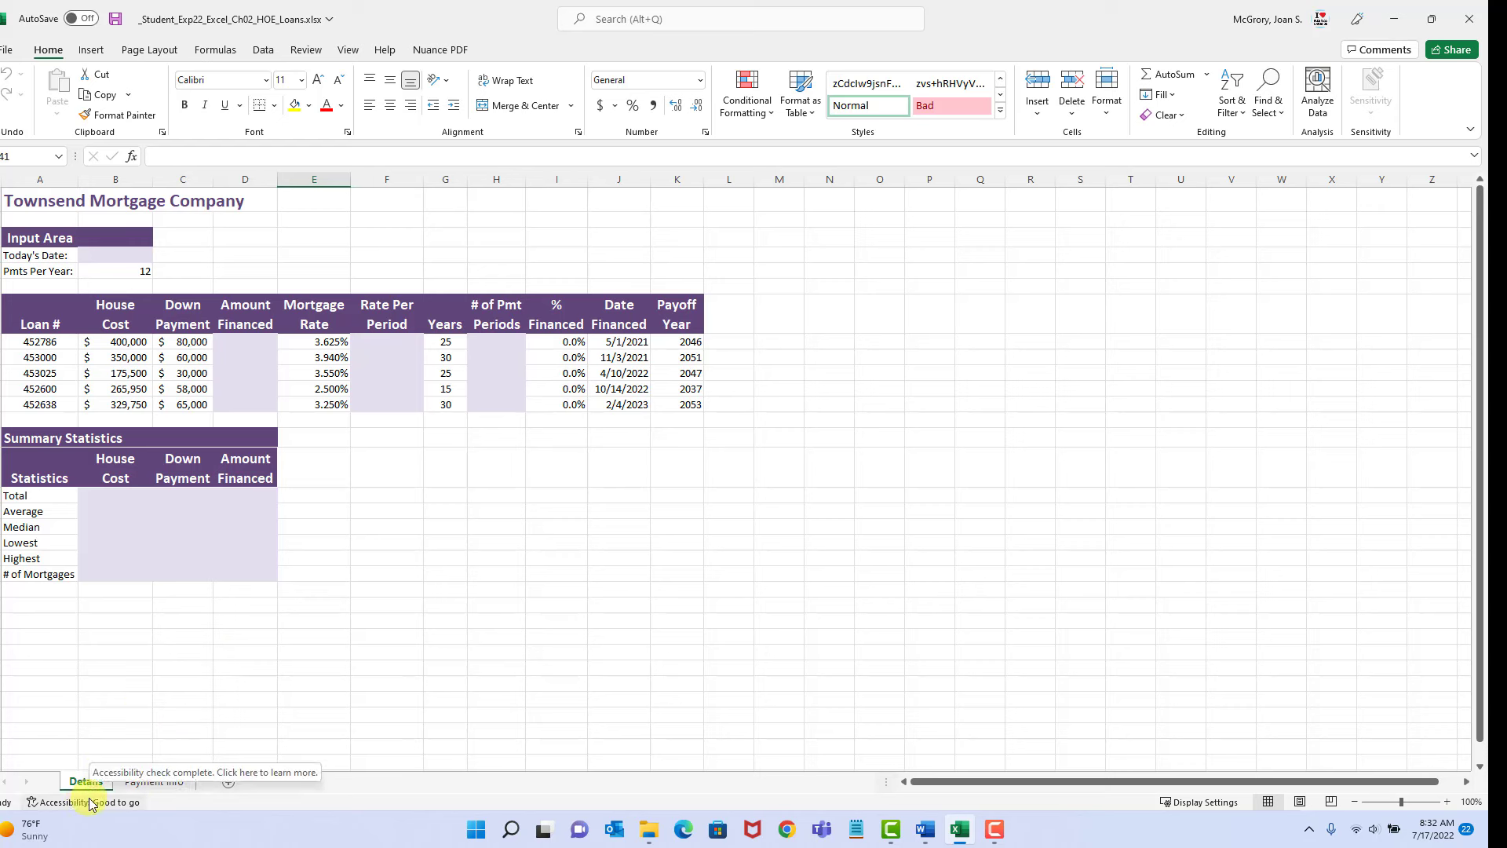
{"action": "left_click", "coordinate": [157, 782]}
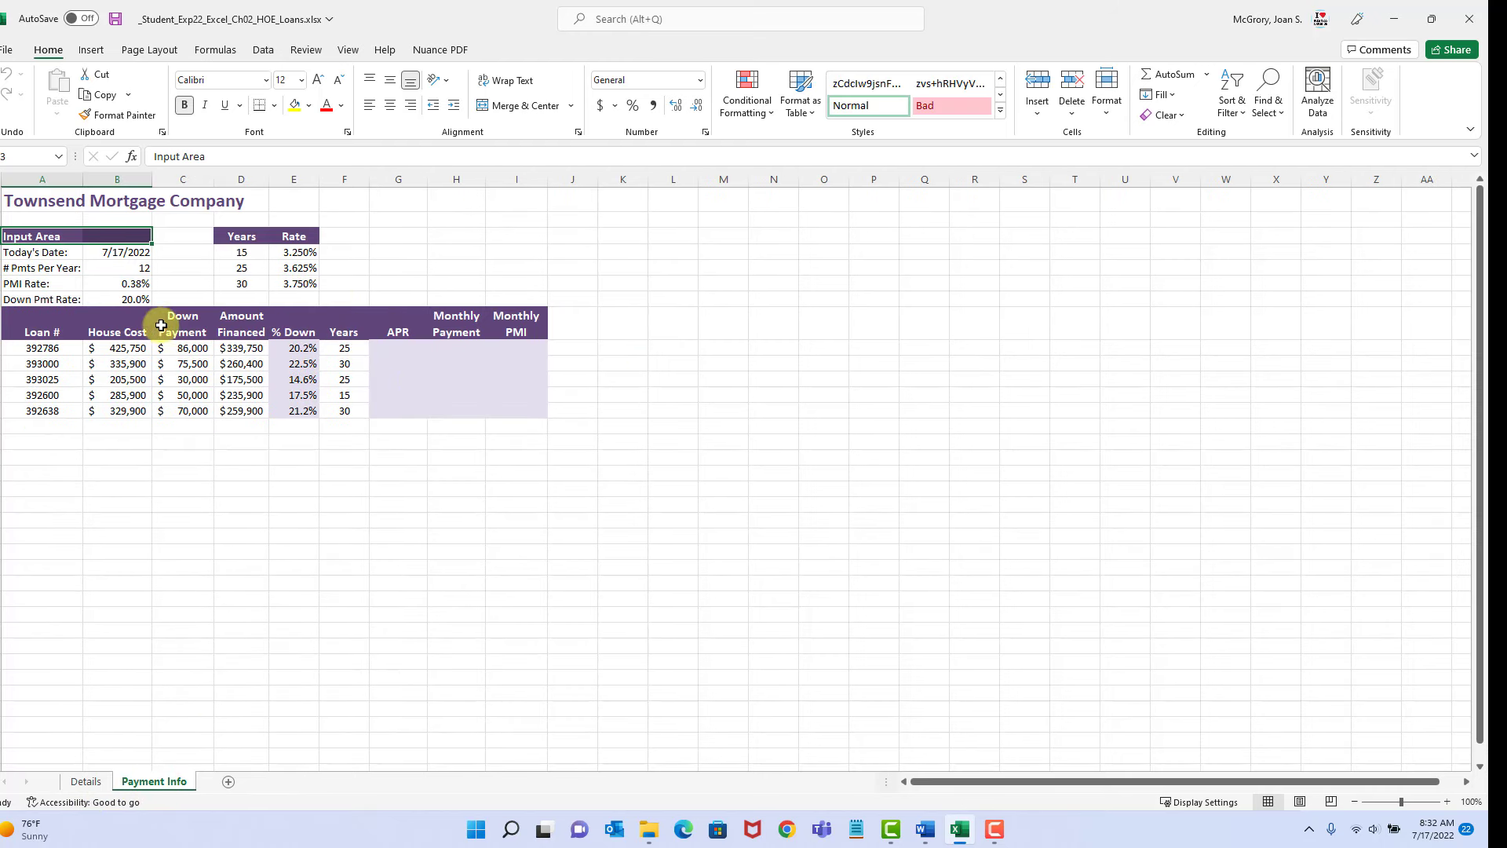
{"action": "left_click", "coordinate": [89, 782]}
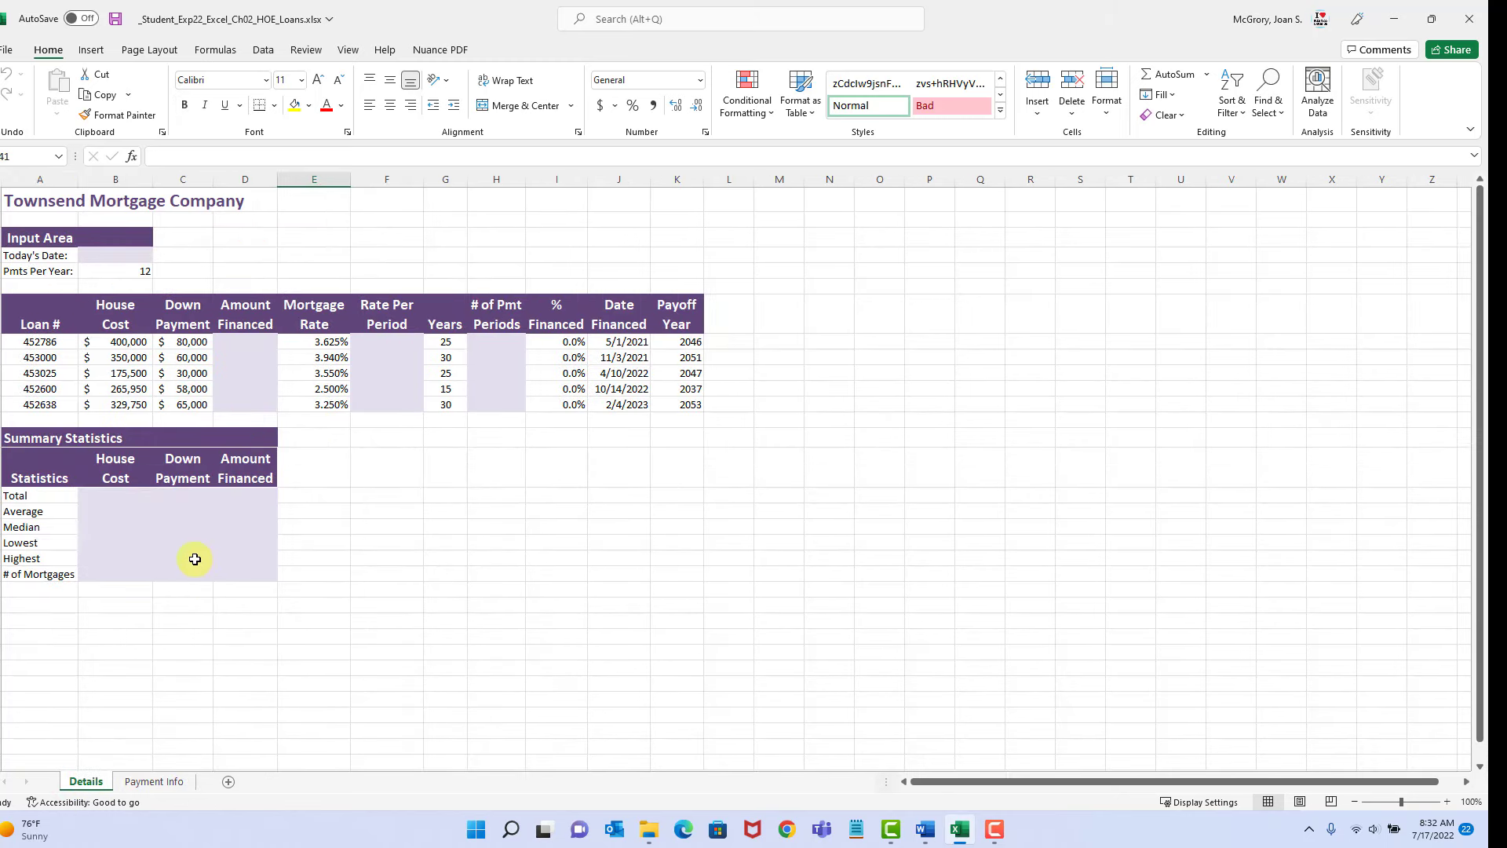
{"action": "left_click", "coordinate": [242, 341]}
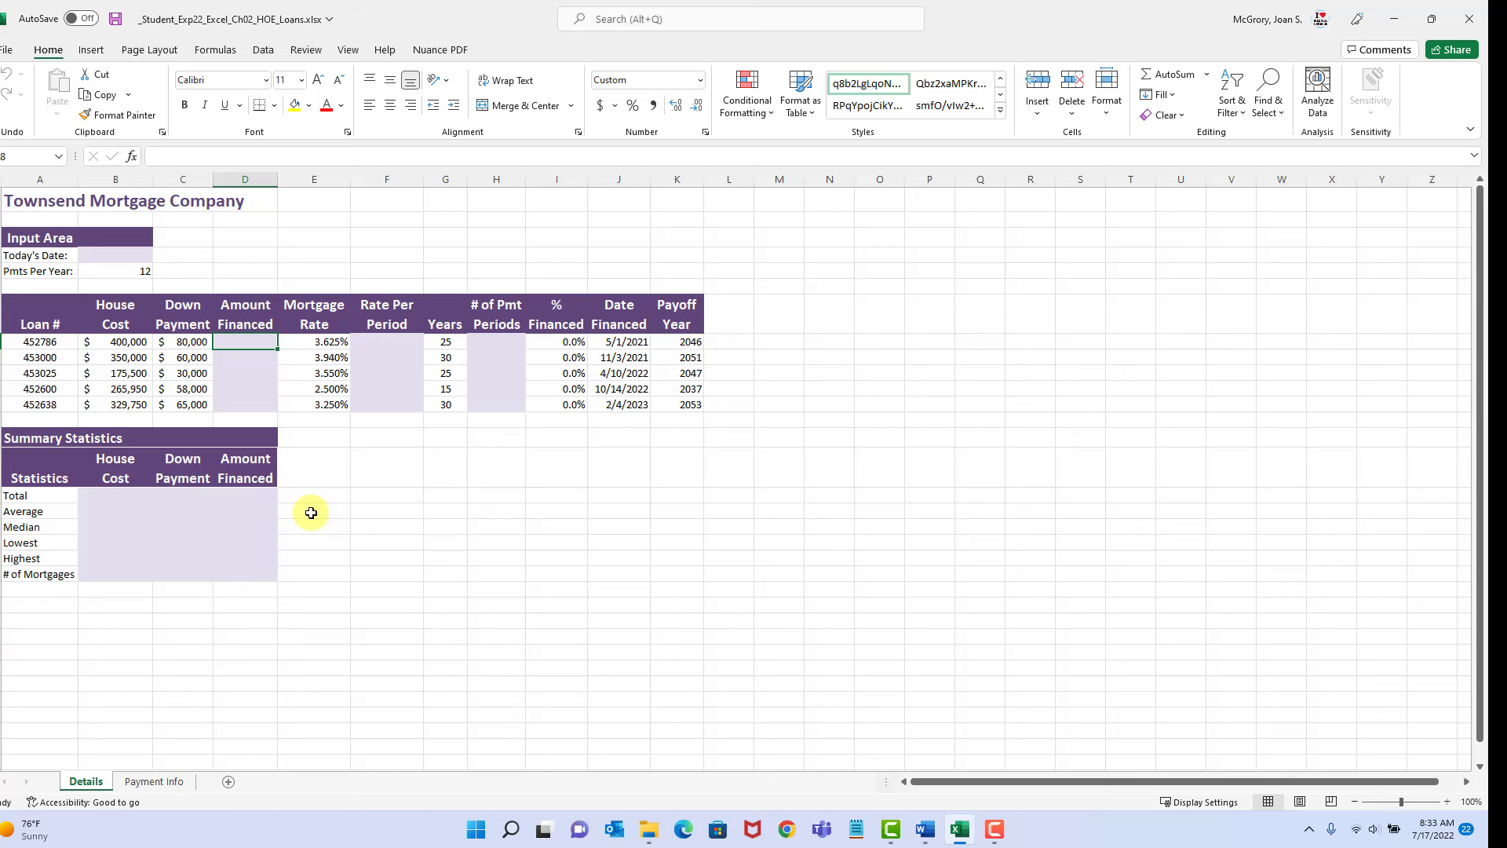
Step: Enter =B8-C8 in D8 so the first loan's amount financed shows $320,000
{"action": "type", "text": "="}
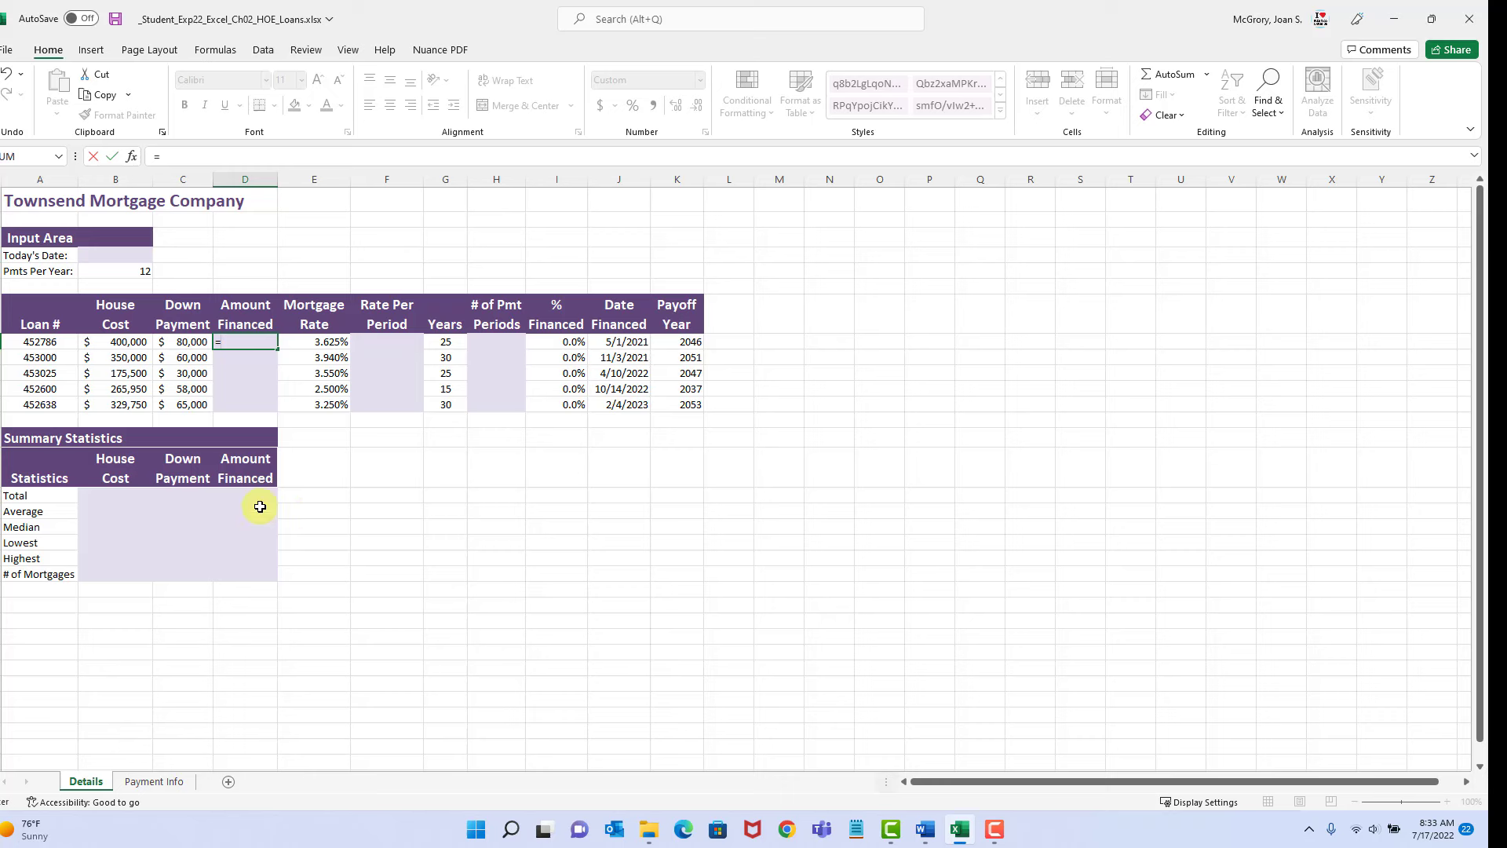
{"action": "left_click", "coordinate": [114, 340]}
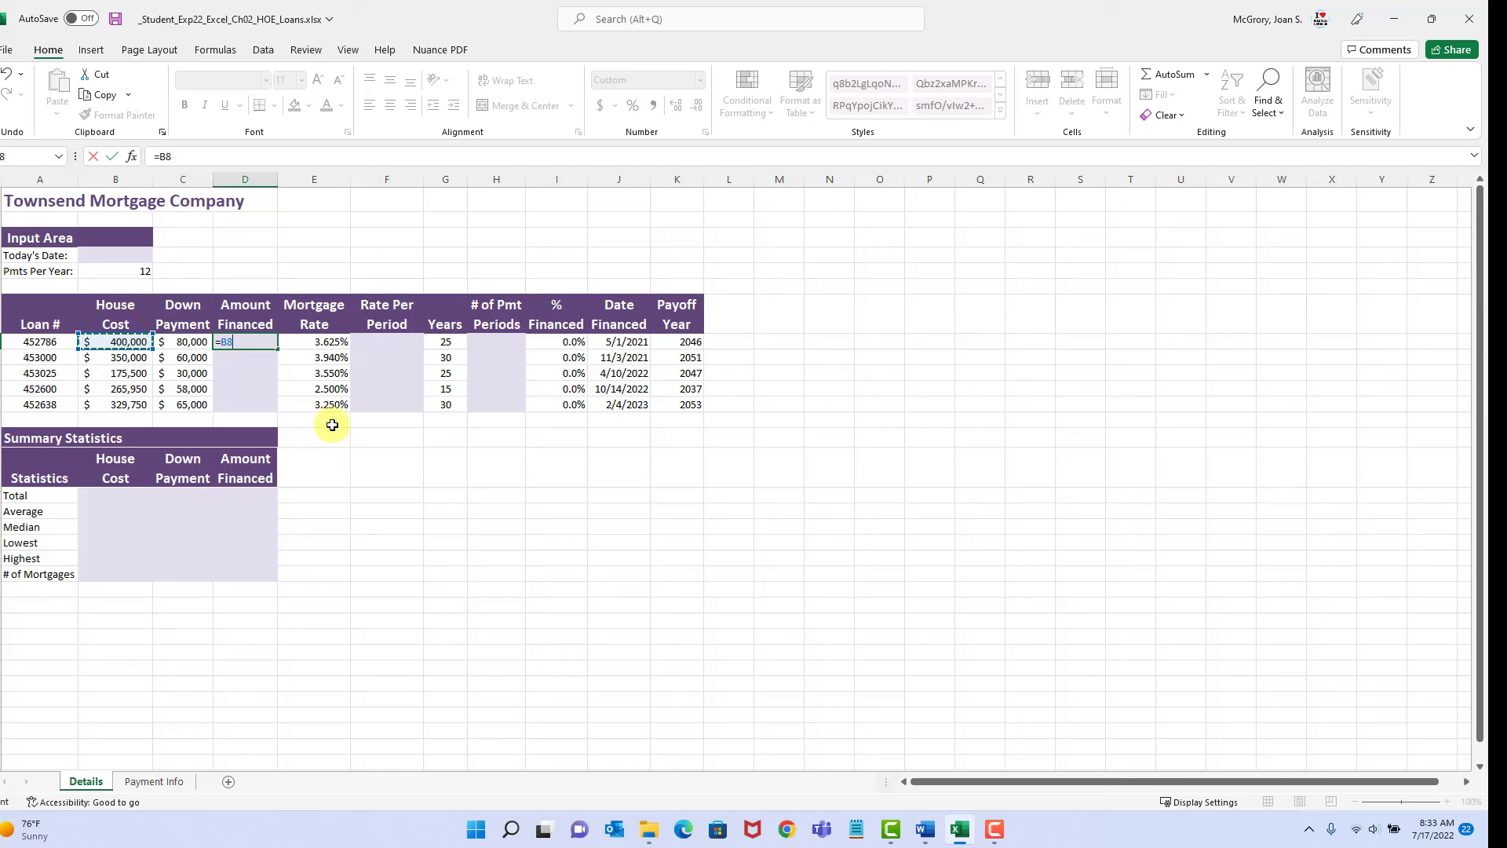
{"action": "type", "text": "-"}
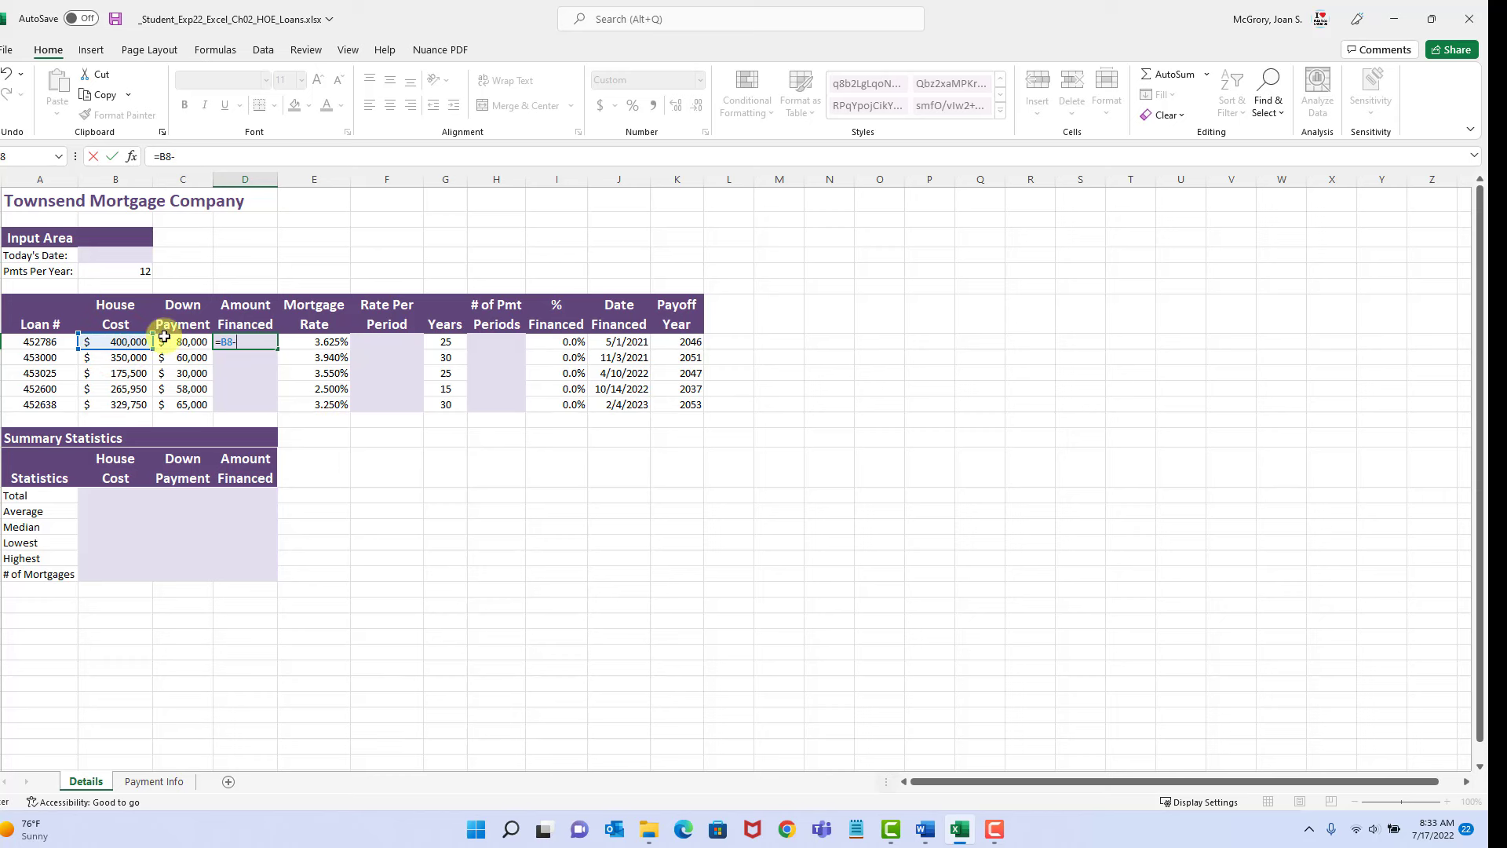
{"action": "left_click", "coordinate": [182, 342]}
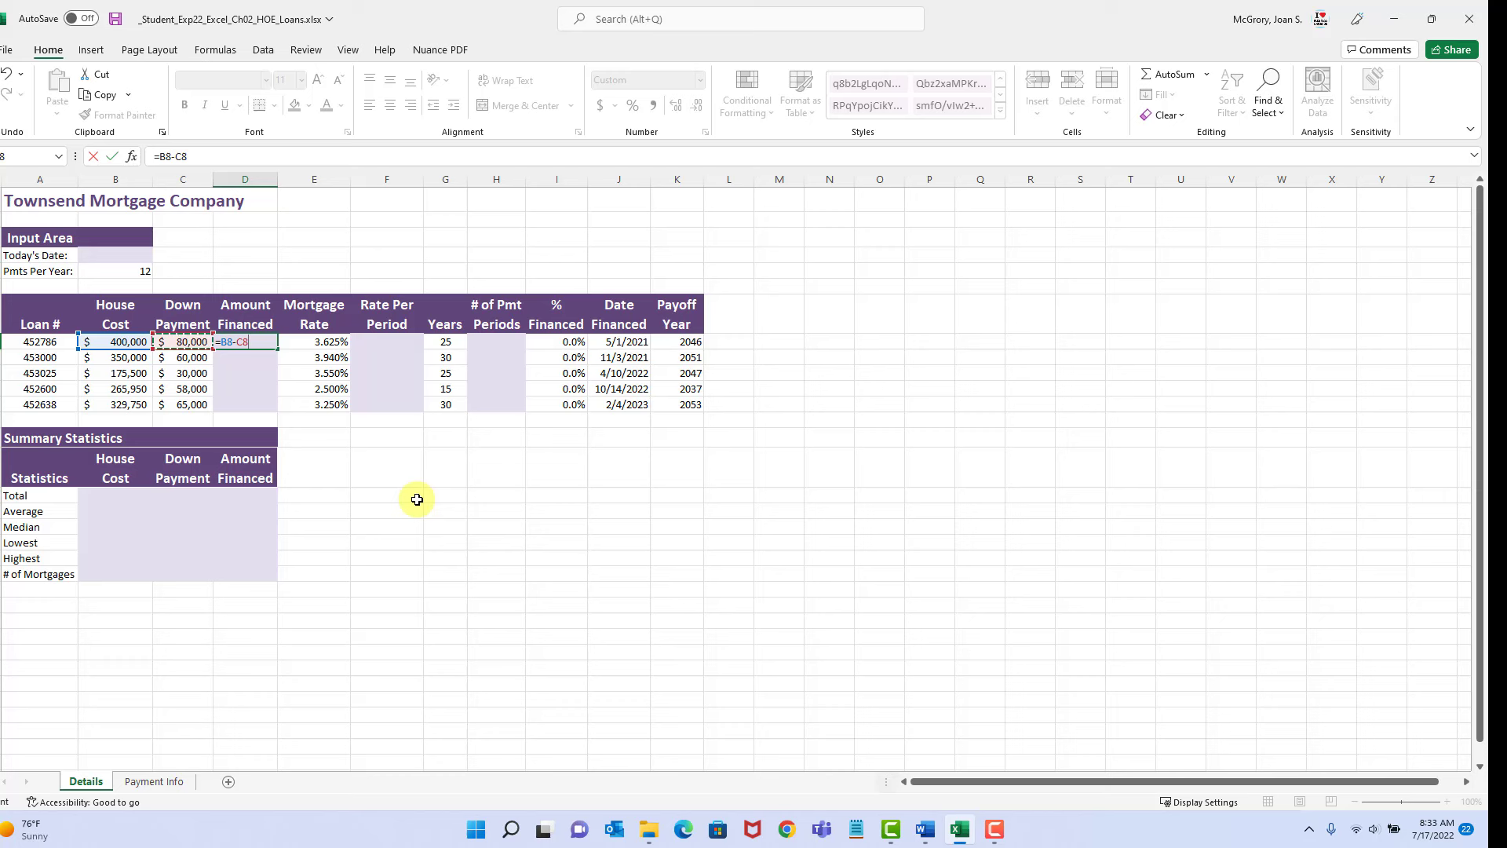
{"action": "key", "text": "Return"}
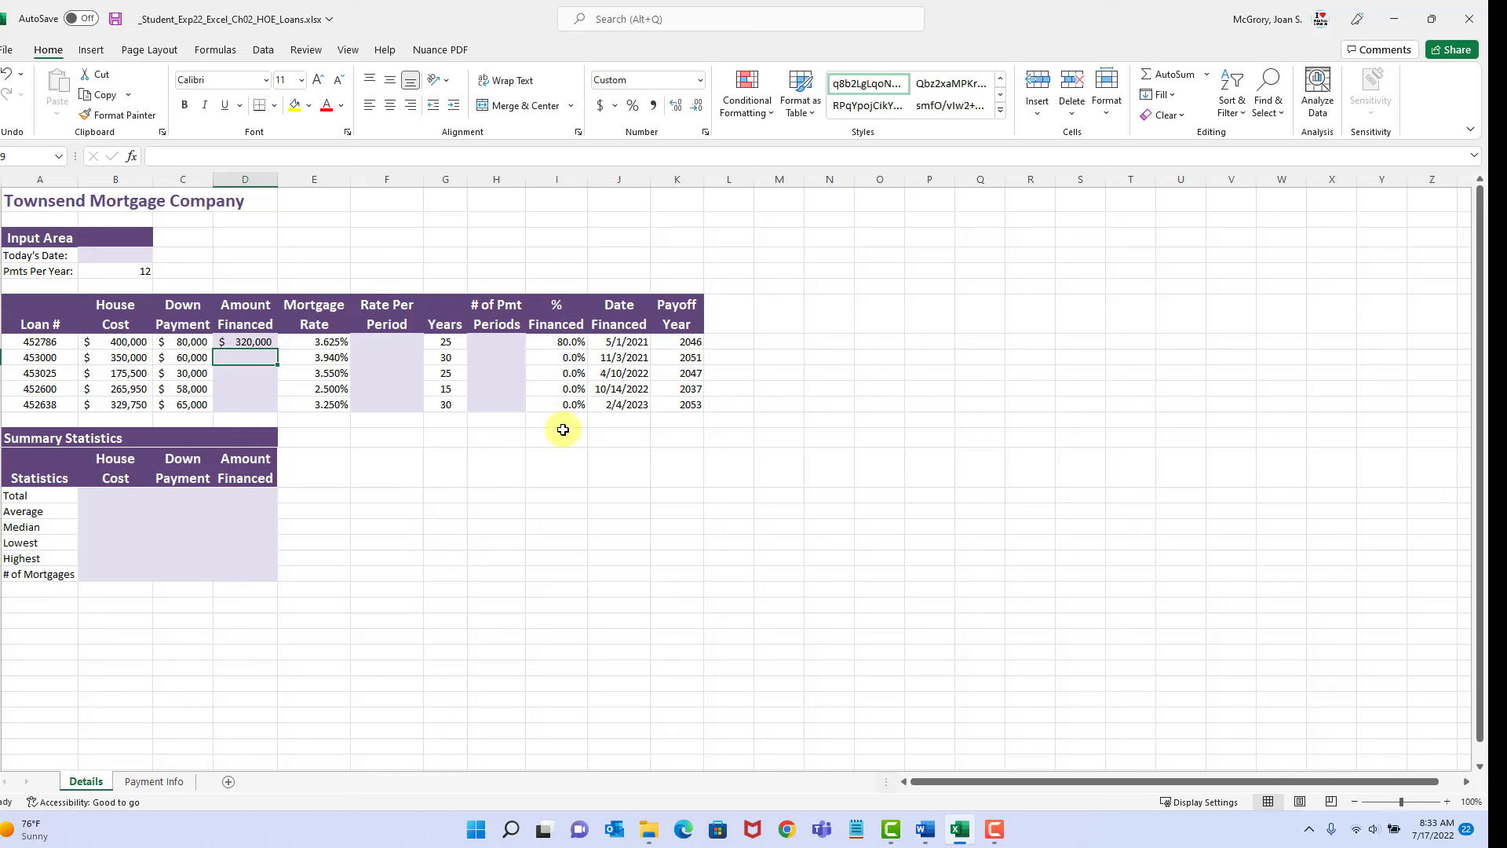
{"action": "left_click", "coordinate": [253, 342]}
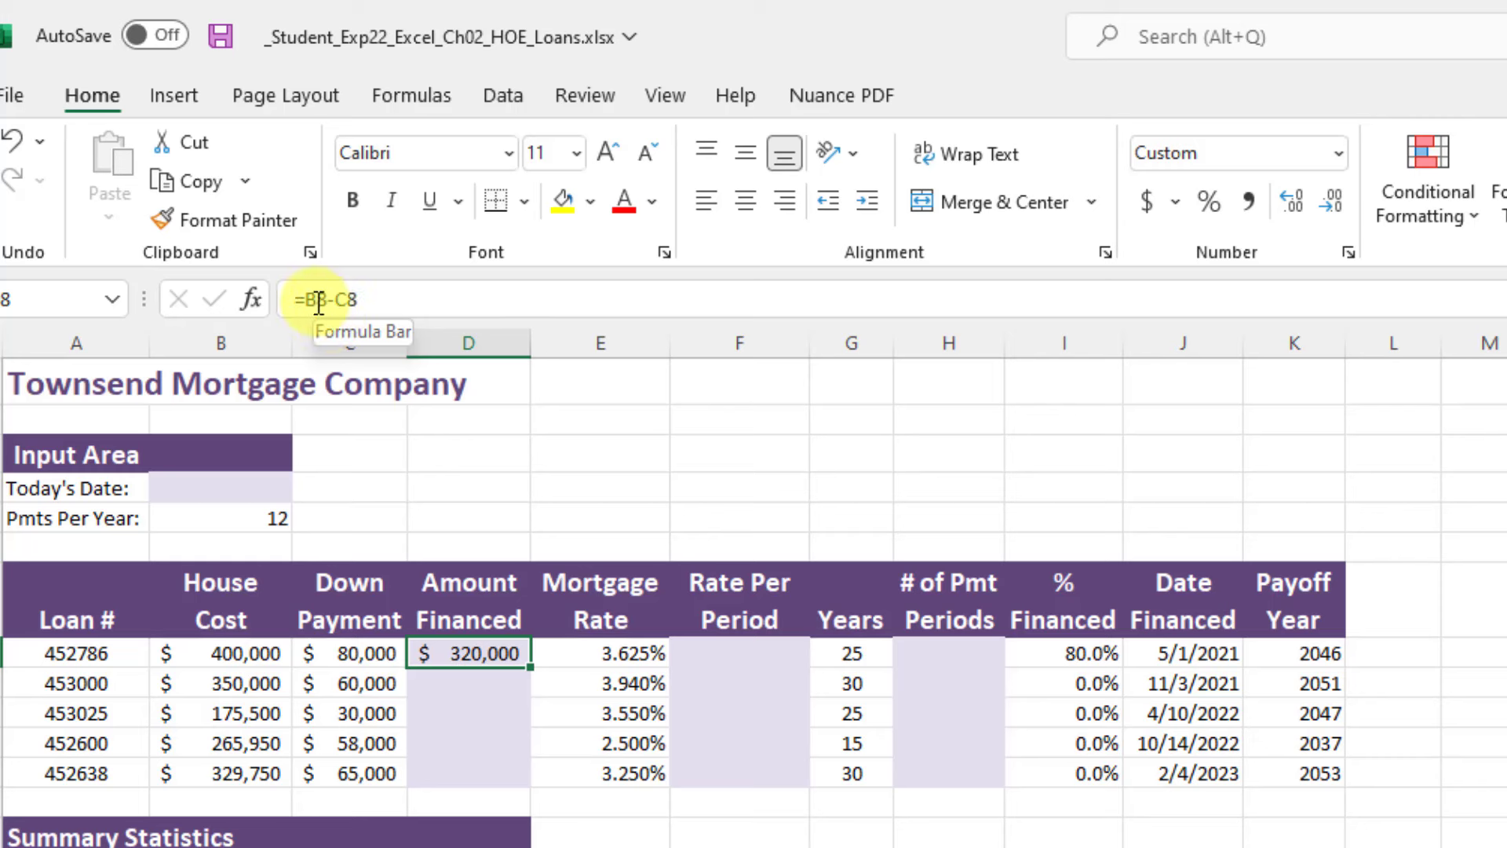
{"action": "left_click", "coordinate": [498, 685]}
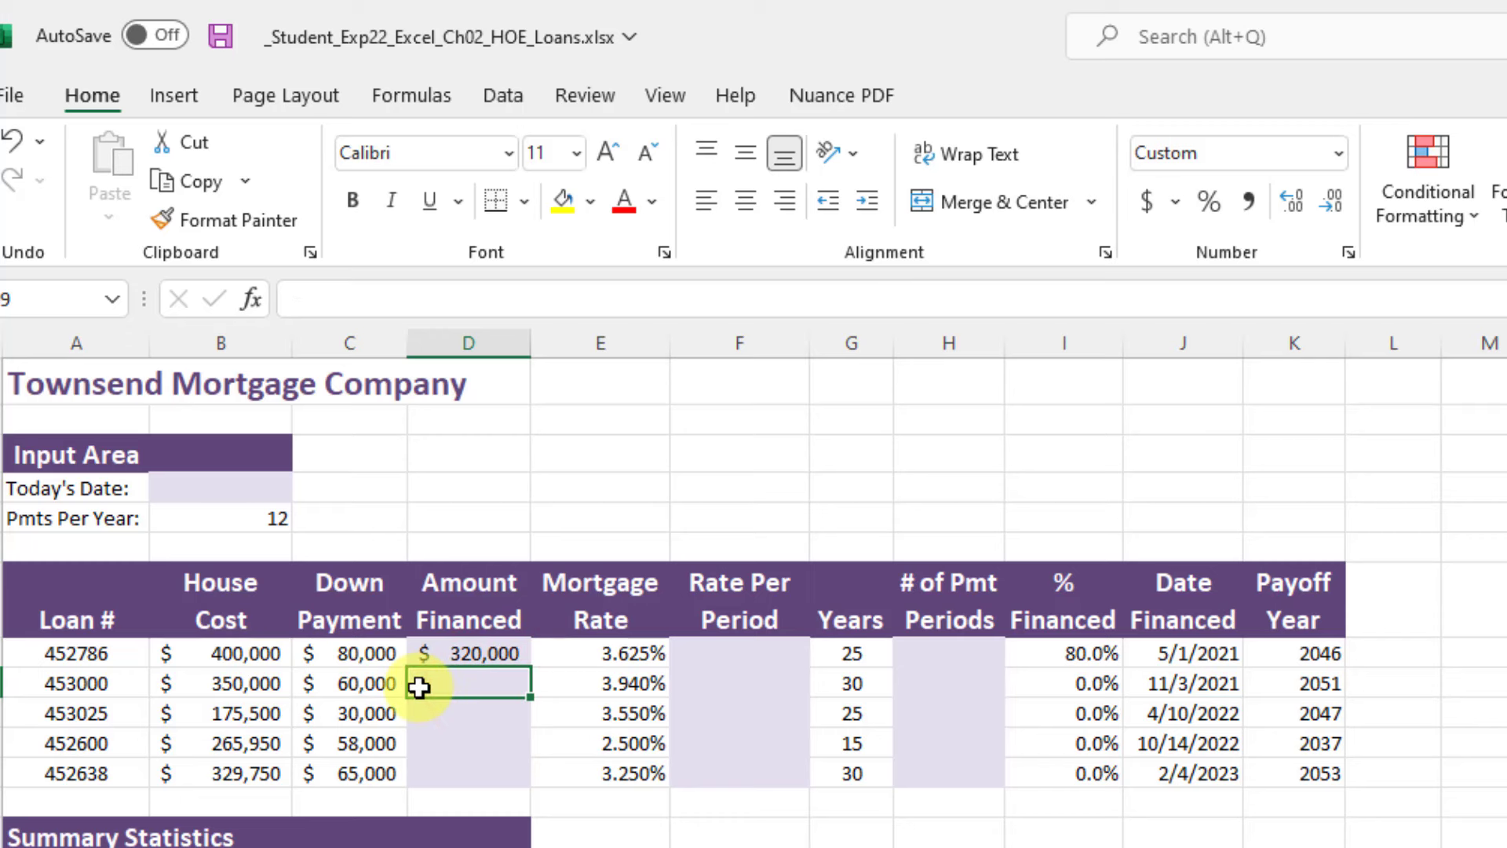
{"action": "left_click", "coordinate": [460, 724]}
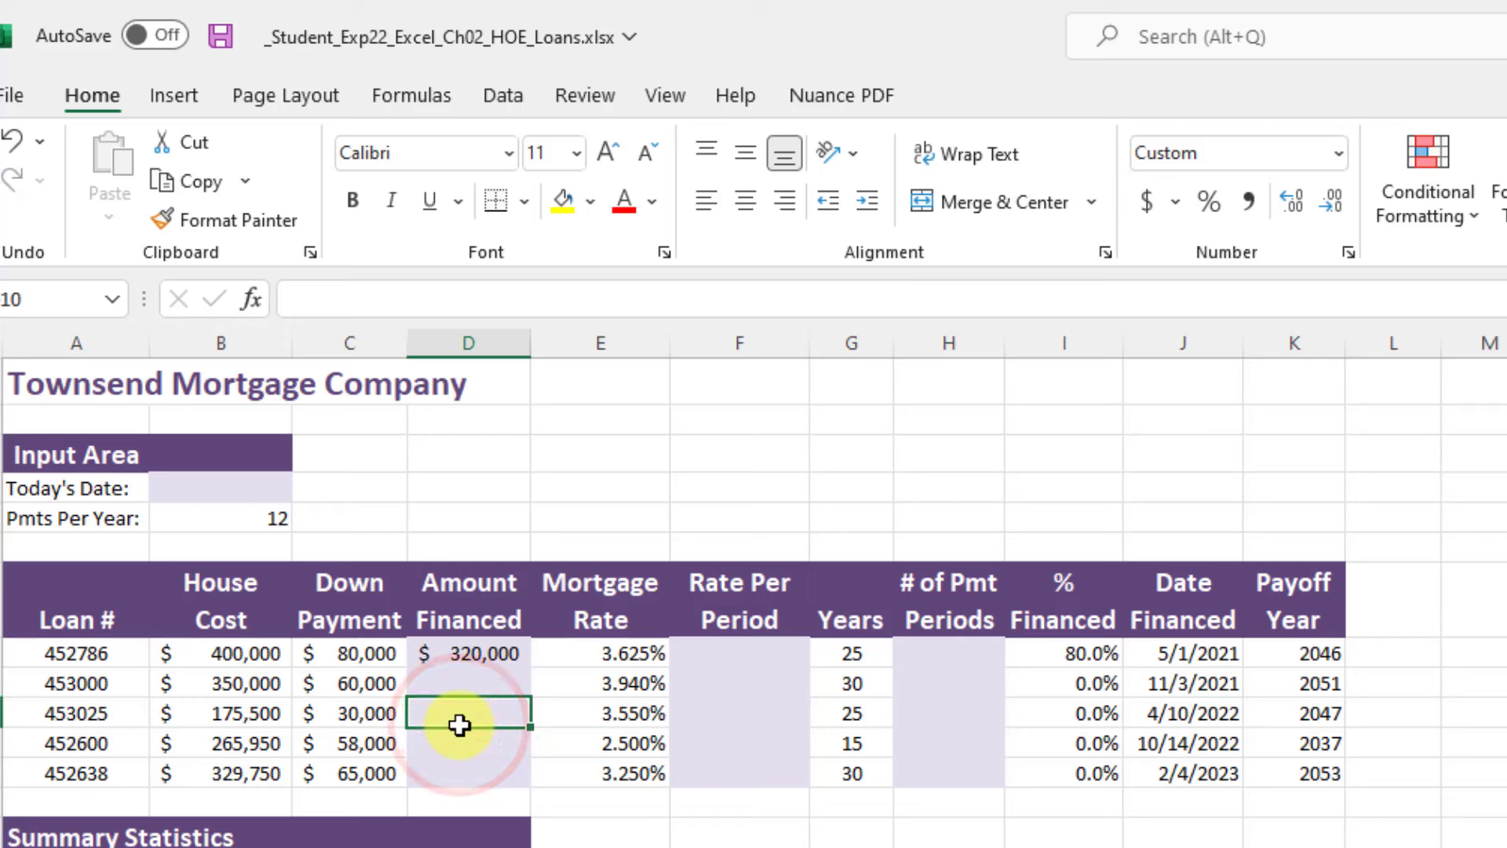
{"action": "left_click", "coordinate": [463, 766]}
{"action": "left_click", "coordinate": [462, 743]}
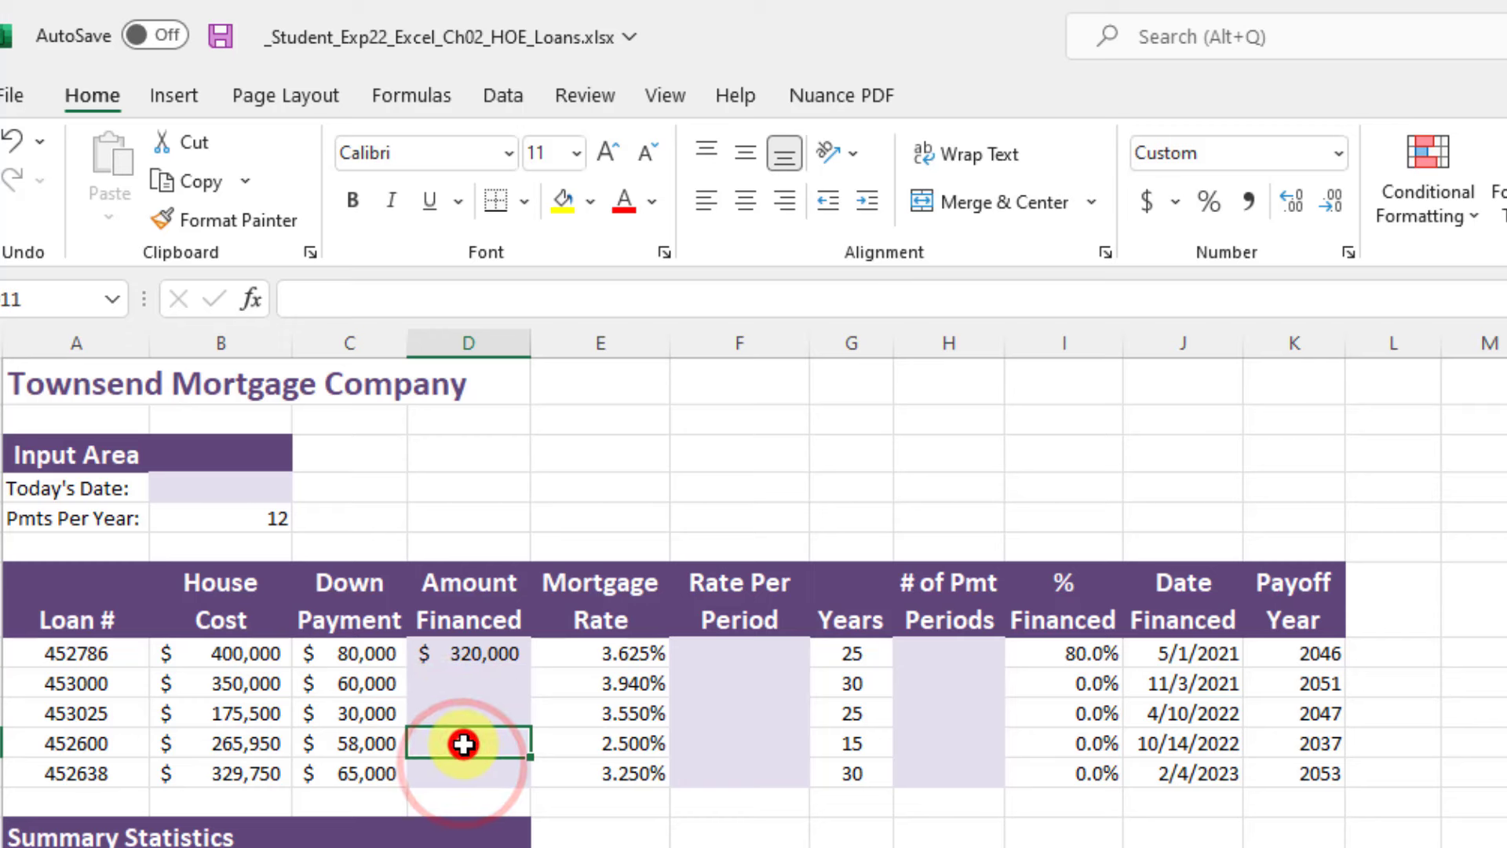
{"action": "left_click", "coordinate": [471, 653]}
{"action": "left_click", "coordinate": [471, 653]}
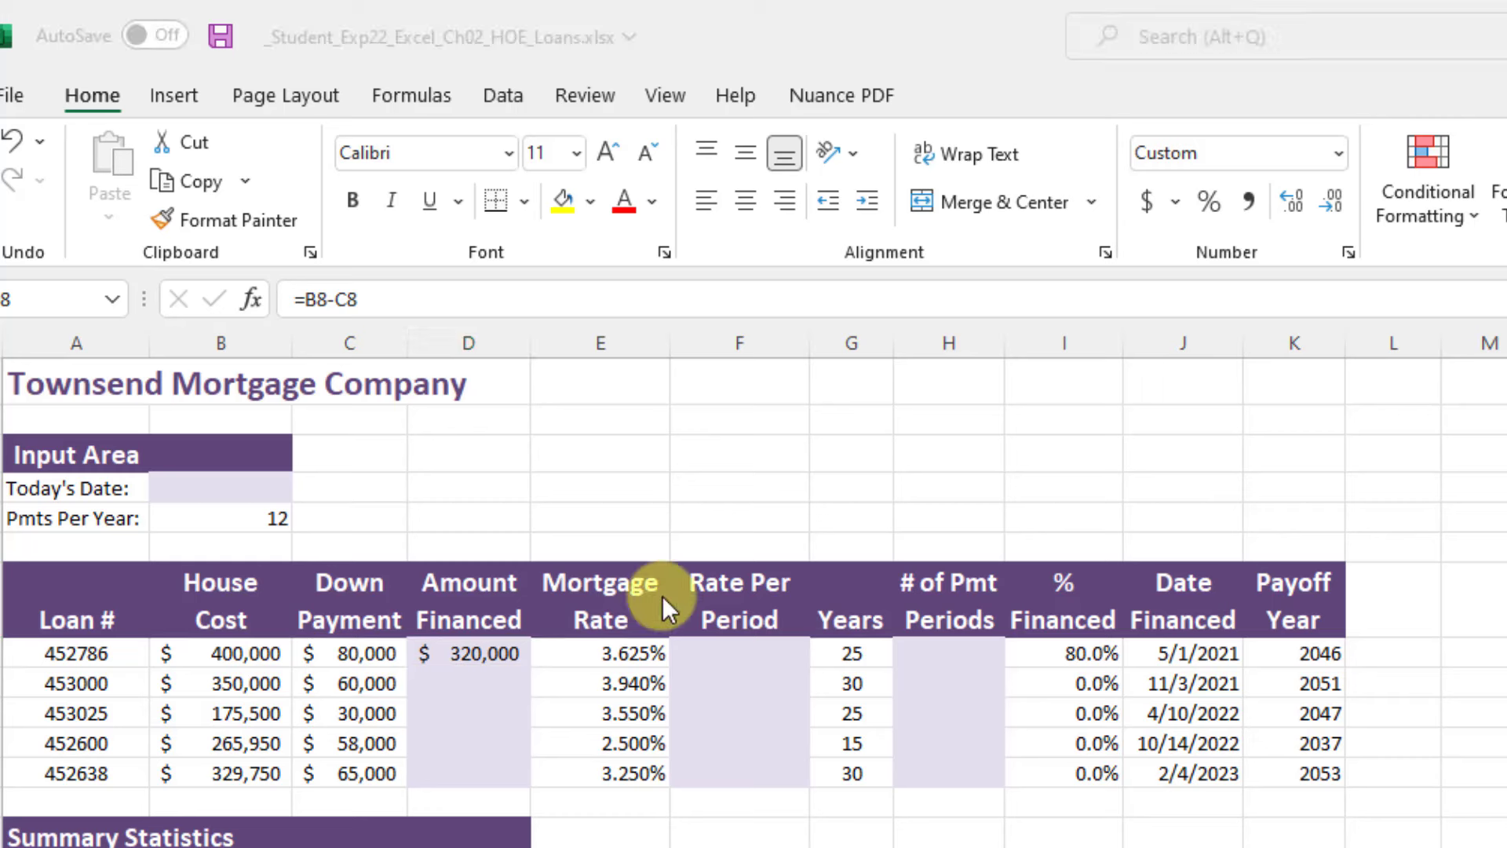
{"action": "left_click", "coordinate": [496, 648]}
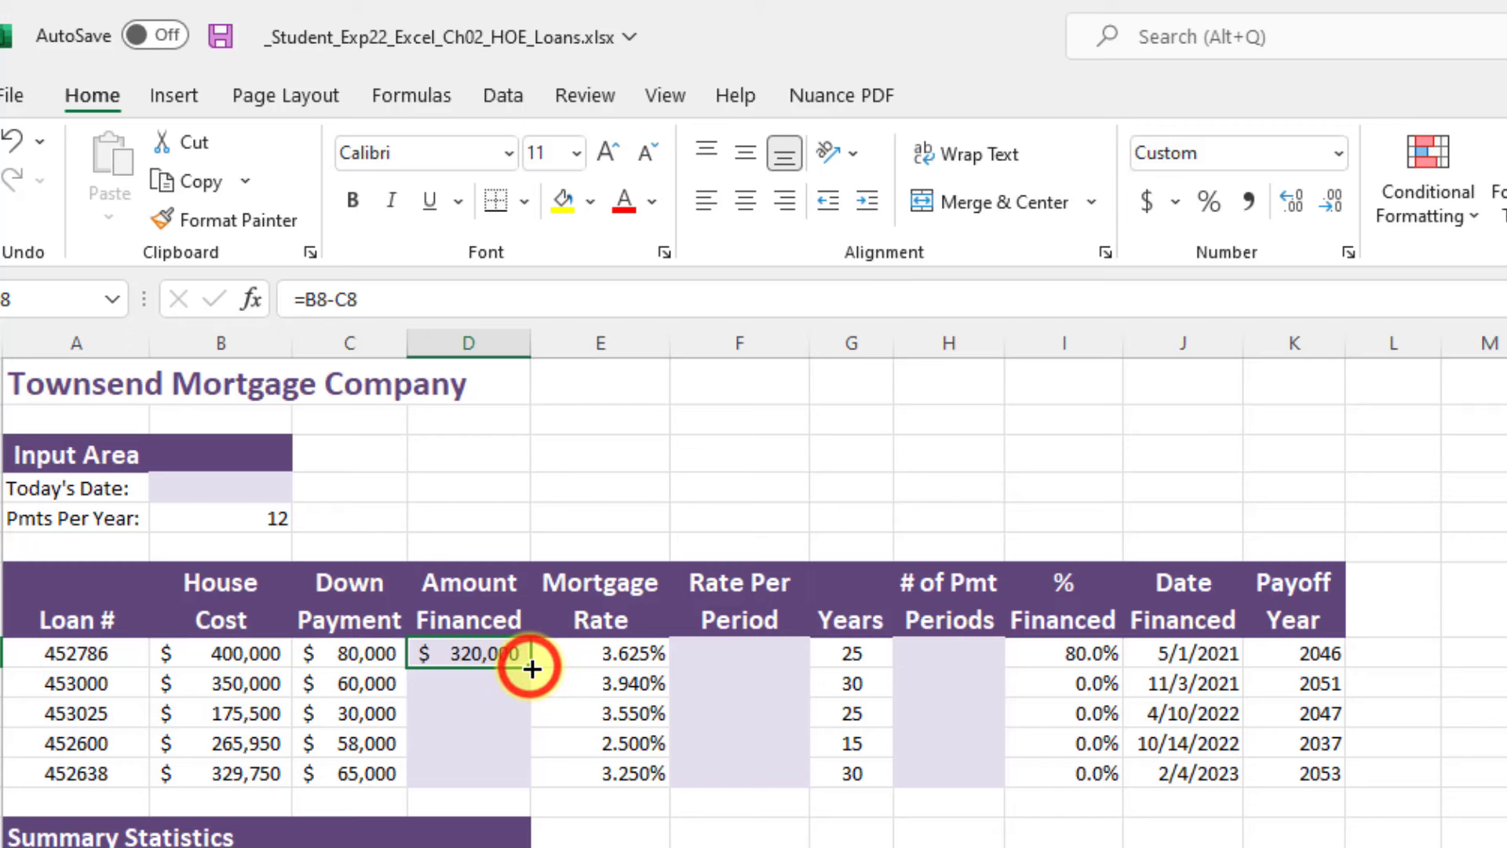
Step: Fill D8's formula down to D12 ($290,000, $145,500, $207,950, $264,750), verify each, and save
{"action": "left_click_drag", "start_coordinate": [531, 668], "coordinate": [529, 787]}
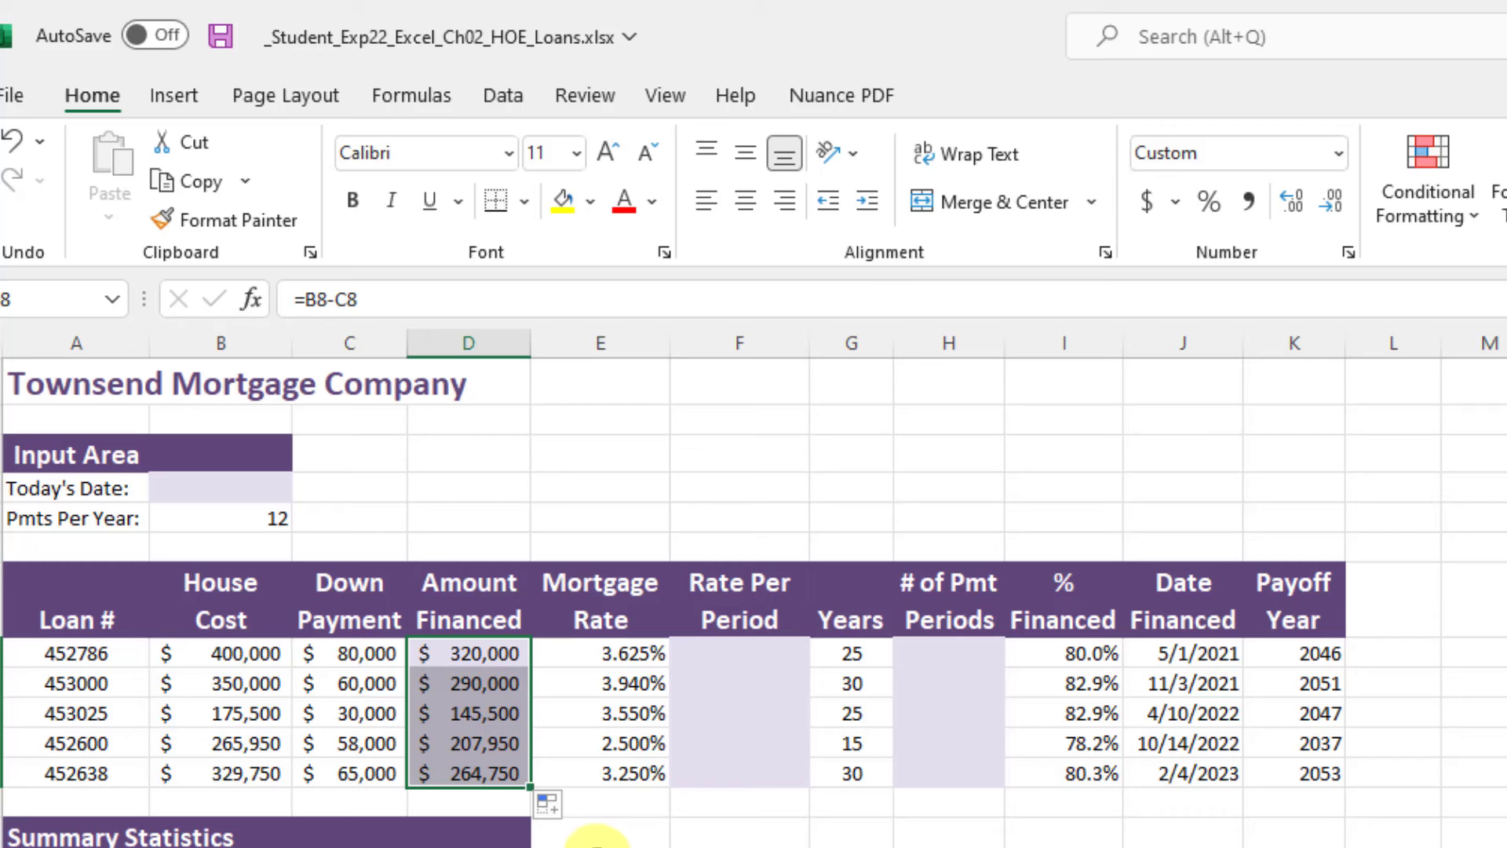
{"action": "left_click", "coordinate": [492, 683]}
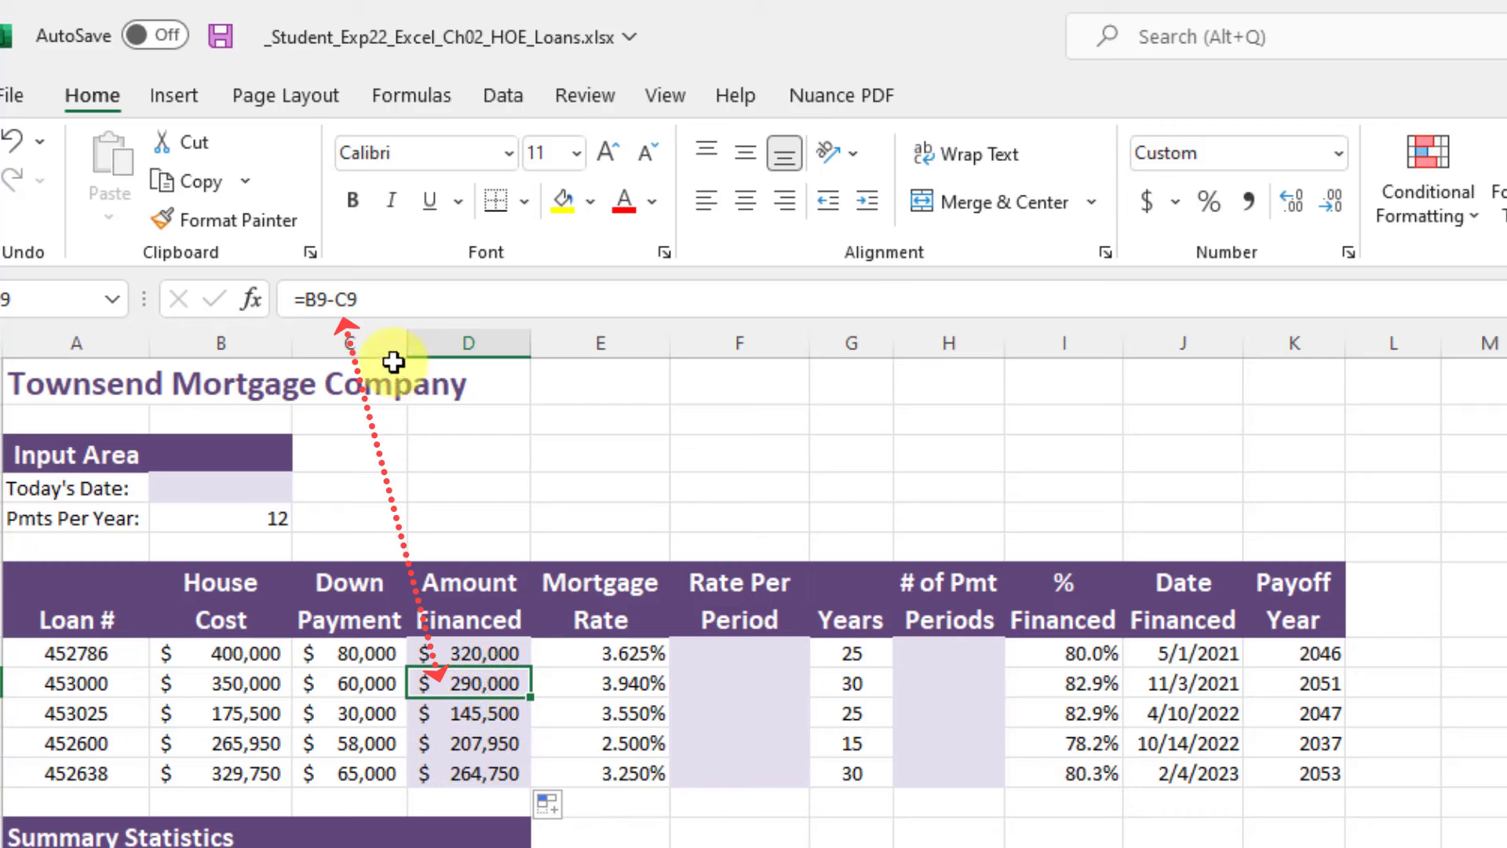
{"action": "left_click", "coordinate": [464, 719]}
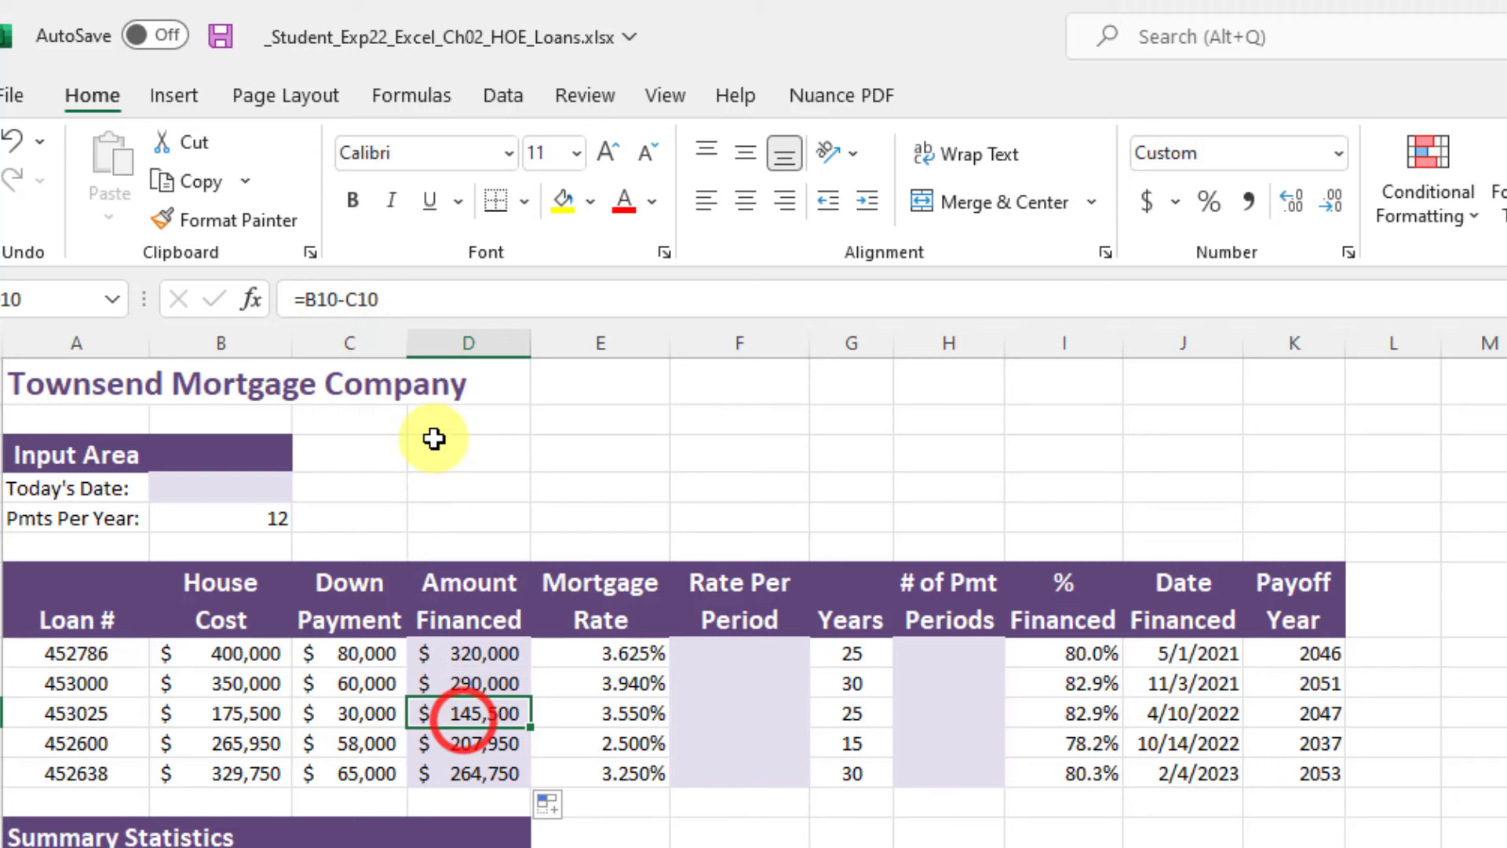
{"action": "left_click", "coordinate": [494, 743]}
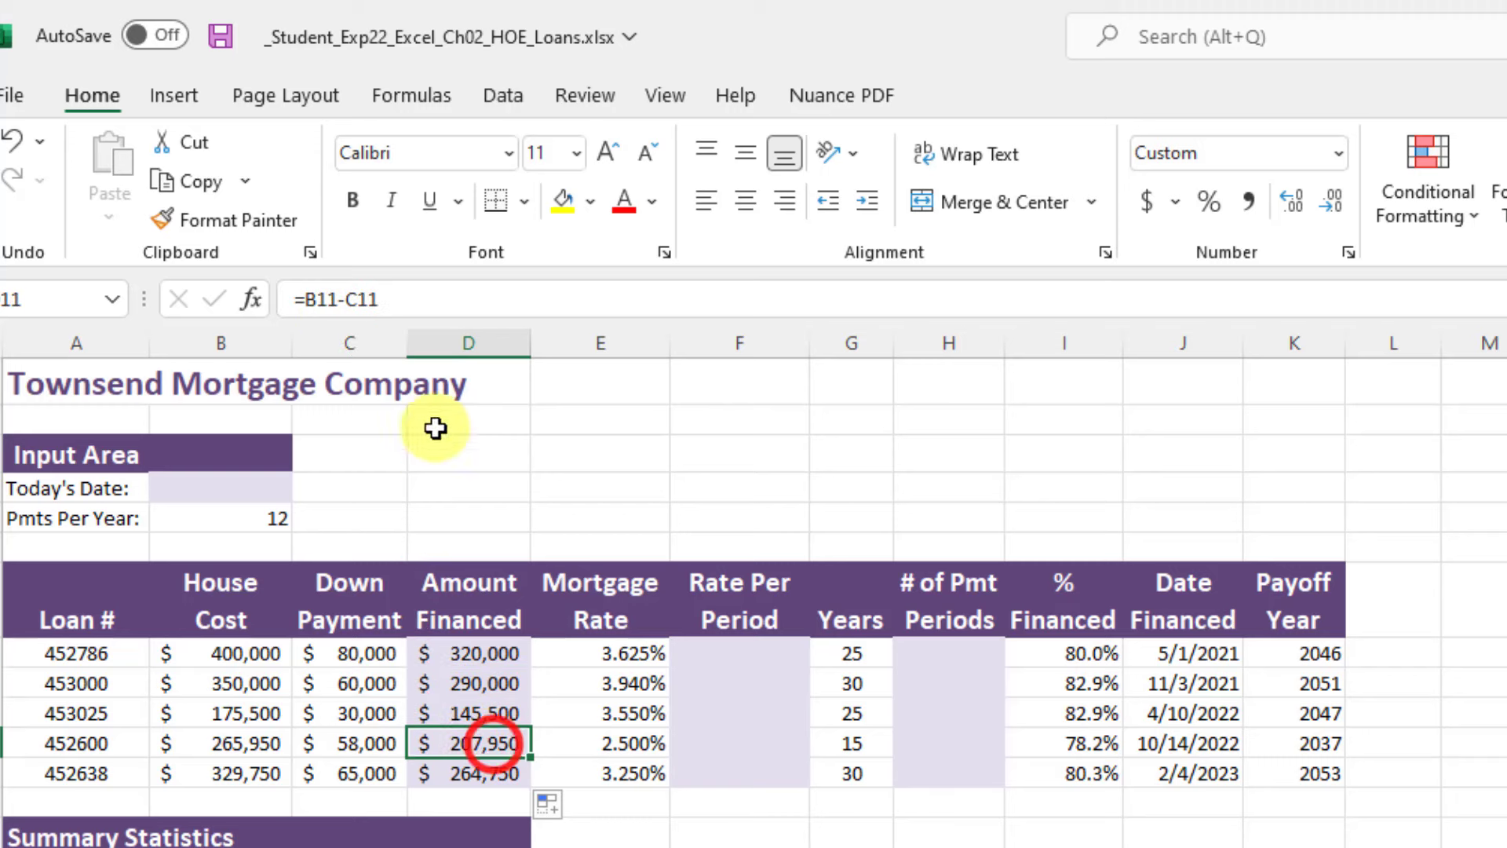
{"action": "left_click", "coordinate": [489, 779]}
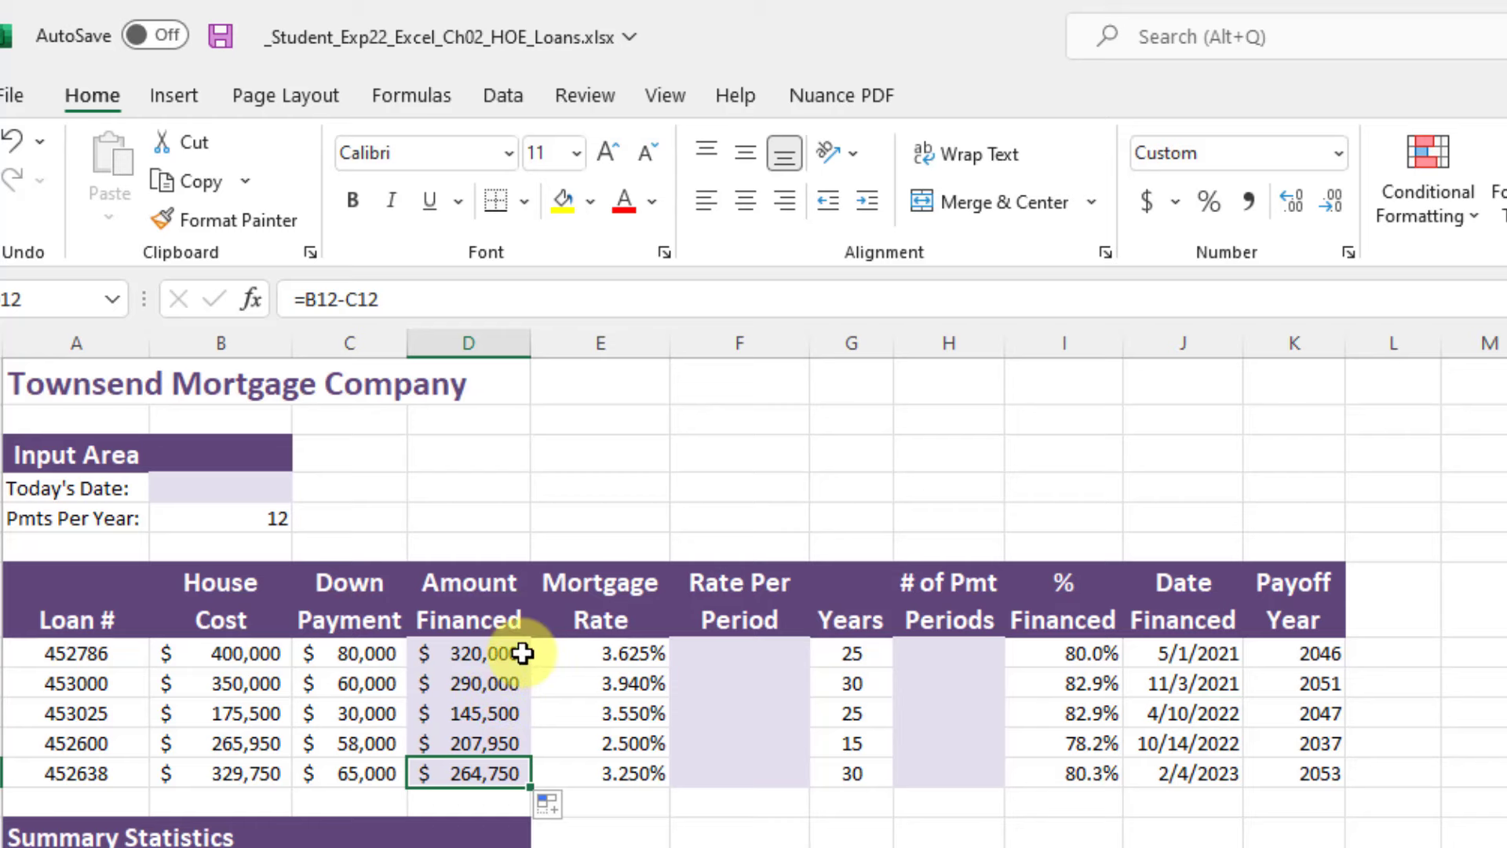
{"action": "left_click", "coordinate": [220, 38]}
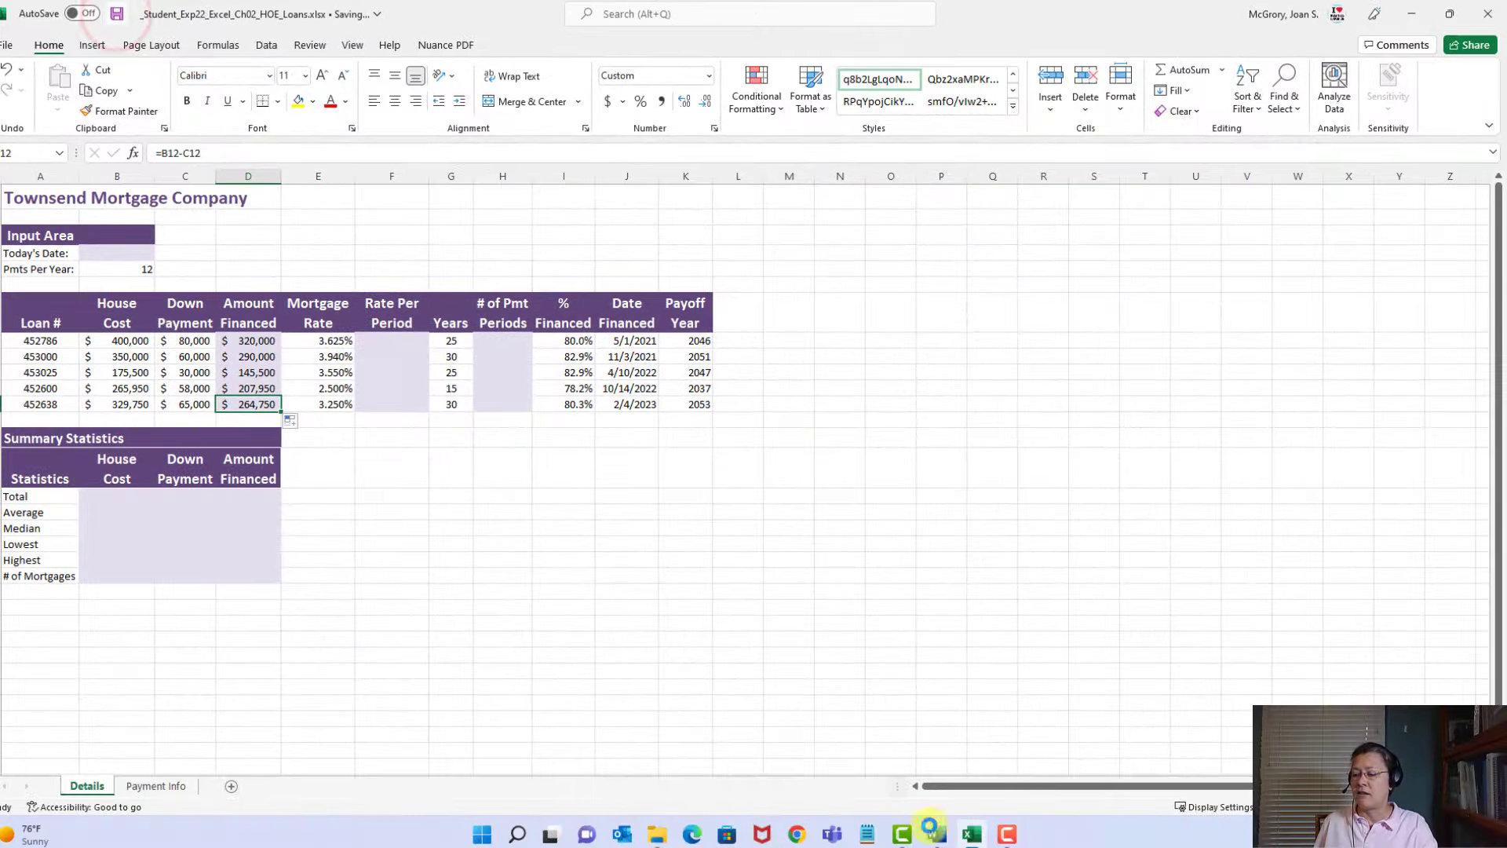
Step: Bring the Word instructions forward to read step 3, the F8 monthly rate formula
{"action": "left_click", "coordinate": [938, 834]}
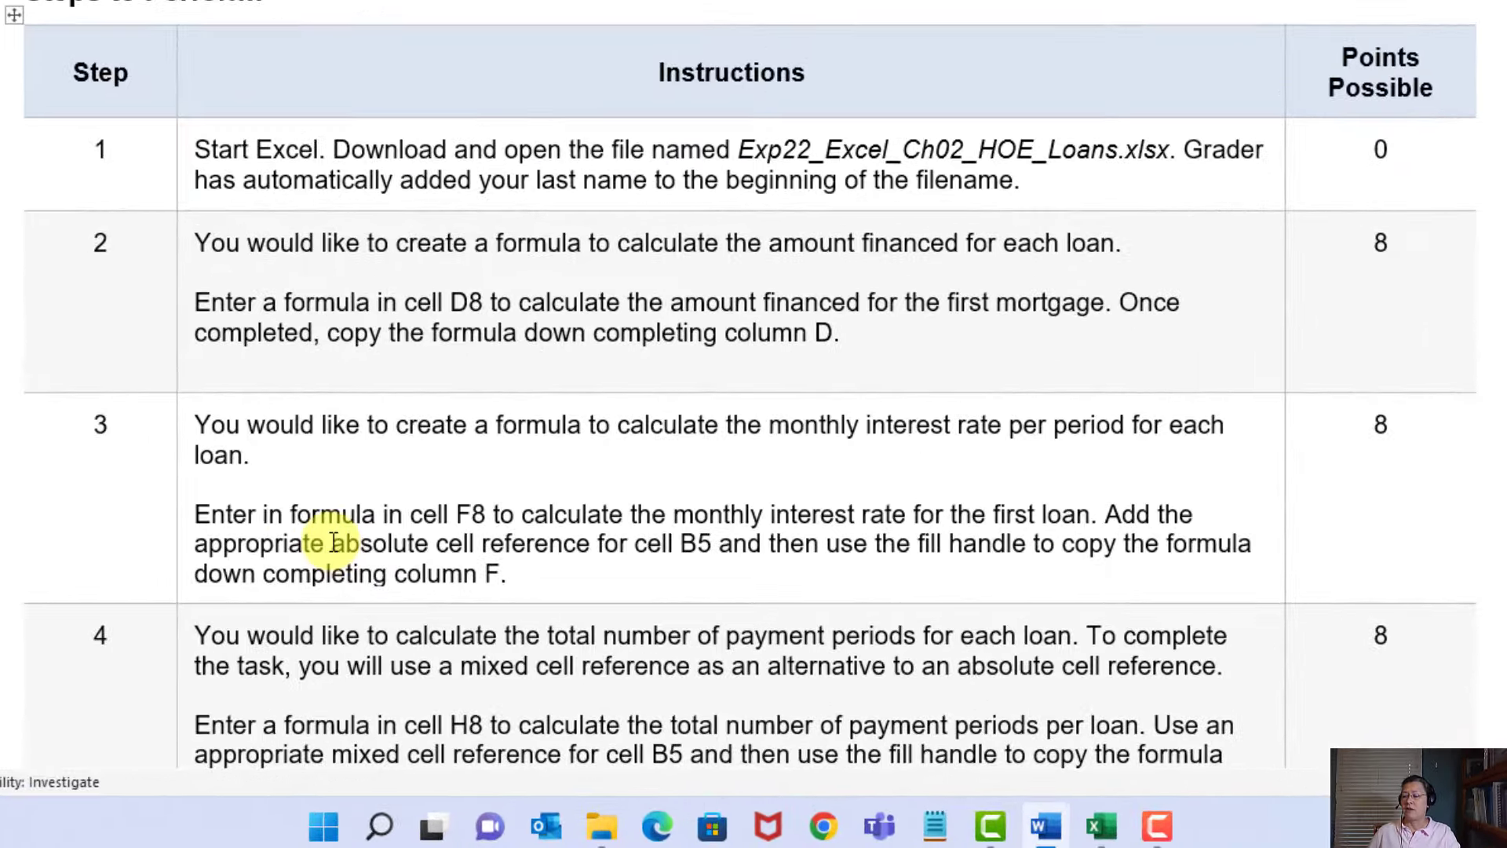
{"action": "left_click_drag", "start_coordinate": [333, 542], "coordinate": [595, 544]}
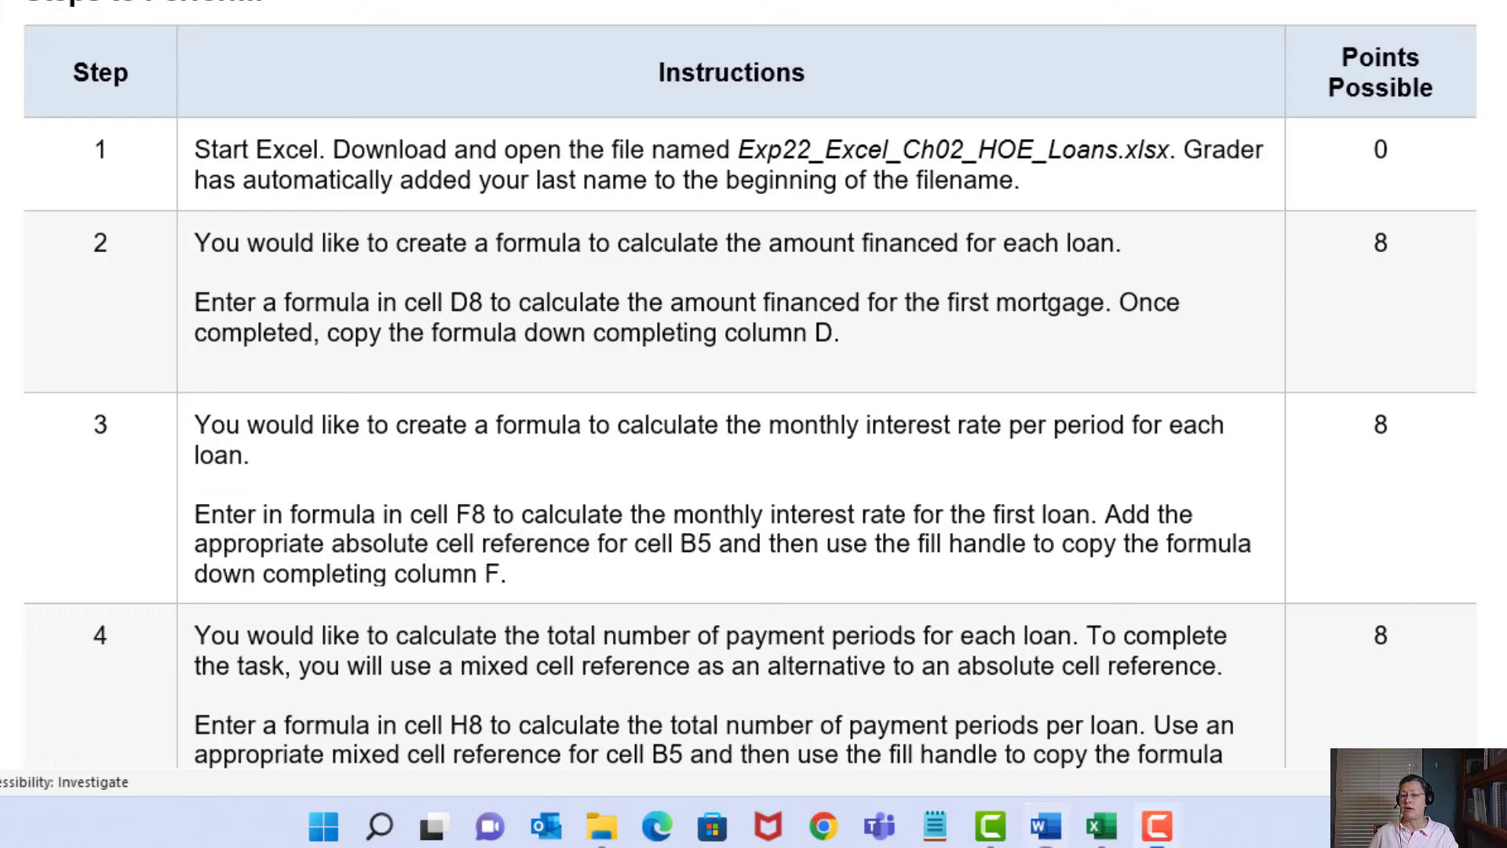
{"action": "left_click", "coordinate": [348, 554]}
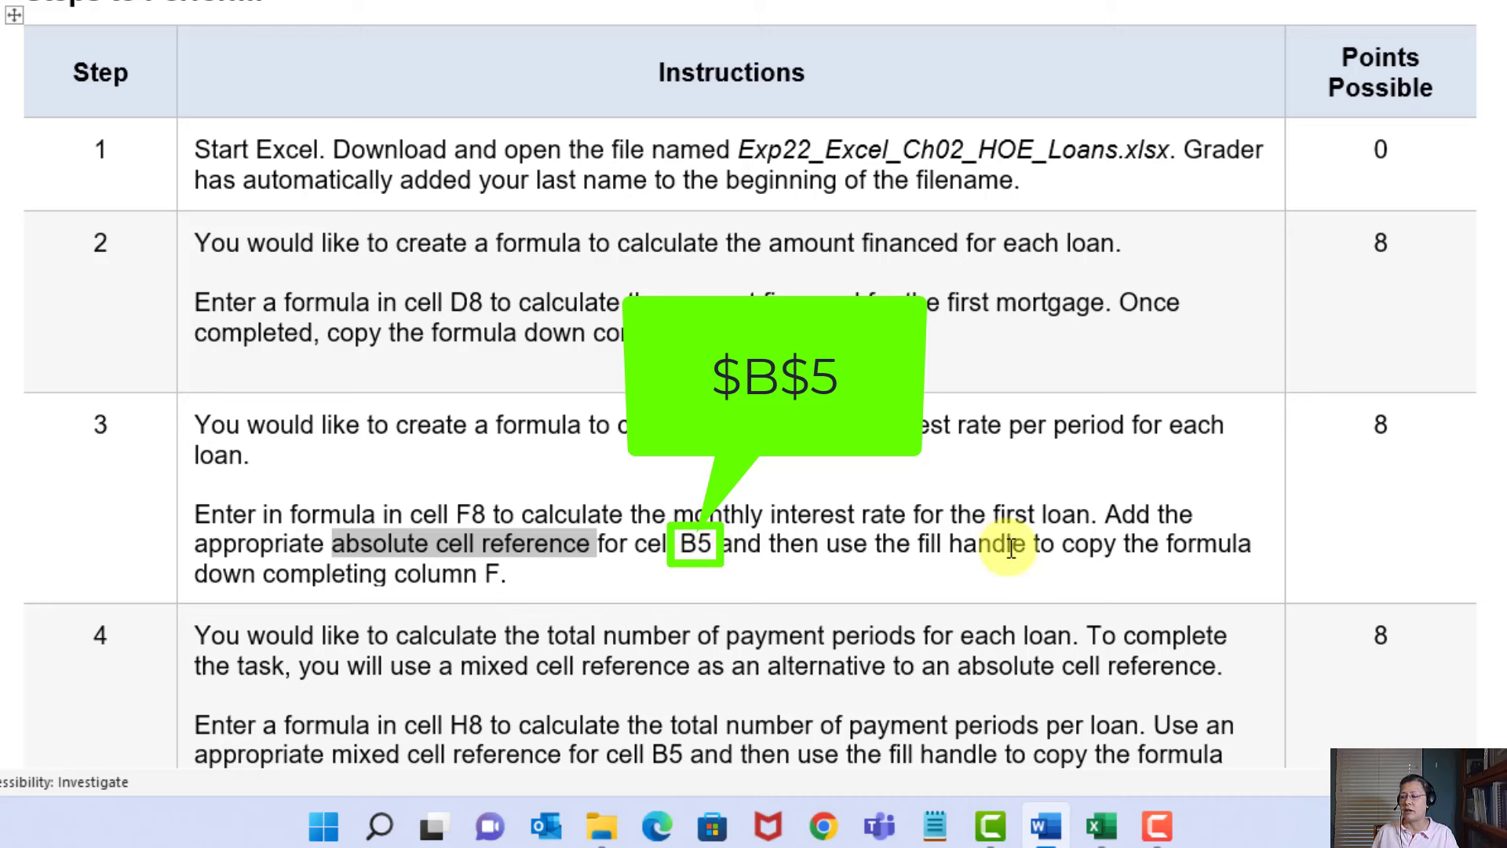
{"action": "left_click", "coordinate": [477, 572]}
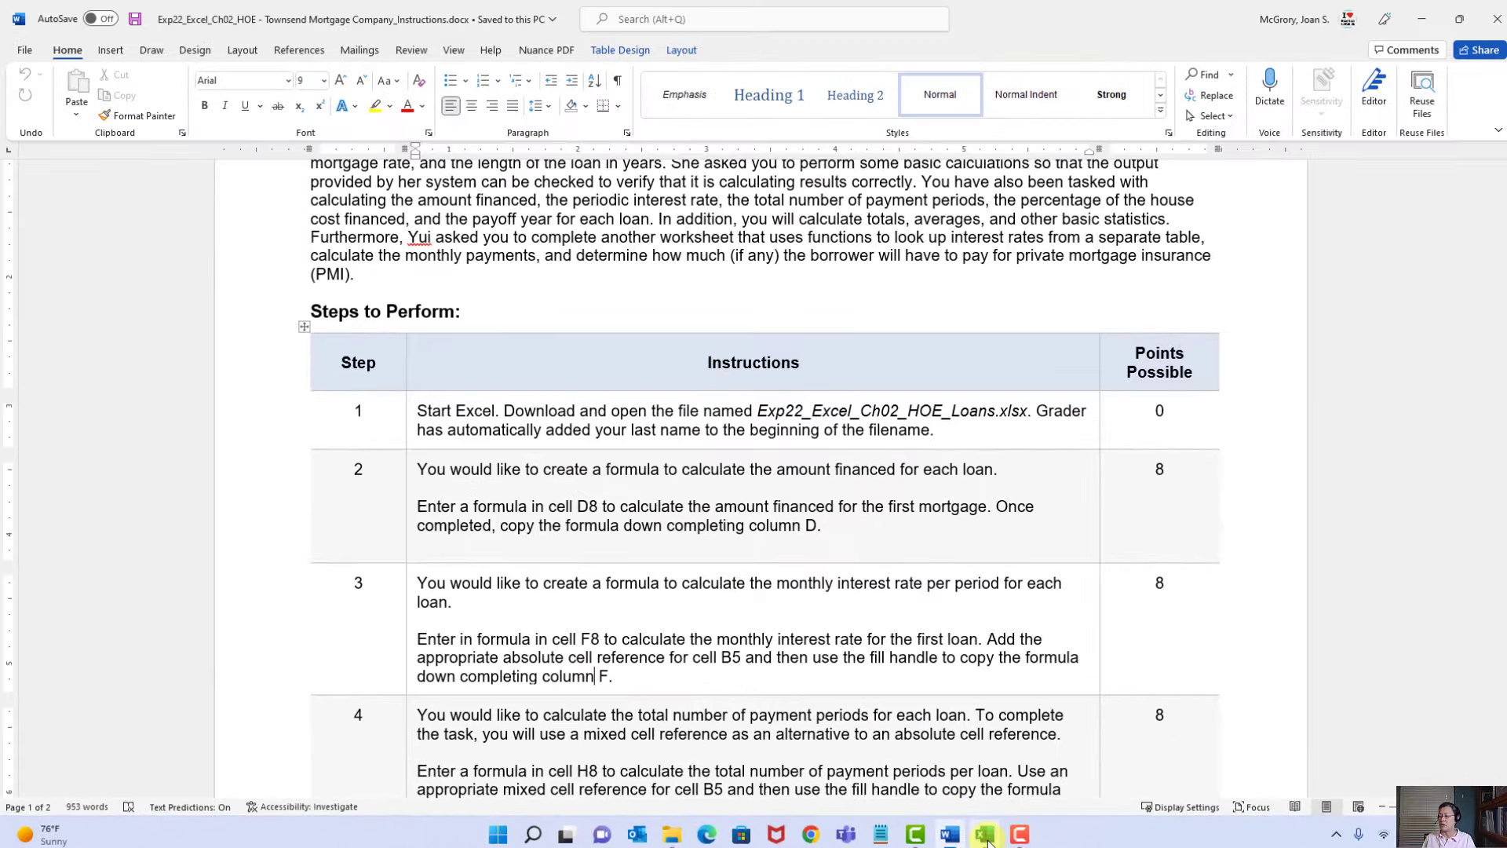
Step: Return to the loans workbook, zoom in on the Details sheet, and select F8
{"action": "left_click", "coordinate": [987, 836]}
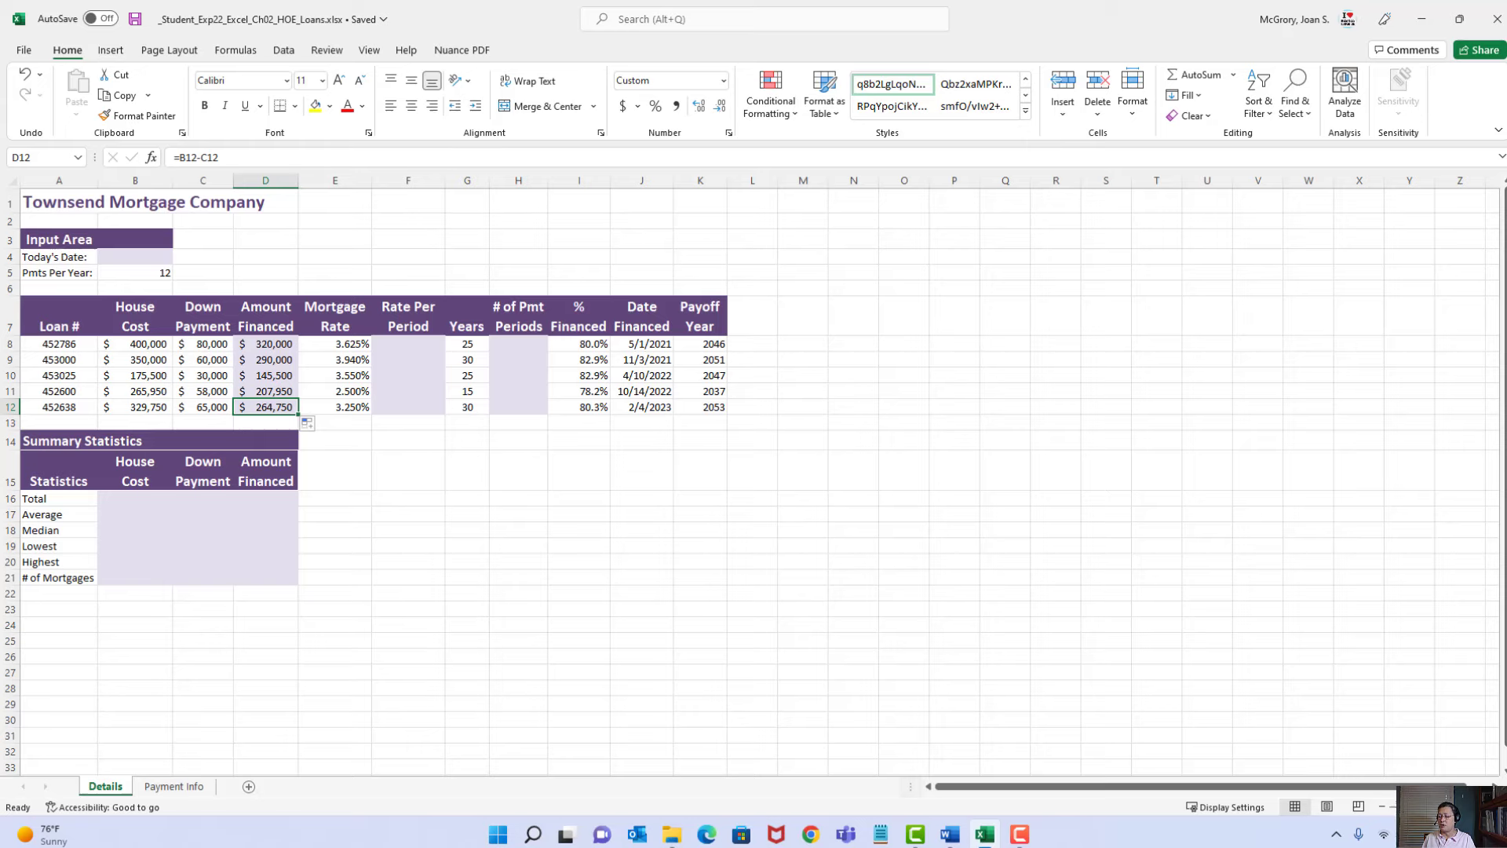
{"action": "left_click", "coordinate": [1494, 807]}
{"action": "left_click", "coordinate": [1493, 807]}
{"action": "left_click", "coordinate": [1494, 807]}
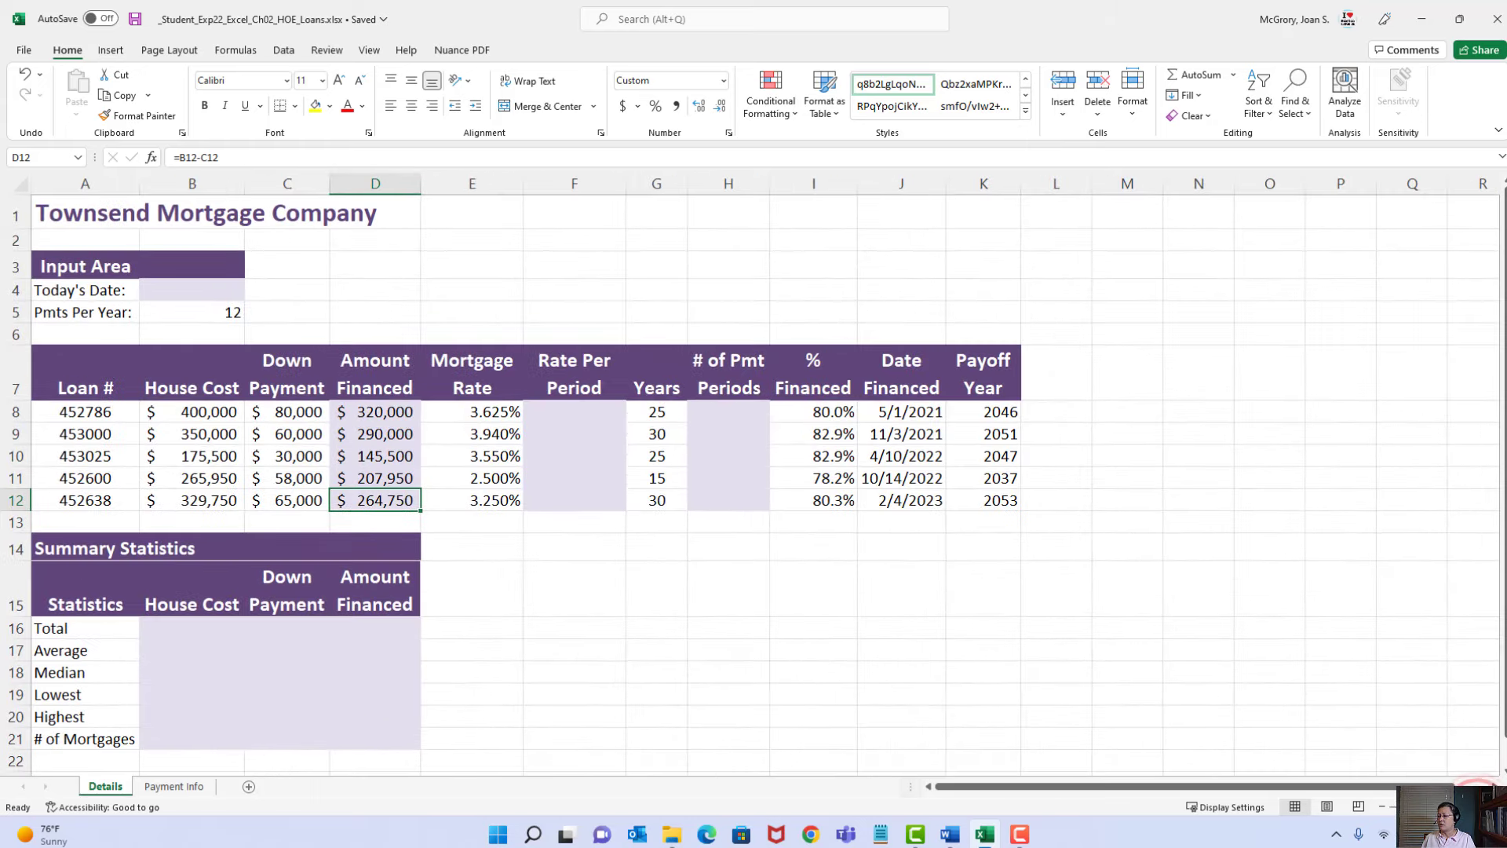
{"action": "scroll", "coordinate": [754, 471], "scroll_direction": "up", "scroll_amount": 1}
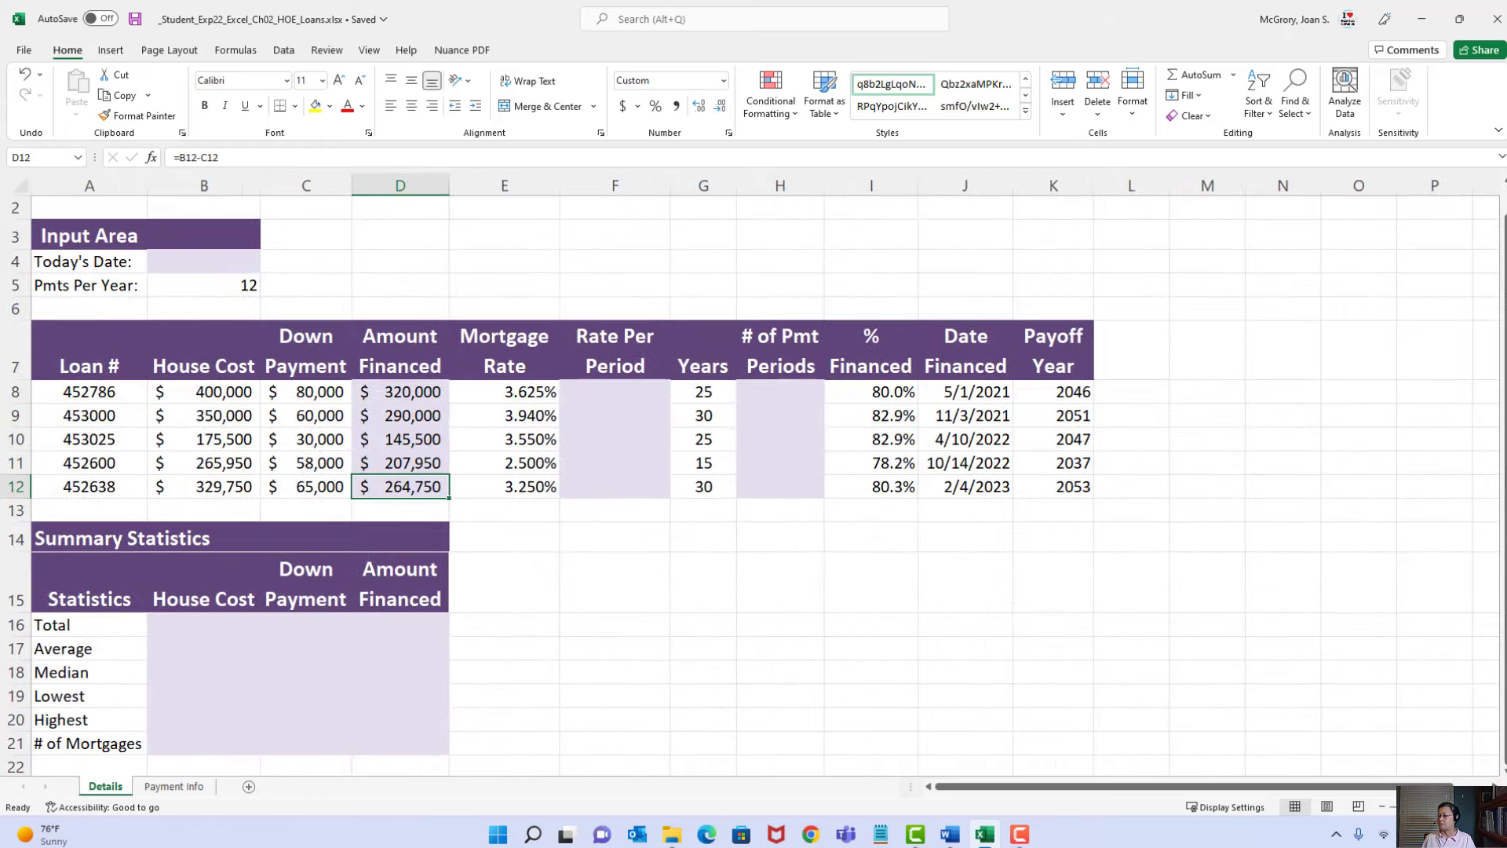
{"action": "scroll", "coordinate": [417, 519], "scroll_direction": "up", "scroll_amount": 1}
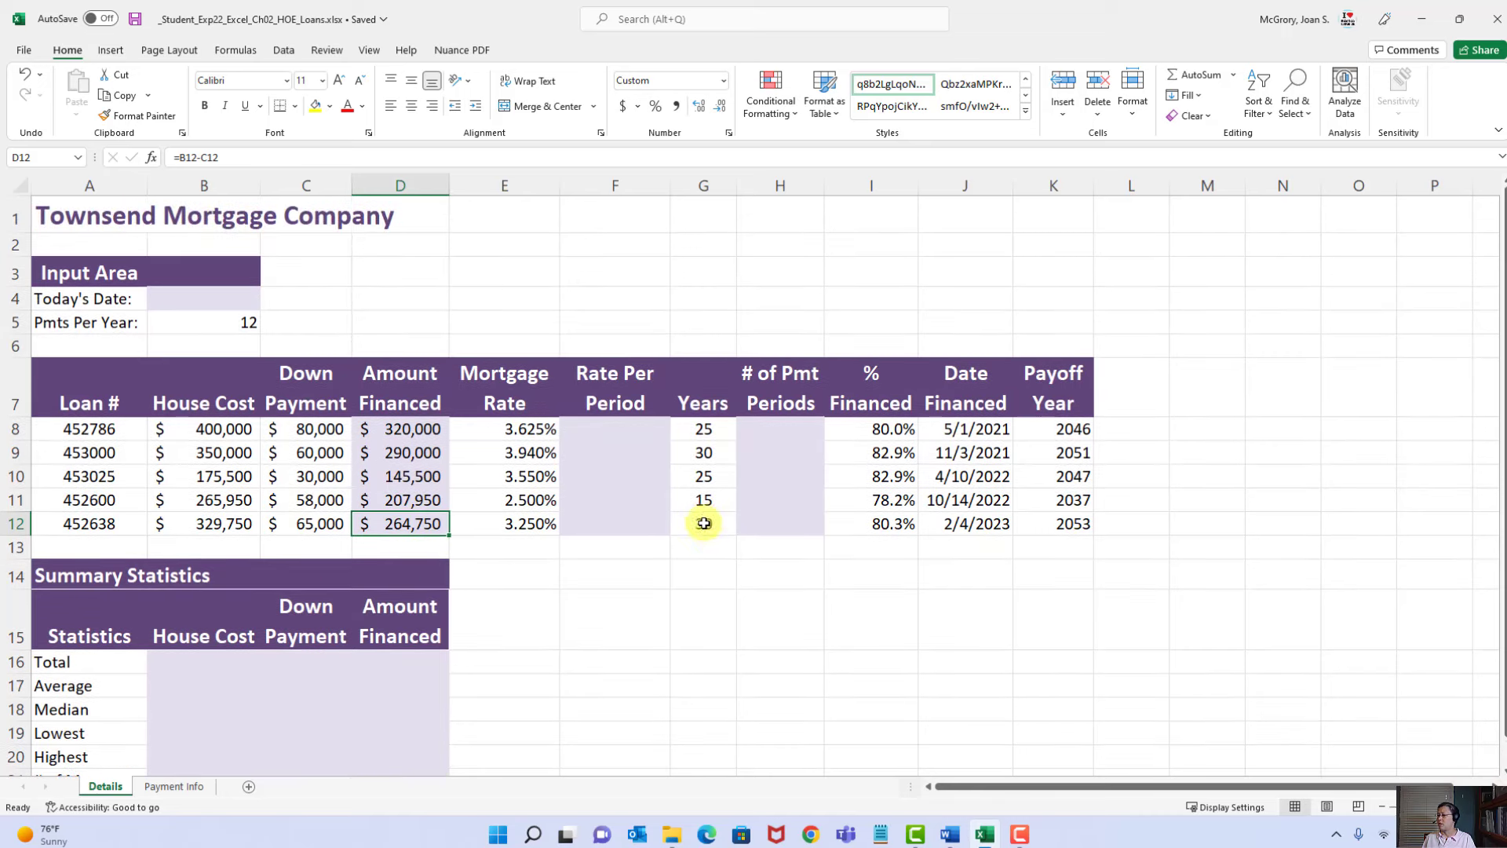
{"action": "left_click", "coordinate": [628, 428]}
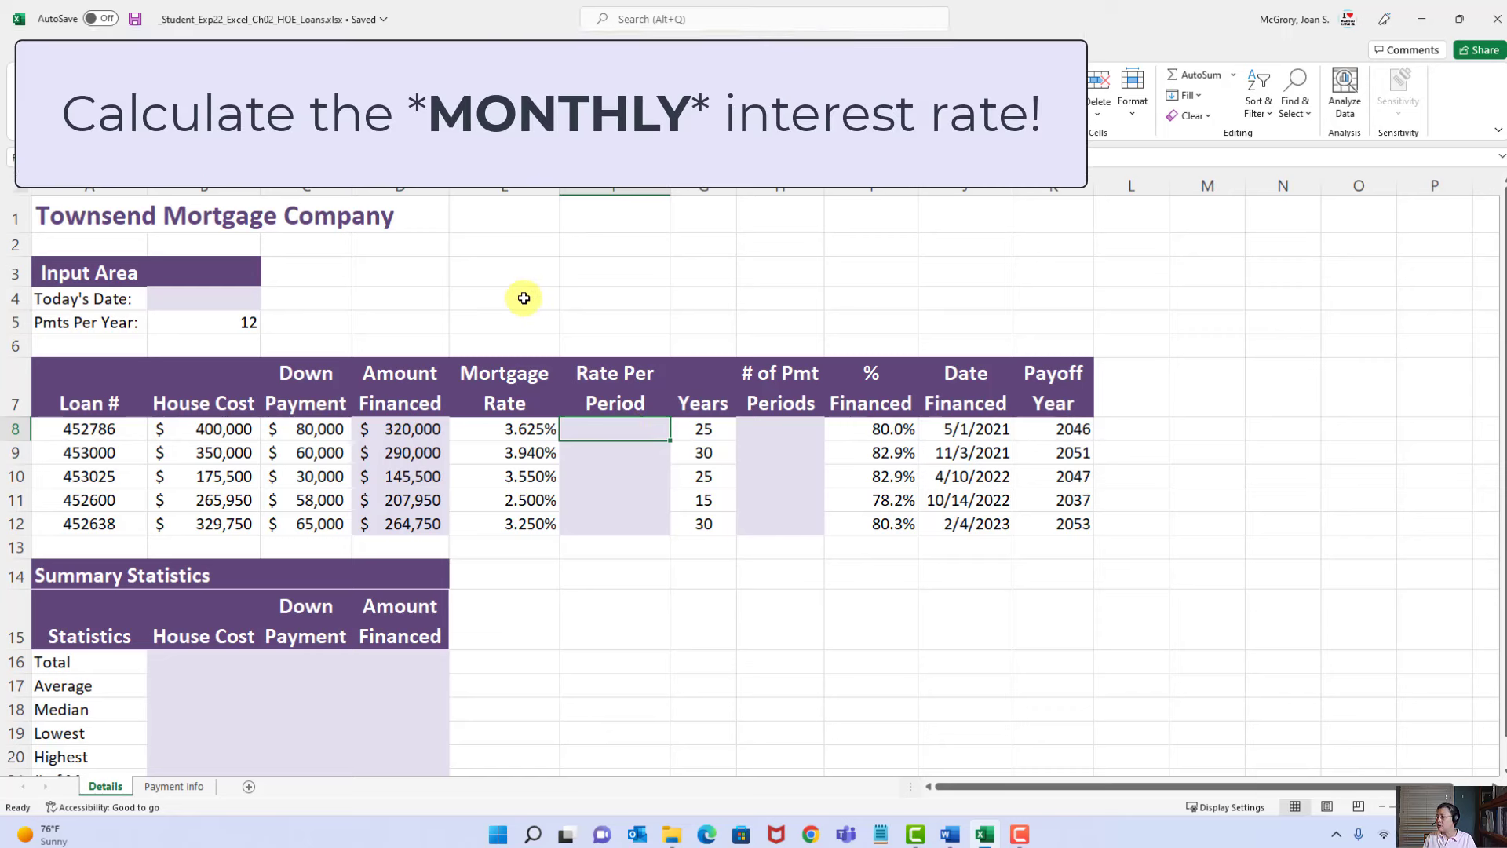
{"action": "left_click", "coordinate": [524, 431]}
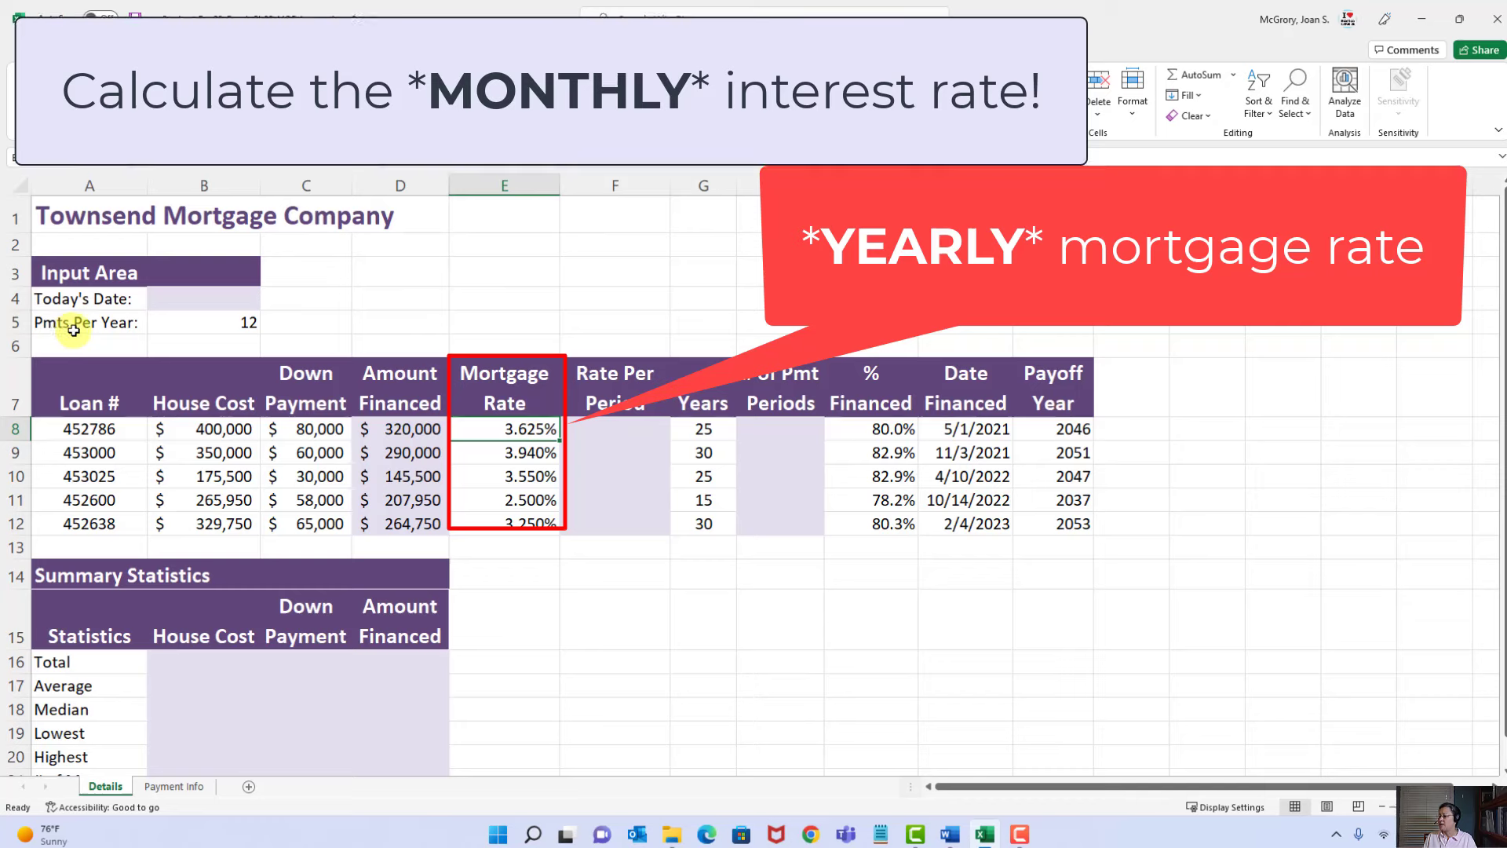
{"action": "left_click", "coordinate": [219, 325]}
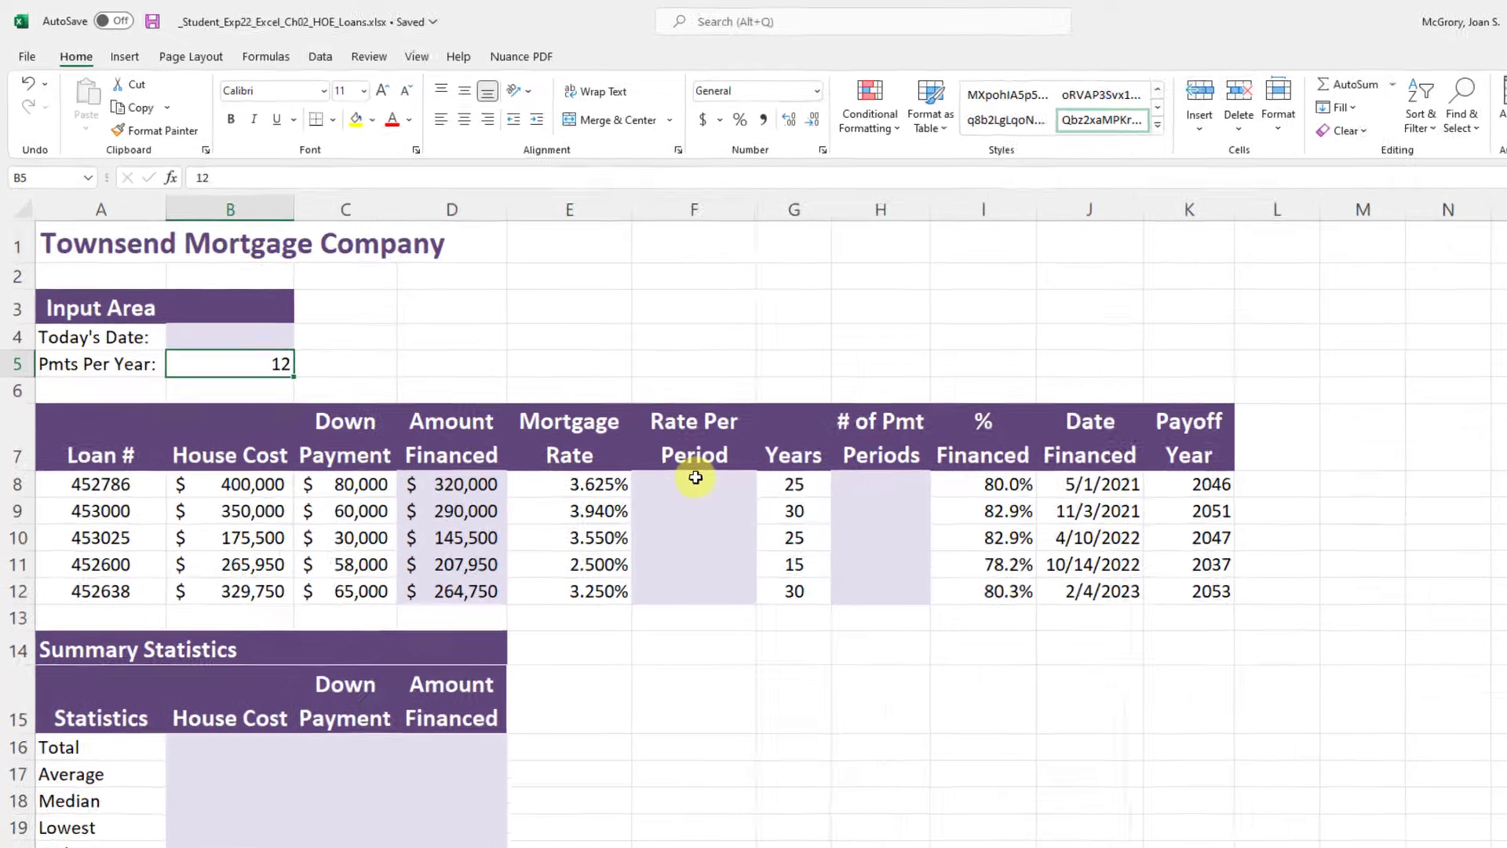
Step: Enter =E8/B5 in F8 for the first loan's 0.302% monthly rate, then review E8 and F8
{"action": "left_click", "coordinate": [615, 423]}
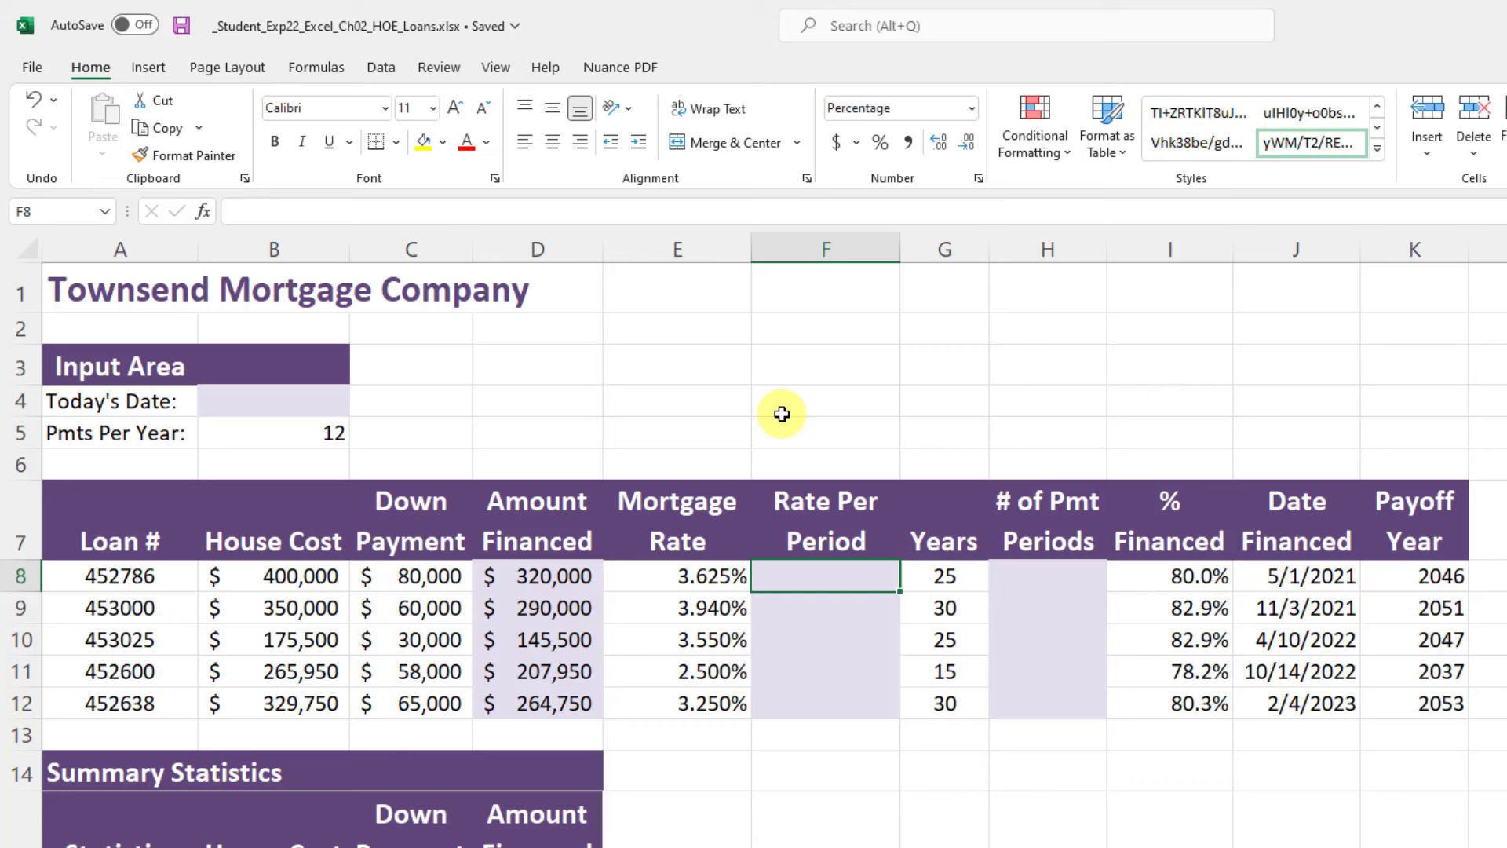
{"action": "type", "text": "="}
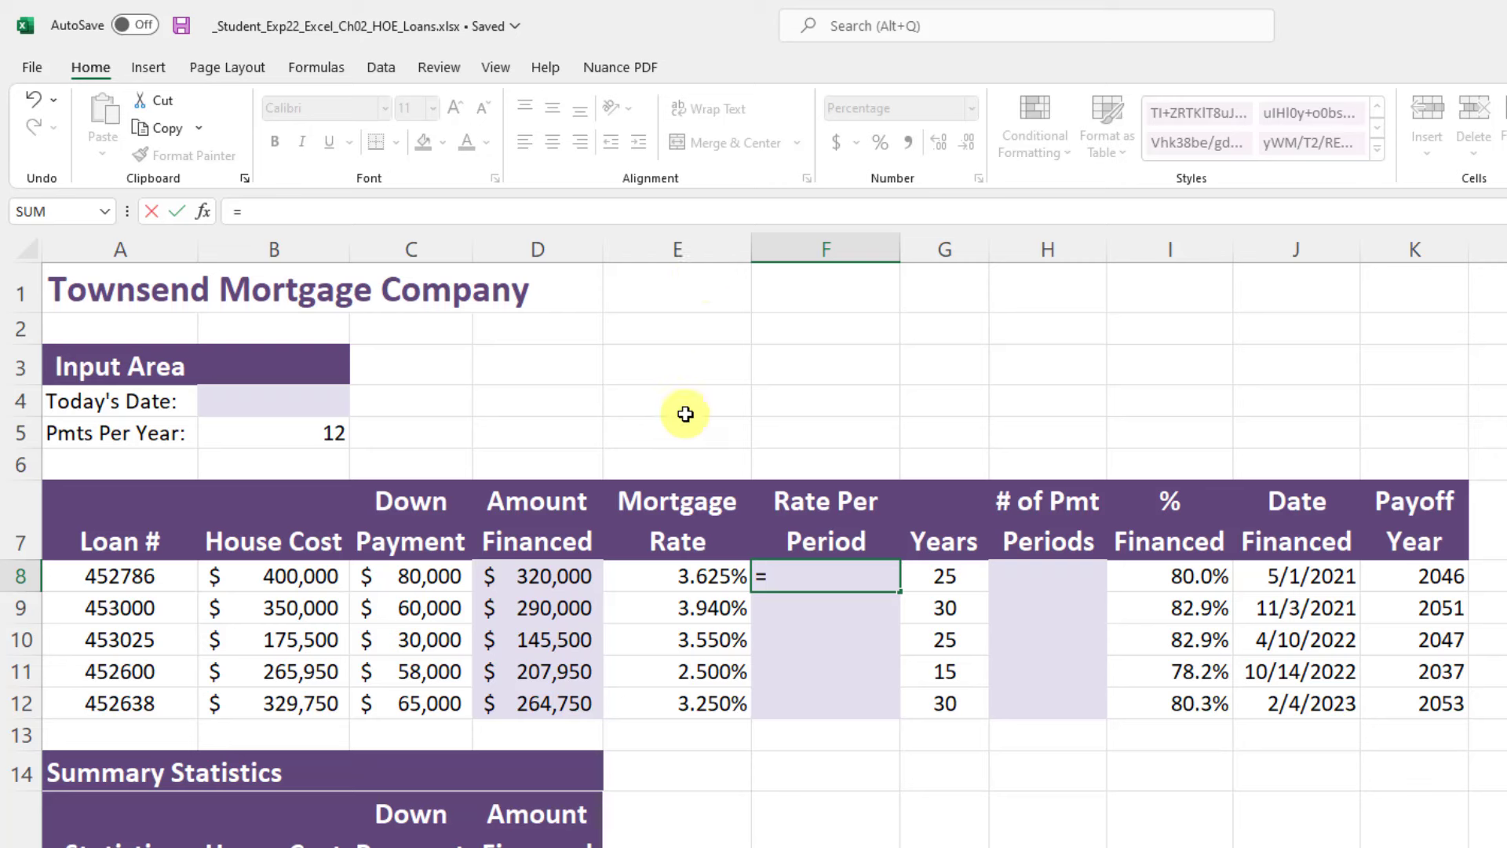
{"action": "left_click", "coordinate": [700, 576]}
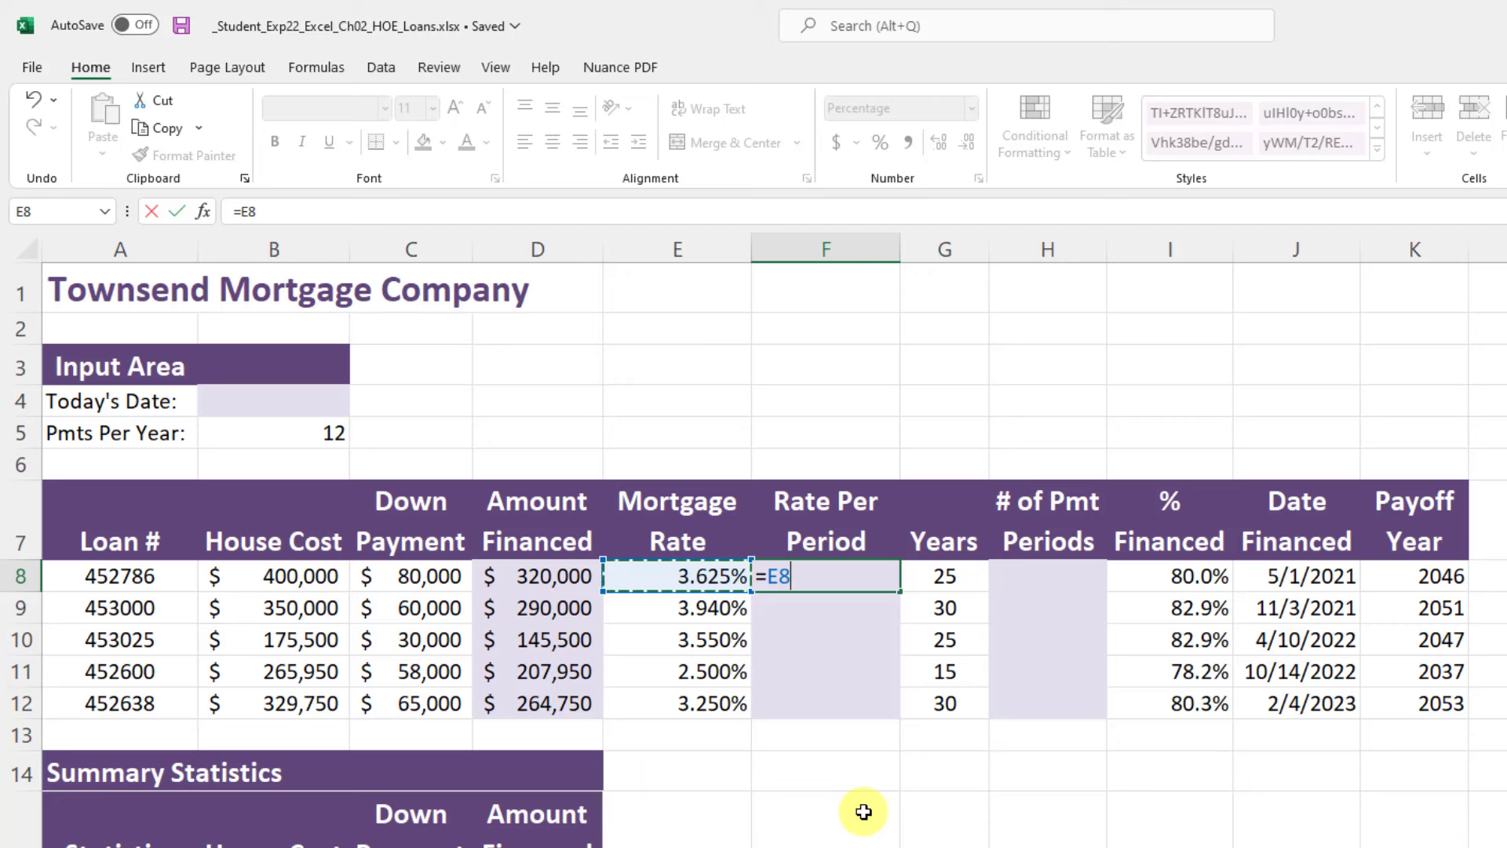
{"action": "type", "text": "/"}
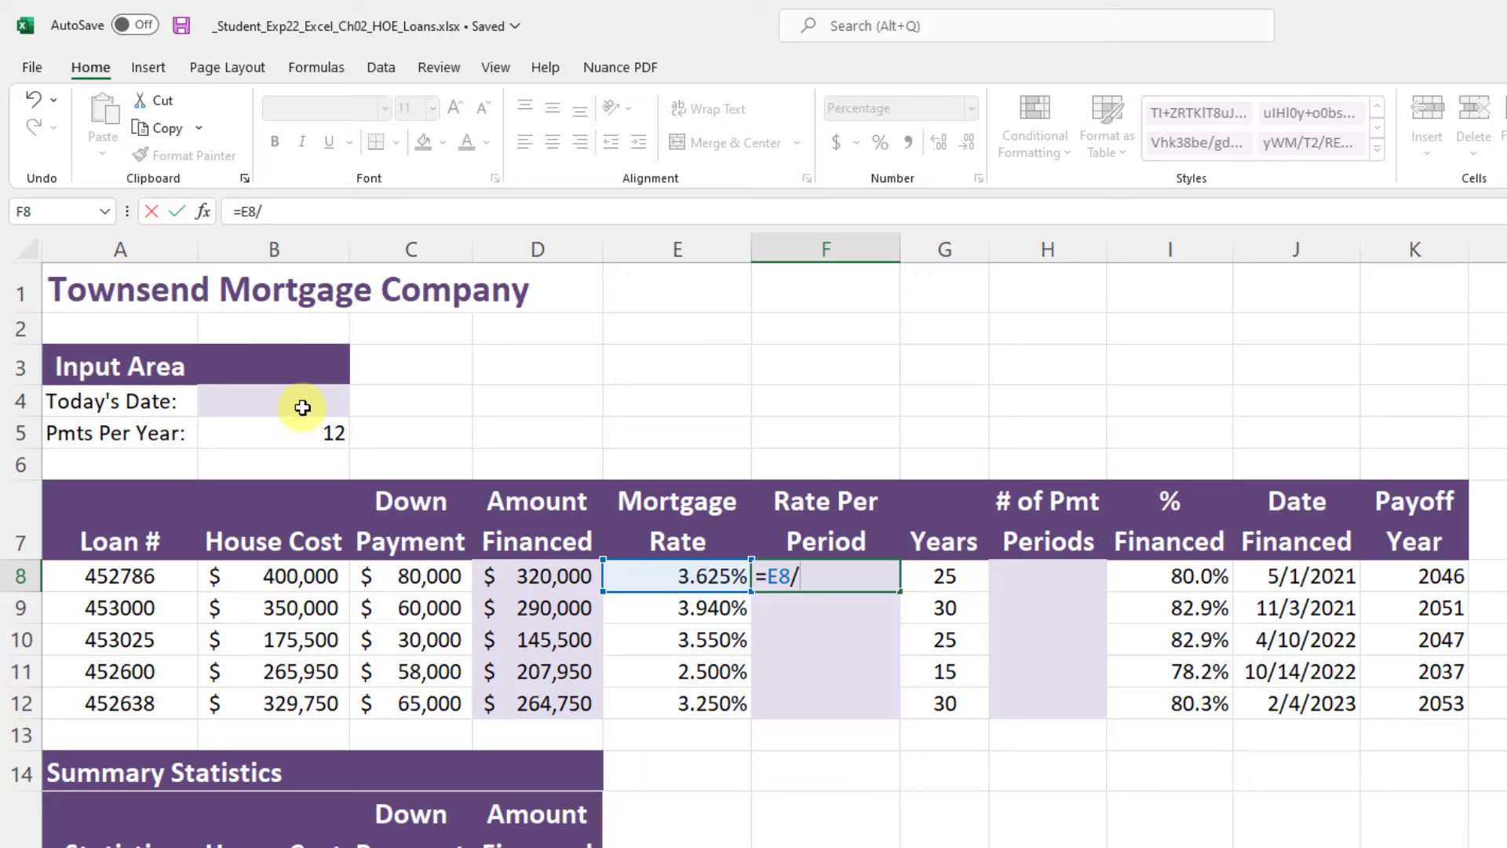
{"action": "left_click", "coordinate": [309, 431]}
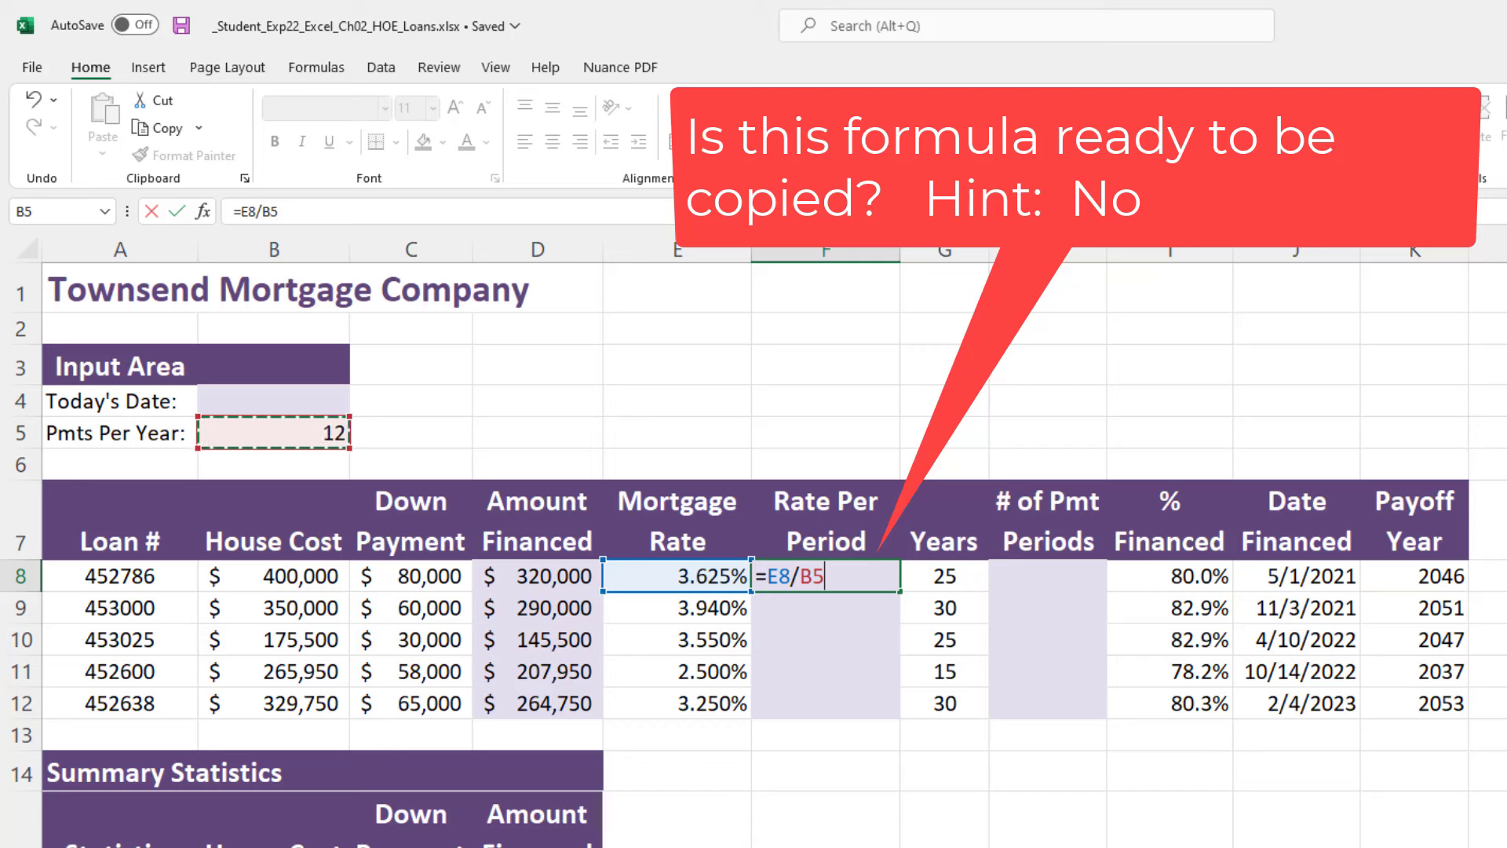
{"action": "key", "text": "Return"}
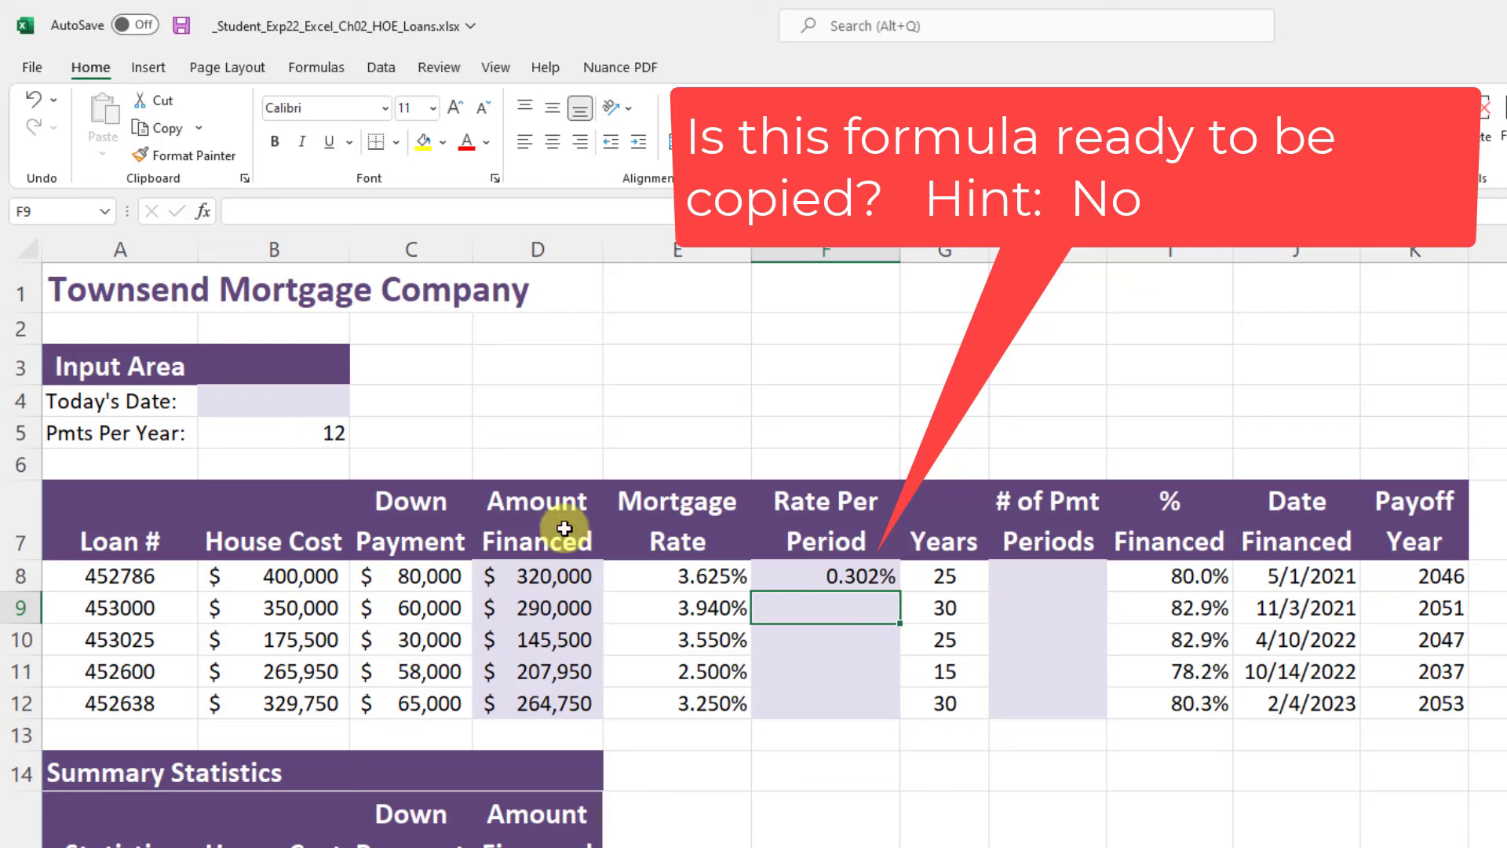
{"action": "left_click", "coordinate": [701, 571]}
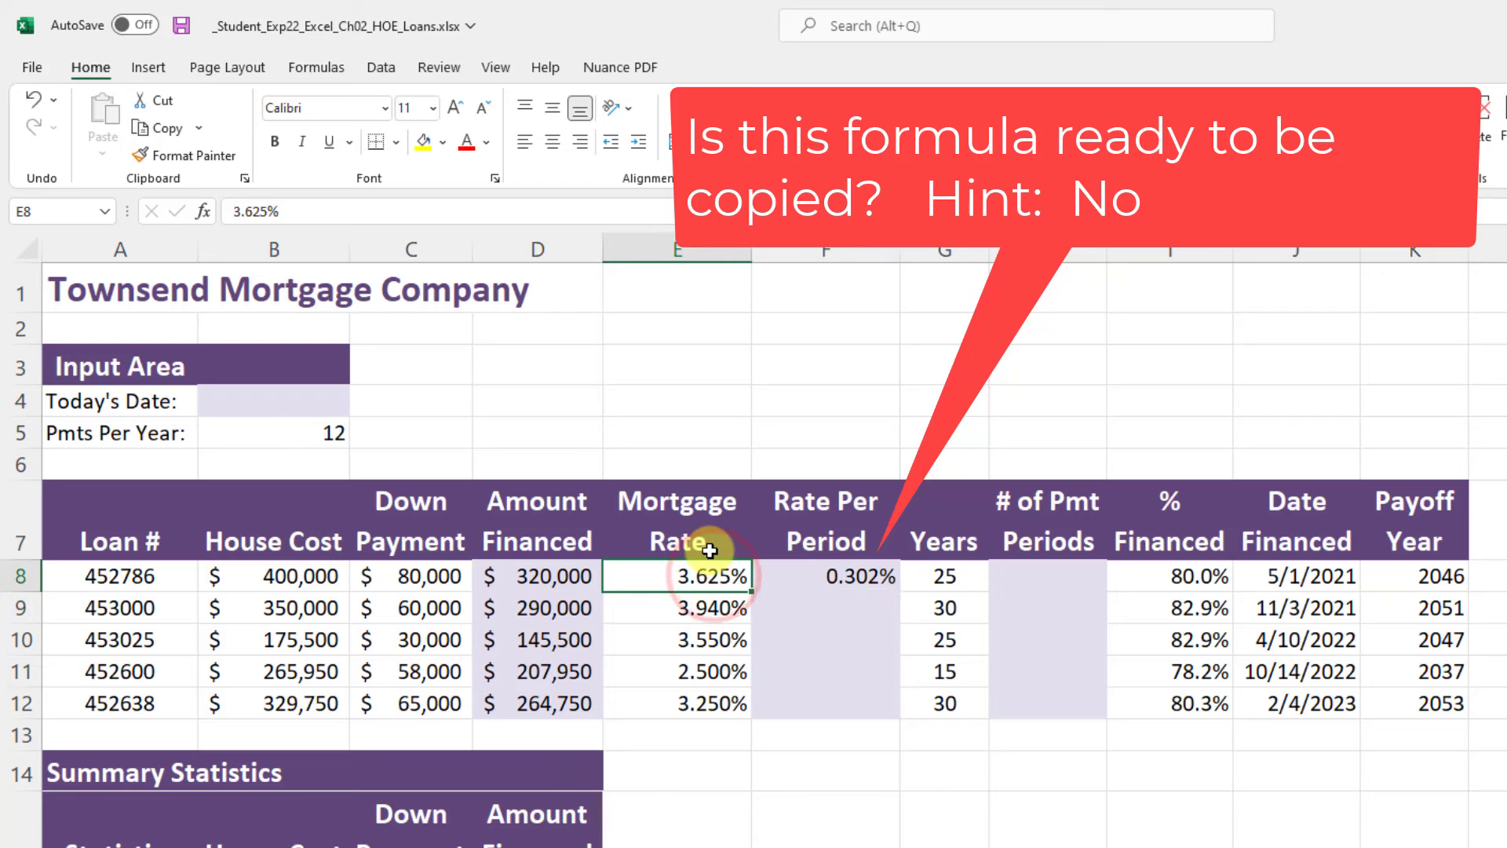
{"action": "left_click", "coordinate": [856, 581]}
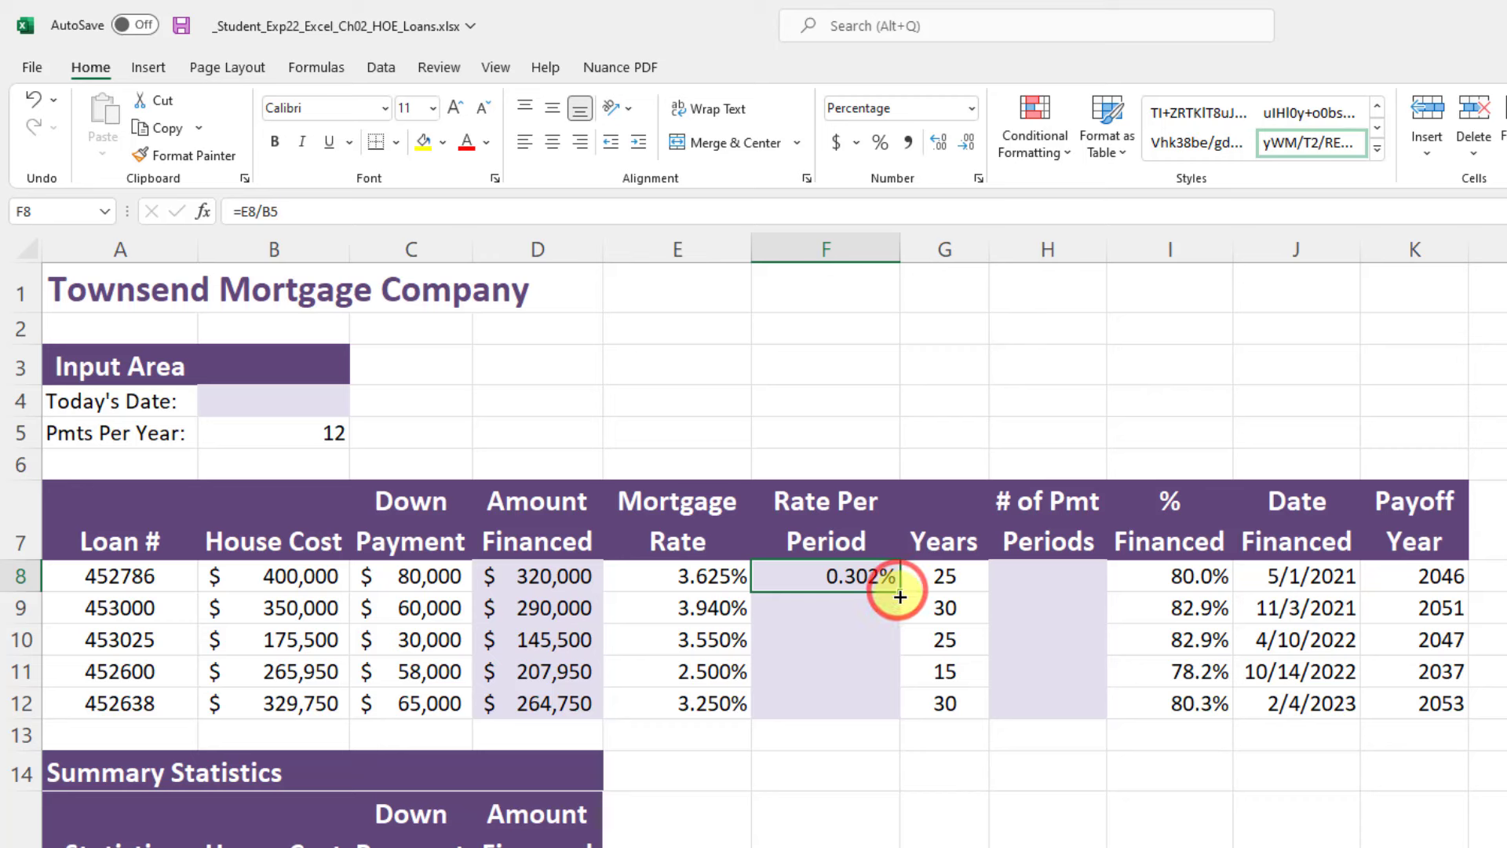
Step: Fill F8's rate formula down to F12 and inspect the #DIV/0! and 0.000% results in F9, F11, F12
{"action": "left_click_drag", "start_coordinate": [898, 592], "coordinate": [883, 711]}
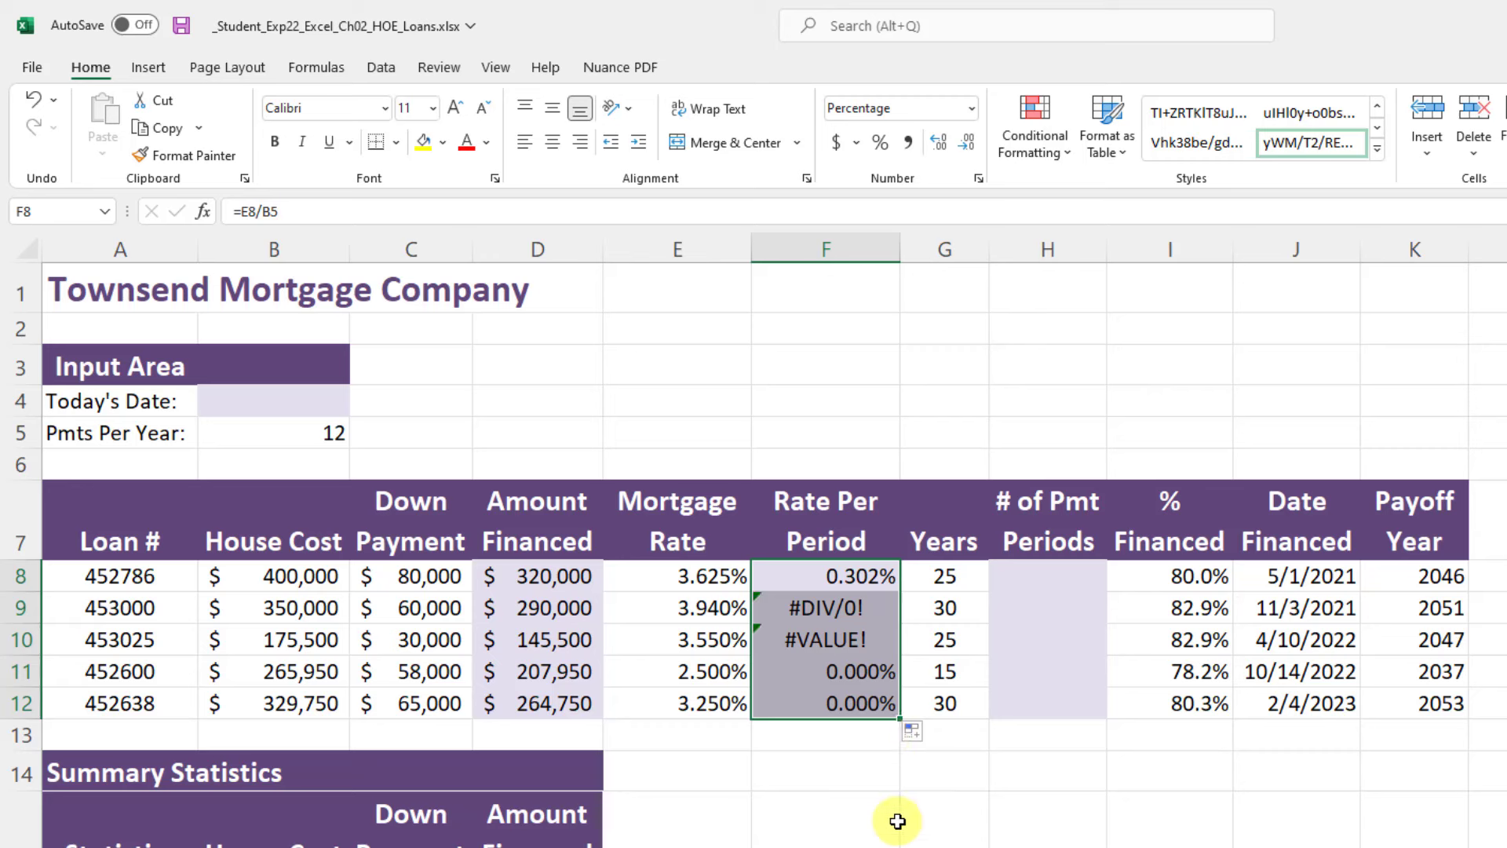
{"action": "left_click", "coordinate": [862, 671]}
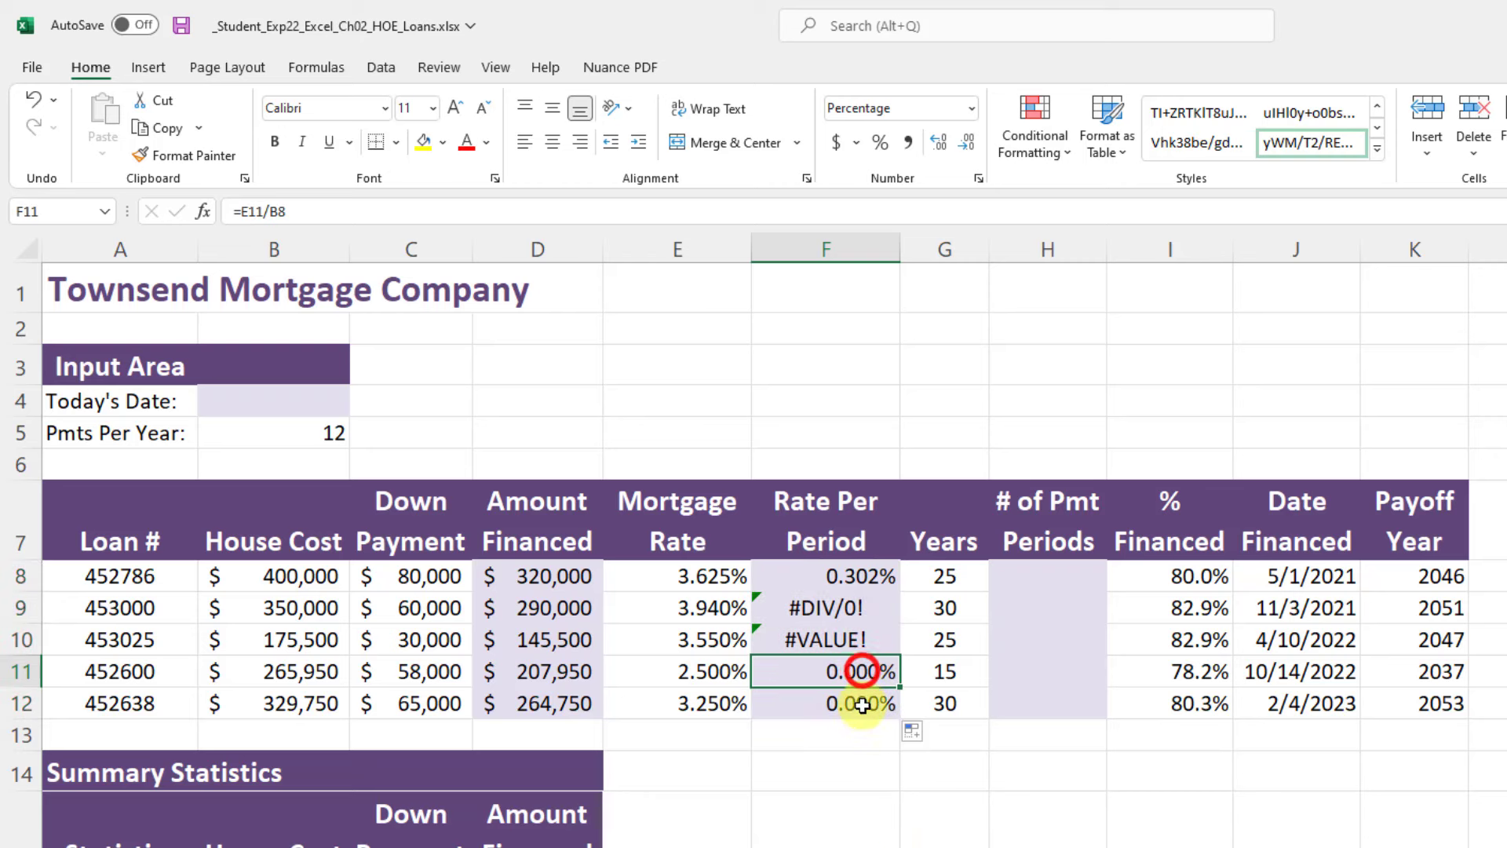
{"action": "left_click", "coordinate": [862, 705]}
{"action": "left_click", "coordinate": [860, 674]}
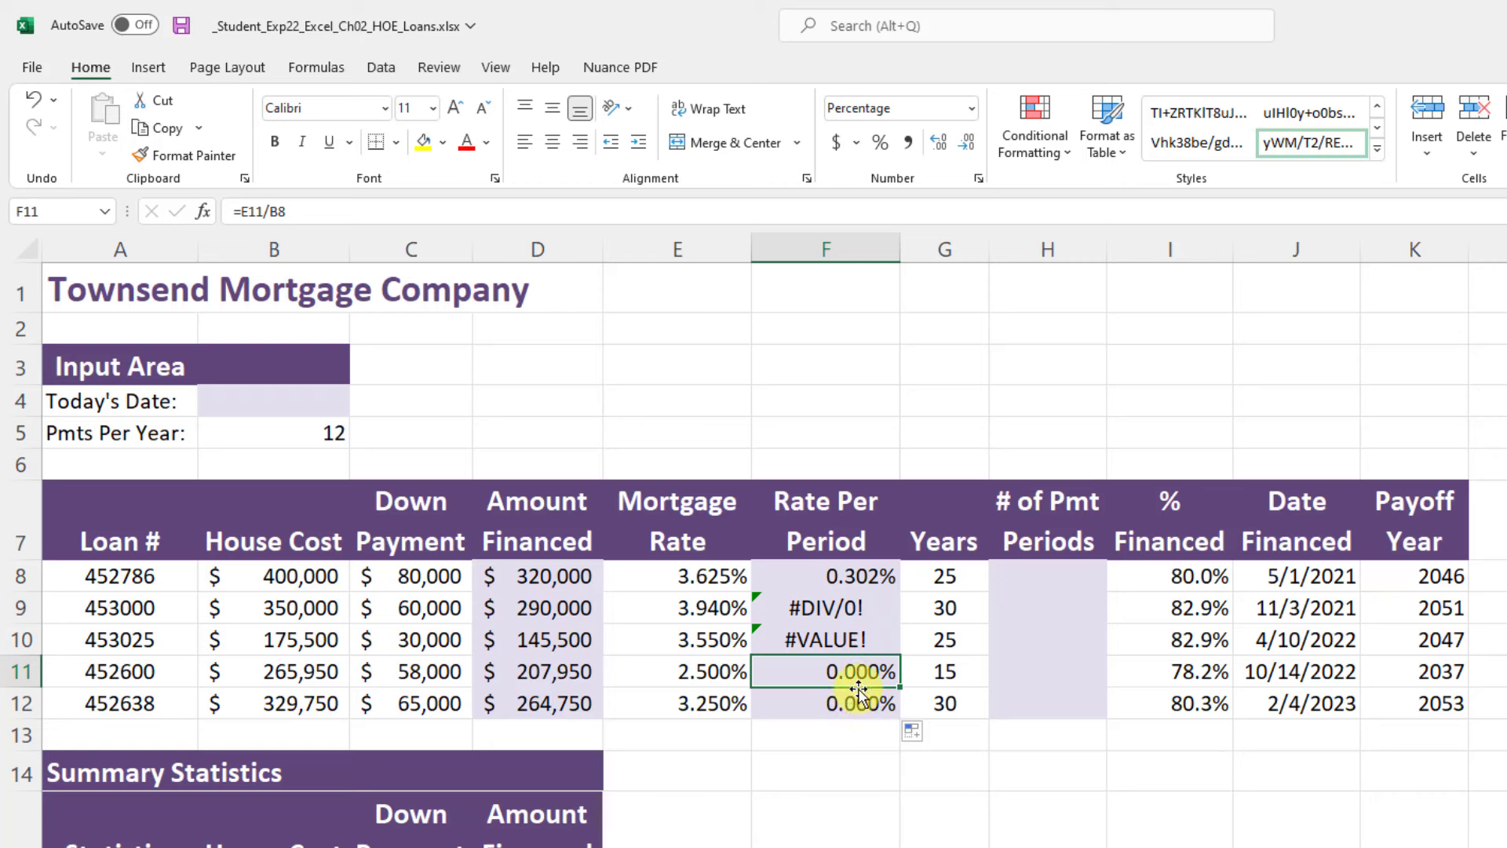
{"action": "left_click", "coordinate": [867, 608]}
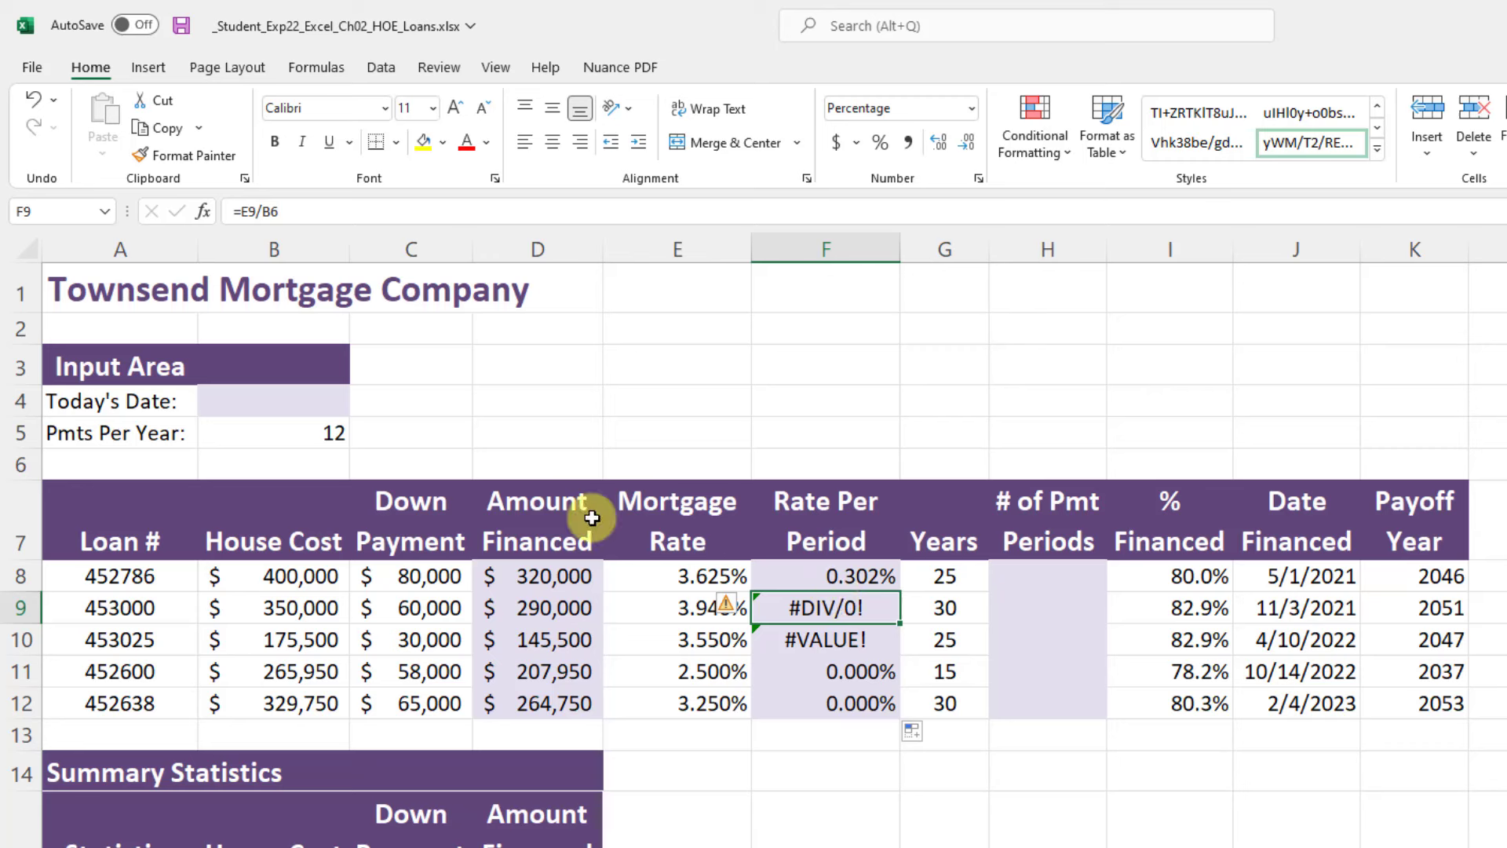
{"action": "left_click", "coordinate": [850, 638]}
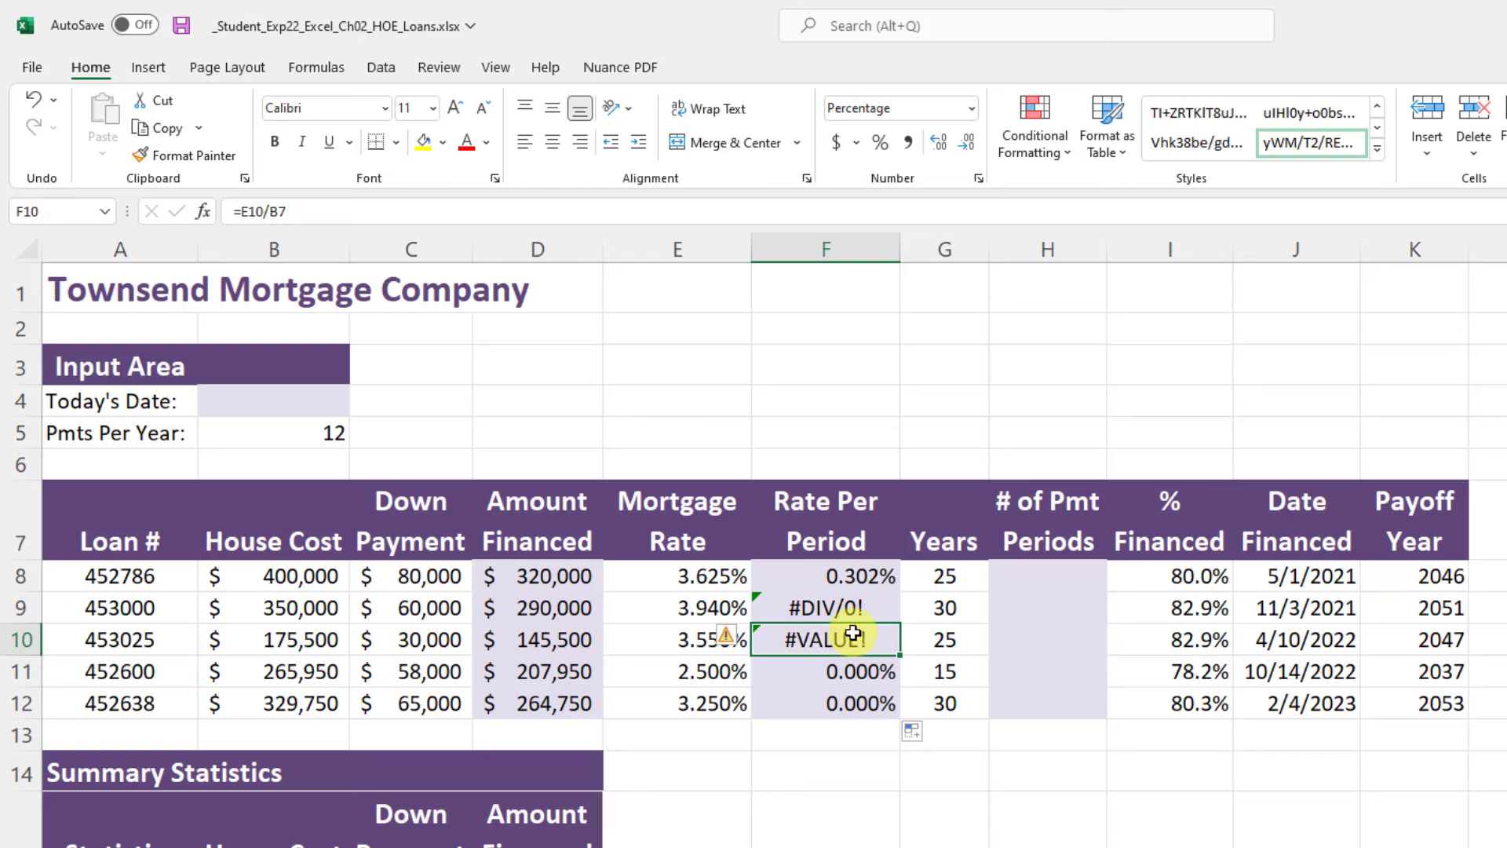
{"action": "left_click", "coordinate": [847, 606]}
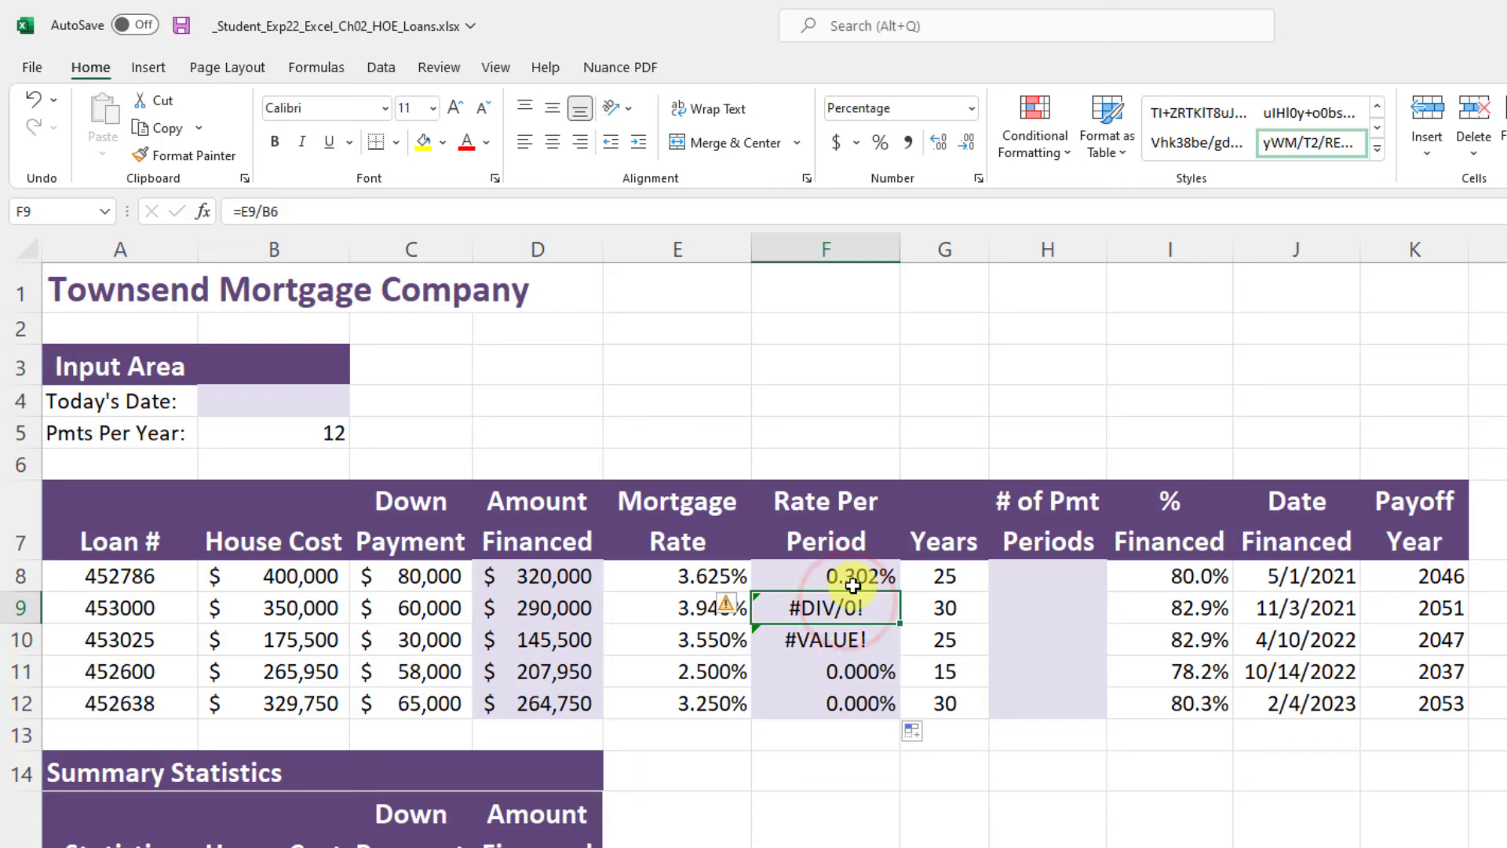
{"action": "left_click", "coordinate": [857, 580]}
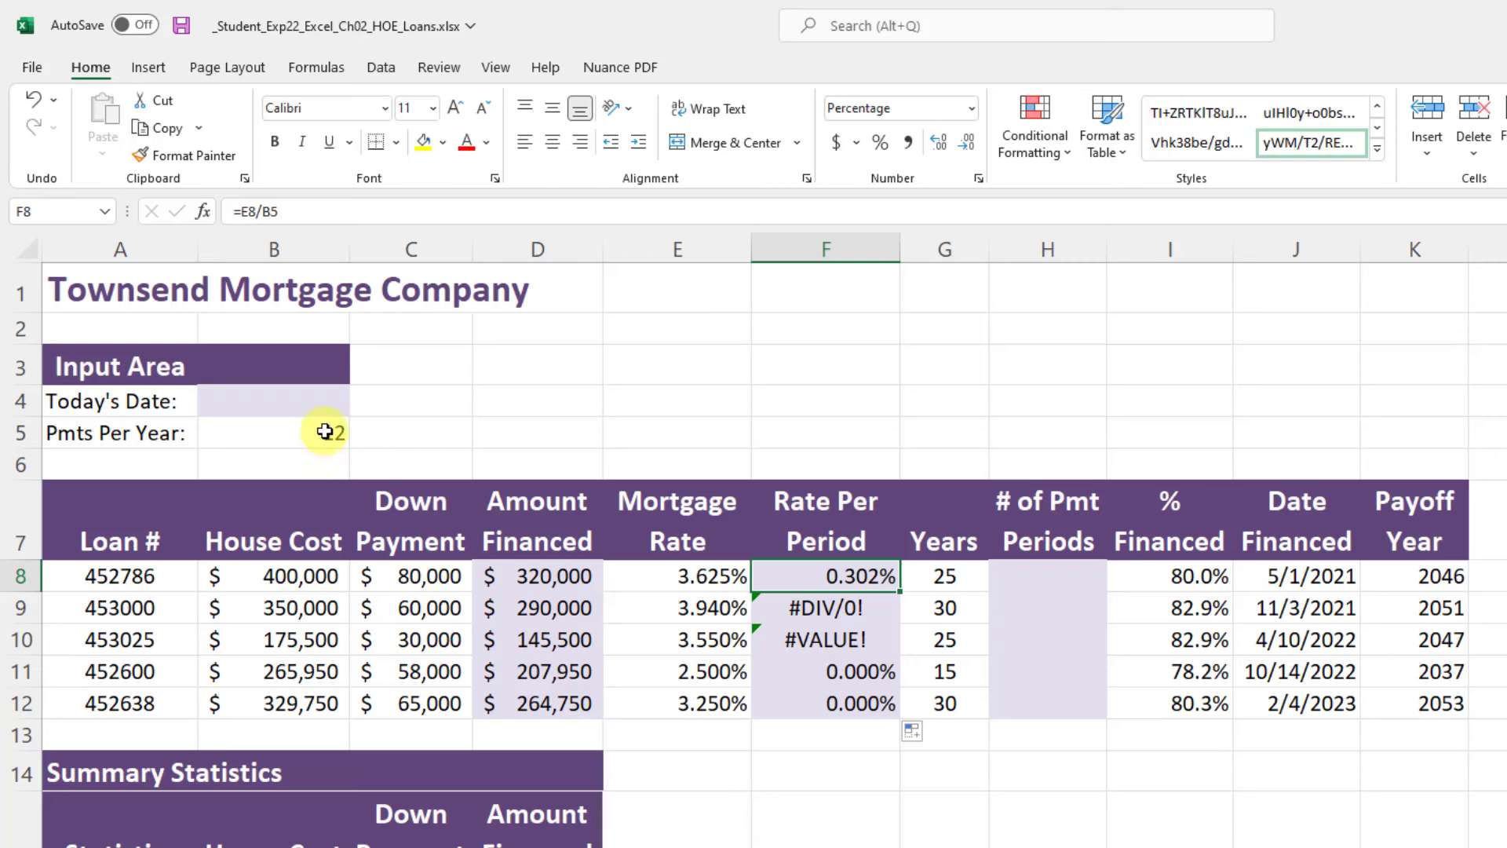
{"action": "left_click", "coordinate": [846, 611]}
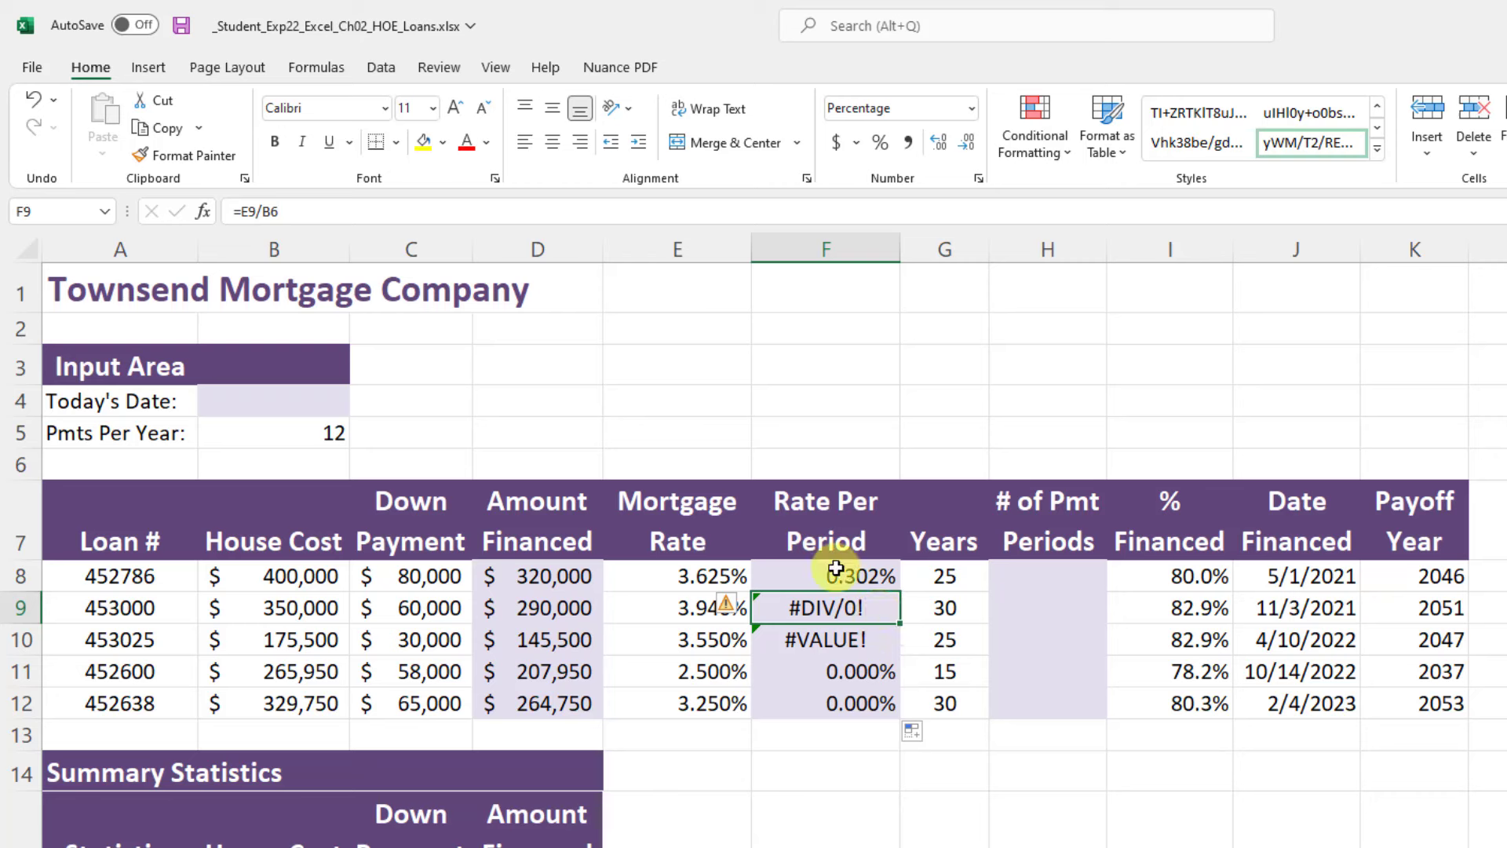
{"action": "left_click", "coordinate": [291, 201]}
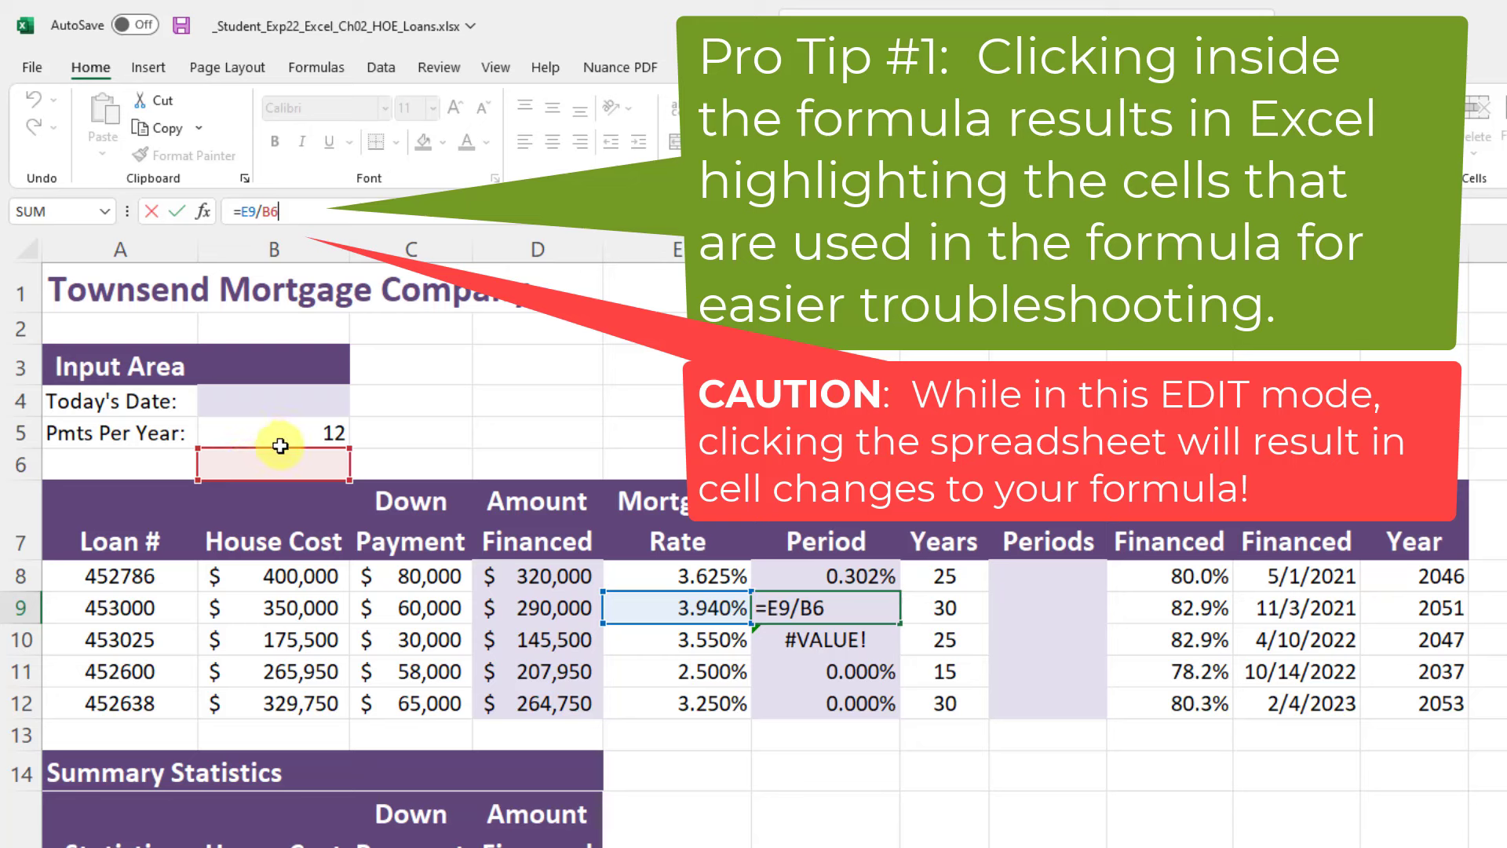
{"action": "left_click", "coordinate": [153, 212]}
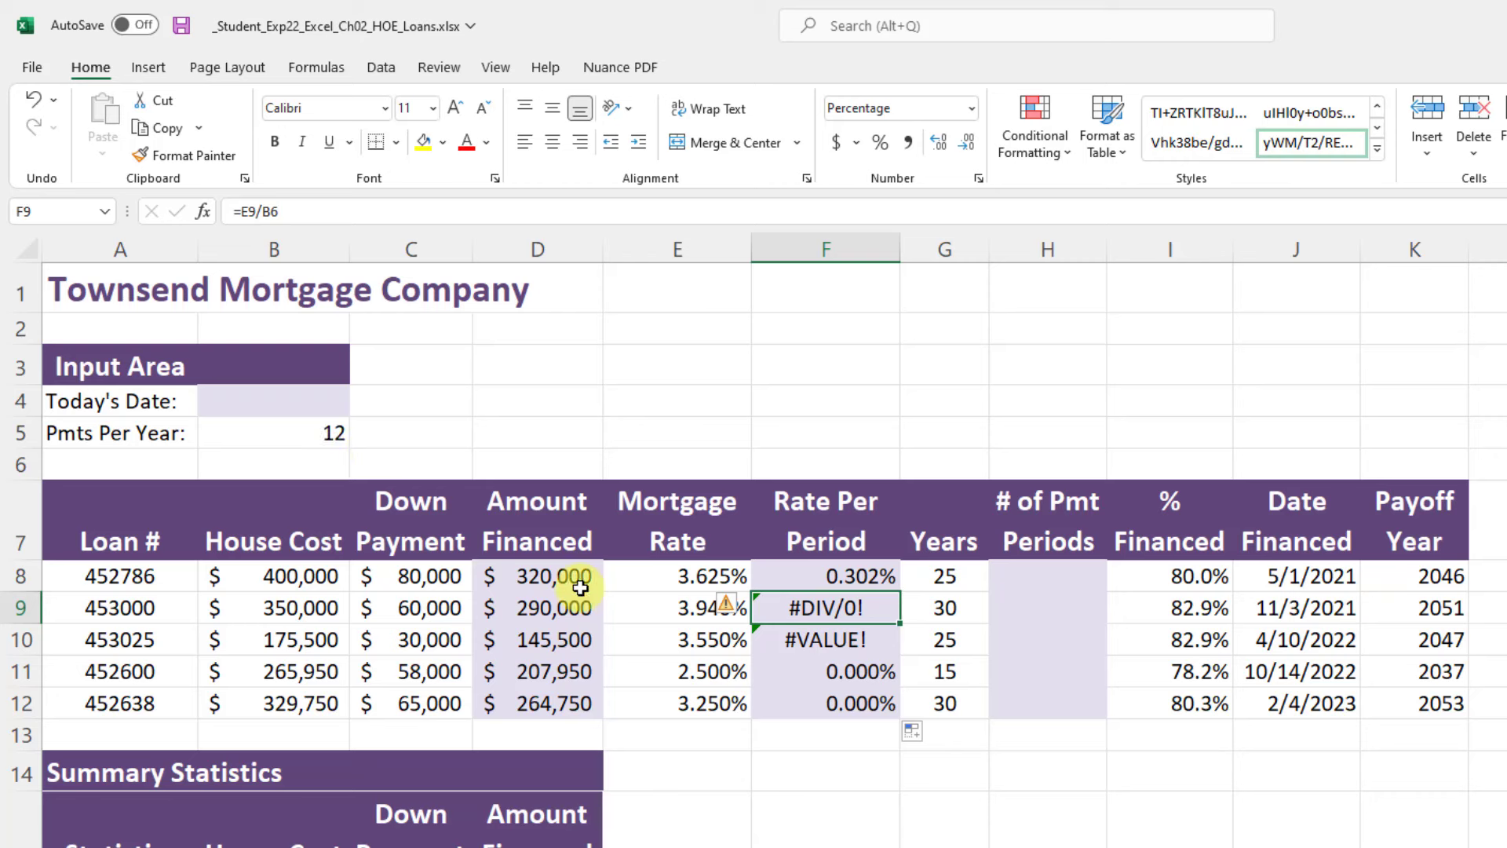
{"action": "left_click", "coordinate": [808, 640]}
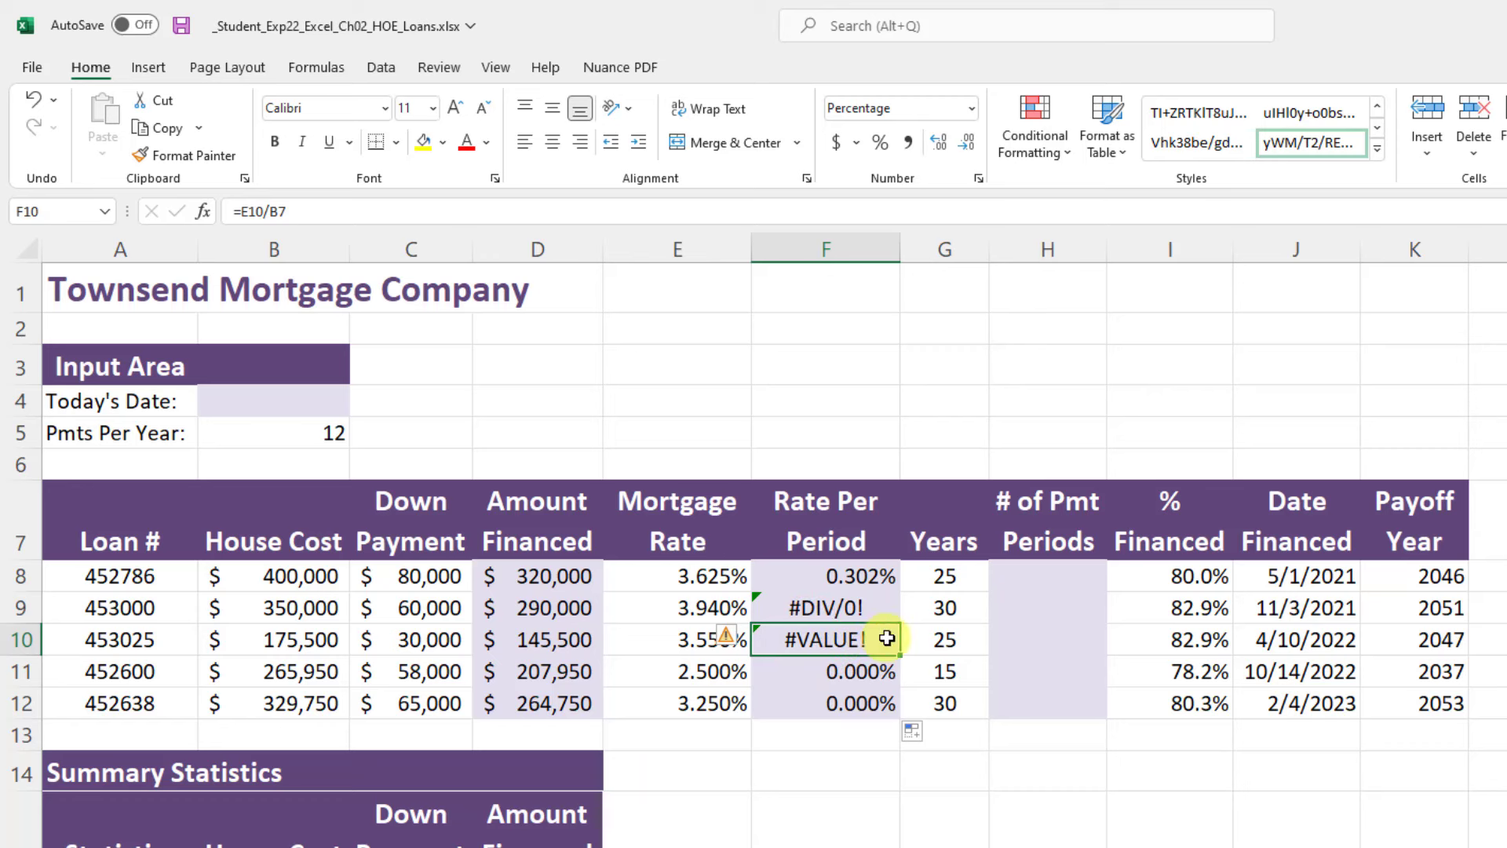
Step: Check F10's references, then show that F11's =E11/B8 divides by a house cost instead of B5
{"action": "left_click", "coordinate": [302, 211]}
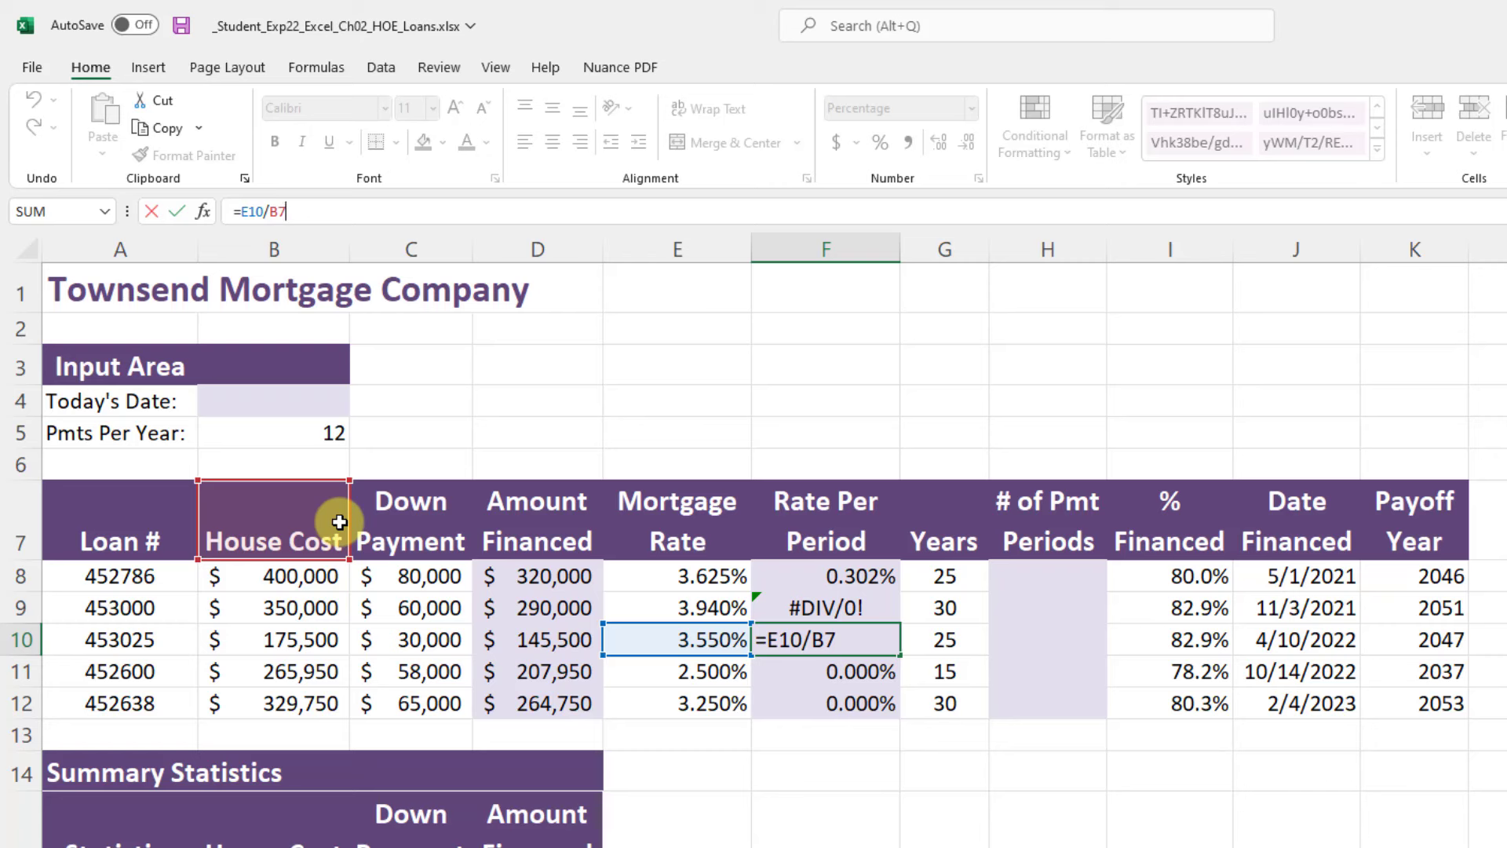
{"action": "key", "text": "Escape"}
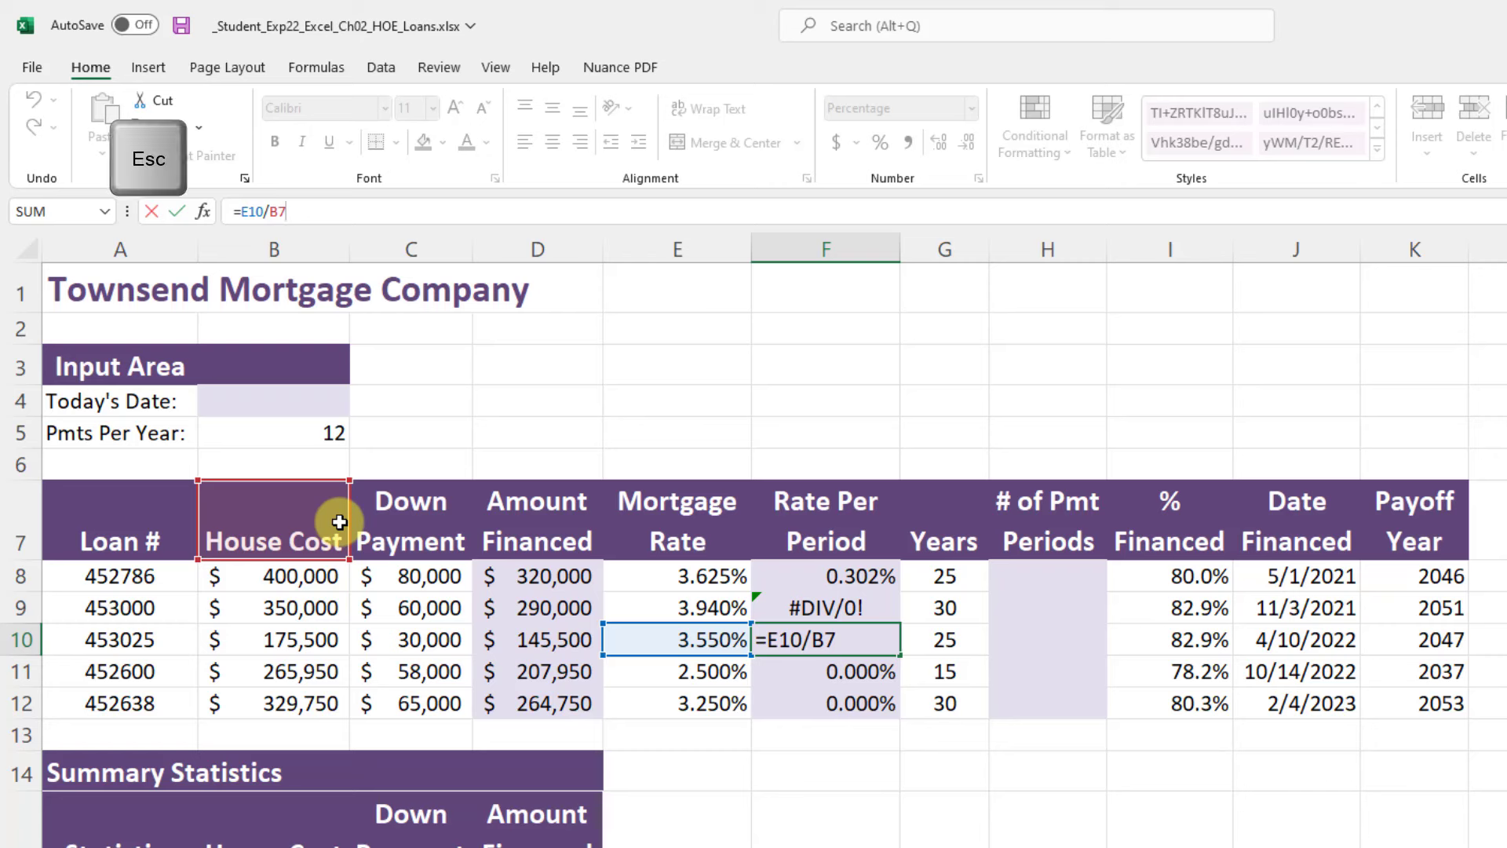
{"action": "left_click", "coordinate": [152, 210]}
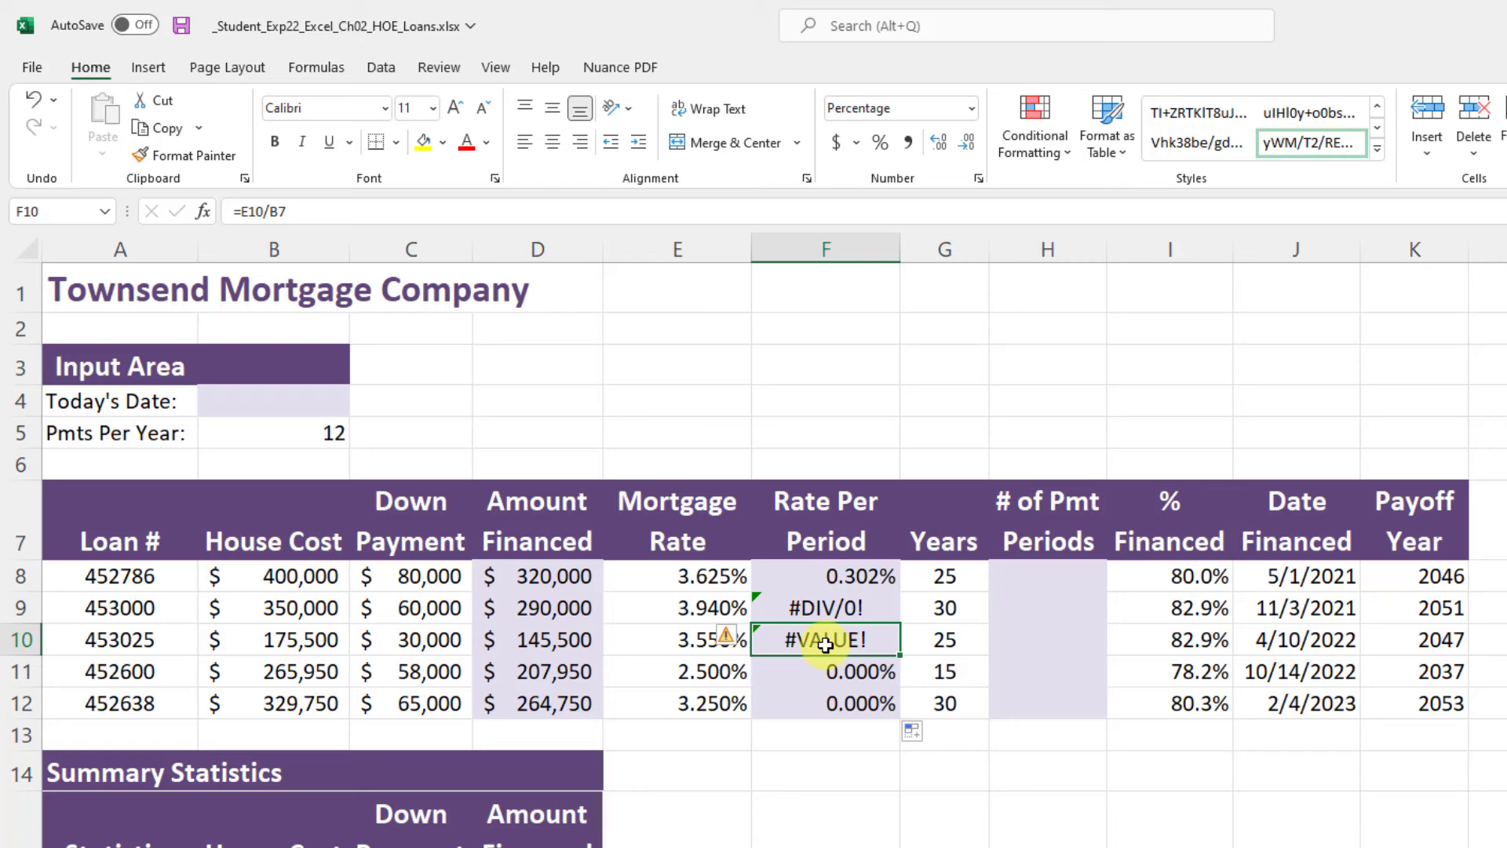
{"action": "left_click", "coordinate": [837, 672]}
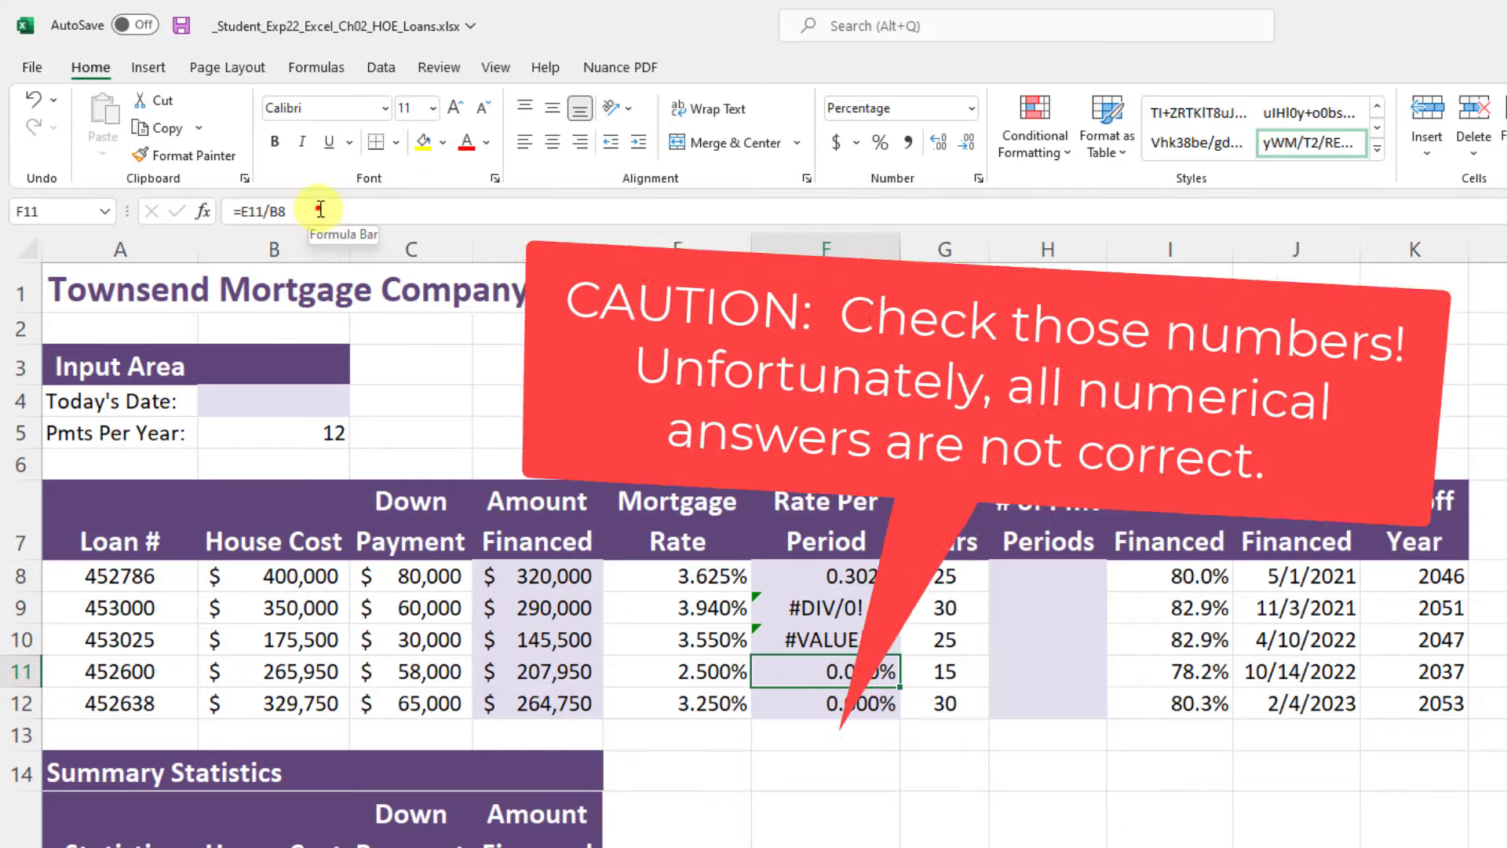
{"action": "left_click", "coordinate": [320, 209]}
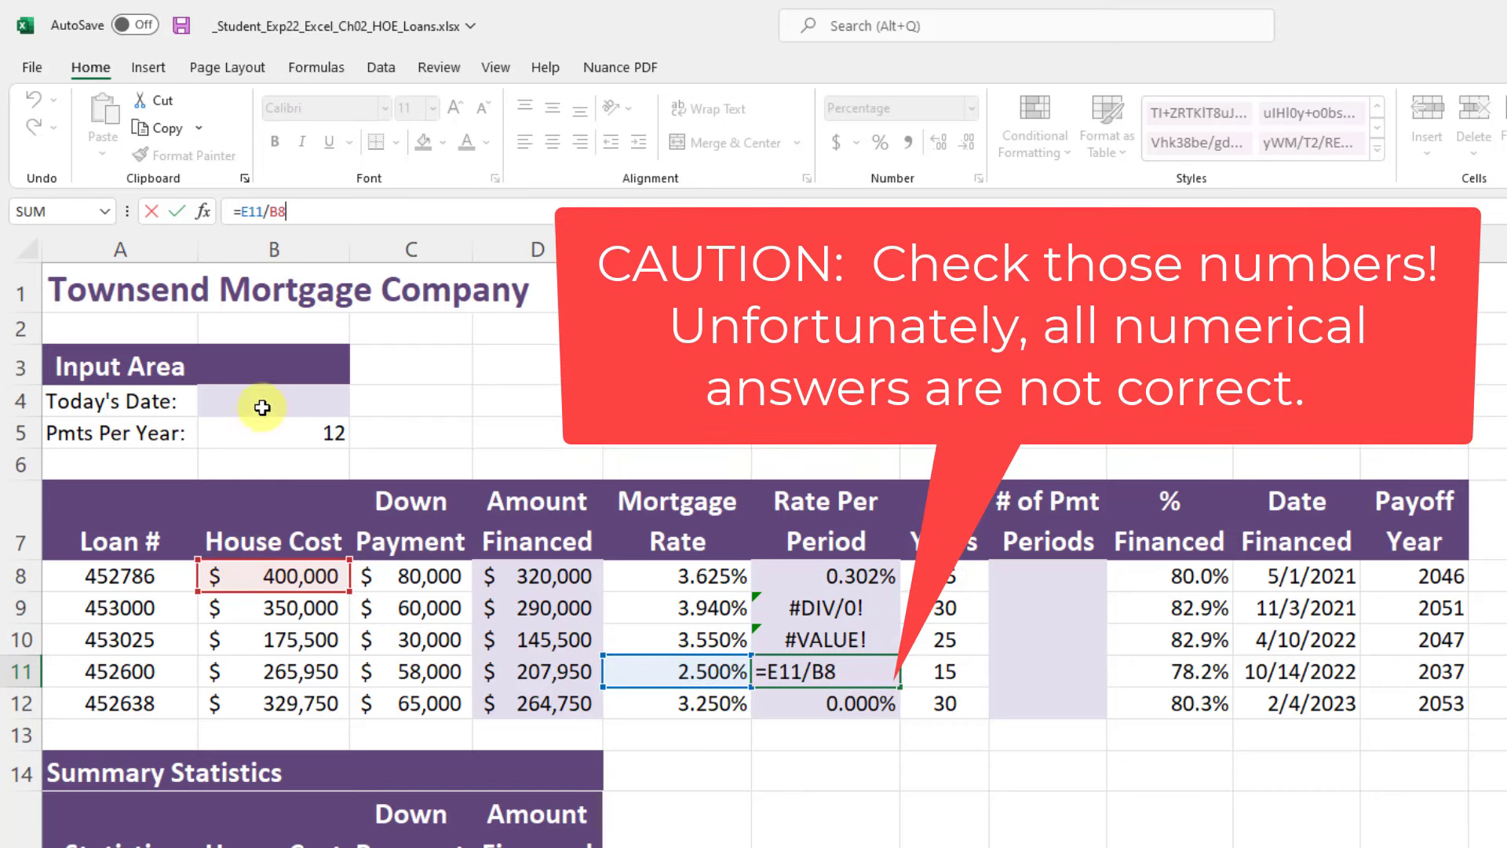
{"action": "left_click", "coordinate": [159, 210]}
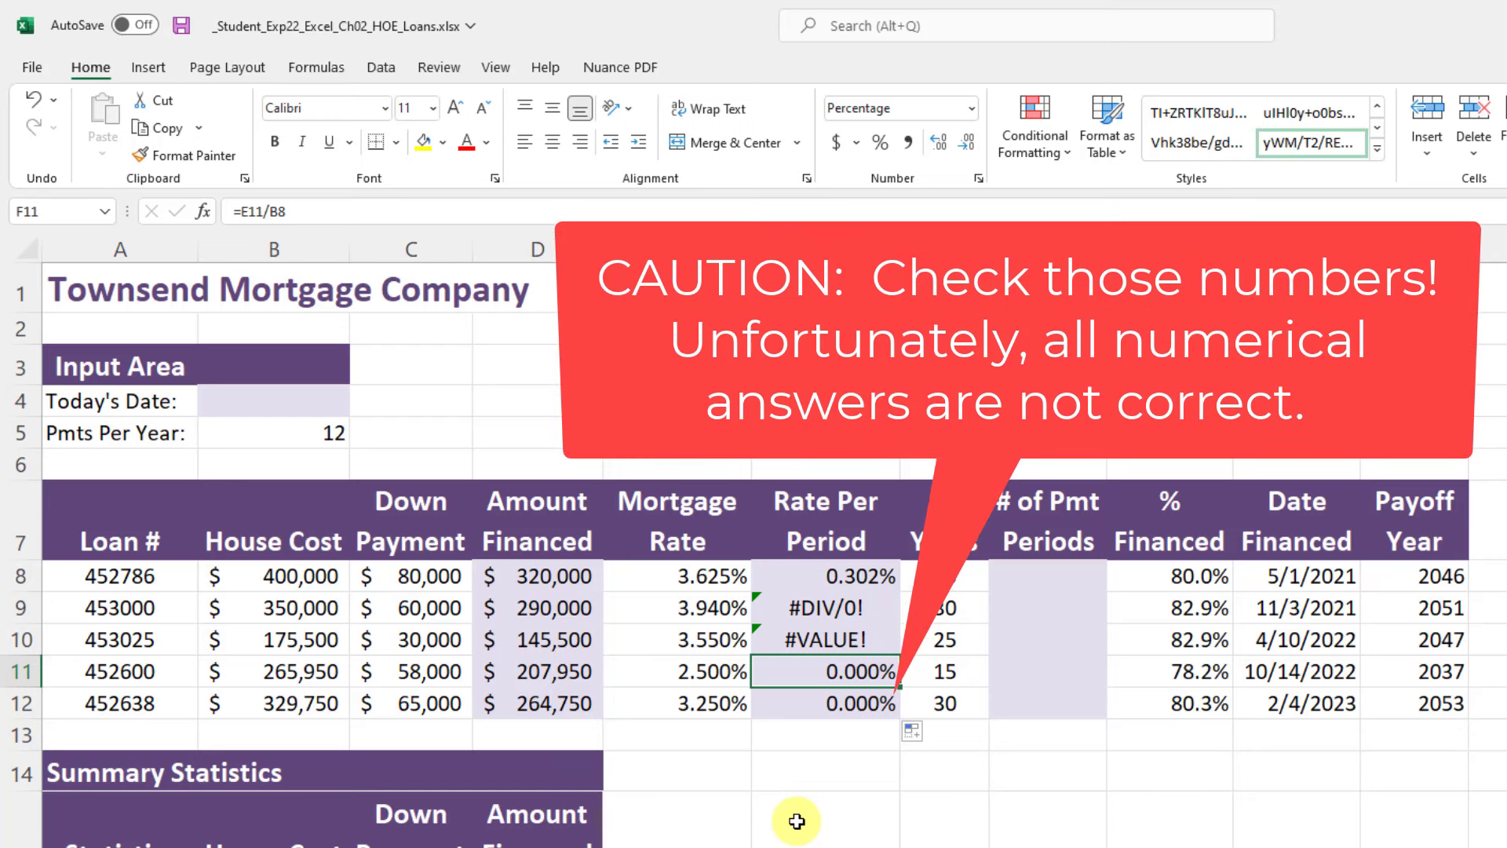
{"action": "left_click", "coordinate": [838, 699]}
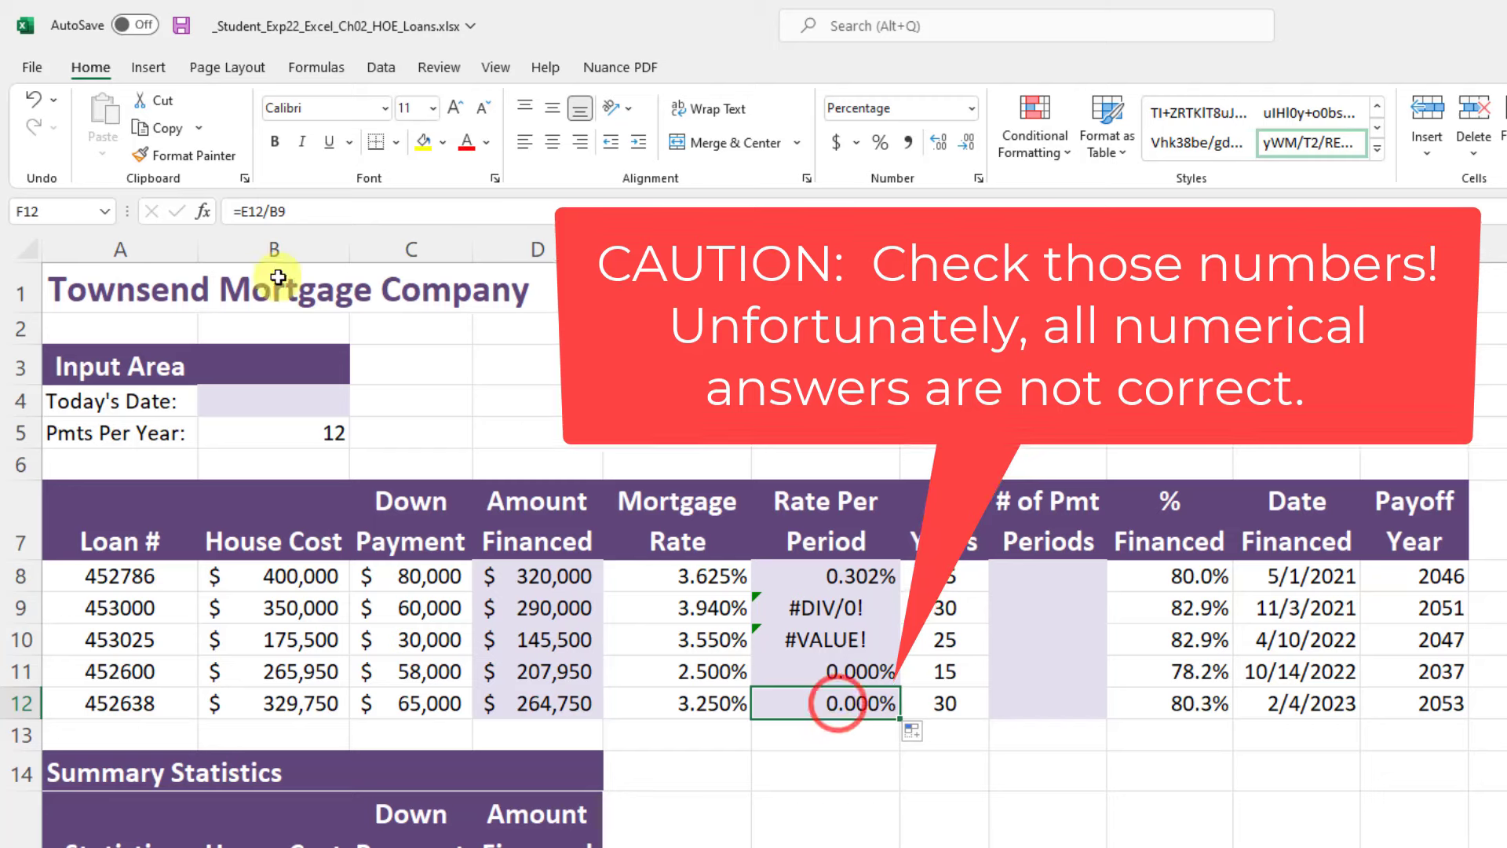
{"action": "left_click", "coordinate": [279, 211]}
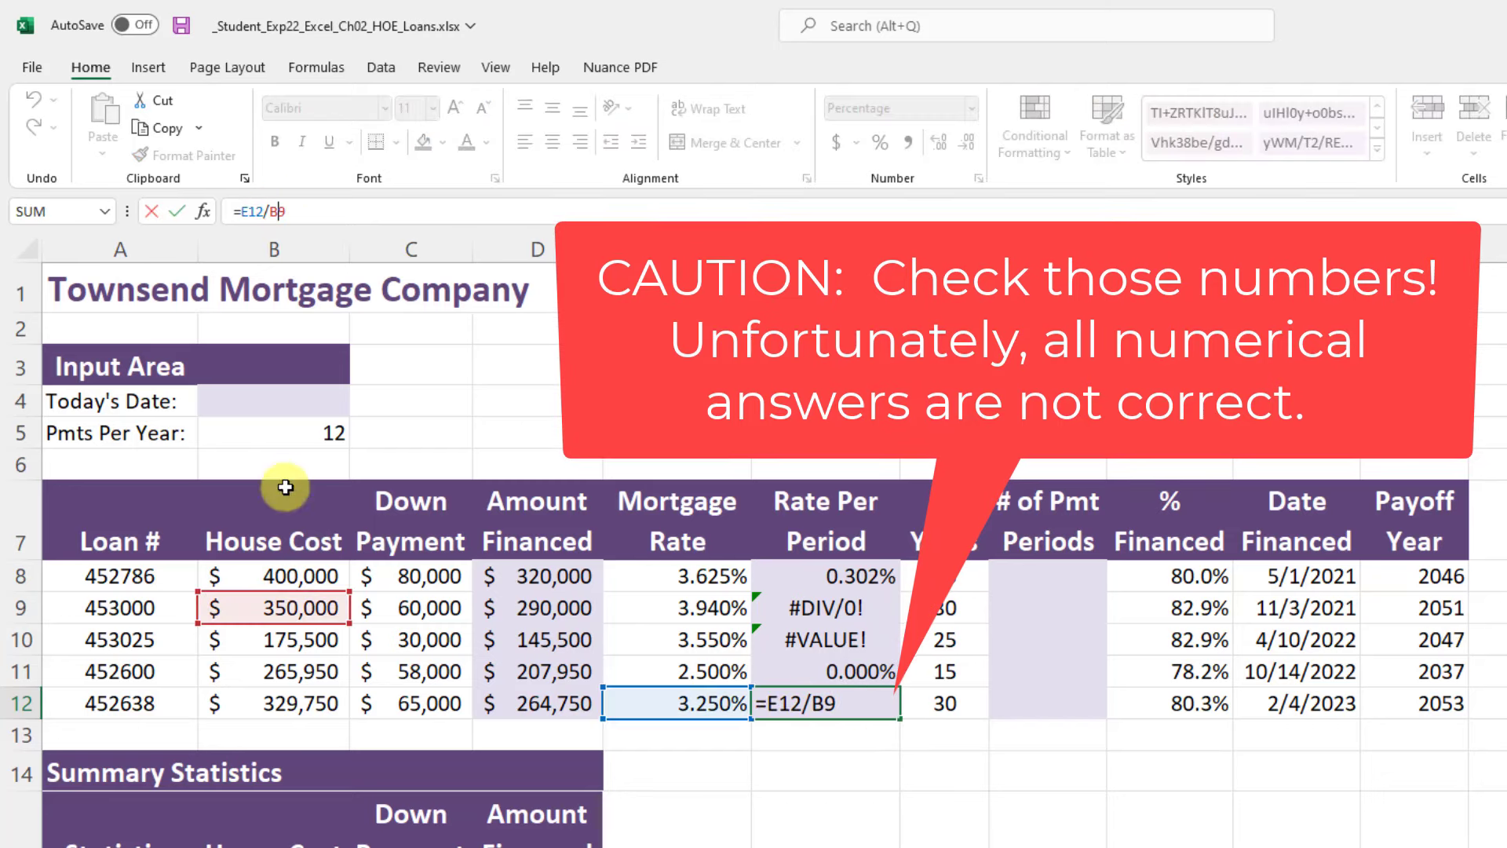
{"action": "left_click", "coordinate": [153, 217]}
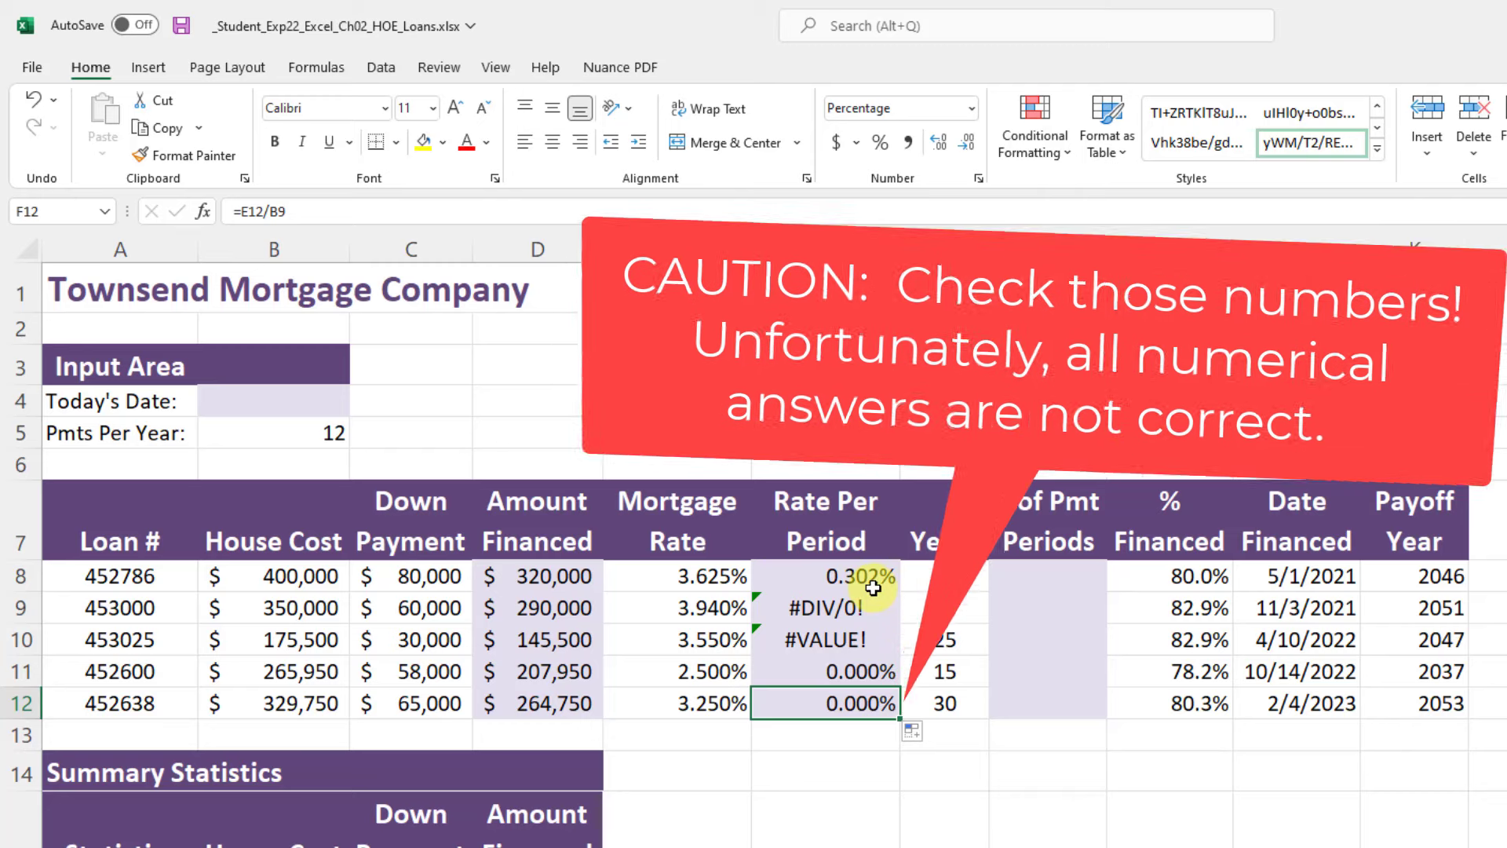
{"action": "left_click", "coordinate": [863, 577]}
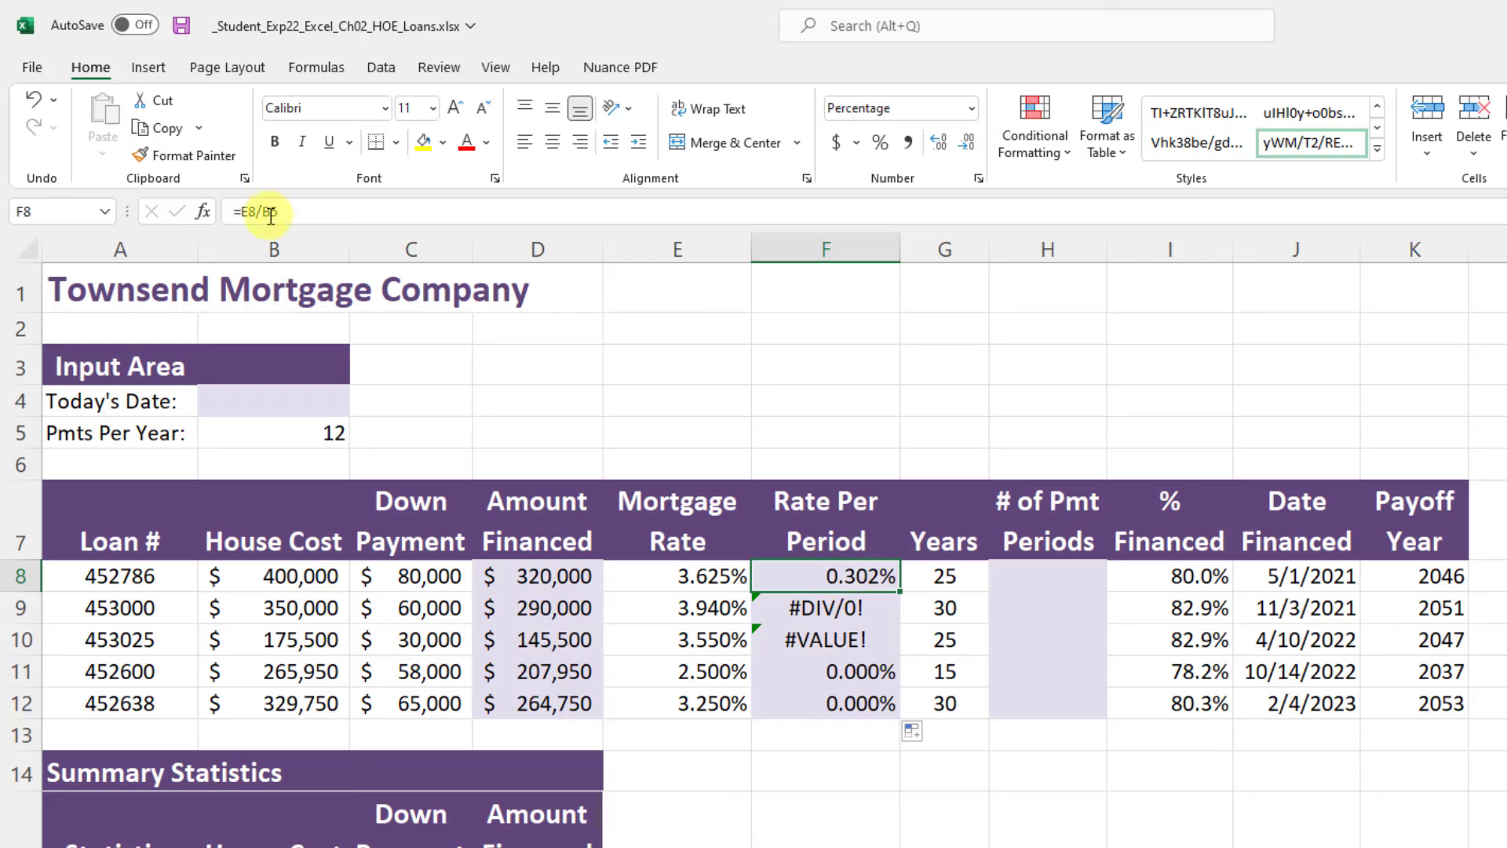
{"action": "left_click", "coordinate": [869, 609]}
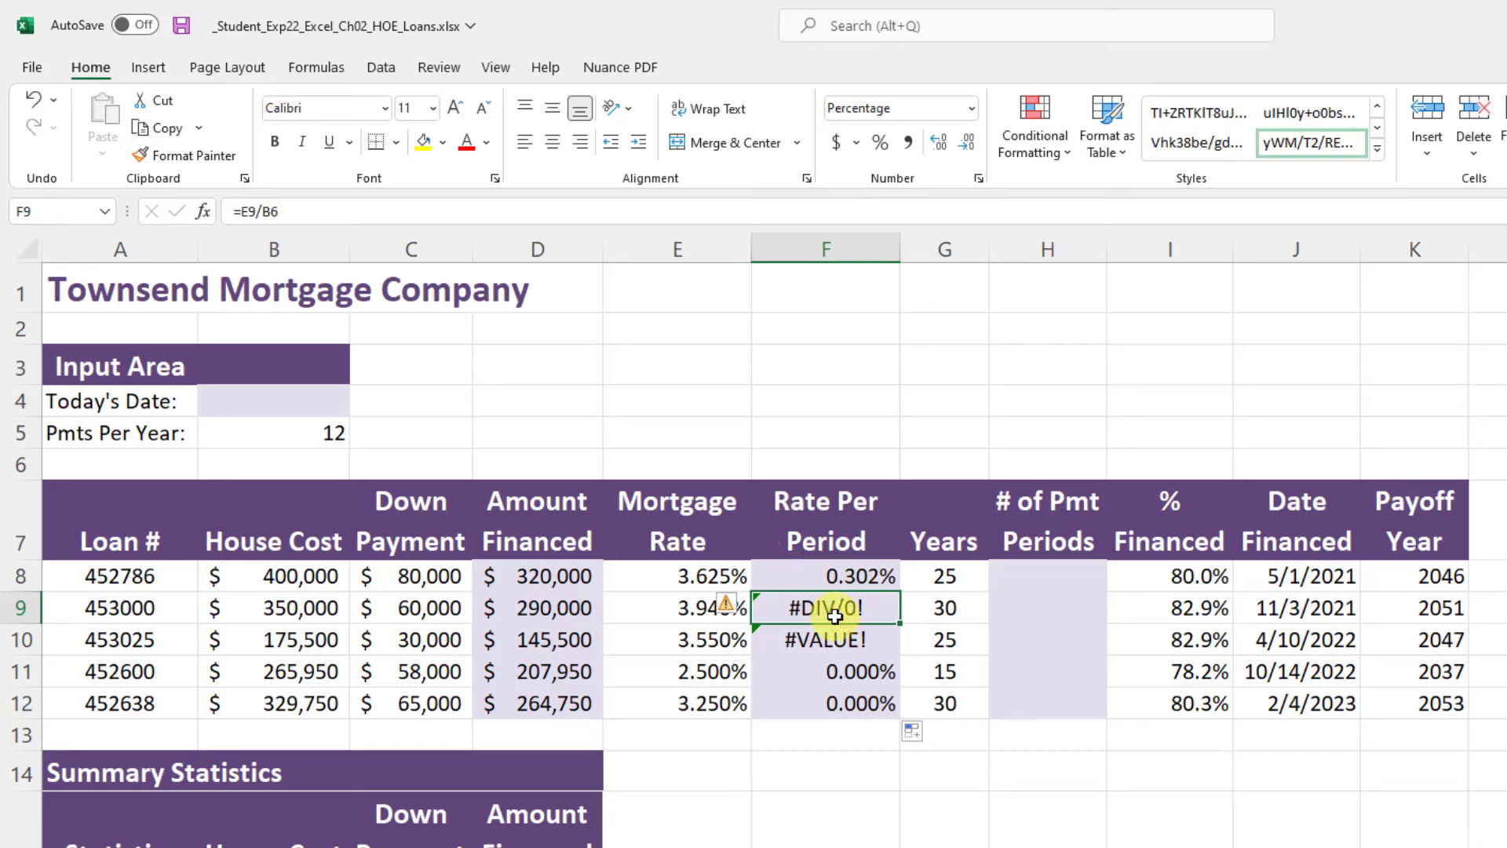
Step: Select the faulty rates in F9:F12, then open F8's =E8/B5 formula for editing
{"action": "left_click_drag", "start_coordinate": [839, 609], "coordinate": [844, 698]}
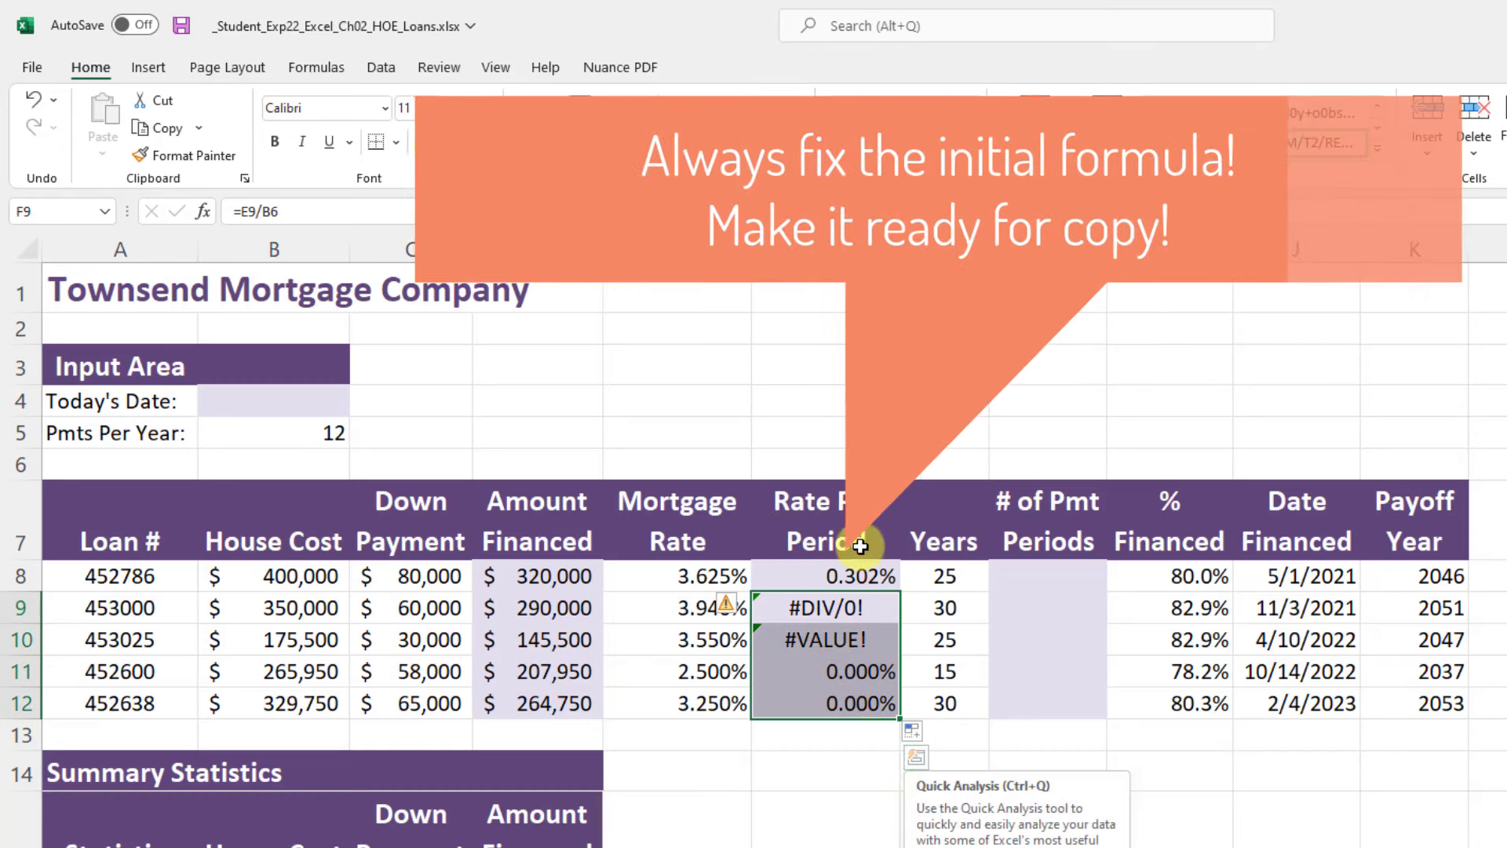
{"action": "left_click", "coordinate": [862, 575]}
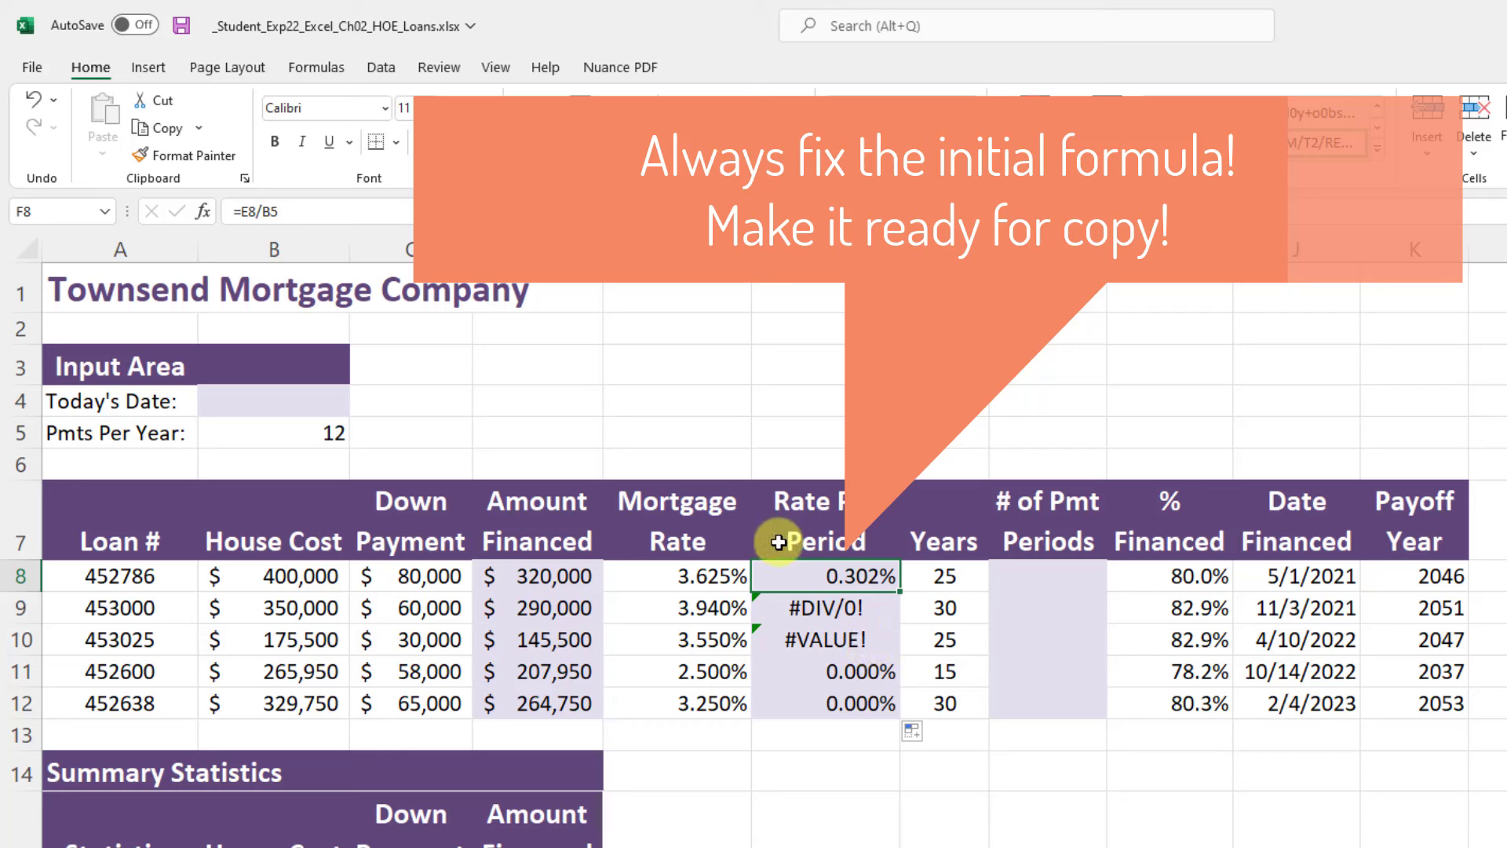
{"action": "left_click", "coordinate": [262, 207]}
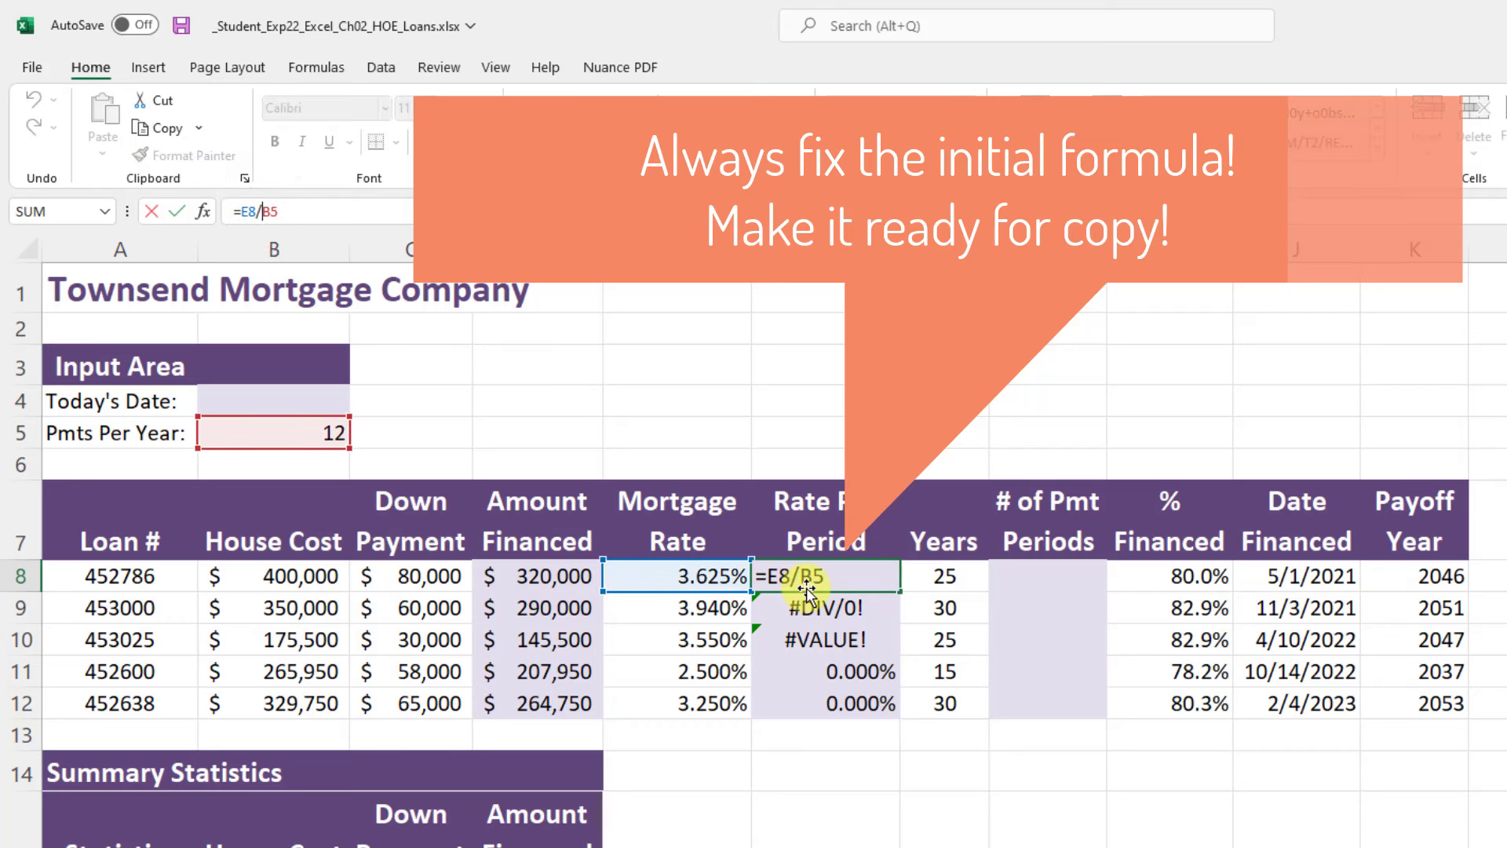
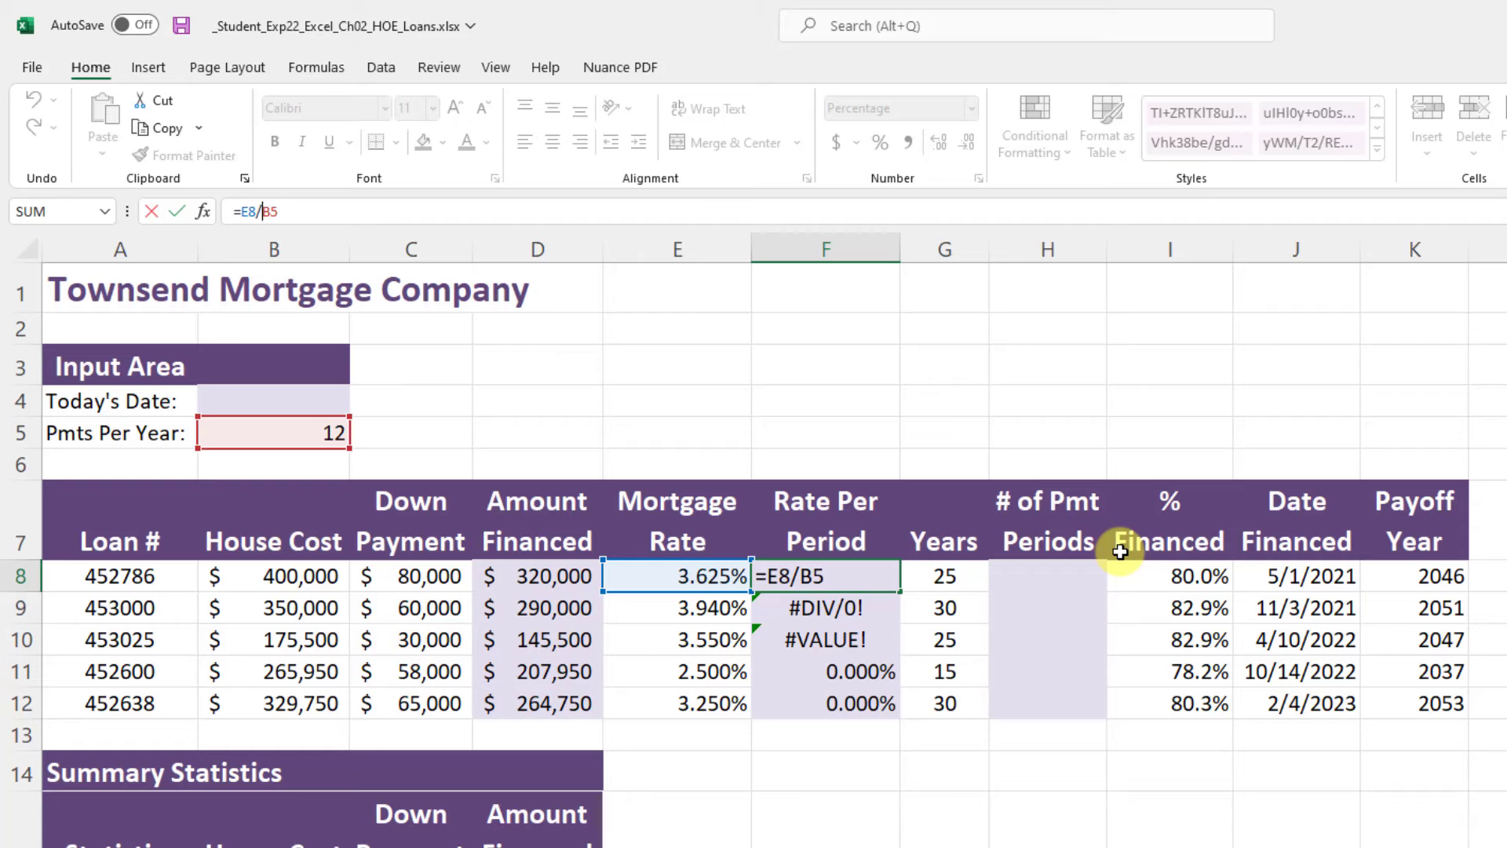
Step: Change F8's formula to =E8/$B$5 so the rate per period shows 0.302%
{"action": "type", "text": "$"}
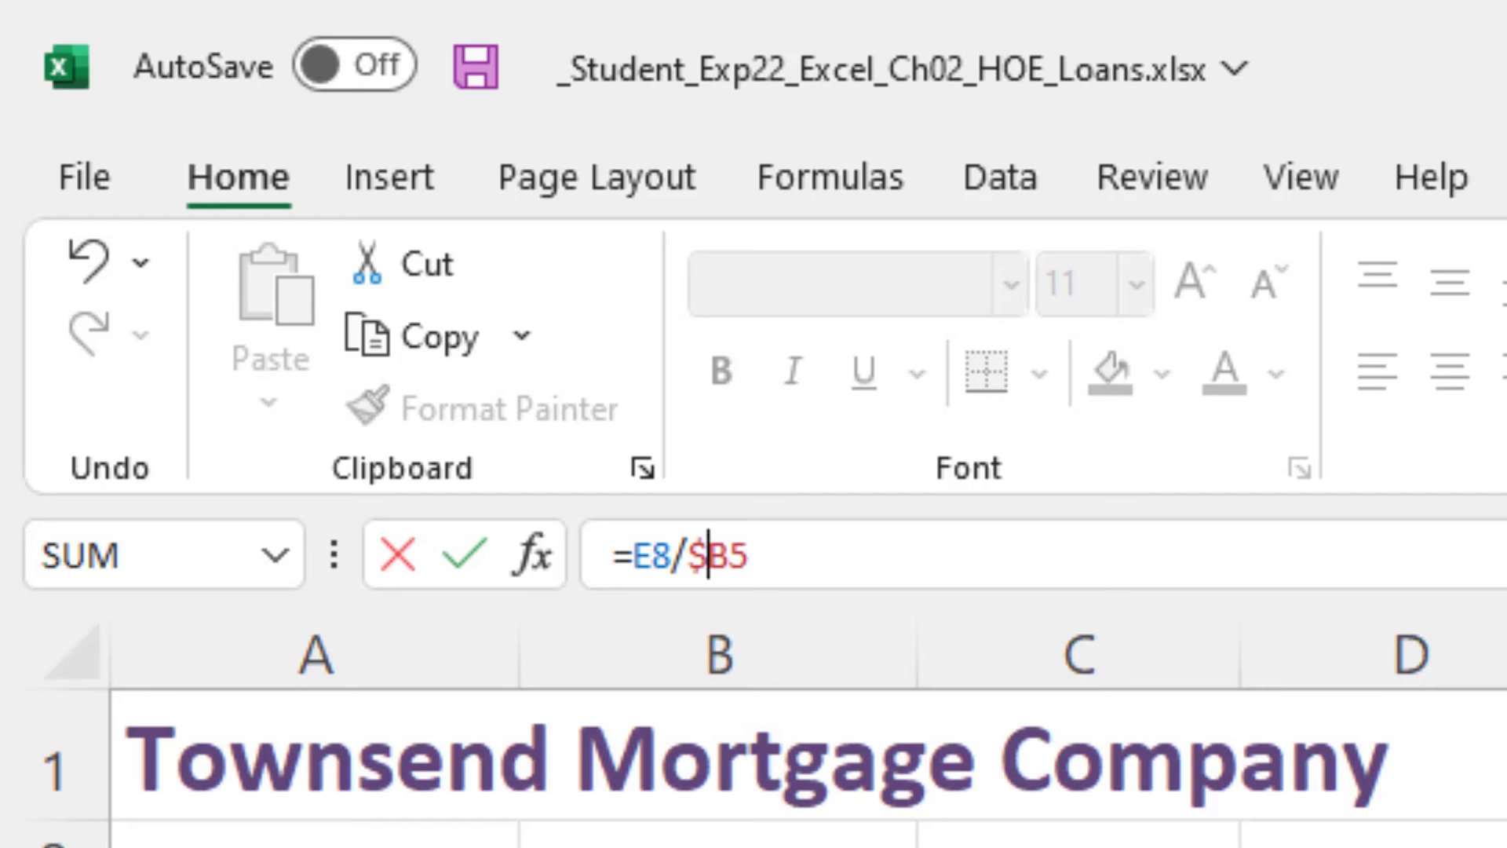
{"action": "left_click", "coordinate": [721, 555]}
{"action": "type", "text": "$"}
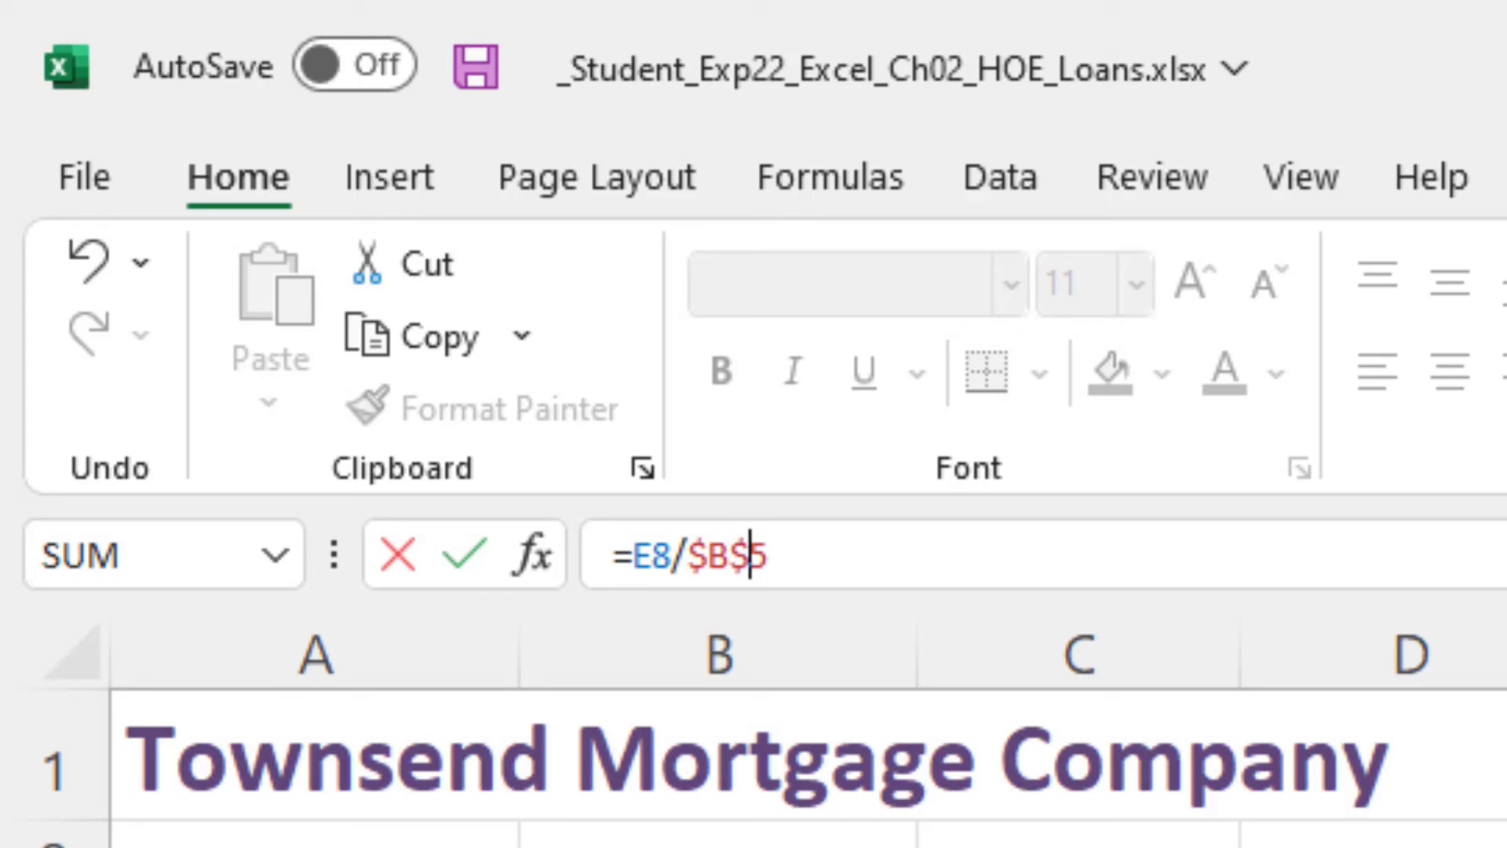
{"action": "left_click", "coordinate": [969, 569]}
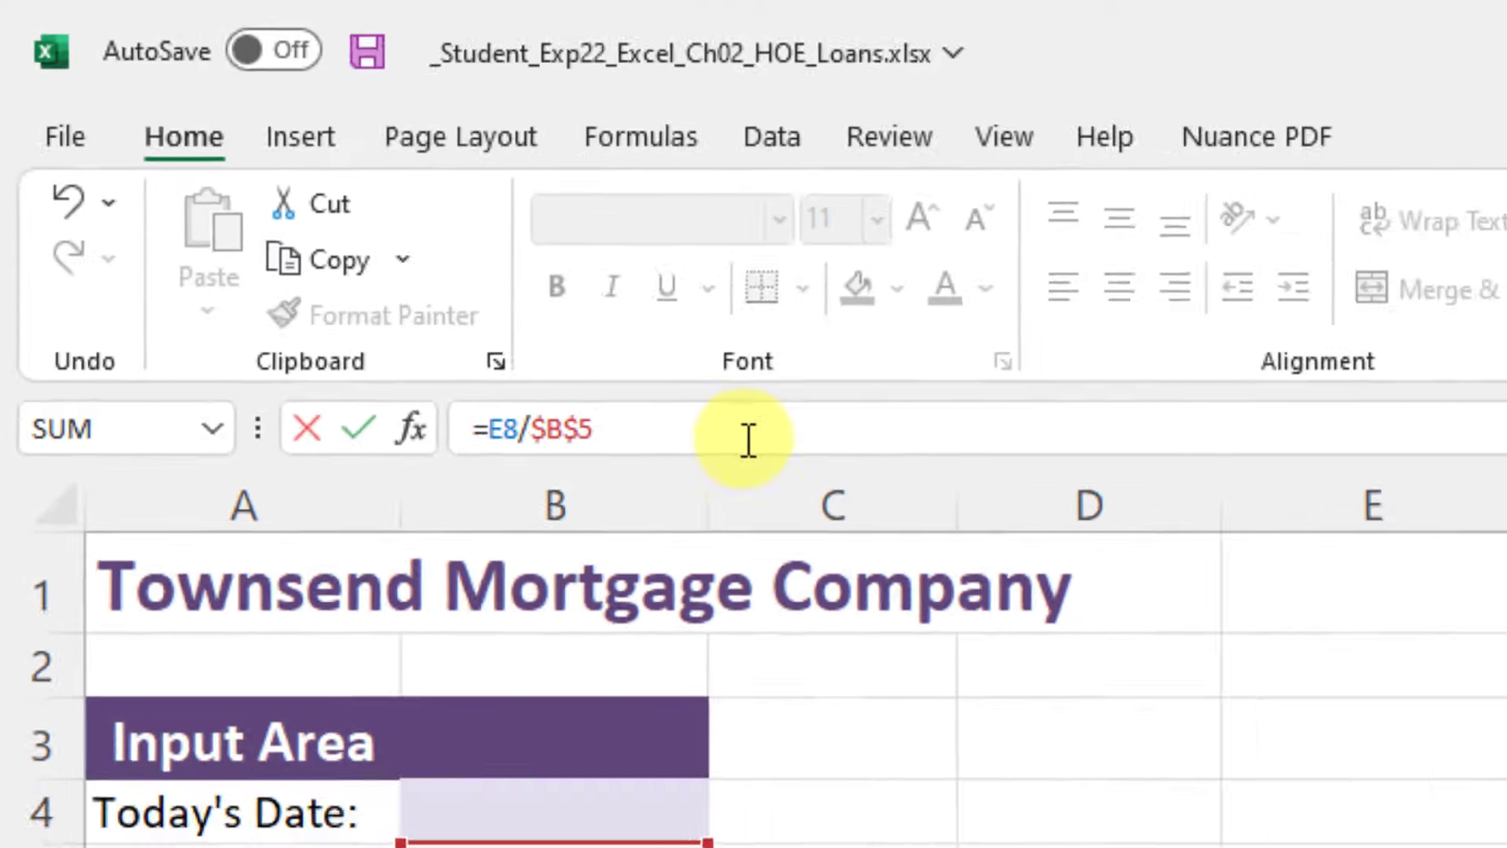
{"action": "key", "text": "Return"}
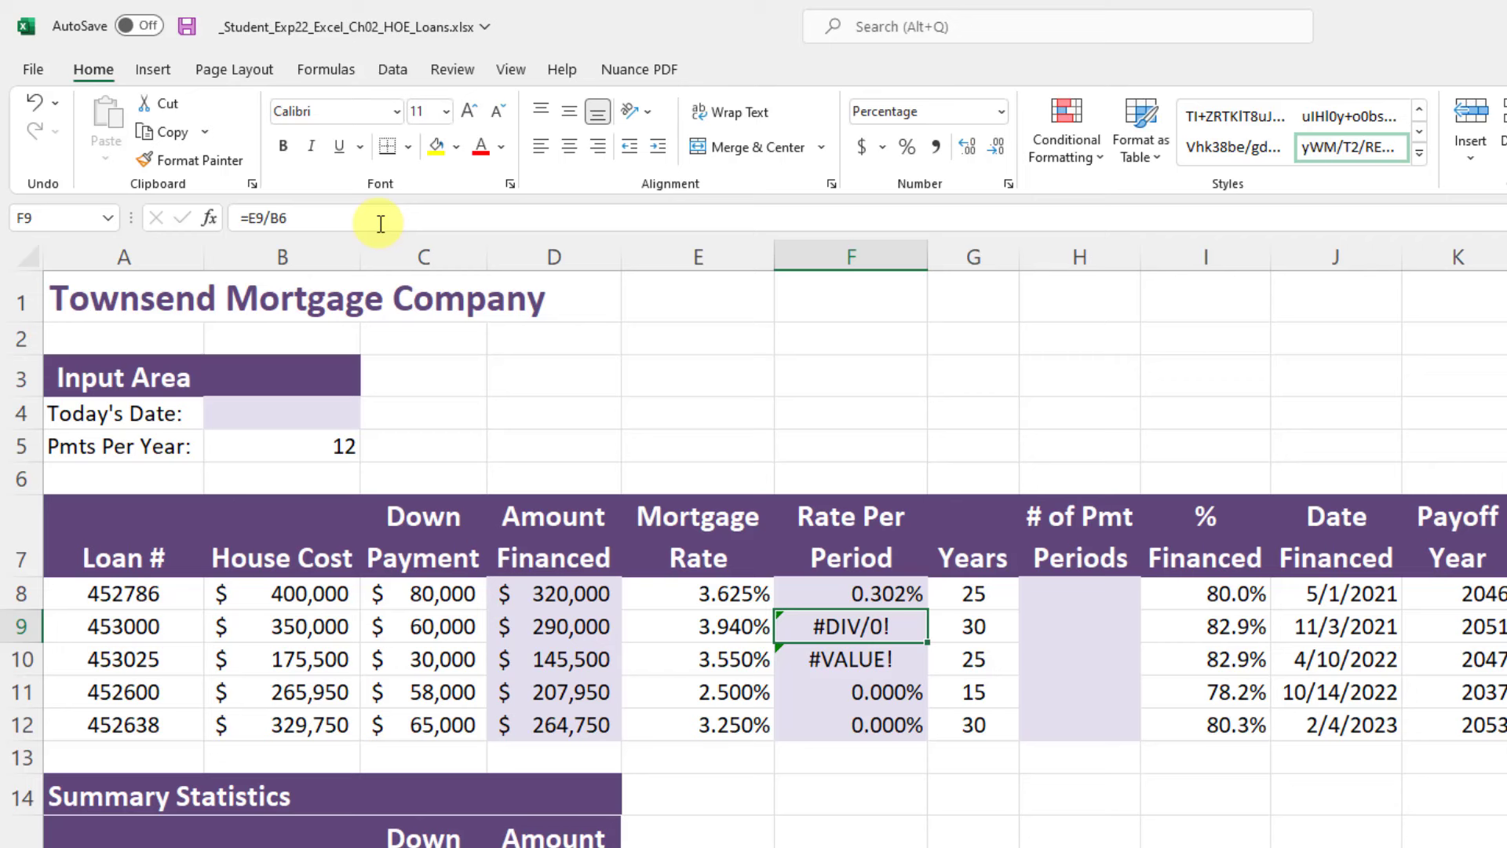
Step: Fill F8's rate formula down to F12, giving 0.302%, 0.328%, 0.296%, 0.208% and 0.271%
{"action": "left_click", "coordinate": [891, 594]}
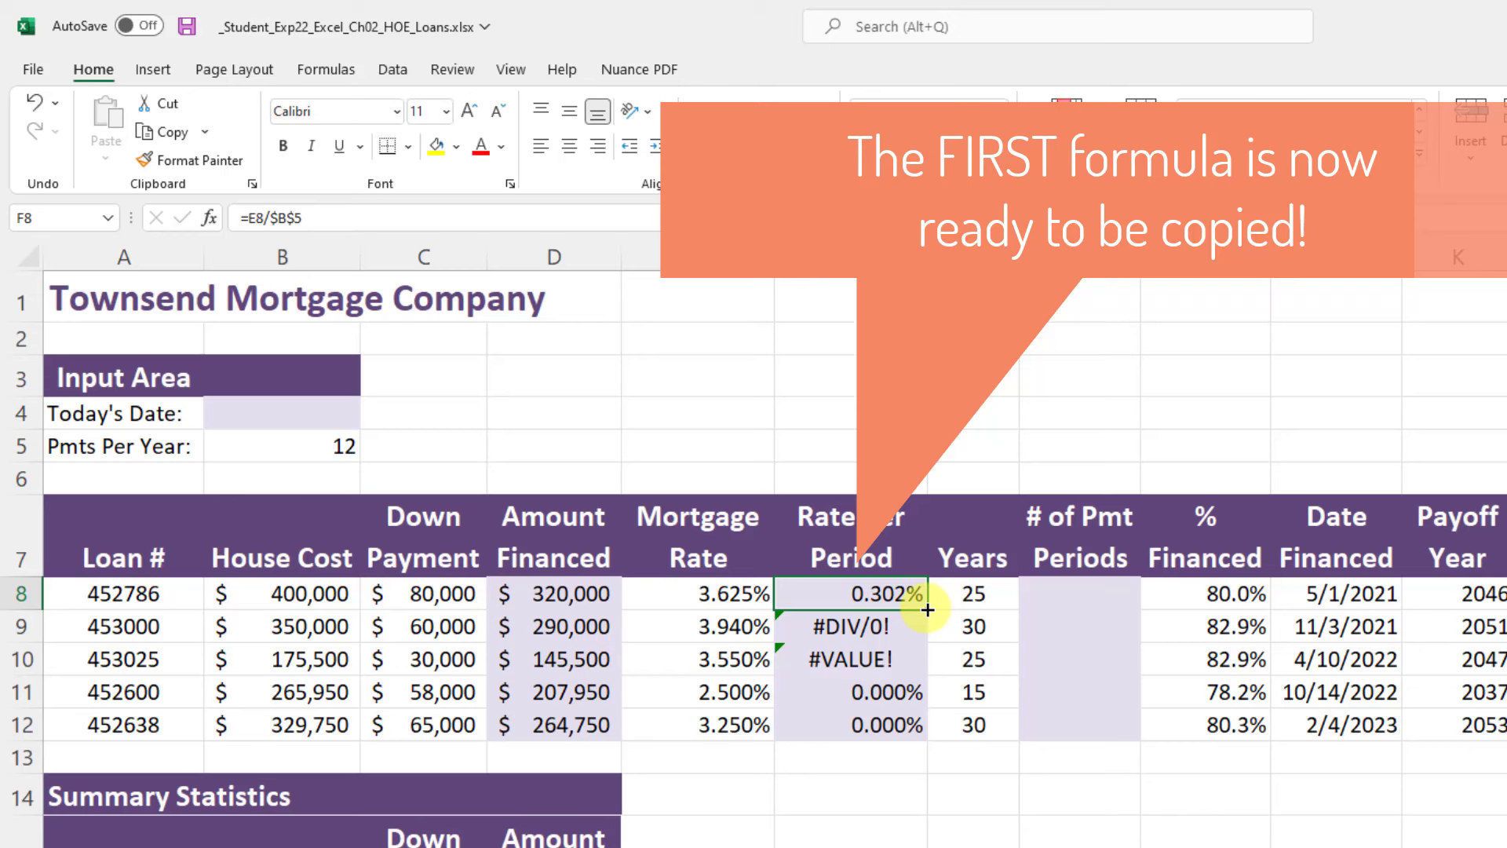
{"action": "left_click_drag", "start_coordinate": [928, 610], "coordinate": [925, 745]}
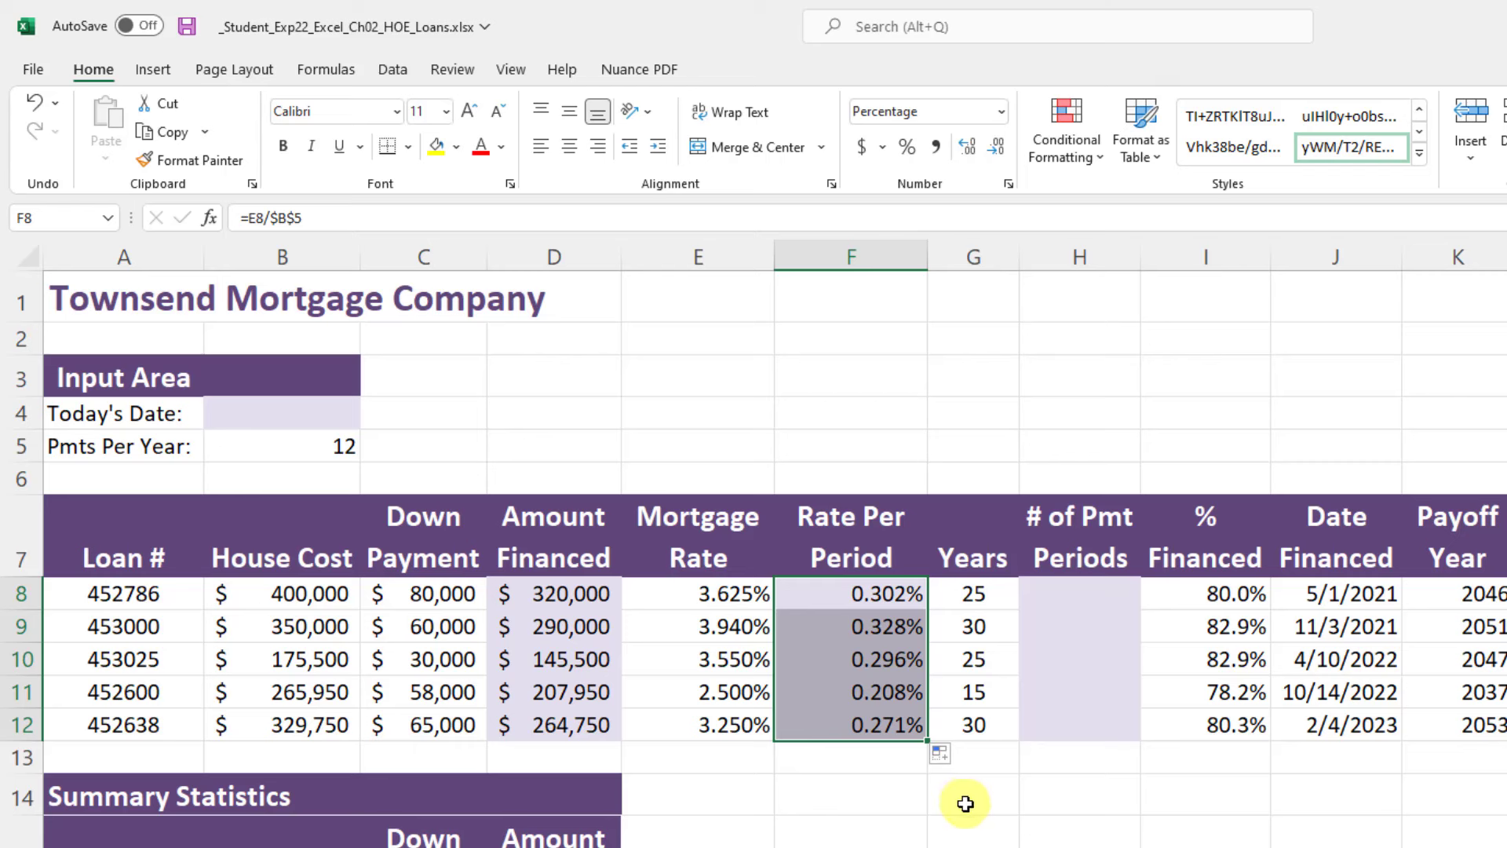
{"action": "left_click", "coordinate": [883, 630]}
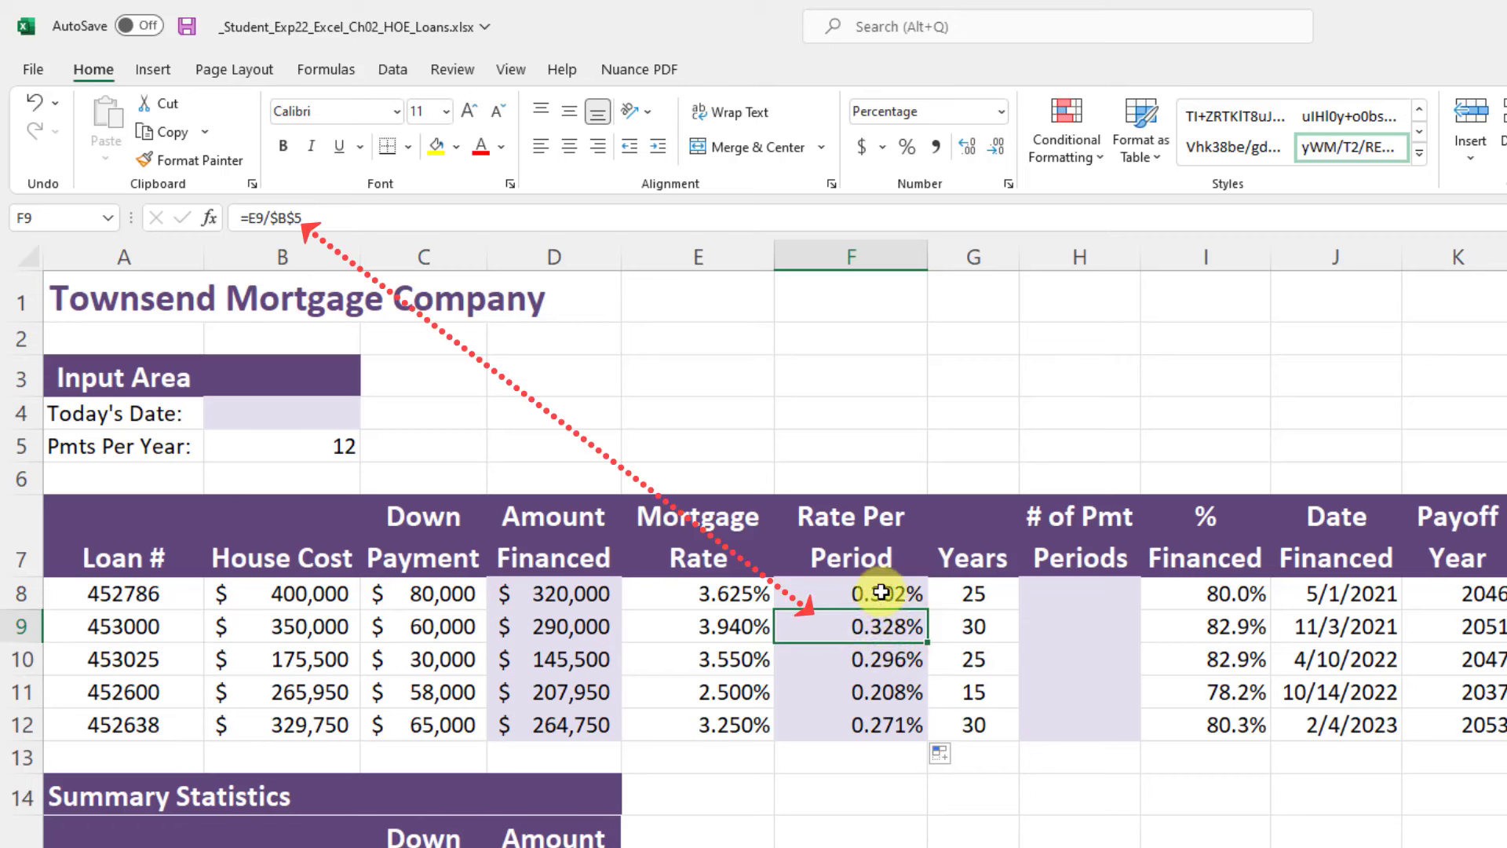
{"action": "left_click", "coordinate": [881, 592]}
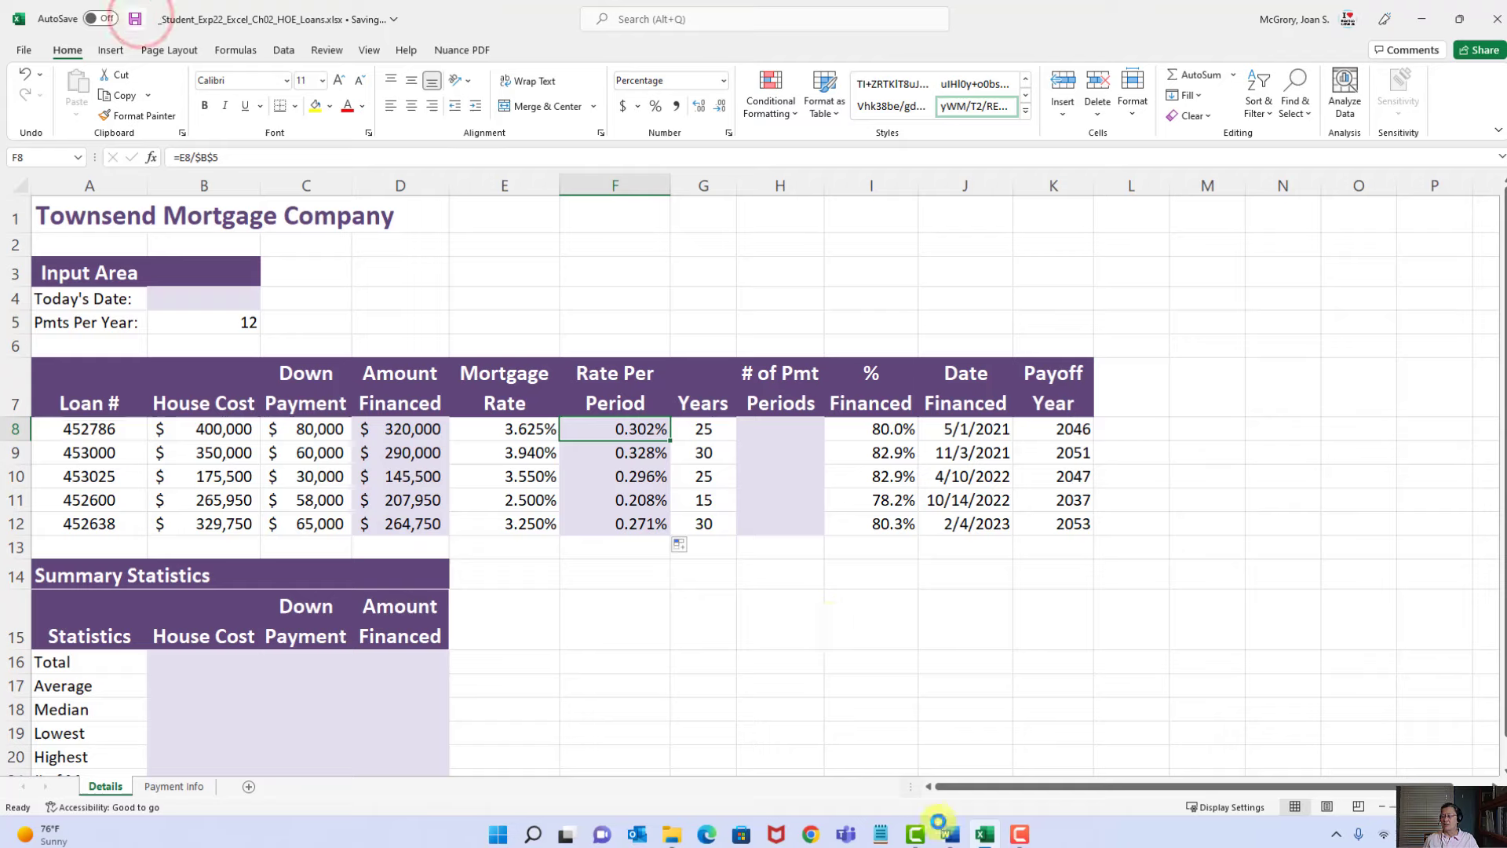
{"action": "left_click", "coordinate": [967, 833]}
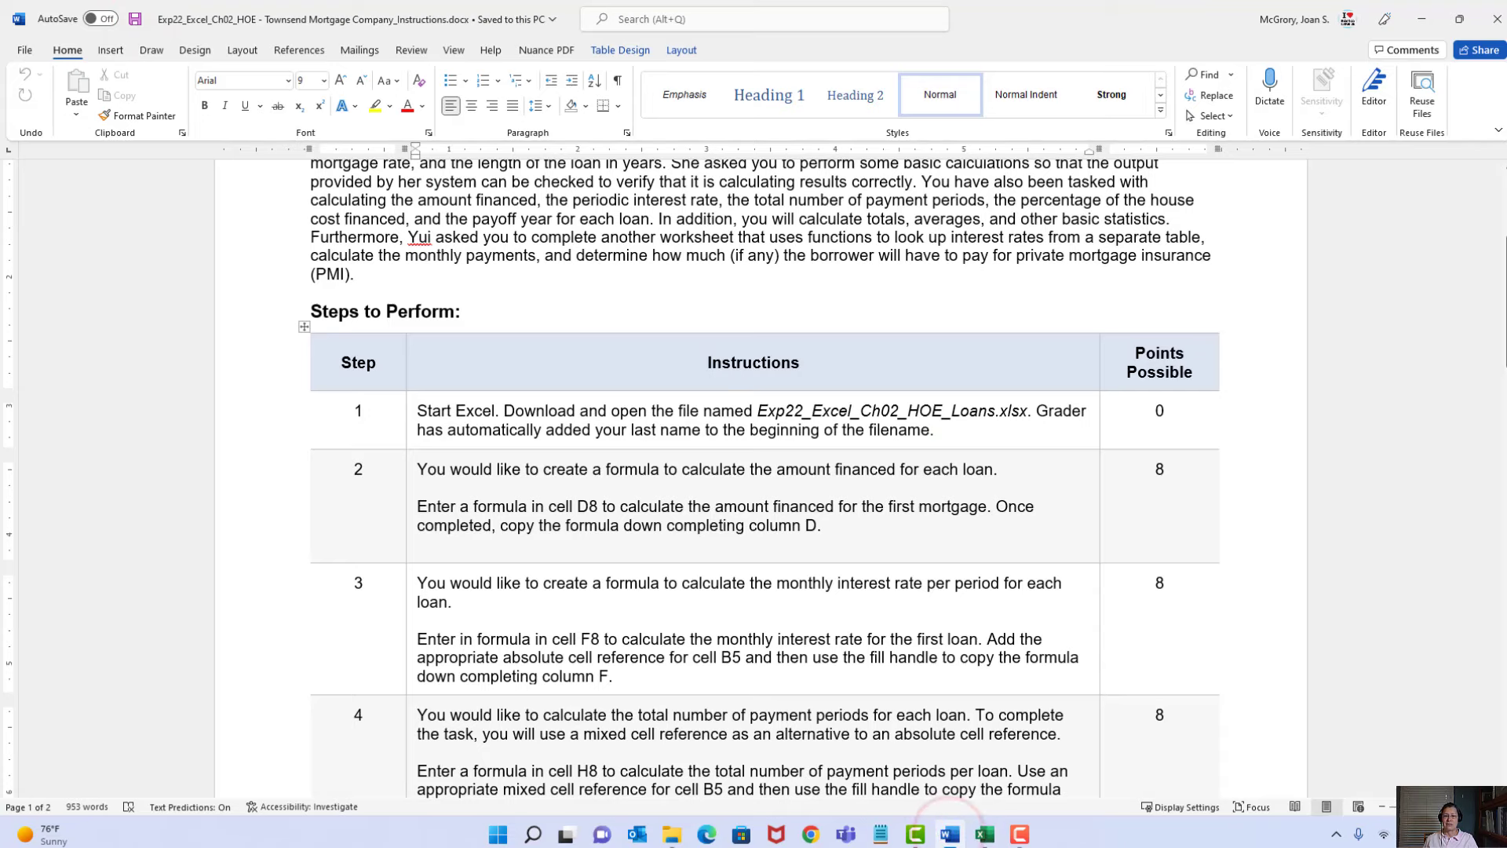
{"action": "scroll", "coordinate": [689, 563], "scroll_direction": "down", "scroll_amount": 5}
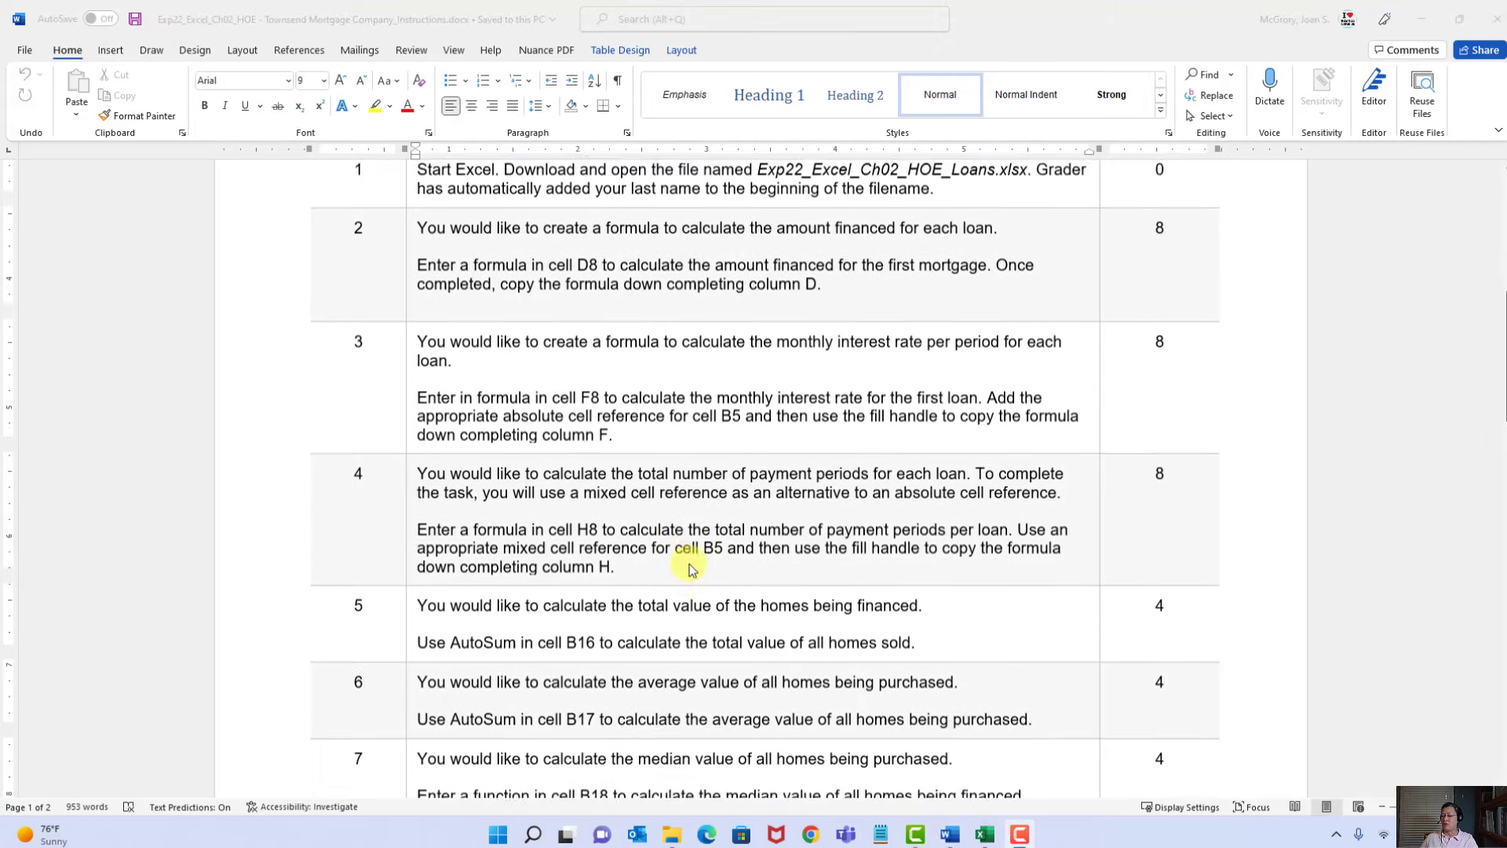
{"action": "scroll", "coordinate": [690, 563], "scroll_direction": "down", "scroll_amount": 1}
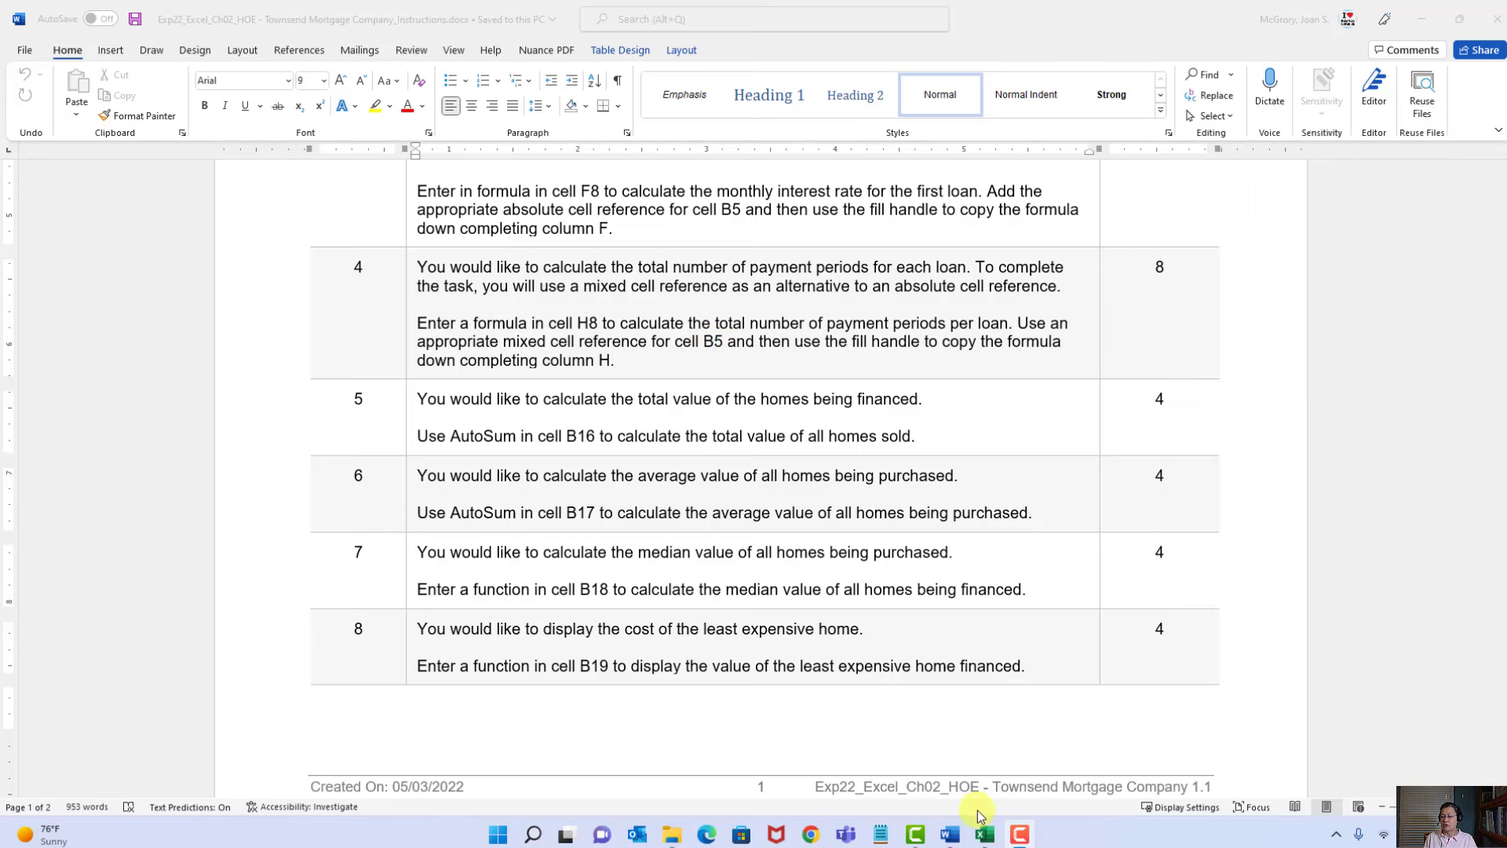
{"action": "left_click", "coordinate": [986, 839]}
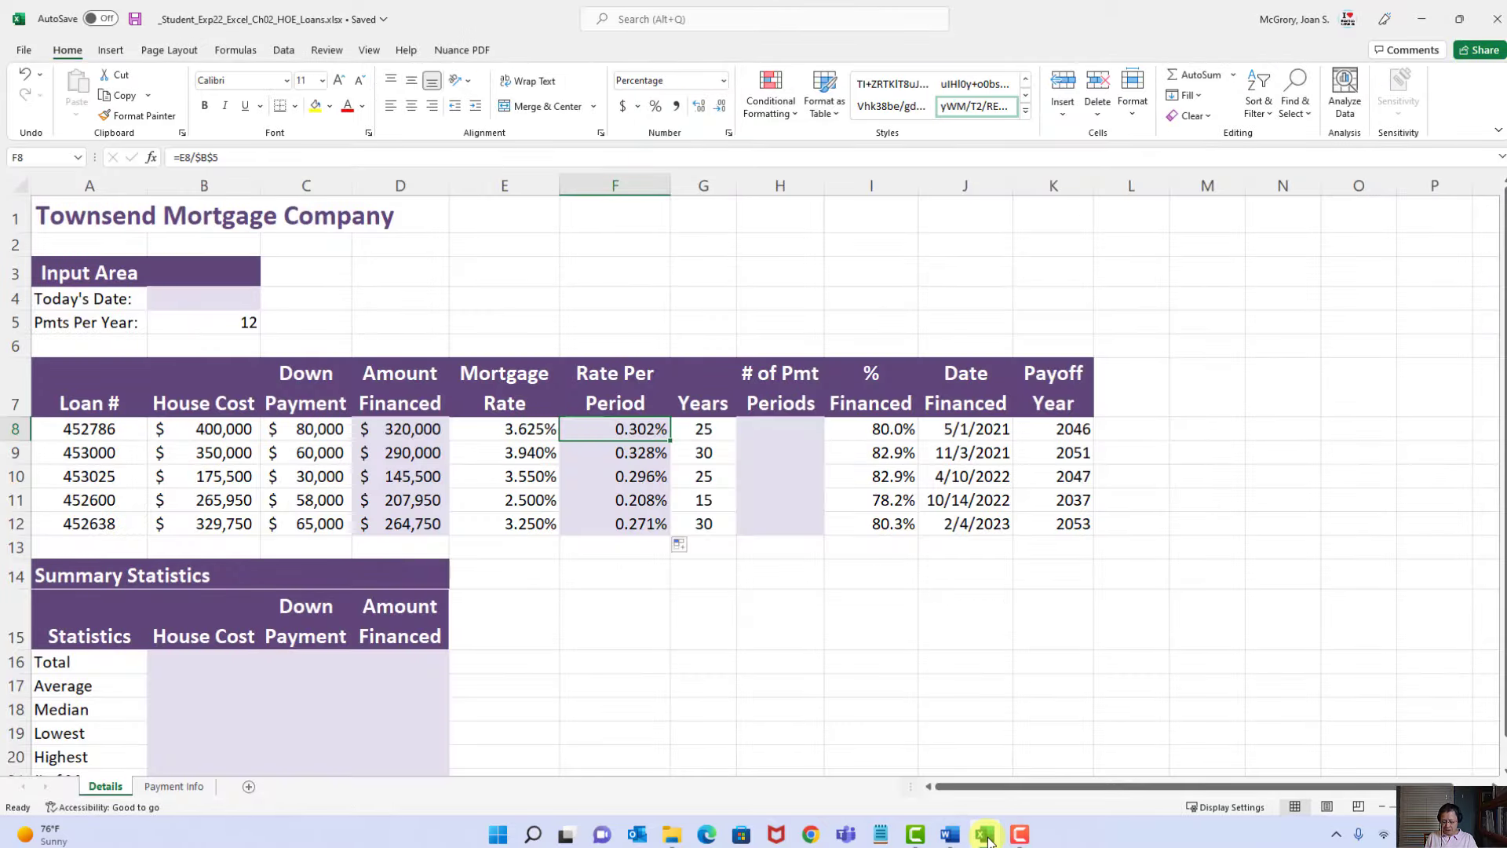
Step: Enter =G8*B$5 in H8 to get 300 payment periods for the first loan
{"action": "left_click", "coordinate": [782, 427]}
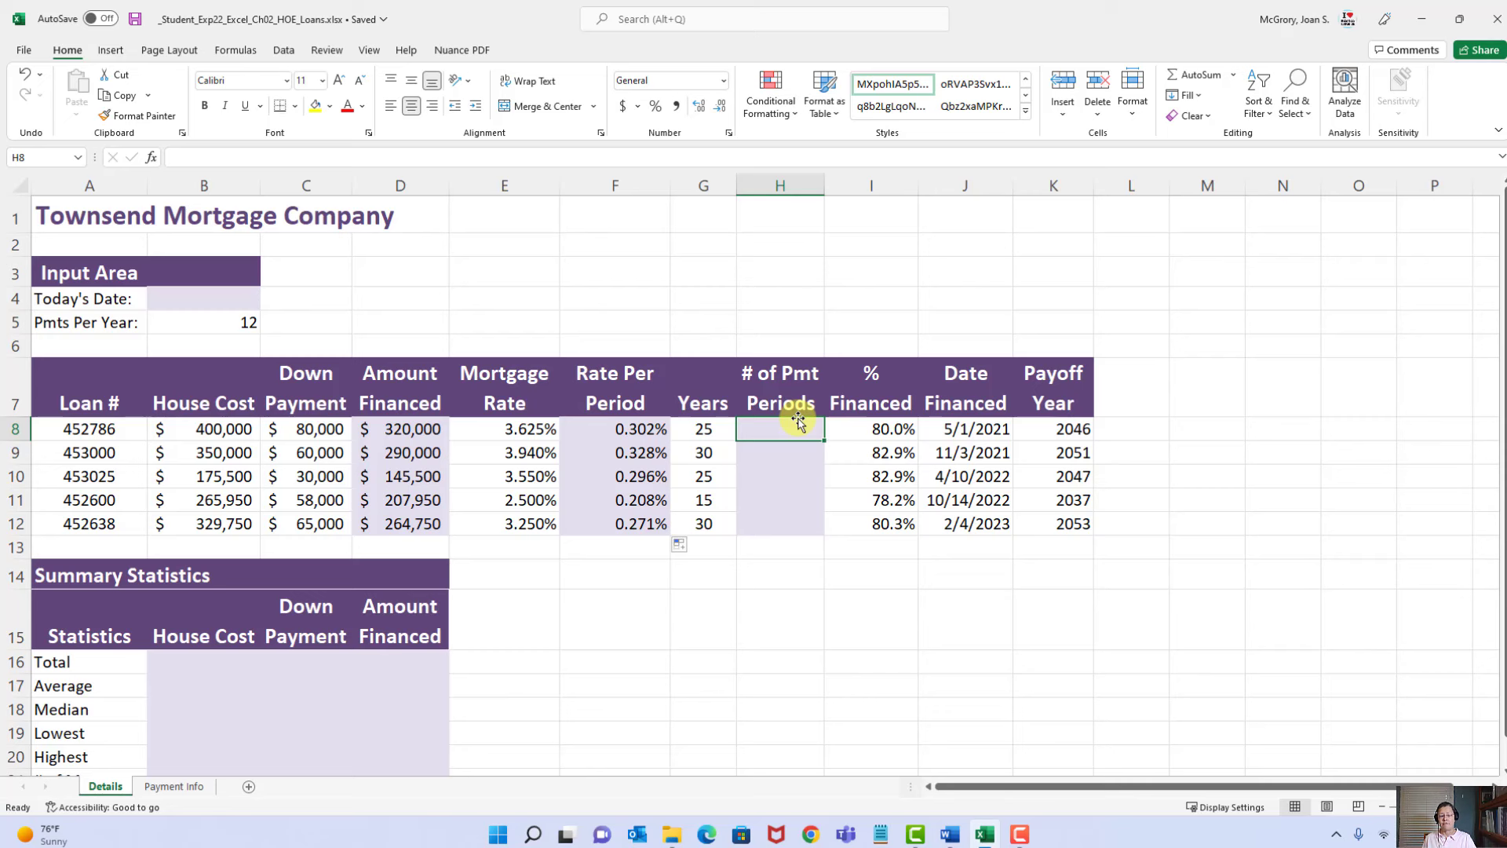
{"action": "type", "text": "="}
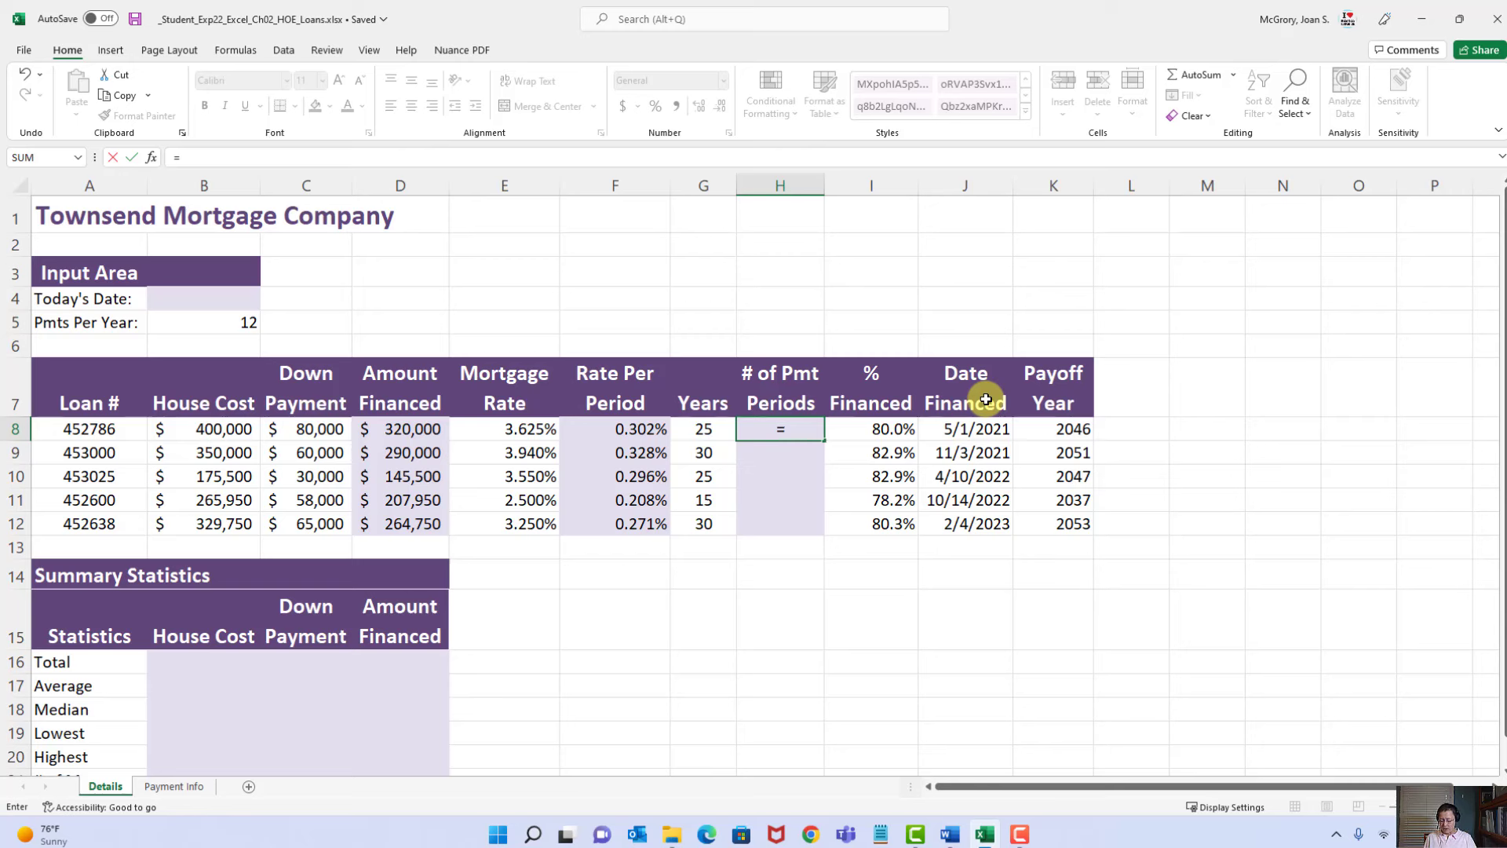
{"action": "left_click", "coordinate": [712, 430]}
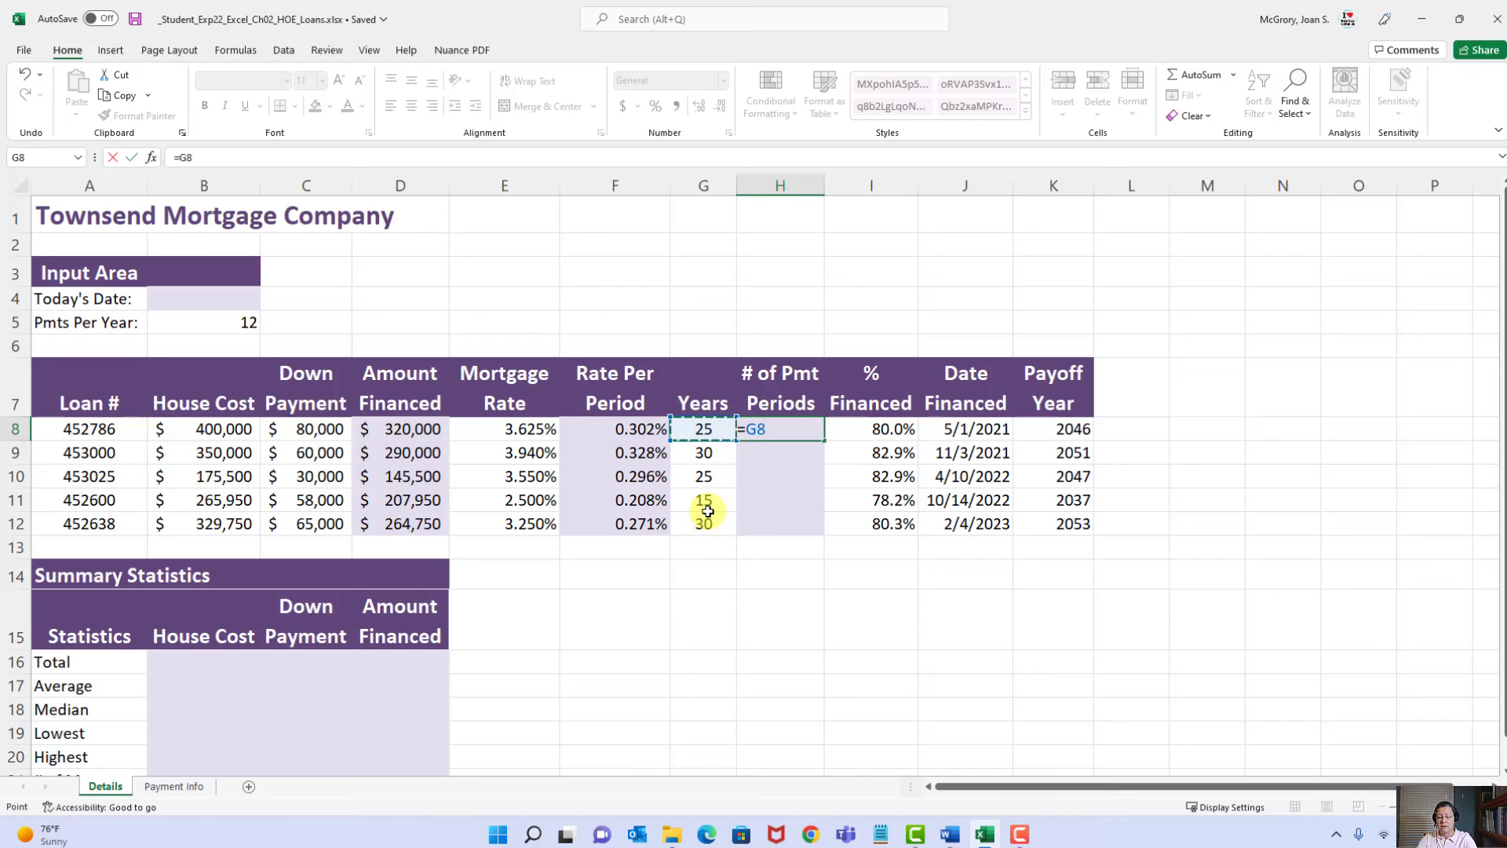
{"action": "type", "text": "*"}
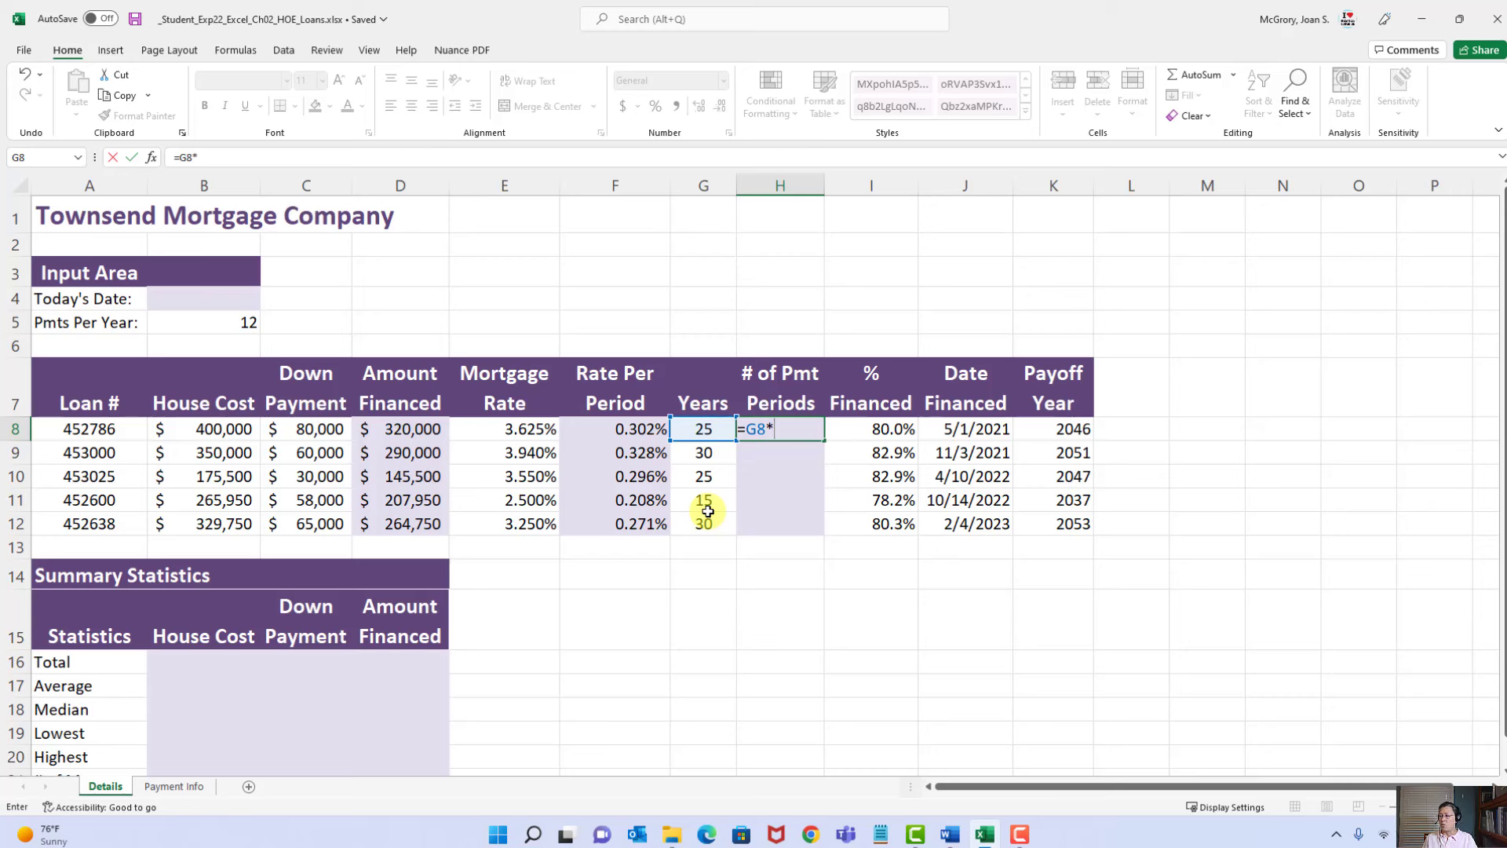
{"action": "left_click", "coordinate": [245, 321]}
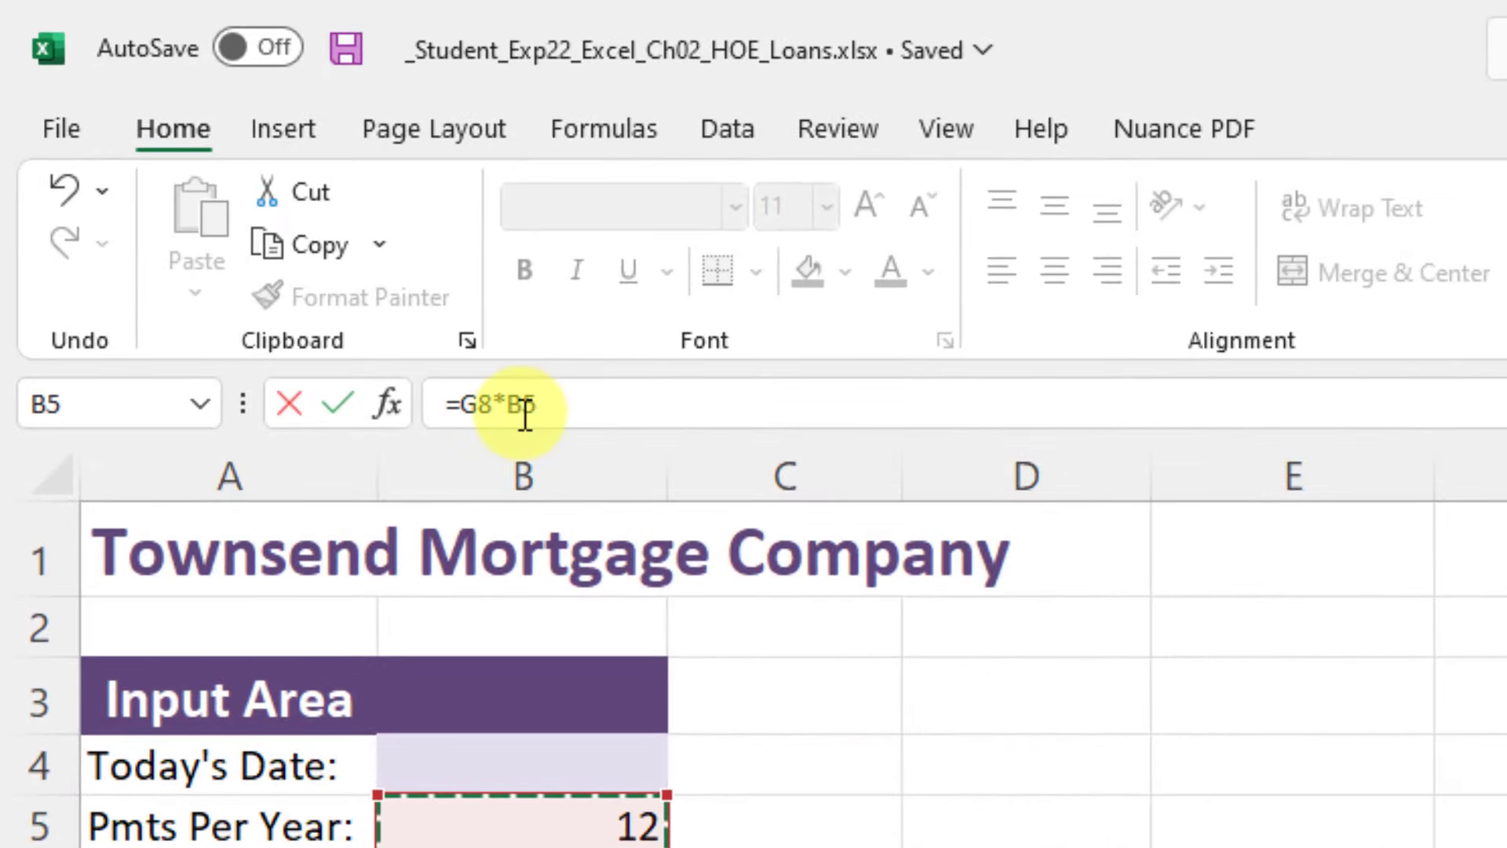
{"action": "left_click", "coordinate": [522, 404]}
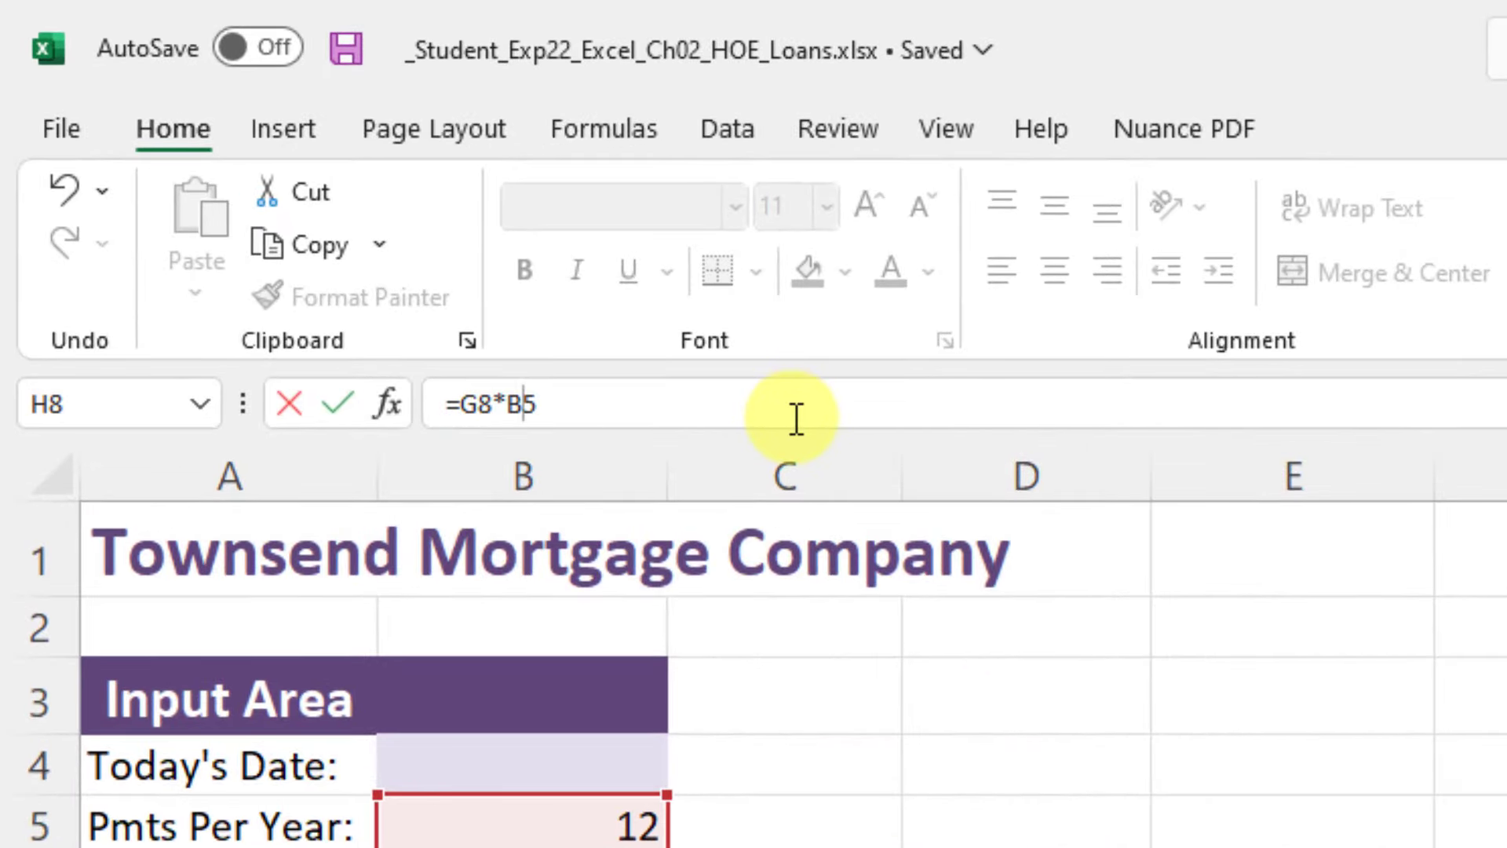
{"action": "type", "text": "$"}
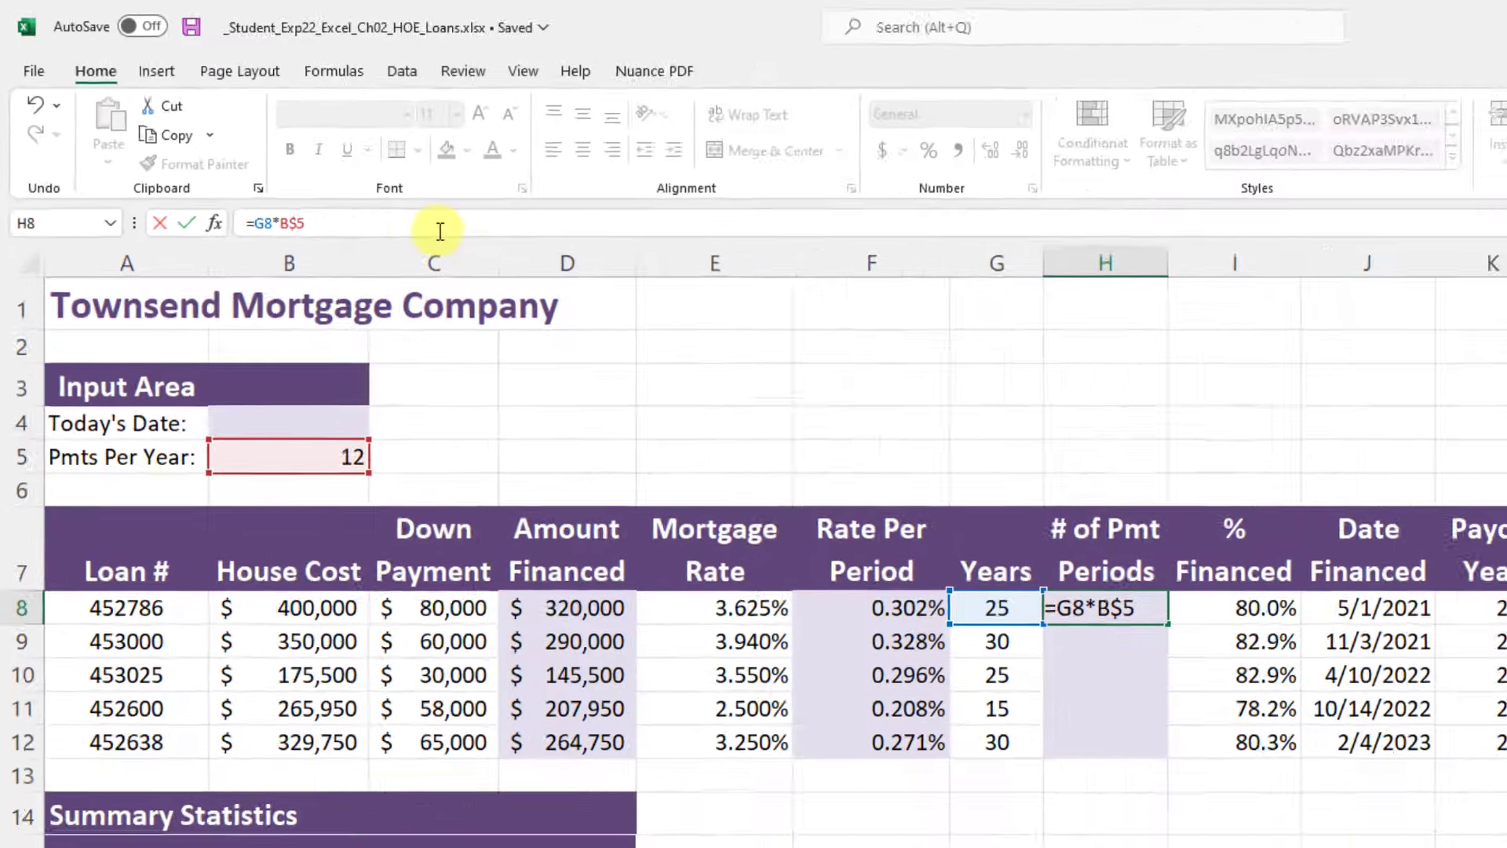
{"action": "key", "text": "Return"}
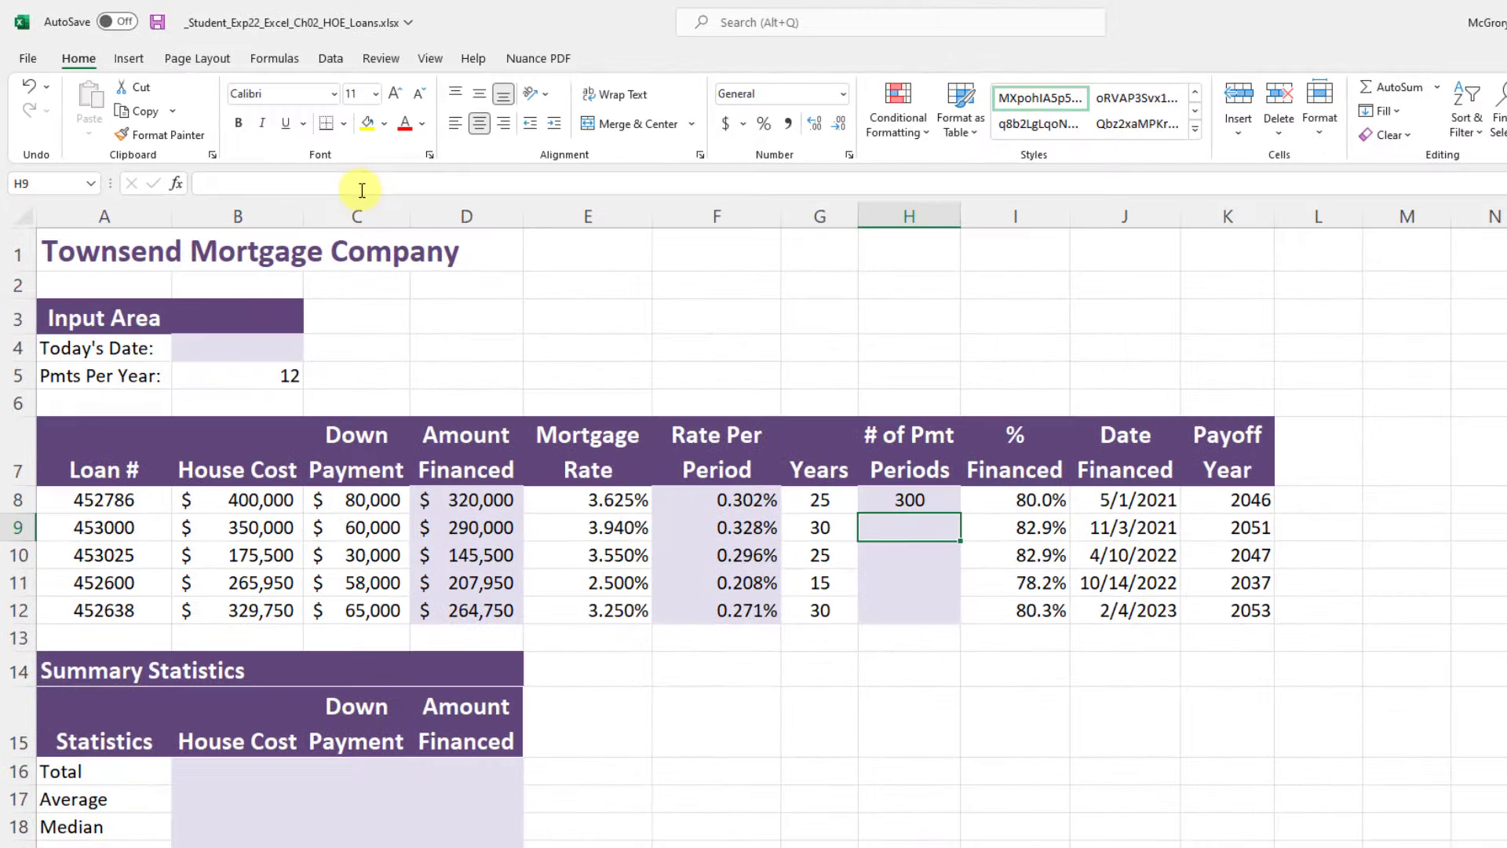
Step: Copy H8's =G8*B$5 down through H12, check each loan's copy, and save the workbook
{"action": "left_click", "coordinate": [913, 501]}
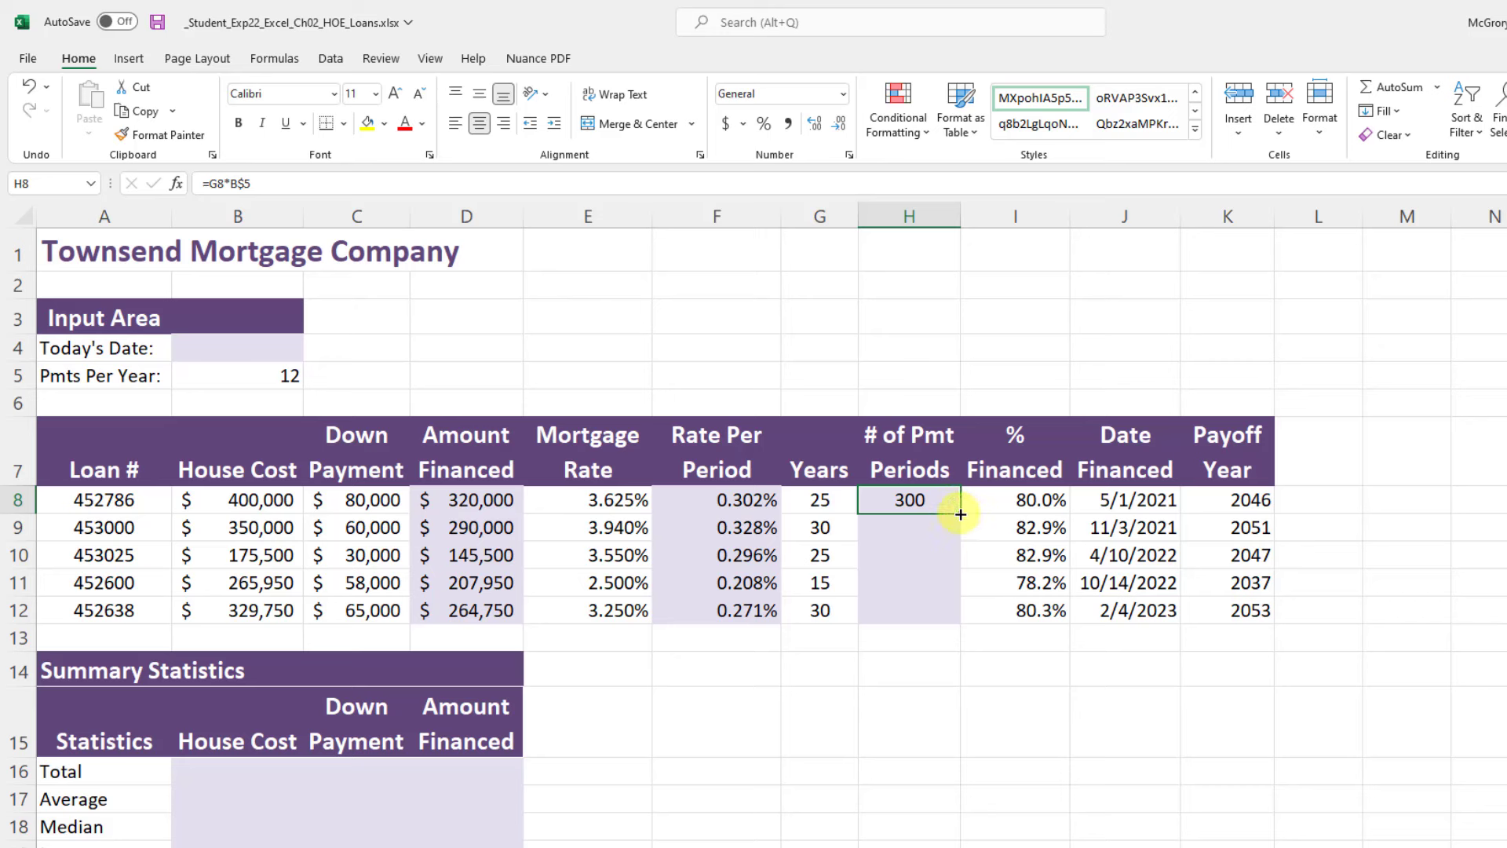
{"action": "left_click_drag", "start_coordinate": [960, 513], "coordinate": [963, 620]}
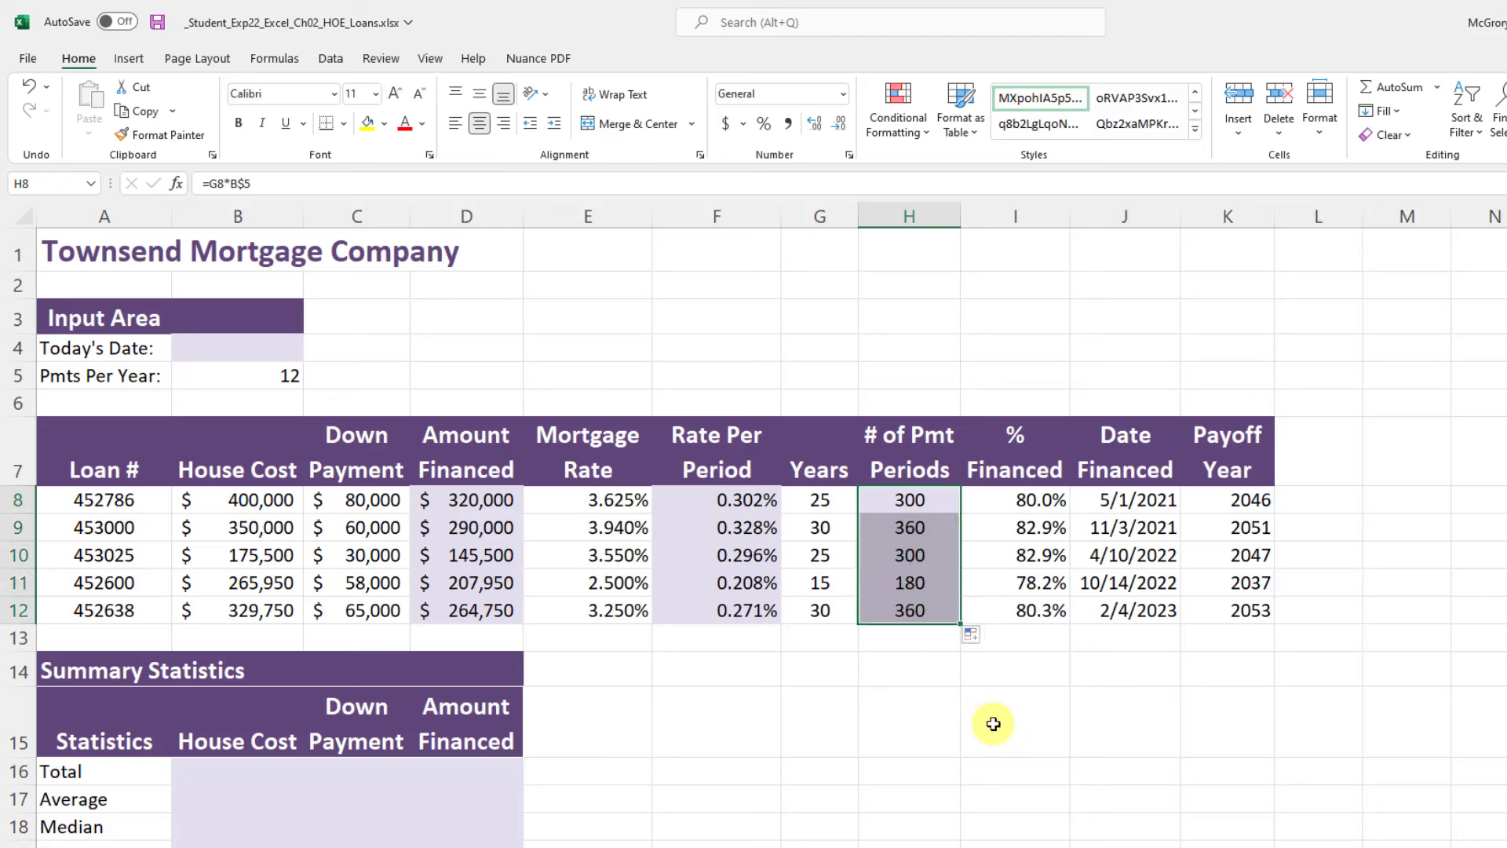
{"action": "left_click", "coordinate": [928, 530]}
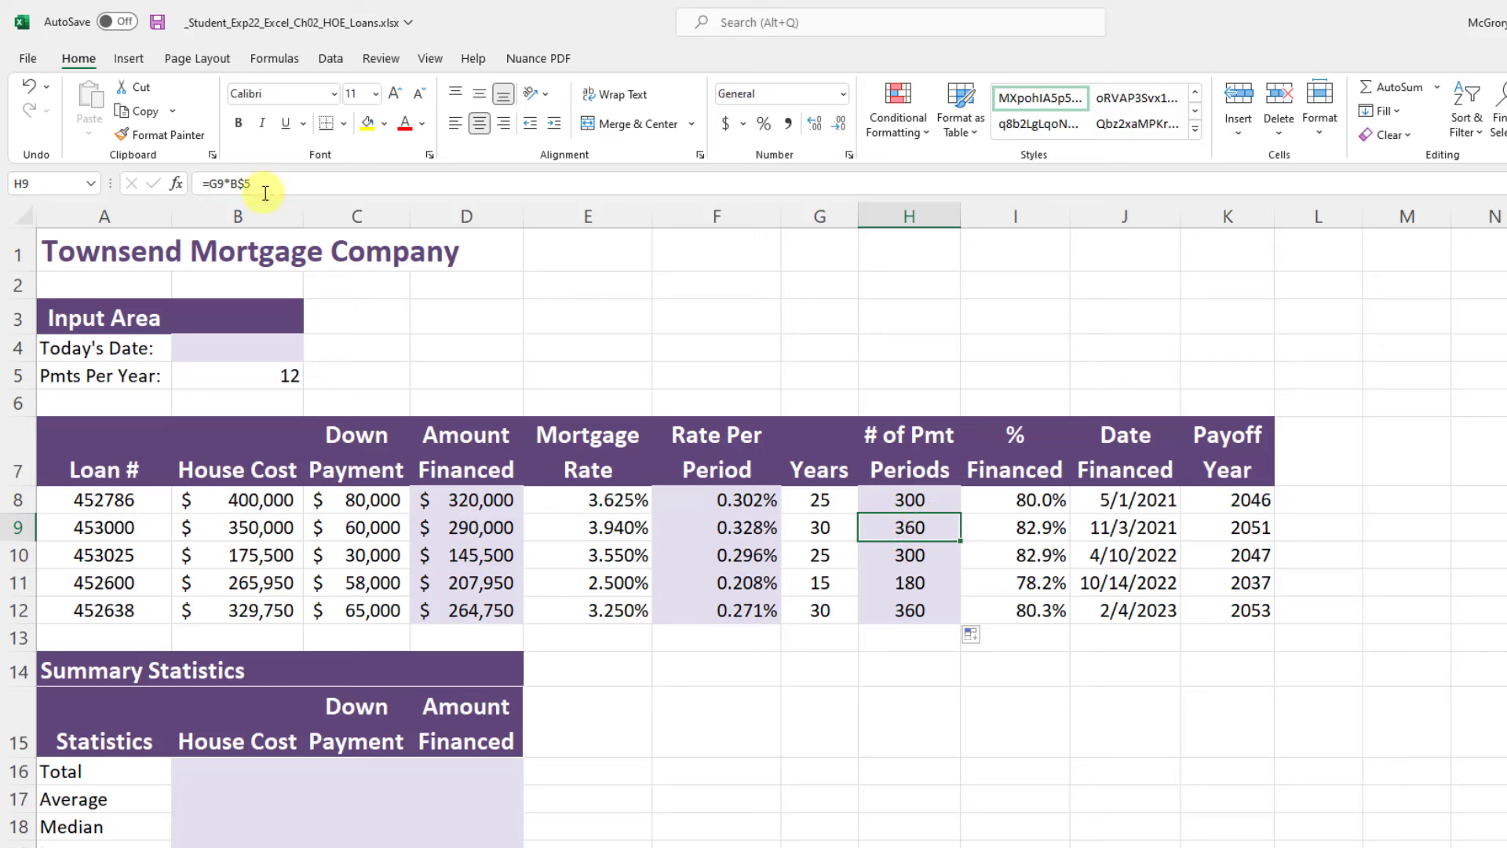
{"action": "left_click", "coordinate": [932, 557]}
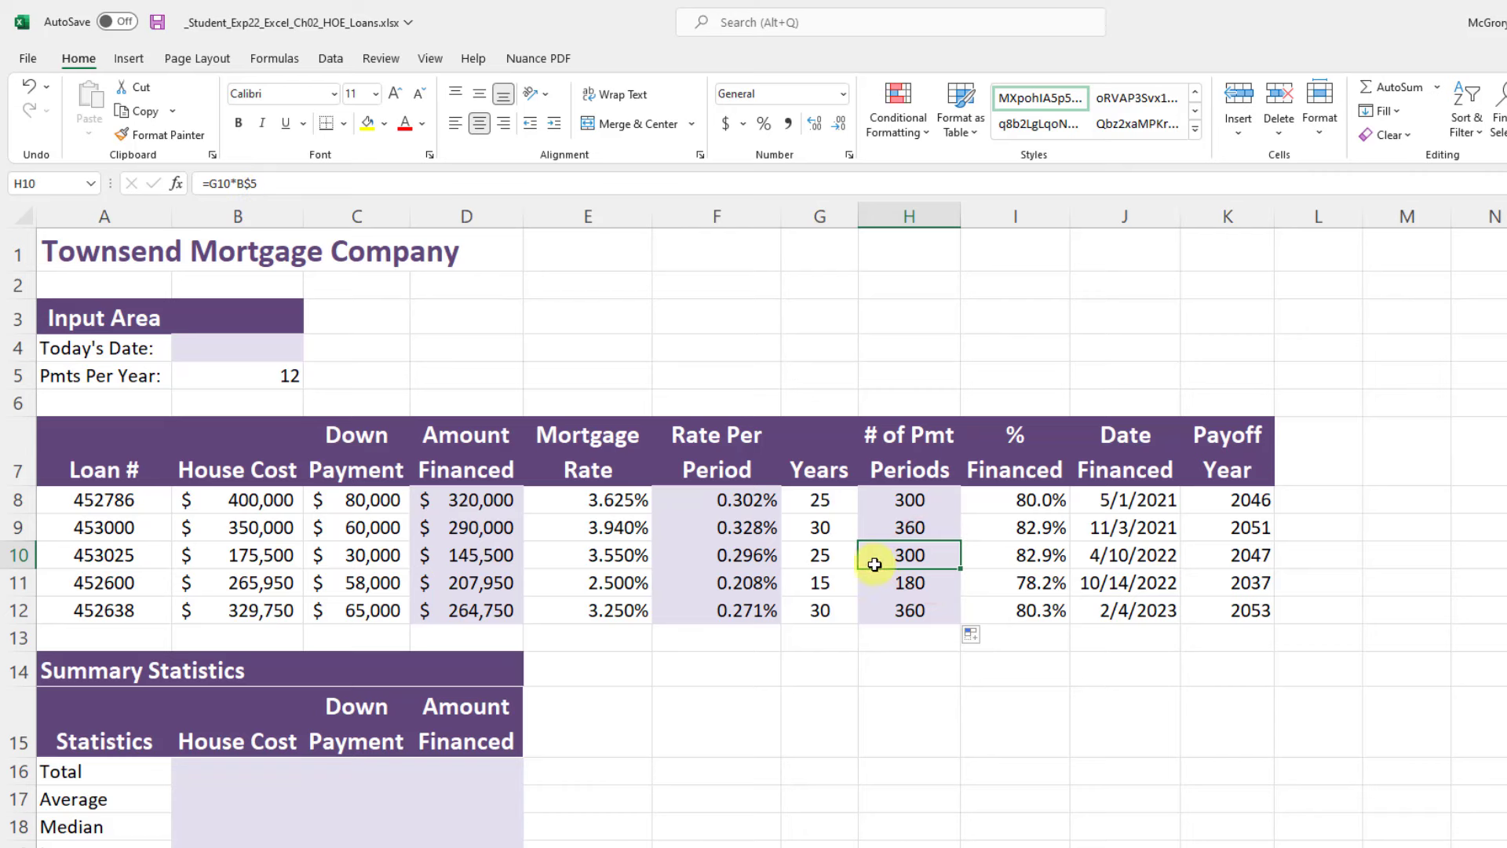
{"action": "left_click", "coordinate": [903, 584]}
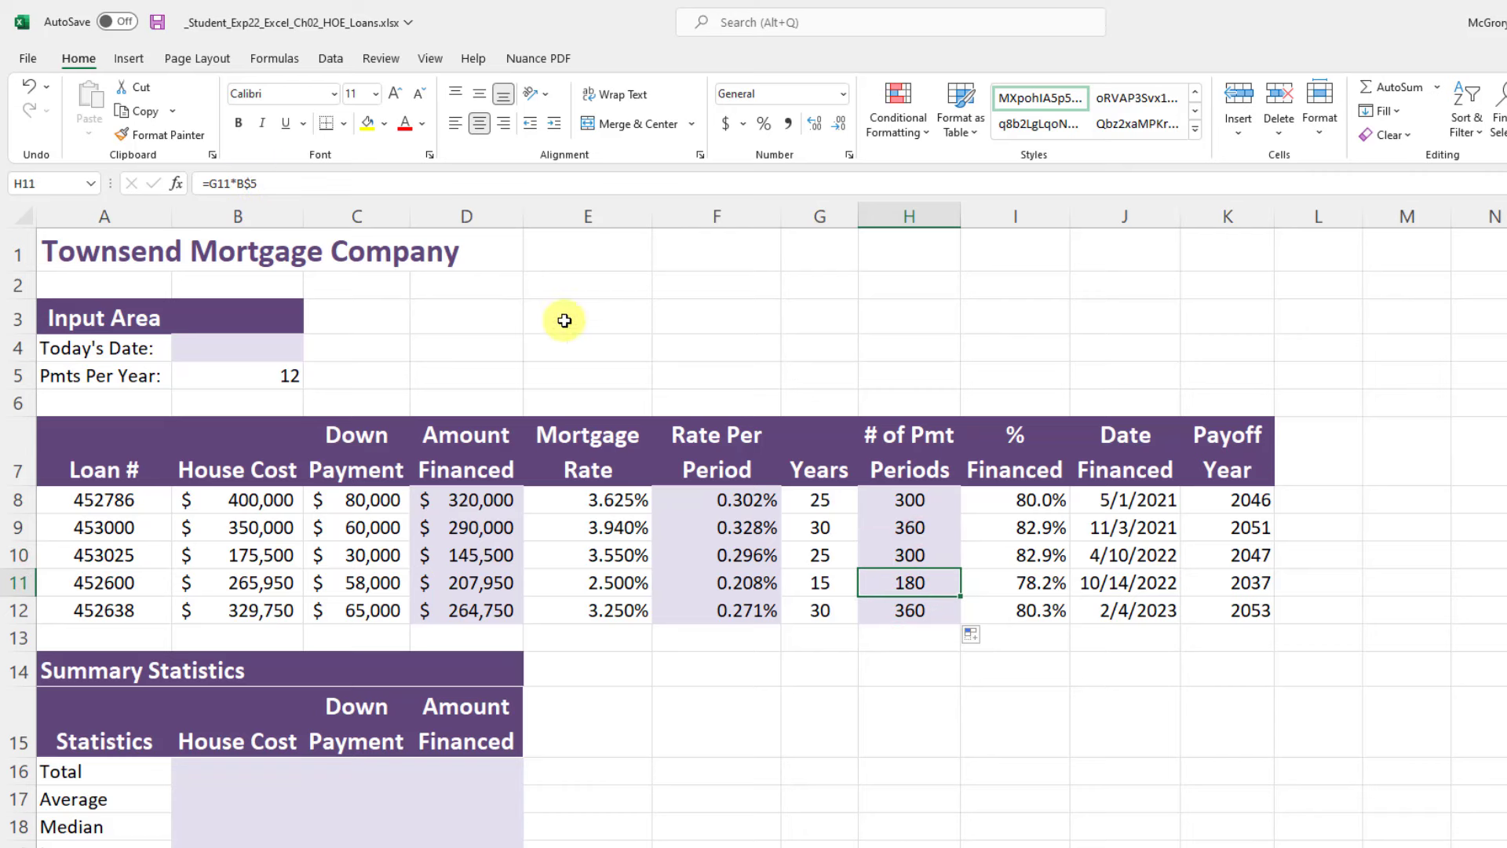
{"action": "left_click", "coordinate": [908, 614]}
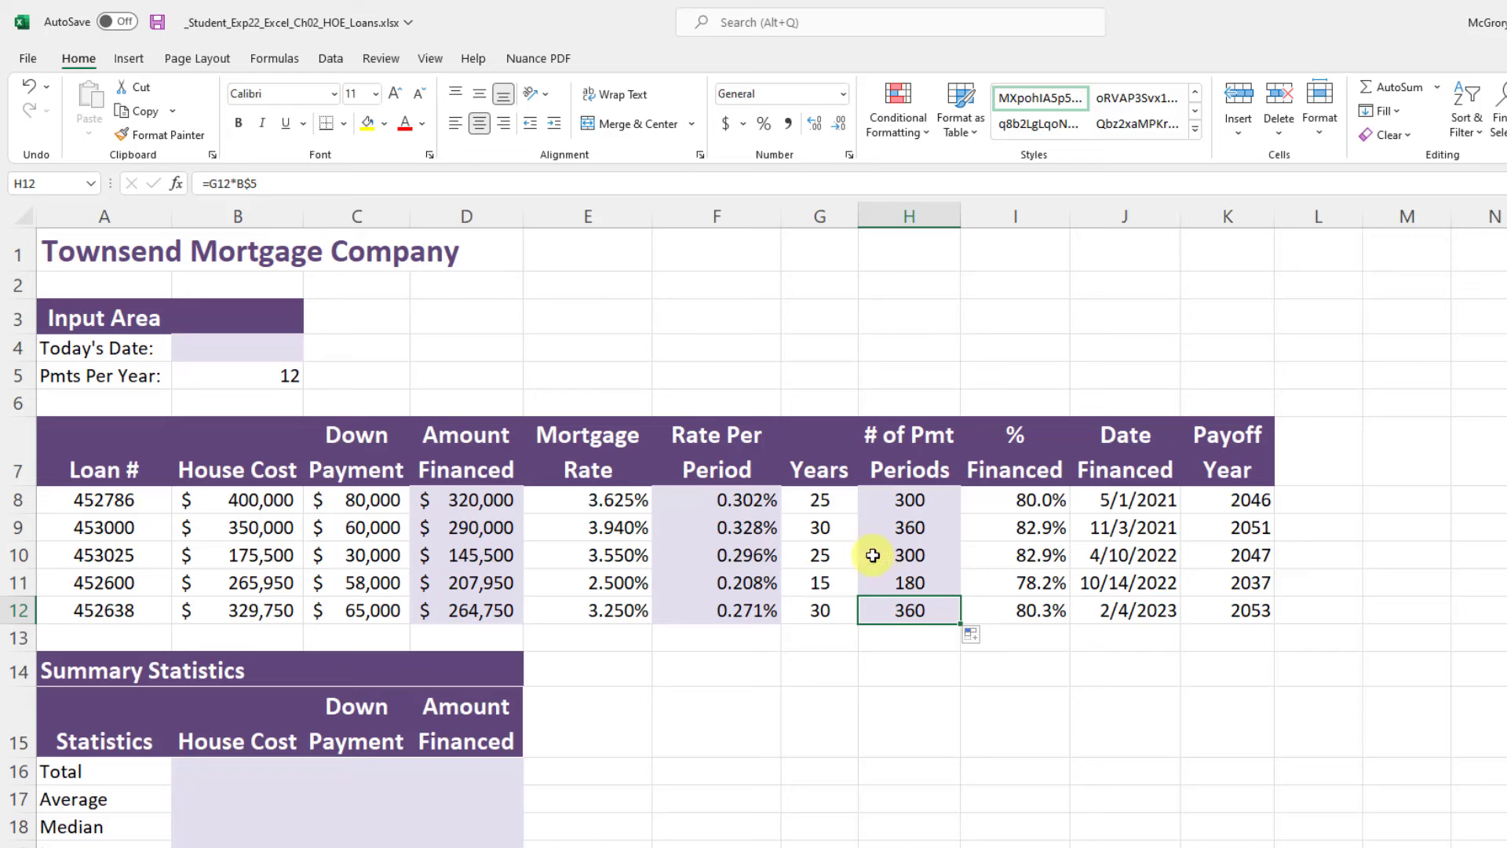
{"action": "left_click", "coordinate": [159, 23]}
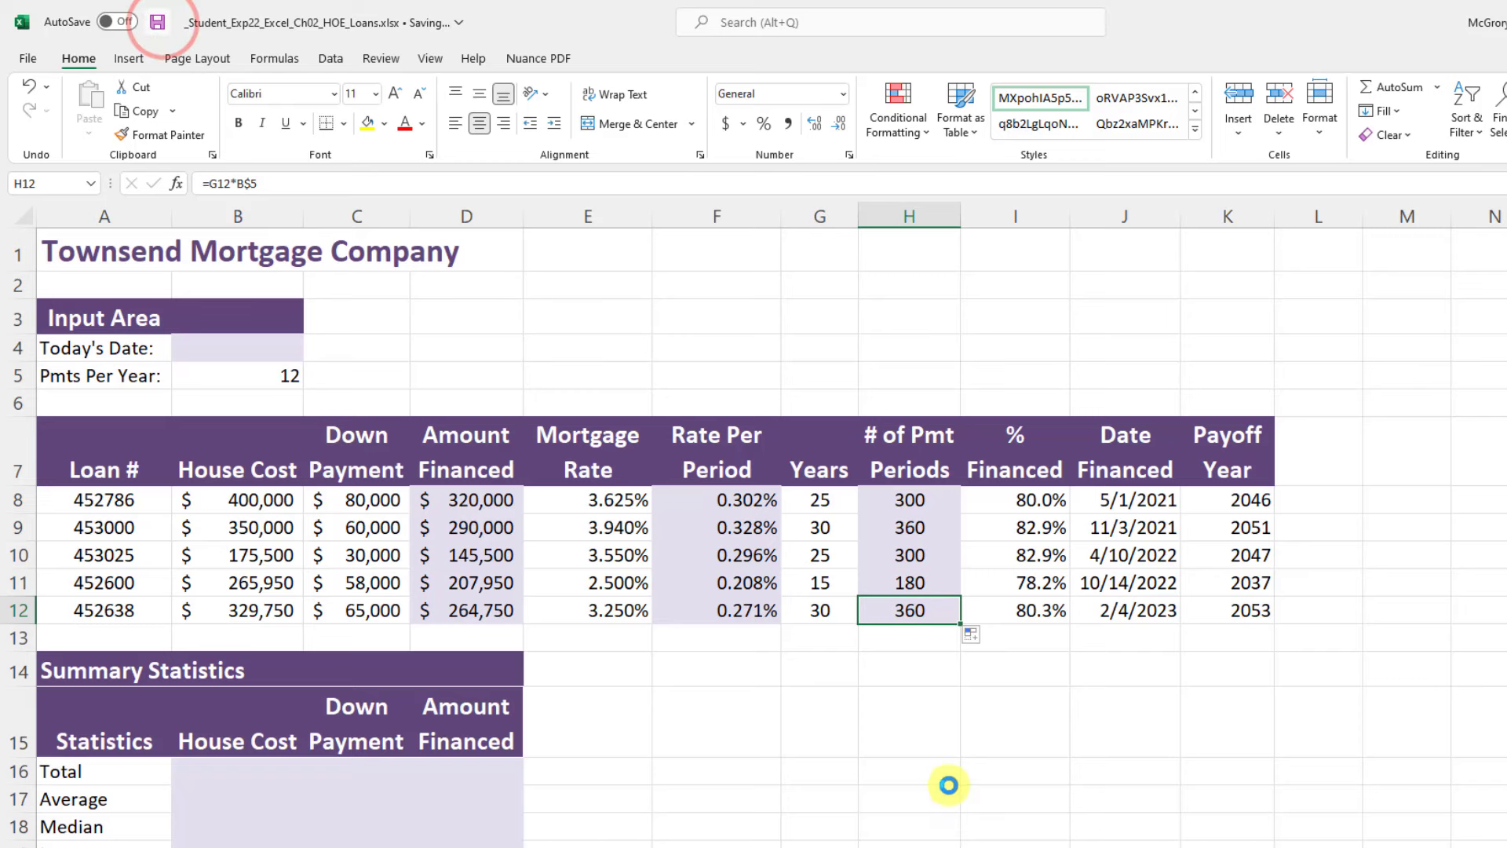
{"action": "key", "text": "alt+Tab"}
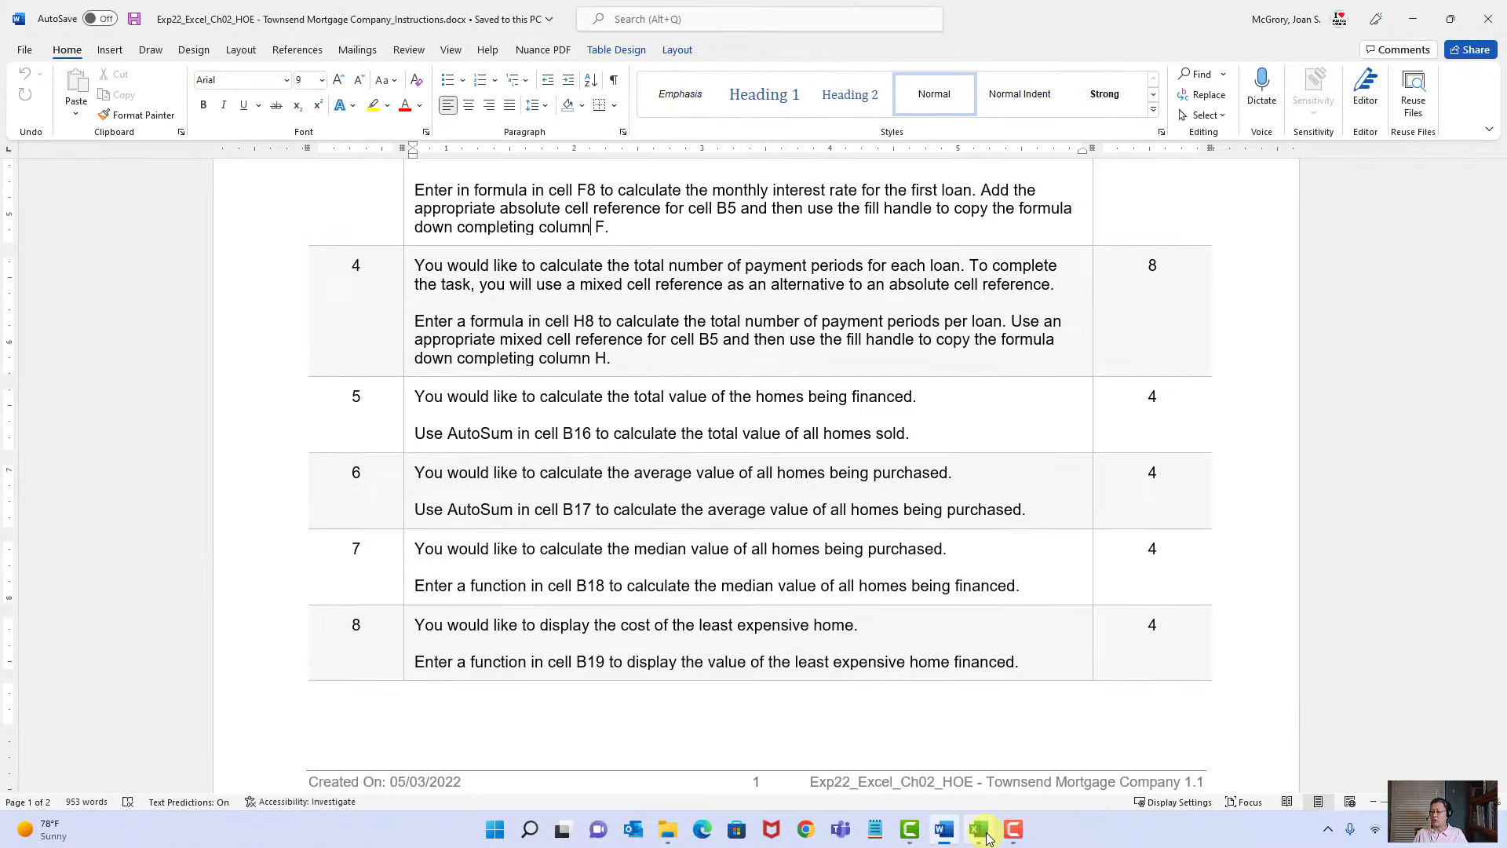
Step: Switch from the Word instructions back to the Townsend Mortgage loans workbook in Excel
{"action": "left_click", "coordinate": [982, 832]}
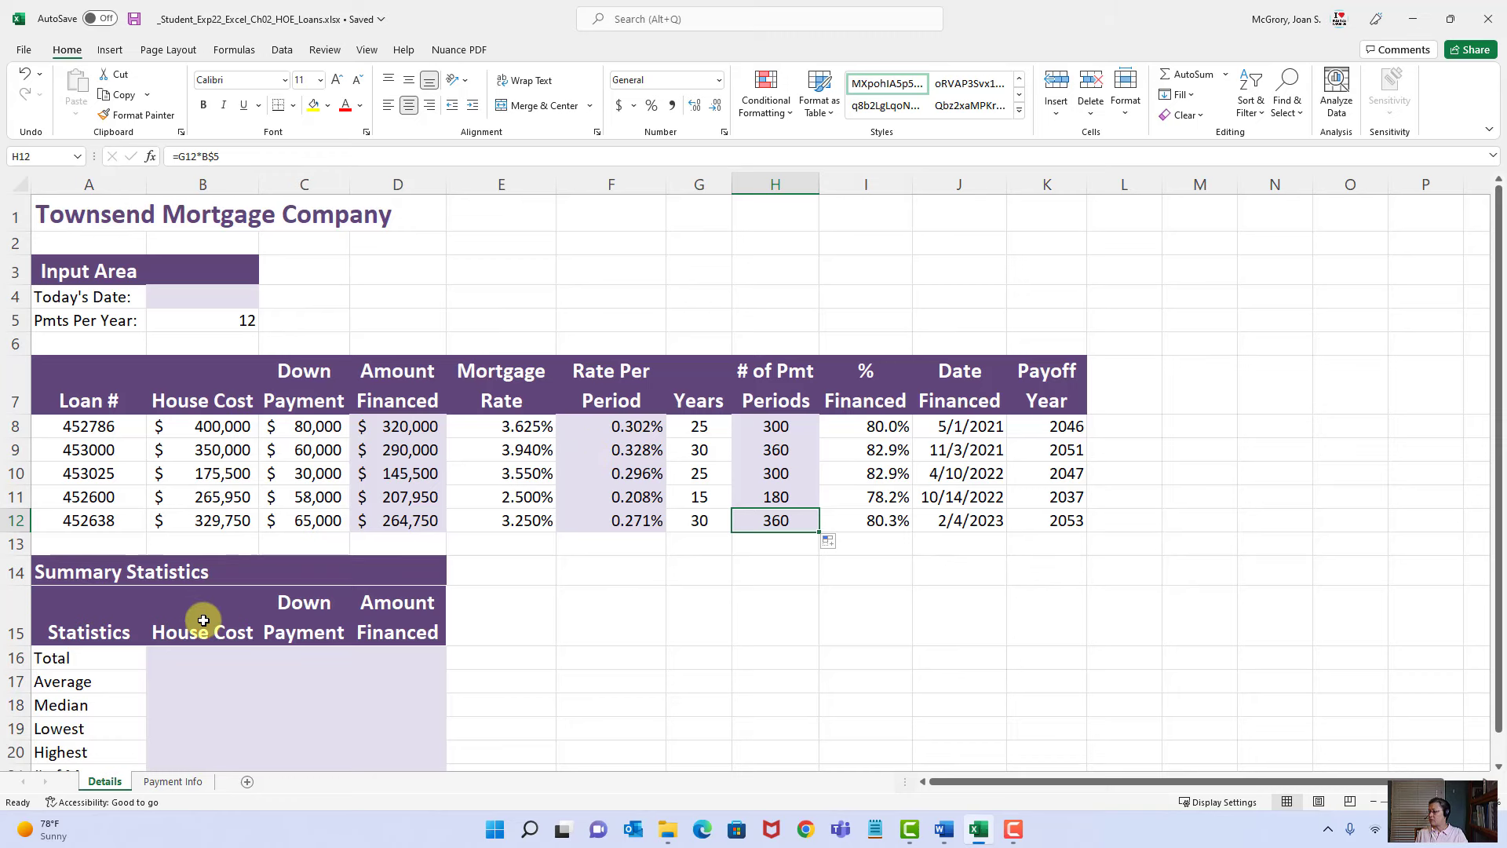
Step: AutoSum the house costs into B16 with =SUM(B8:B15), showing $1,521,200
{"action": "scroll", "coordinate": [201, 615], "scroll_direction": "down", "scroll_amount": 1}
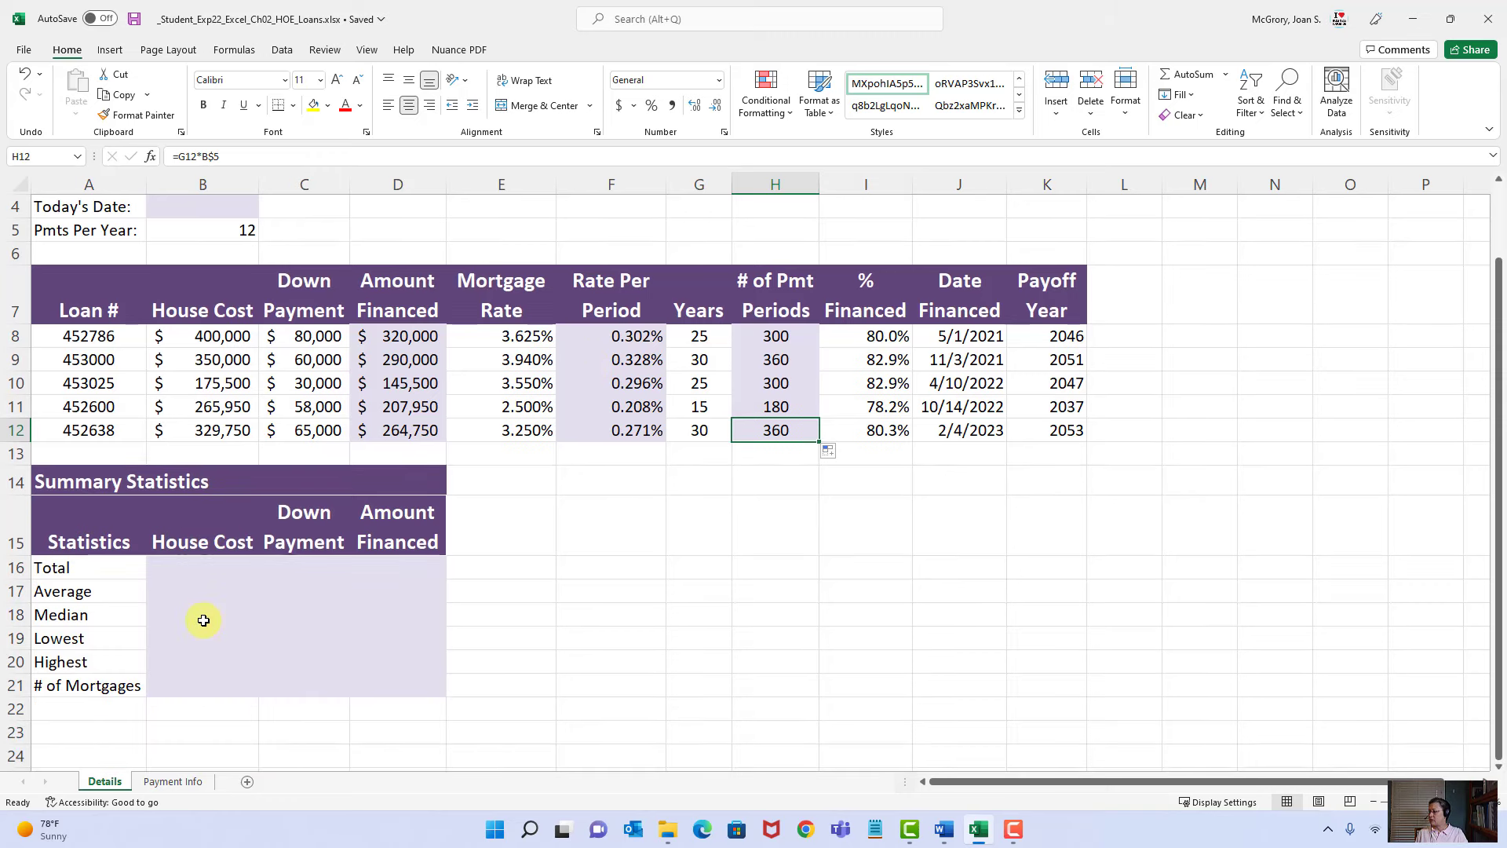
{"action": "left_click", "coordinate": [200, 565]}
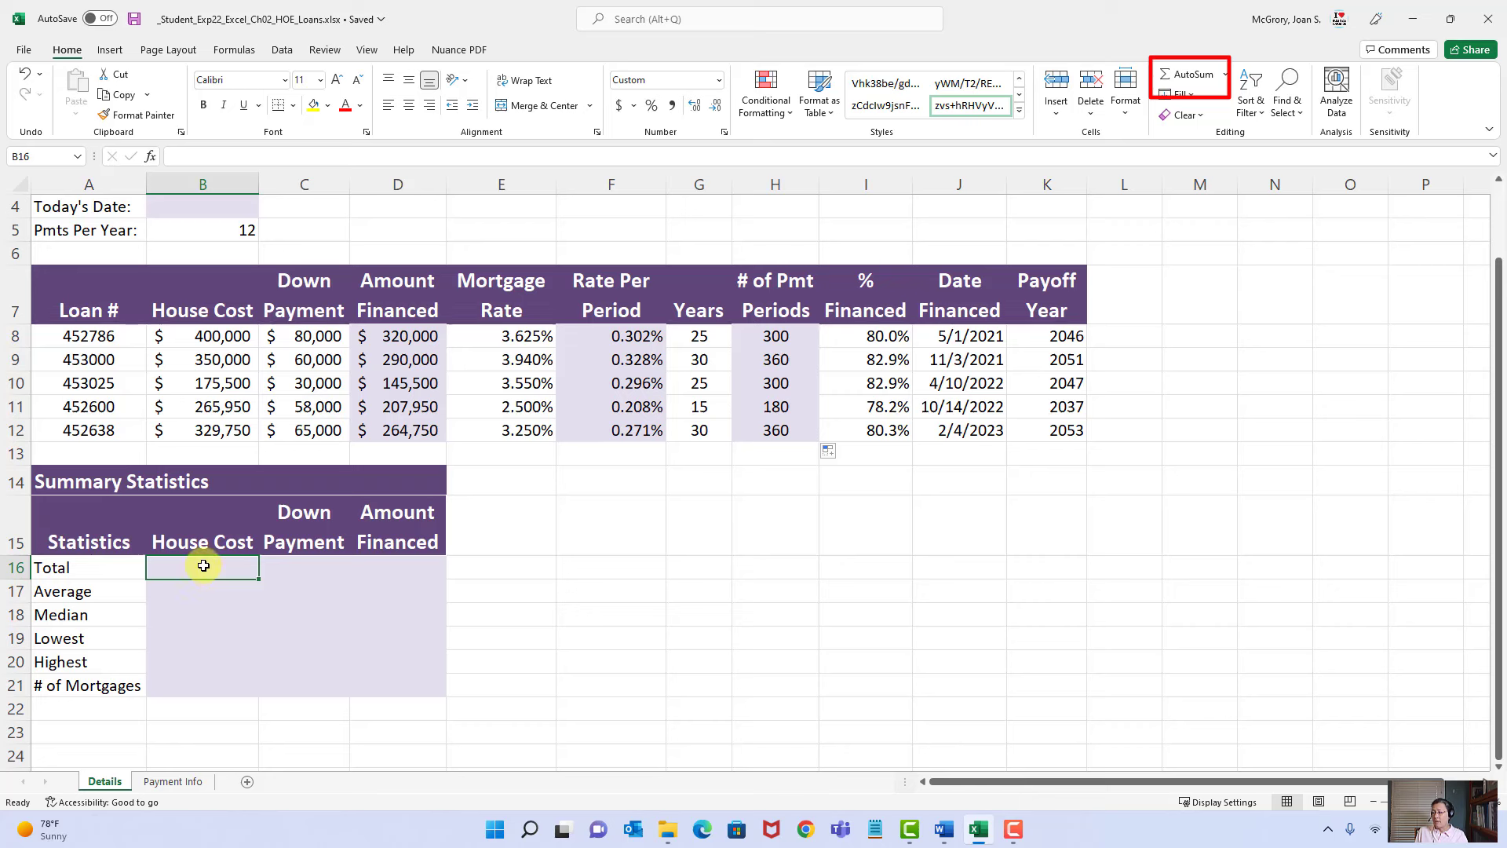
{"action": "left_click", "coordinate": [1180, 78]}
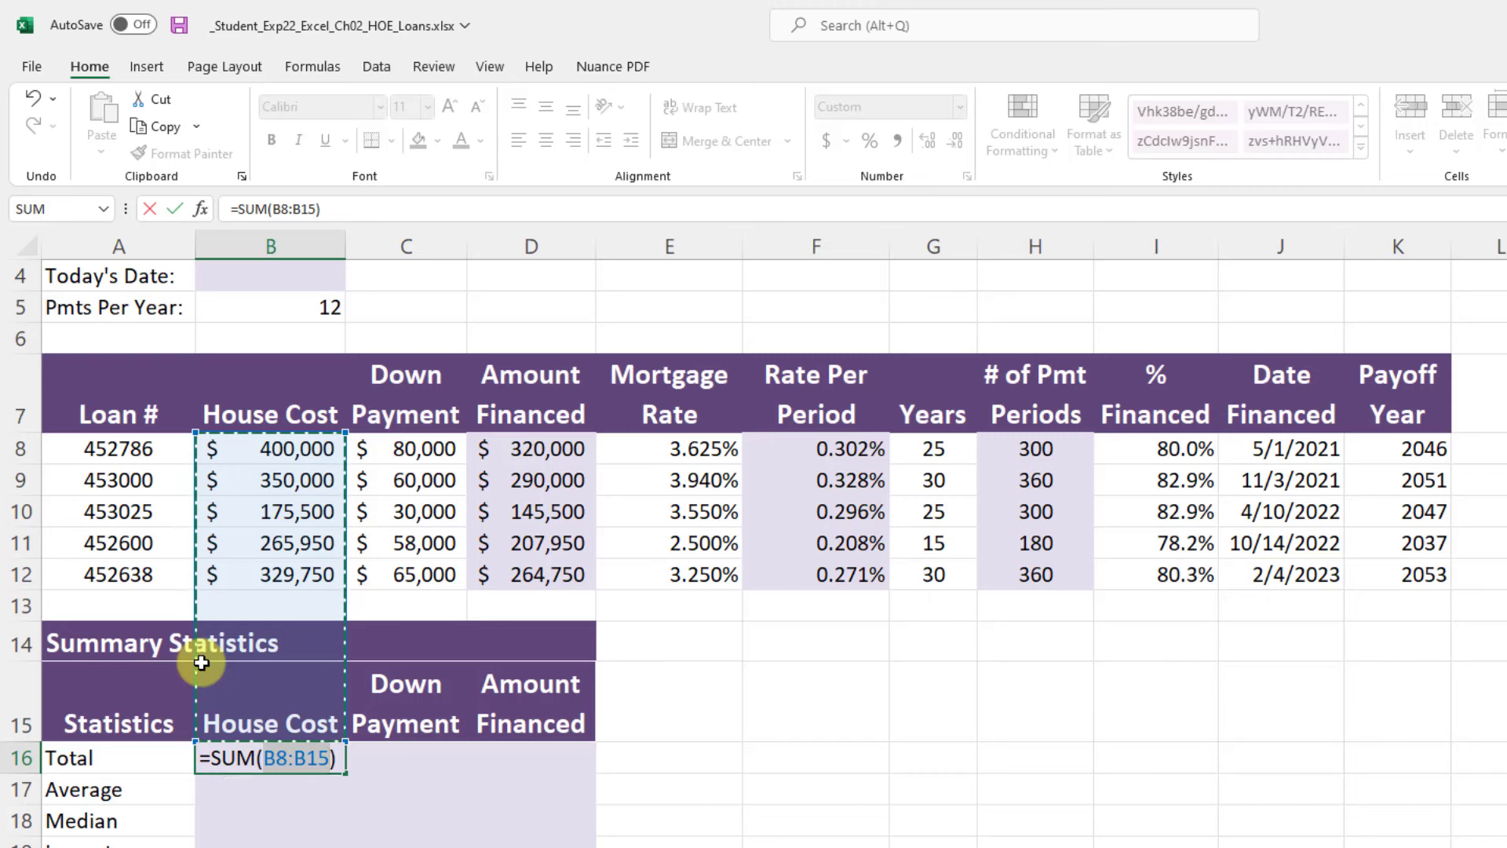
{"action": "key", "text": "Return"}
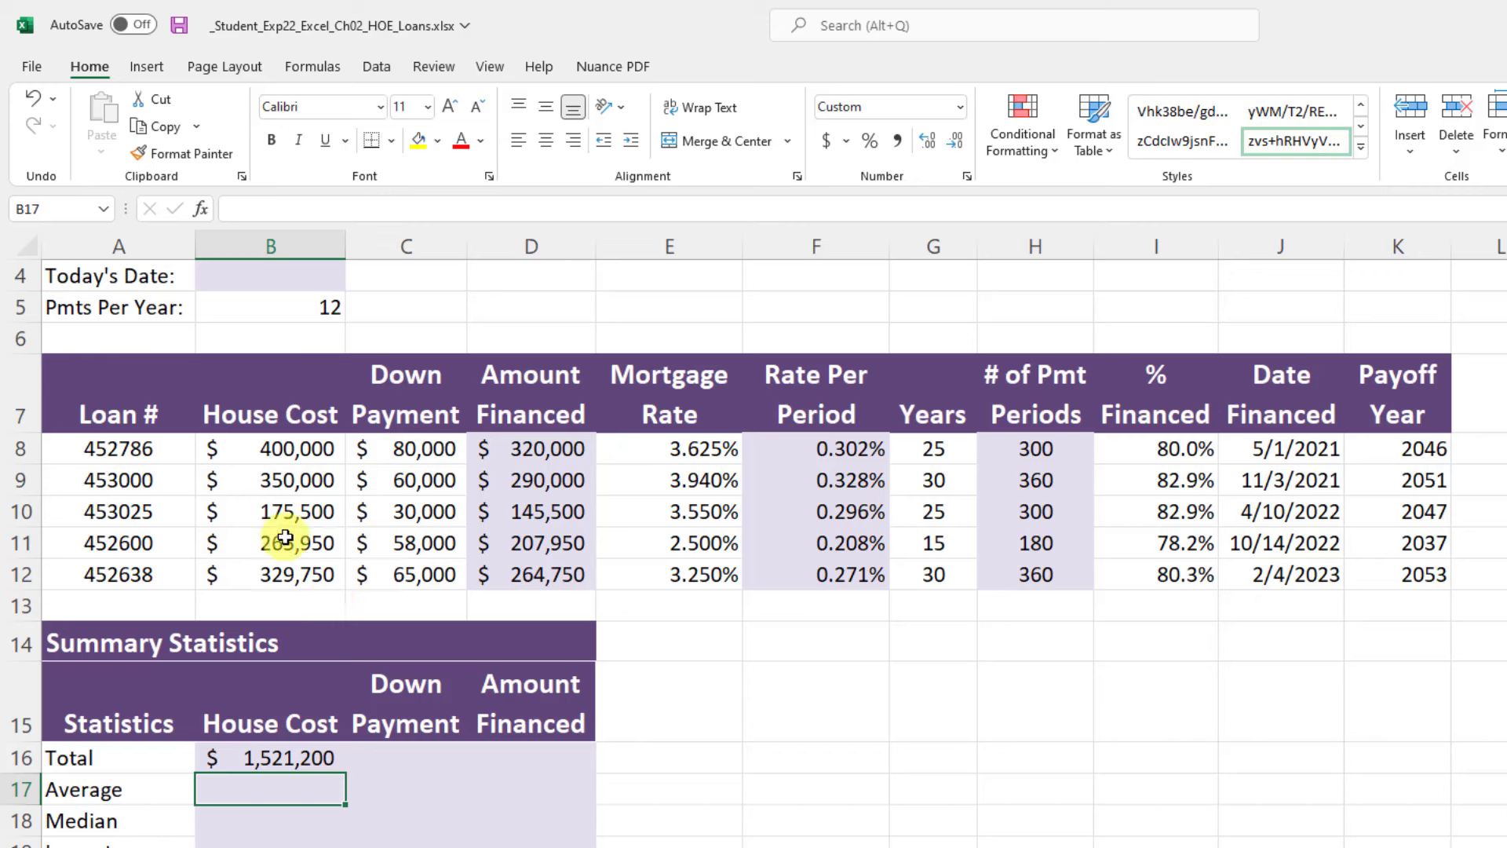
{"action": "left_click", "coordinate": [305, 756]}
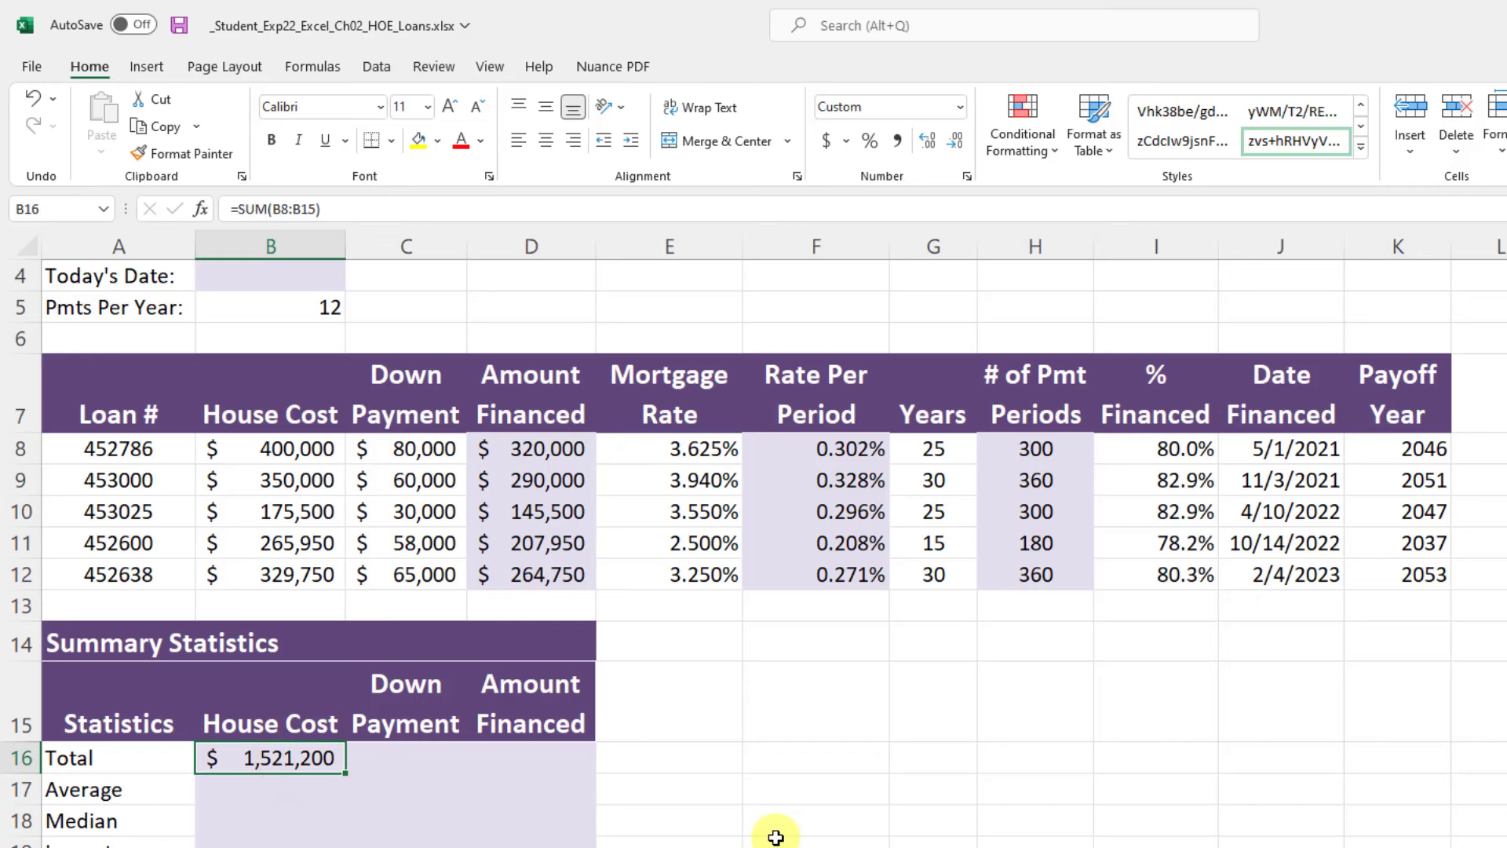
Step: Replace B16's total with =SUM(B8:B12), covering only the five house costs
{"action": "key", "text": "Delete"}
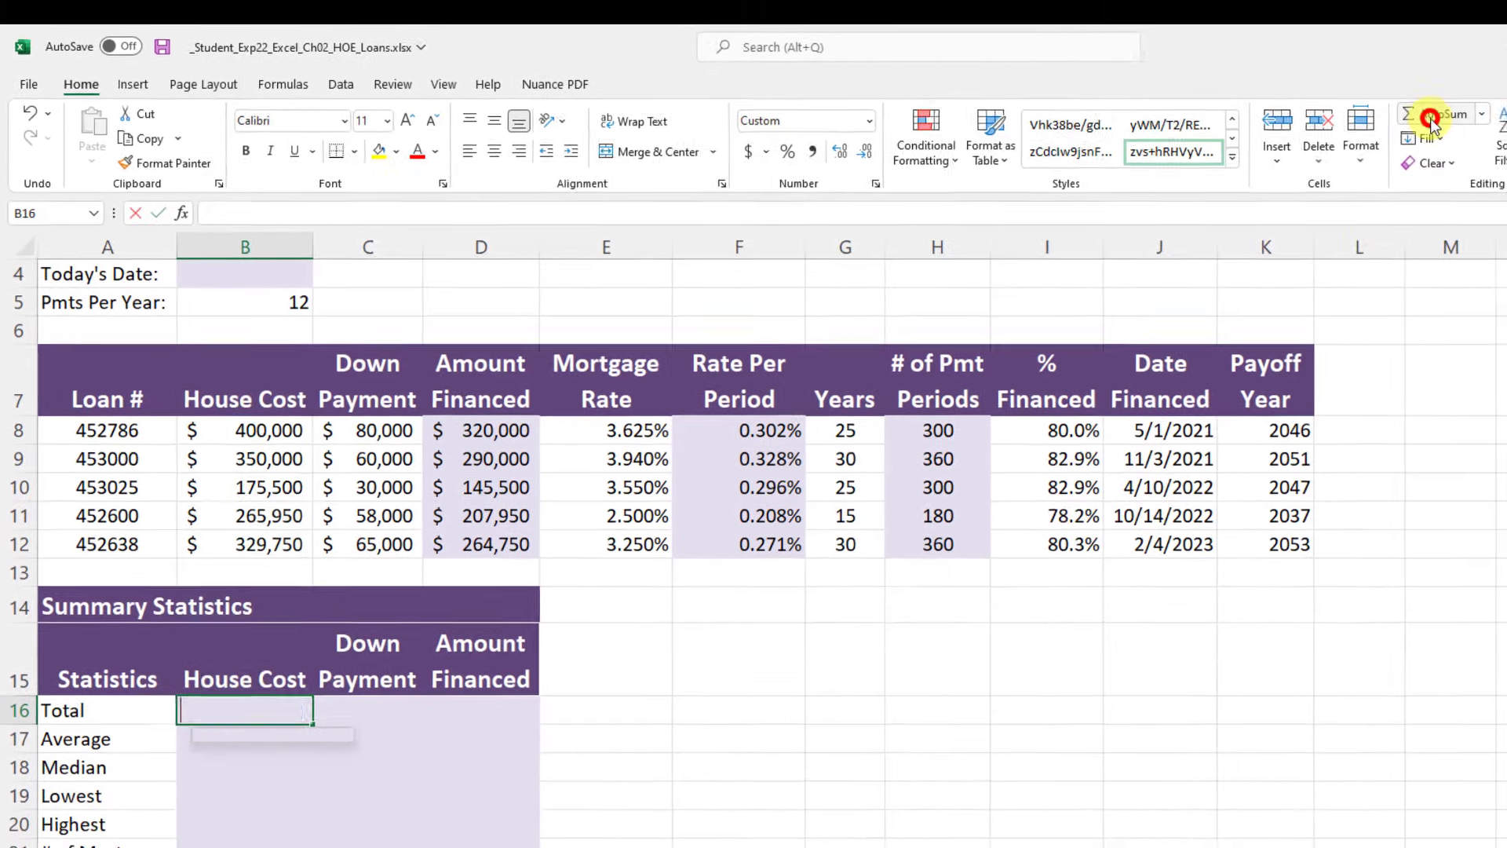
{"action": "left_click", "coordinate": [1413, 116]}
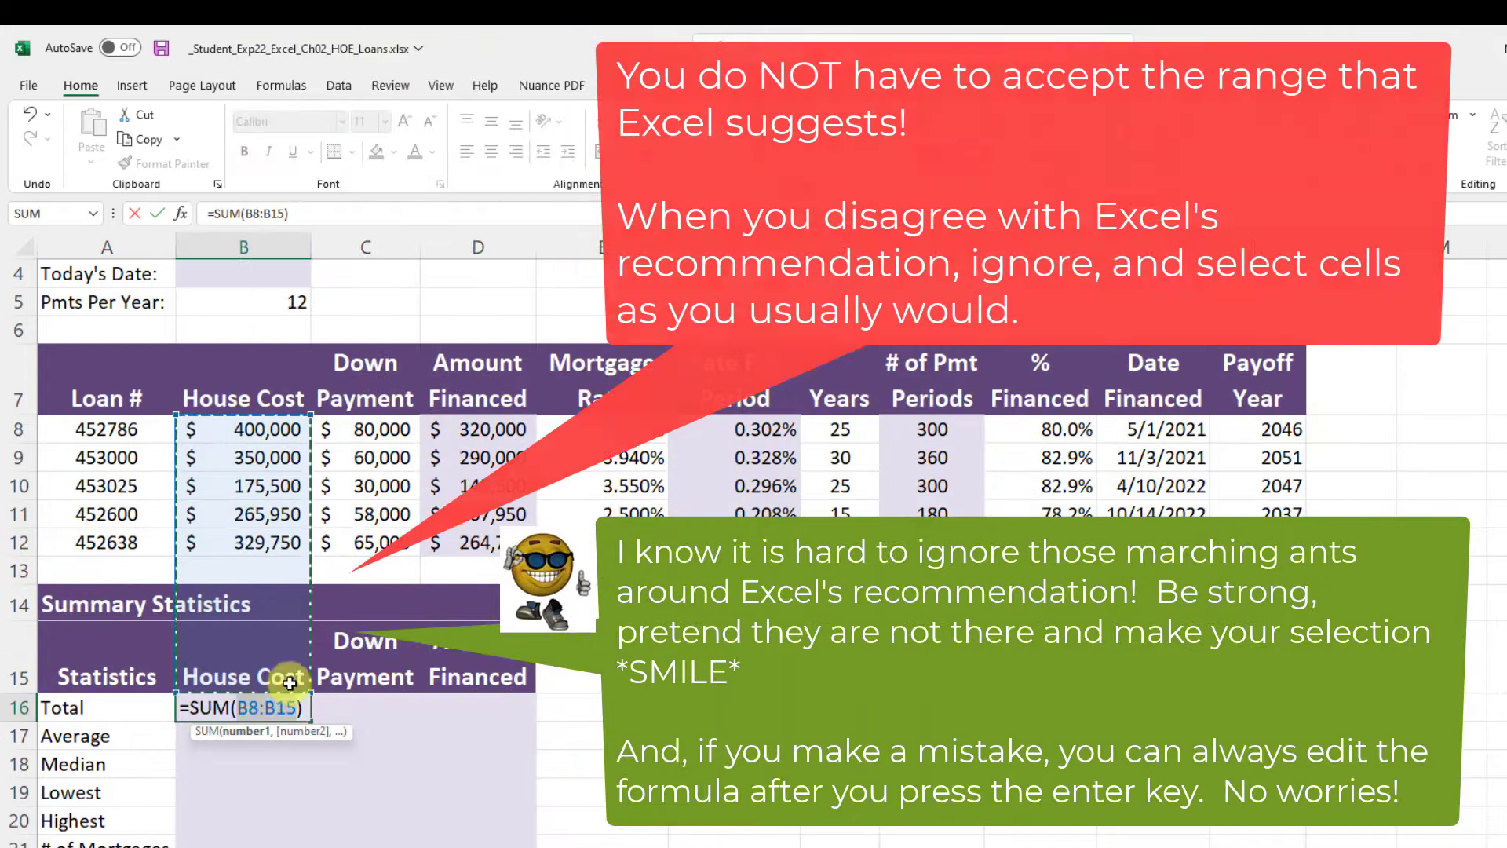
{"action": "left_click", "coordinate": [260, 433]}
{"action": "left_click_drag", "start_coordinate": [260, 449], "coordinate": [264, 544]}
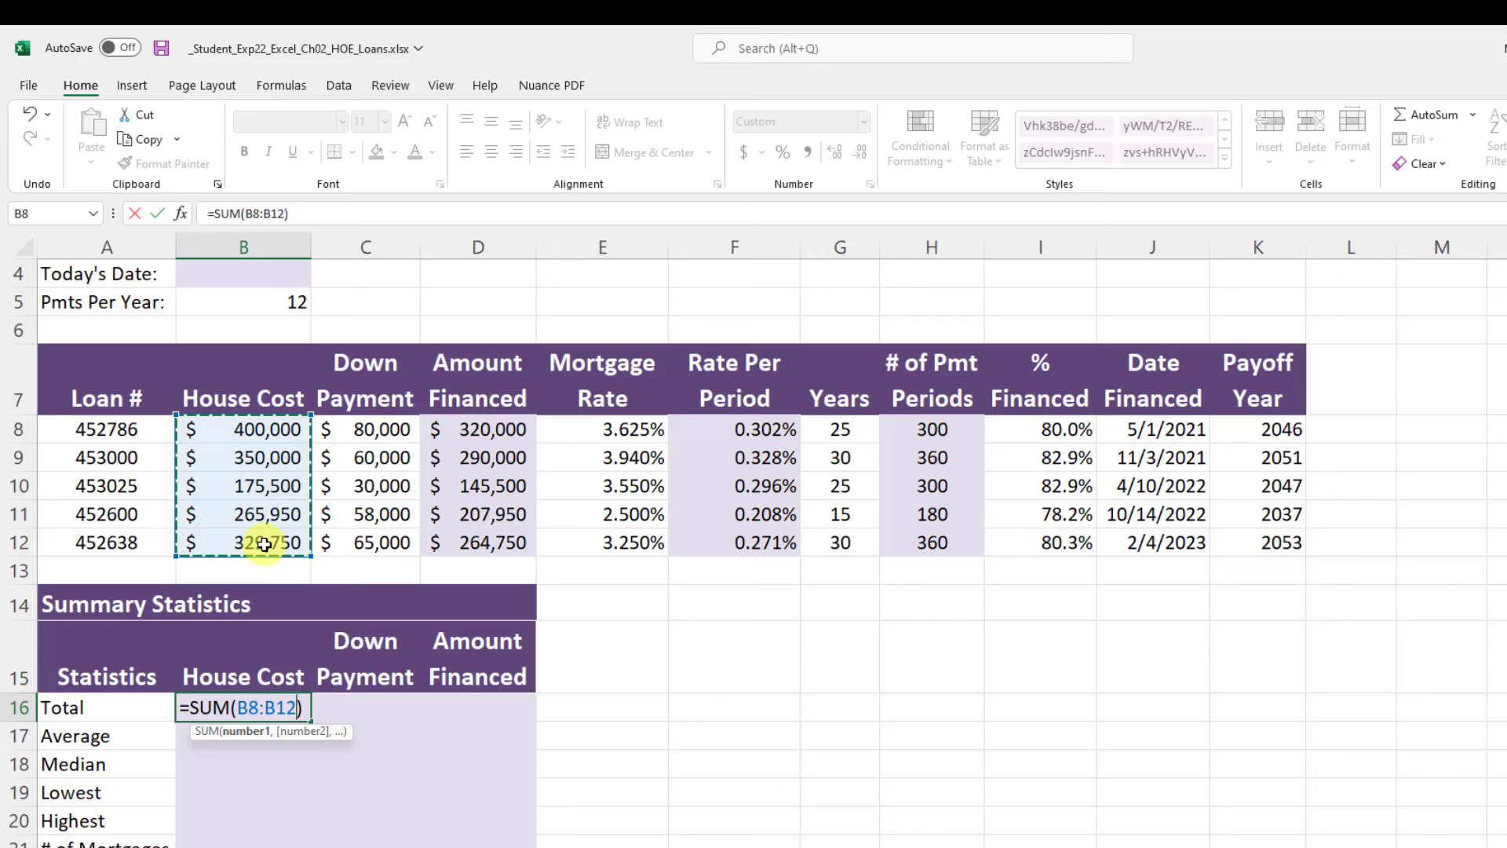
{"action": "key", "text": "Return"}
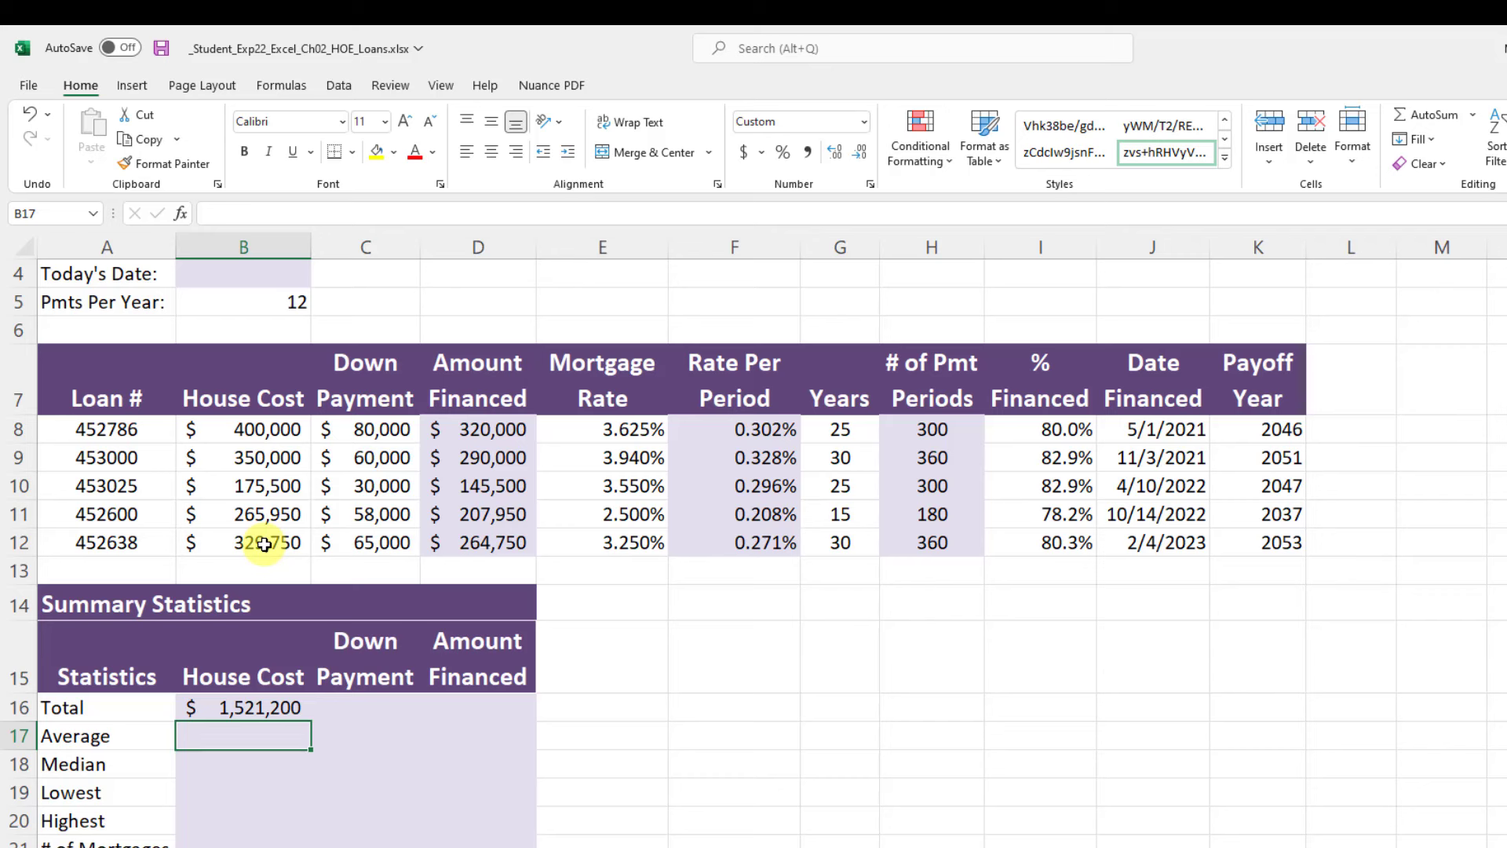
Step: Verify B16's =SUM(B8:B12) formula in the formula bar and save the workbook
{"action": "left_click", "coordinate": [243, 709]}
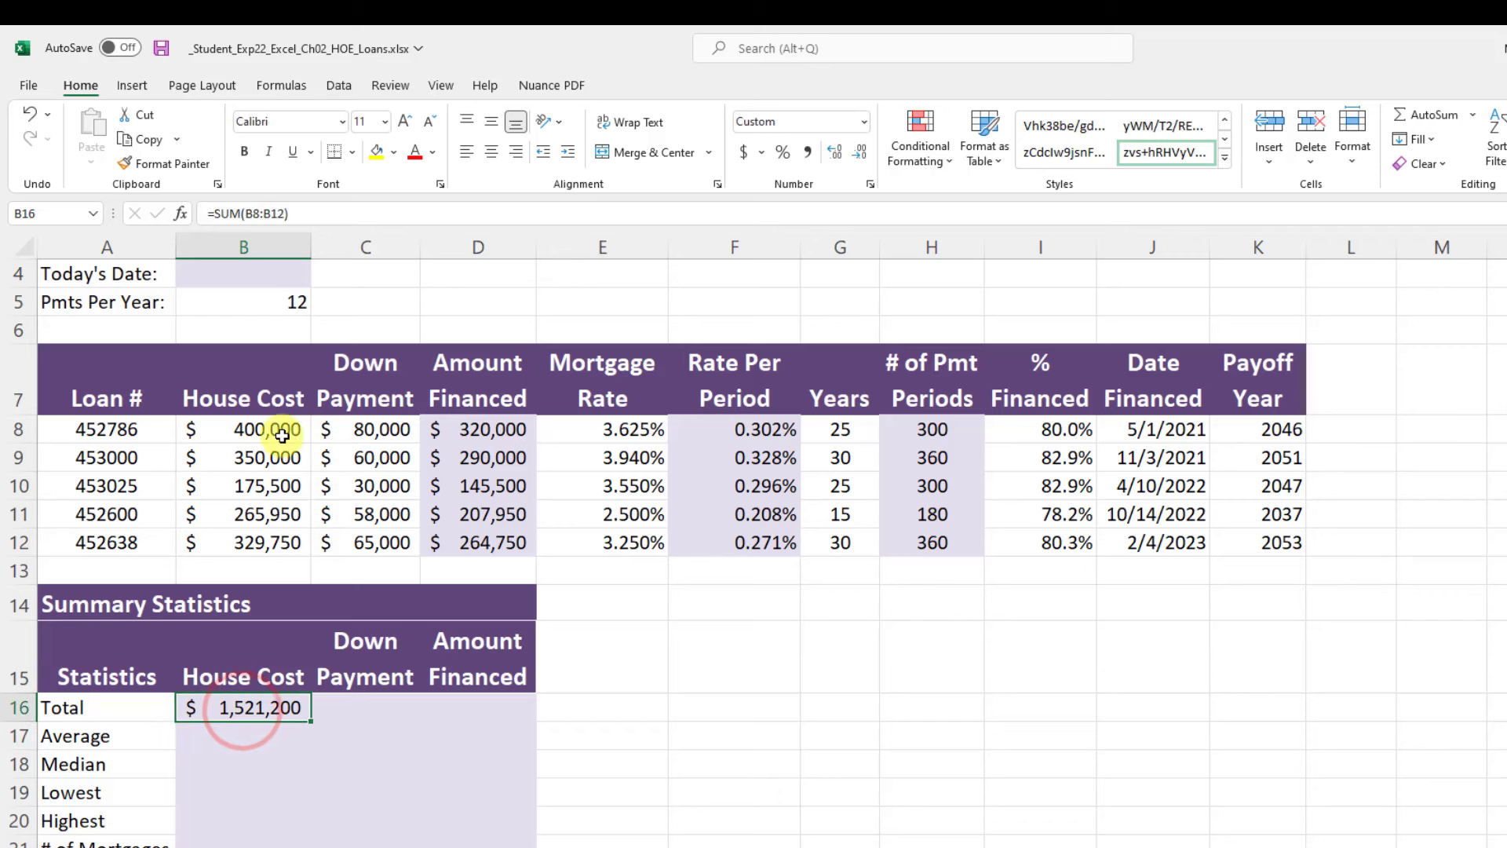
{"action": "left_click", "coordinate": [274, 215]}
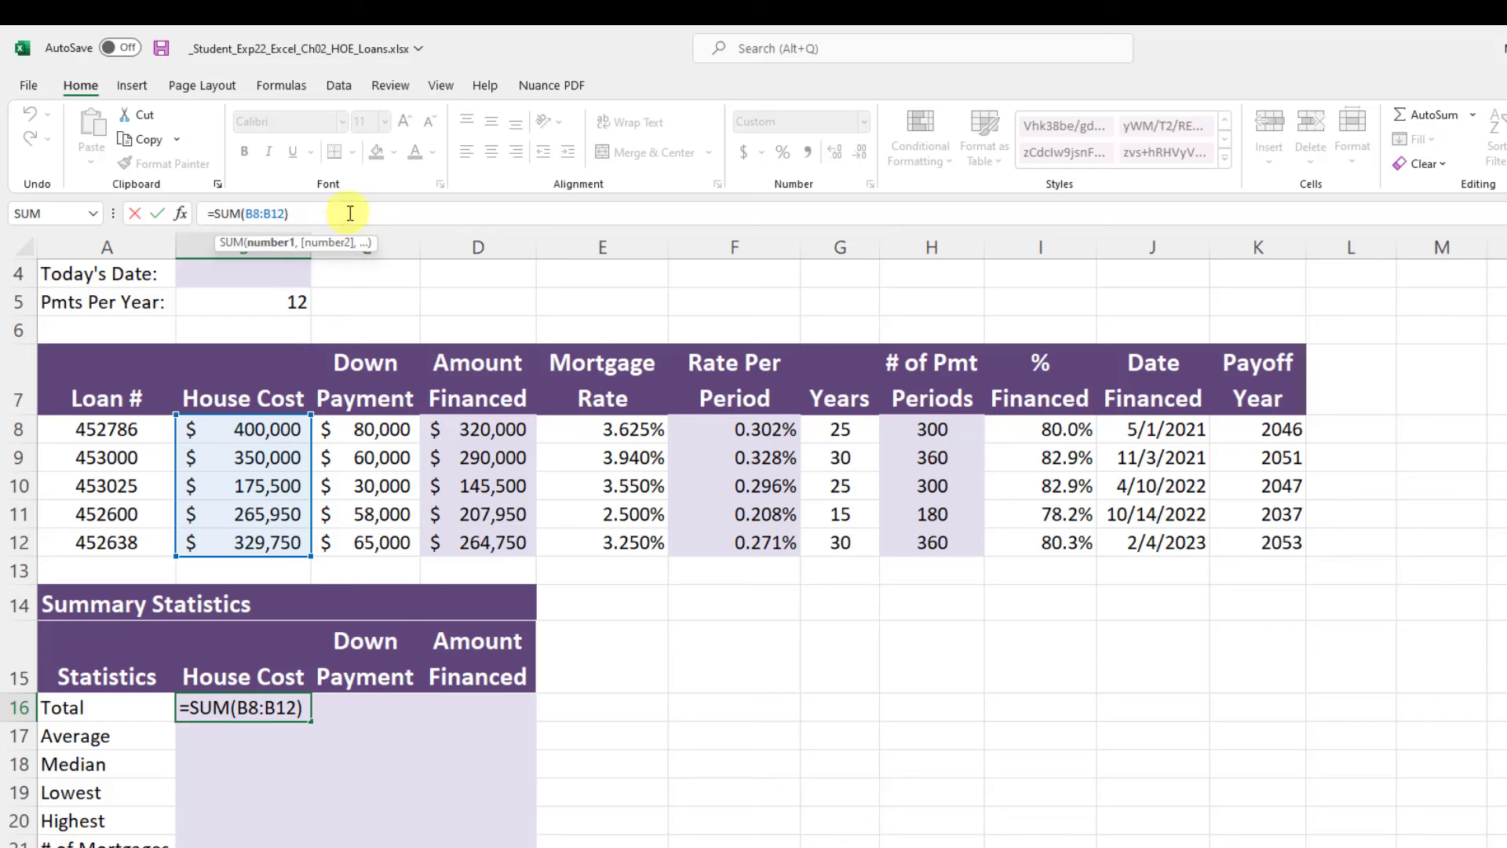
{"action": "key", "text": "Return"}
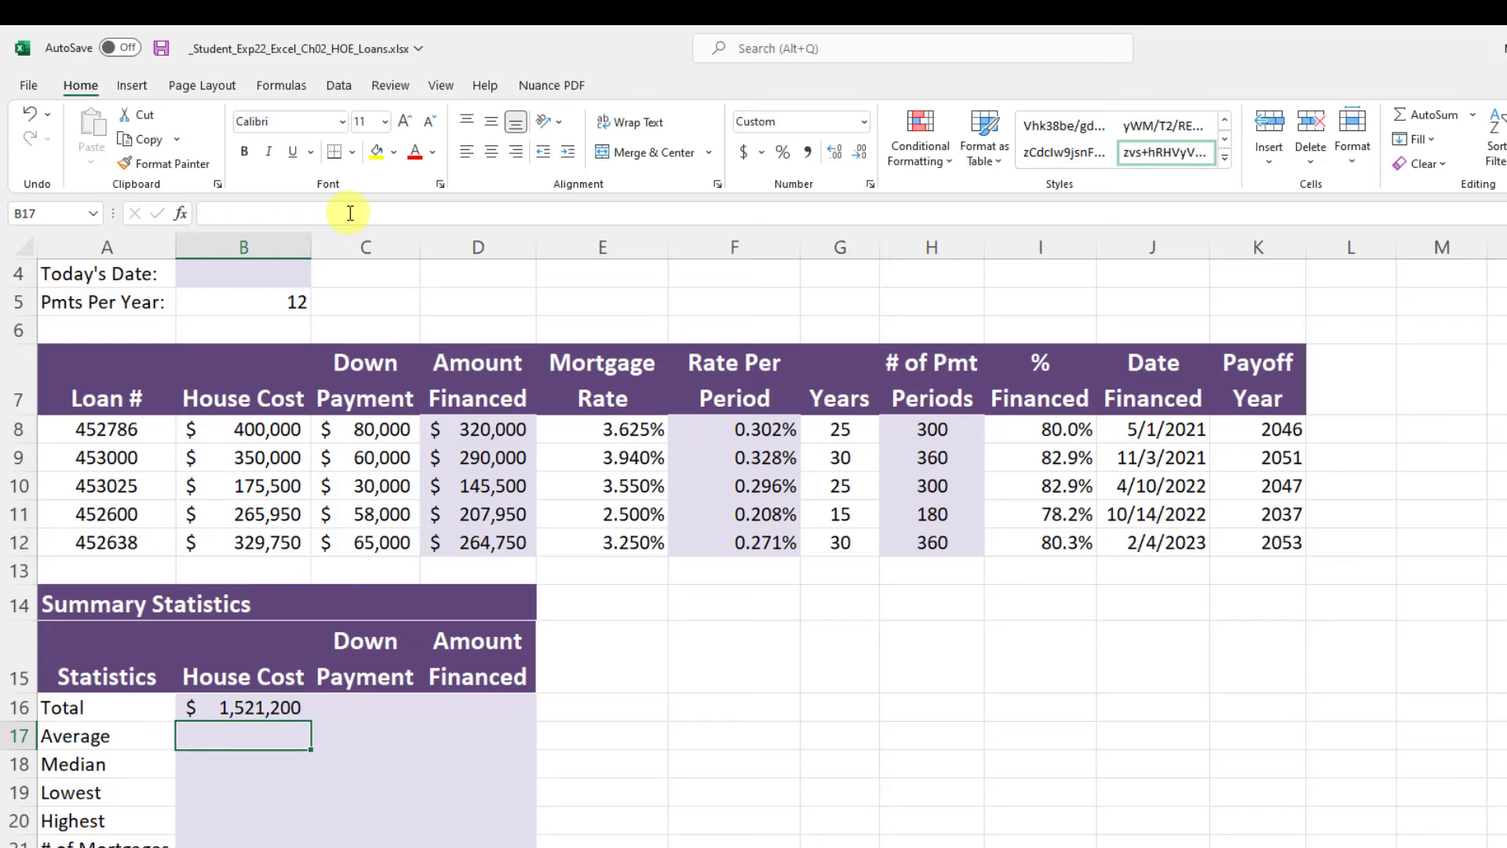
{"action": "left_click", "coordinate": [162, 48]}
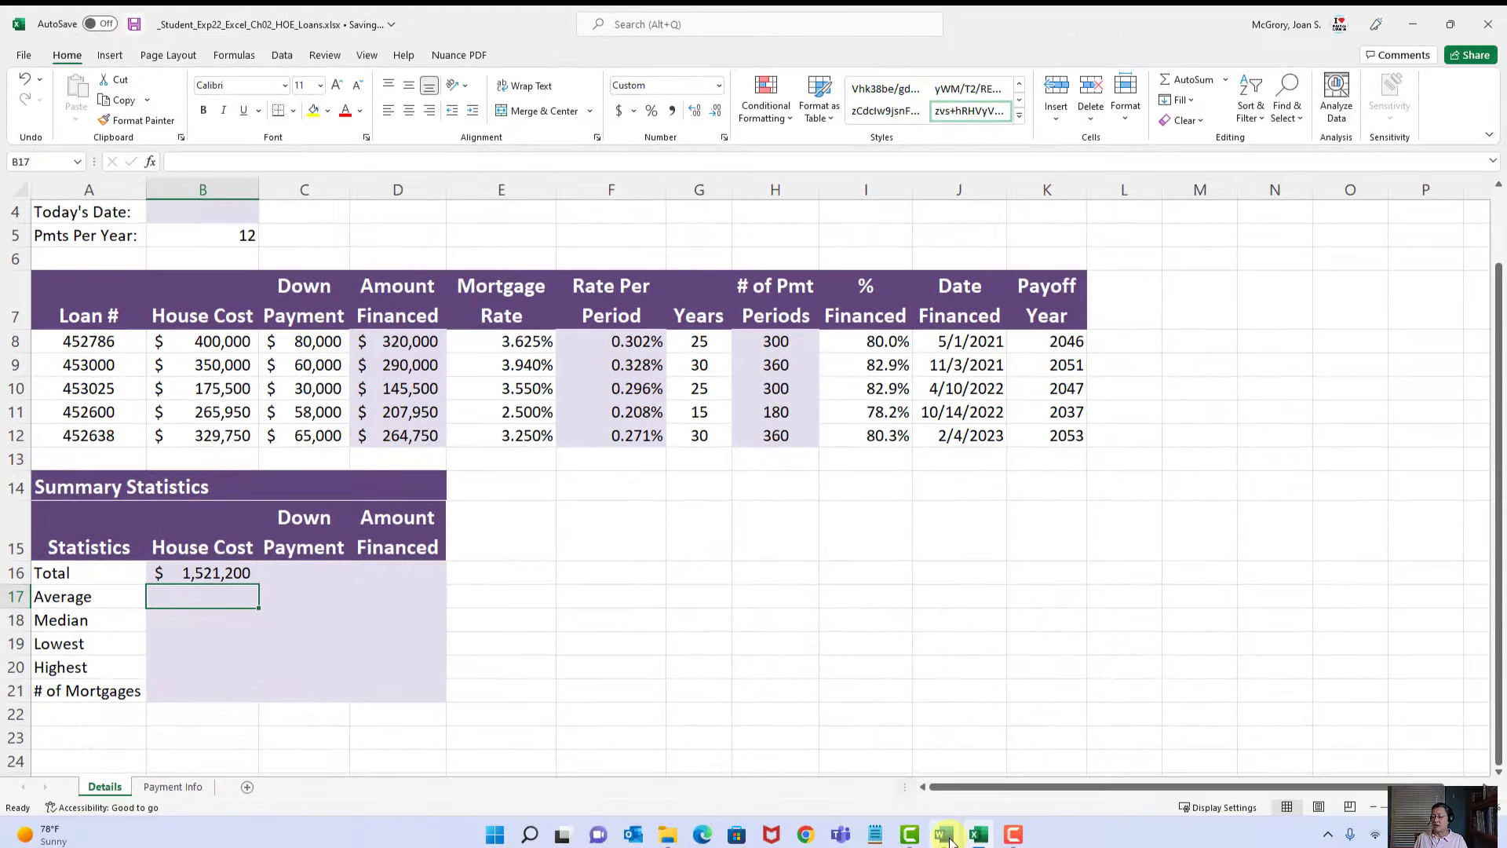
{"action": "left_click", "coordinate": [950, 839]}
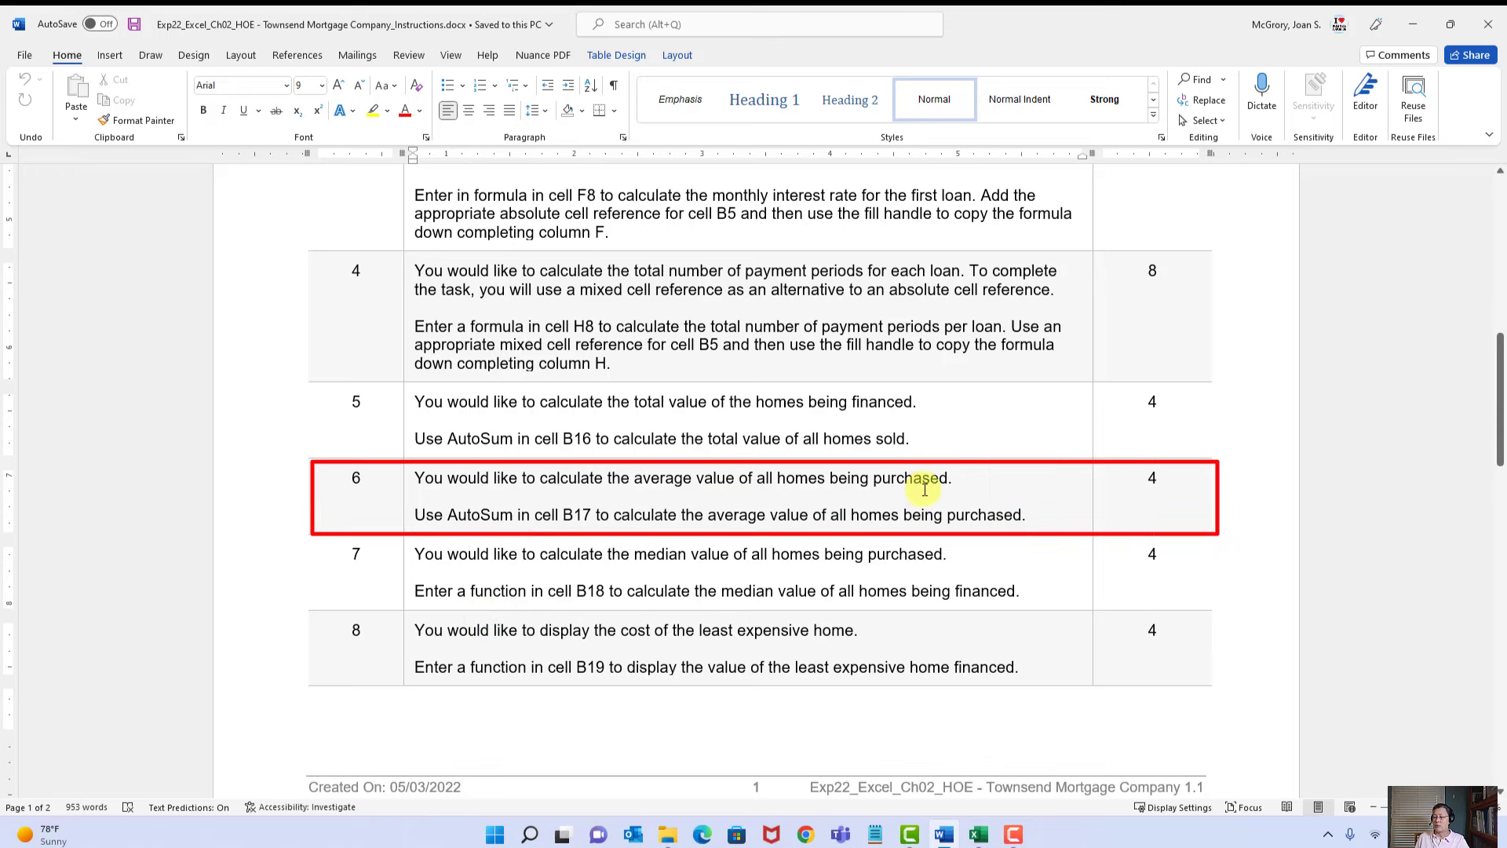
{"action": "left_click", "coordinate": [981, 836]}
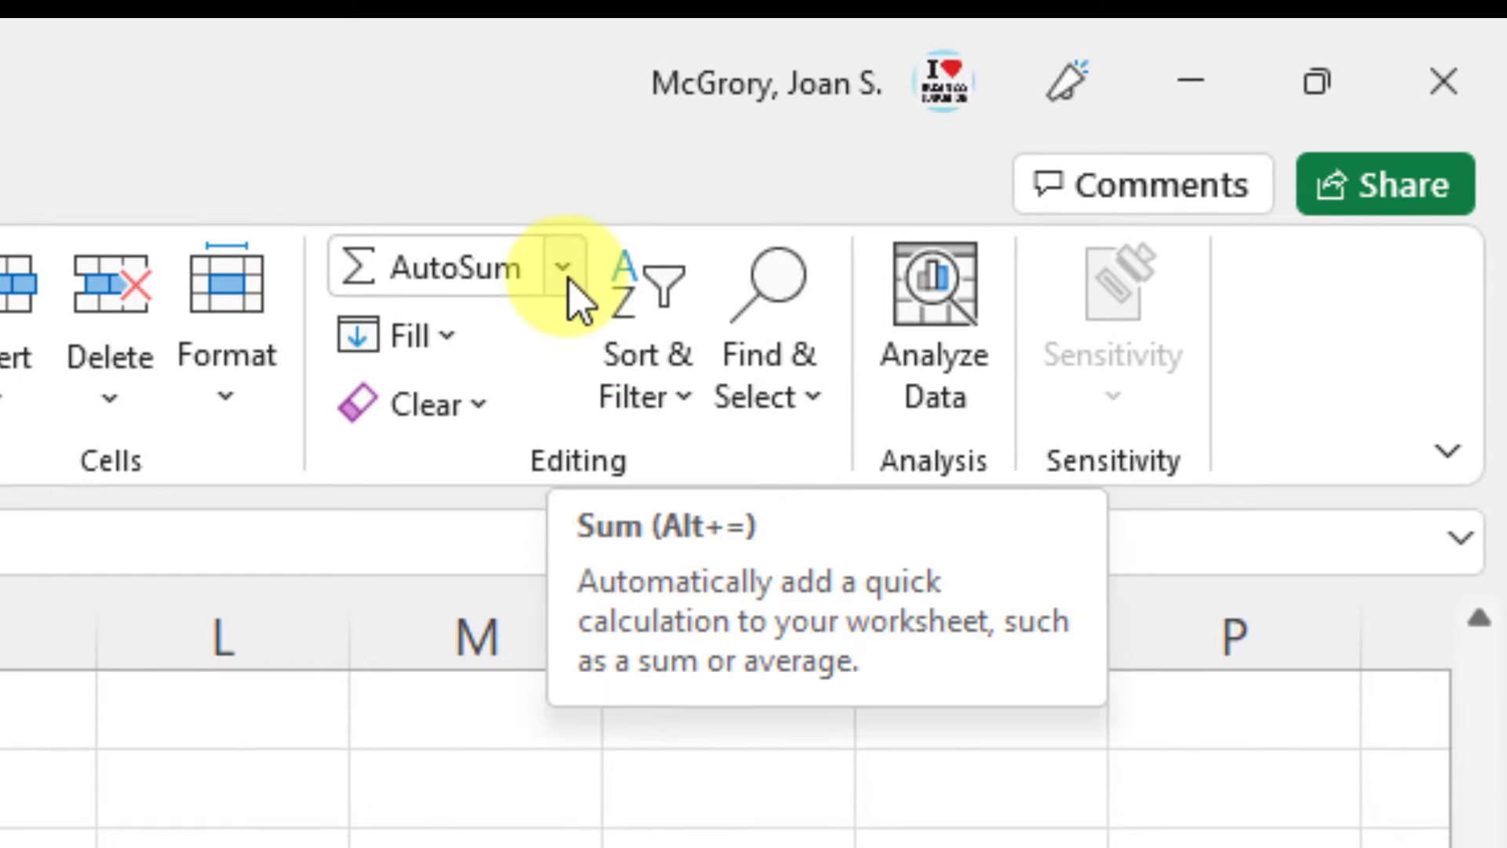
Step: Enter =AVERAGE(B8:B12) in B17 from the AutoSum list, giving $304,240
{"action": "left_click", "coordinate": [568, 282]}
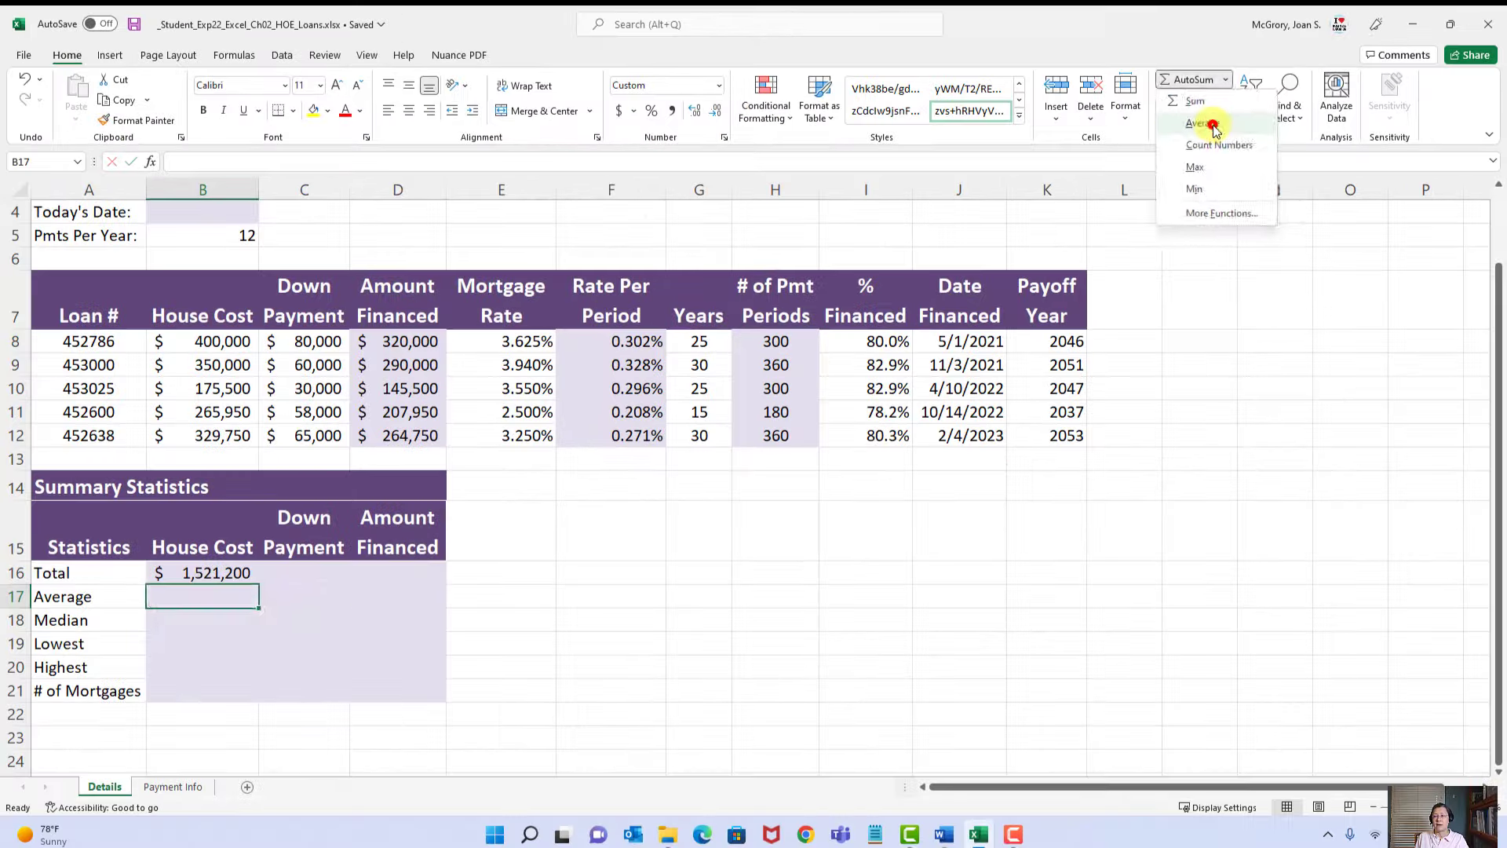
{"action": "left_click", "coordinate": [520, 421]}
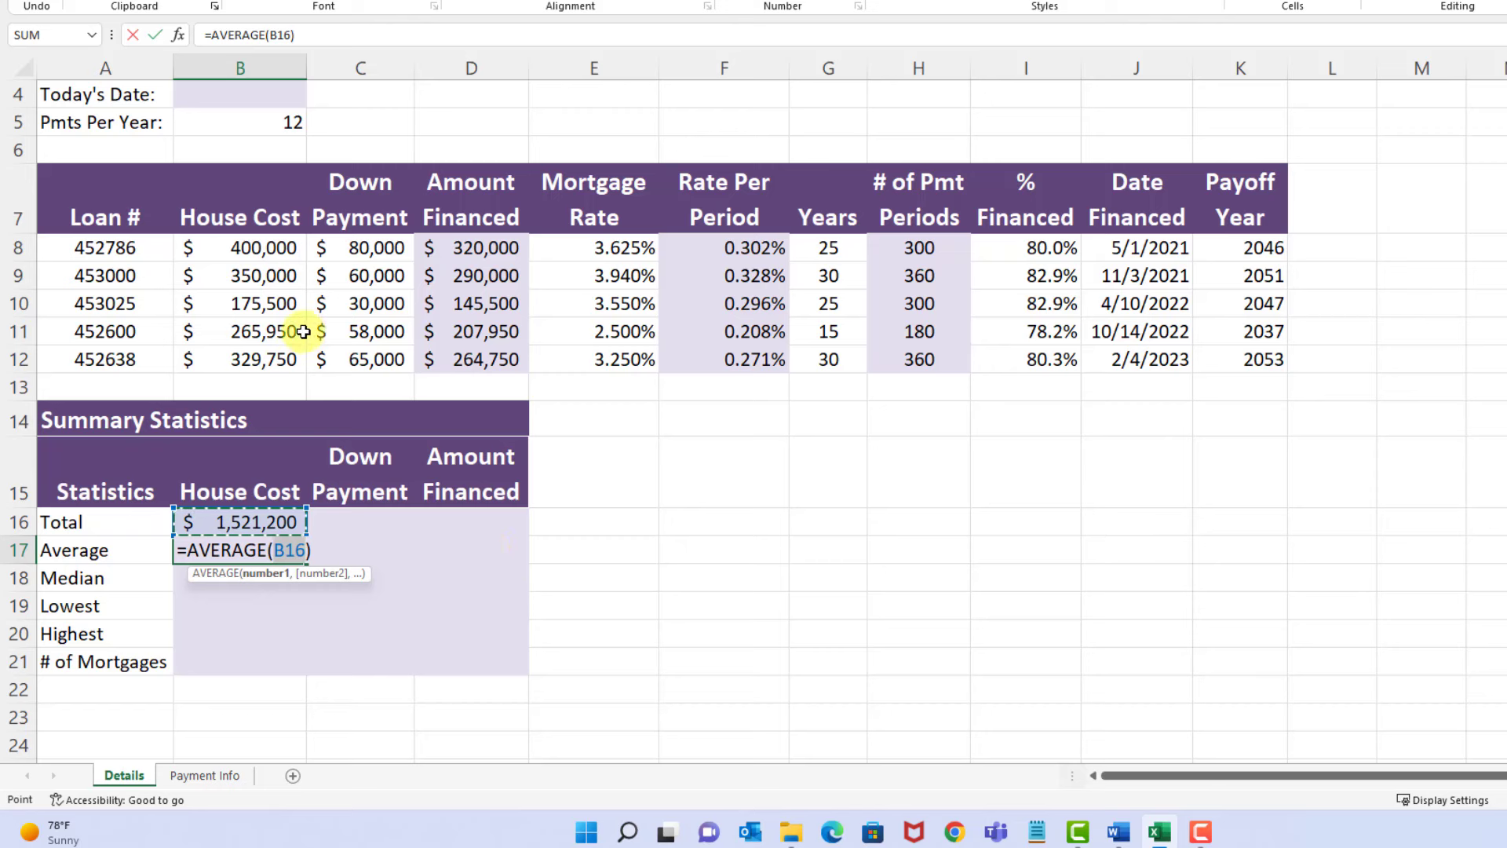
{"action": "left_click", "coordinate": [260, 247]}
{"action": "left_click_drag", "start_coordinate": [261, 247], "coordinate": [262, 360]}
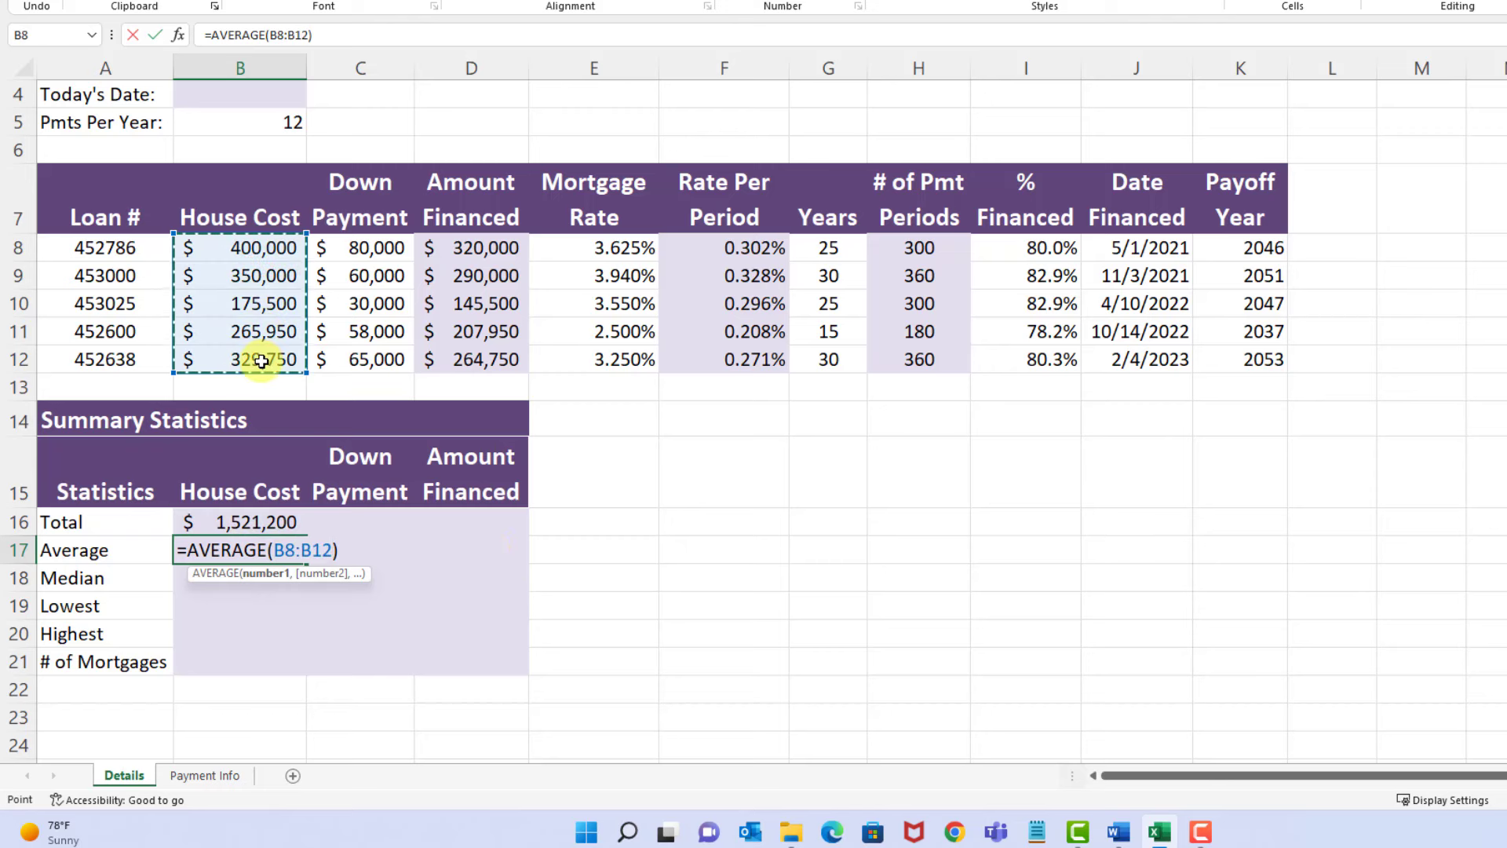
{"action": "left_click", "coordinate": [159, 35]}
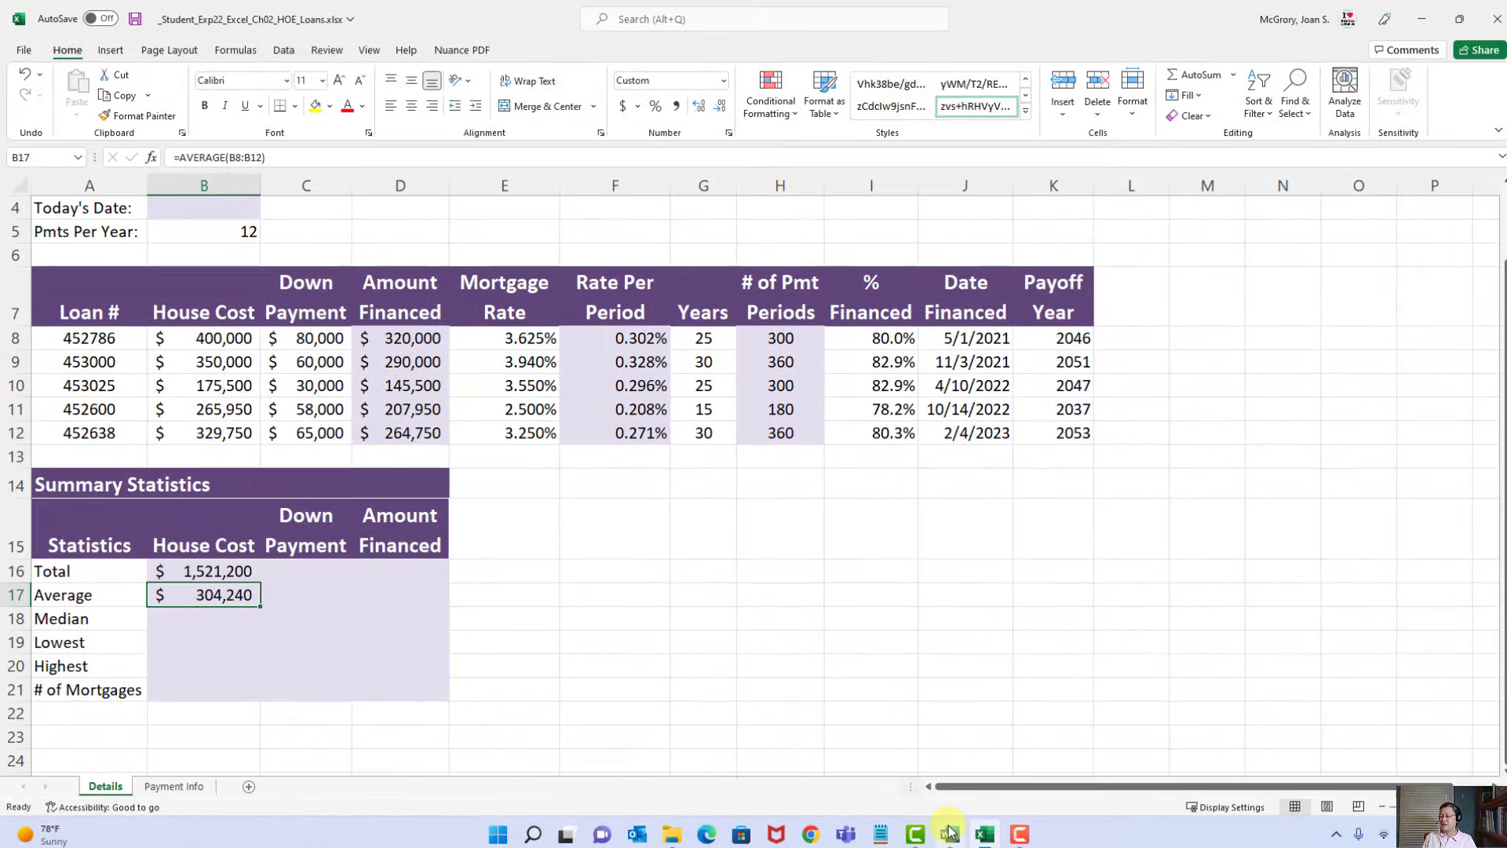
{"action": "left_click", "coordinate": [135, 19]}
{"action": "left_click", "coordinate": [952, 833]}
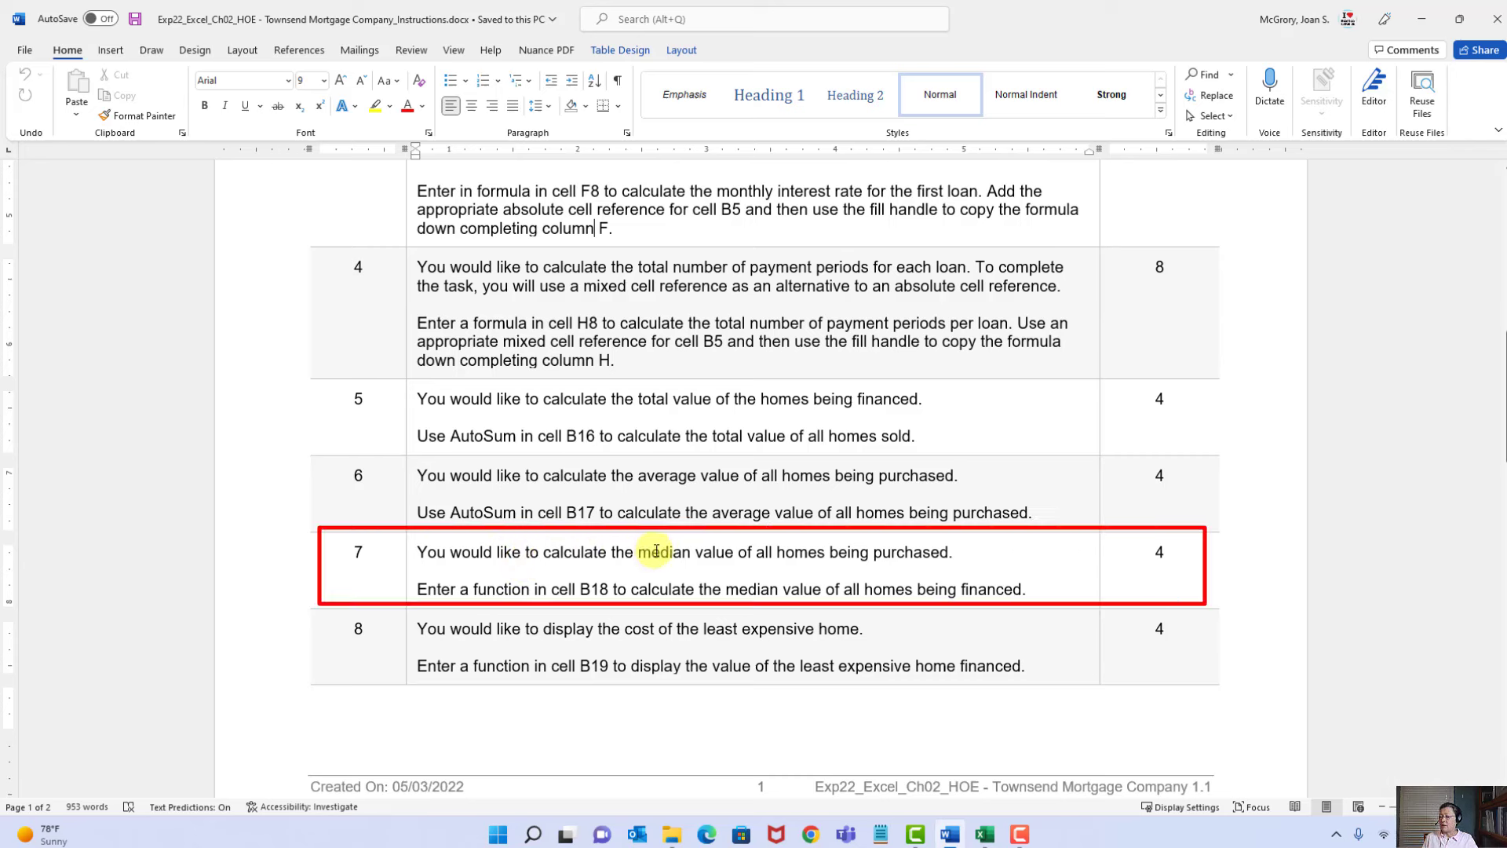
{"action": "left_click", "coordinate": [989, 839]}
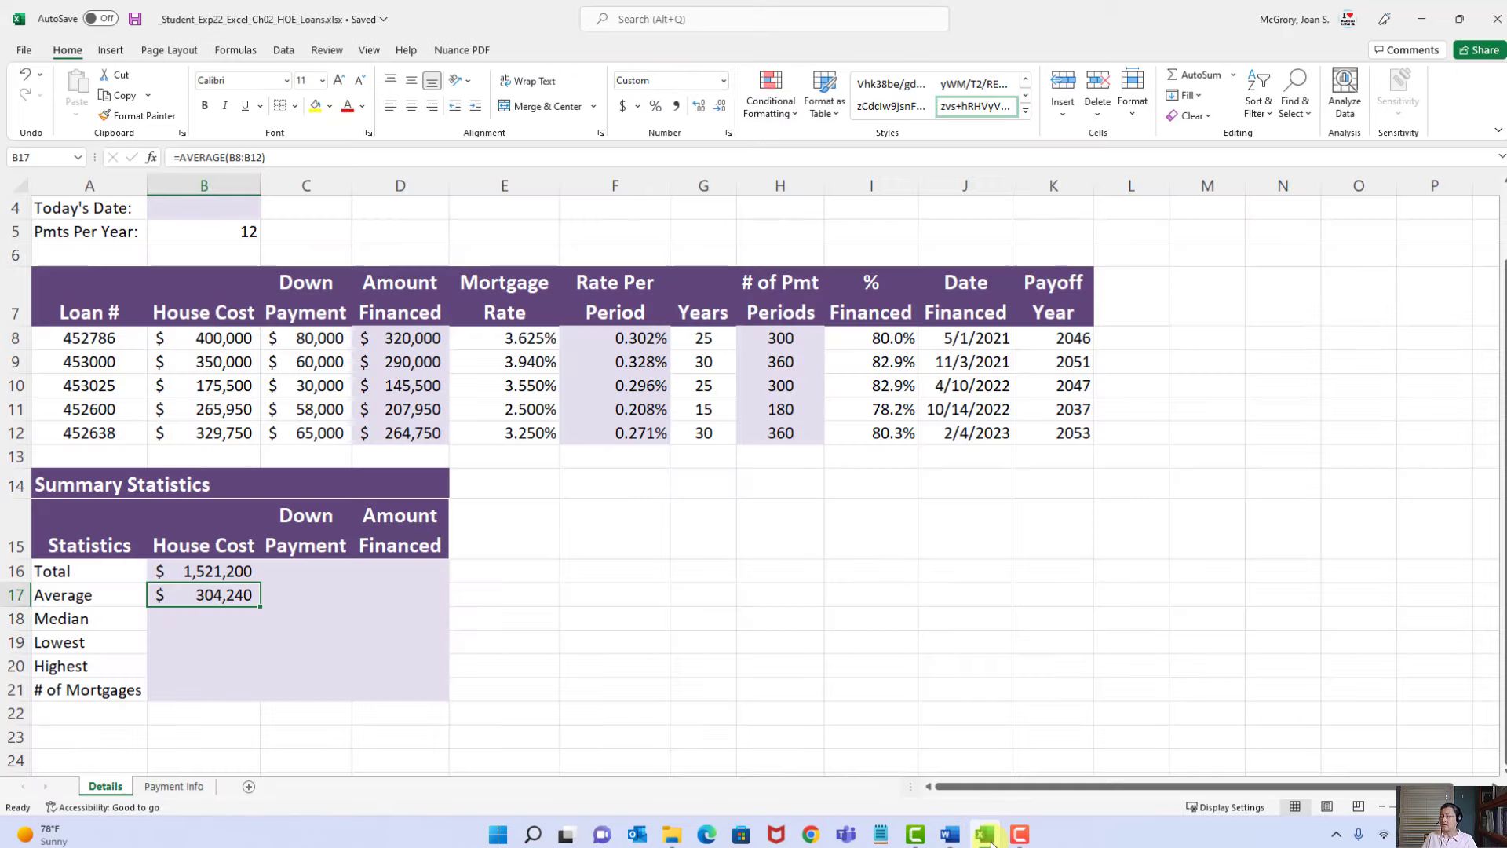
{"action": "left_click", "coordinate": [219, 621]}
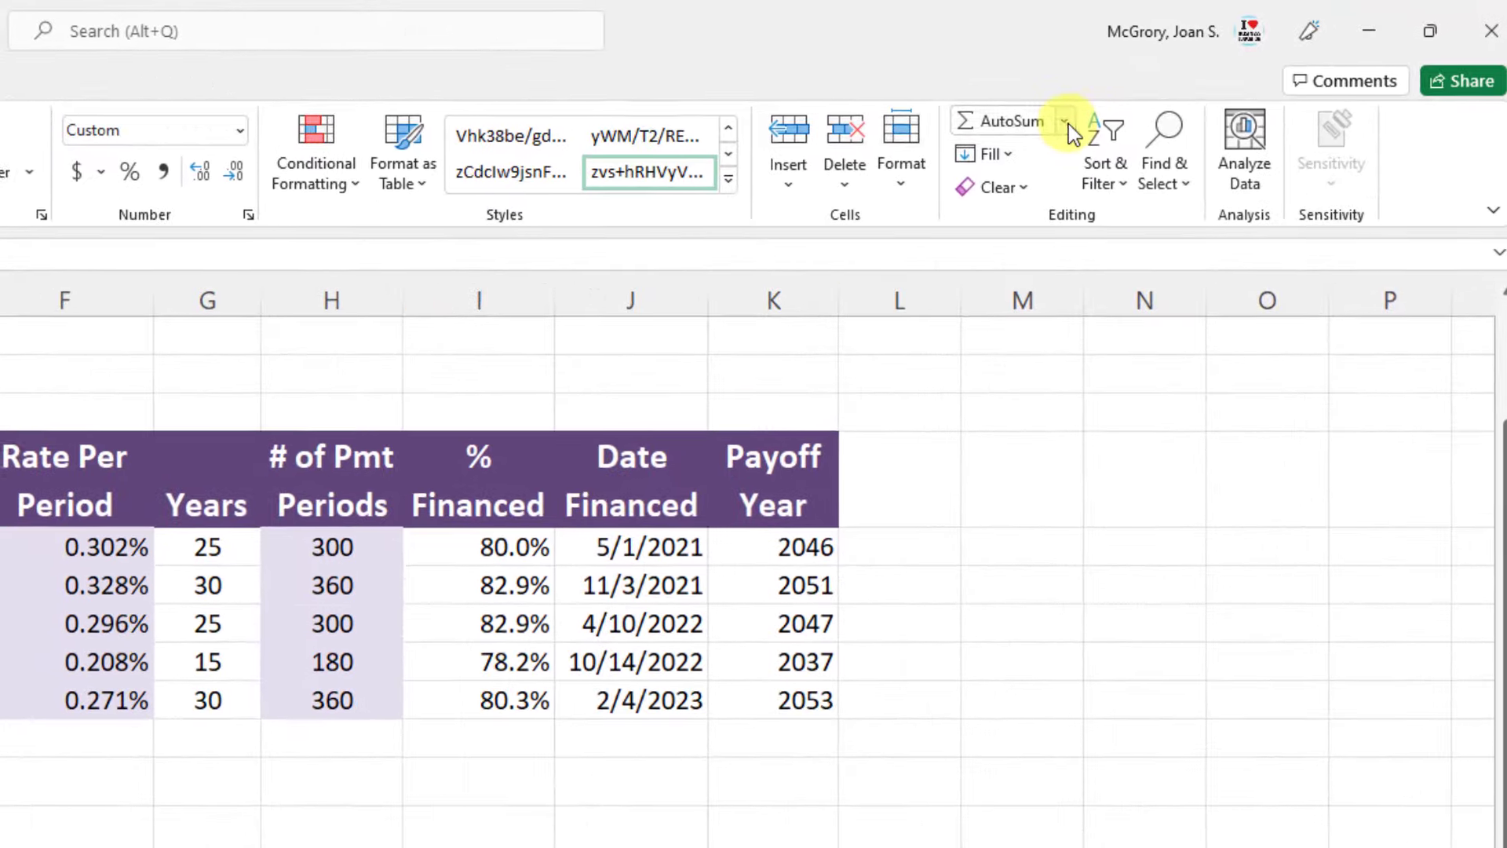
Step: Search Insert Function for 'median' and pick MEDIAN for cell B18
{"action": "left_click", "coordinate": [1234, 76]}
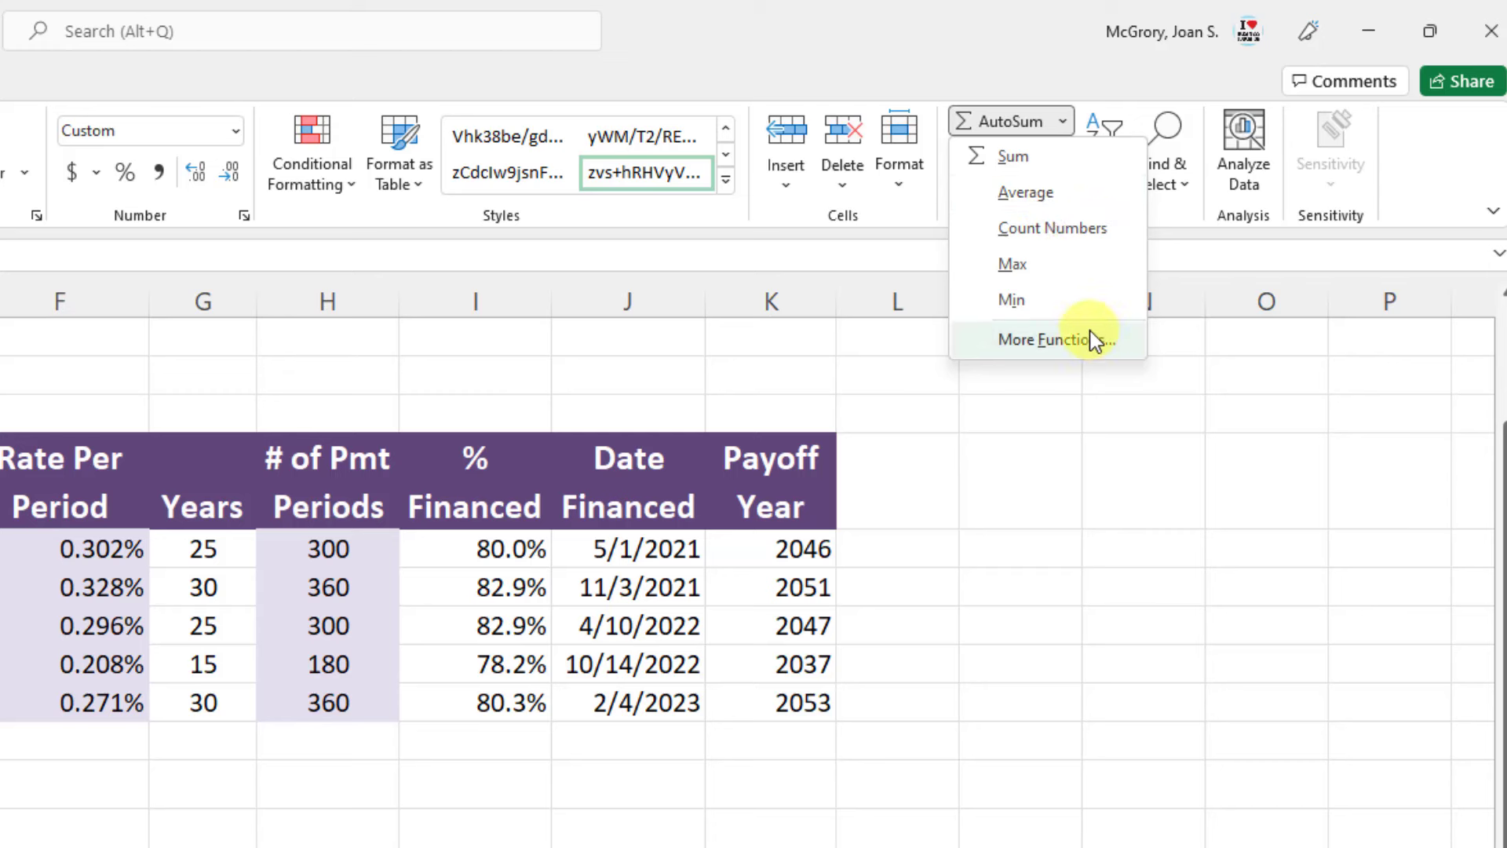
{"action": "left_click", "coordinate": [1053, 342]}
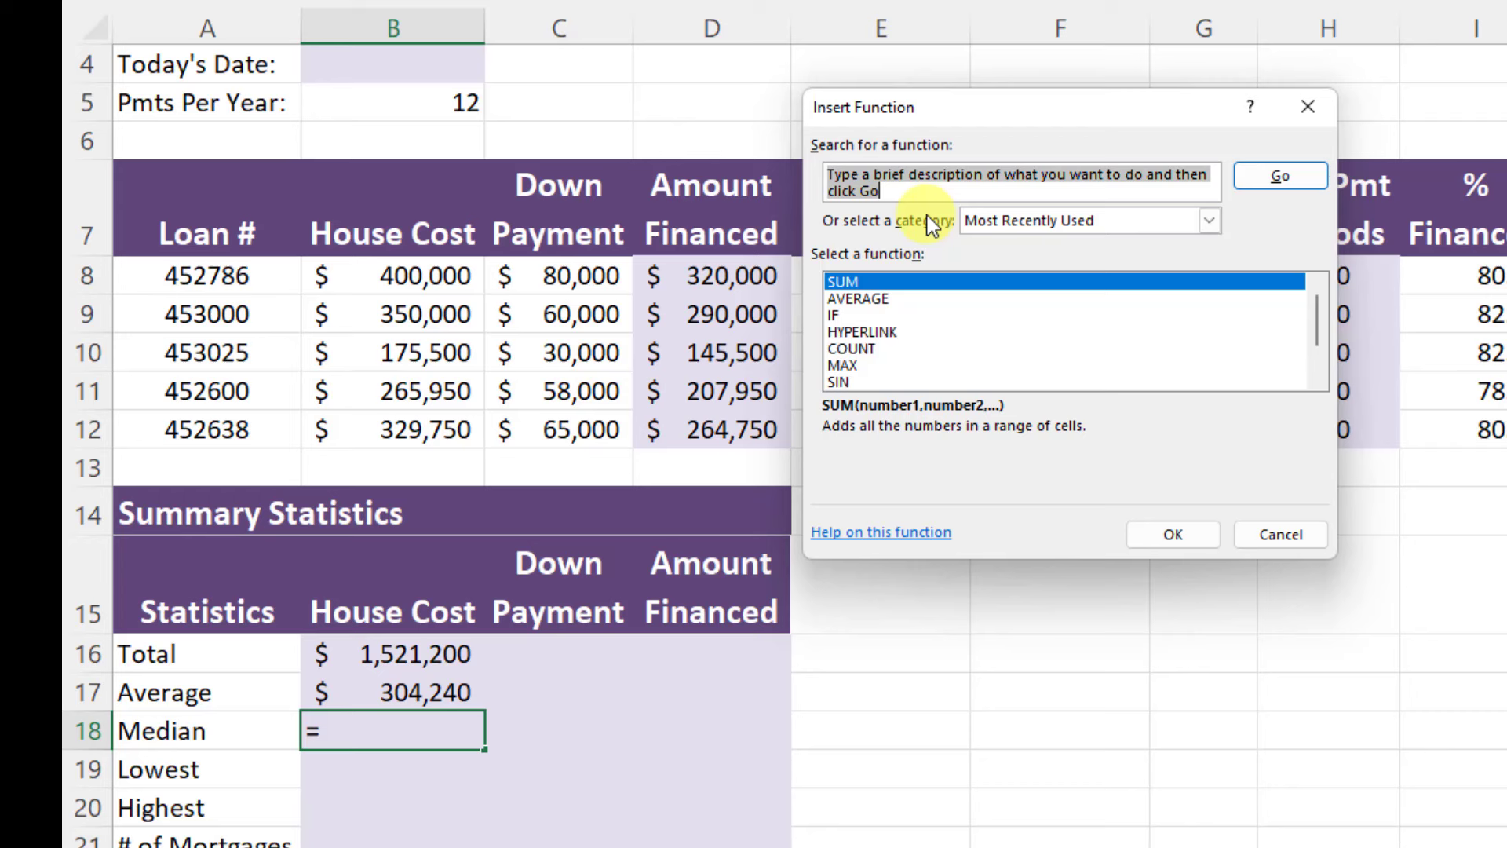
{"action": "type", "text": "median"}
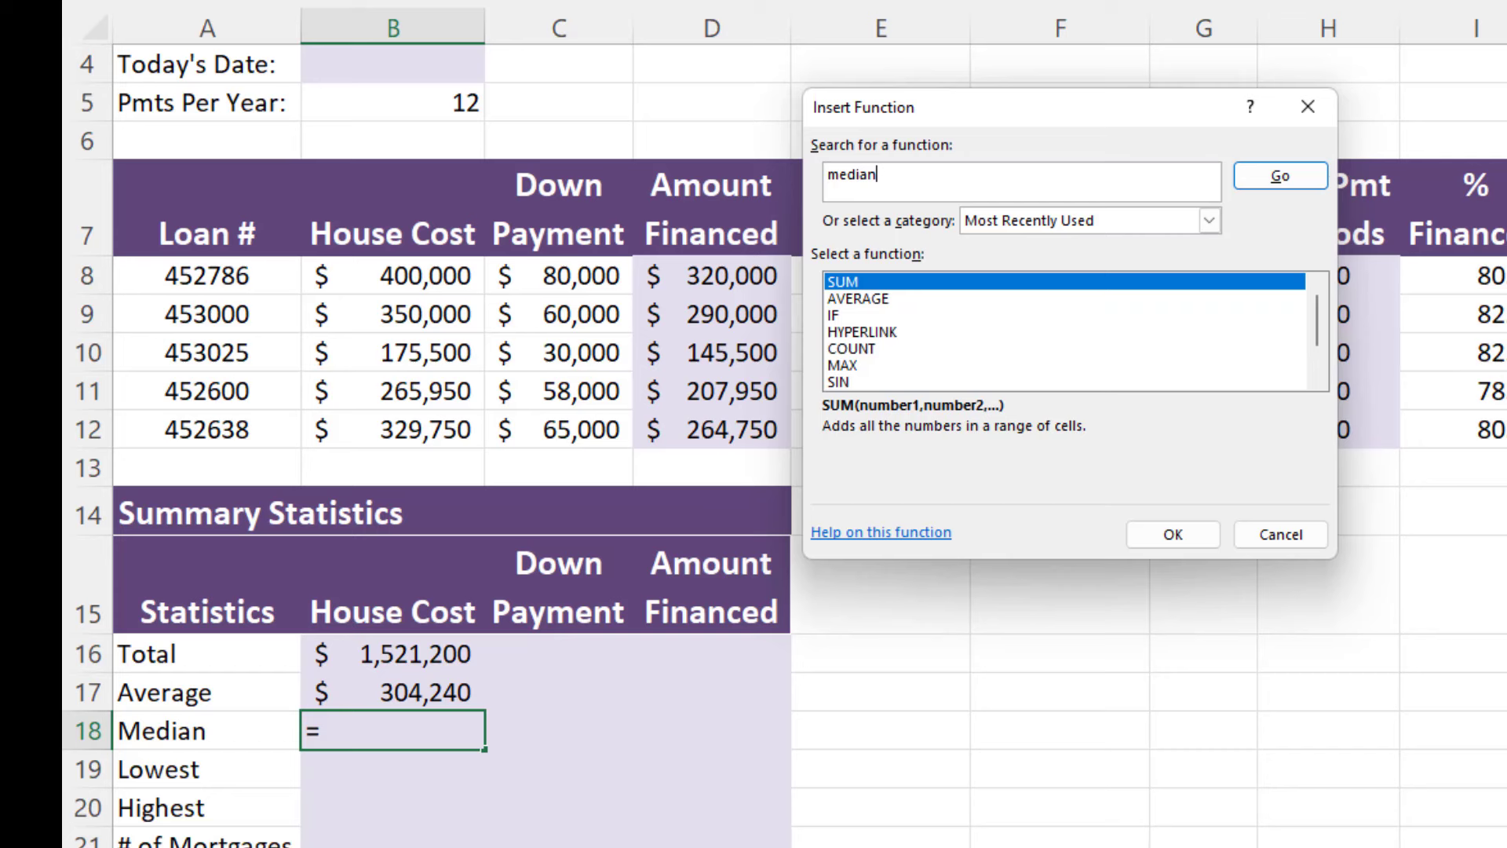
{"action": "key", "text": "Return"}
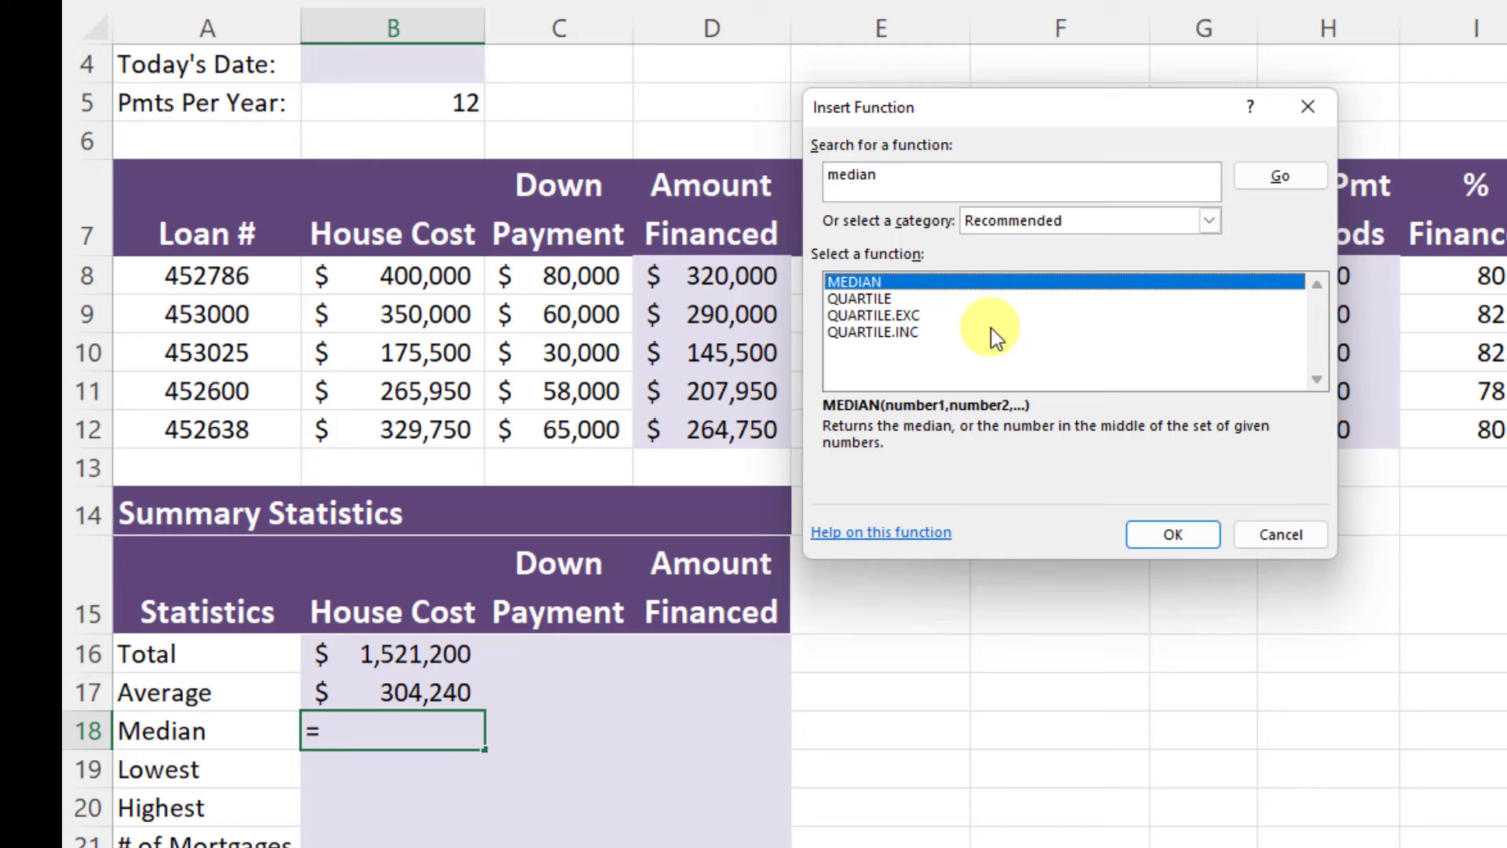
{"action": "left_click", "coordinate": [1199, 540]}
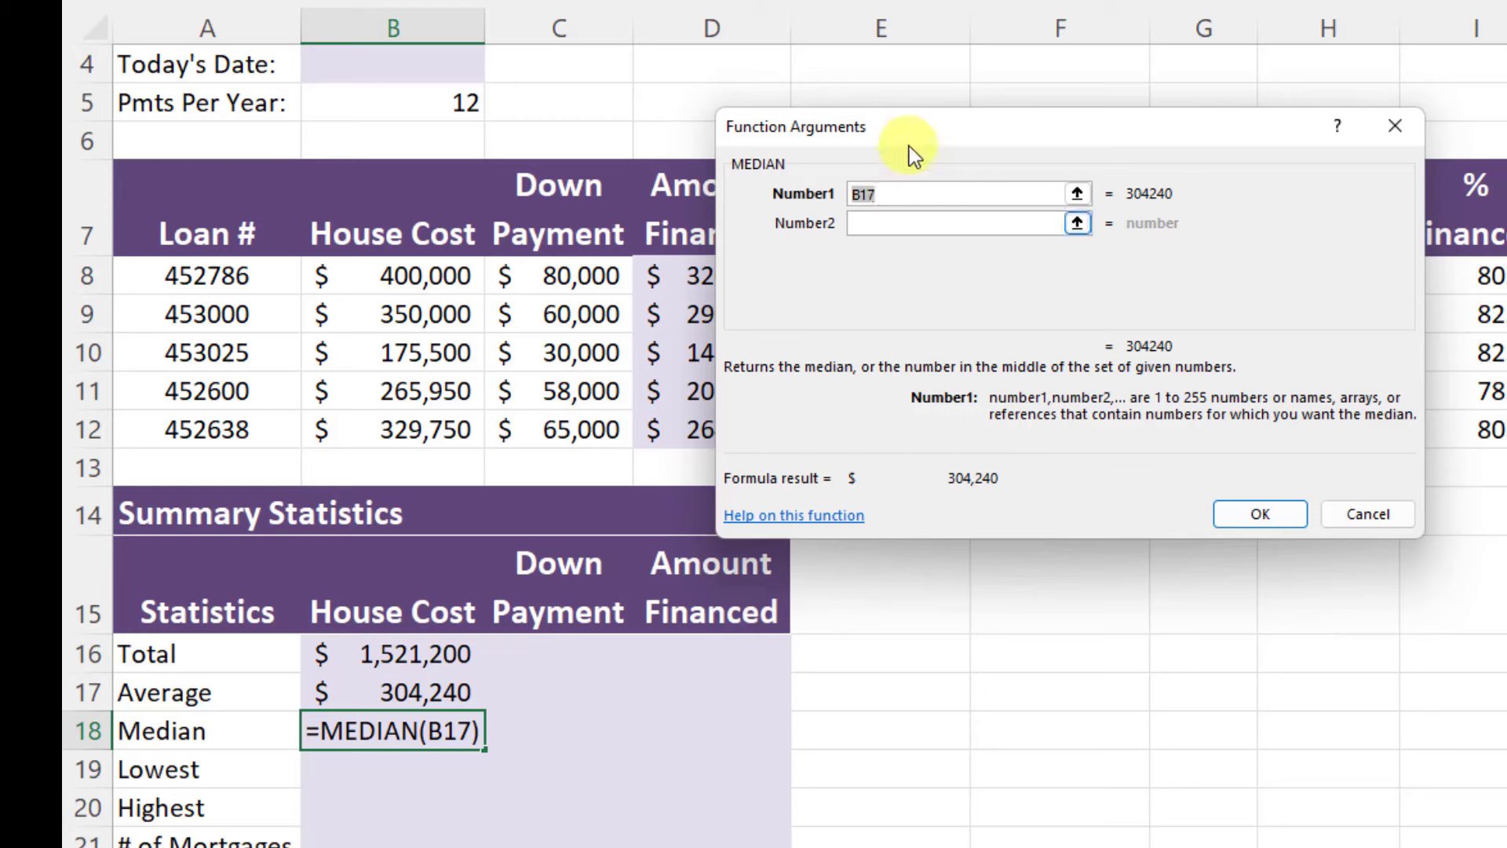
Step: Move the Function Arguments box aside and clear the pre-filled Number1 argument
{"action": "left_click", "coordinate": [913, 140]}
{"action": "left_click_drag", "start_coordinate": [915, 141], "coordinate": [966, 137]}
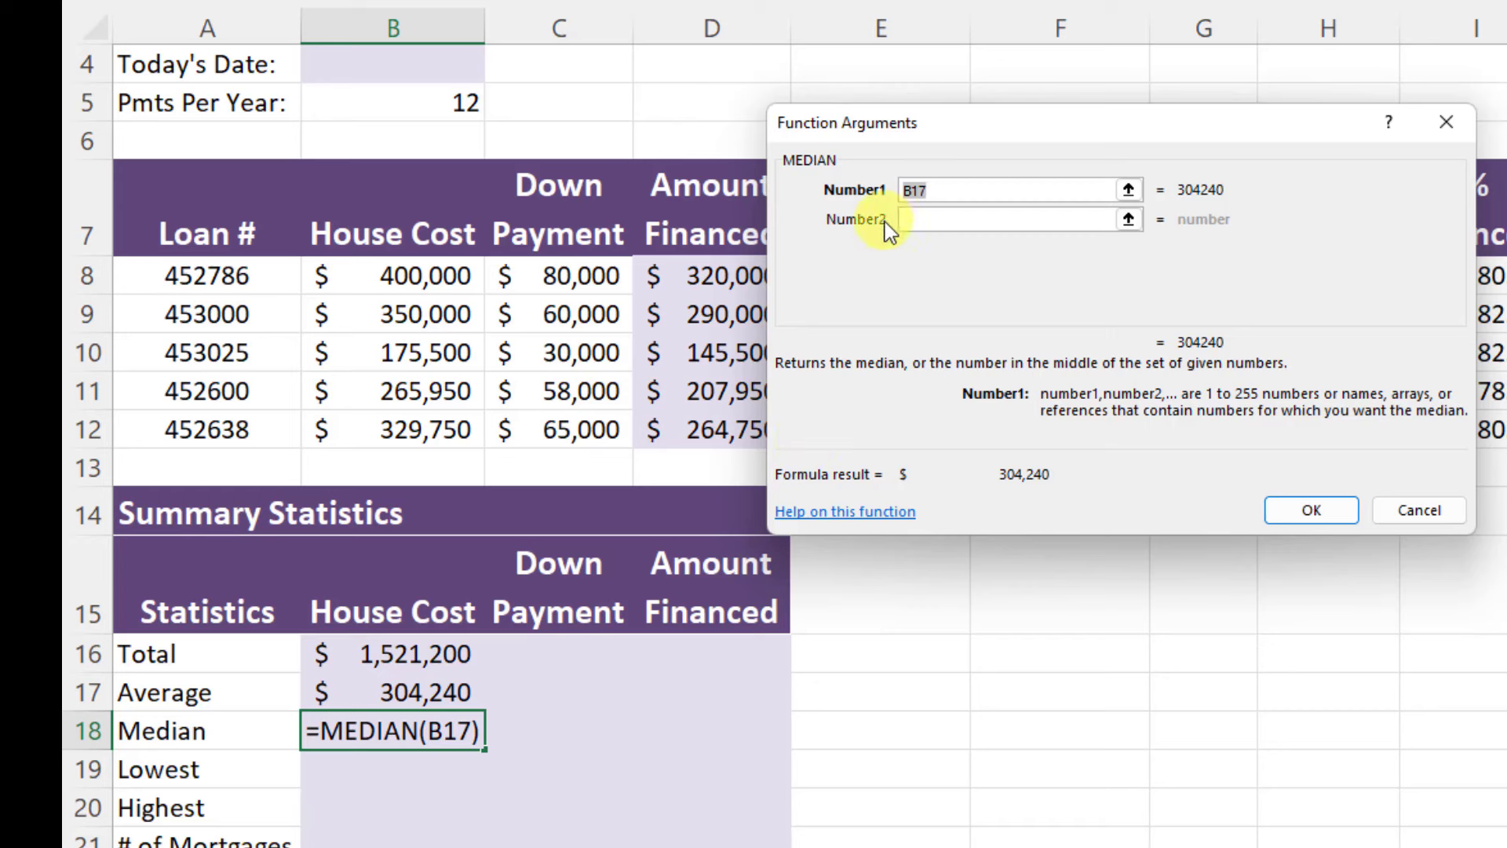
{"action": "left_click", "coordinate": [929, 190]}
{"action": "left_click", "coordinate": [916, 210]}
{"action": "left_click_drag", "start_coordinate": [970, 121], "coordinate": [865, 120]}
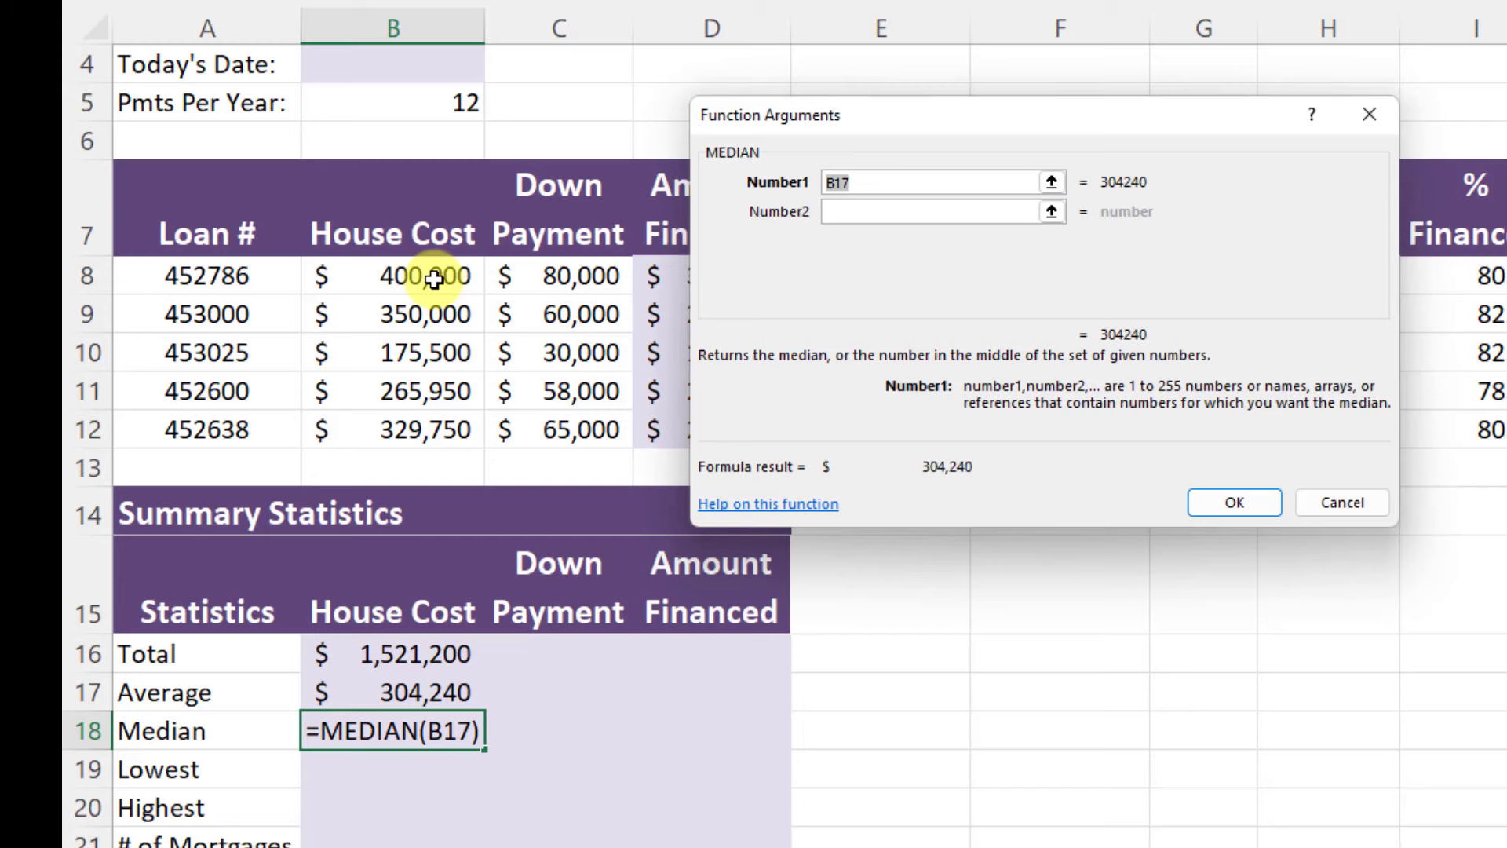
{"action": "left_click_drag", "start_coordinate": [434, 279], "coordinate": [416, 434]}
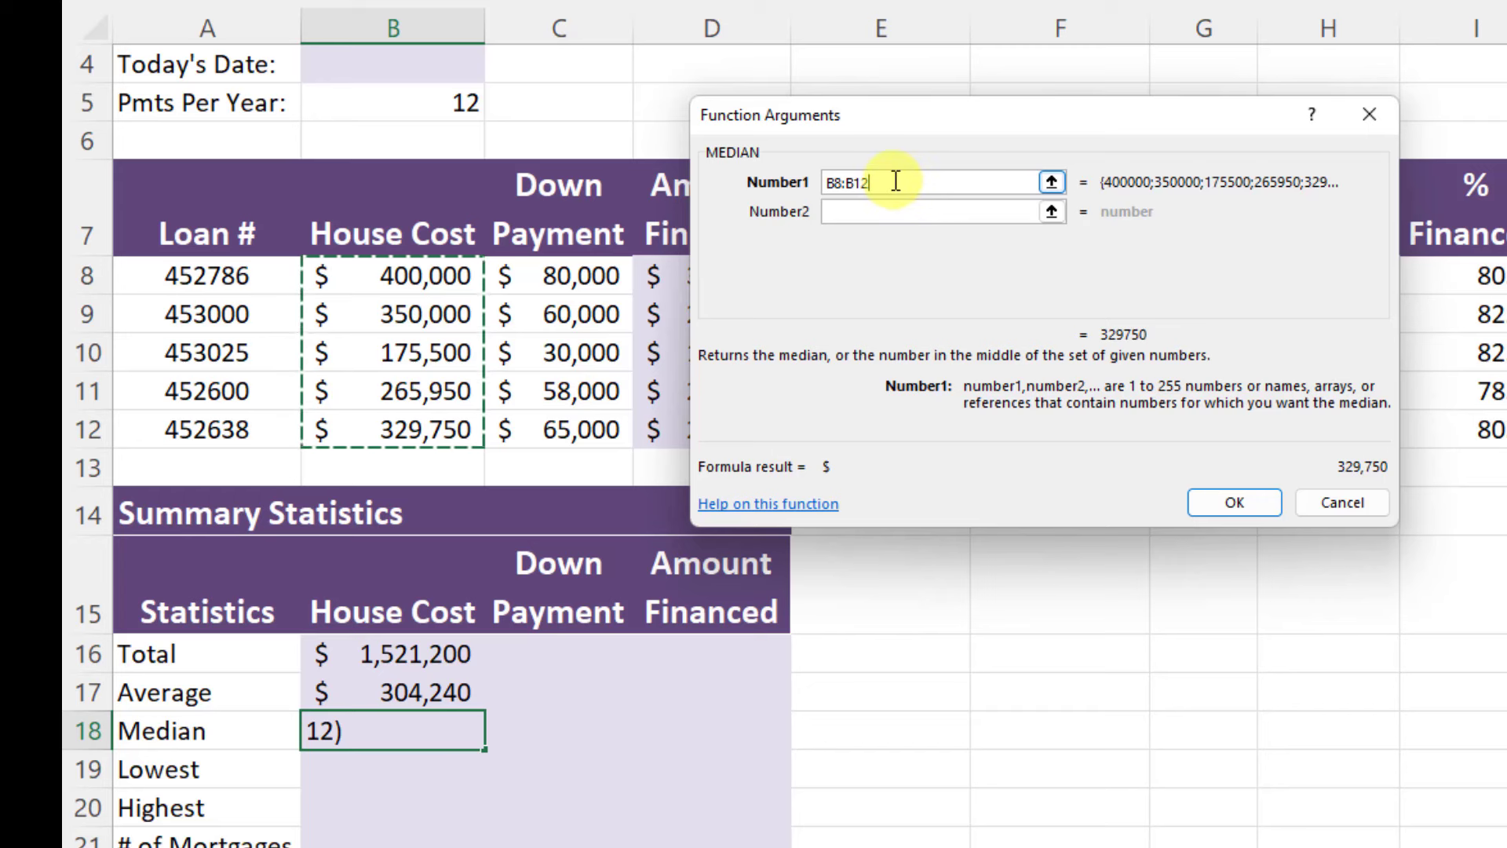
{"action": "key", "text": "BackSpace"}
{"action": "key", "text": "BackSpace"}
{"action": "key", "text": "BackSpace"}
{"action": "key", "text": "BackSpace"}
{"action": "key", "text": "BackSpace"}
{"action": "key", "text": "BackSpace"}
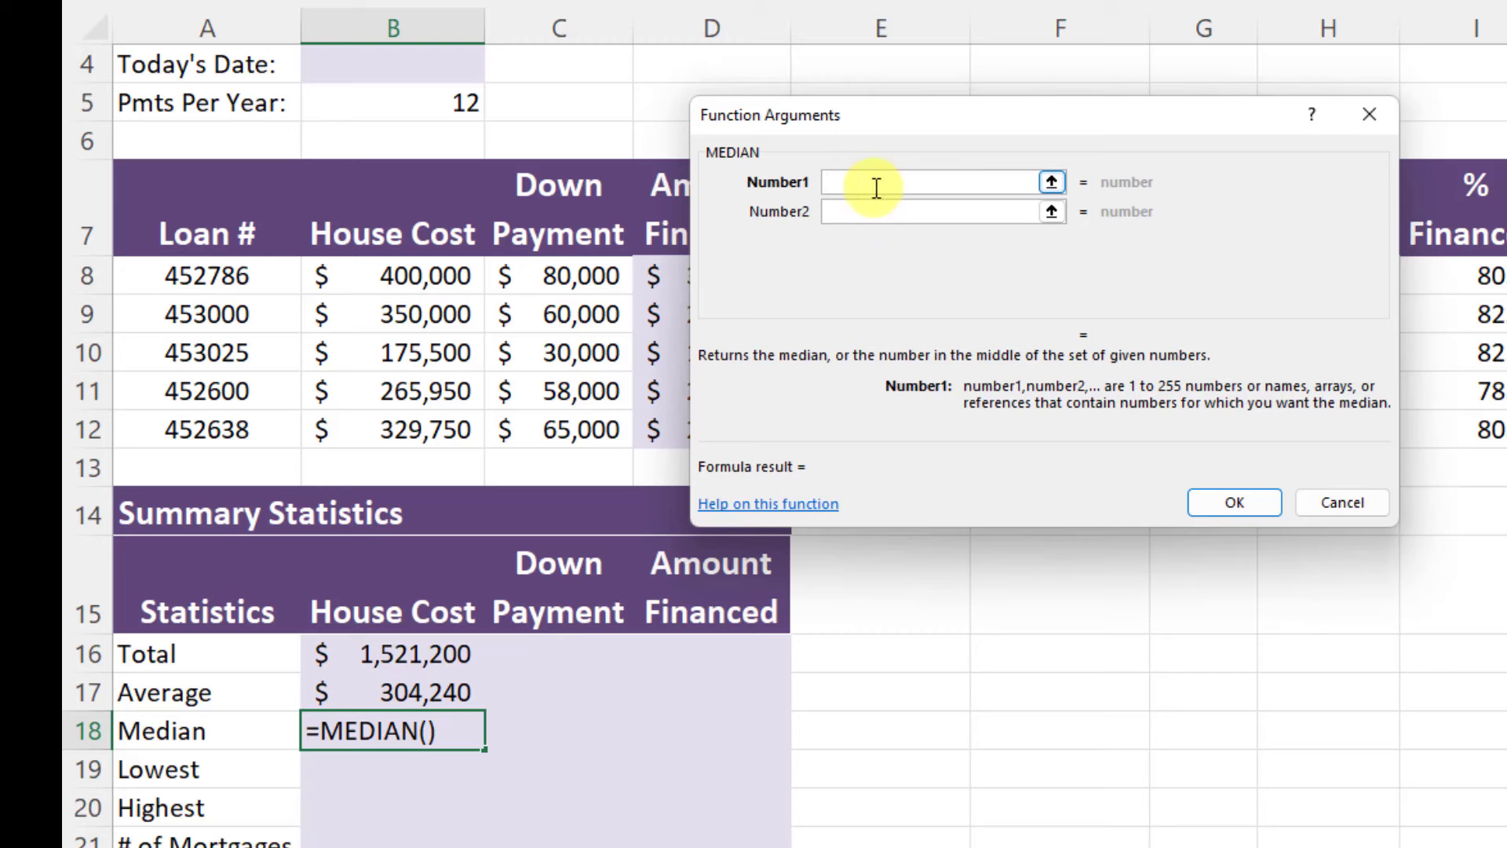
Step: Set Number1 to house costs B8:B12 and confirm =MEDIAN(B8:B12), showing $329,750
{"action": "left_click", "coordinate": [1052, 183]}
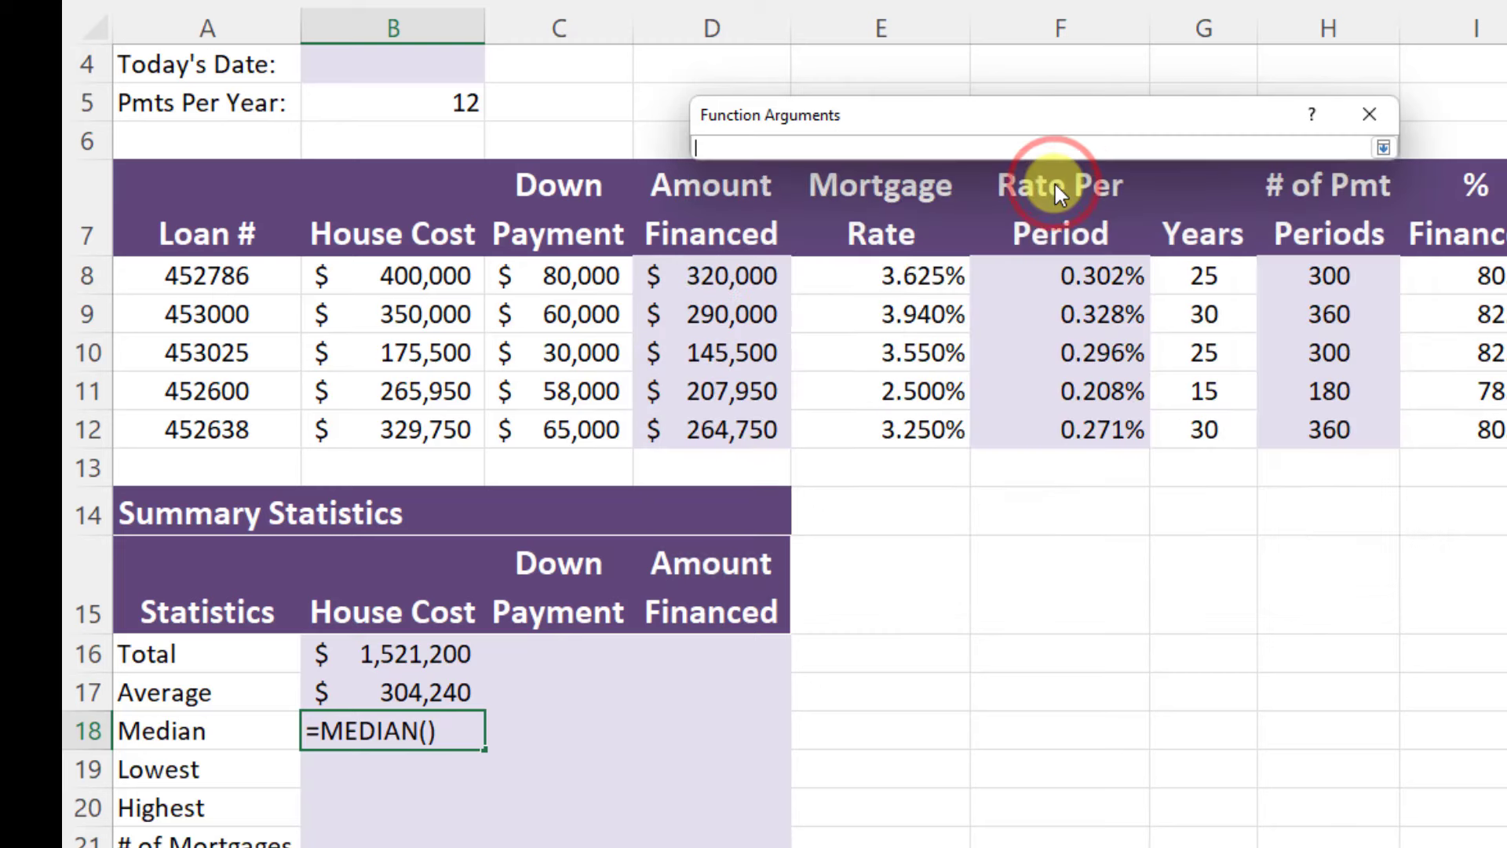
{"action": "mouse_move", "coordinate": [1035, 113]}
{"action": "left_mouse_down"}
{"action": "mouse_move", "coordinate": [1016, 105]}
{"action": "mouse_move", "coordinate": [1057, 104]}
{"action": "left_mouse_up"}
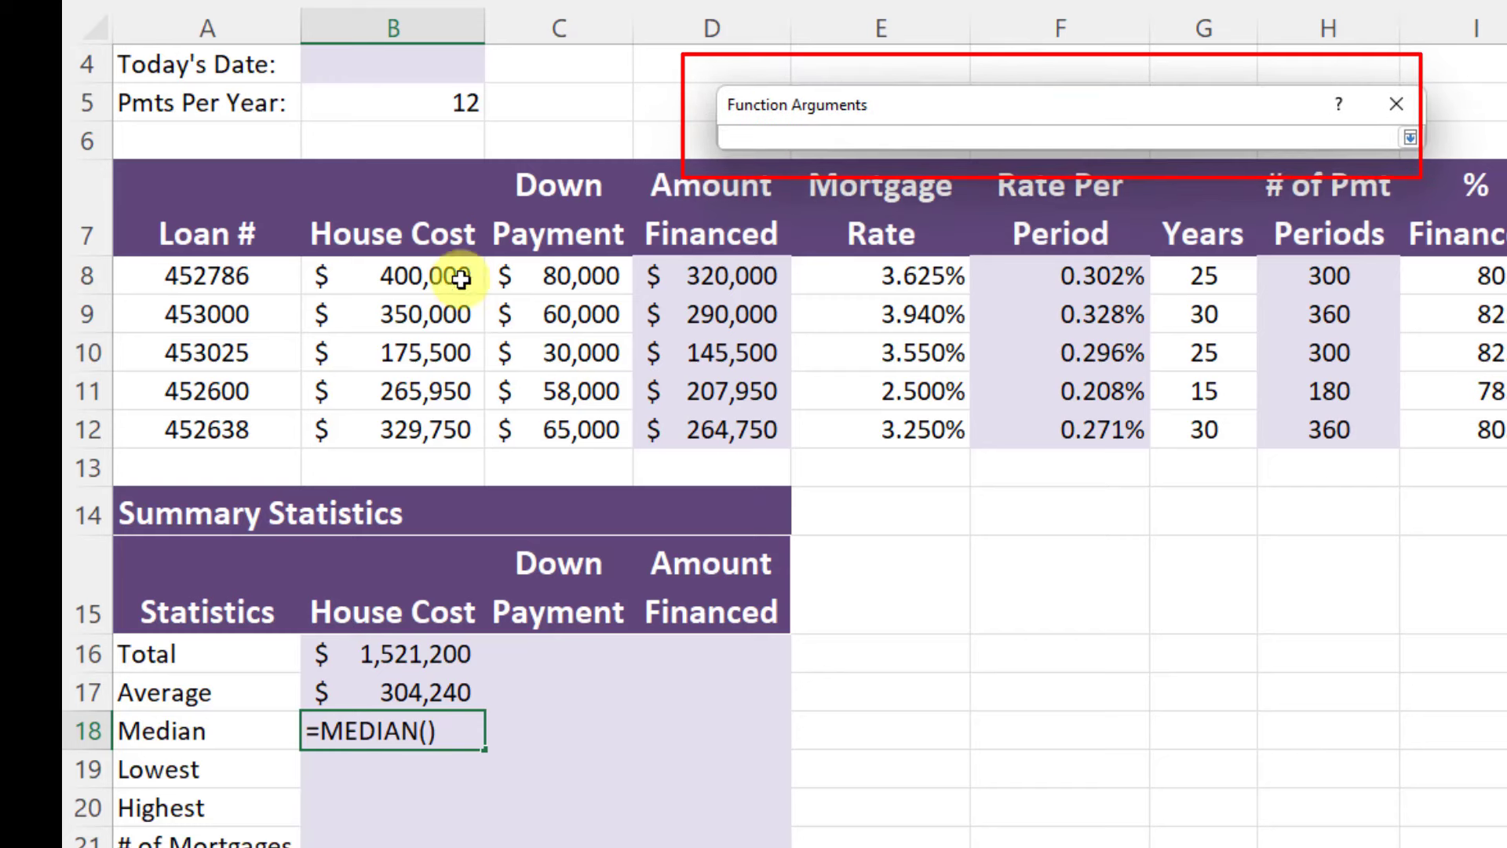
{"action": "left_click_drag", "start_coordinate": [428, 275], "coordinate": [430, 428]}
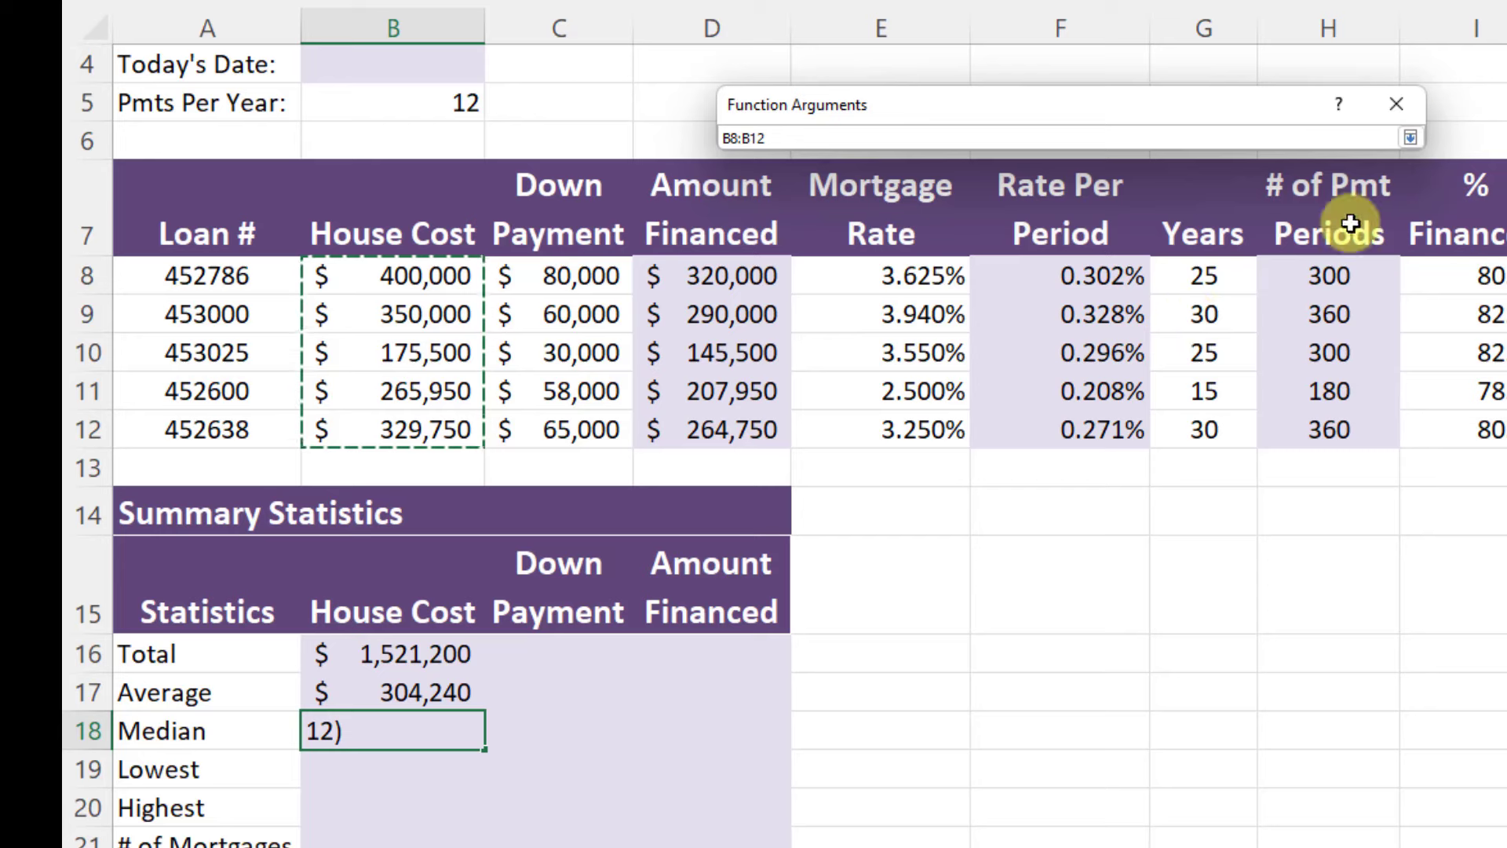
{"action": "left_click", "coordinate": [1413, 138]}
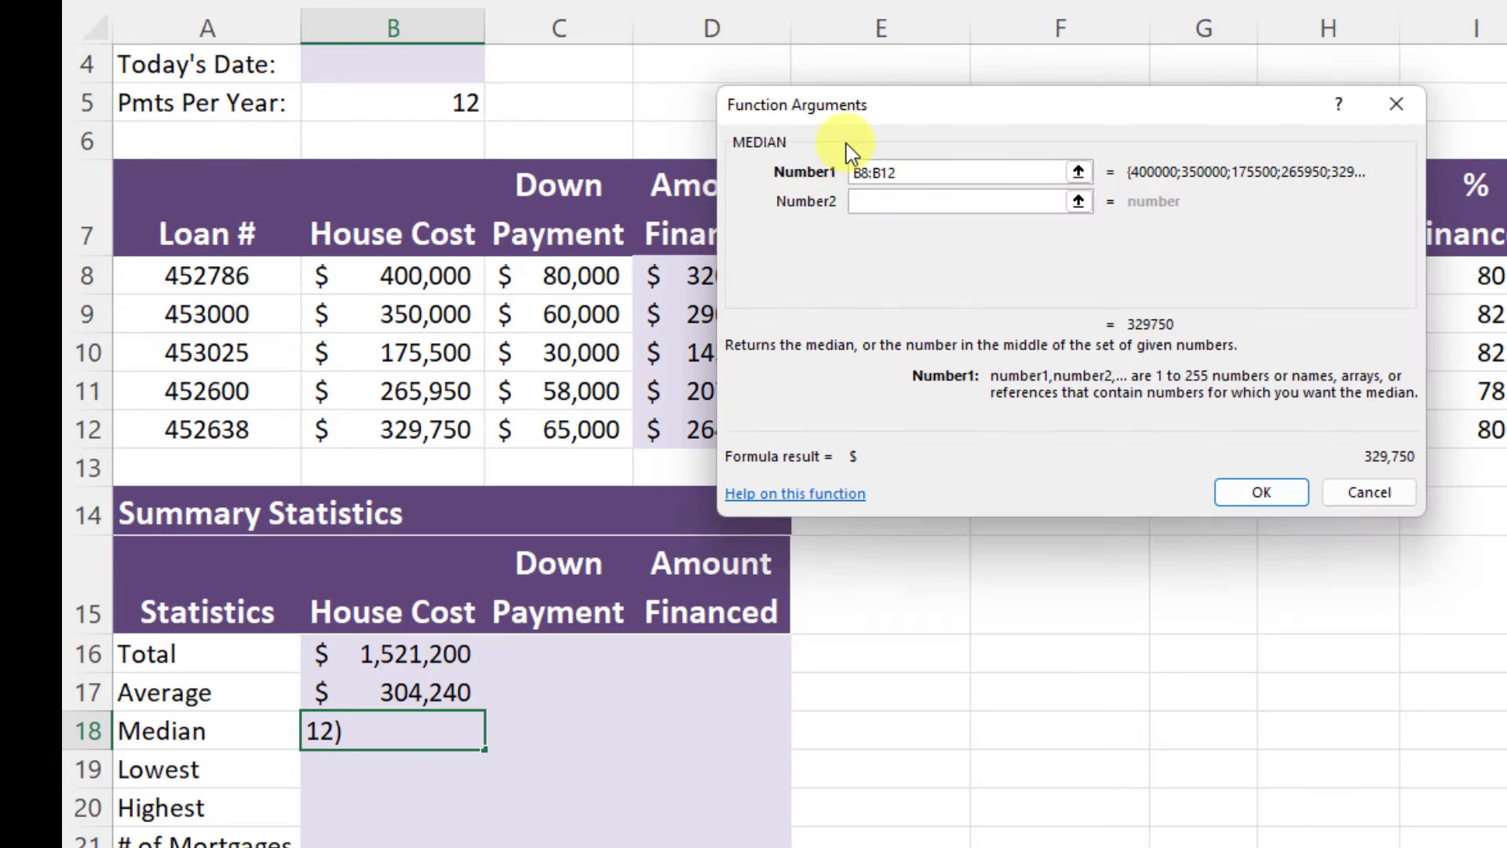
{"action": "key", "text": "BackSpace"}
{"action": "key", "text": "BackSpace"}
{"action": "key", "text": "BackSpace"}
{"action": "key", "text": "BackSpace"}
{"action": "key", "text": "BackSpace"}
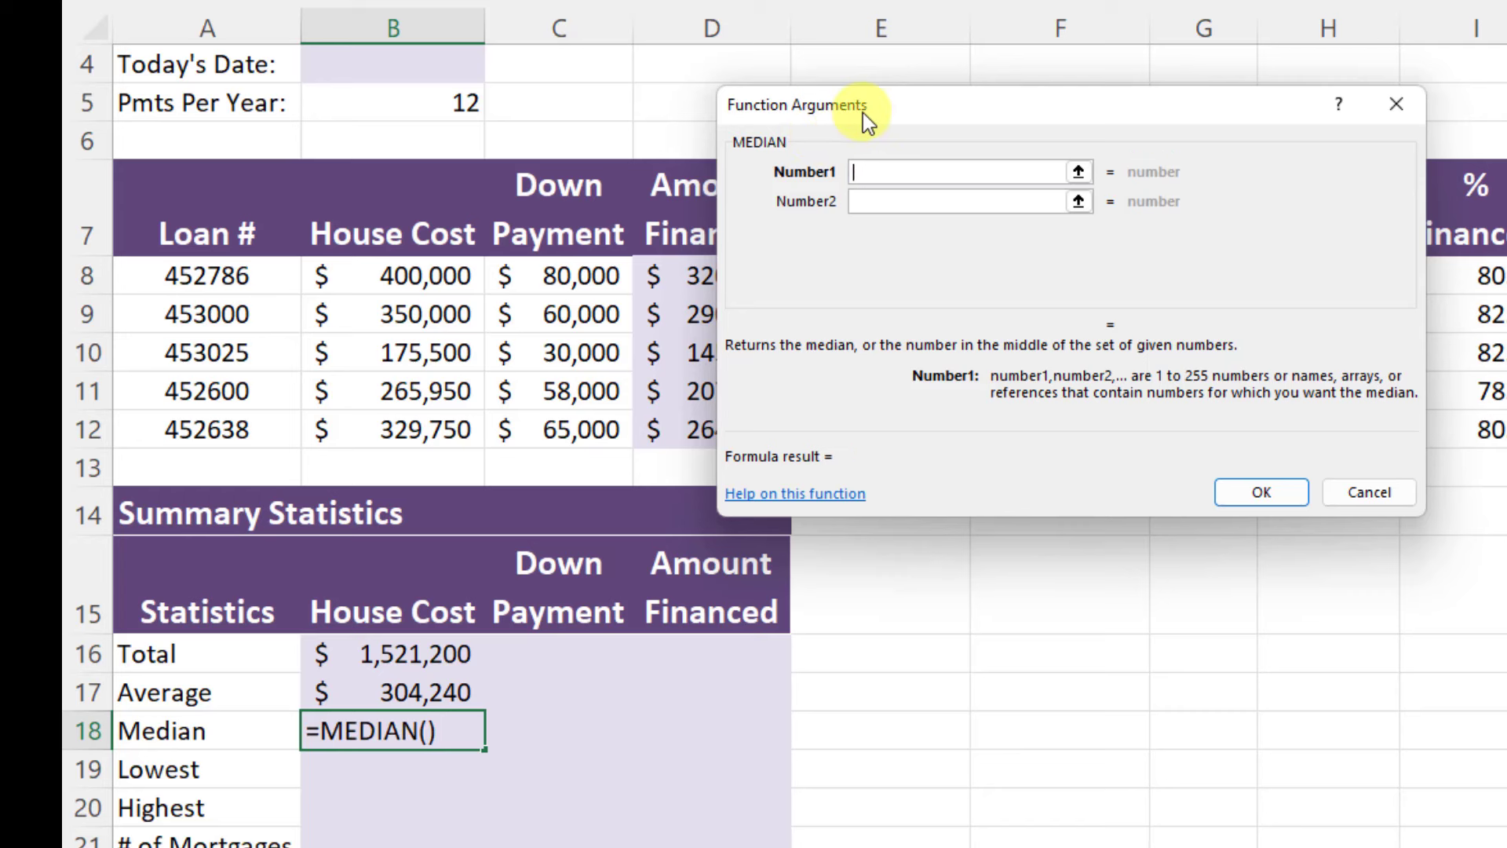
{"action": "left_click", "coordinate": [872, 169]}
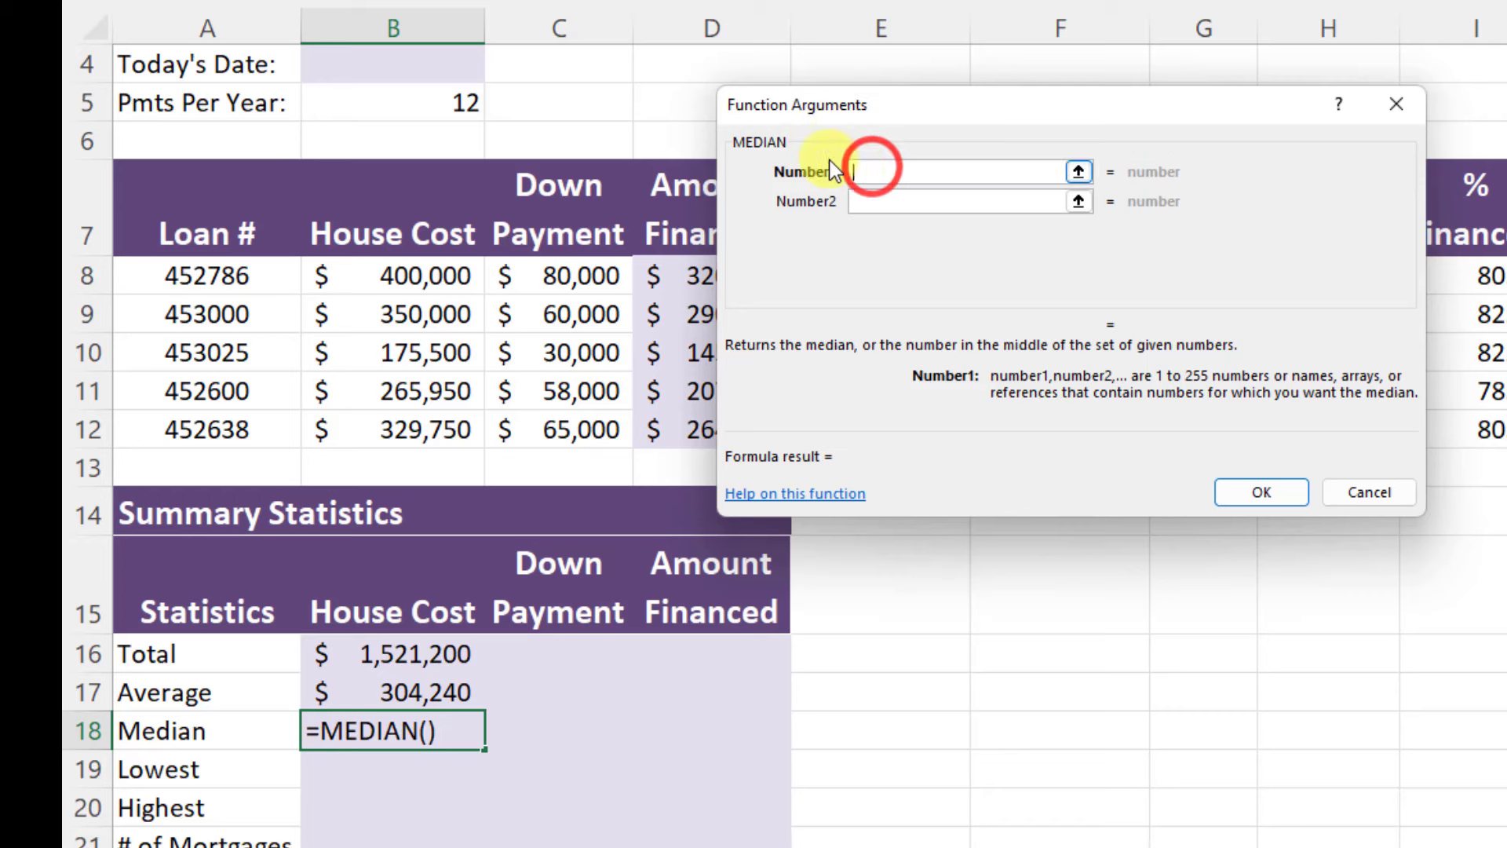
{"action": "left_click", "coordinate": [881, 173]}
{"action": "left_click_drag", "start_coordinate": [421, 270], "coordinate": [419, 422]}
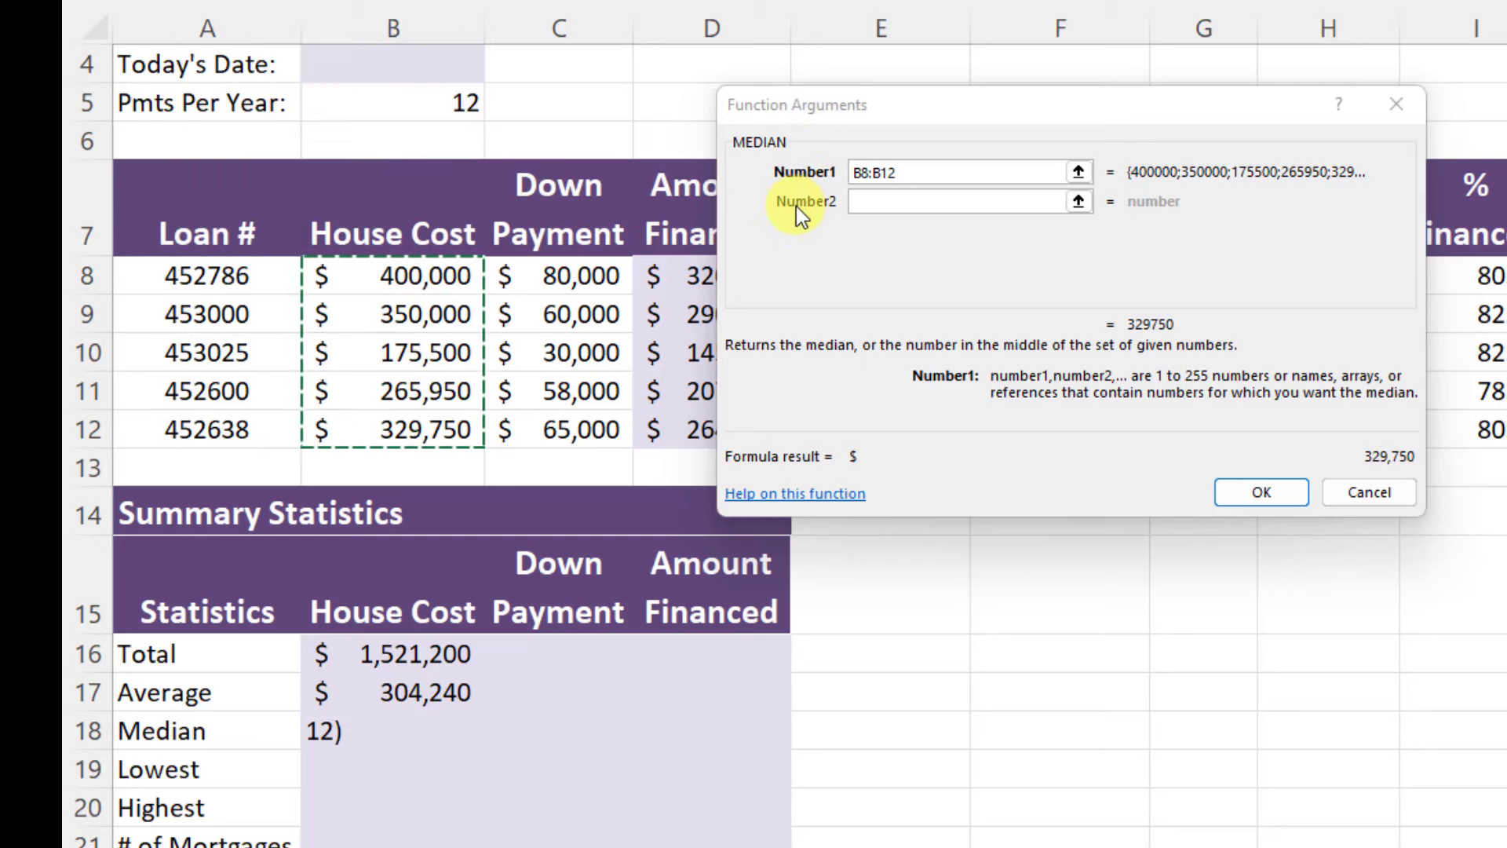
{"action": "left_click", "coordinate": [1264, 492]}
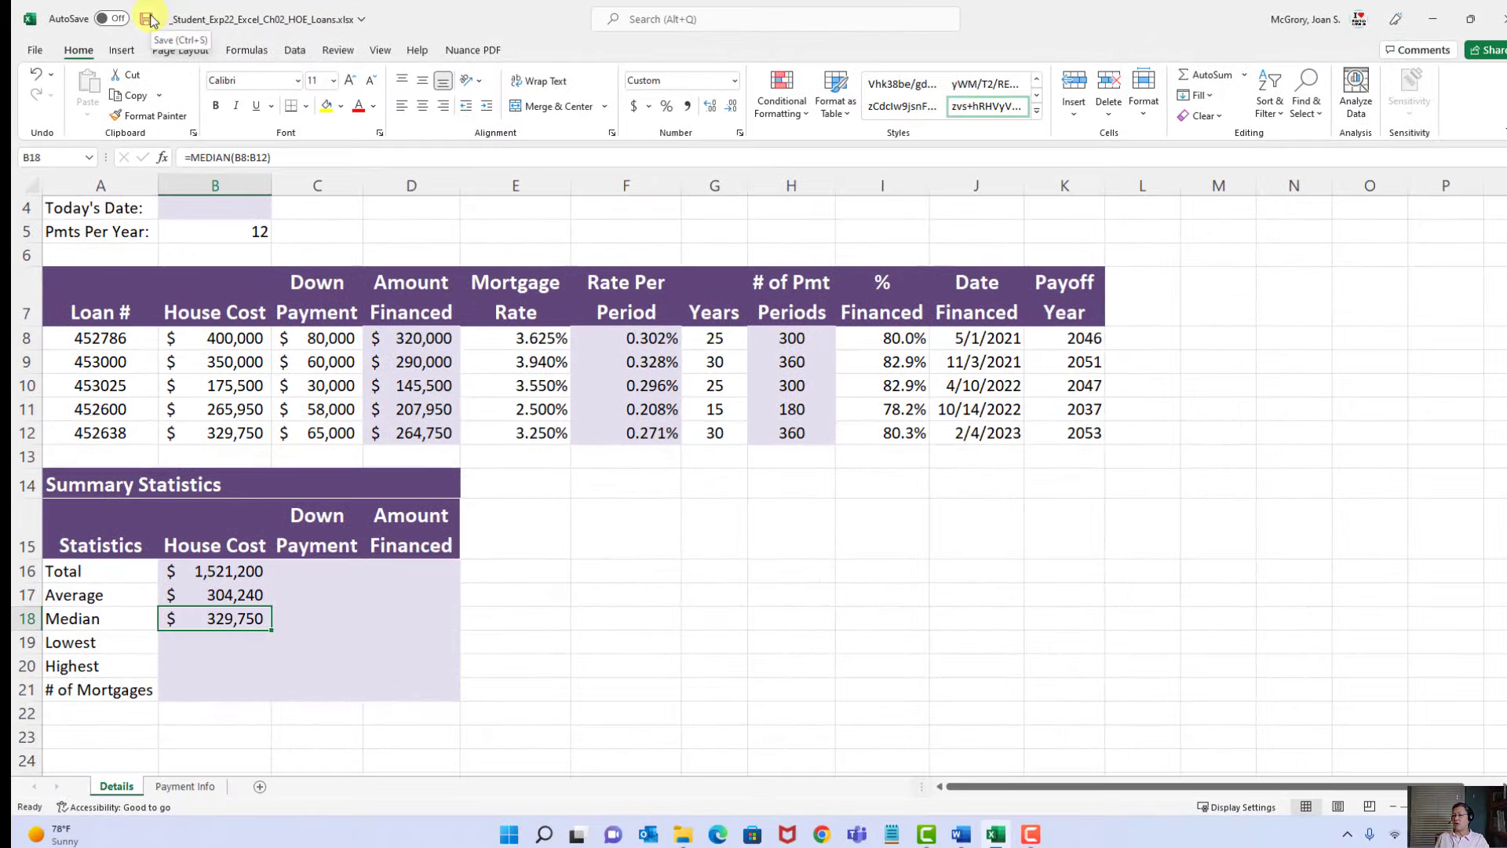
{"action": "left_click", "coordinate": [1245, 75]}
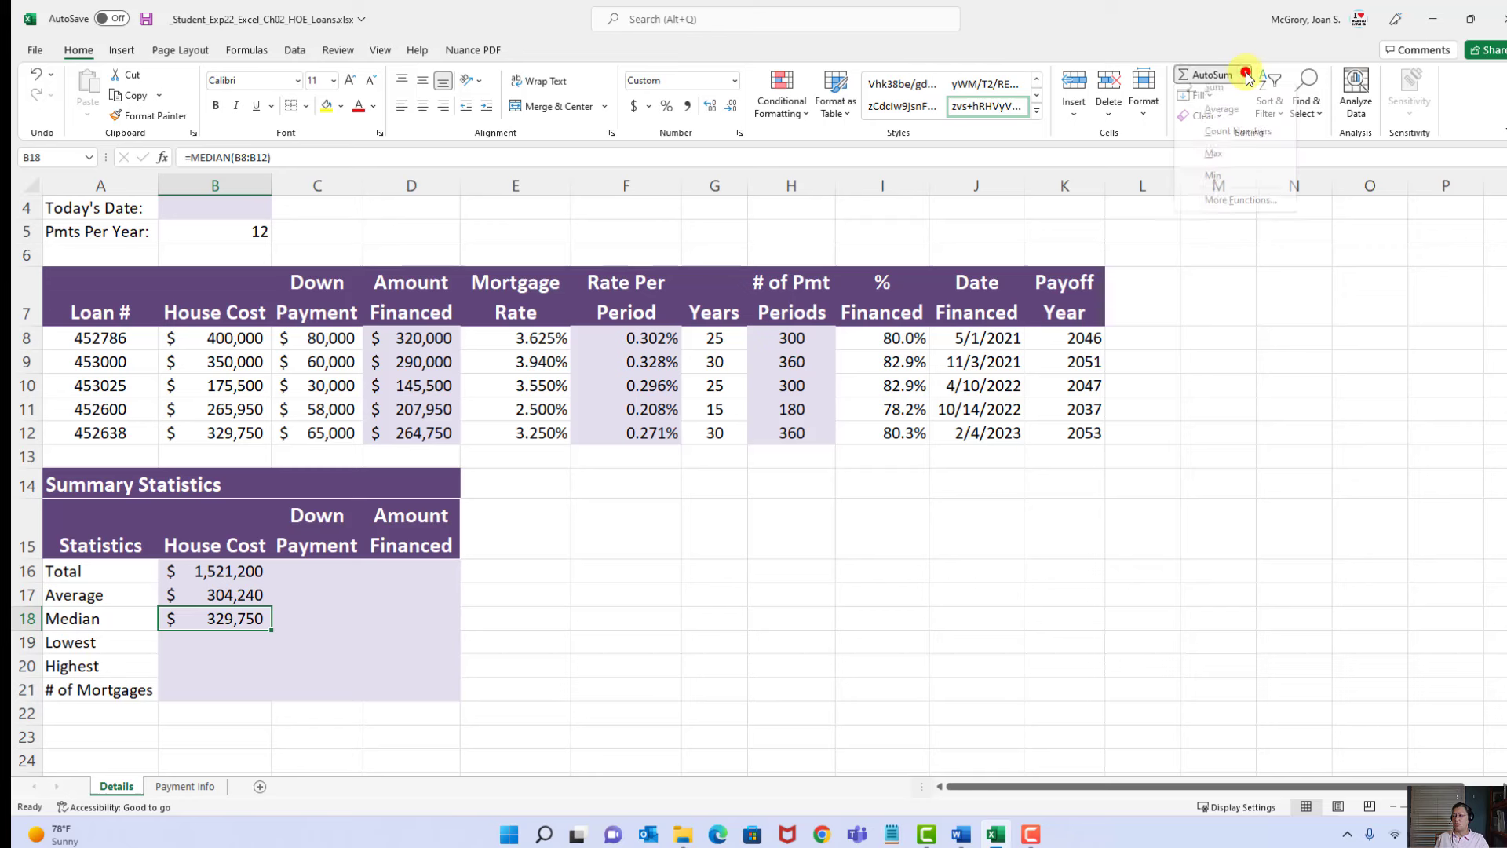
{"action": "left_click", "coordinate": [1125, 21]}
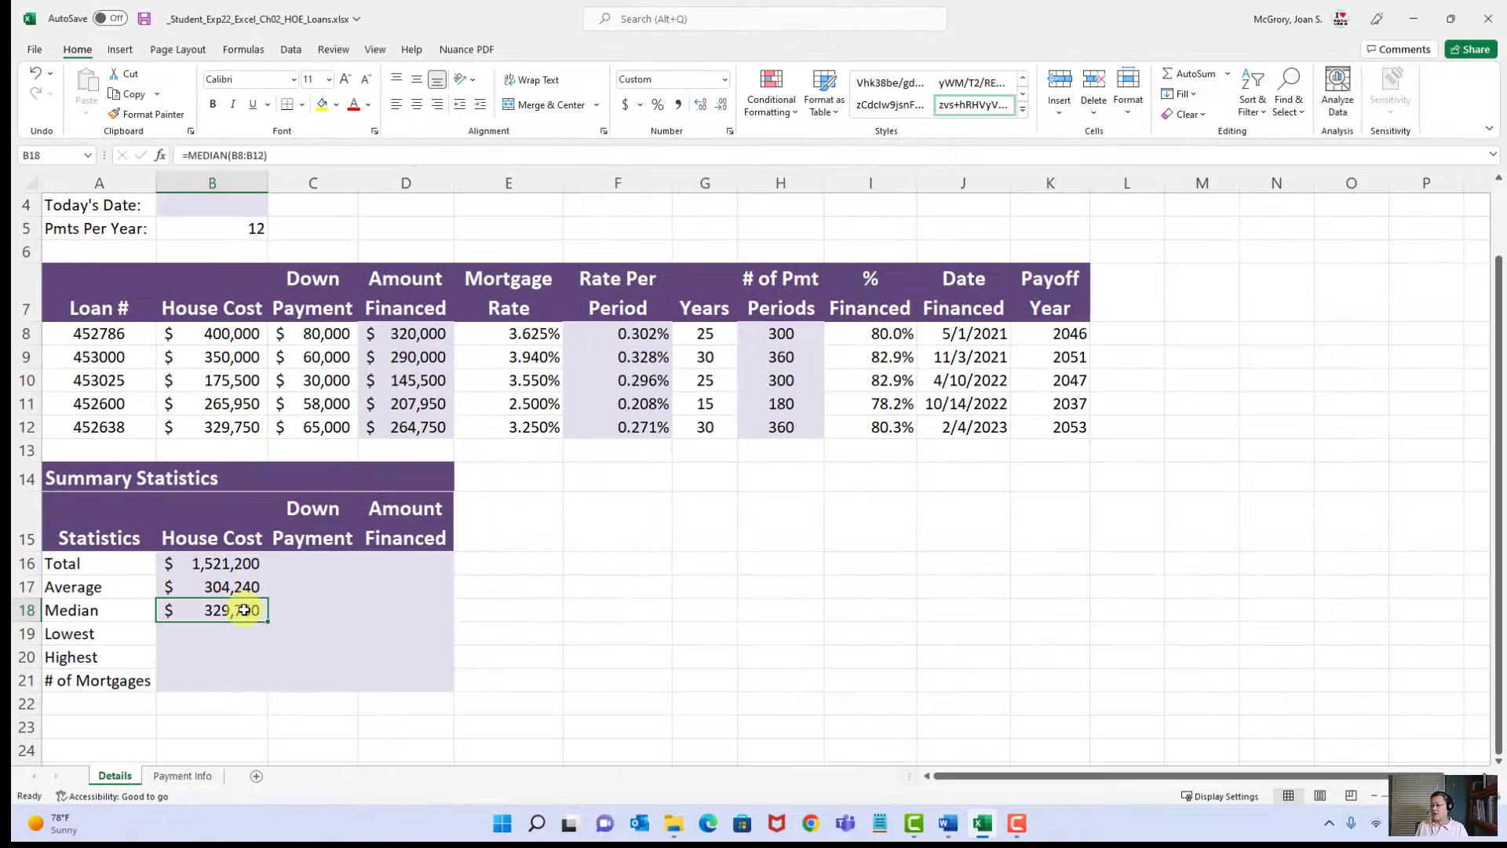
{"action": "left_click", "coordinate": [212, 586]}
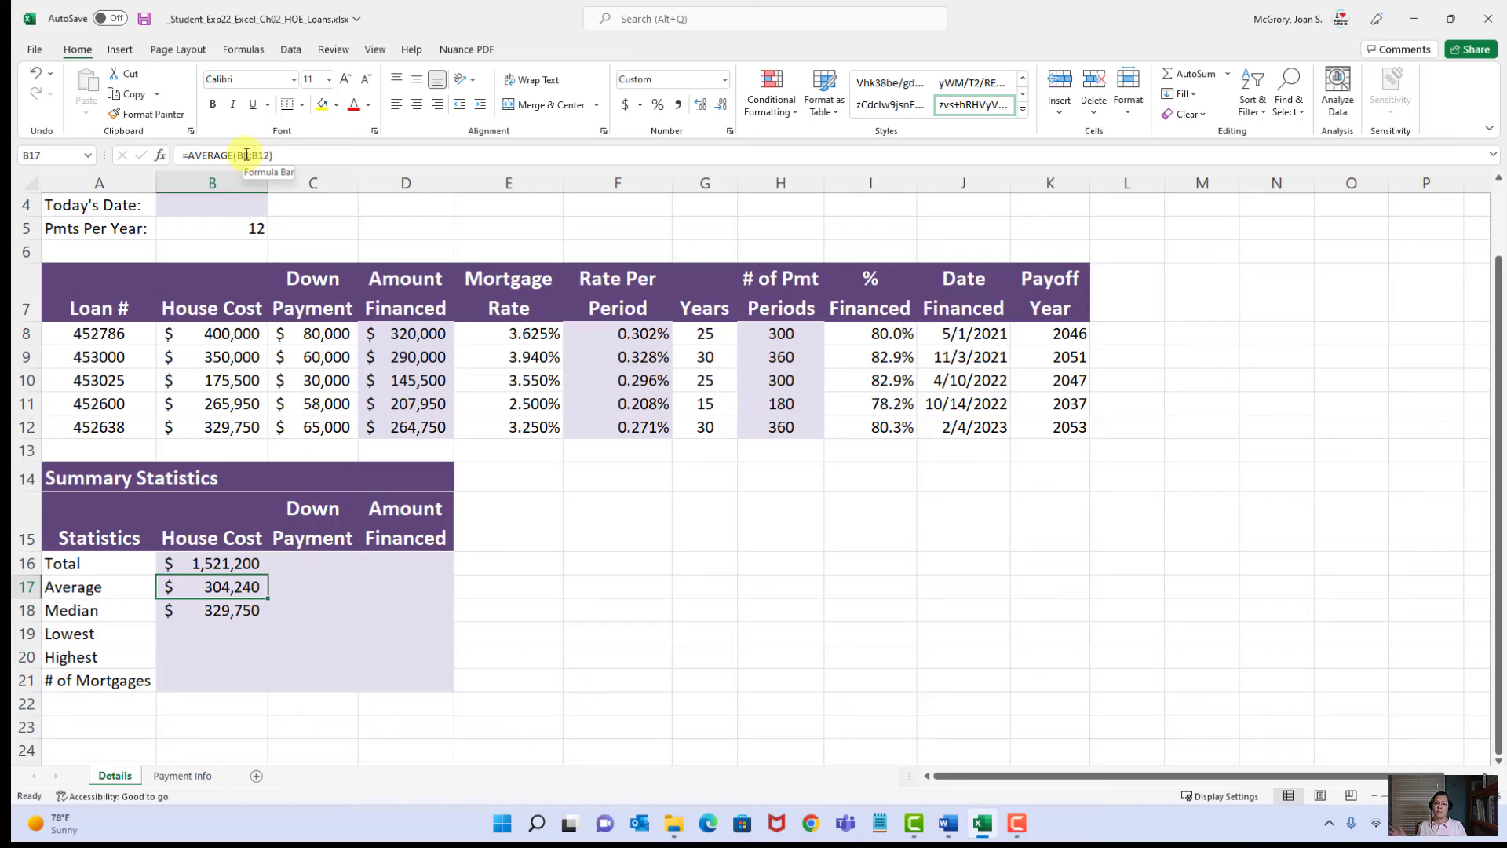
{"action": "left_click", "coordinate": [219, 632]}
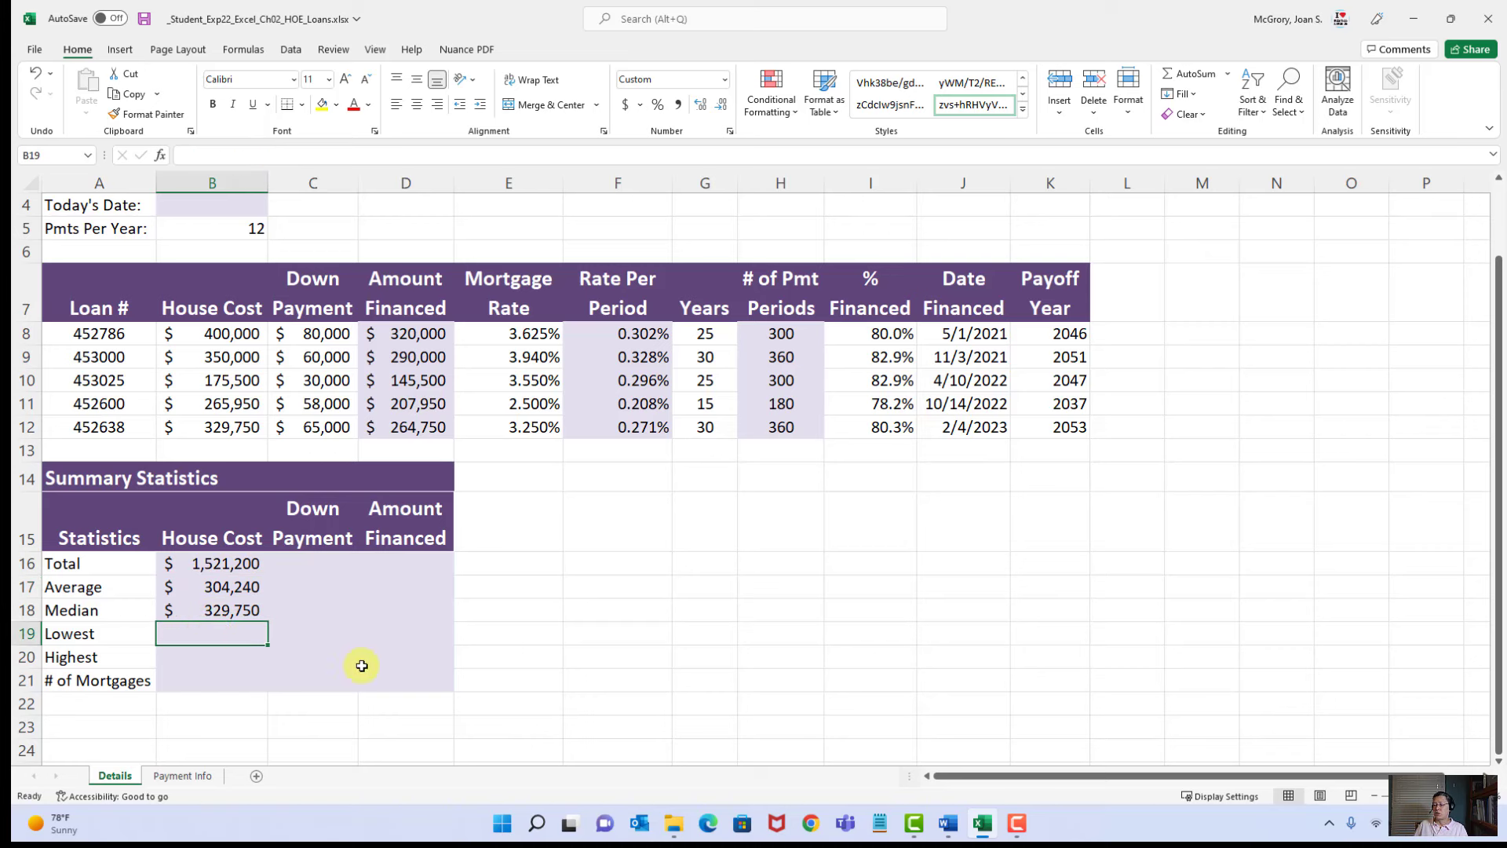
{"action": "left_click", "coordinate": [951, 826]}
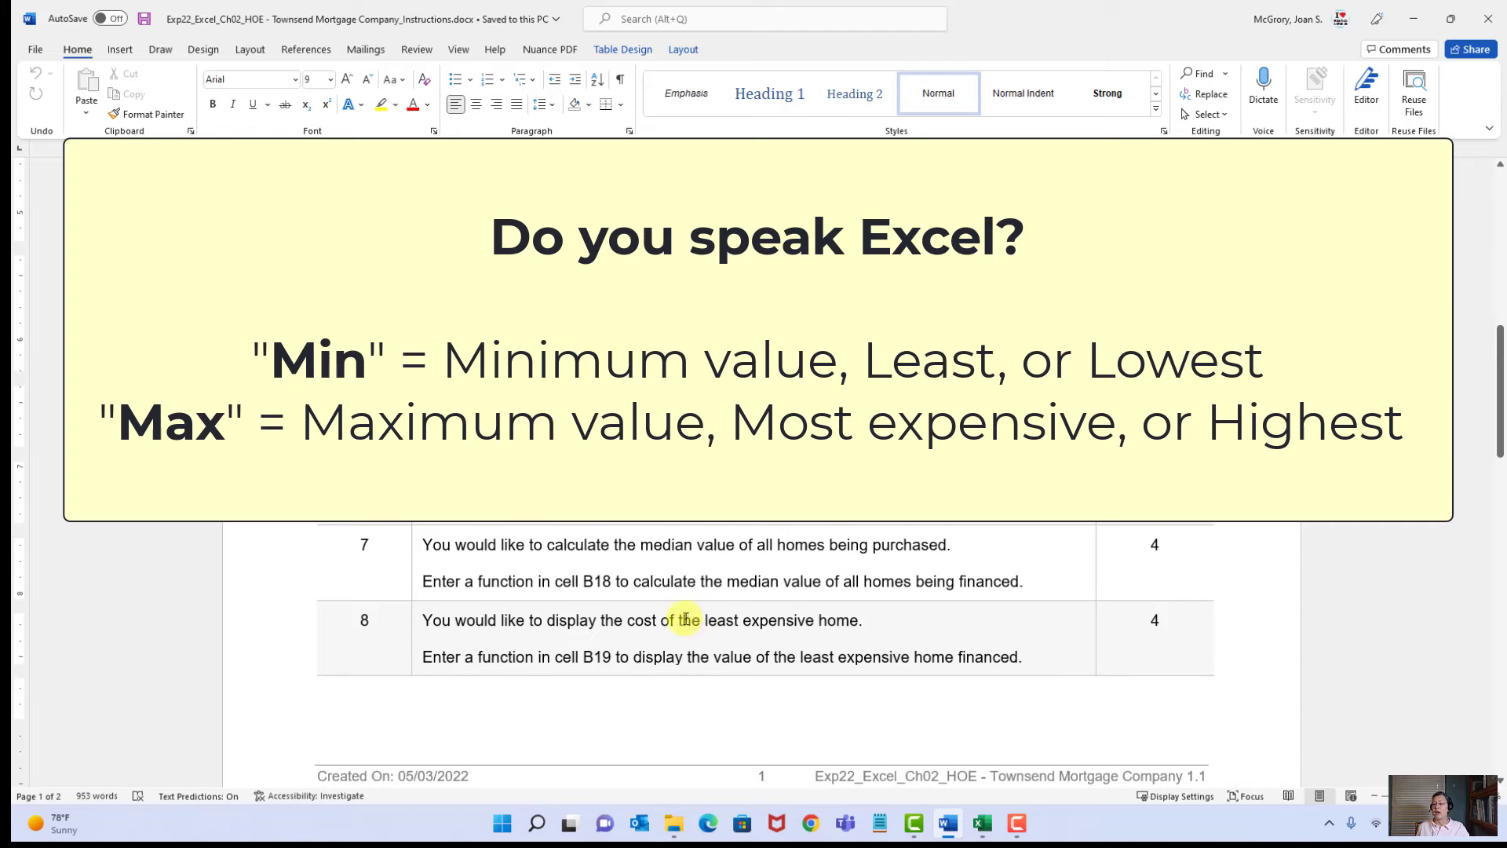
{"action": "left_click_drag", "start_coordinate": [680, 619], "coordinate": [781, 632]}
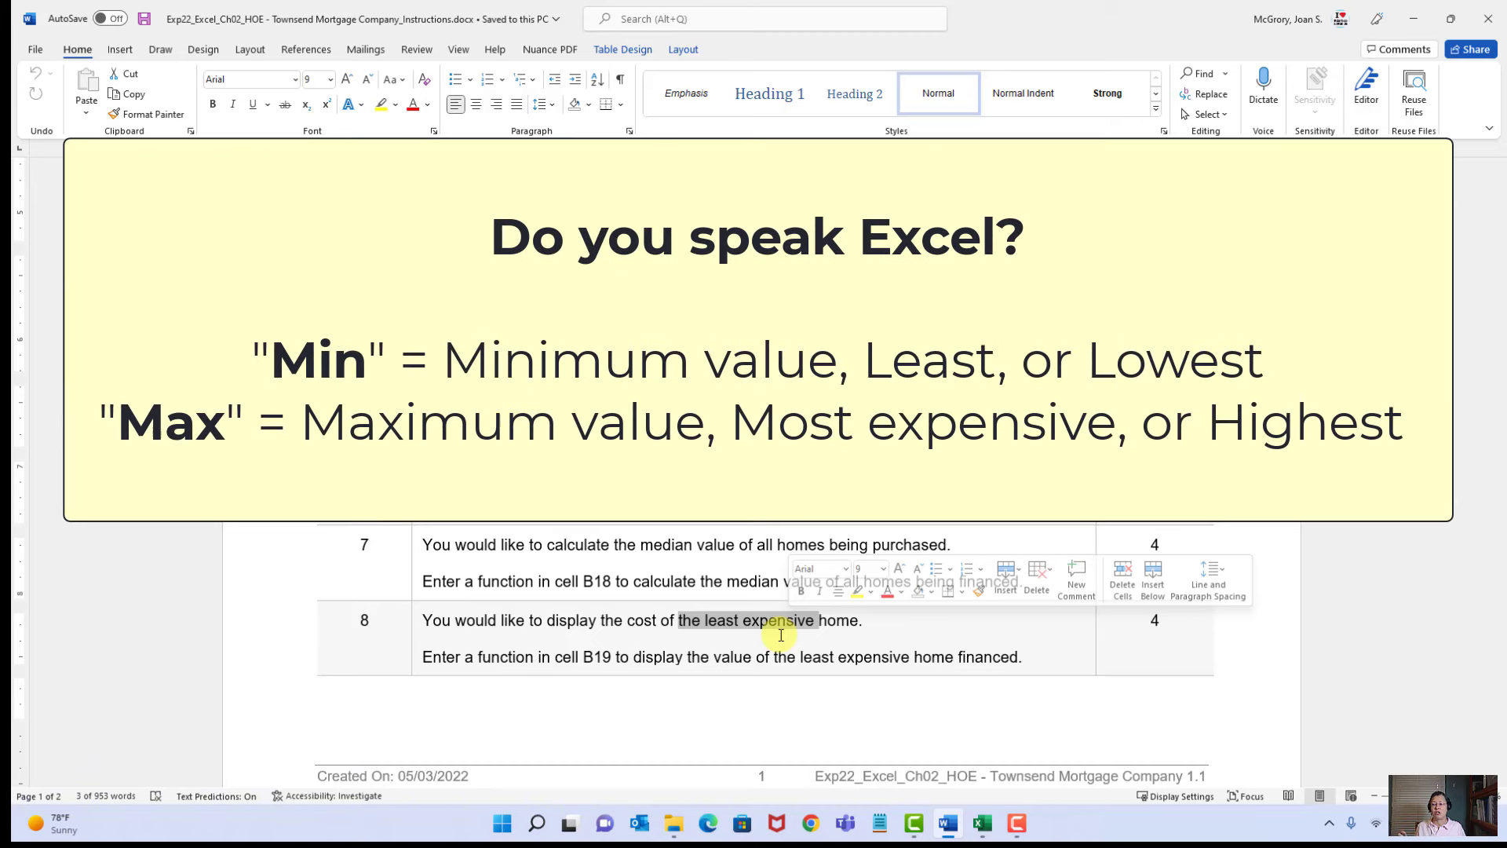
{"action": "left_click", "coordinate": [980, 830]}
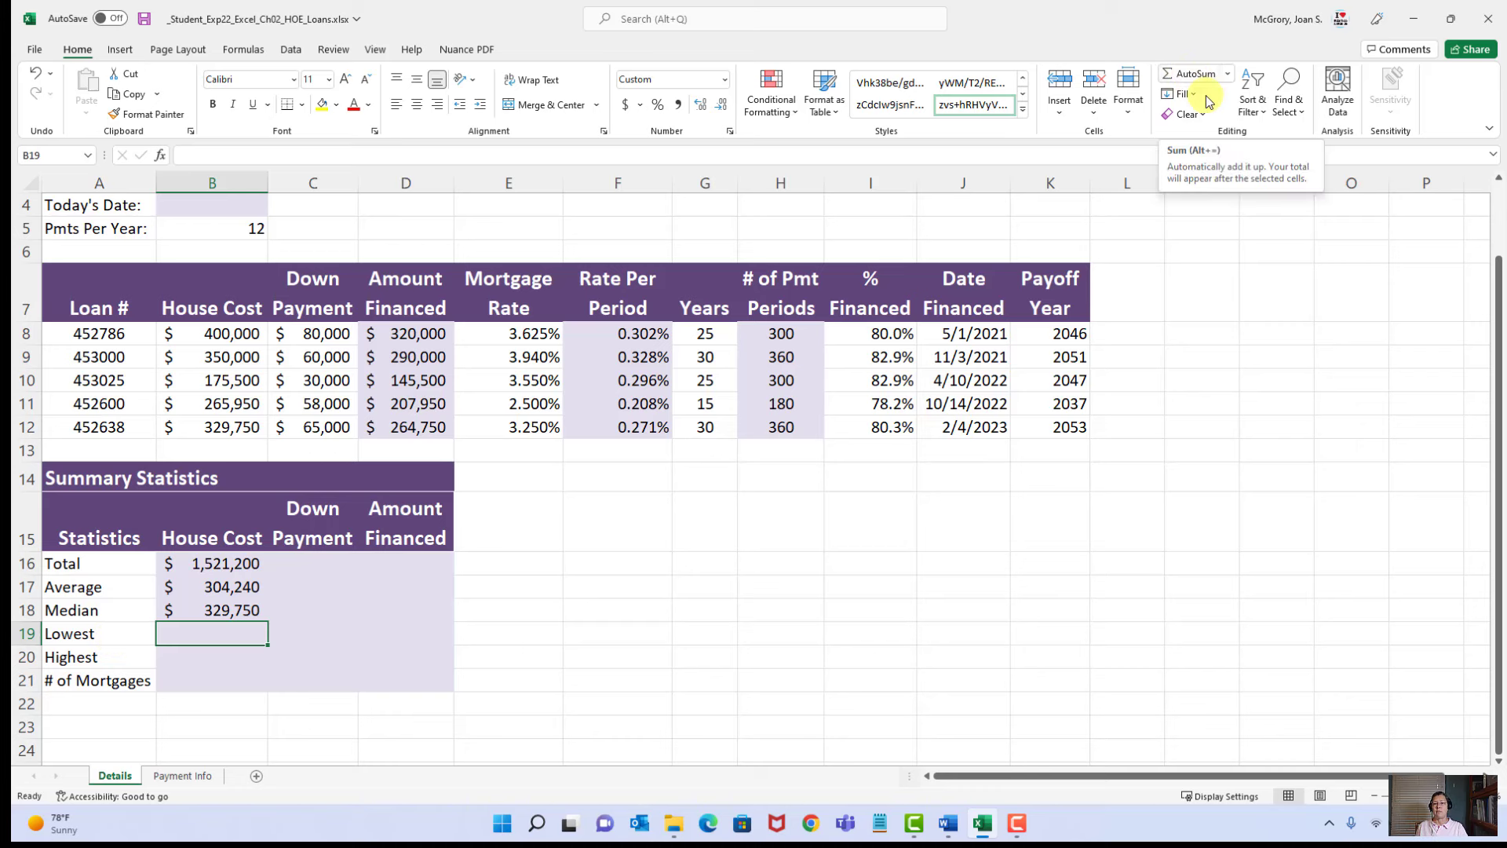
Step: Enter =MIN(B8:B12) in B19 so it shows the lowest house cost, $175,500
{"action": "left_click", "coordinate": [1229, 75]}
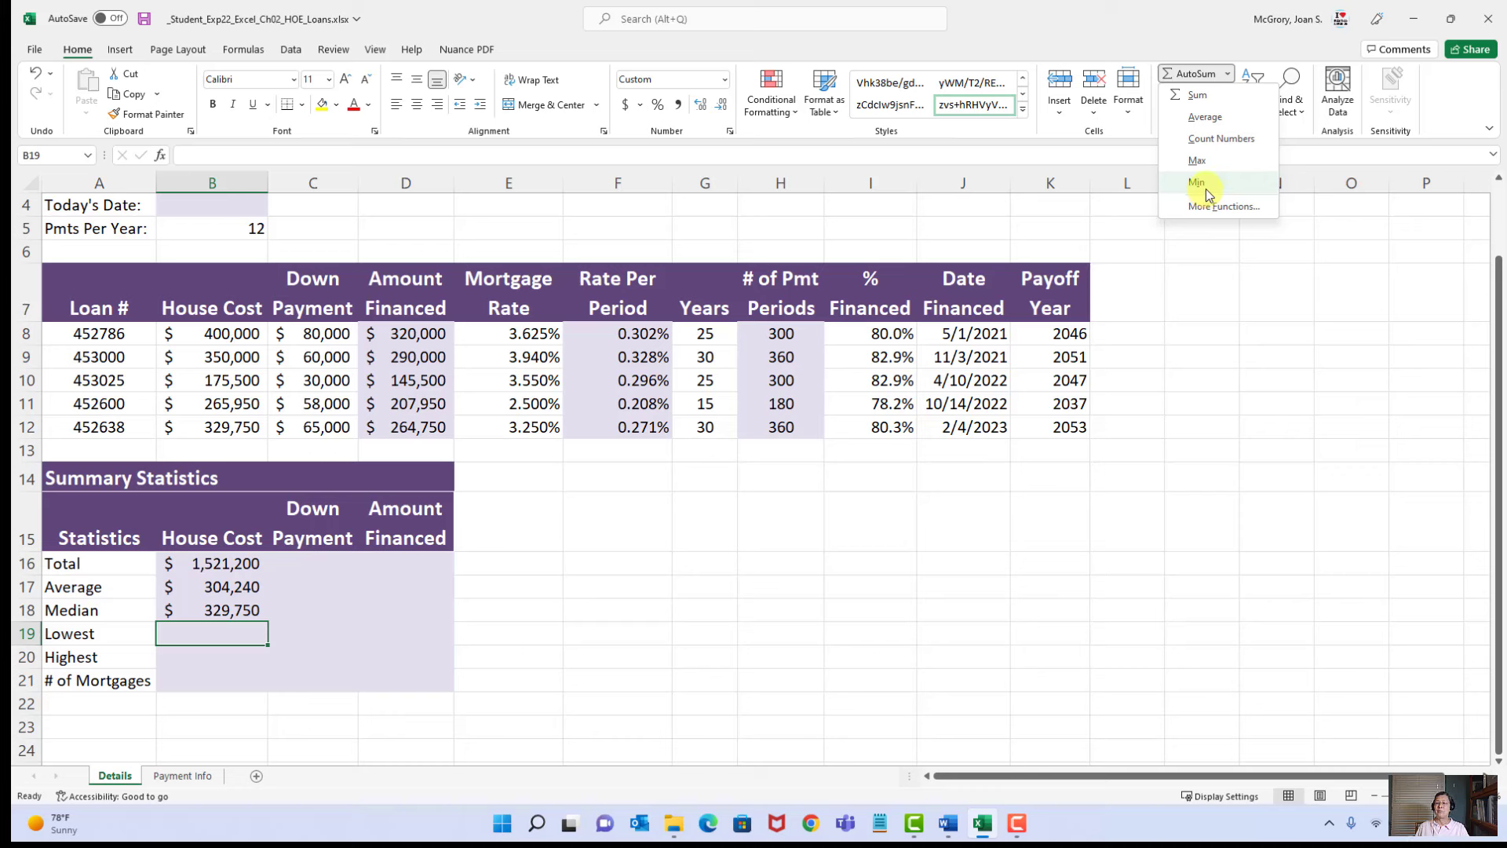
{"action": "left_click", "coordinate": [1209, 194]}
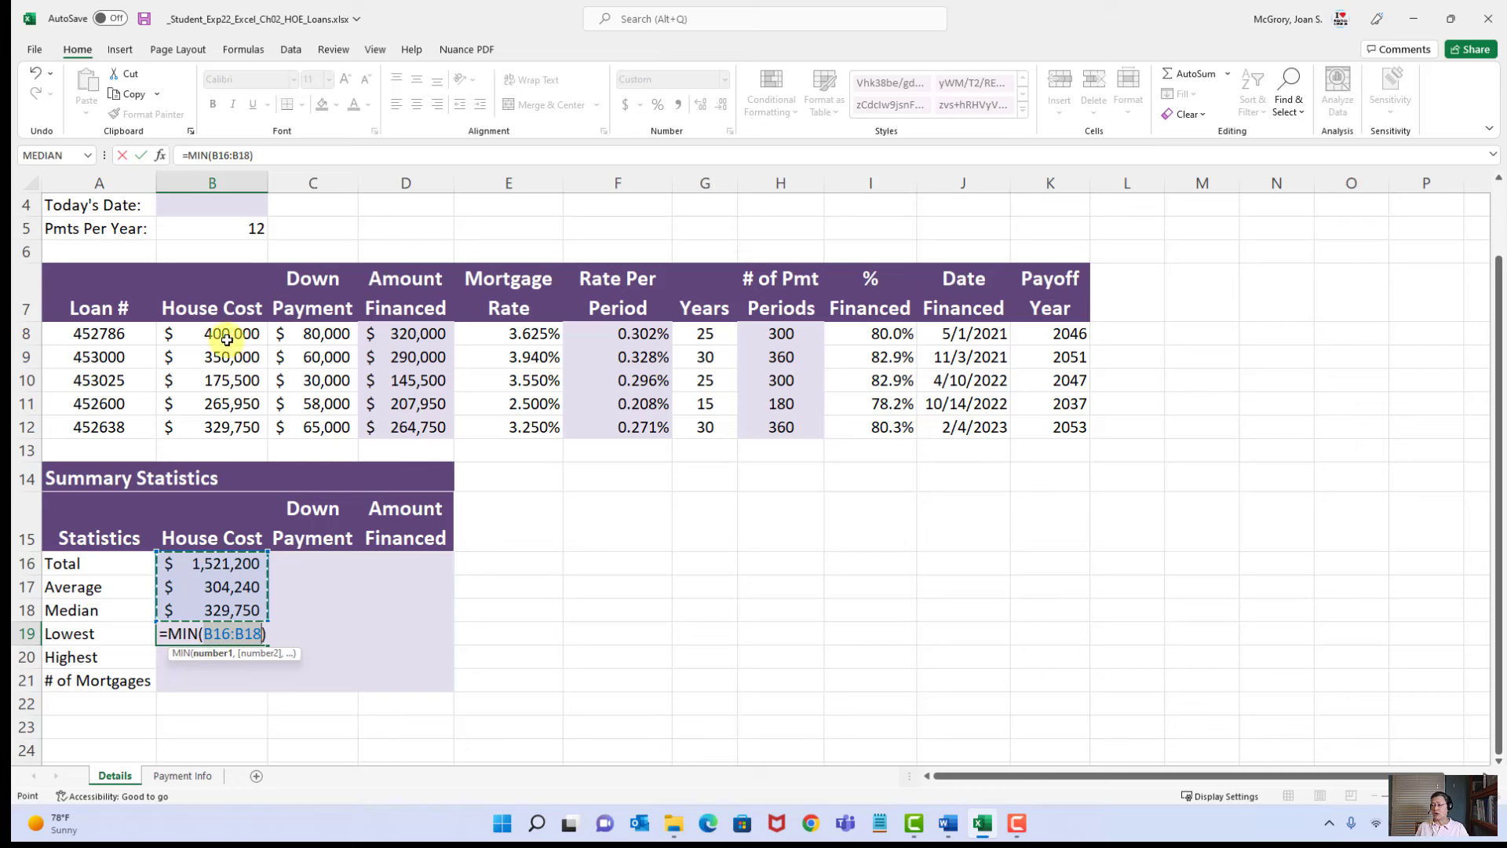
{"action": "left_click_drag", "start_coordinate": [226, 337], "coordinate": [216, 429]}
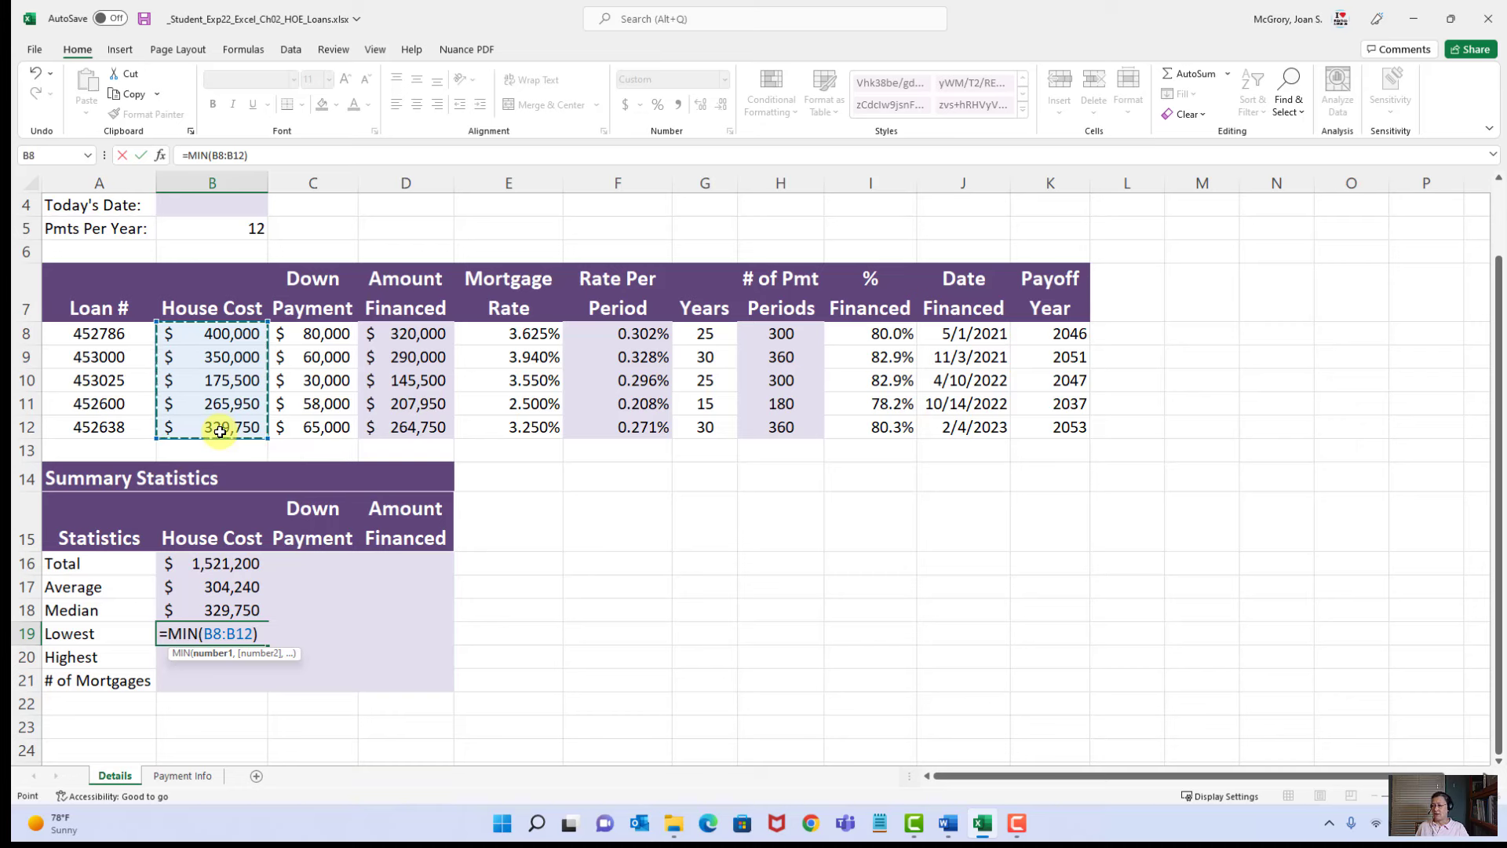
{"action": "left_click", "coordinate": [141, 155]}
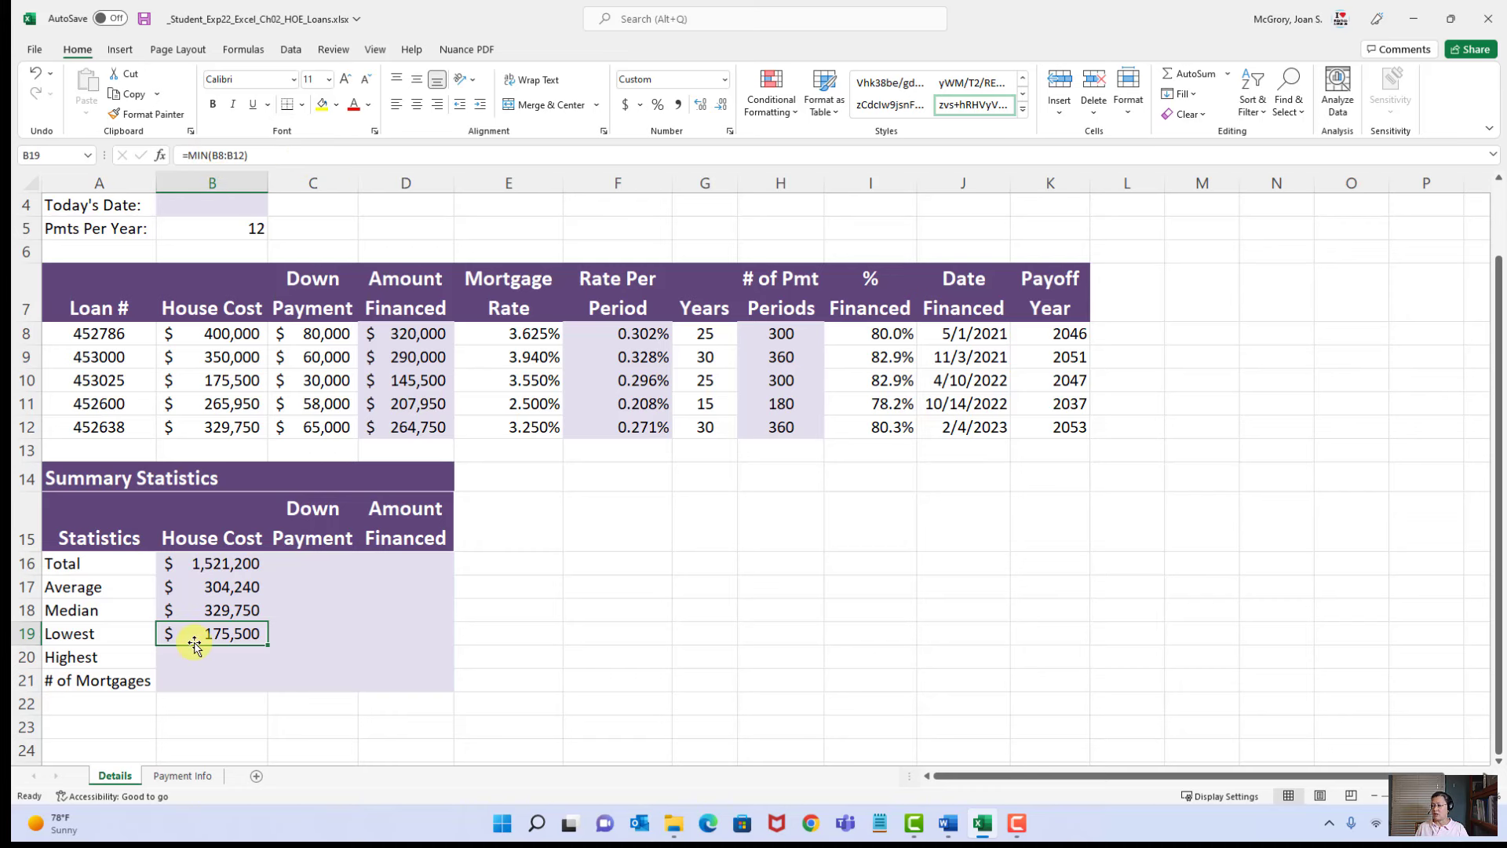
Step: Read the Word instructions for steps 9–13, then switch back to the Townsend loans workbook
{"action": "left_click", "coordinate": [948, 823]}
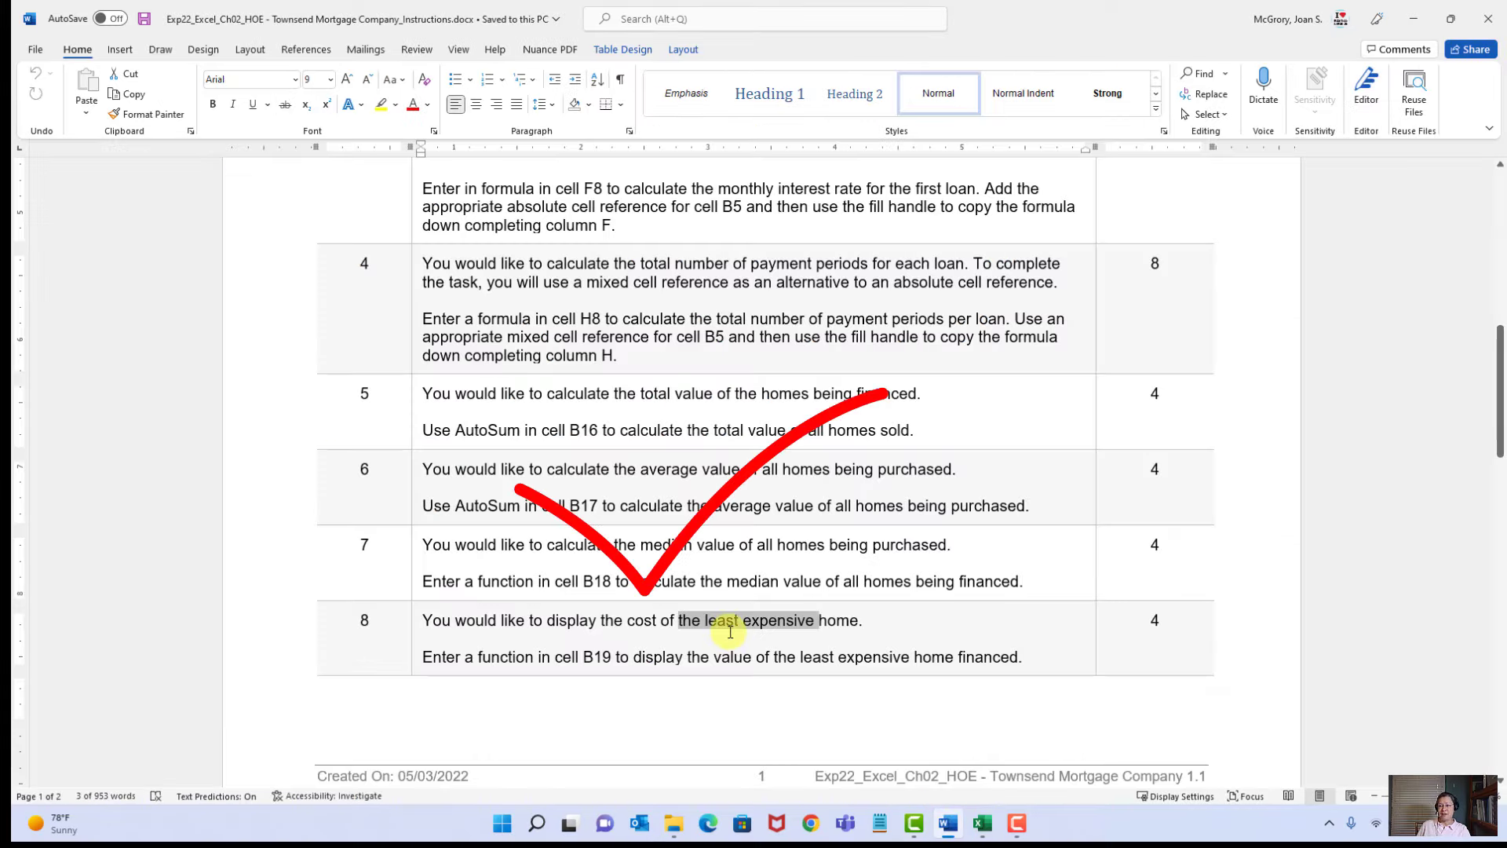
{"action": "scroll", "coordinate": [730, 632], "scroll_direction": "down", "scroll_amount": 3}
{"action": "scroll", "coordinate": [730, 632], "scroll_direction": "down", "scroll_amount": 8}
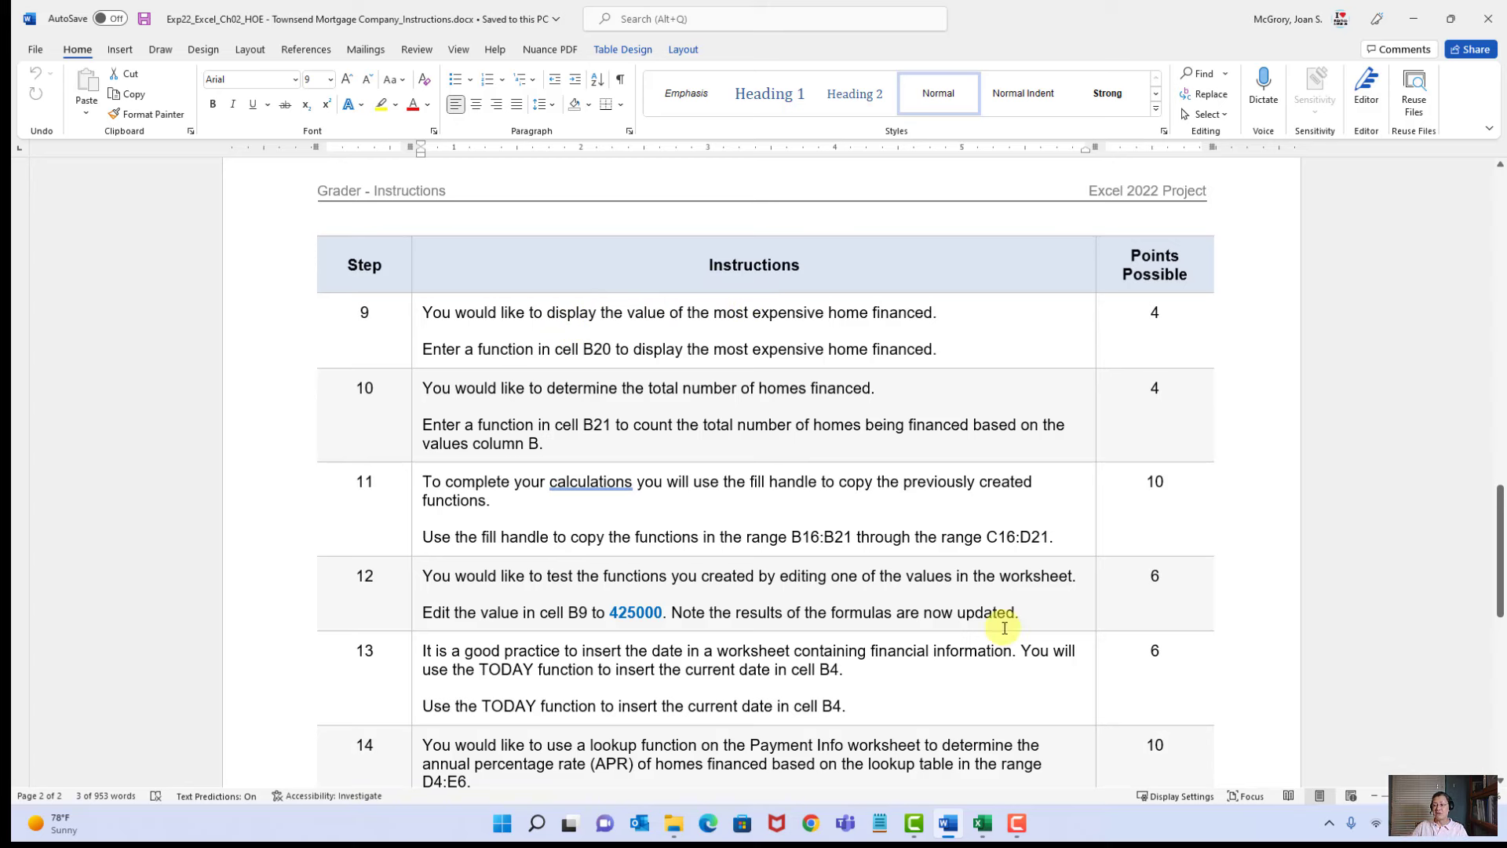
{"action": "left_click", "coordinate": [983, 824]}
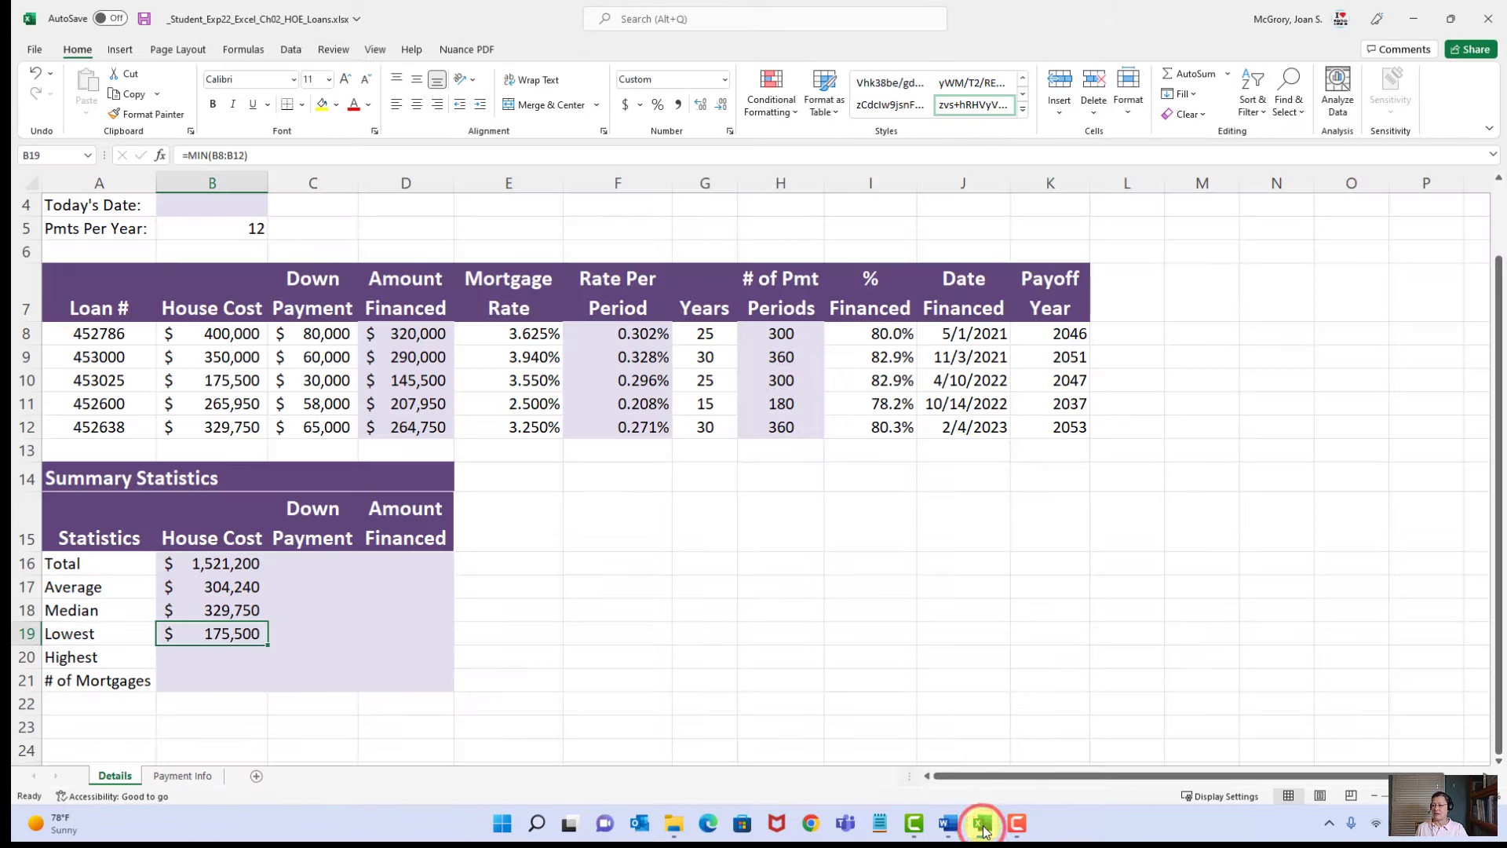
Step: Put =MAX(B8:B12) in B20 to show $400,000, save, and bring up the Word instructions
{"action": "left_click", "coordinate": [204, 656]}
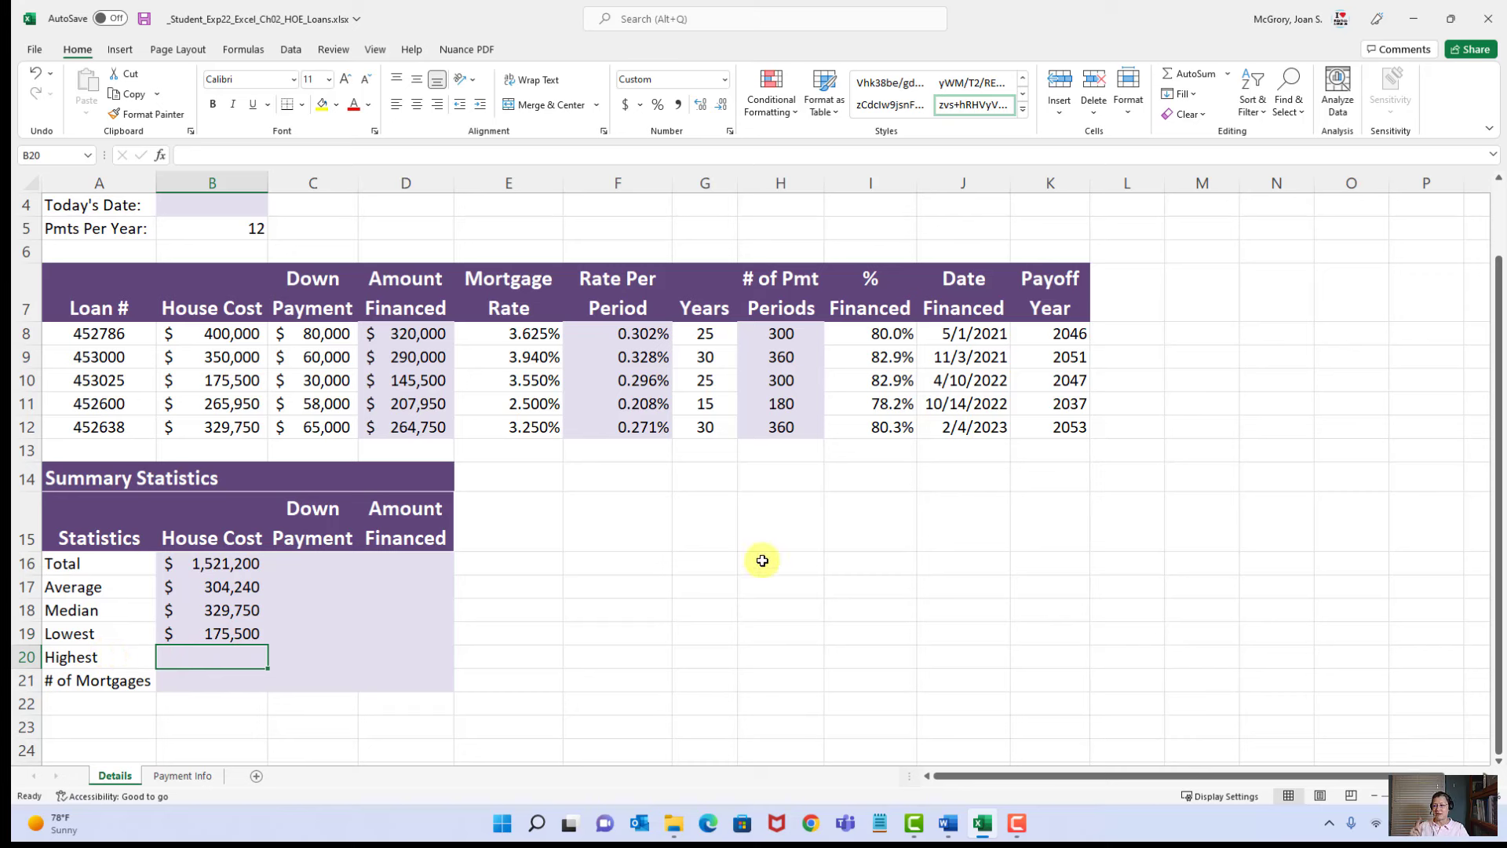
{"action": "left_click", "coordinate": [1228, 73]}
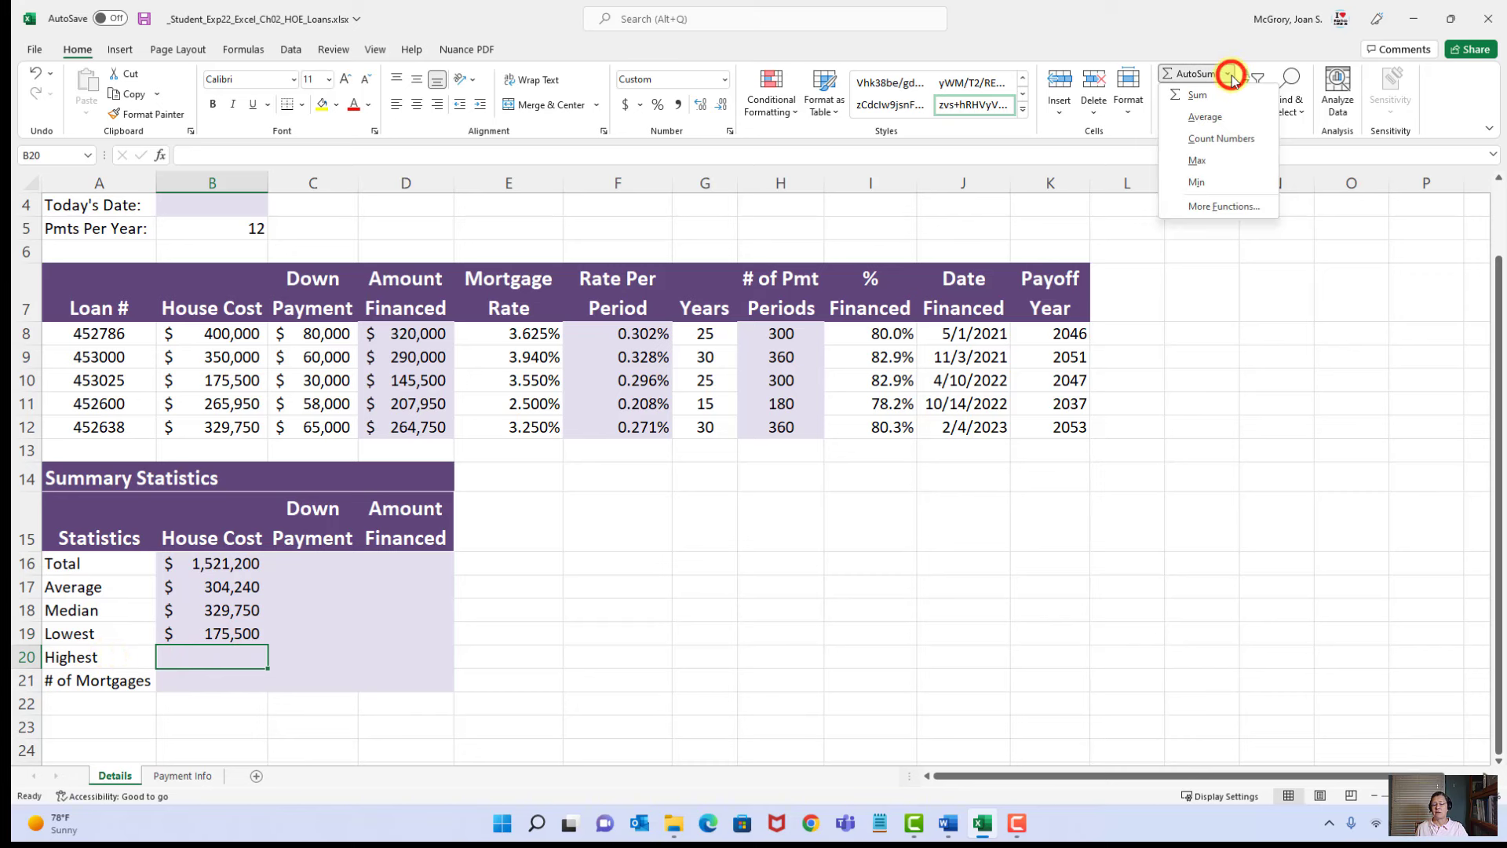
{"action": "left_click", "coordinate": [1194, 162]}
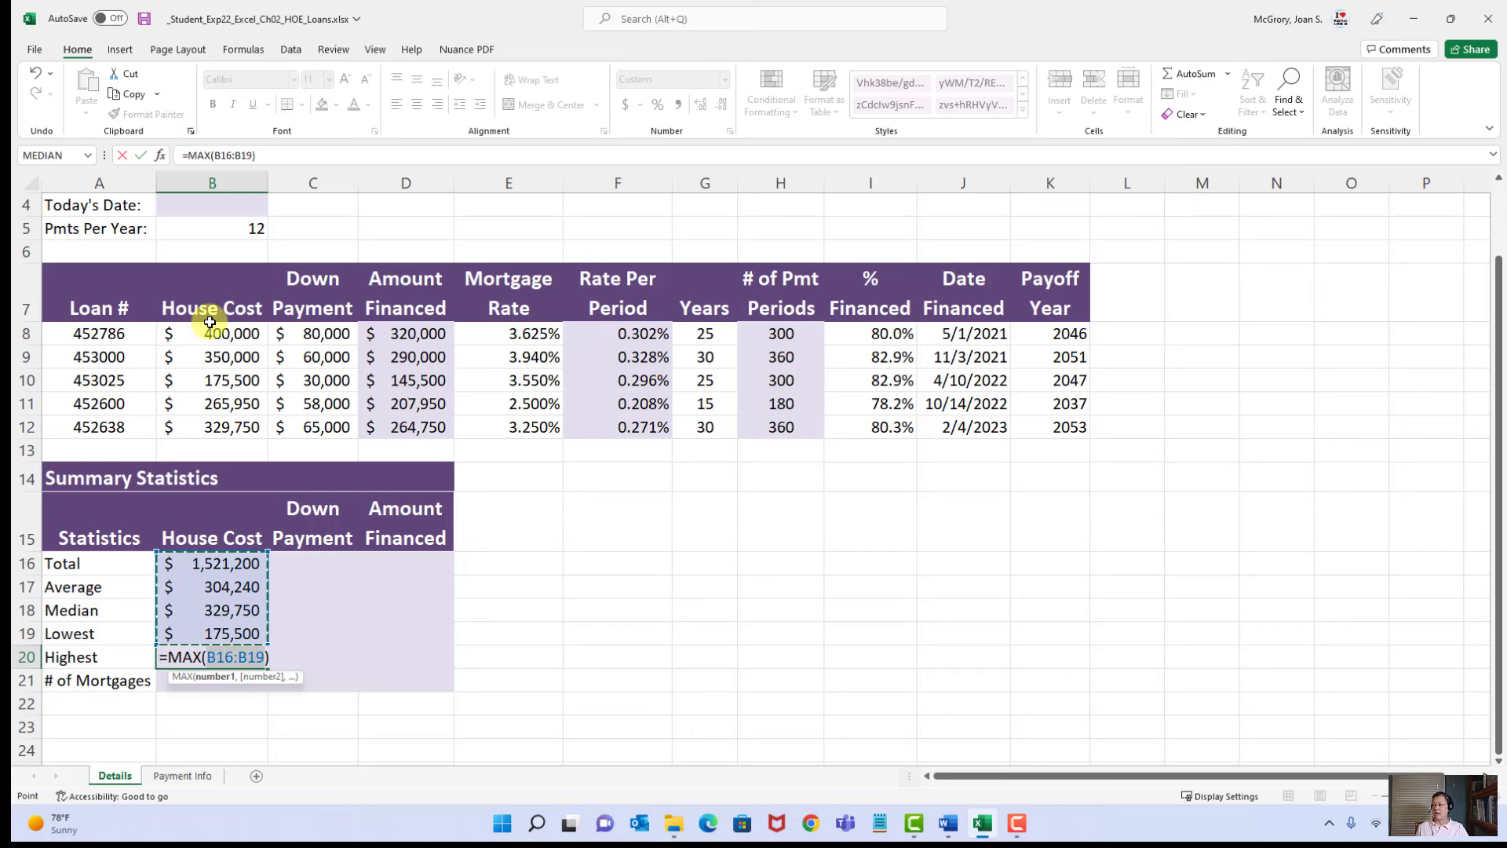
{"action": "left_click_drag", "start_coordinate": [219, 331], "coordinate": [220, 431]}
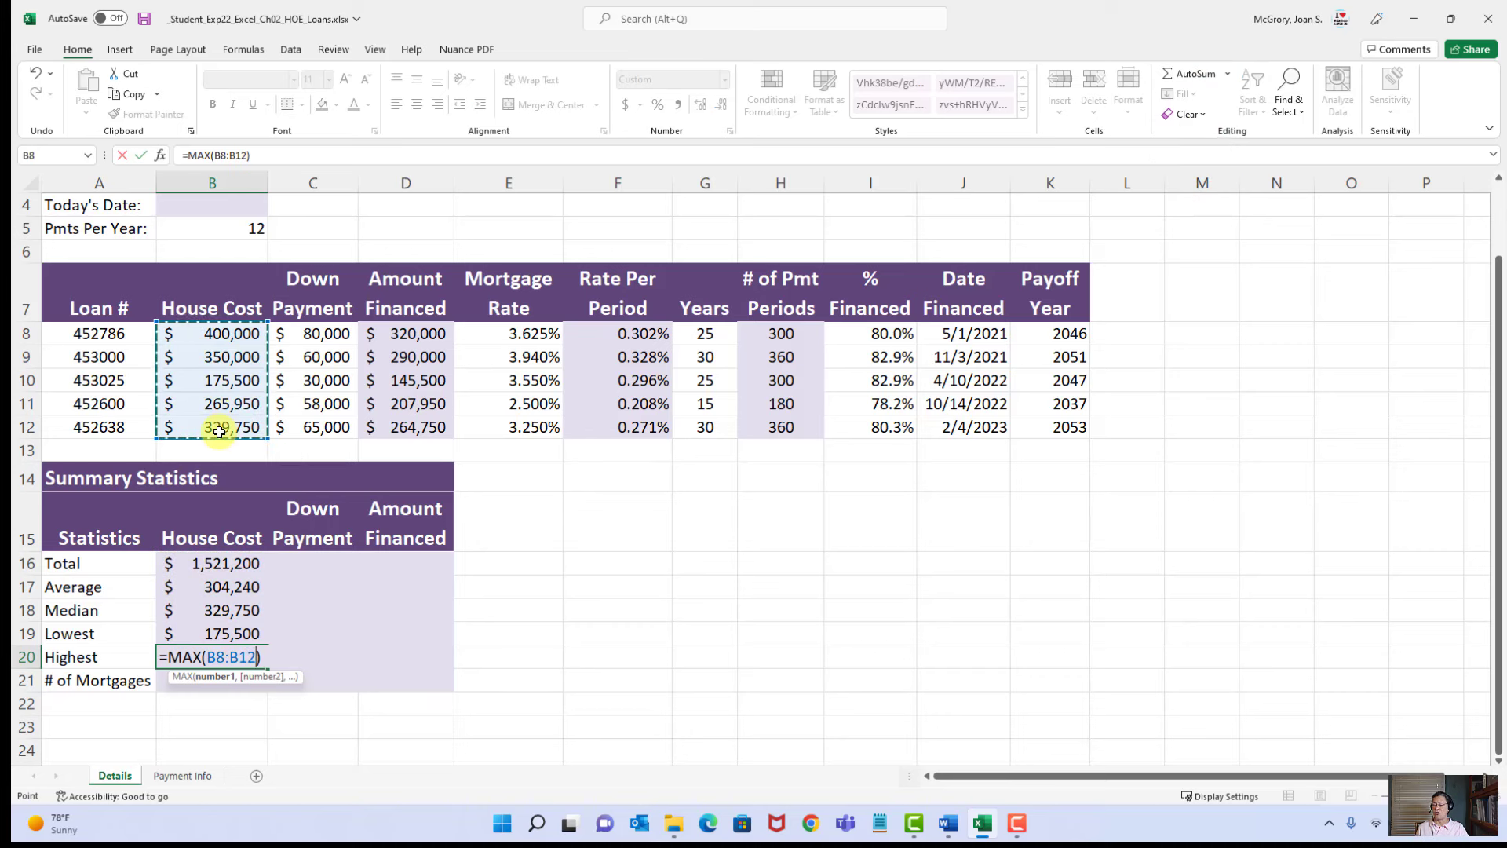
{"action": "left_click", "coordinate": [143, 157]}
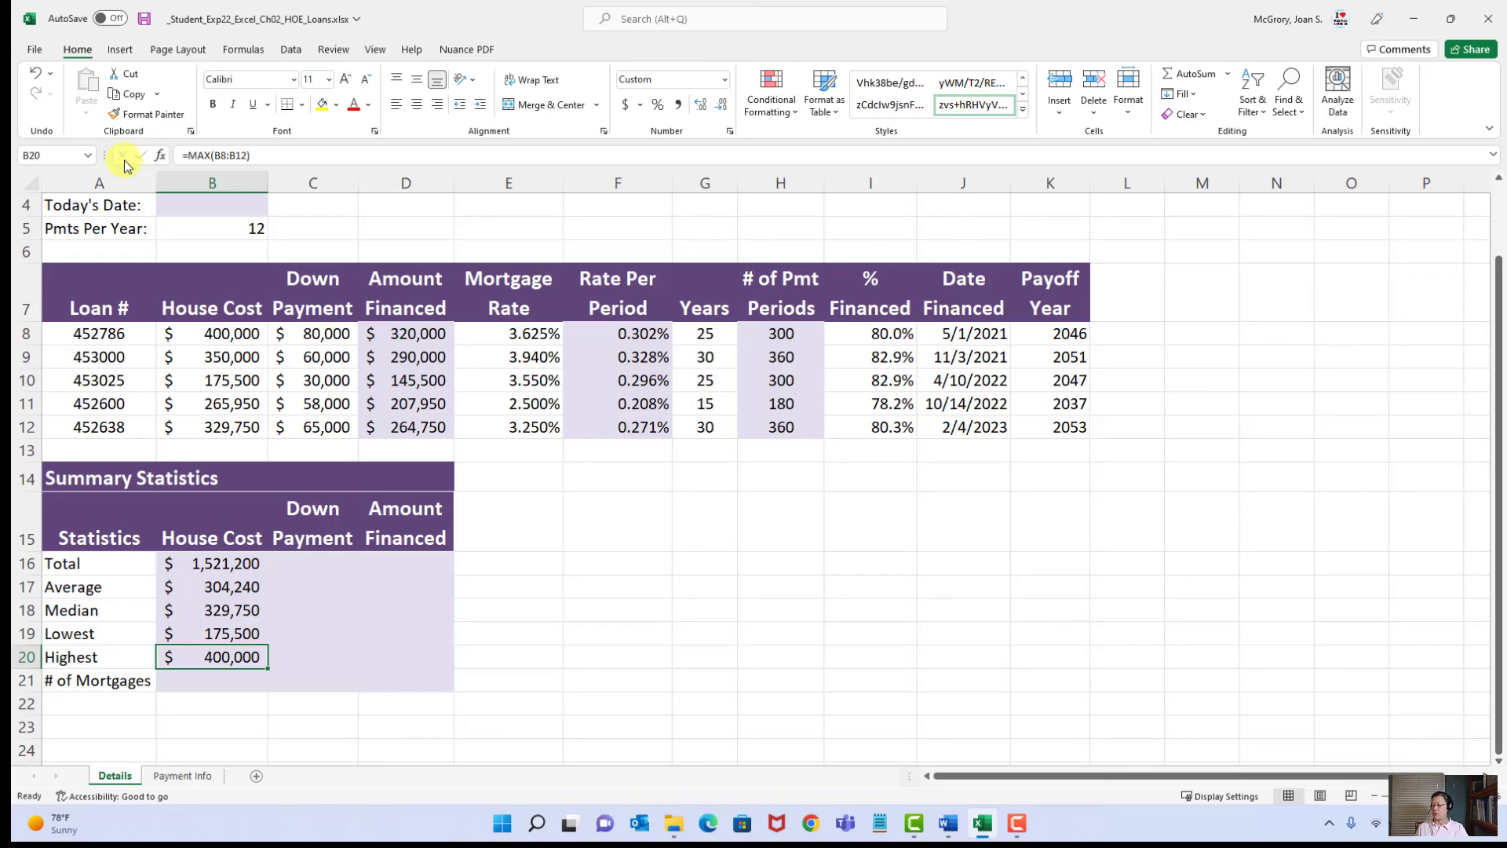
{"action": "left_click", "coordinate": [145, 21]}
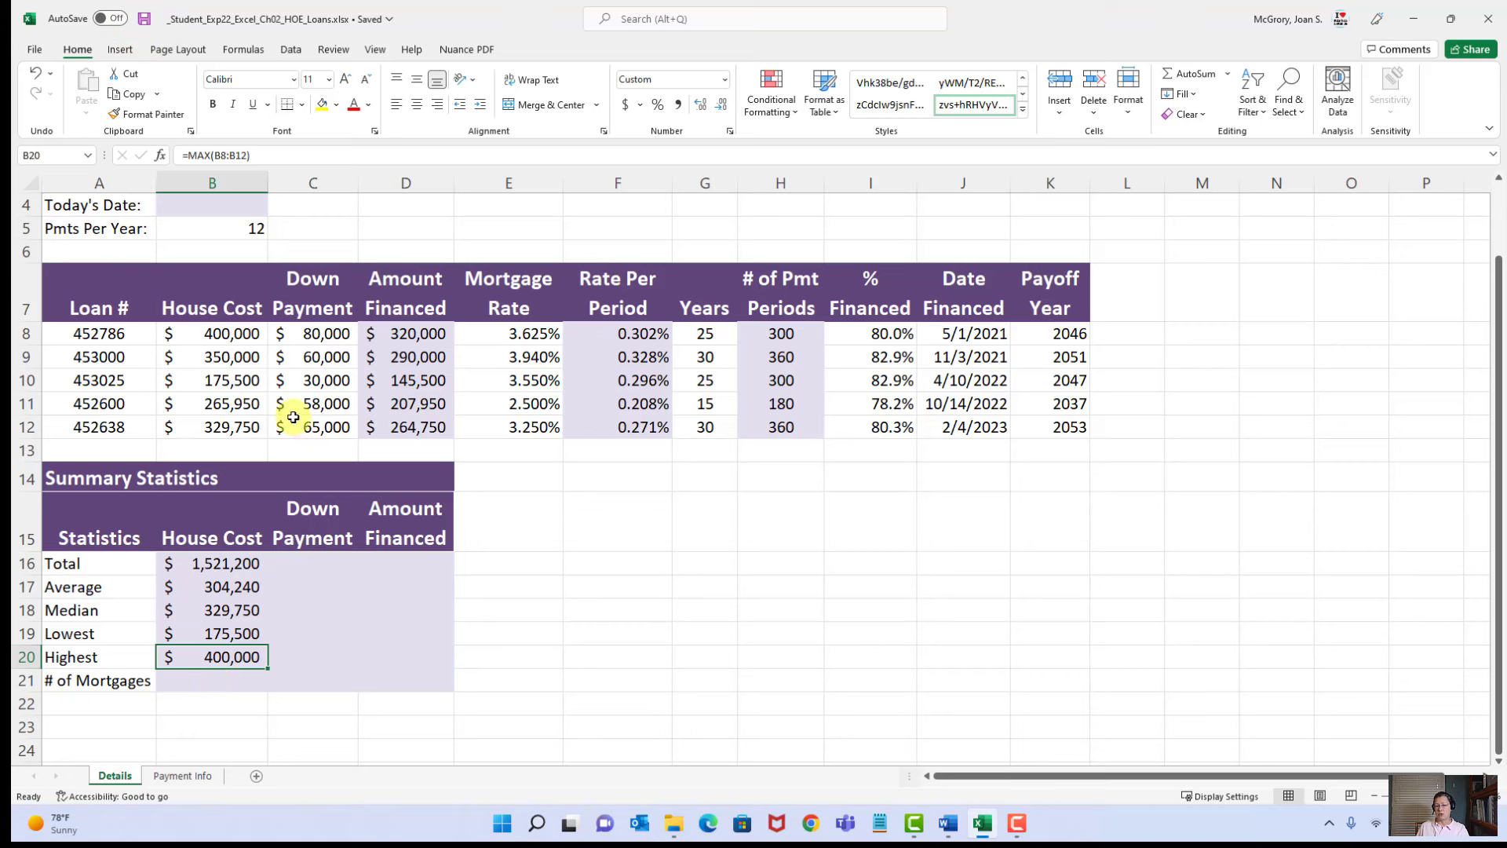
{"action": "left_click", "coordinate": [949, 824]}
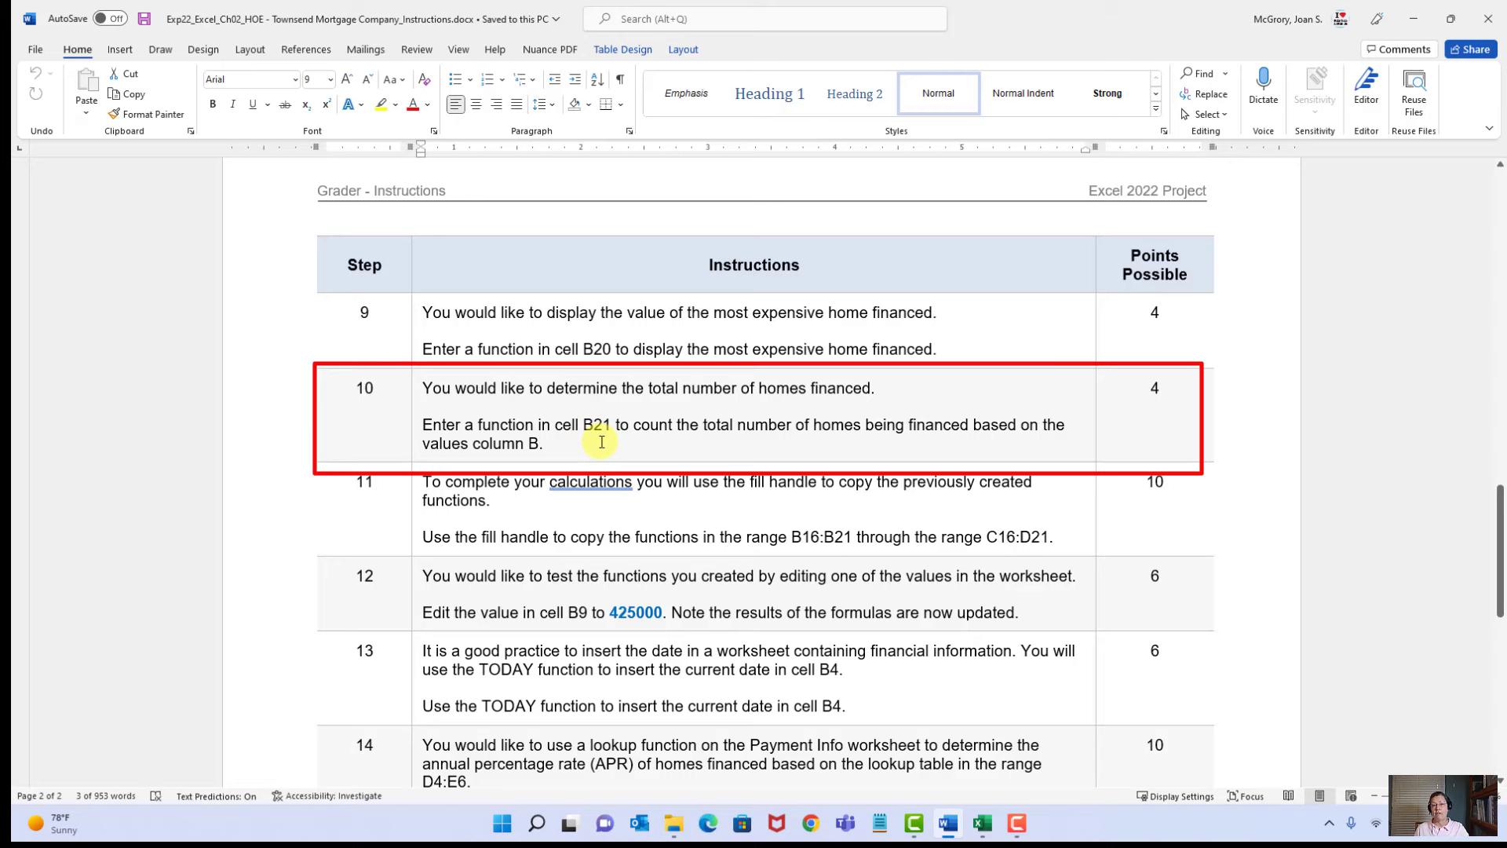
Step: Back in the loans workbook, select house costs B8:B12 to view their status-bar totals
{"action": "left_click", "coordinate": [984, 824]}
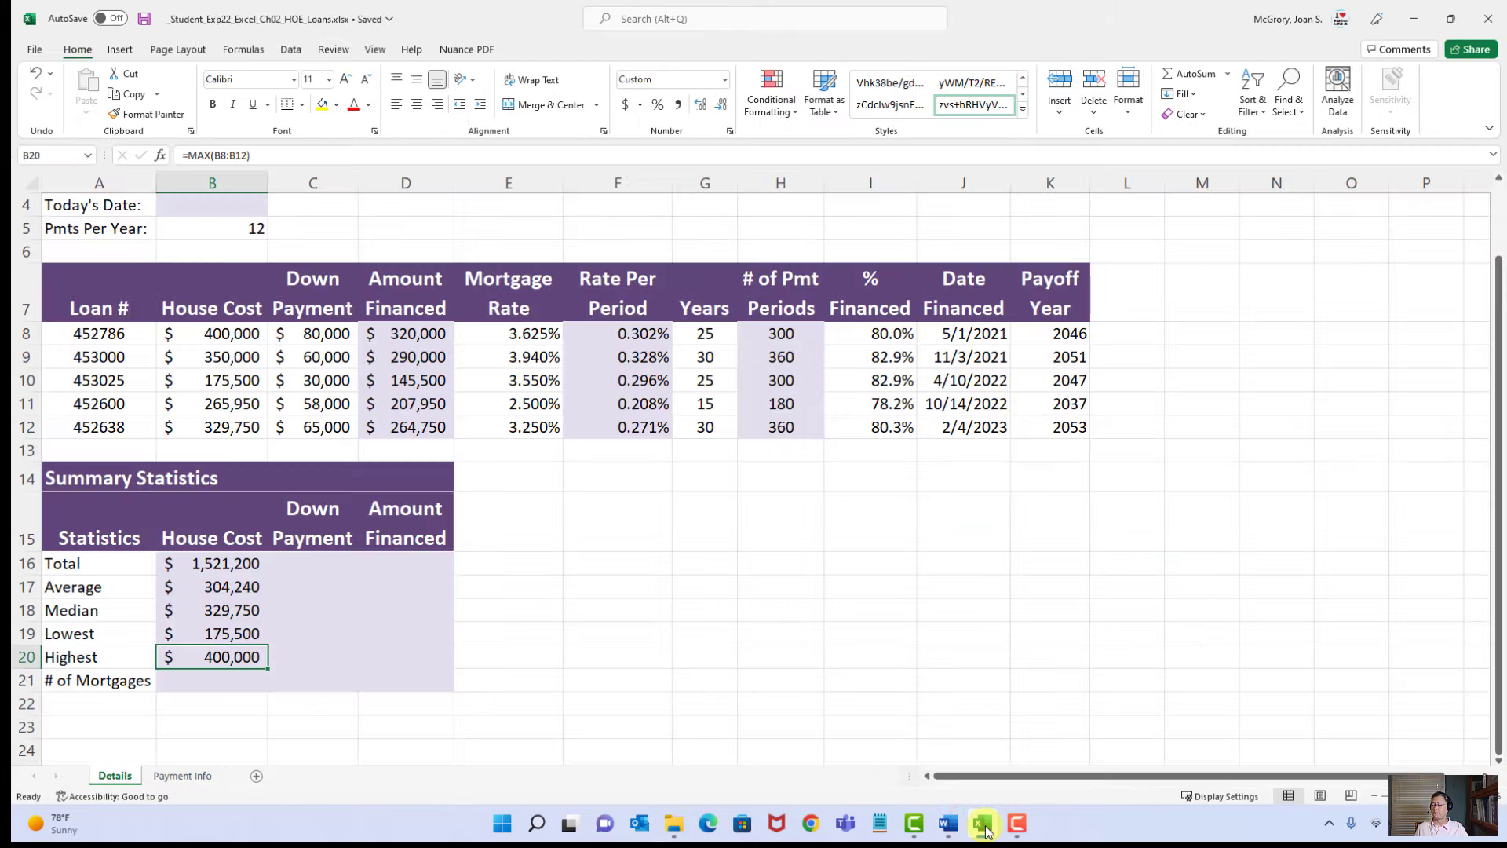
{"action": "left_click_drag", "start_coordinate": [224, 334], "coordinate": [222, 431]}
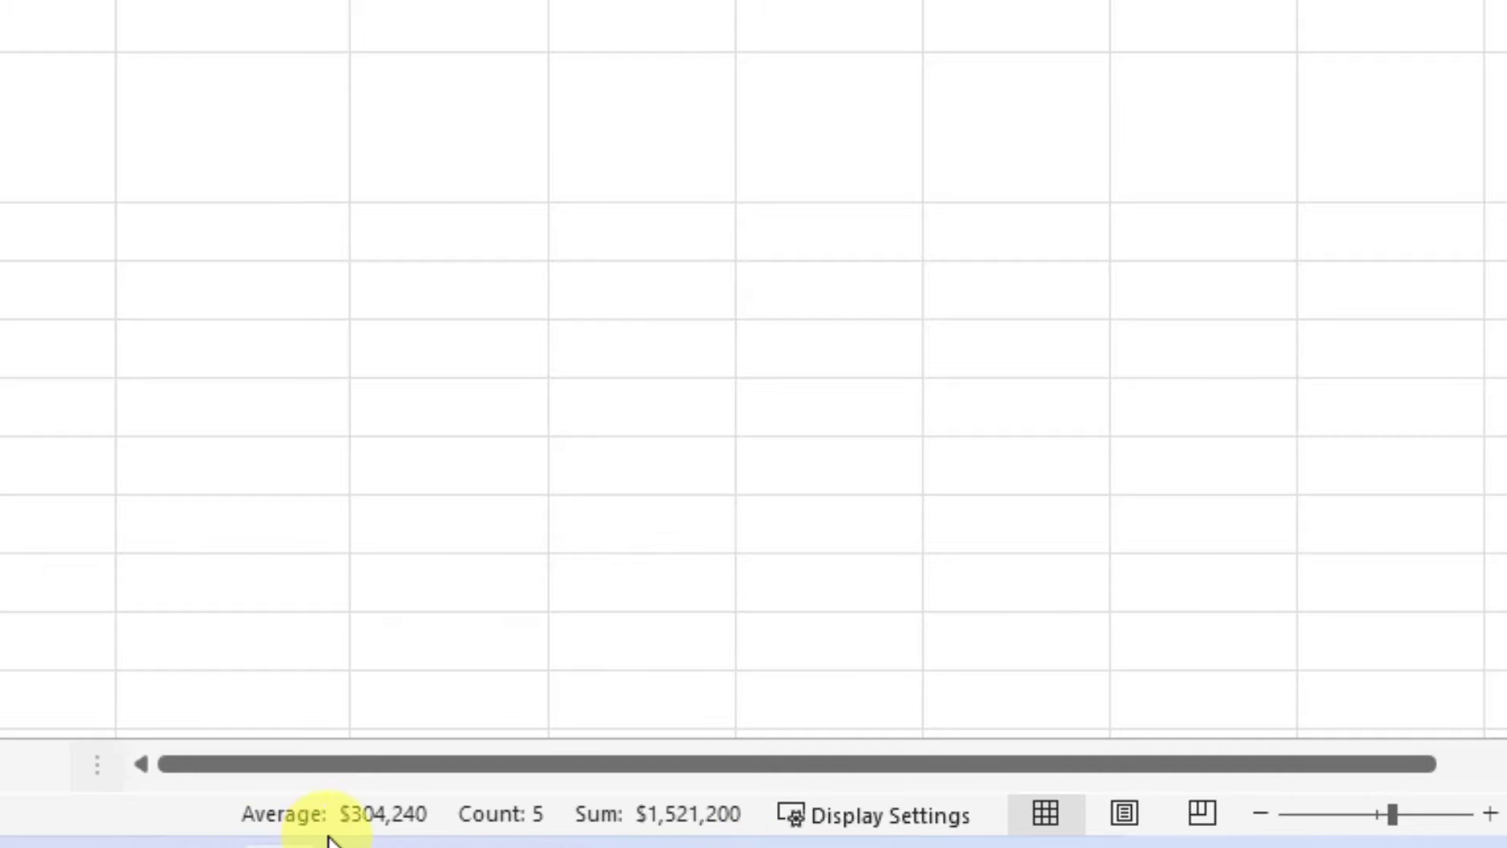
{"action": "right_click", "coordinate": [113, 817]}
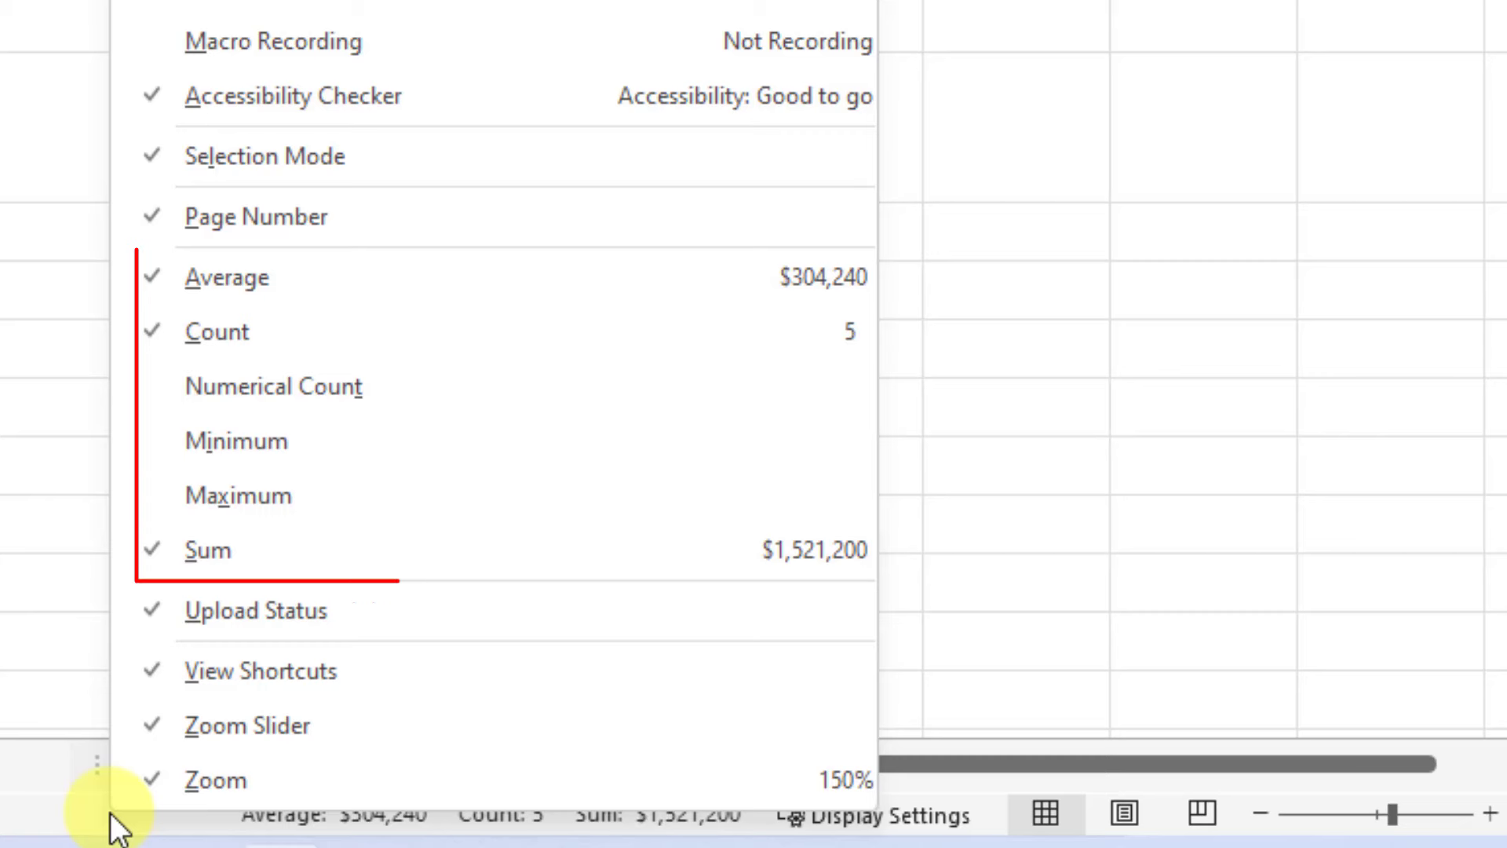
{"action": "key", "text": "Escape"}
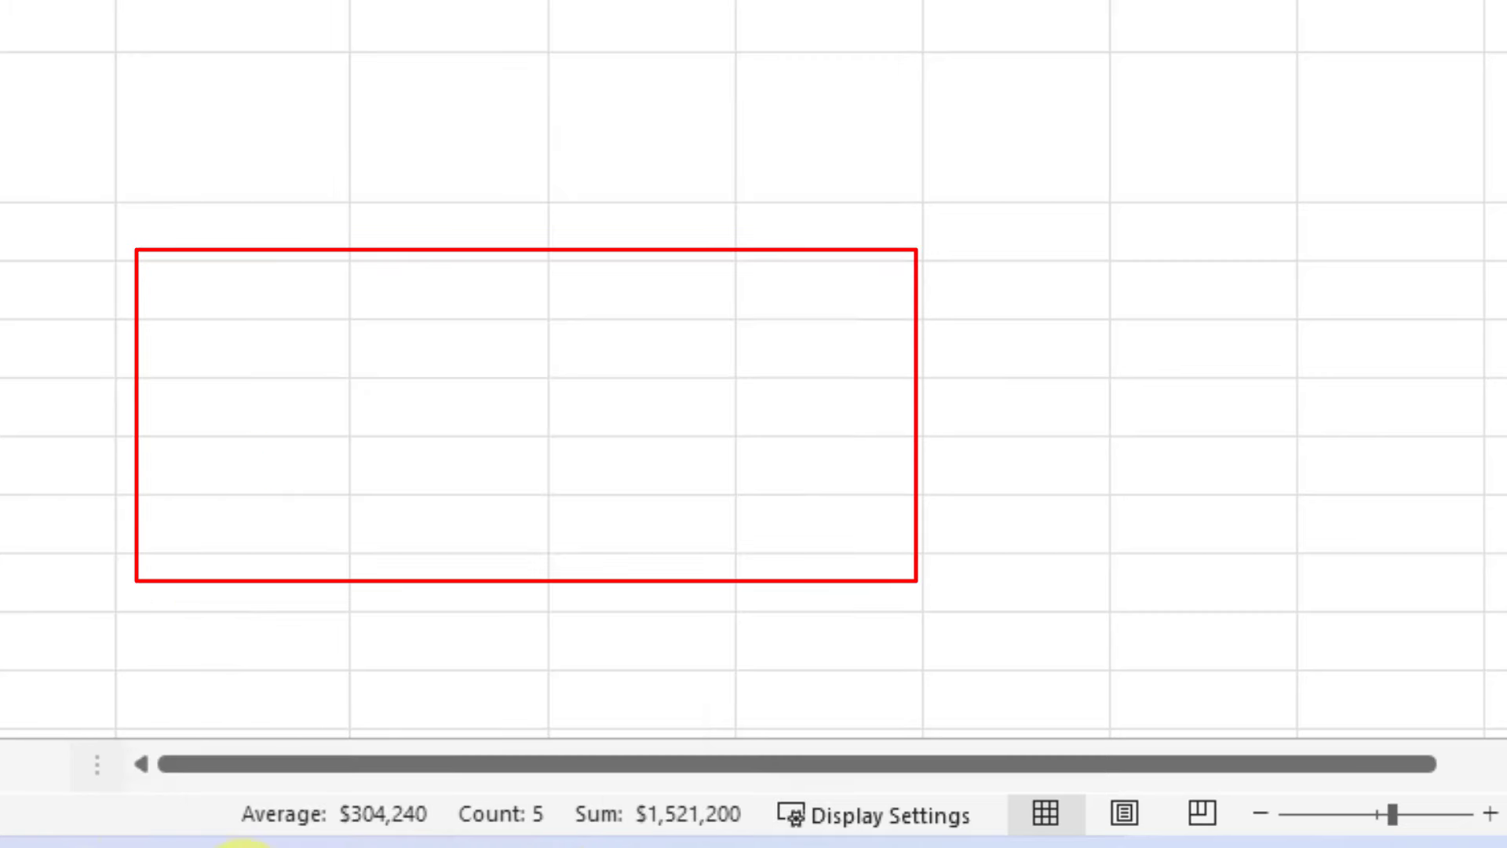
{"action": "right_click", "coordinate": [153, 823]}
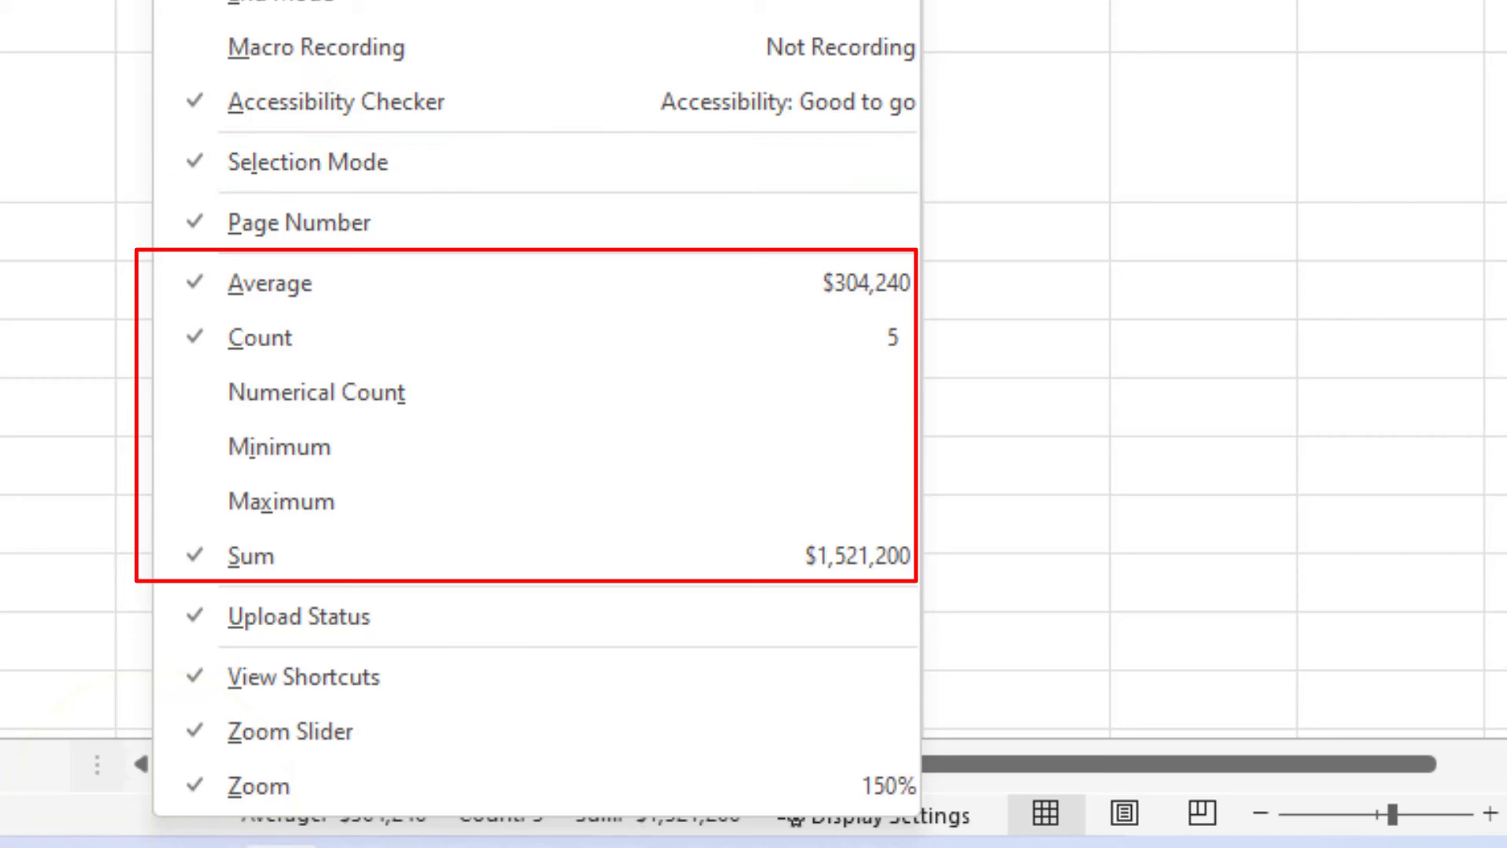
{"action": "key", "text": "Escape"}
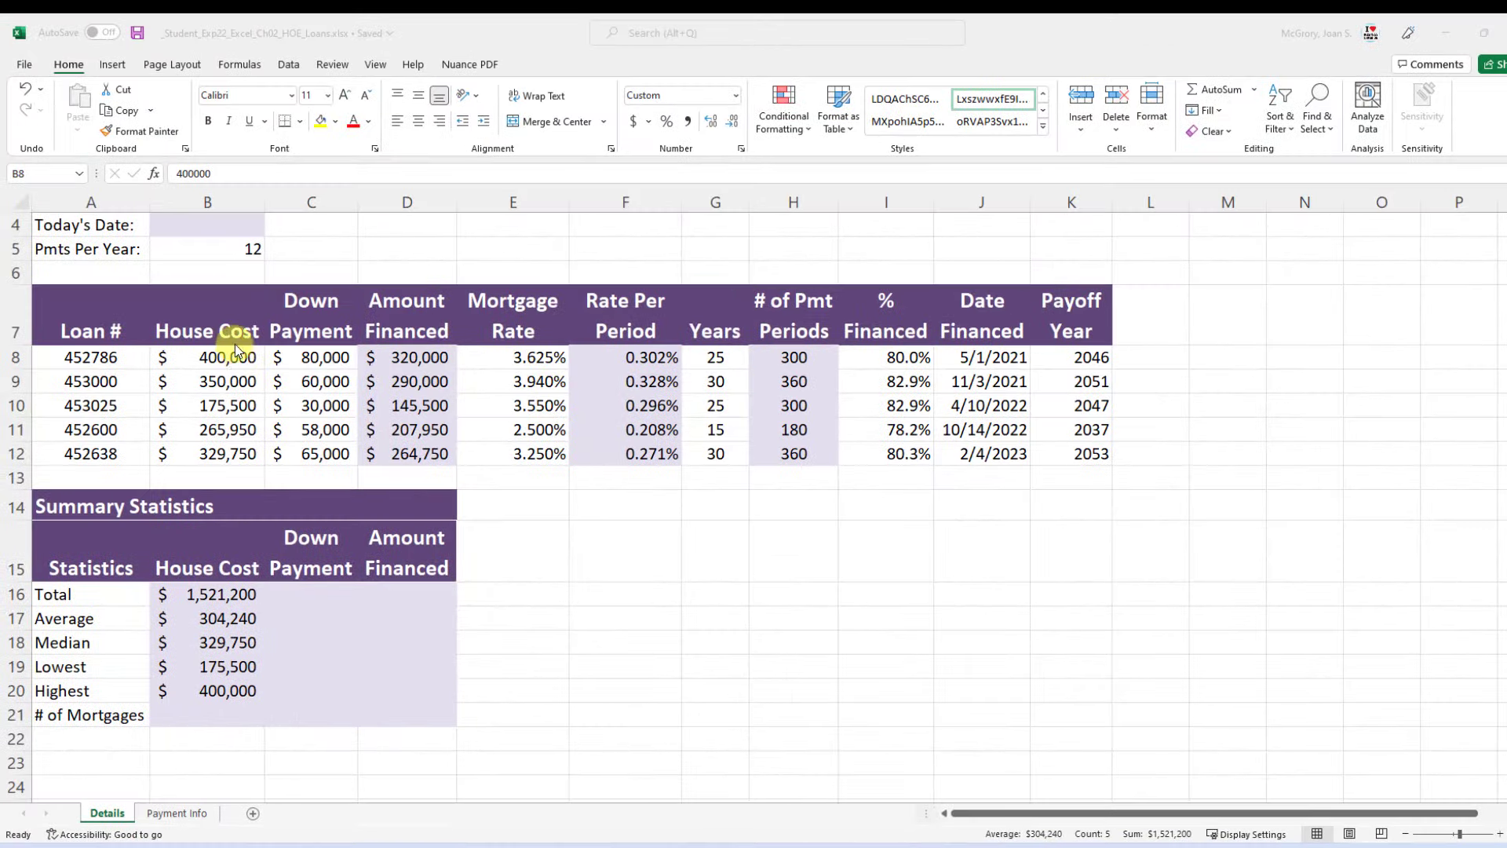
{"action": "left_click_drag", "start_coordinate": [235, 355], "coordinate": [236, 404]}
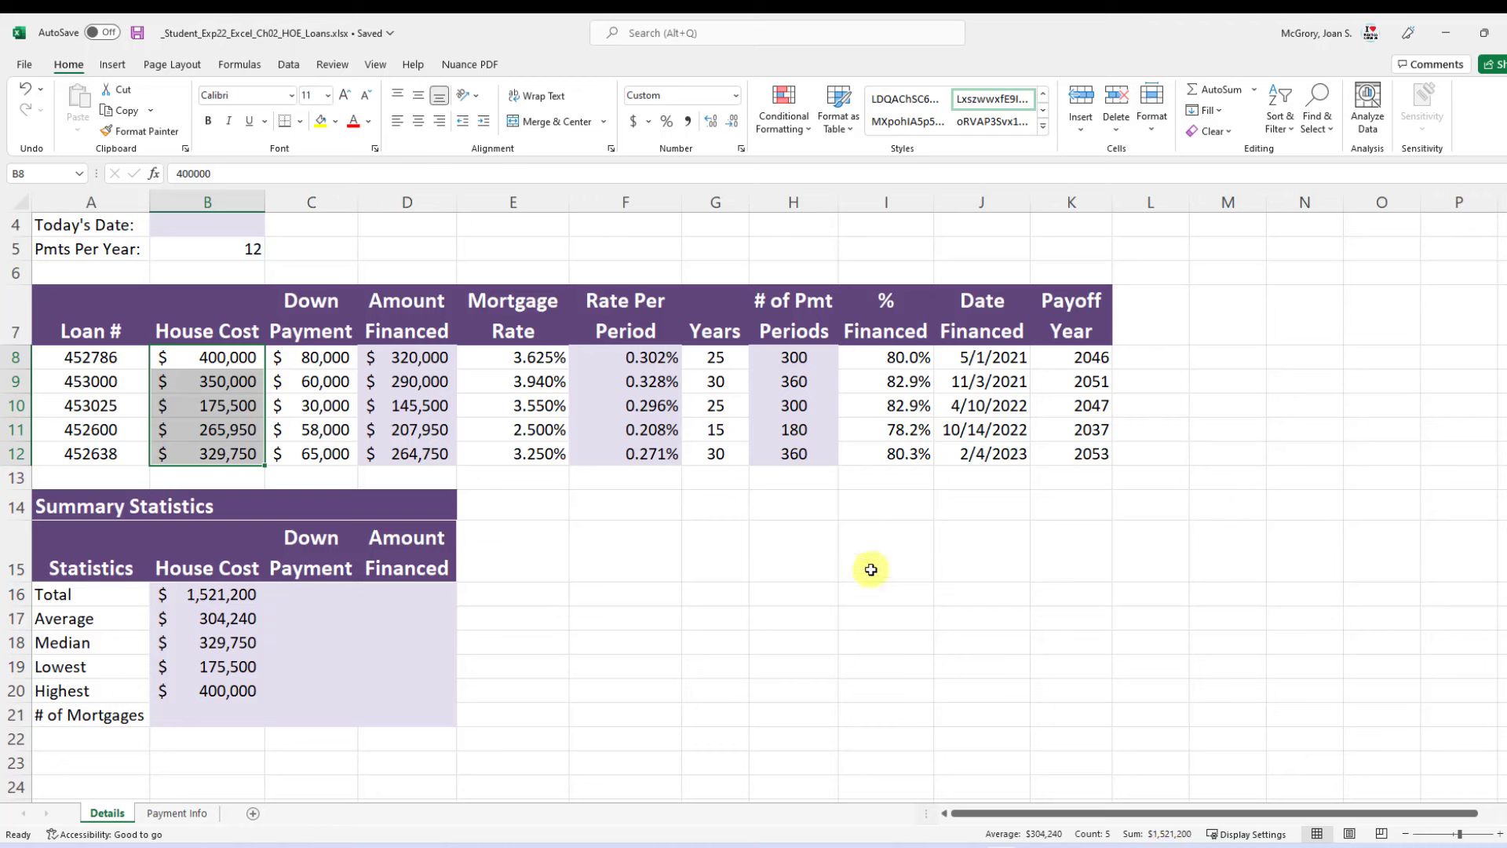
{"action": "left_click_drag", "start_coordinate": [415, 358], "coordinate": [411, 450]}
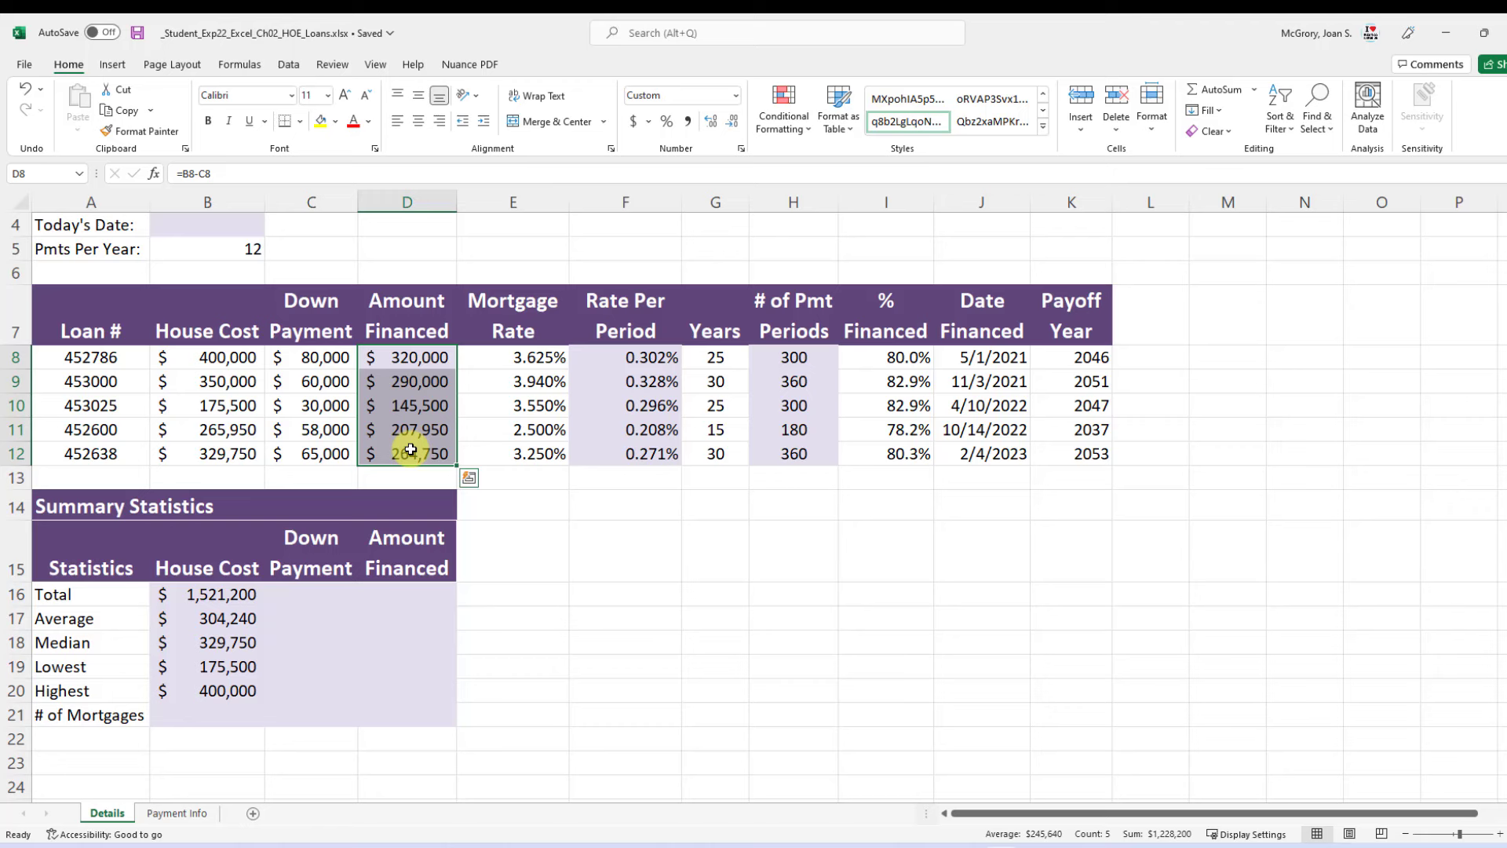
{"action": "left_click", "coordinate": [410, 382]}
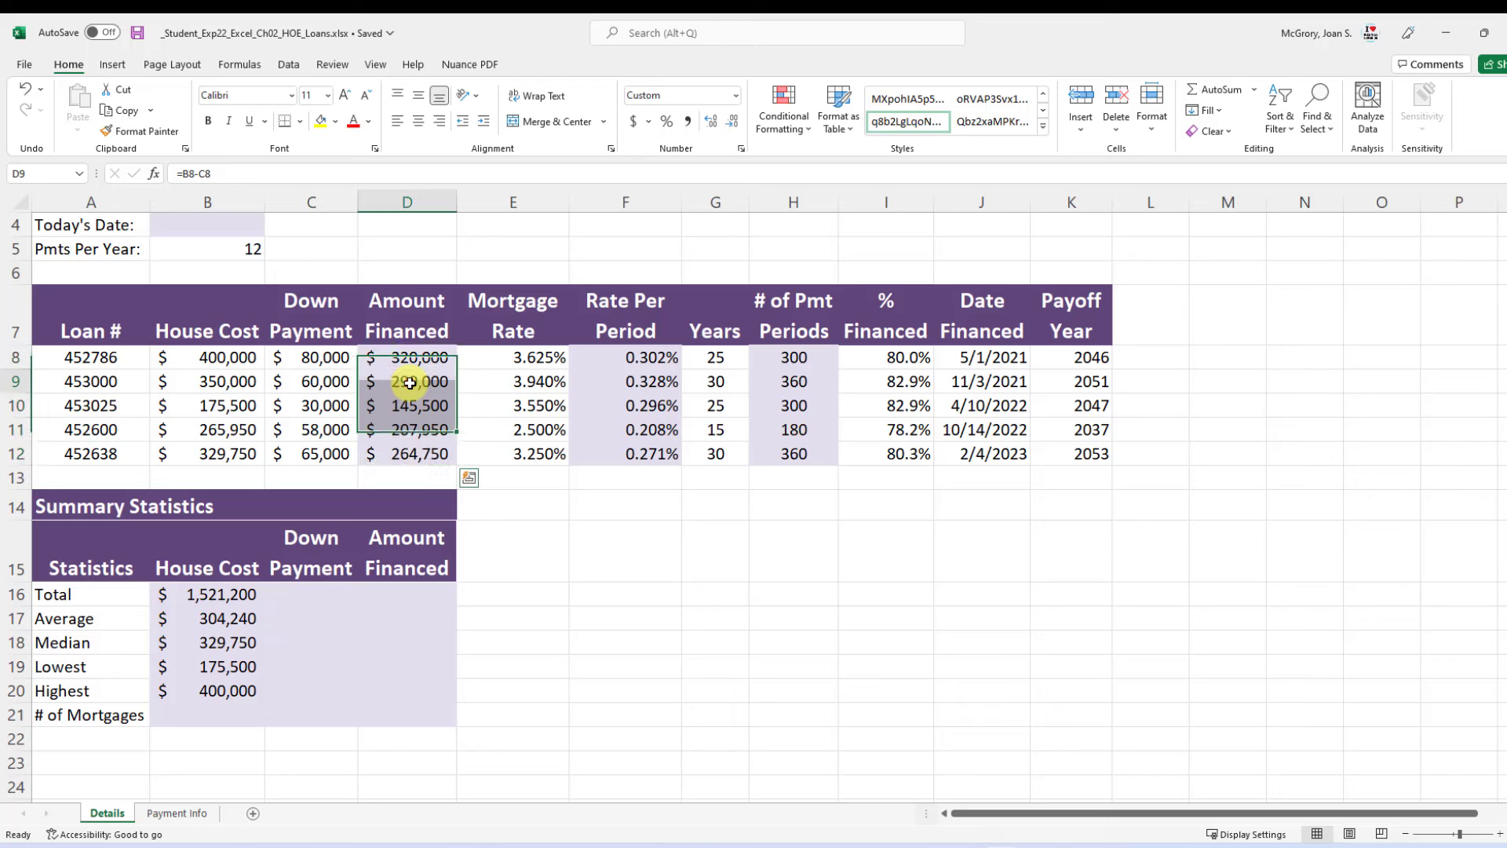
{"action": "left_click_drag", "start_coordinate": [410, 357], "coordinate": [414, 455]}
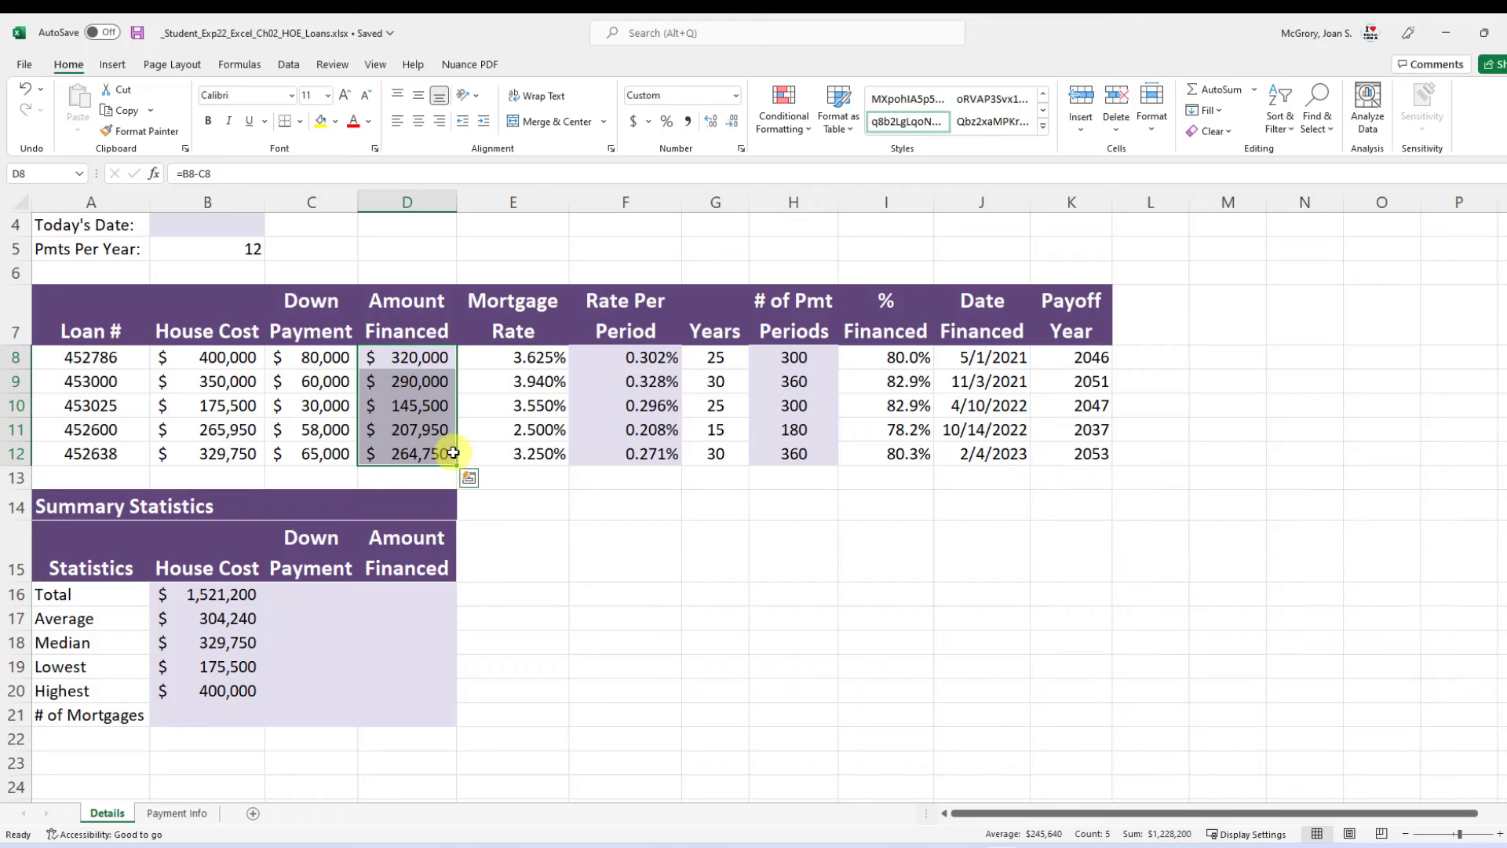
{"action": "left_click", "coordinate": [428, 386]}
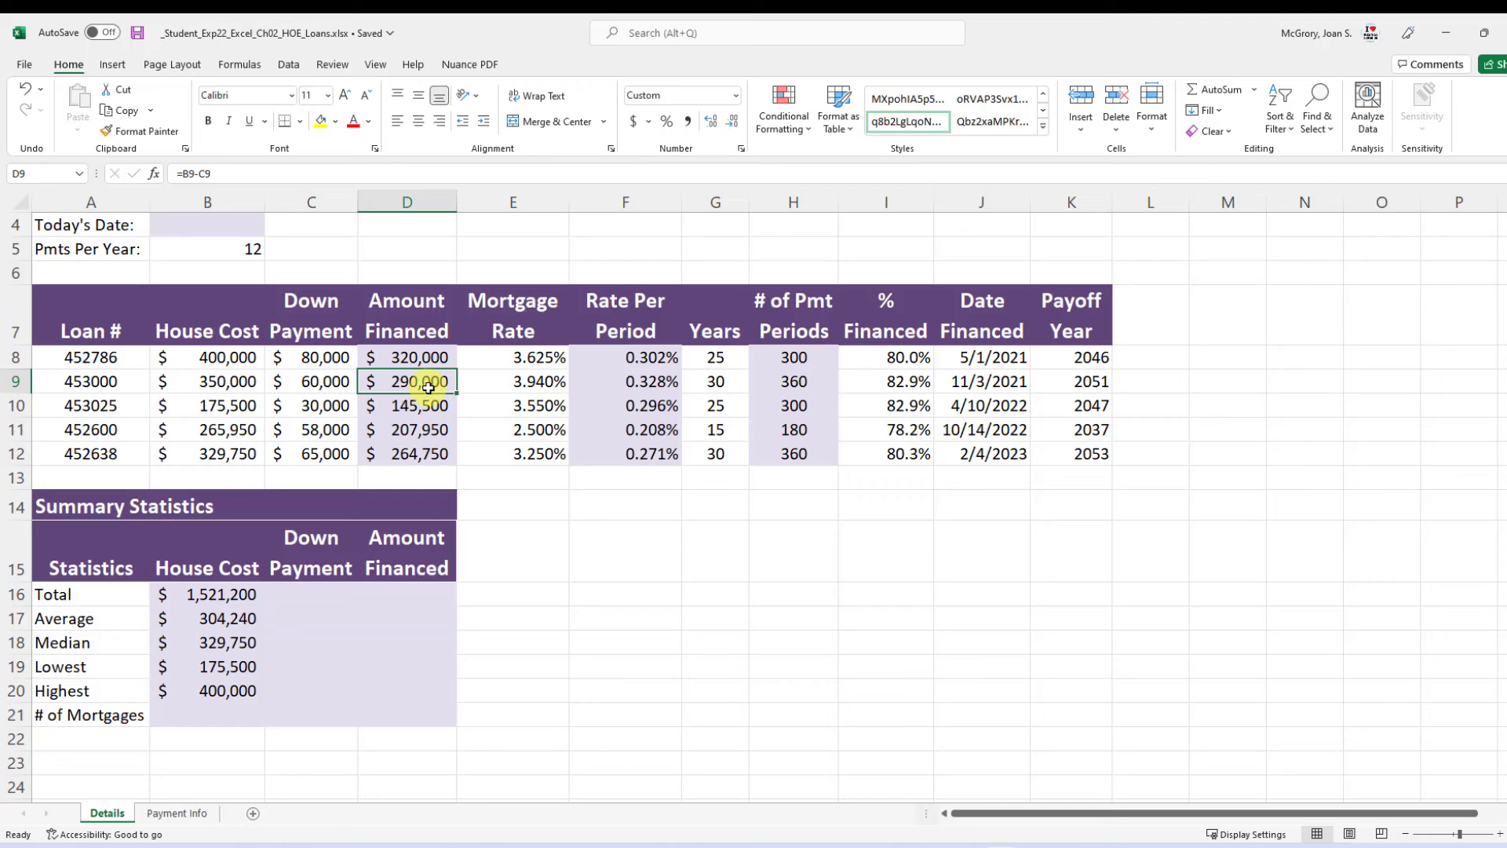
{"action": "left_click_drag", "start_coordinate": [410, 357], "coordinate": [421, 450]}
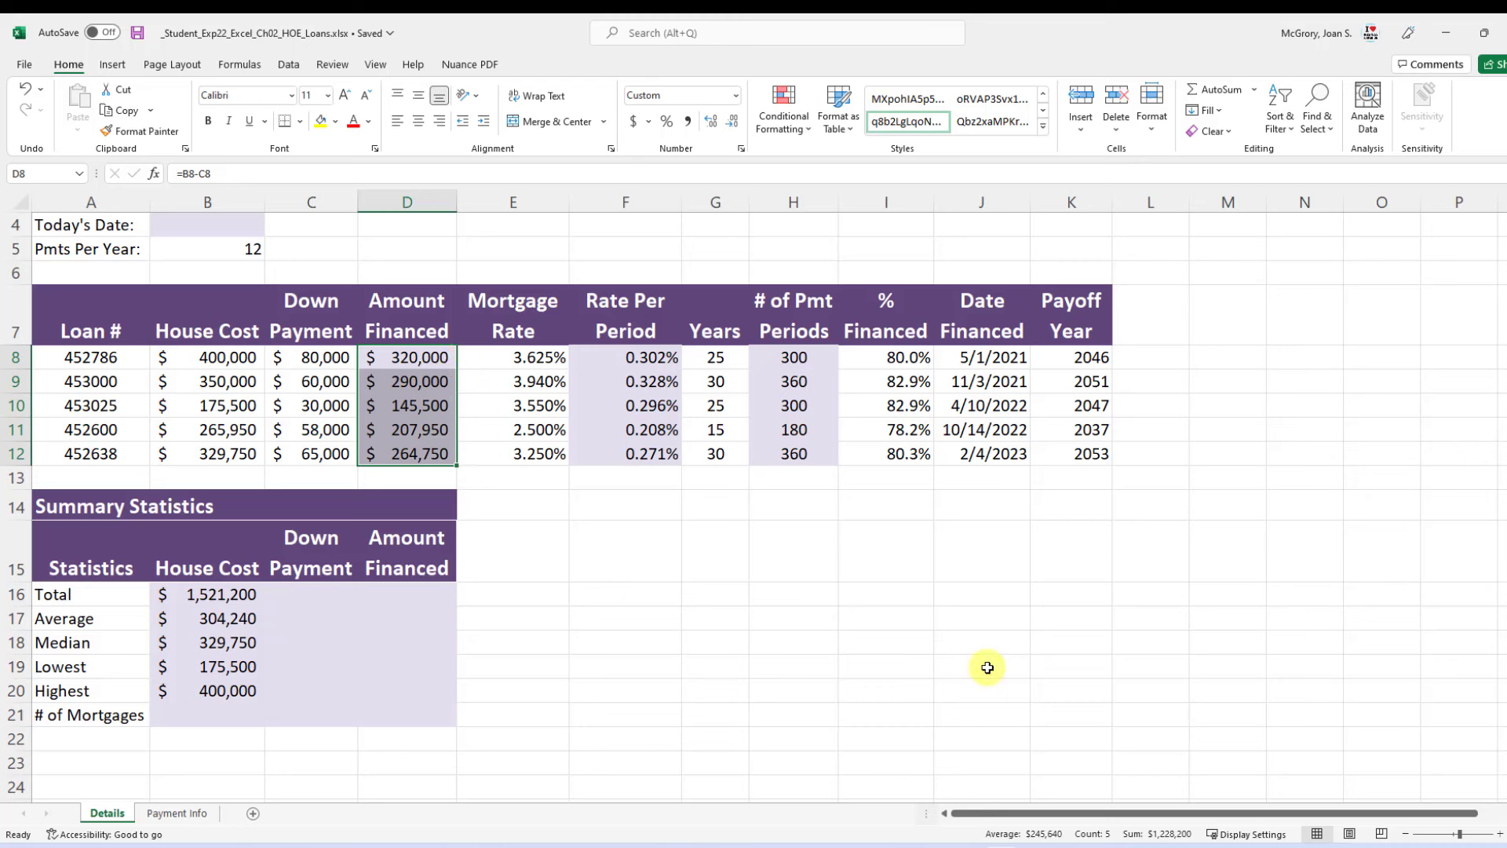
{"action": "left_click", "coordinate": [394, 399]}
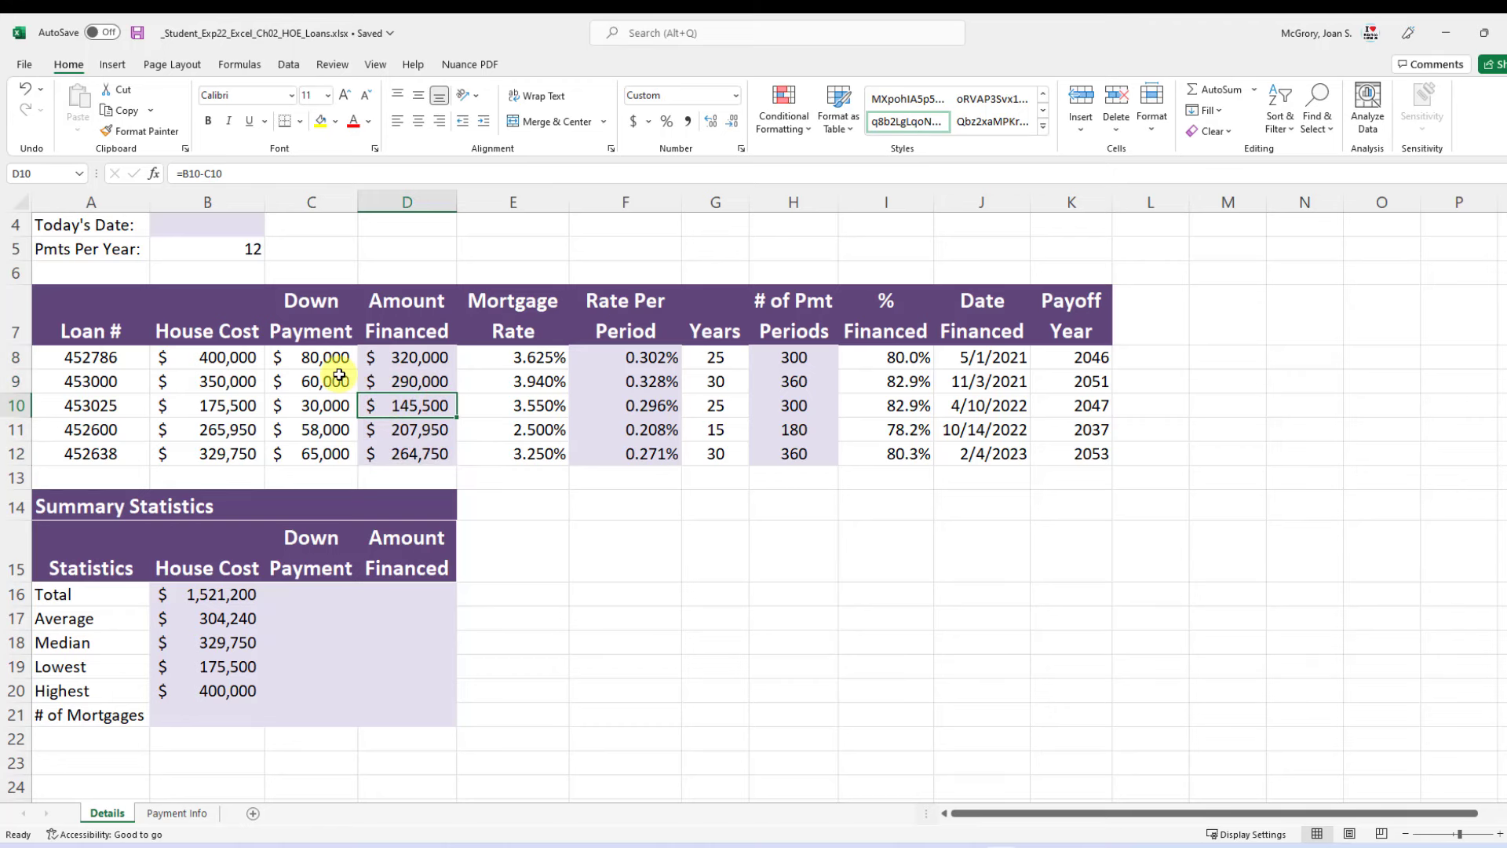
{"action": "left_click", "coordinate": [227, 357]}
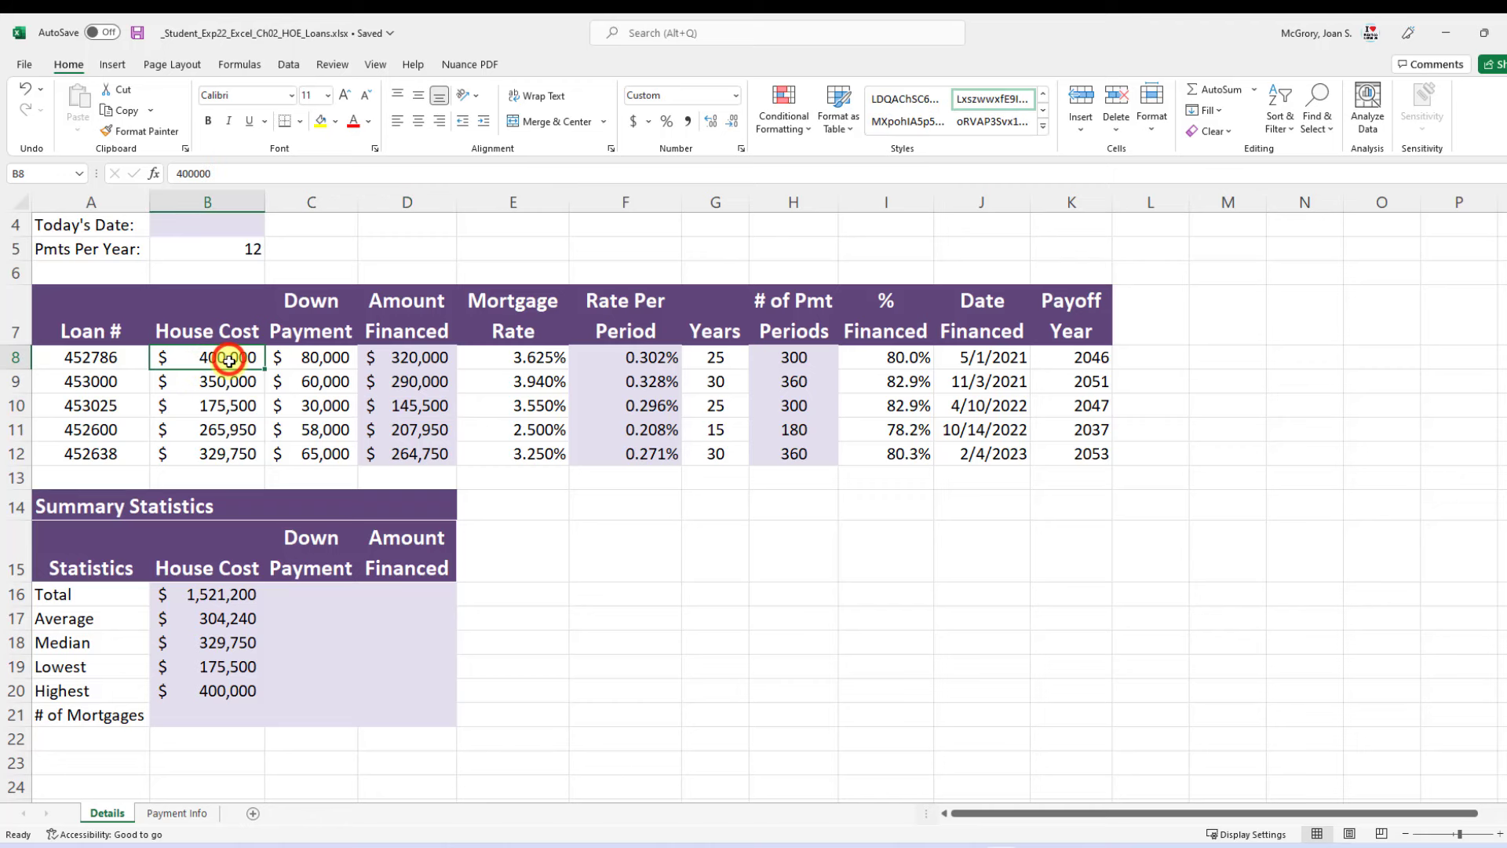
{"action": "left_click", "coordinate": [237, 407], "text": "ctrl"}
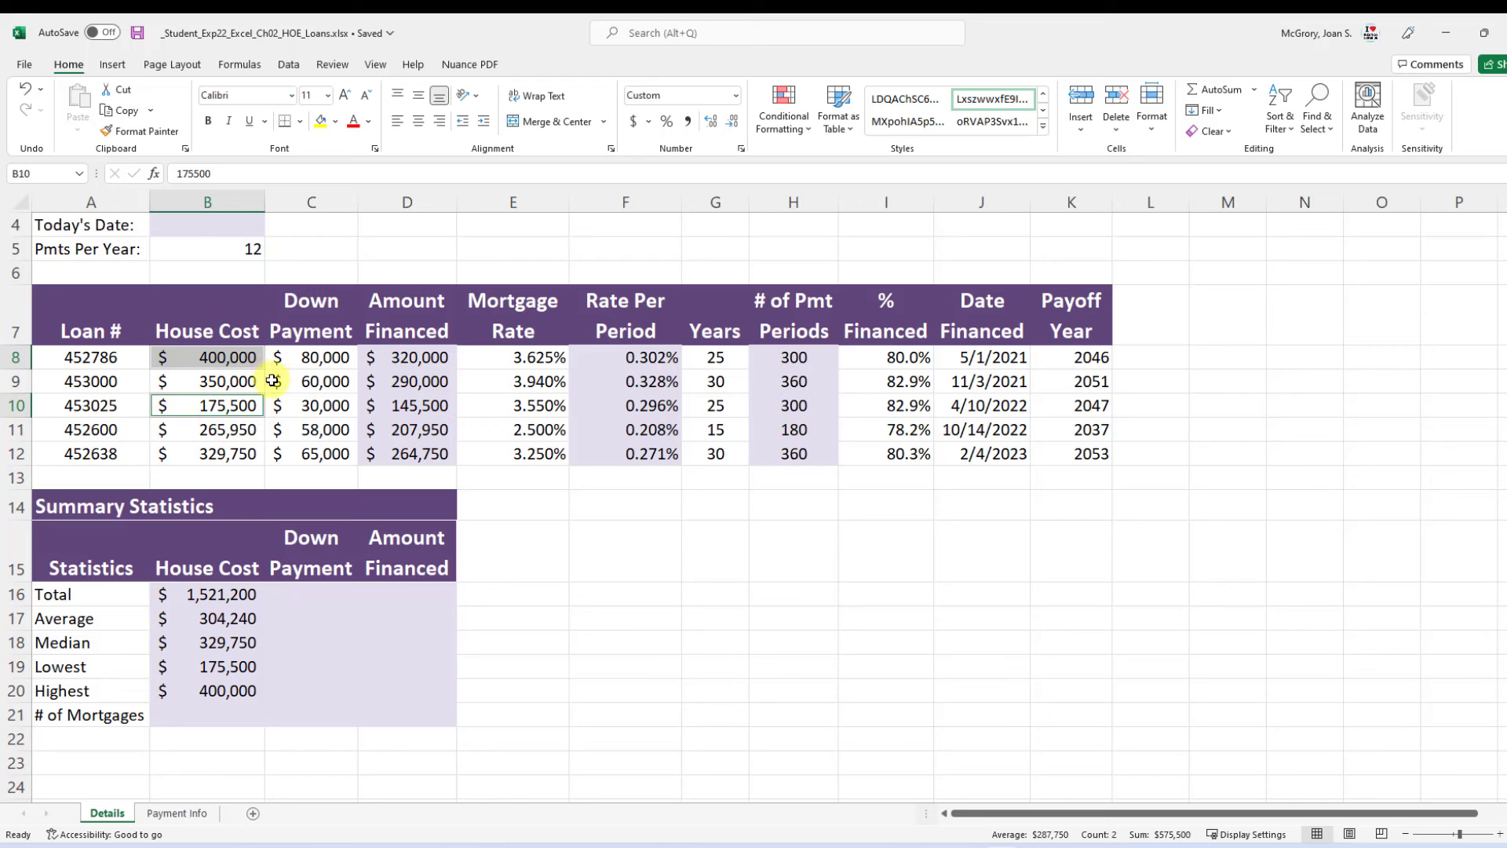
{"action": "left_click", "coordinate": [240, 456], "text": "ctrl"}
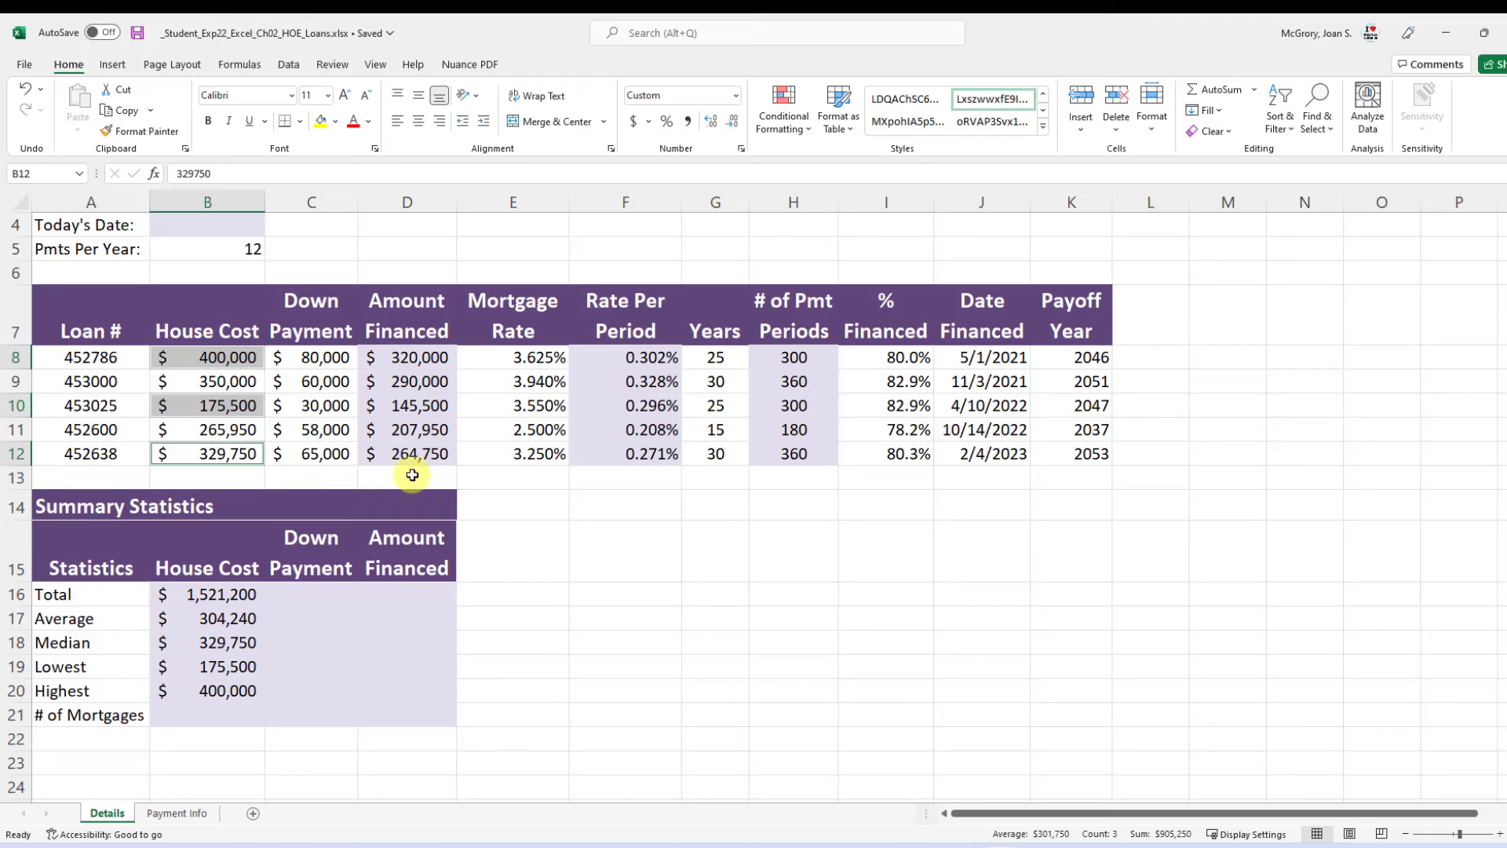
{"action": "left_click", "coordinate": [564, 503]}
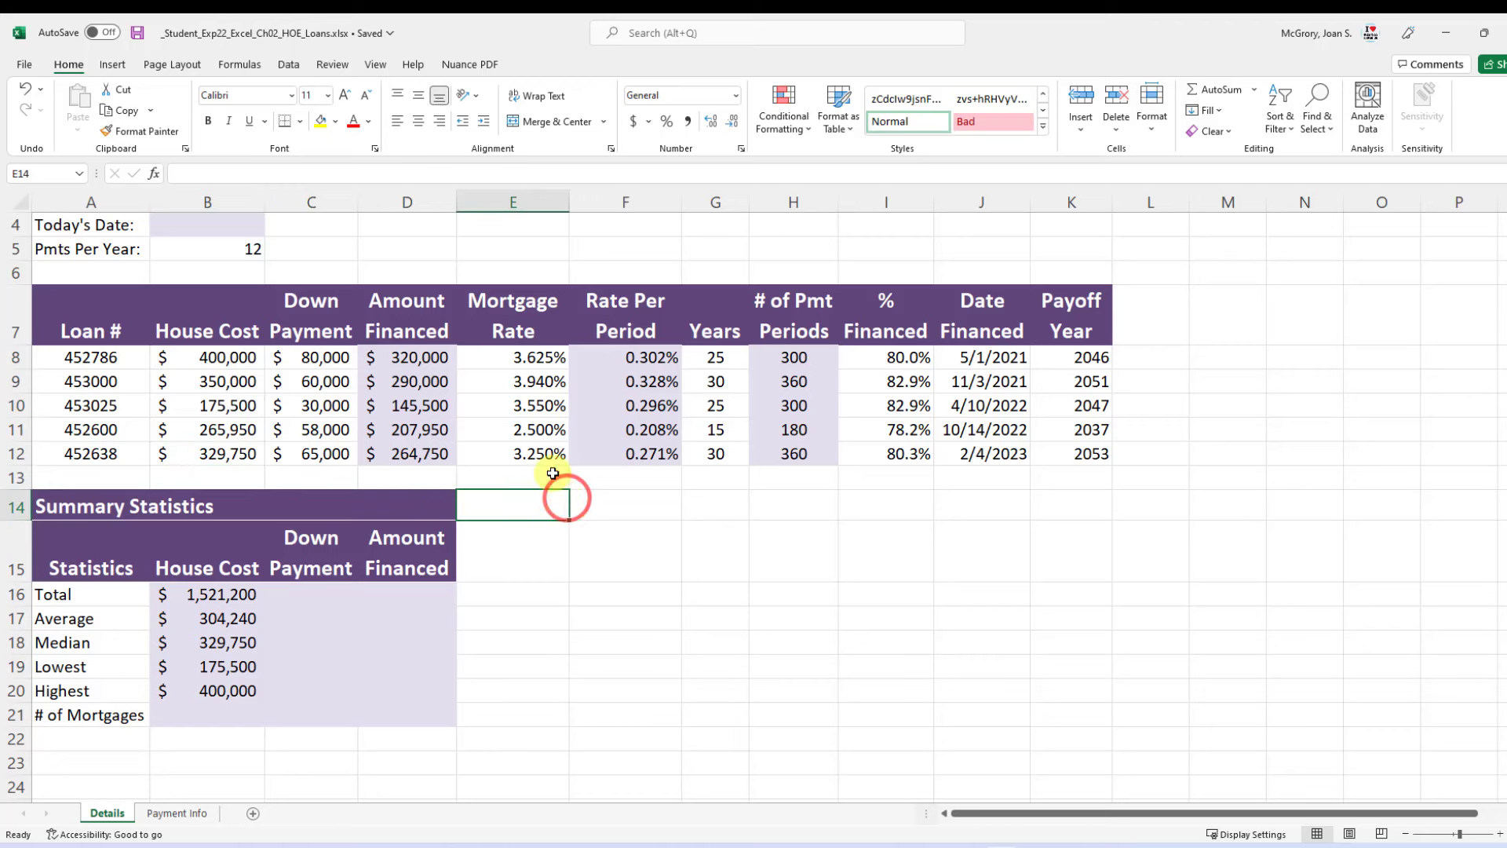
Step: Enter =COUNT(B8:B12) in B21 so the number of mortgages shows 5
{"action": "left_click", "coordinate": [201, 710]}
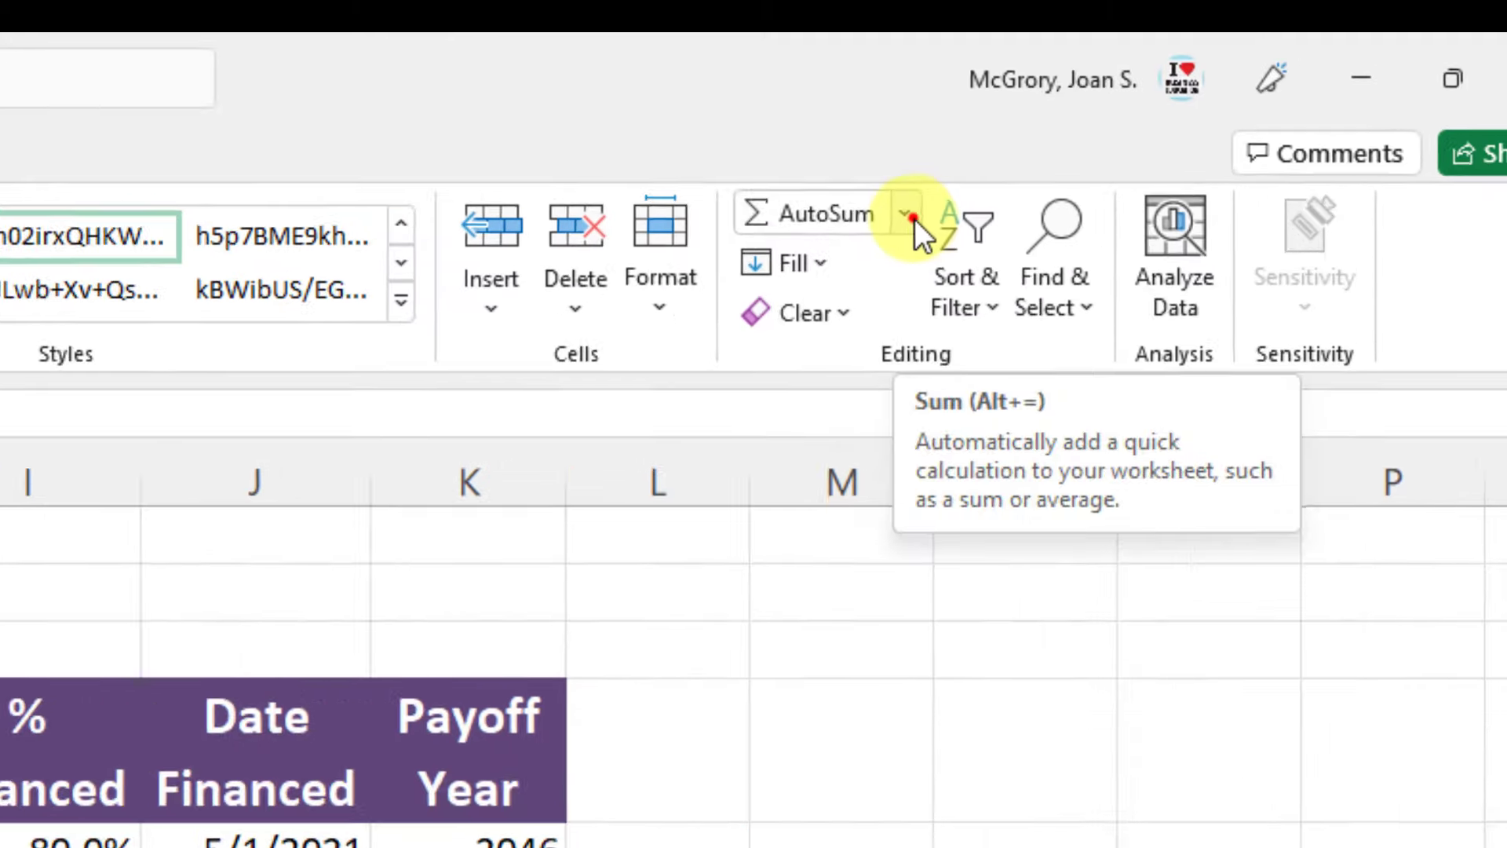
{"action": "left_click", "coordinate": [913, 217]}
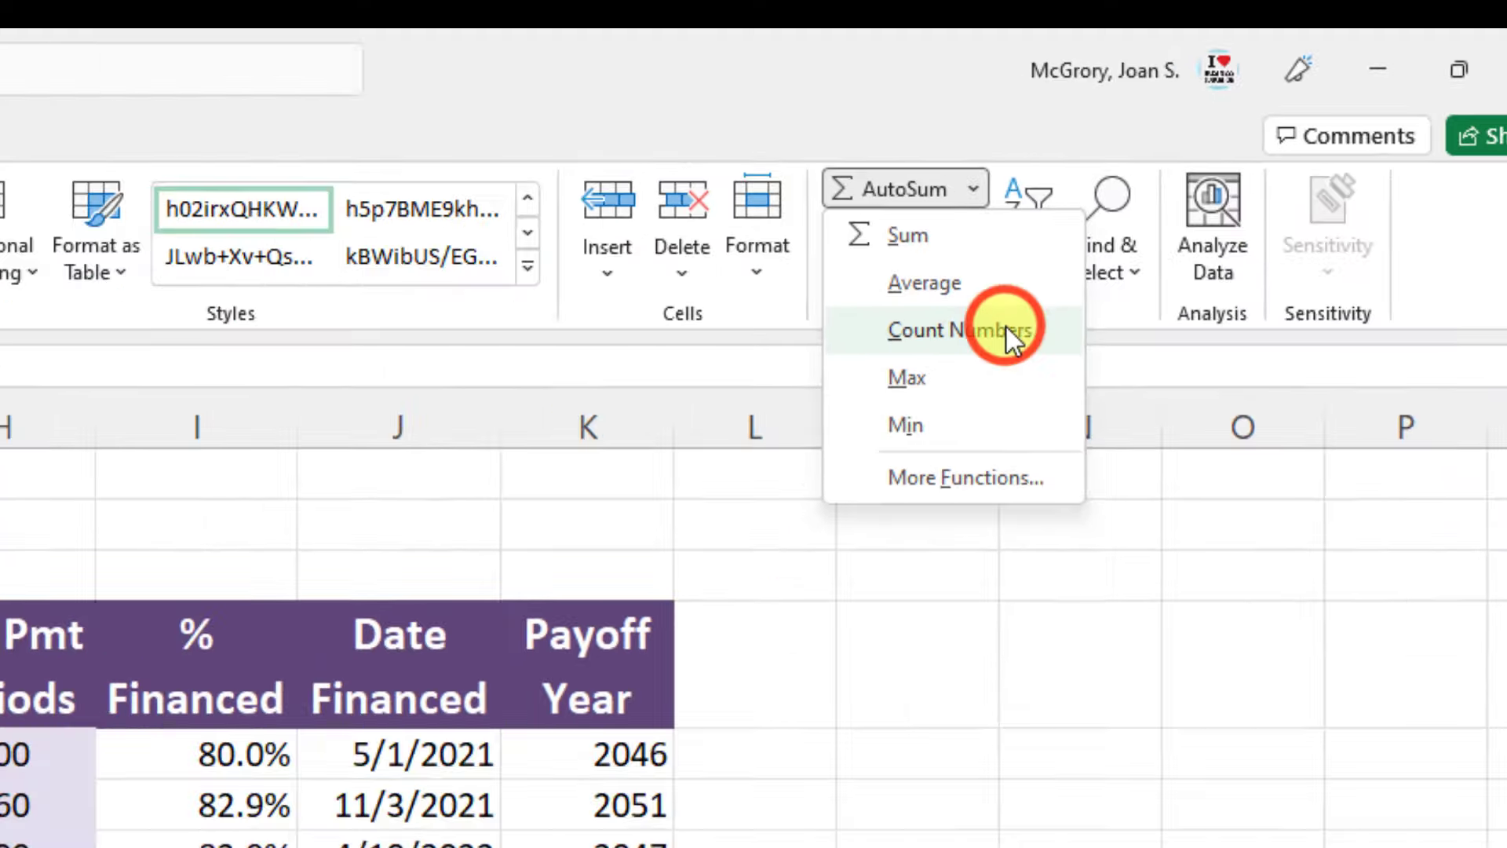
{"action": "left_click", "coordinate": [852, 434]}
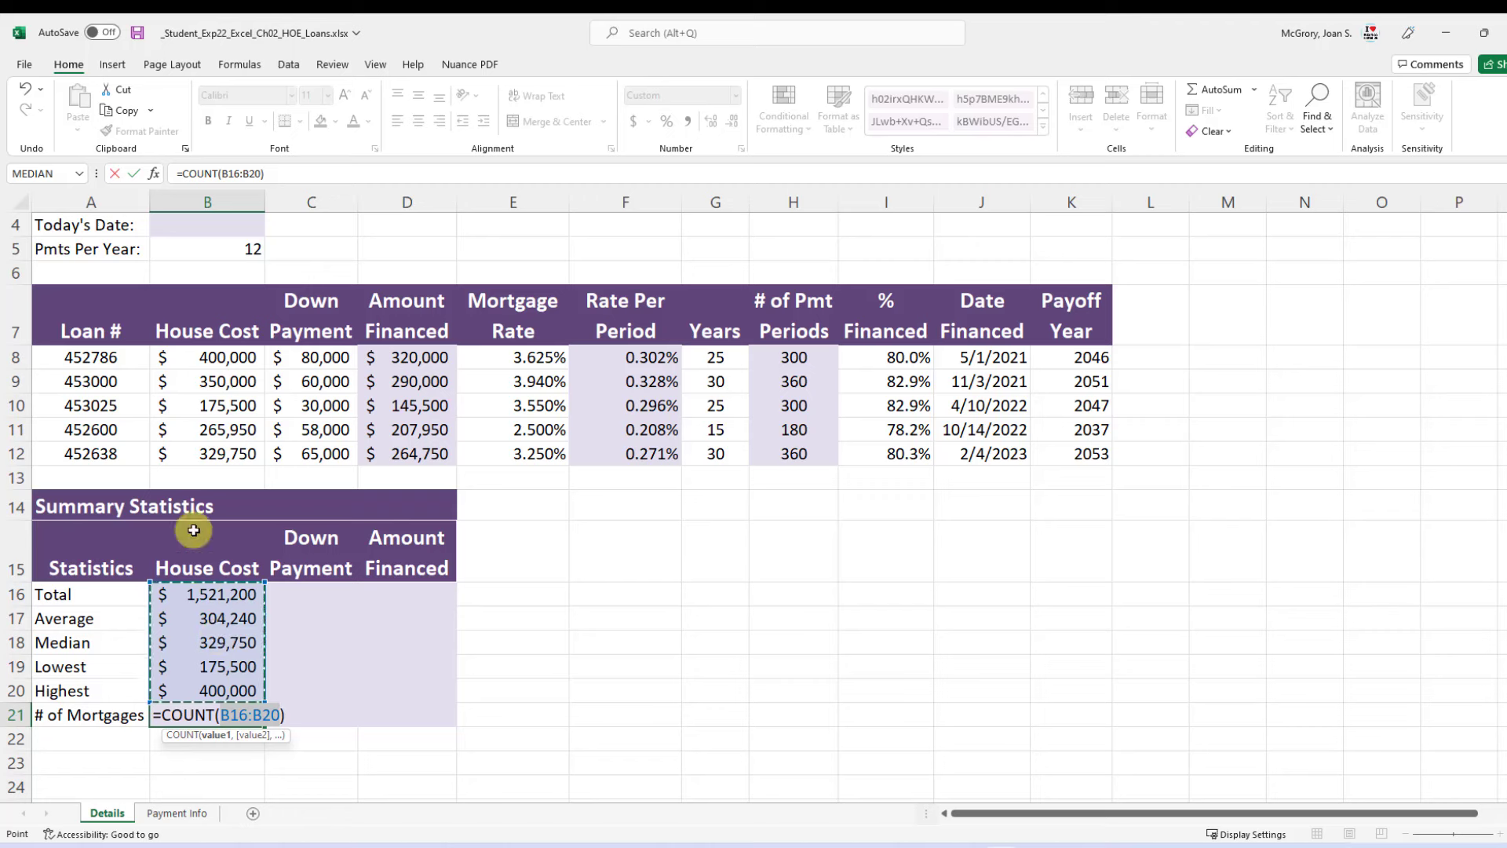
{"action": "left_click_drag", "start_coordinate": [222, 356], "coordinate": [228, 461]}
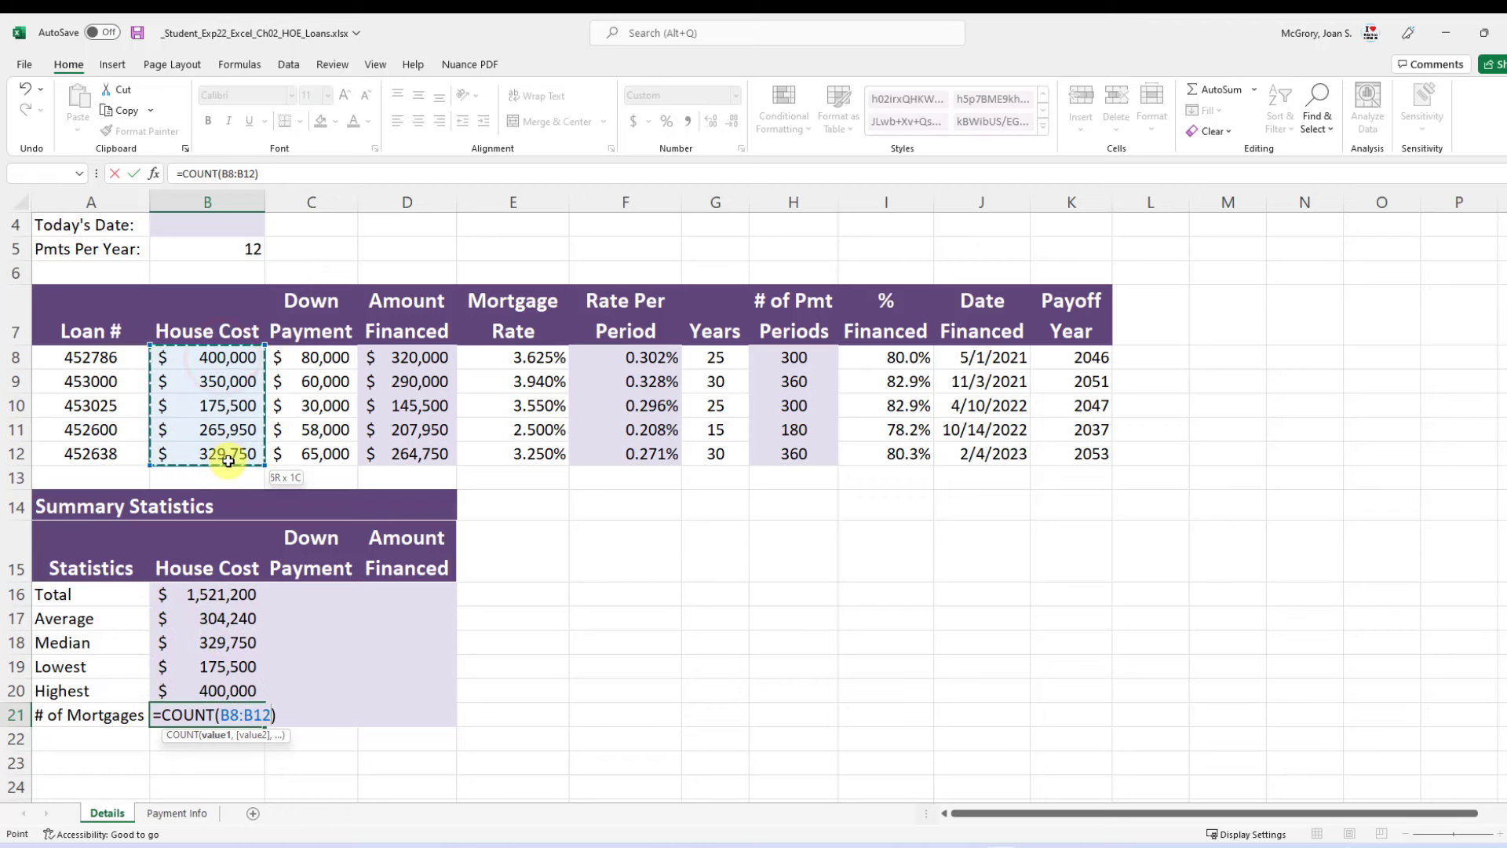
{"action": "left_click", "coordinate": [135, 174]}
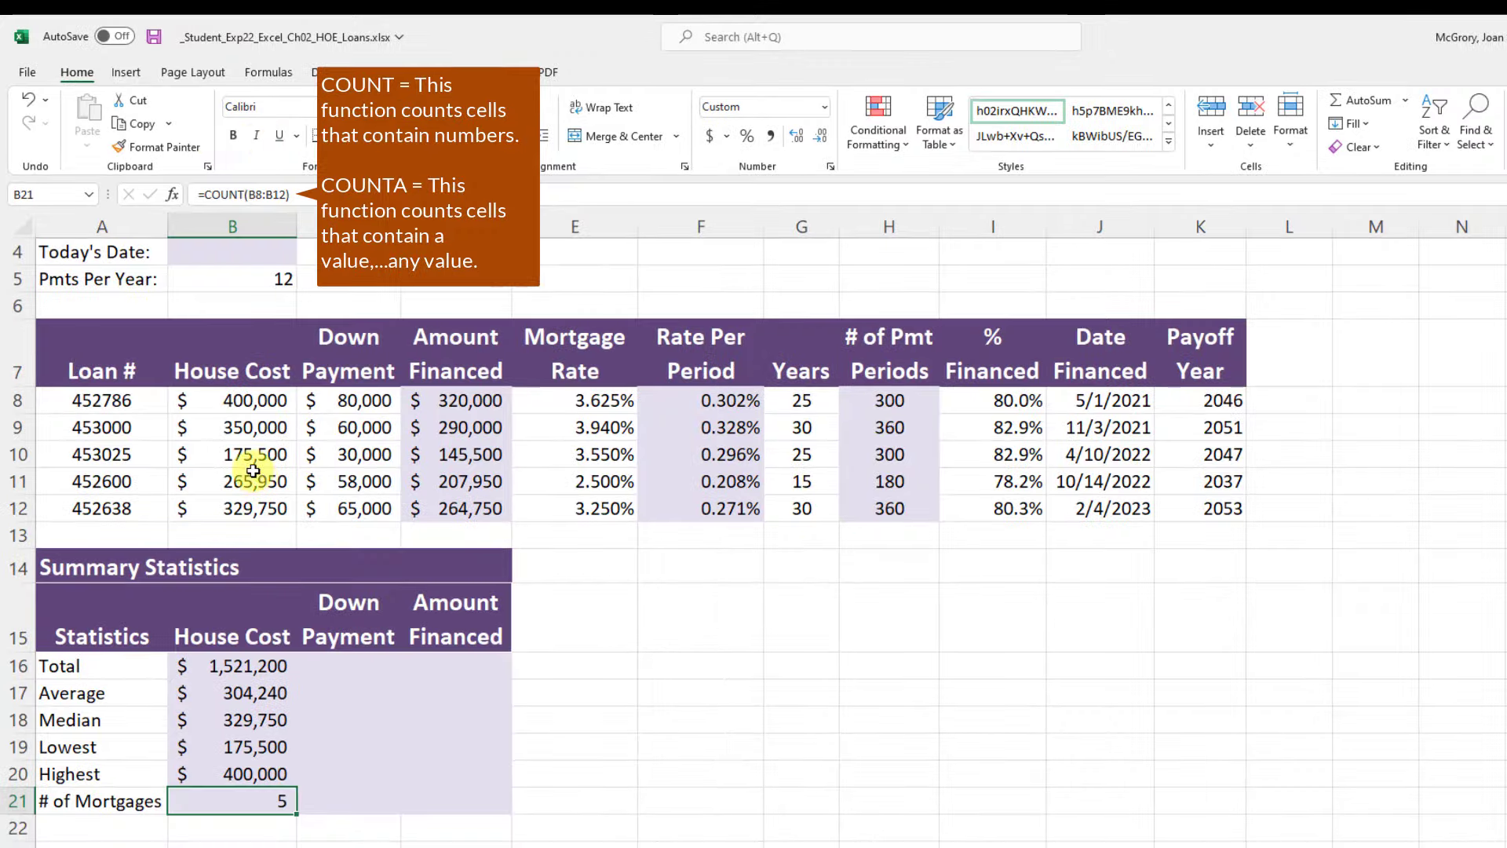
{"action": "left_click", "coordinate": [248, 807]}
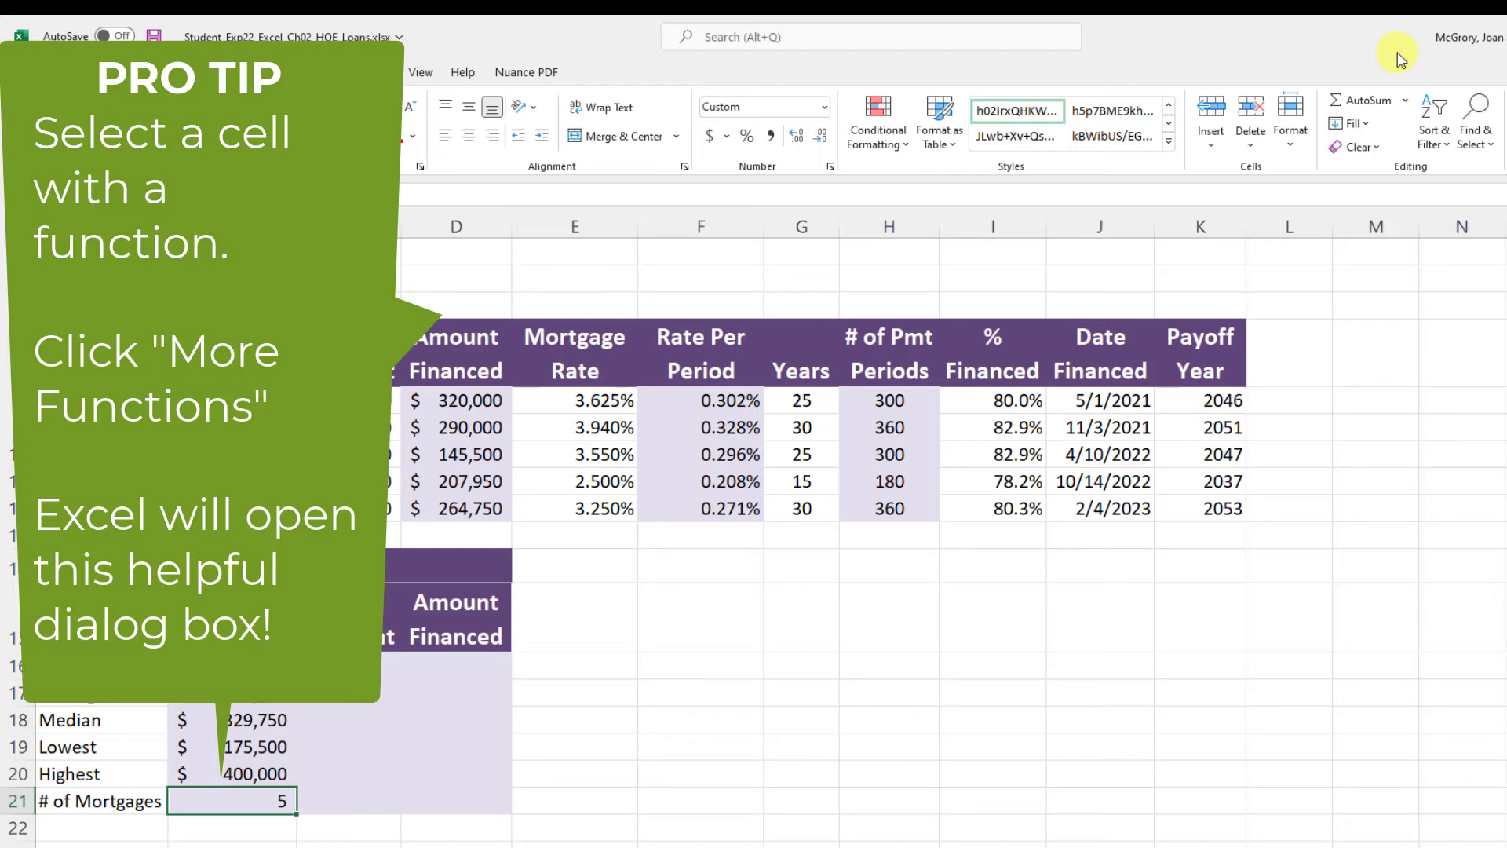
{"action": "left_click", "coordinate": [1405, 101]}
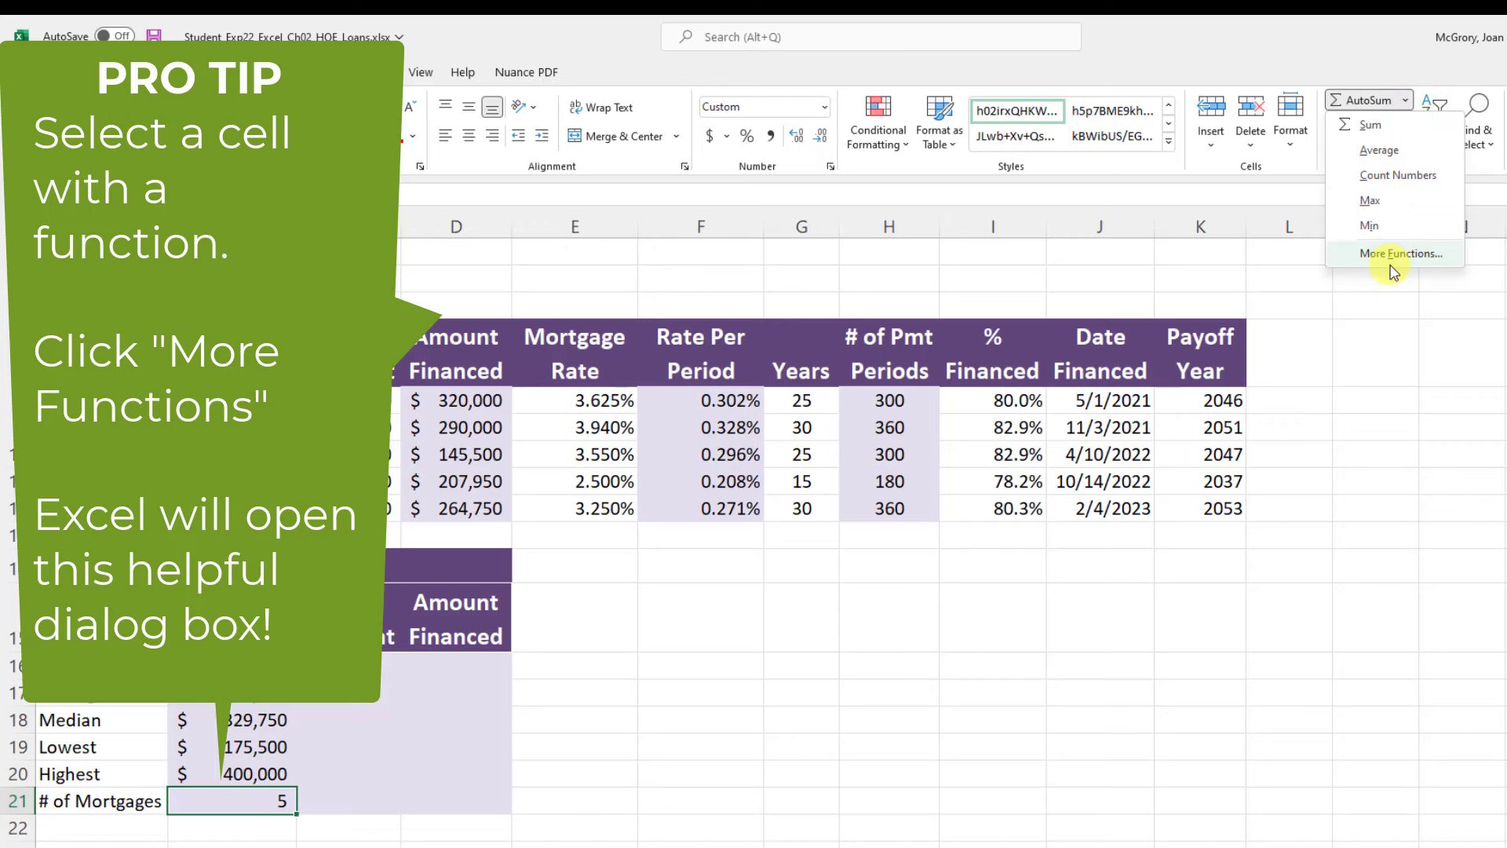
{"action": "left_click", "coordinate": [1398, 252]}
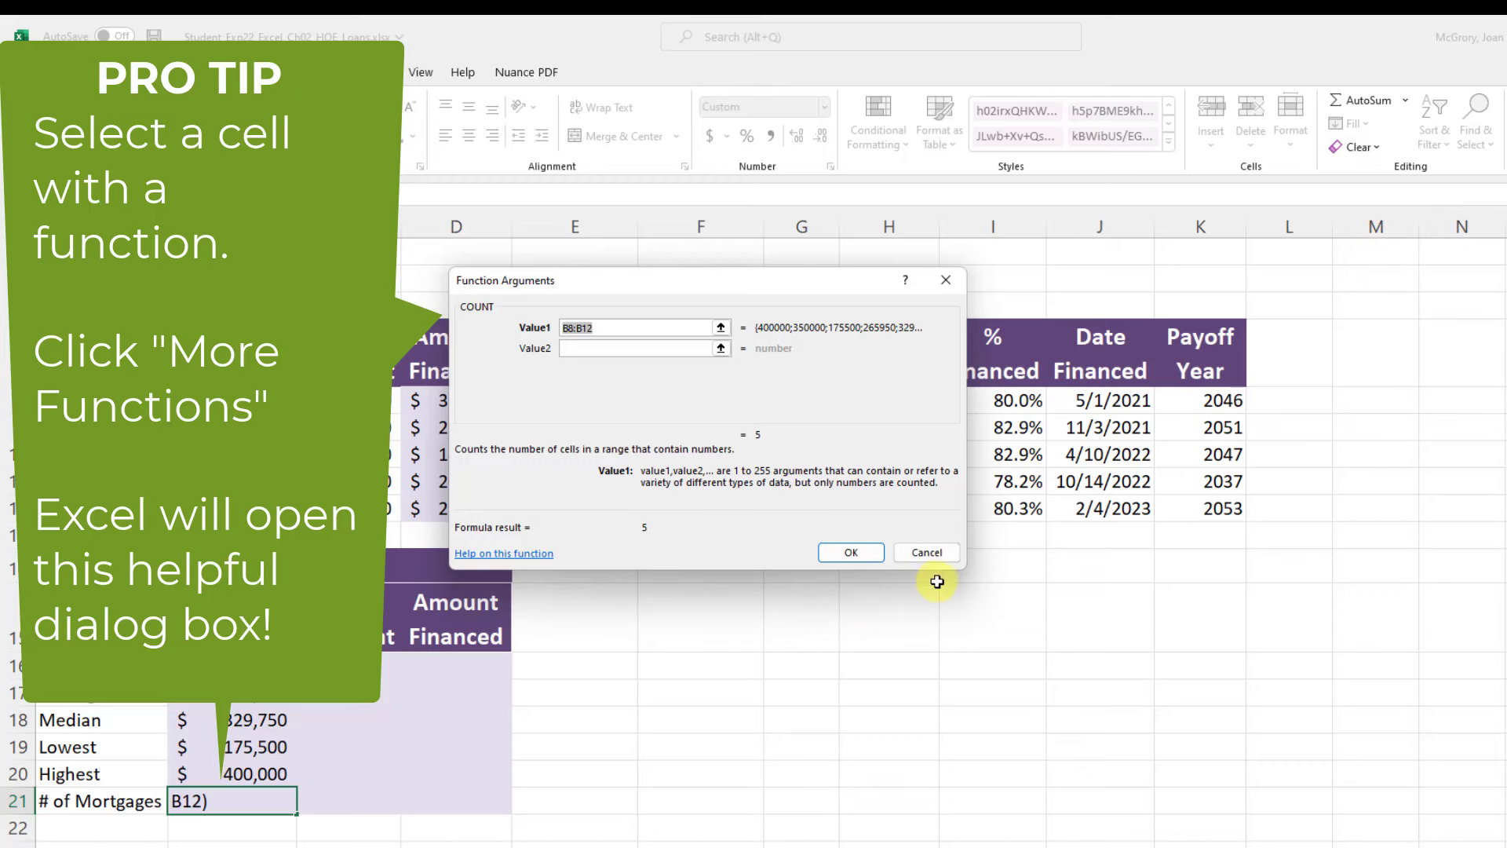
{"action": "left_click", "coordinate": [927, 554]}
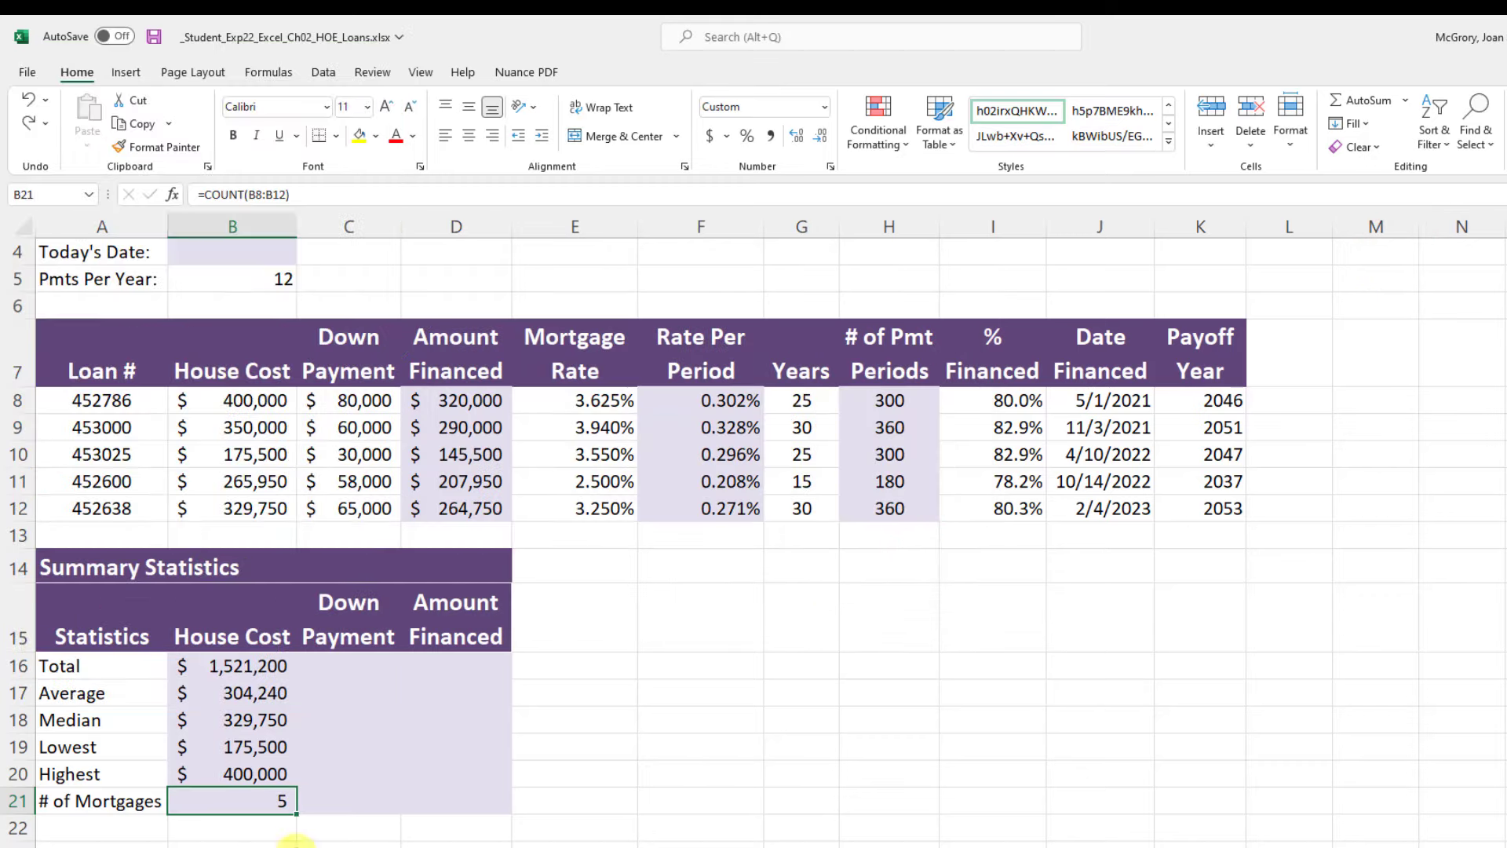
{"action": "left_click", "coordinate": [263, 826]}
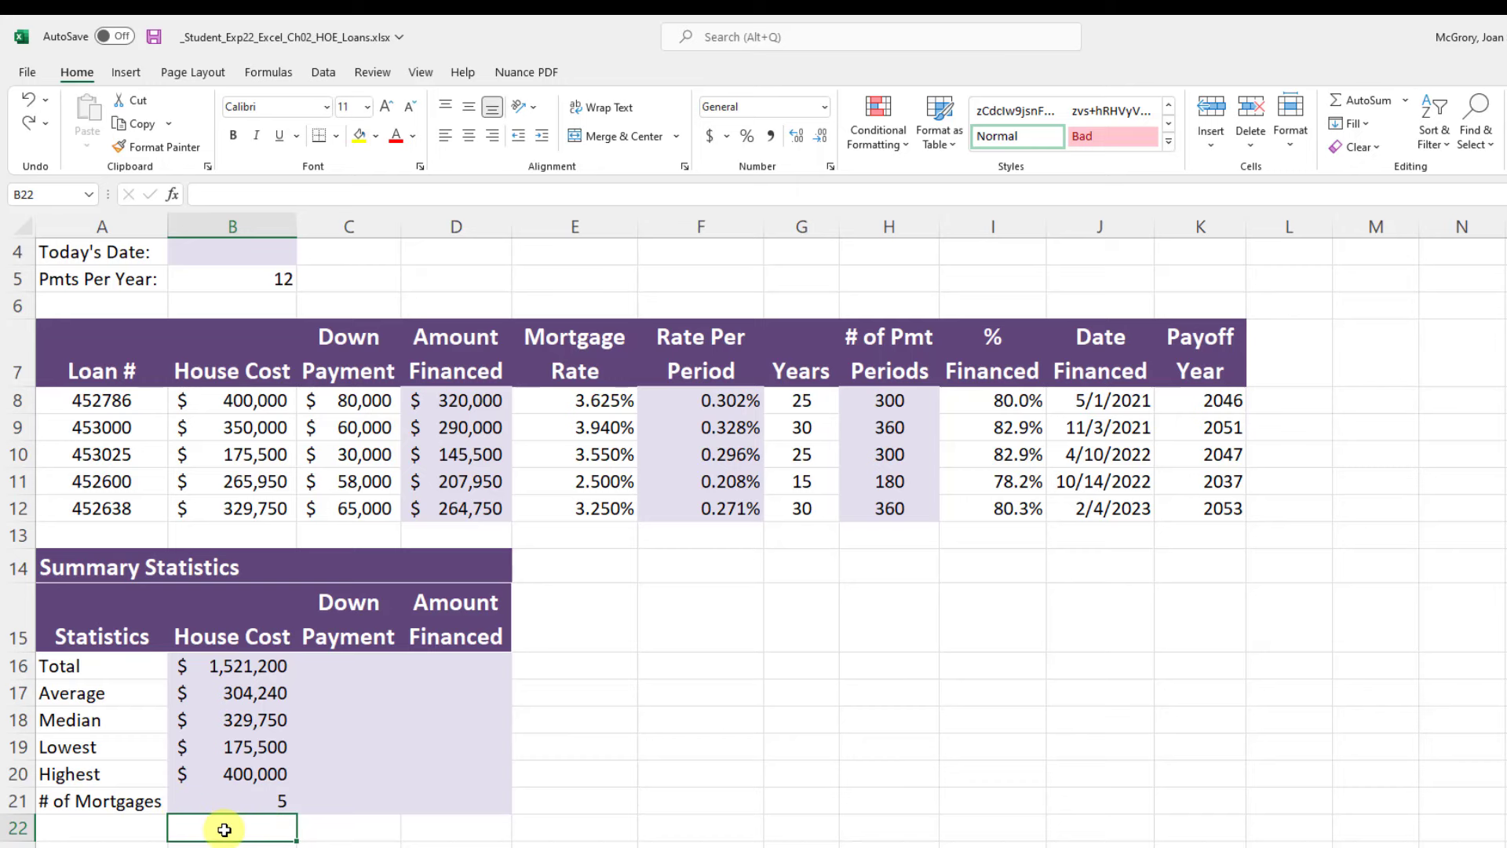
Step: Search the function library for count functions and review the COUNTA description
{"action": "left_click", "coordinate": [1407, 103]}
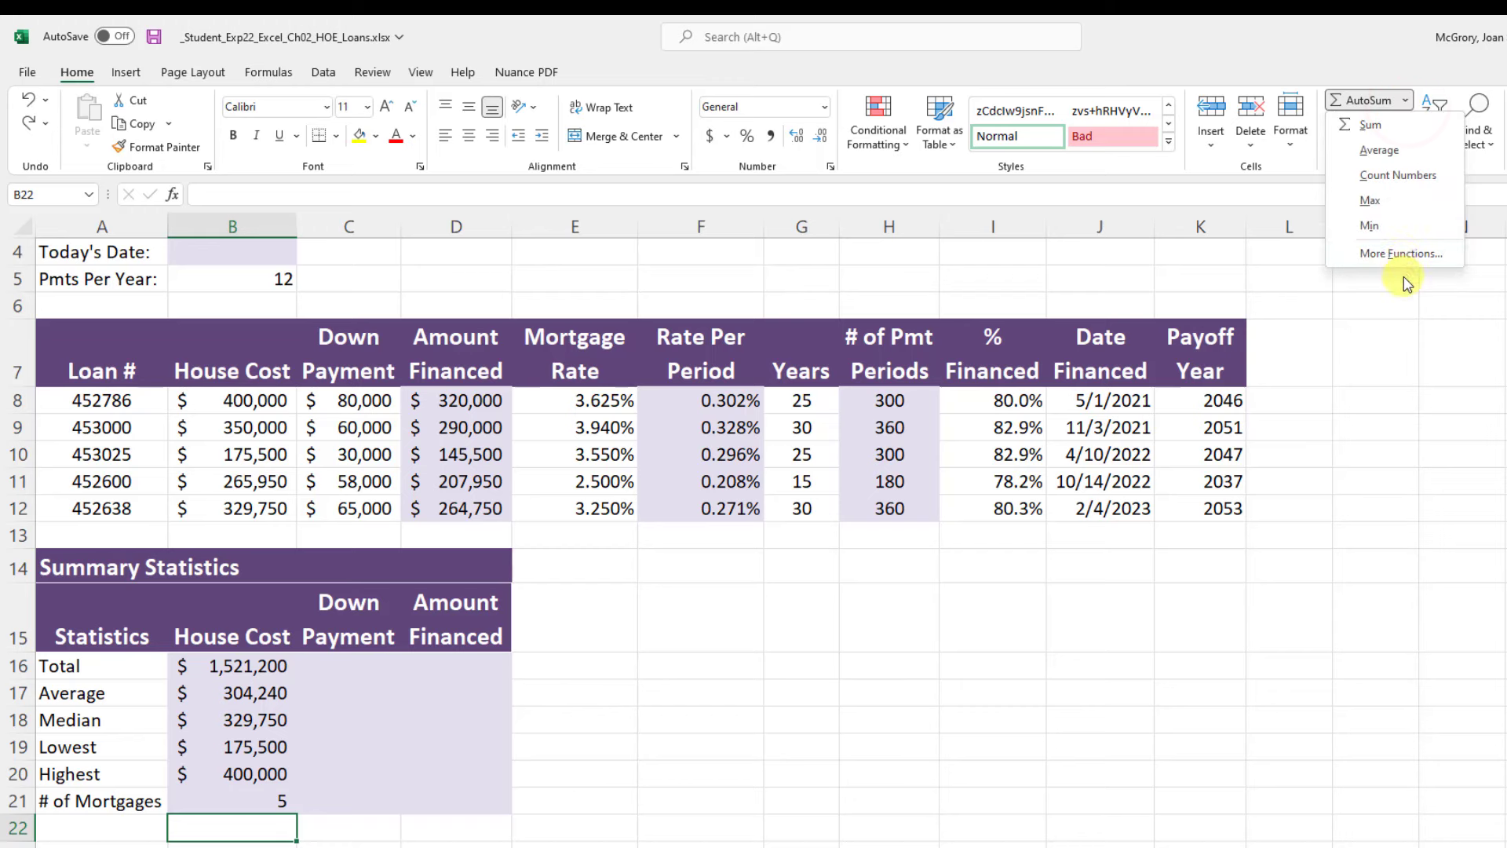
{"action": "left_click", "coordinate": [1400, 254]}
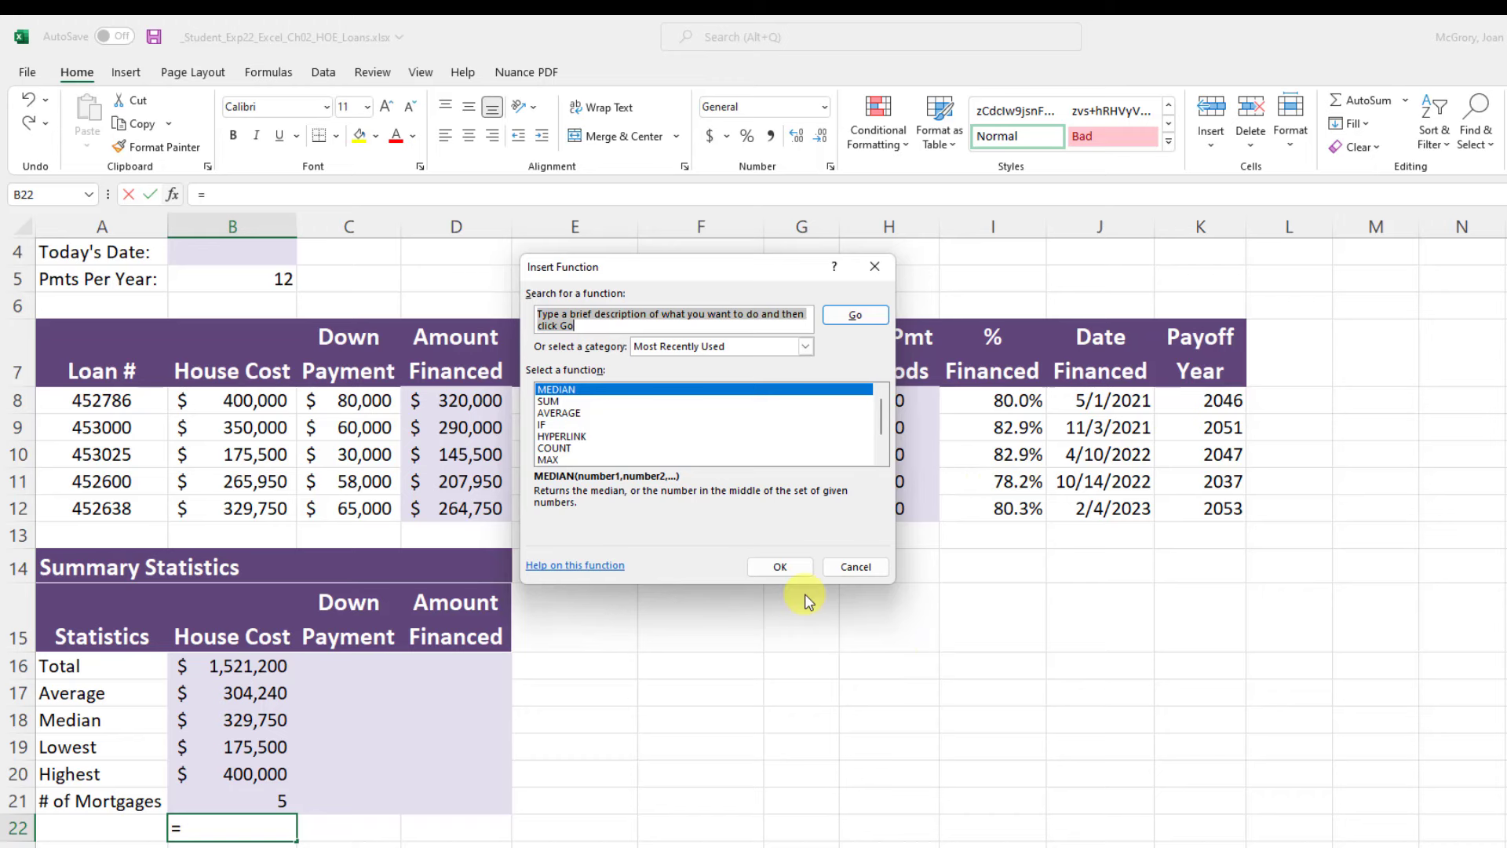
{"action": "type", "text": "count"}
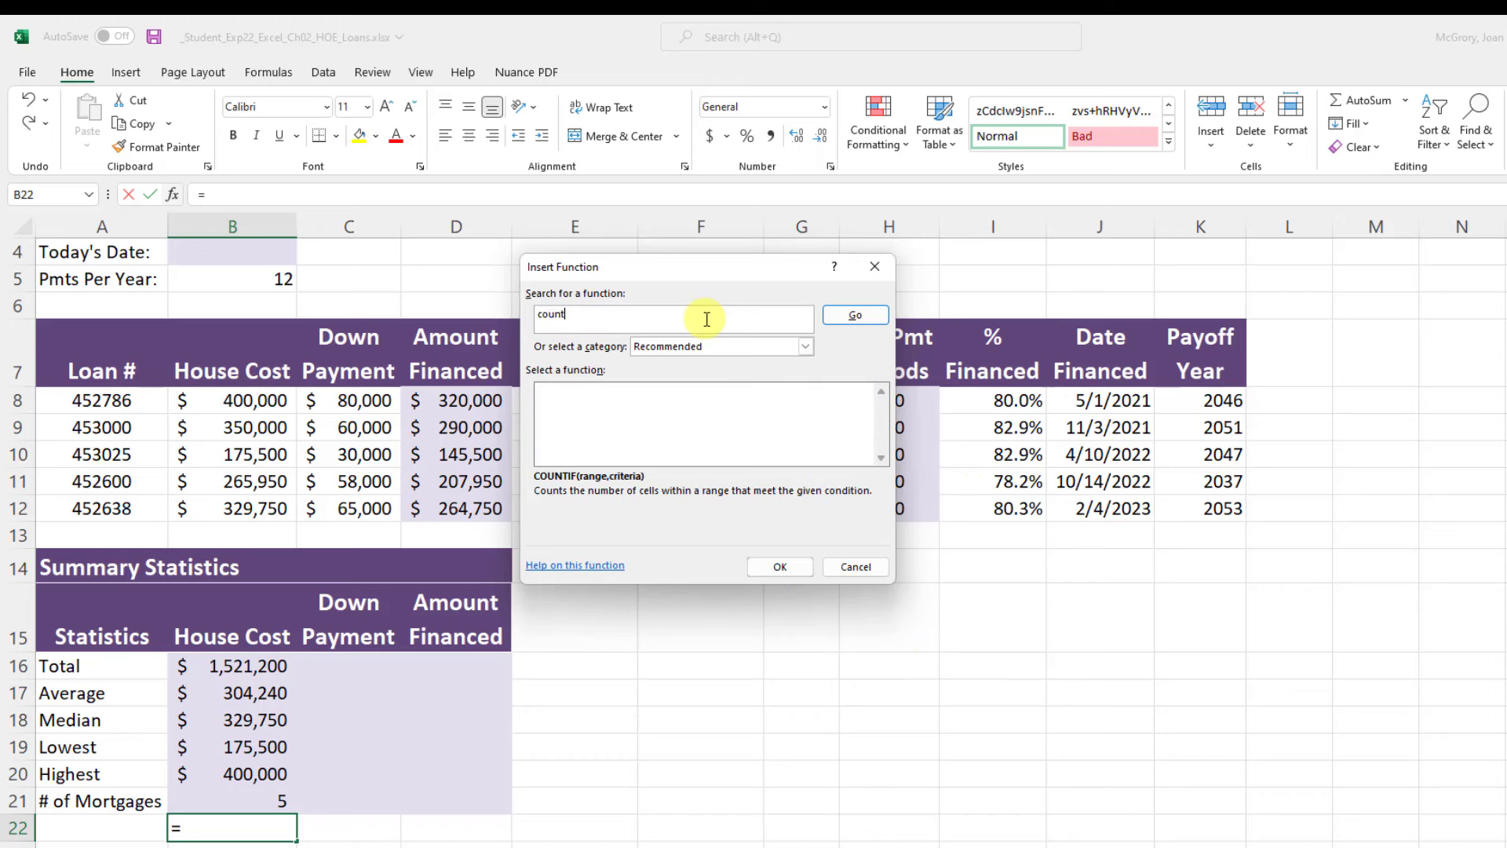
{"action": "left_click", "coordinate": [857, 321]}
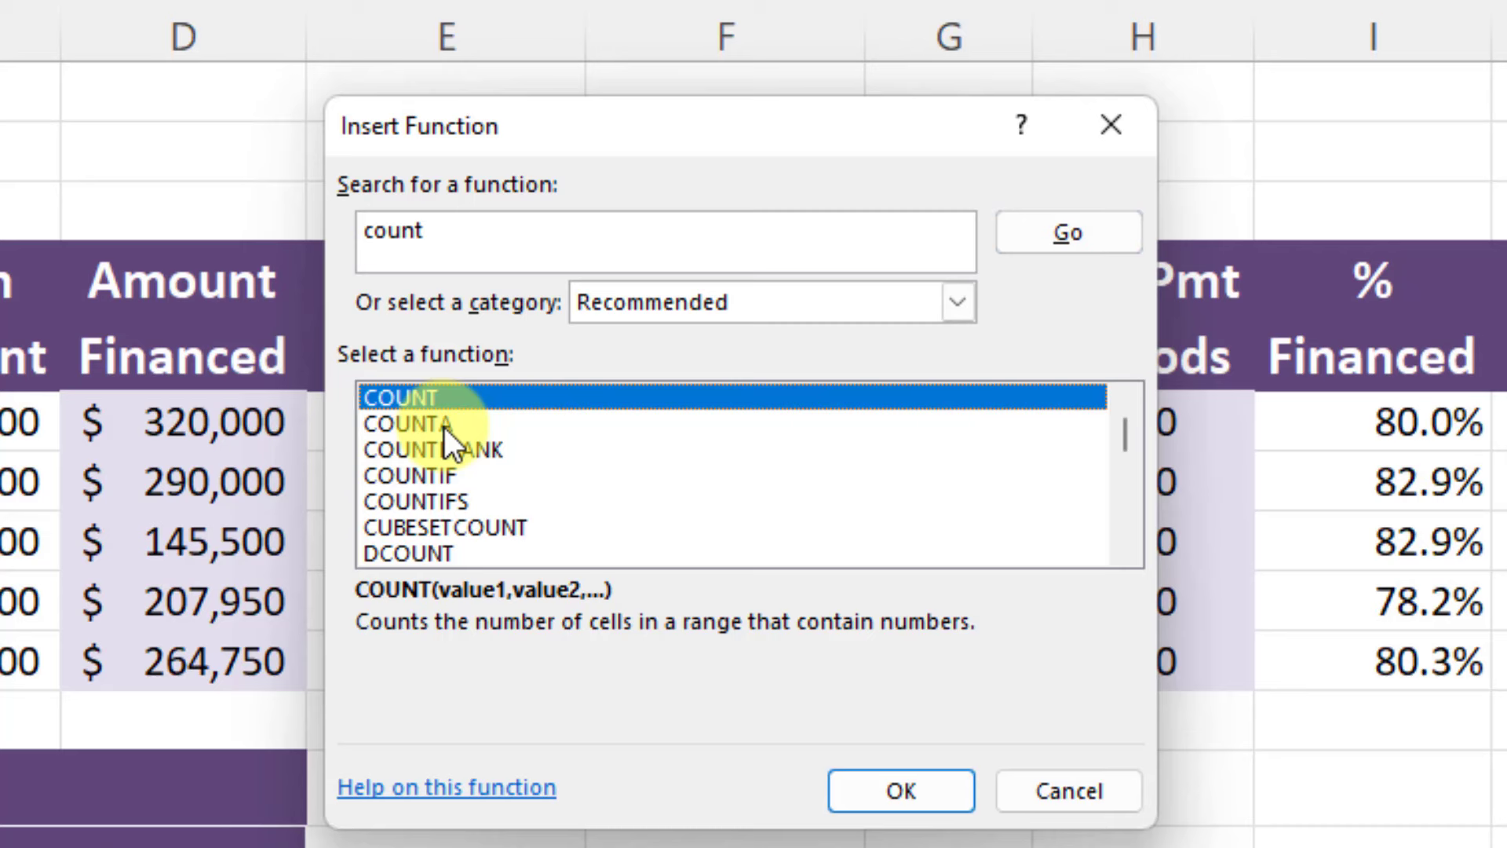
{"action": "left_click", "coordinate": [445, 427]}
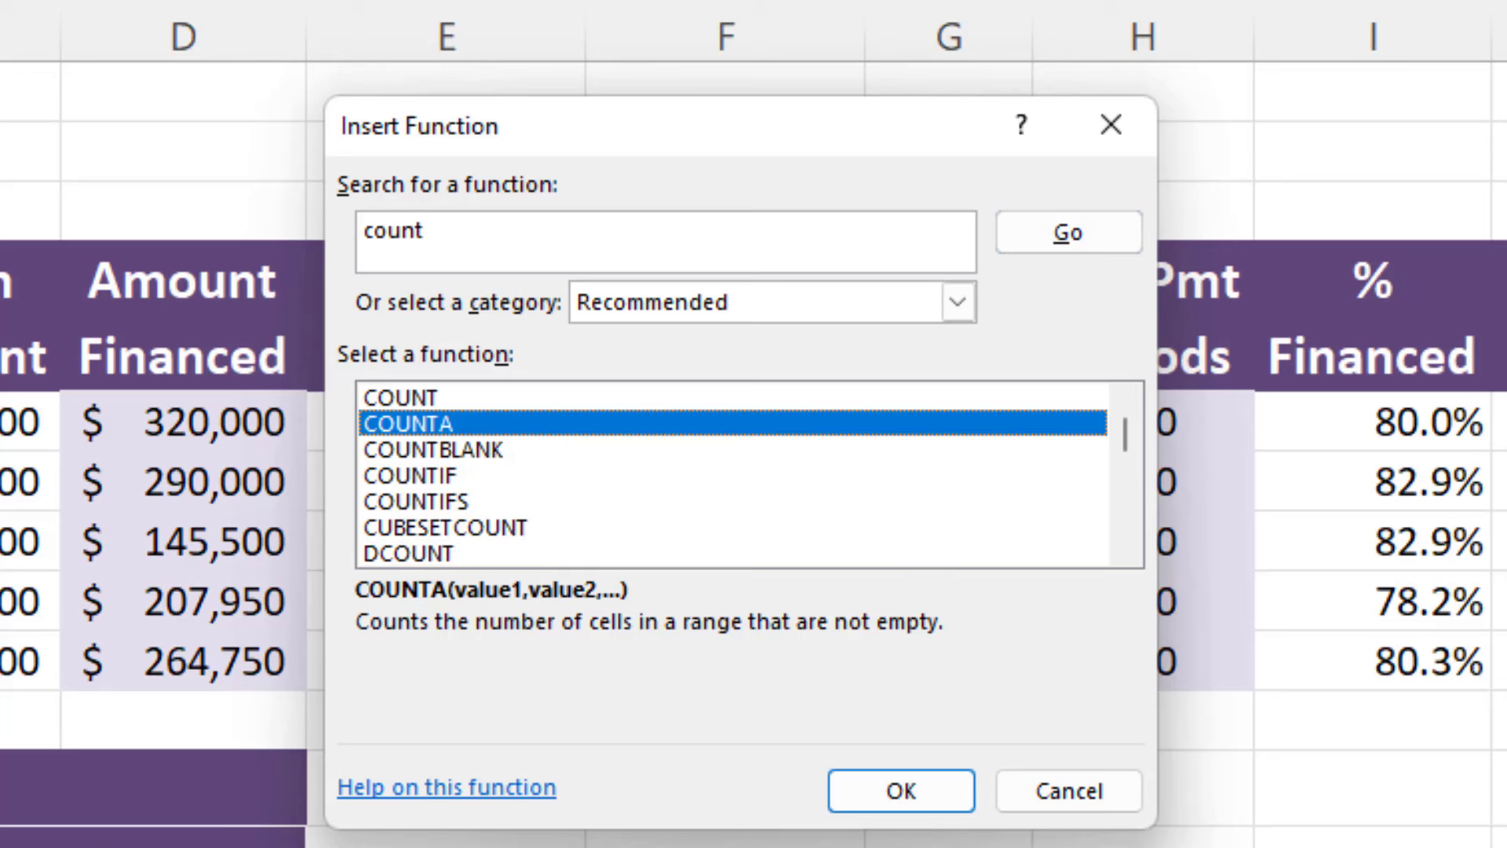
{"action": "key", "text": "Return"}
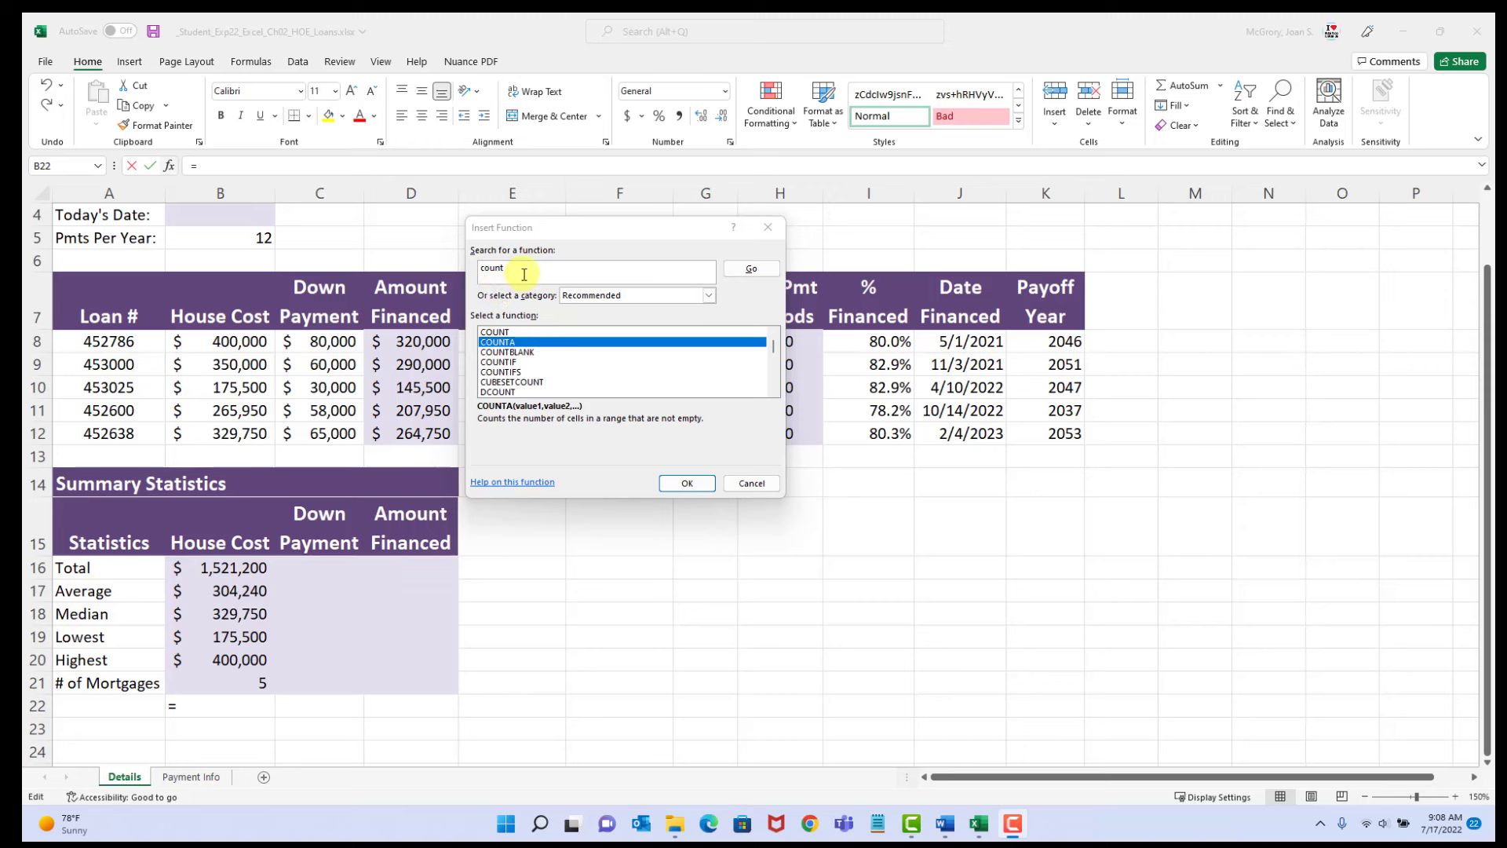
Step: Cancel the function search without inserting anything, reselect B21, and save the workbook
{"action": "left_click", "coordinate": [752, 484]}
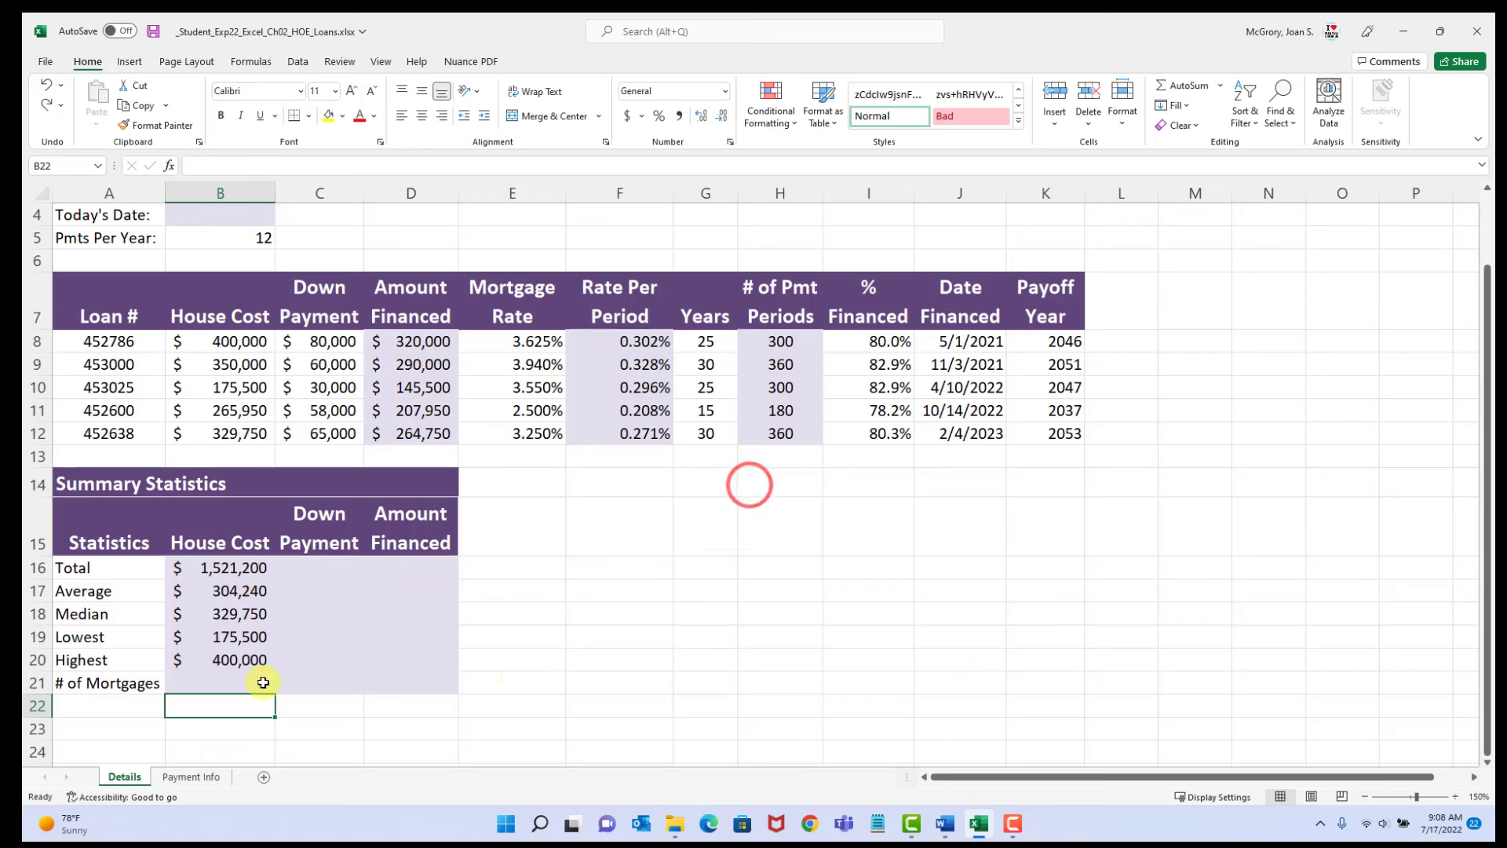
{"action": "left_click", "coordinate": [231, 685]}
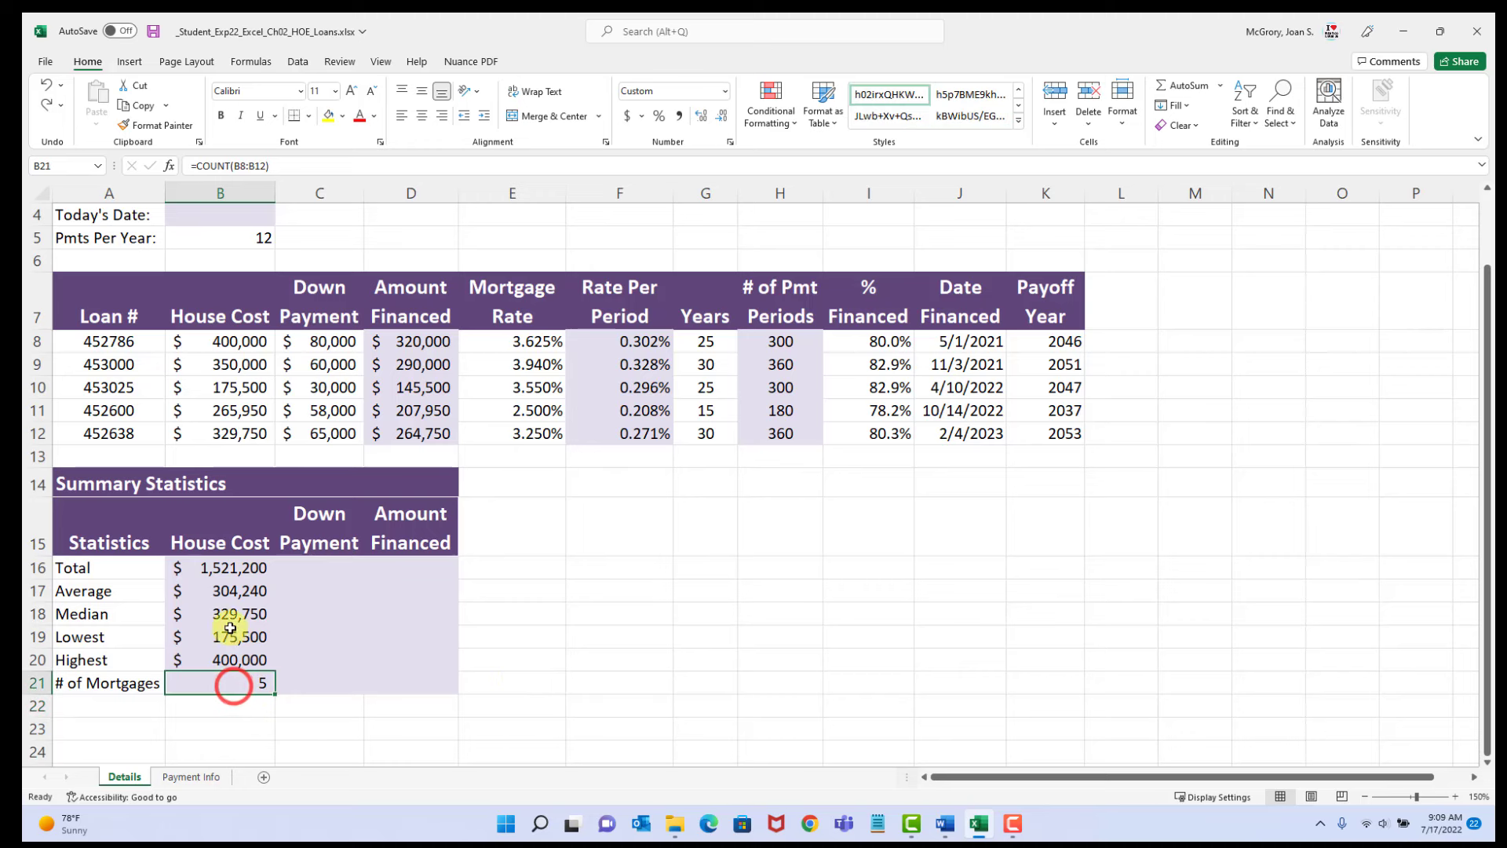
{"action": "left_click", "coordinate": [153, 33]}
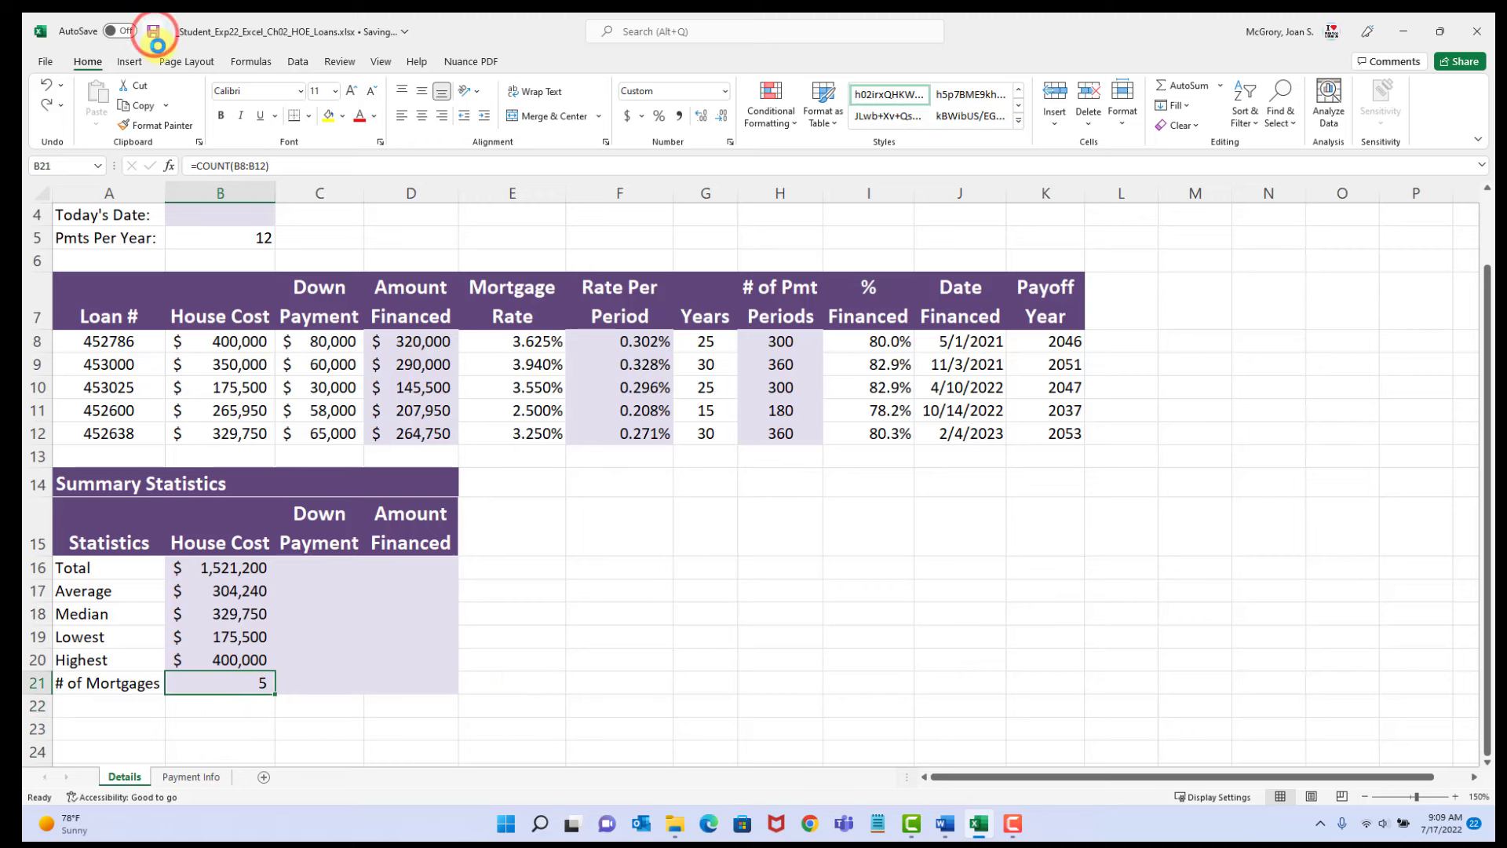
{"action": "left_click", "coordinate": [945, 831]}
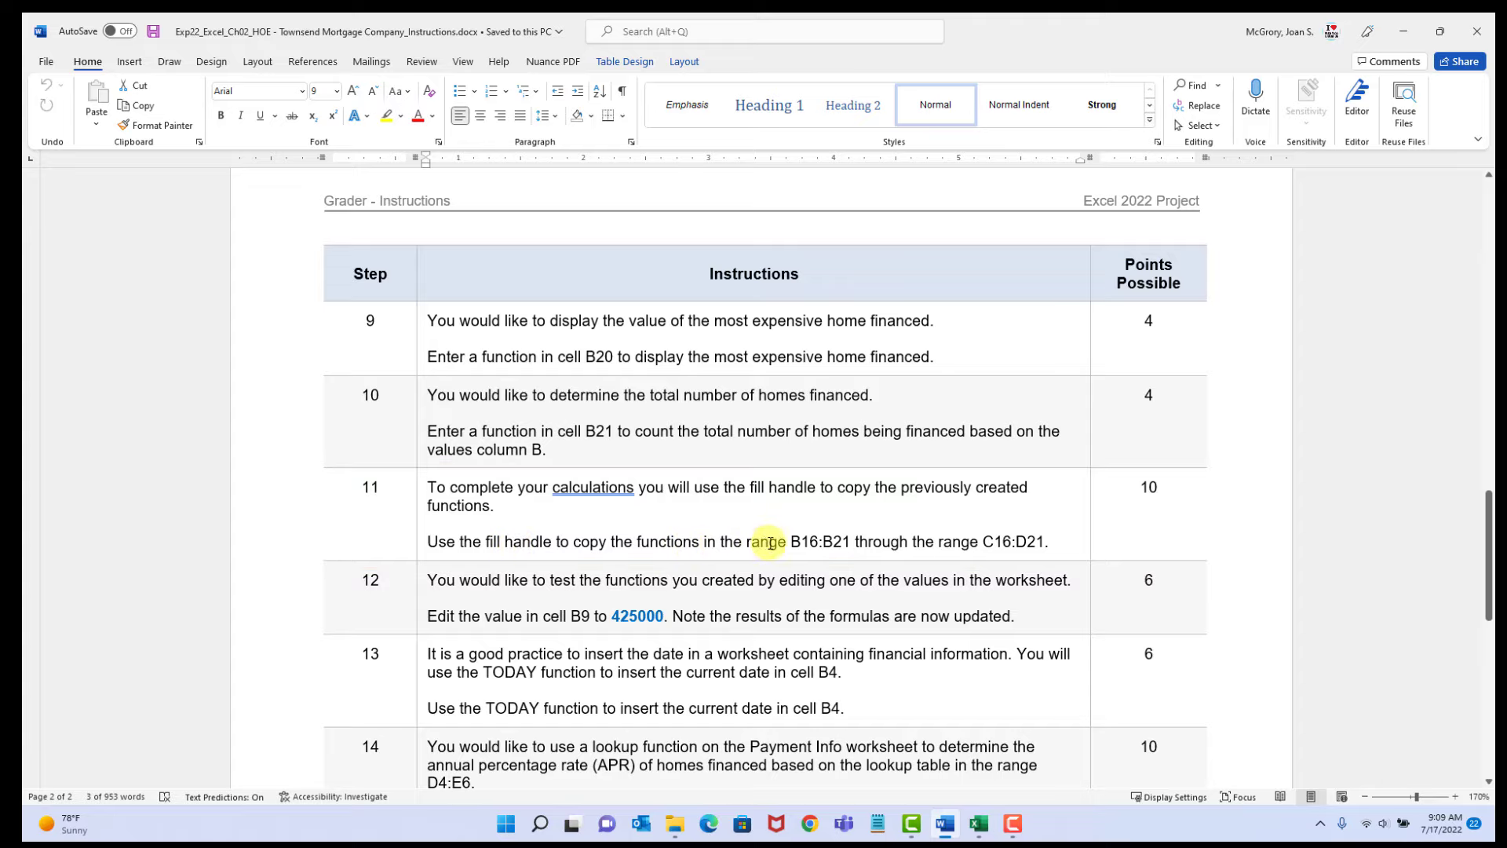
{"action": "left_click_drag", "start_coordinate": [792, 542], "coordinate": [851, 542]}
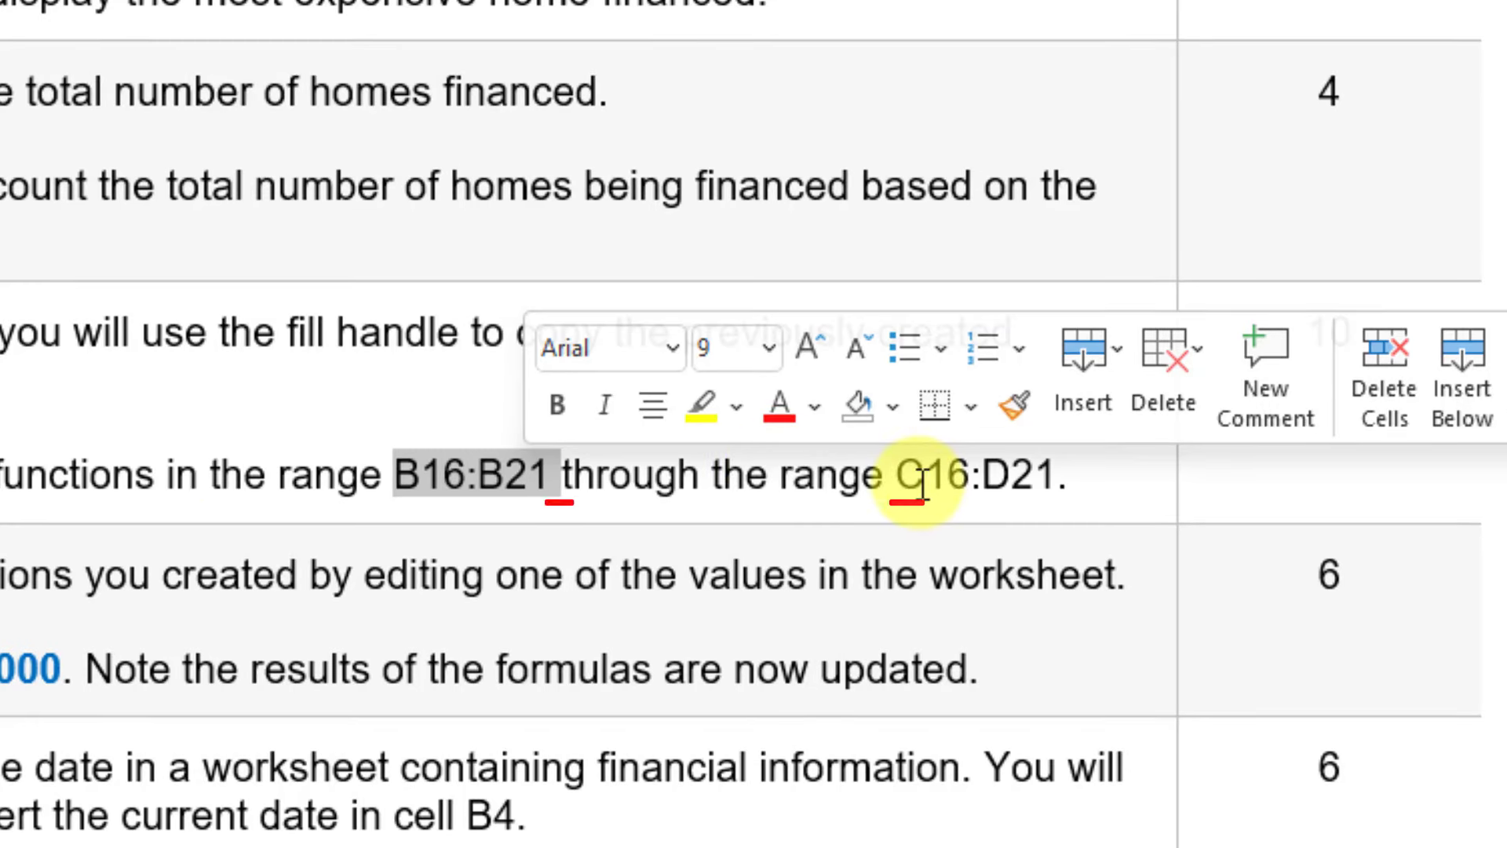
{"action": "left_click_drag", "start_coordinate": [899, 481], "coordinate": [1052, 475]}
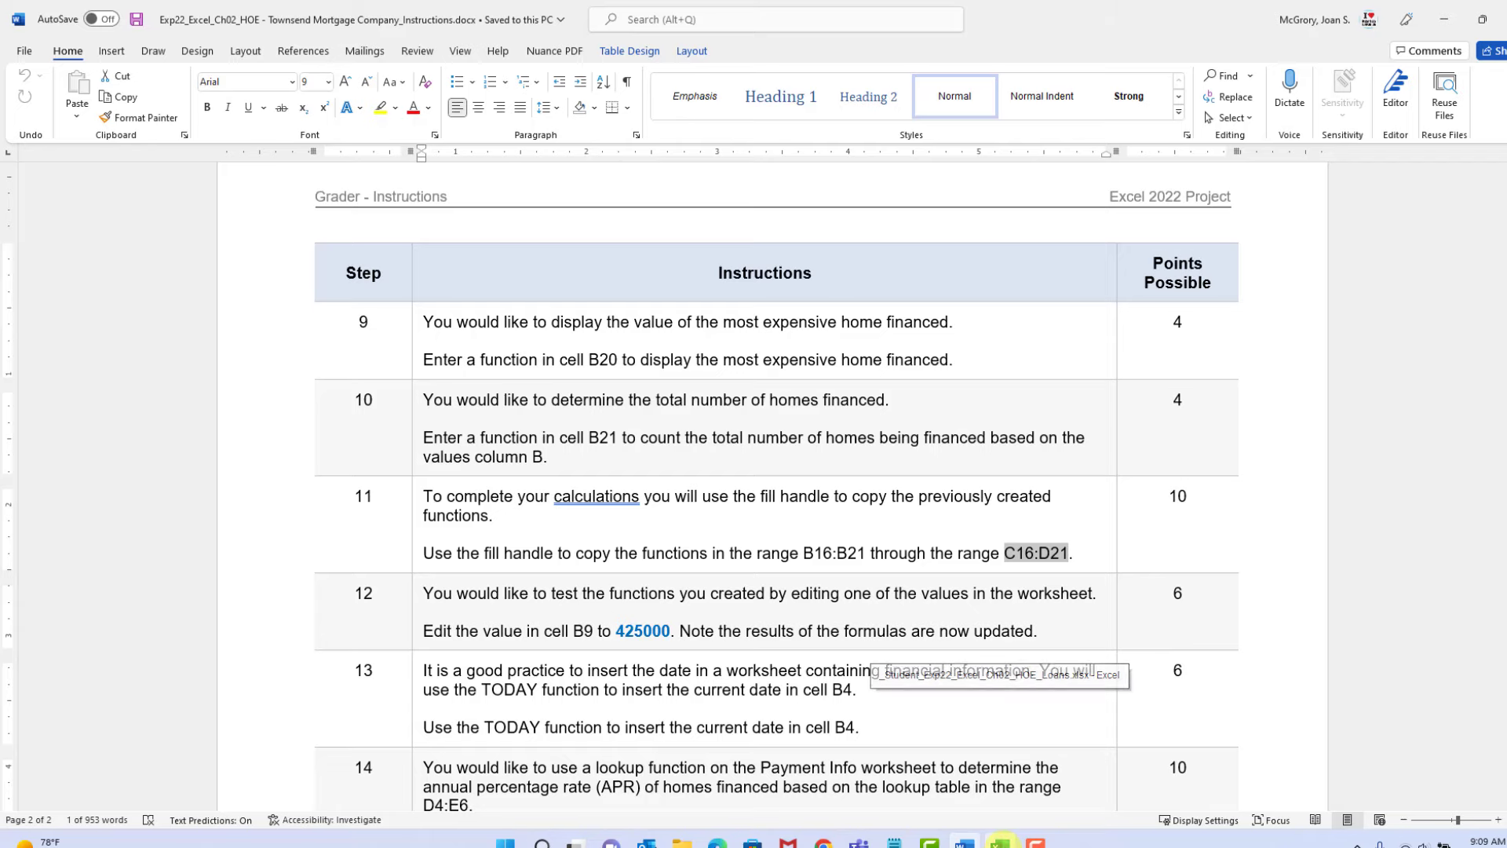
{"action": "left_click", "coordinate": [1001, 842]}
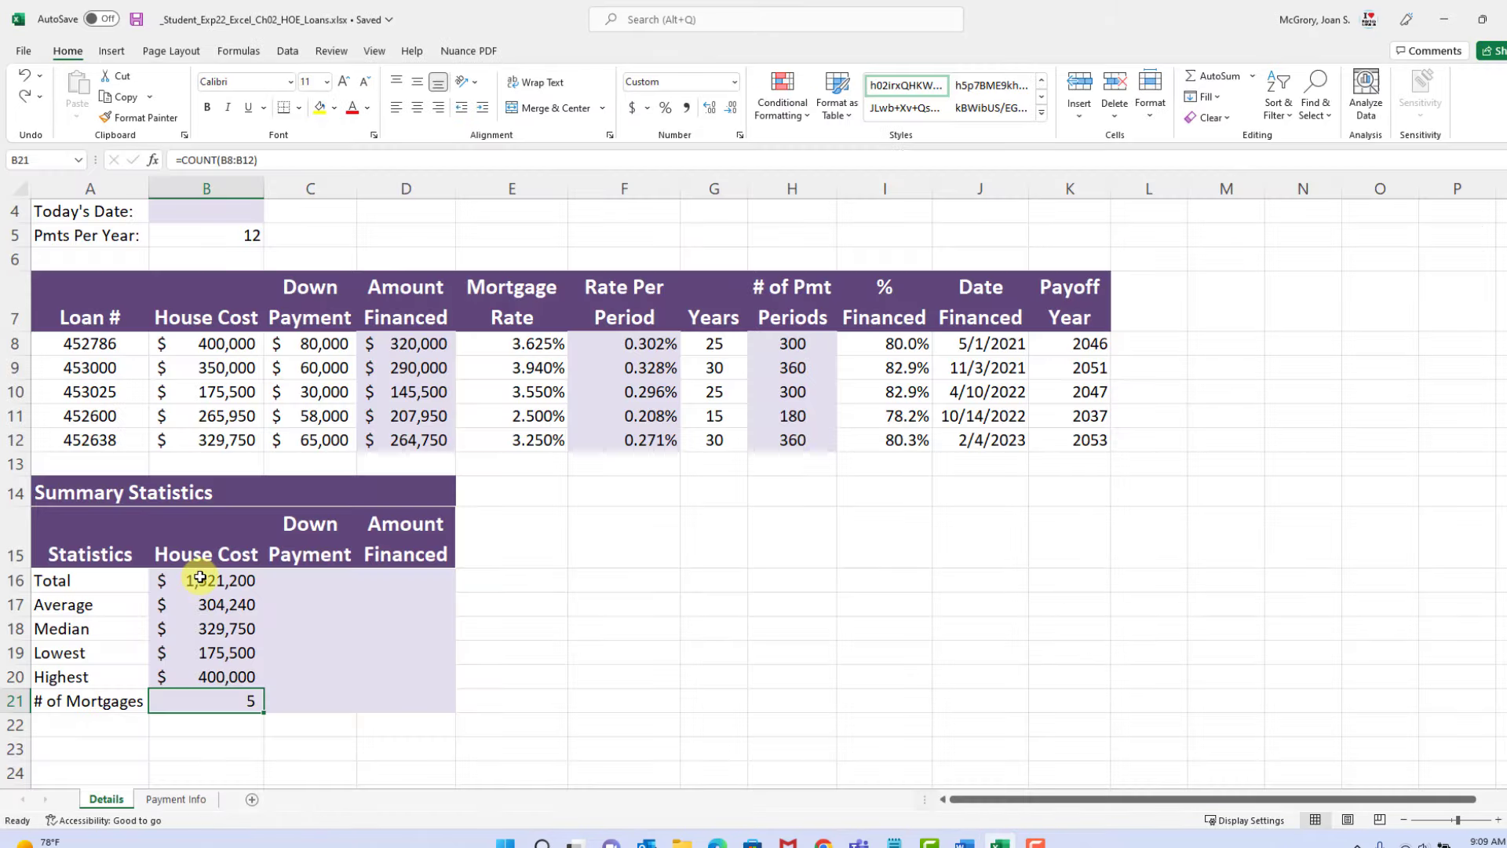
Step: Copy the B16:B21 summary formulas across to C16:D21 and check the C16 and D16 Totals
{"action": "left_click_drag", "start_coordinate": [201, 578], "coordinate": [202, 700]}
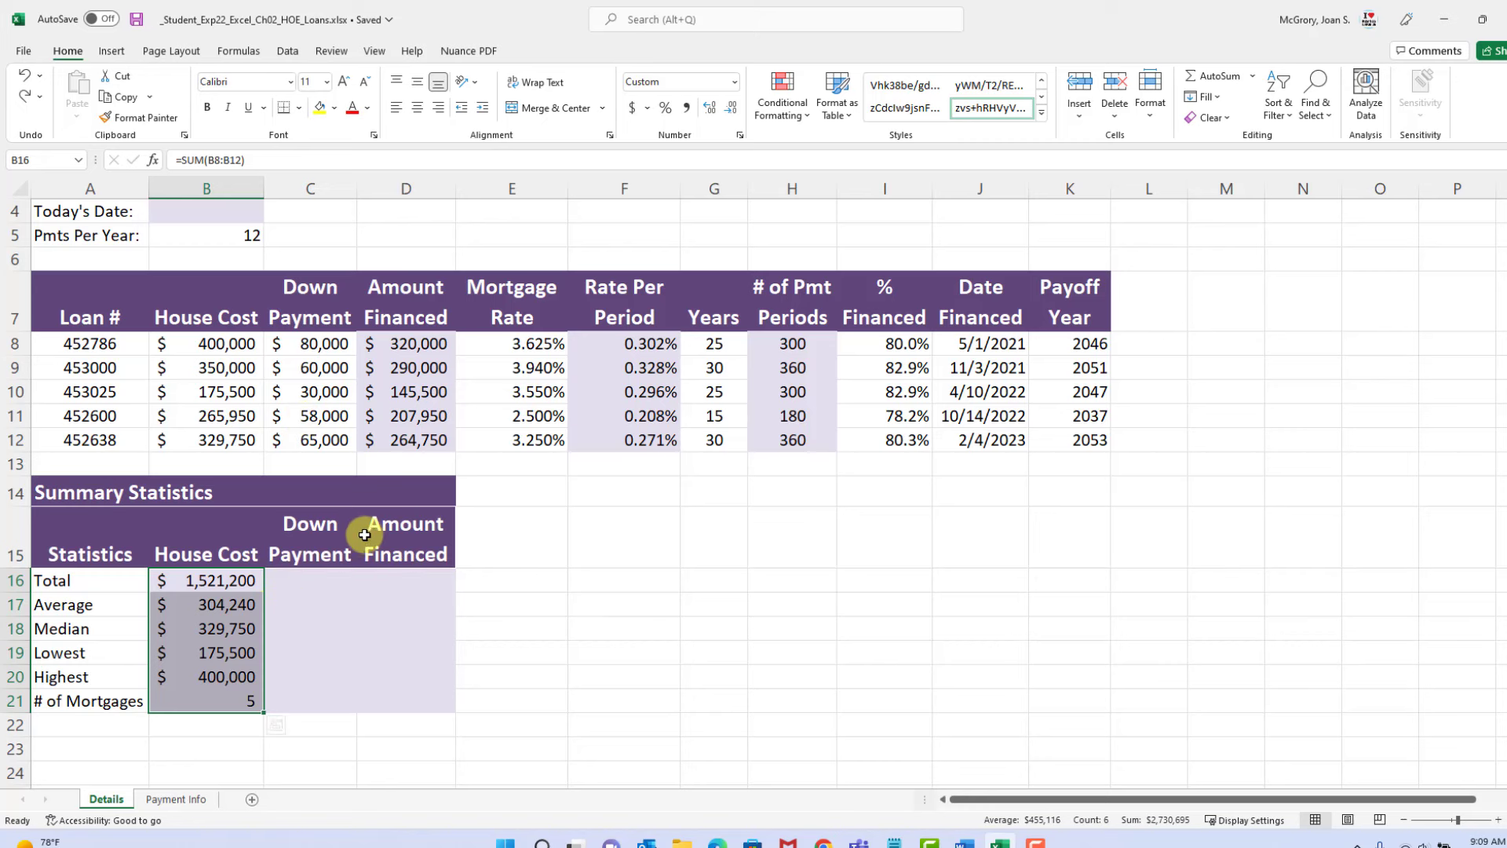
{"action": "left_click_drag", "start_coordinate": [215, 579], "coordinate": [235, 707]}
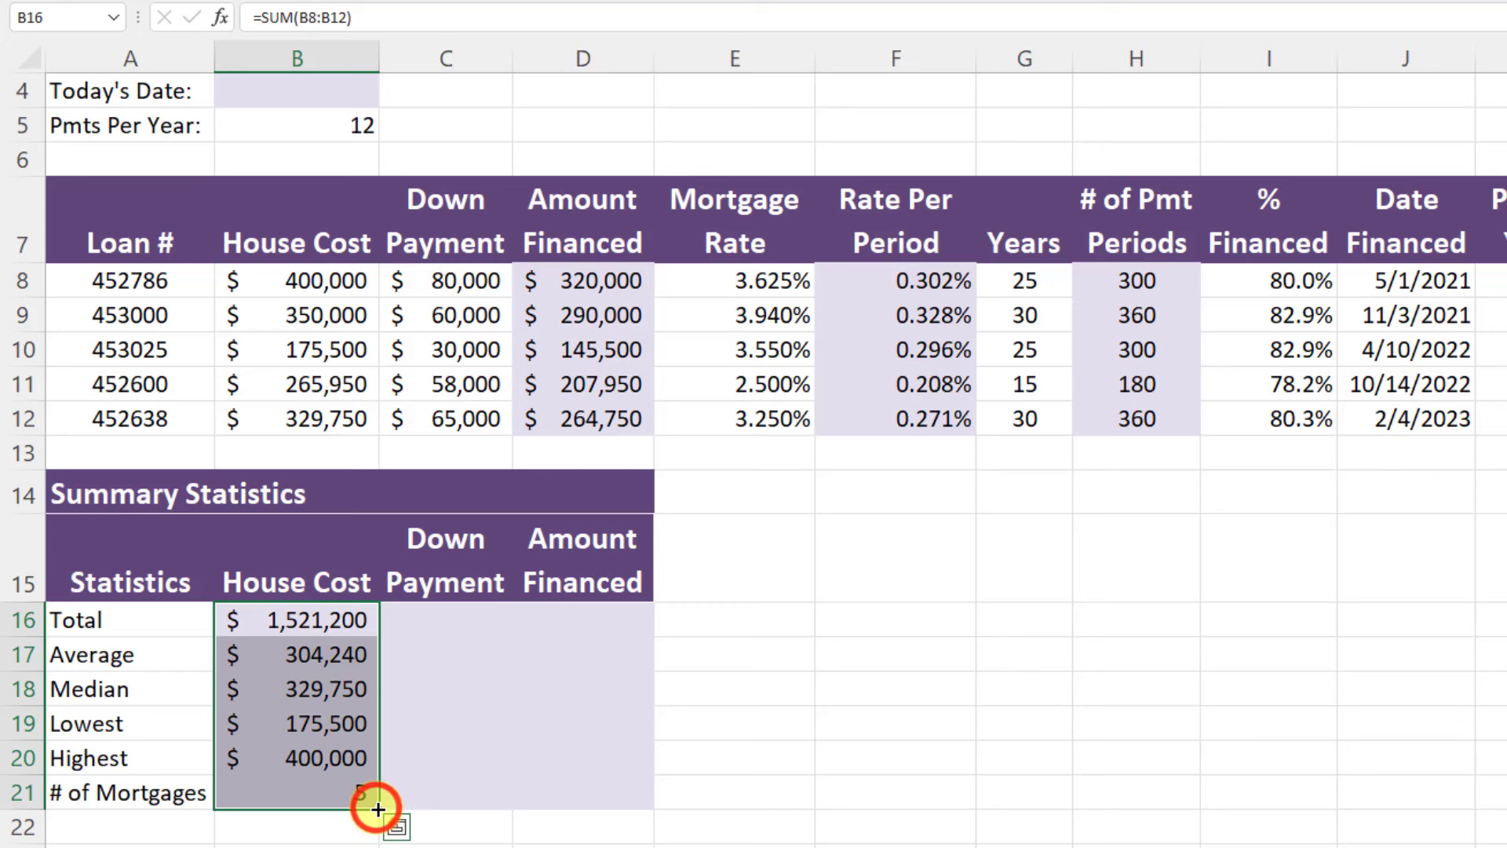
{"action": "left_click_drag", "start_coordinate": [409, 808], "coordinate": [617, 796]}
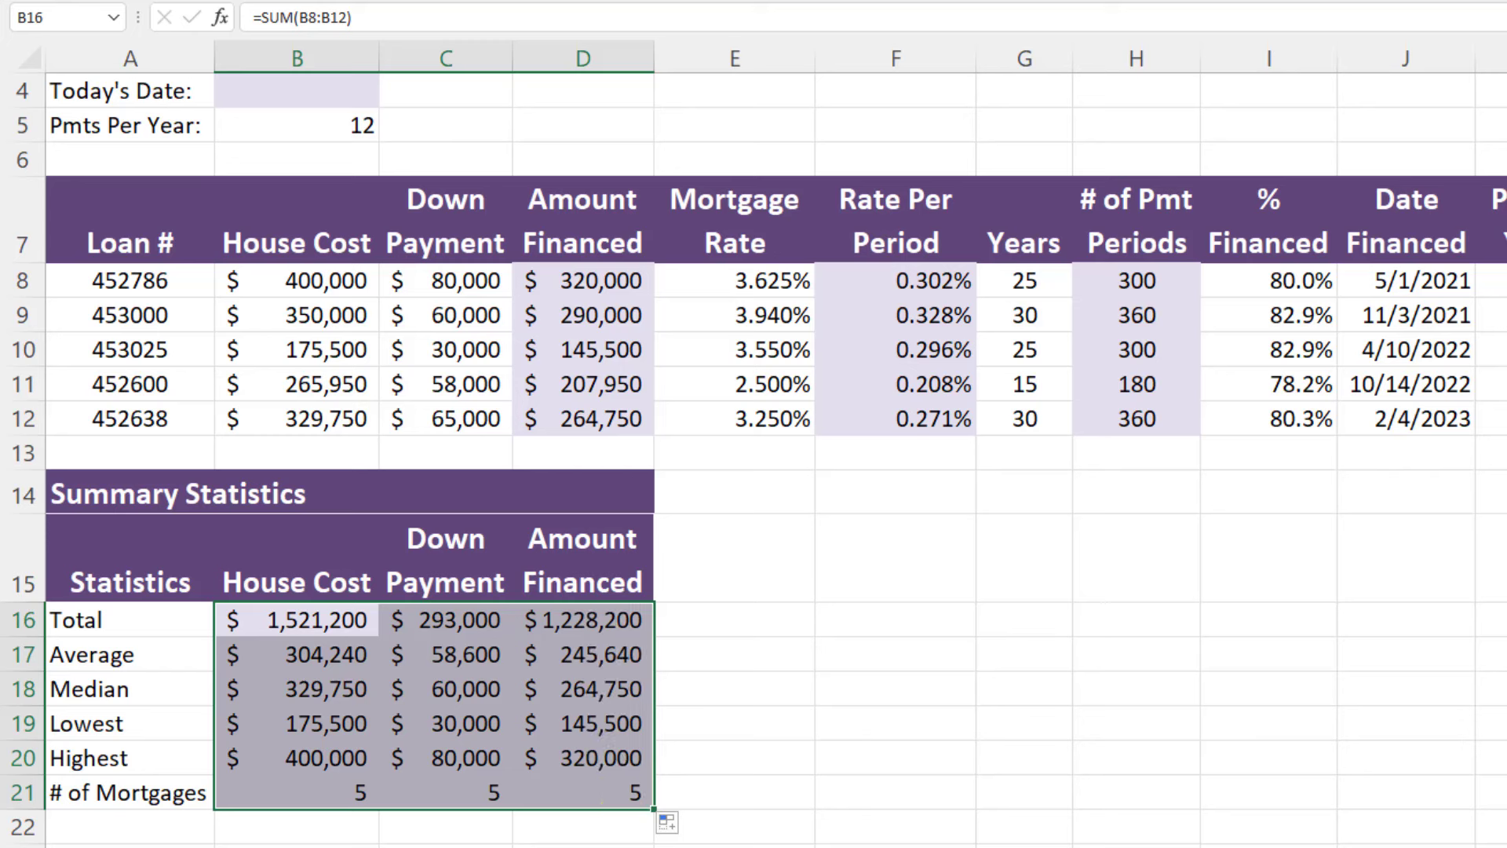
{"action": "left_click", "coordinate": [467, 622]}
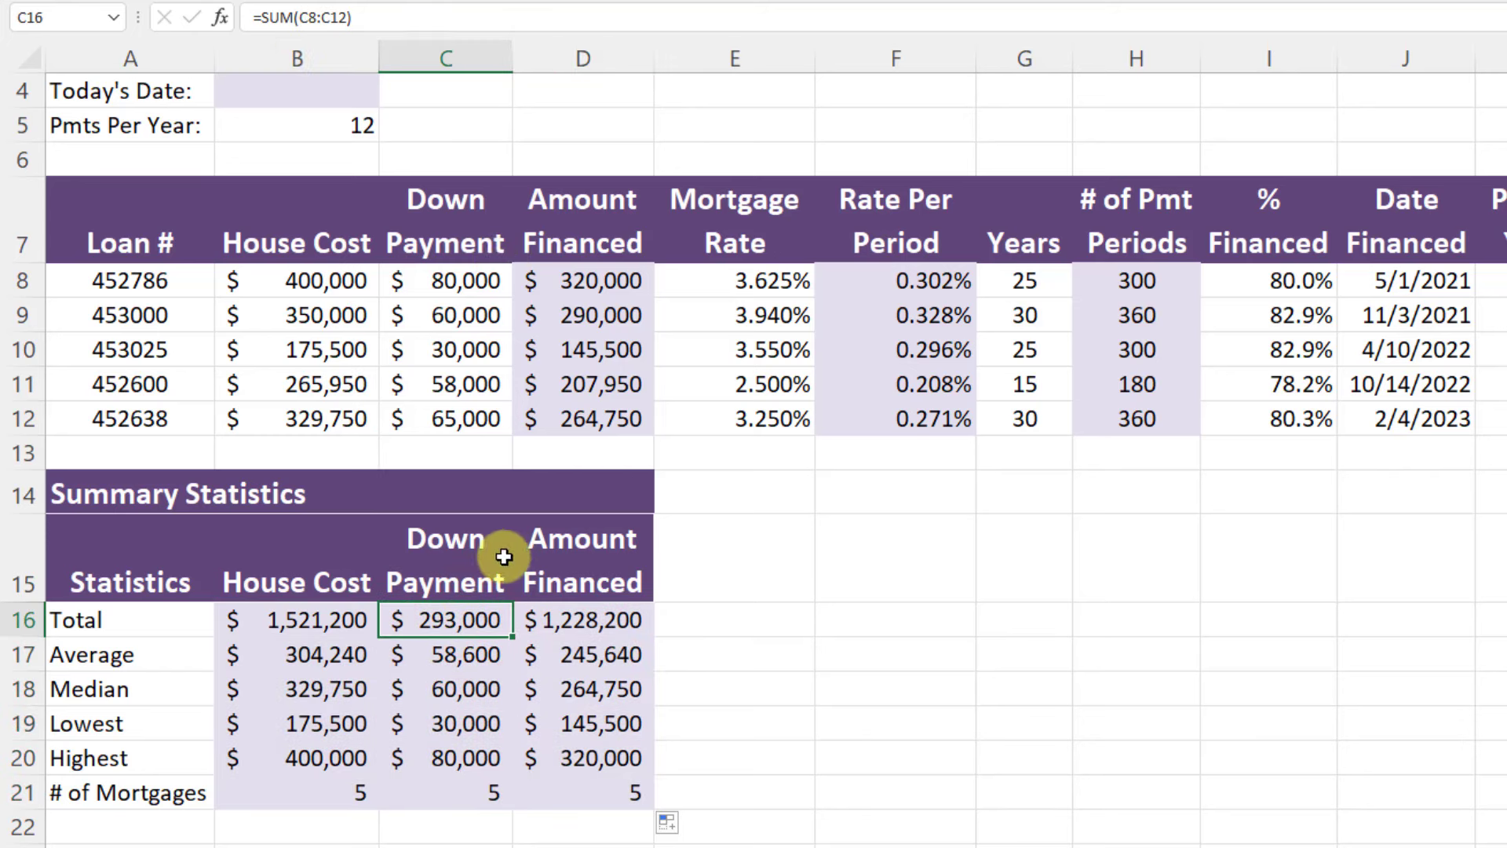
{"action": "left_click", "coordinate": [590, 629]}
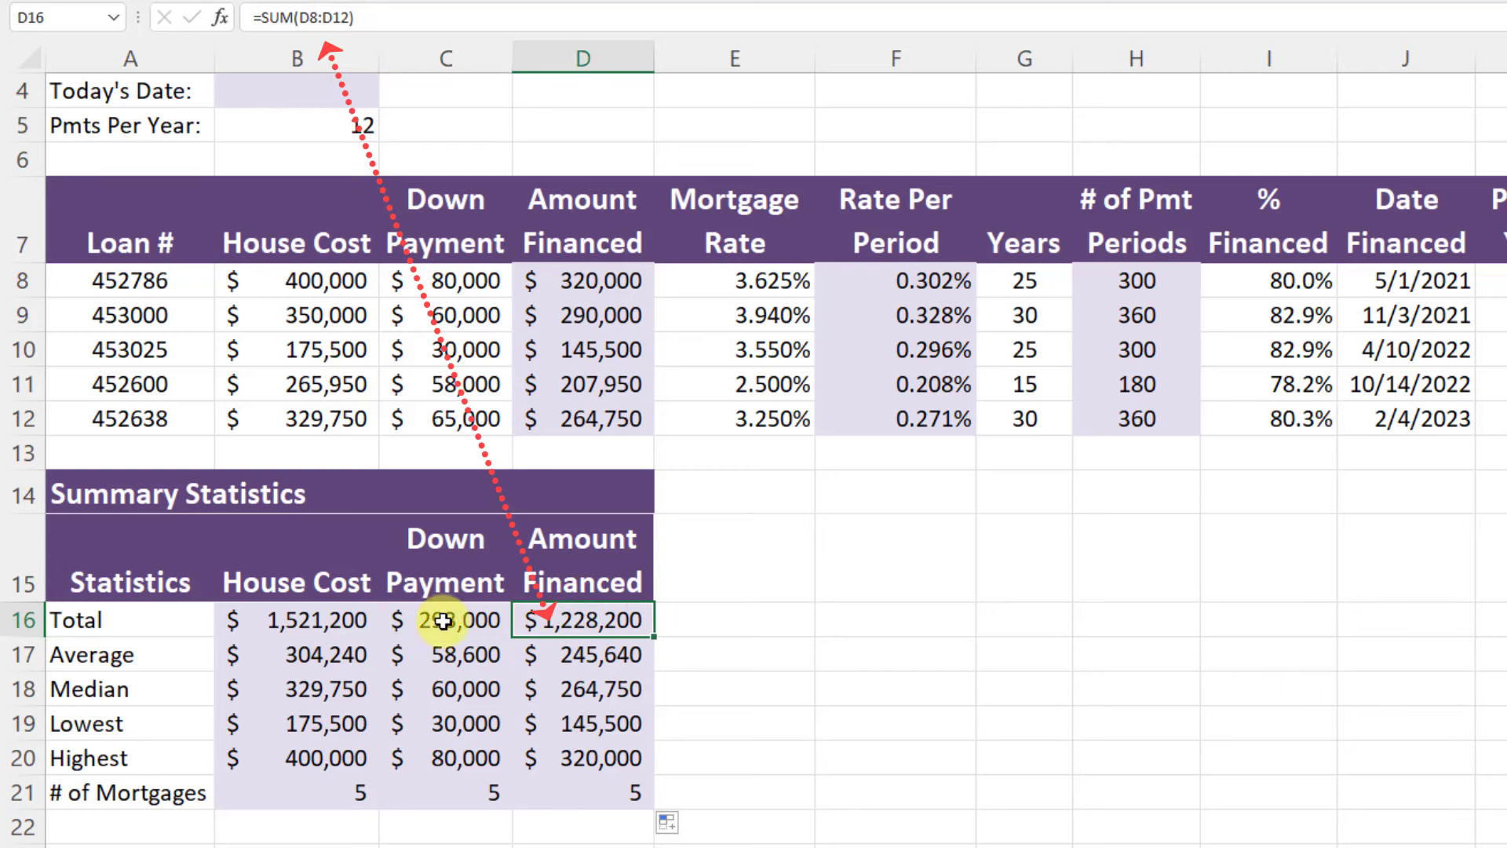
Step: Inspect the C18 Median and D17 Average formulas, cancelling each without changes
{"action": "left_click", "coordinate": [484, 692]}
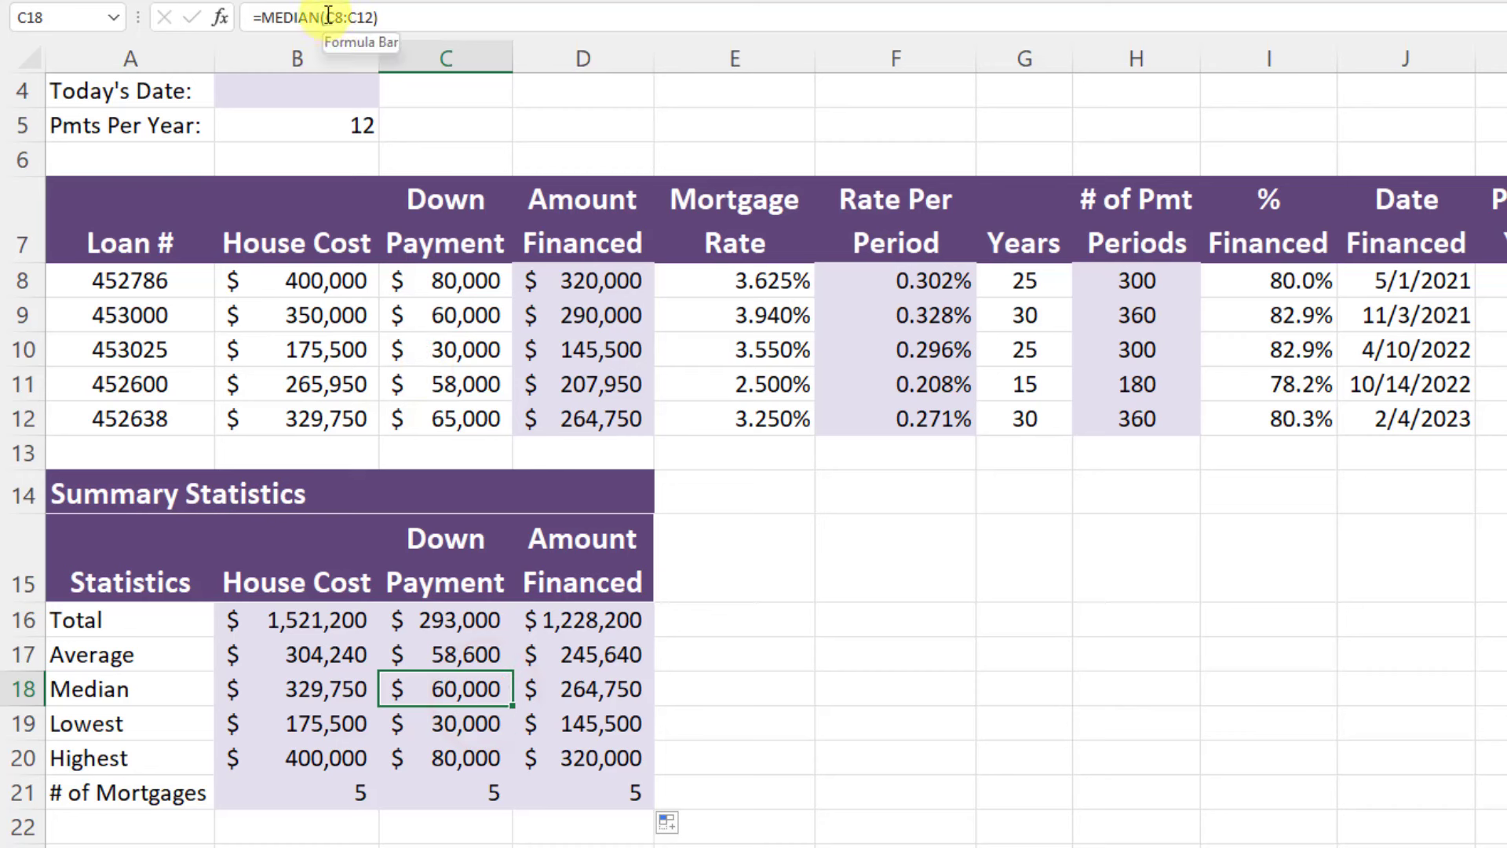
{"action": "left_click_drag", "start_coordinate": [328, 16], "coordinate": [370, 16]}
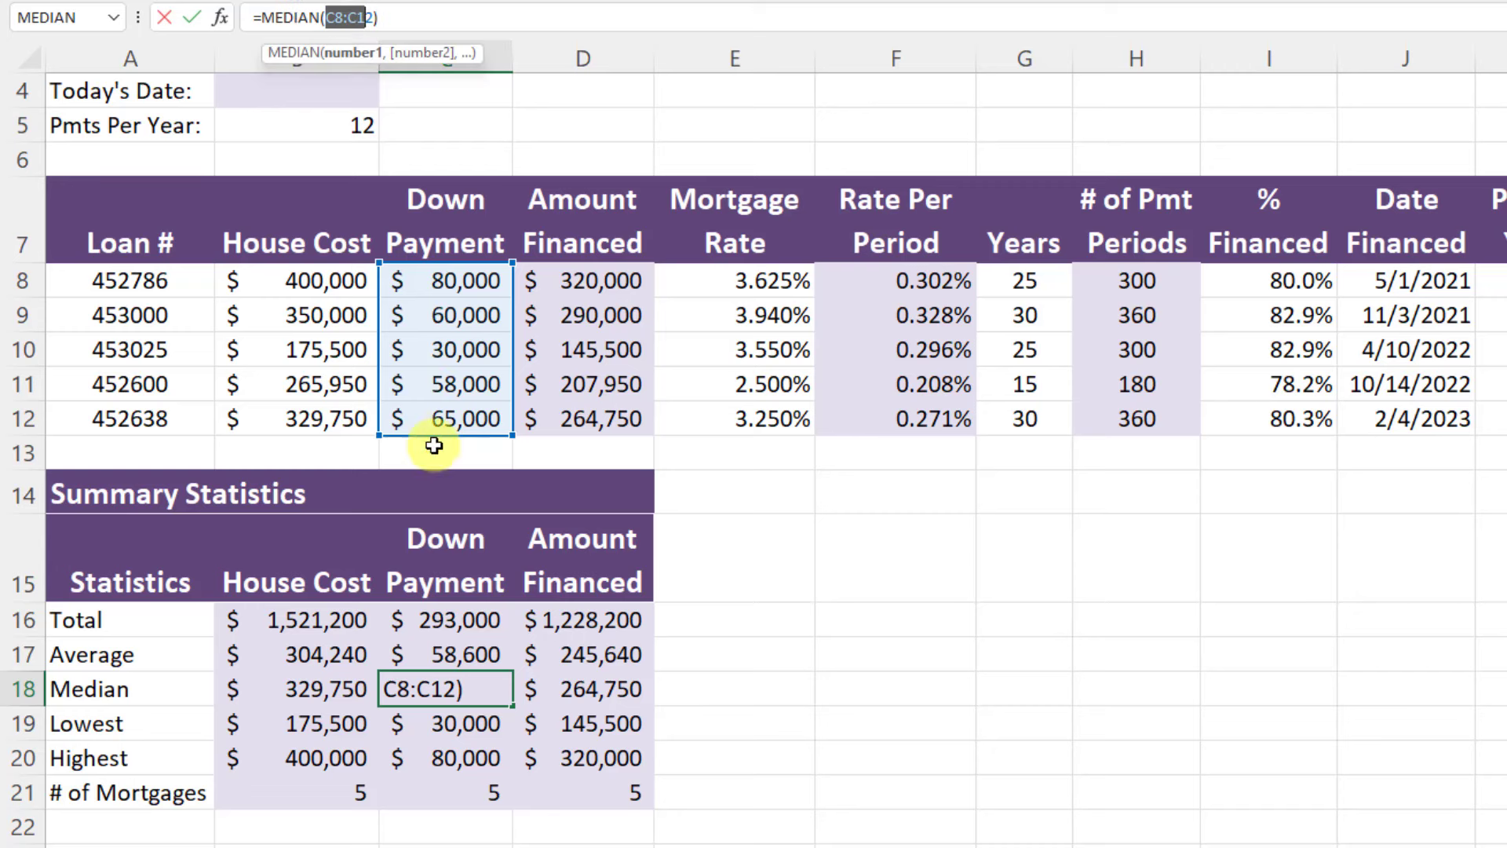
{"action": "key", "text": "Escape"}
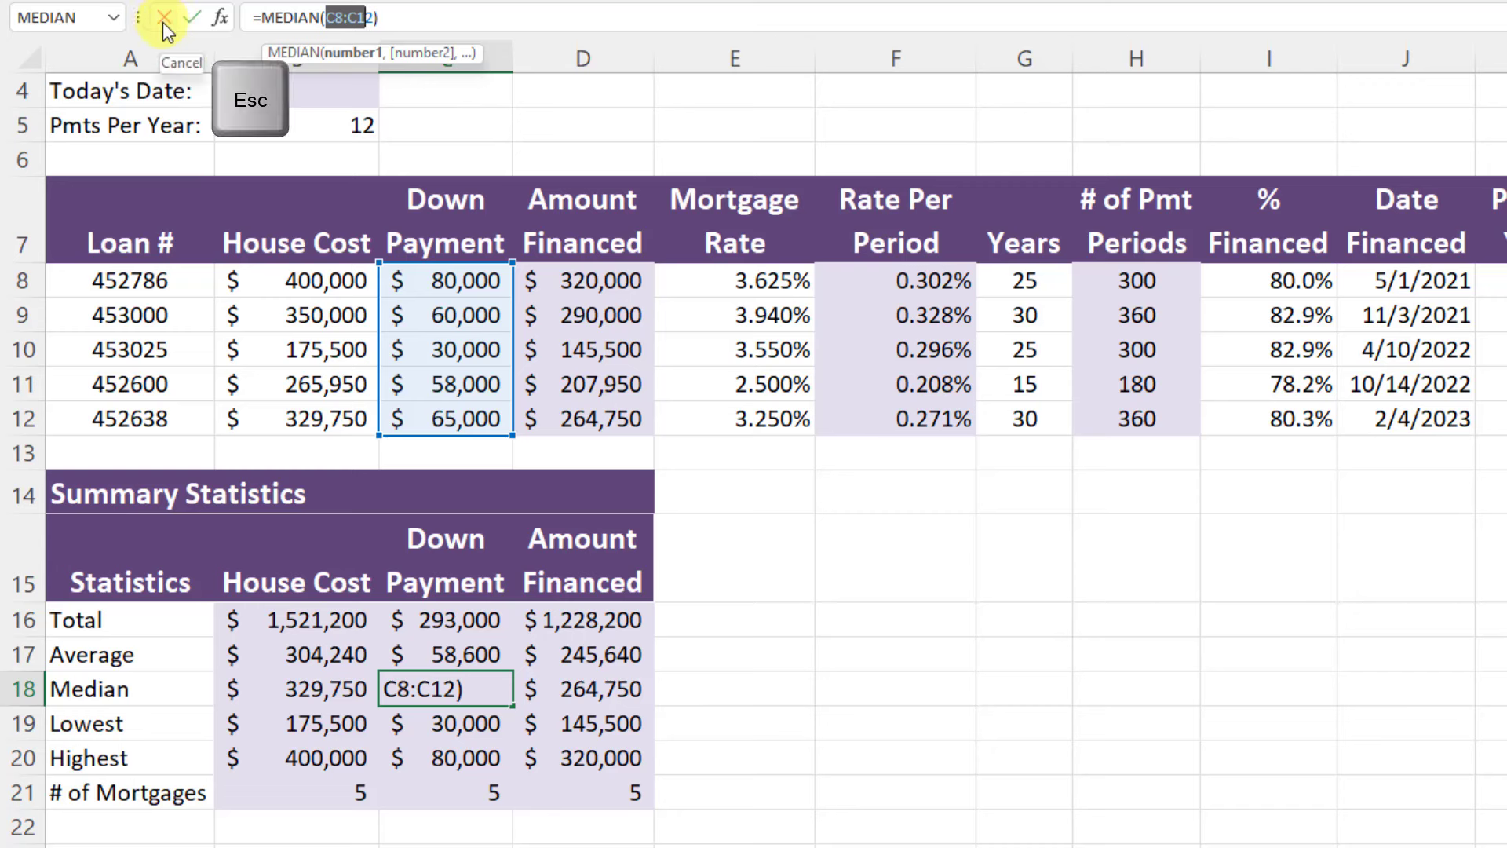
{"action": "left_click", "coordinate": [165, 17]}
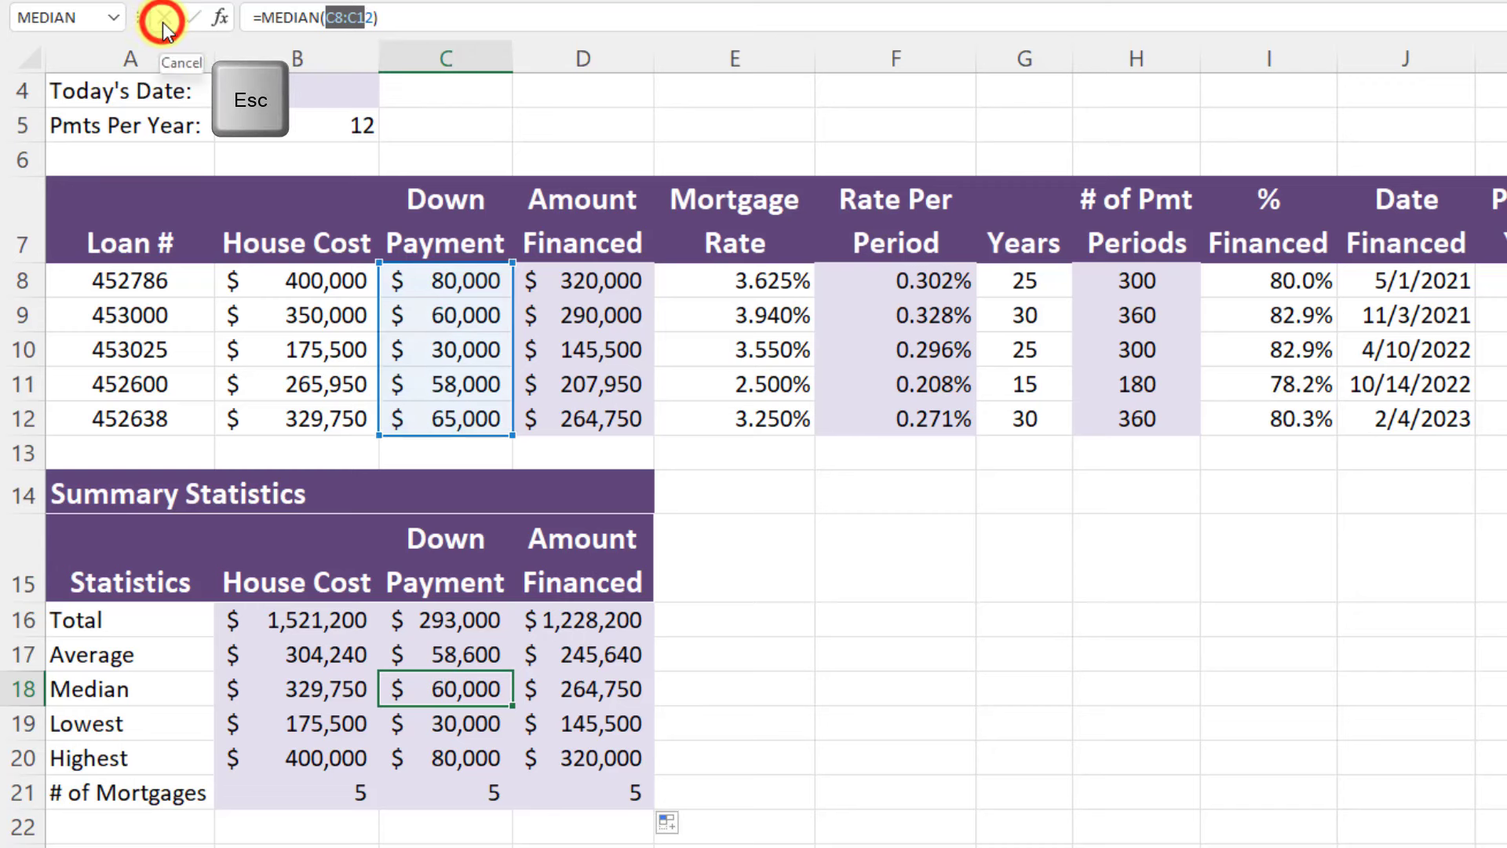
{"action": "left_click", "coordinate": [606, 663]}
{"action": "left_click", "coordinate": [348, 16]}
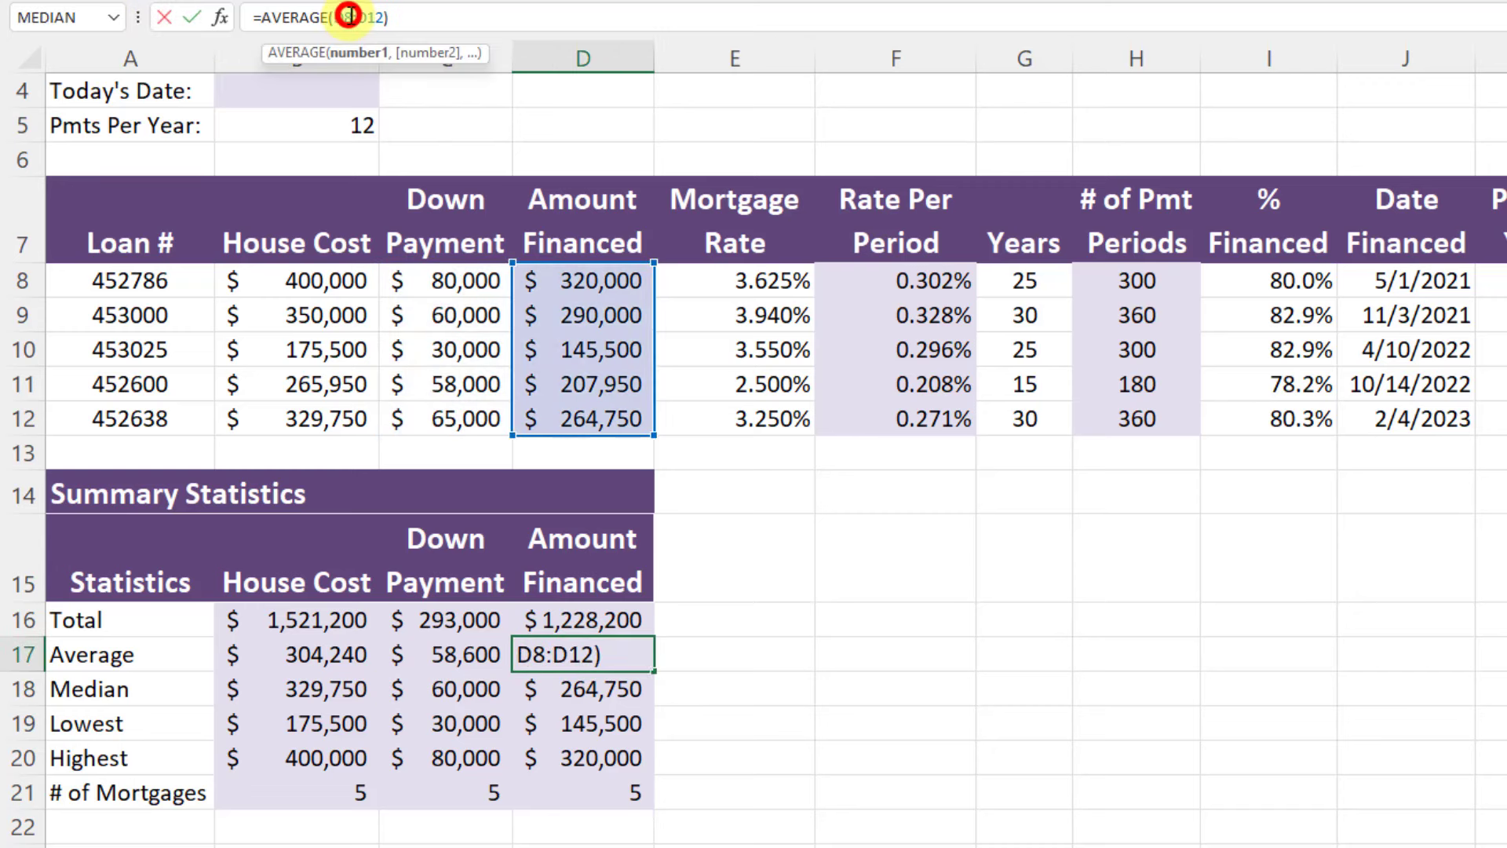
{"action": "key", "text": "Escape"}
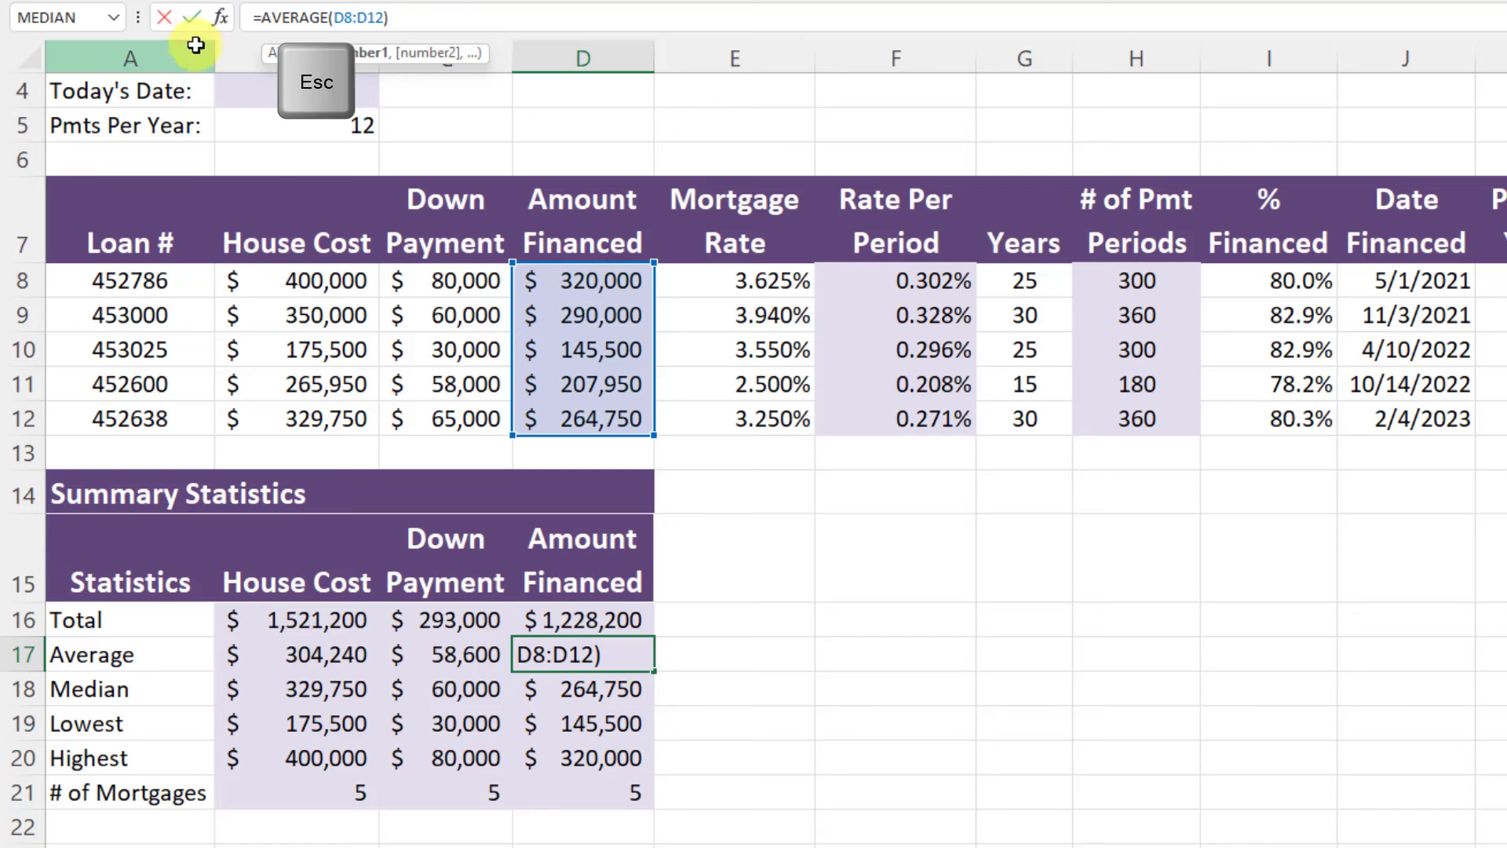
{"action": "left_click", "coordinate": [165, 17]}
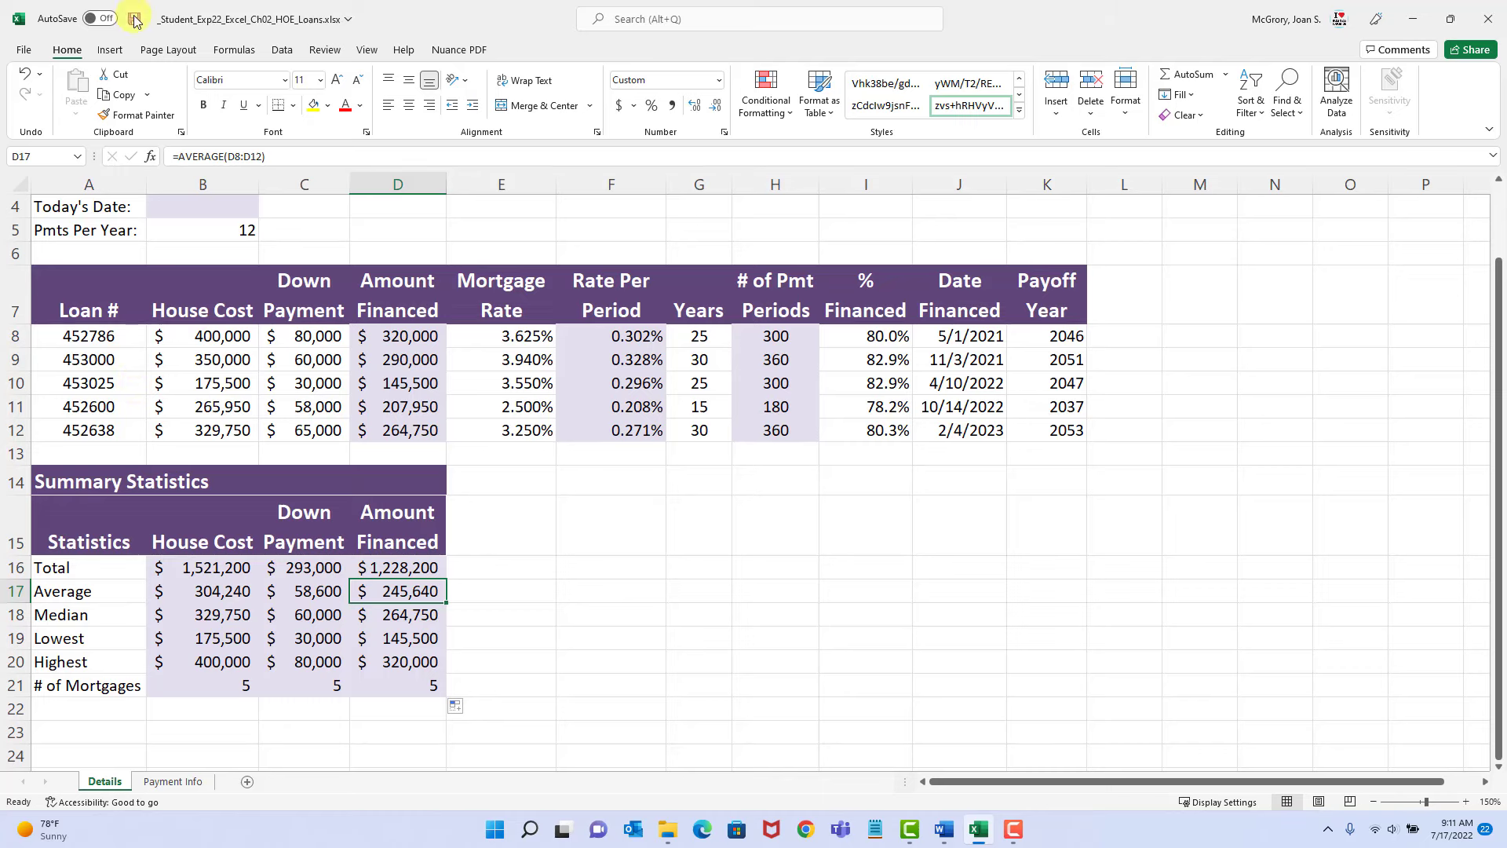
{"action": "left_click", "coordinate": [135, 19]}
{"action": "left_click", "coordinate": [942, 832]}
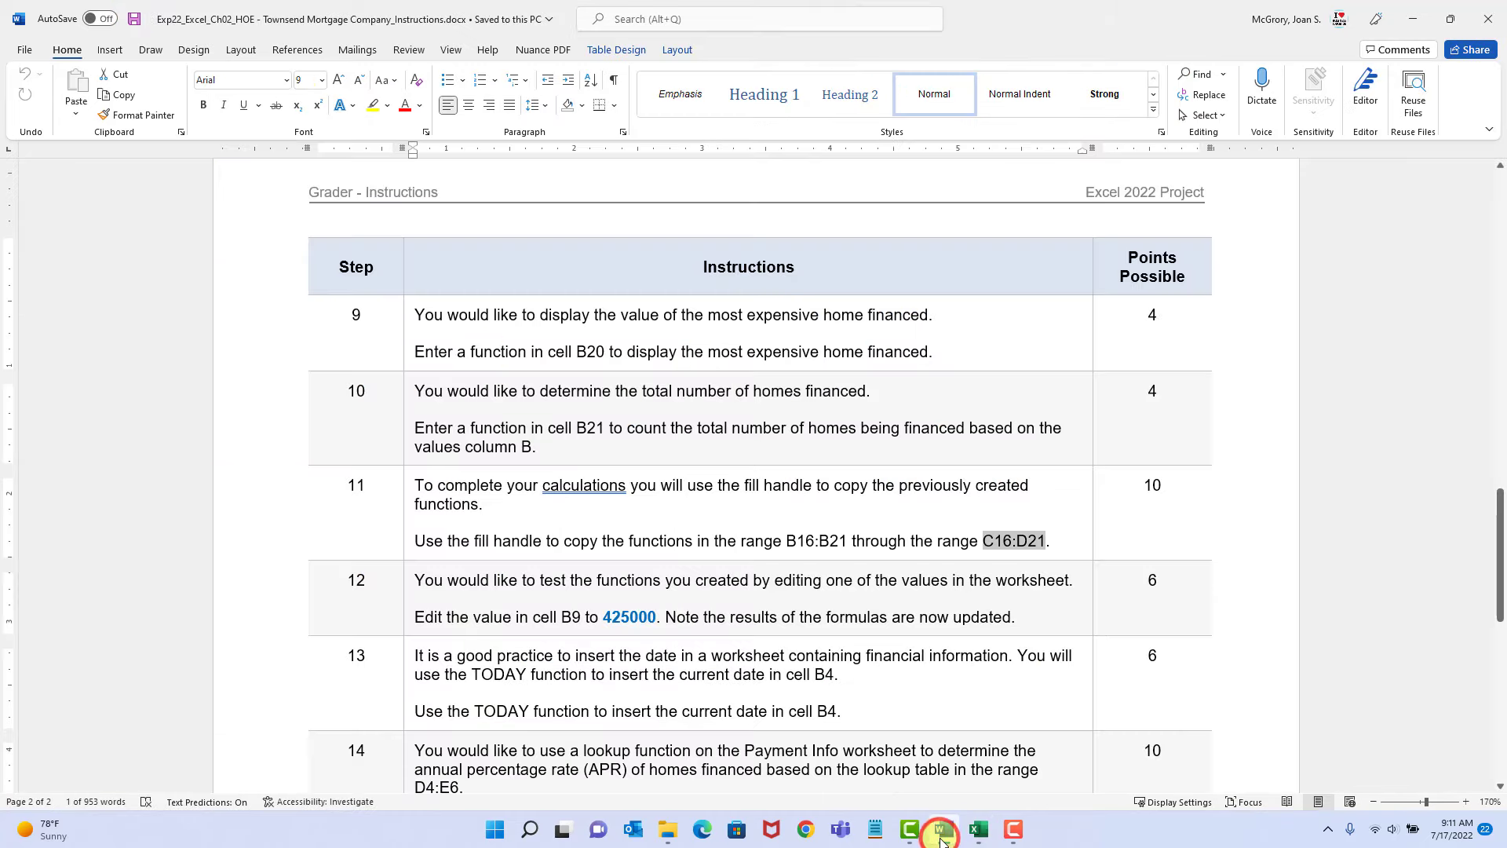
{"action": "scroll", "coordinate": [710, 565], "scroll_direction": "down", "scroll_amount": 2}
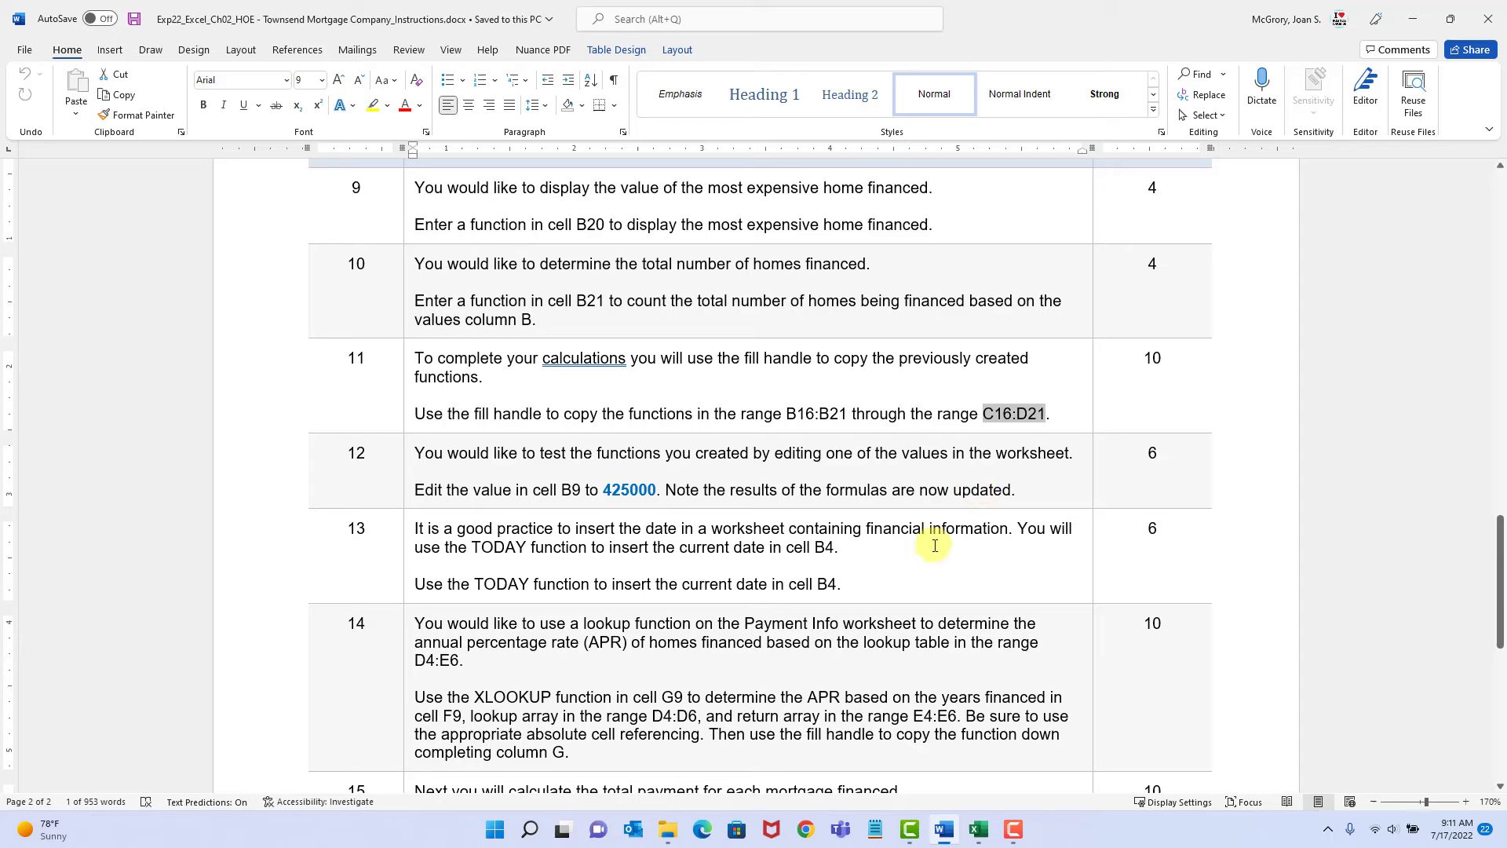
{"action": "left_click", "coordinate": [977, 830]}
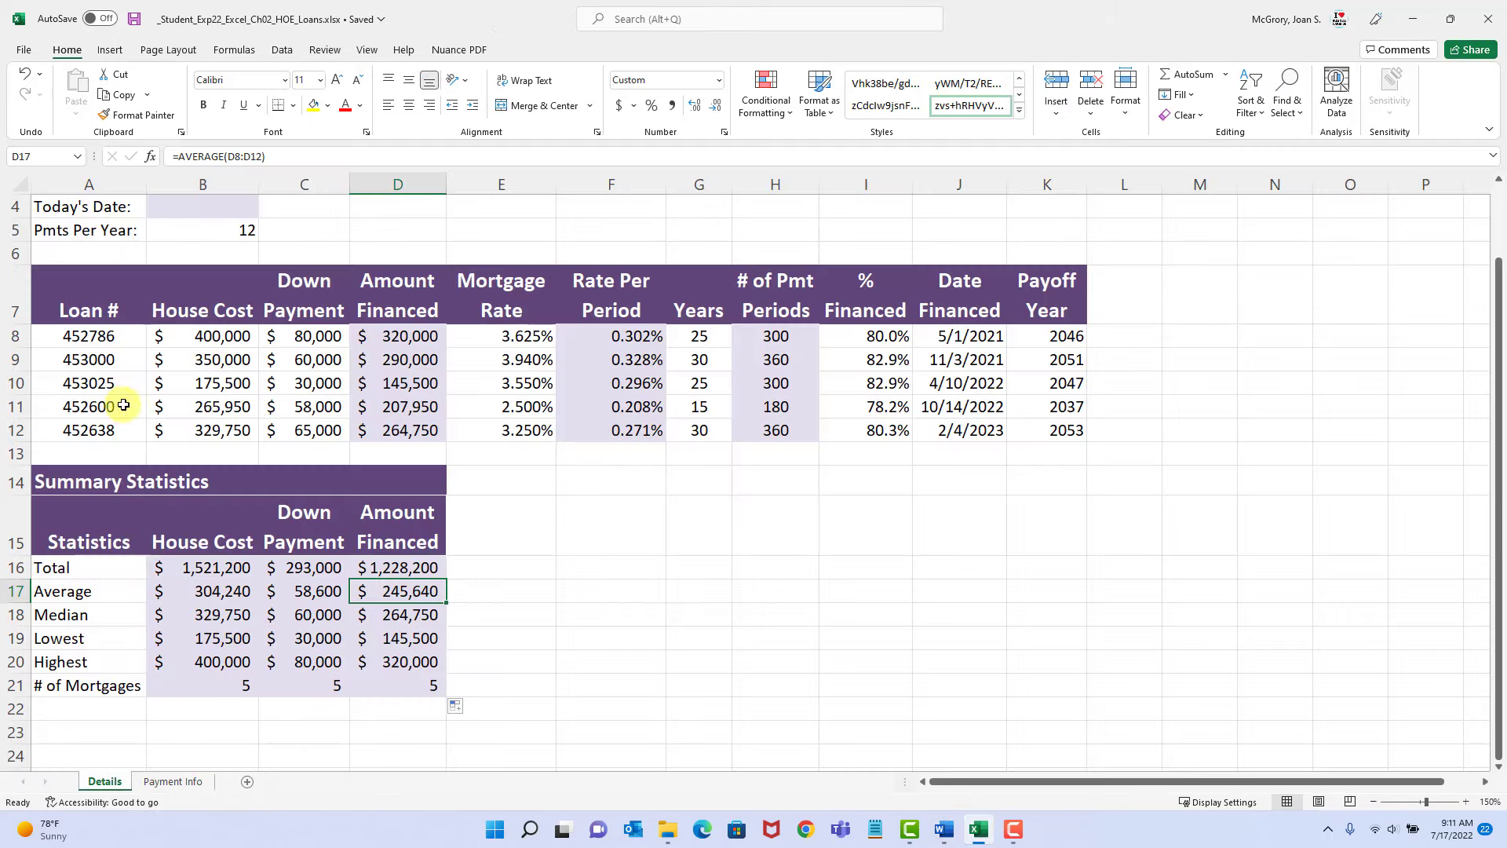
Step: Change the B9 house cost to 425000 and save the workbook
{"action": "left_click", "coordinate": [205, 359]}
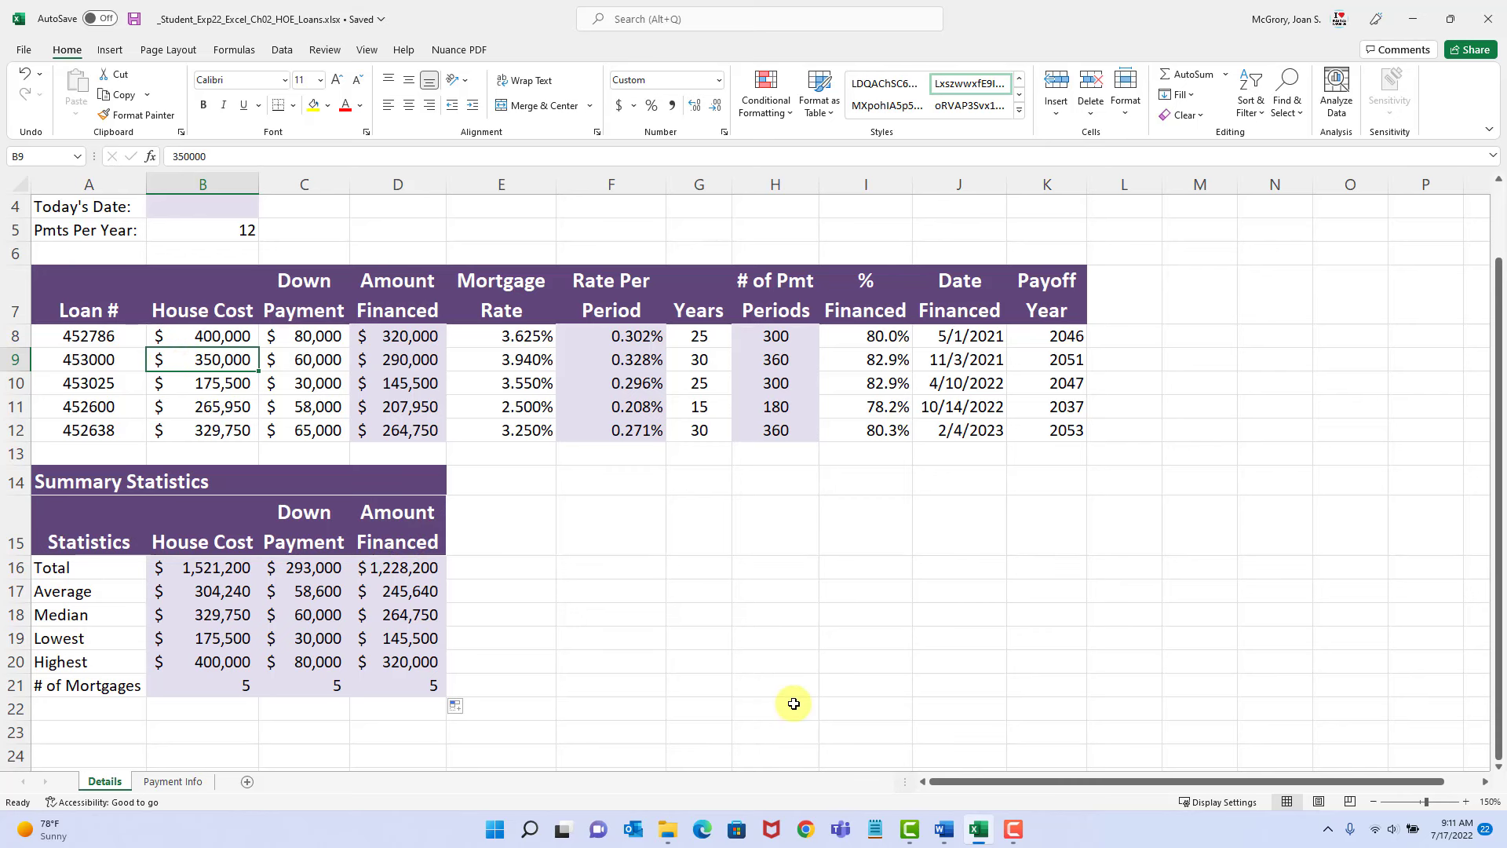
{"action": "type", "text": "425000"}
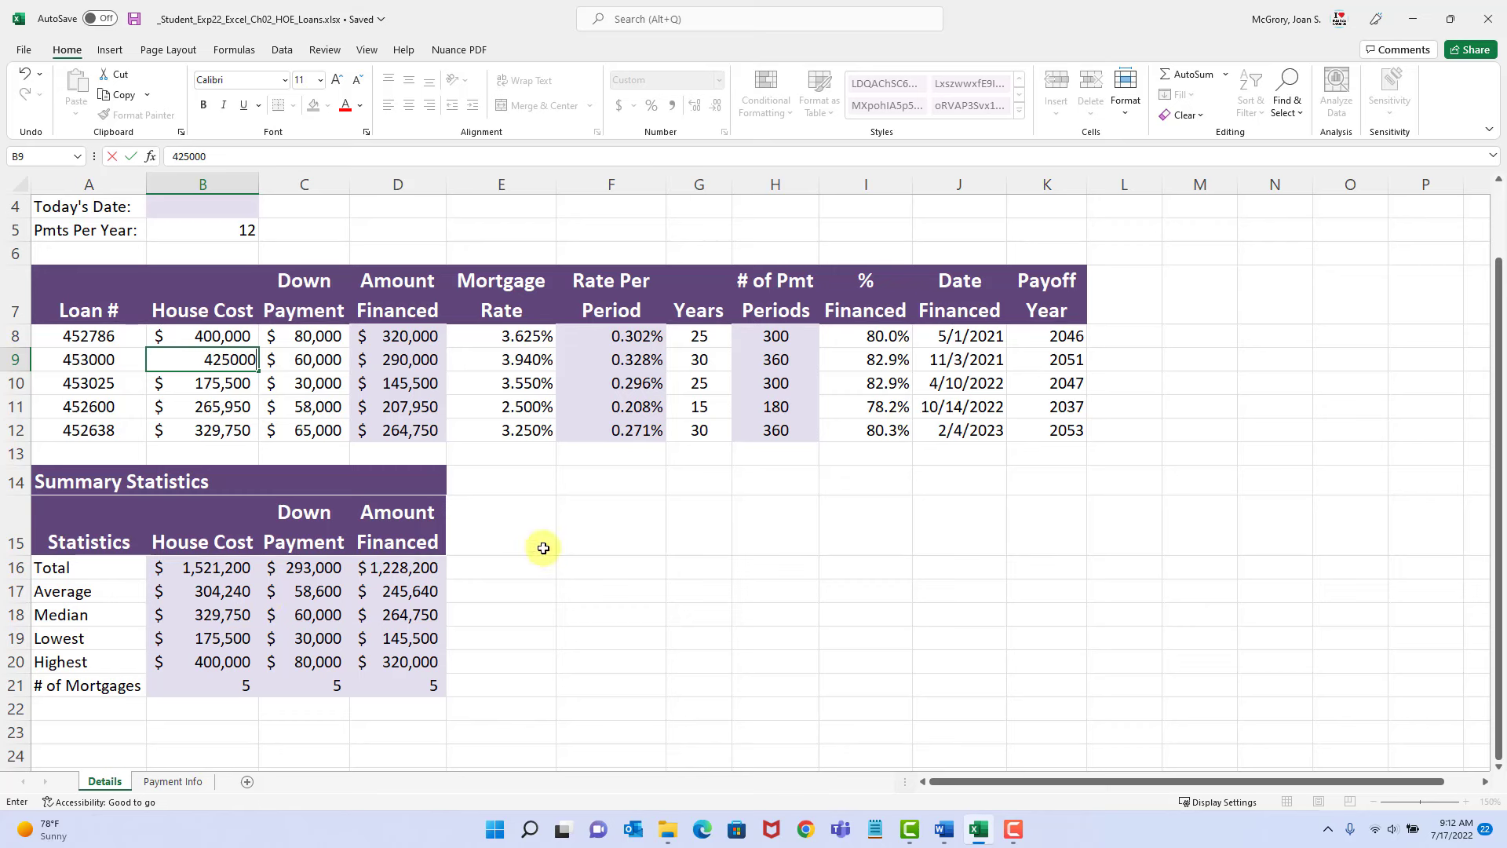
{"action": "key", "text": "Return"}
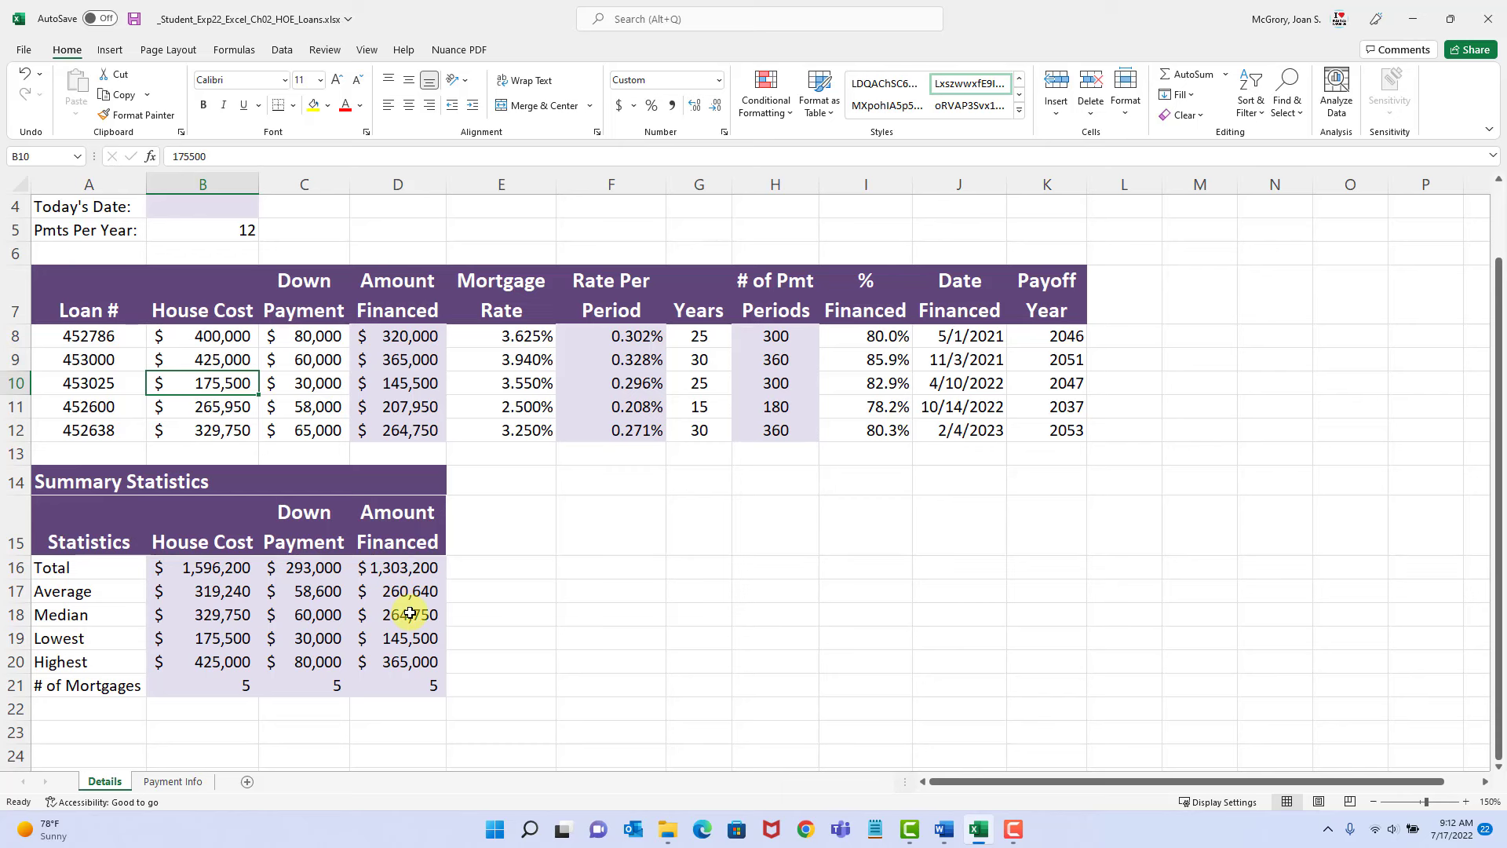
{"action": "left_click", "coordinate": [135, 22]}
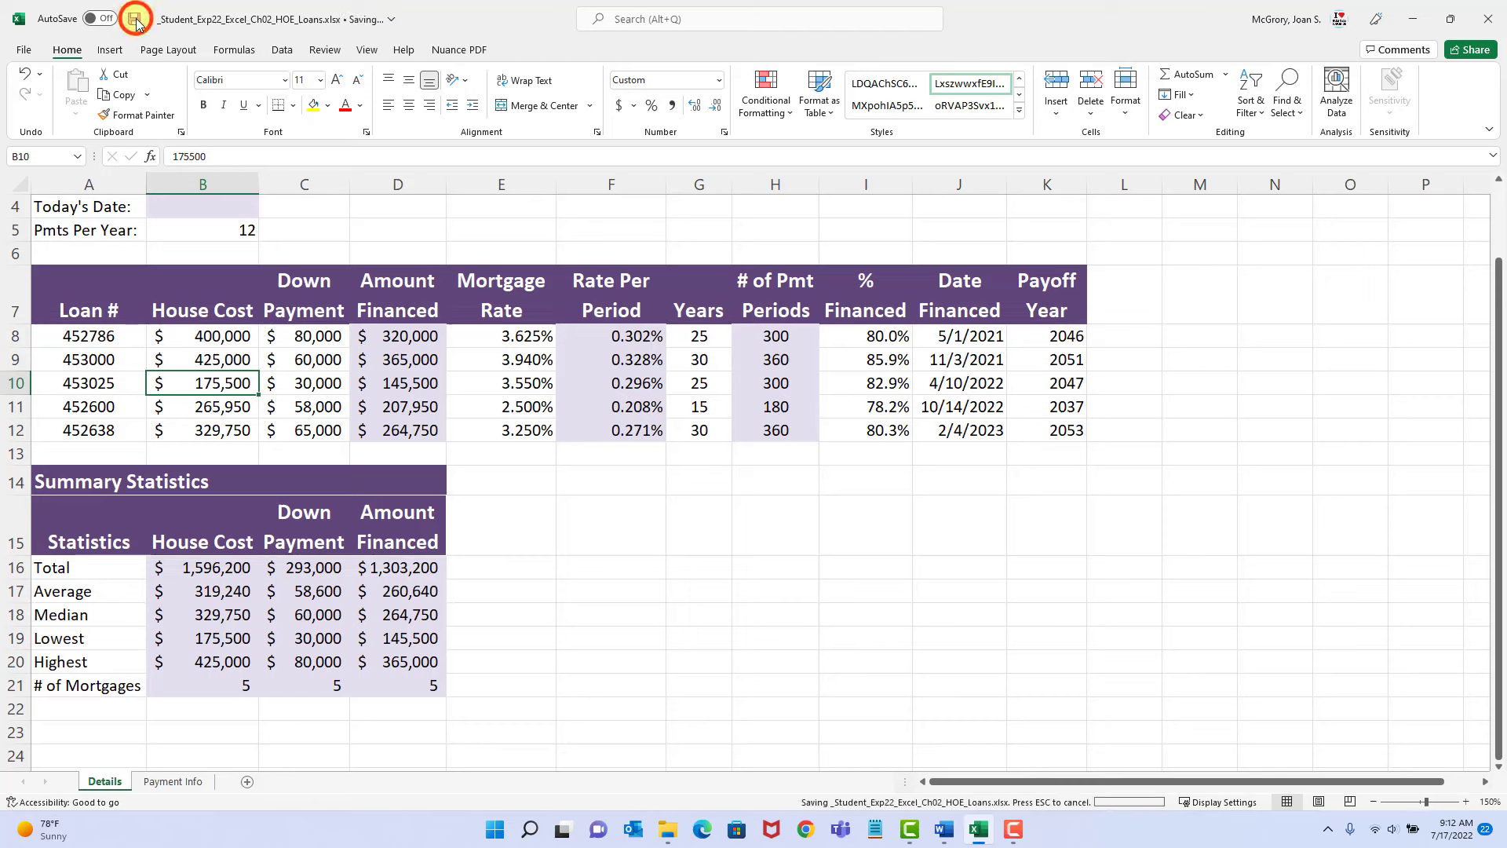
{"action": "left_click", "coordinate": [942, 835]}
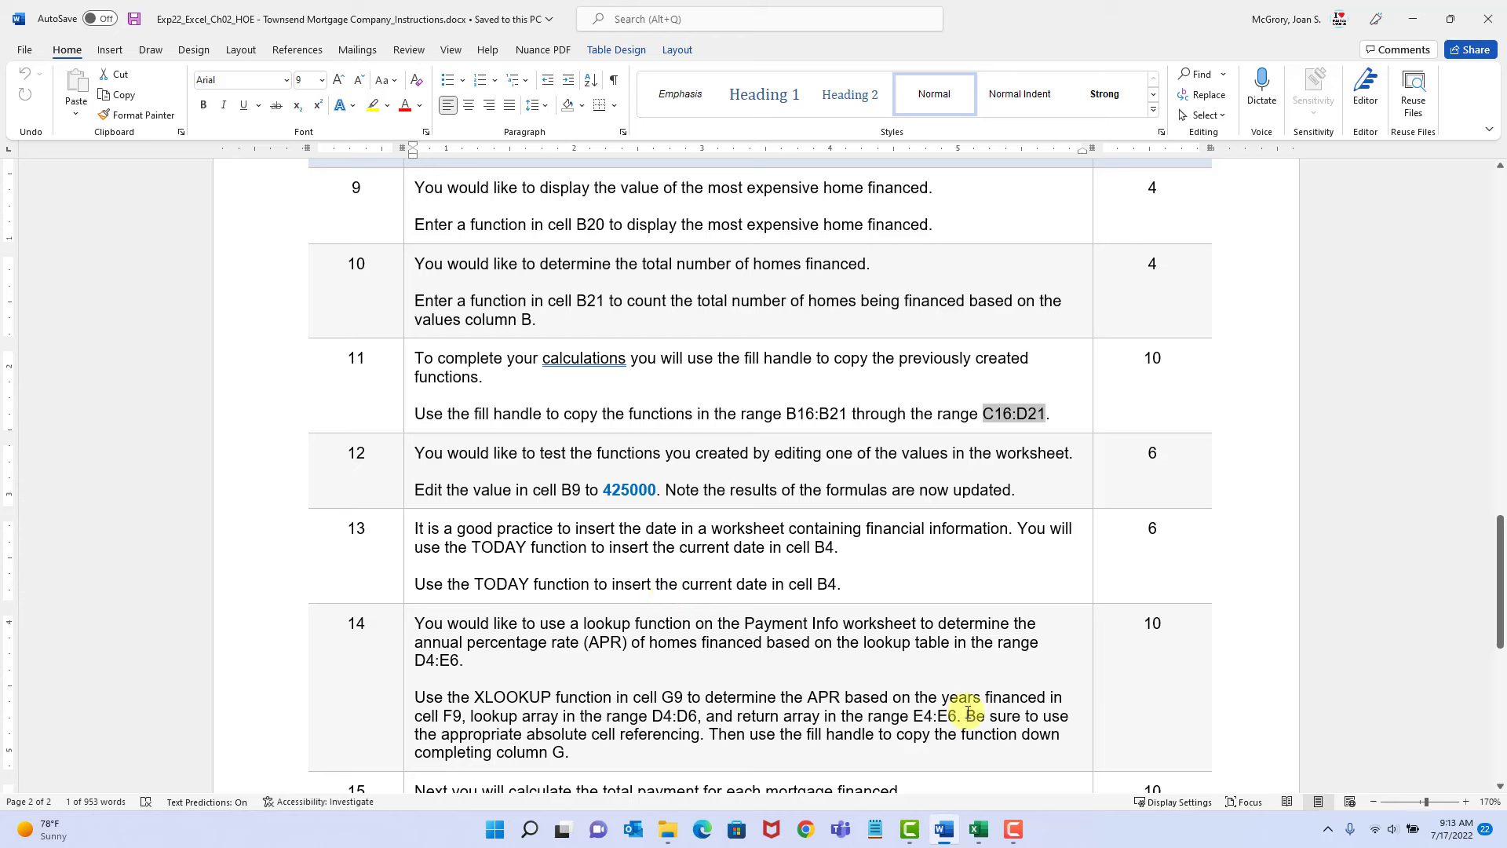
{"action": "left_click", "coordinate": [978, 830]}
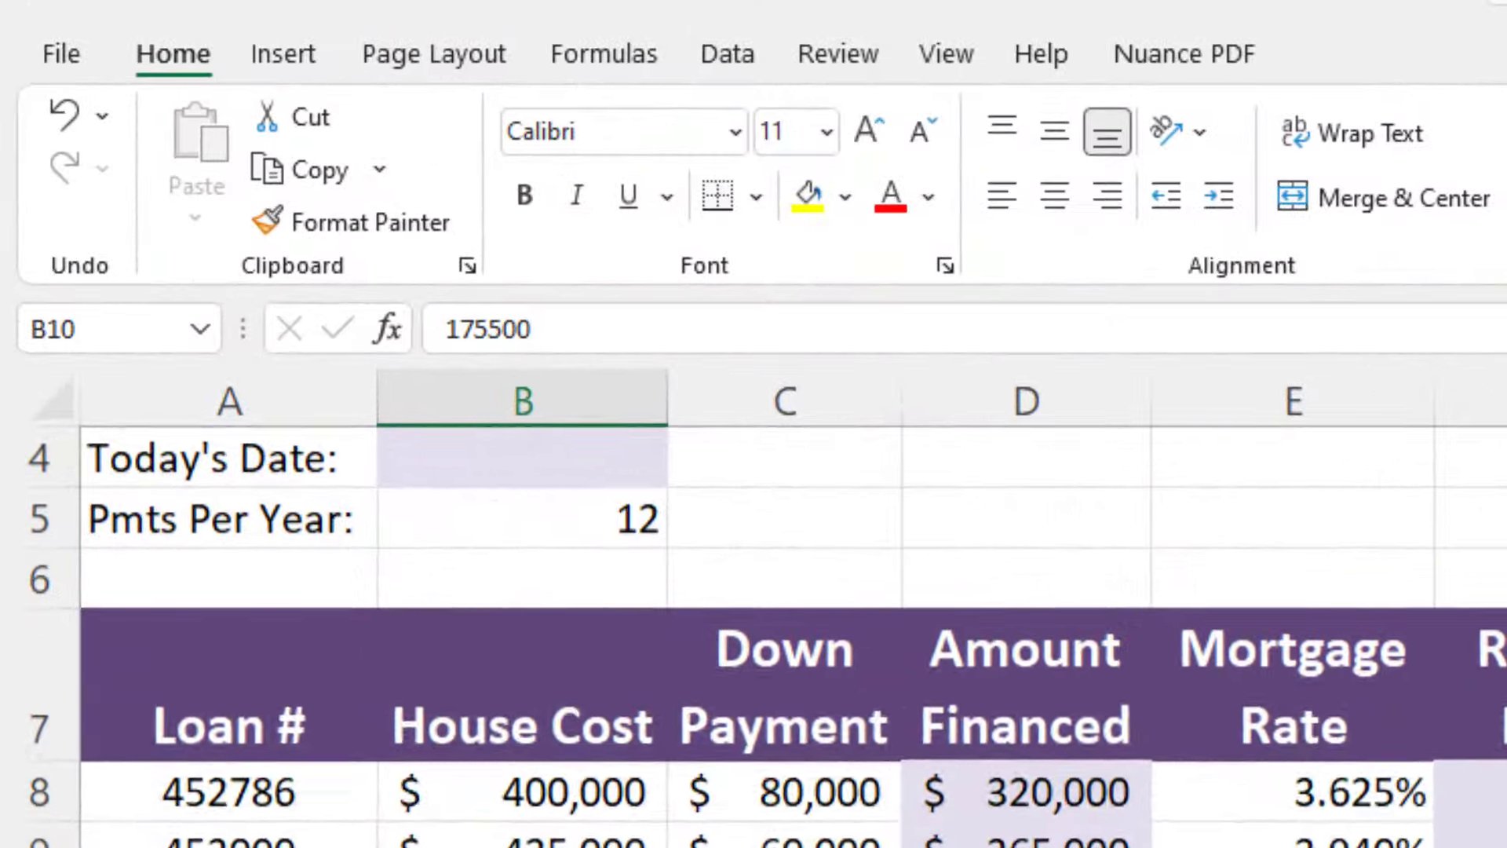
{"action": "scroll", "coordinate": [754, 588], "scroll_direction": "up", "scroll_amount": 1}
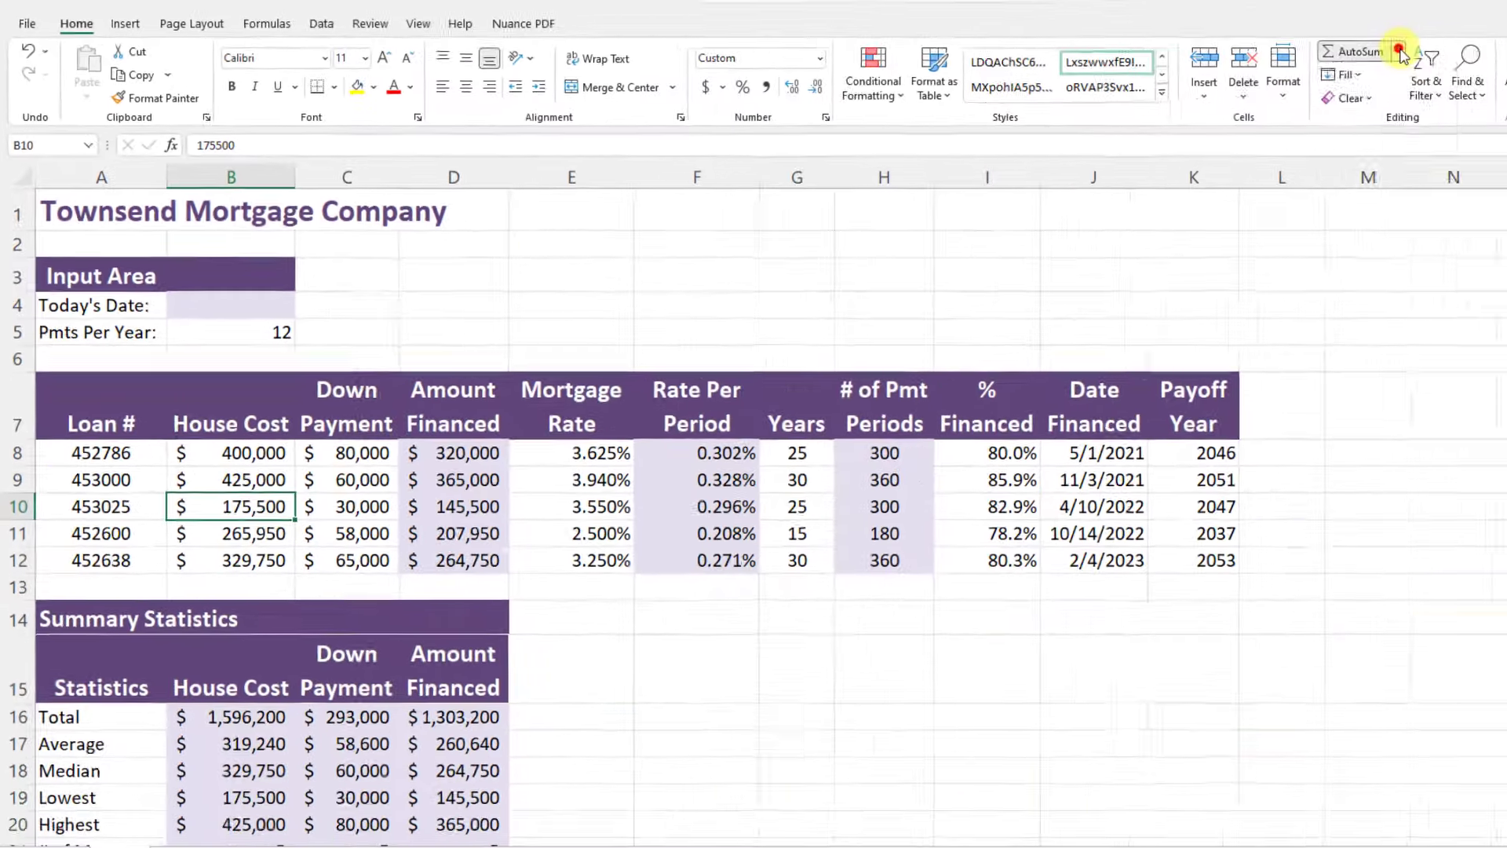
{"action": "left_click", "coordinate": [1332, 49]}
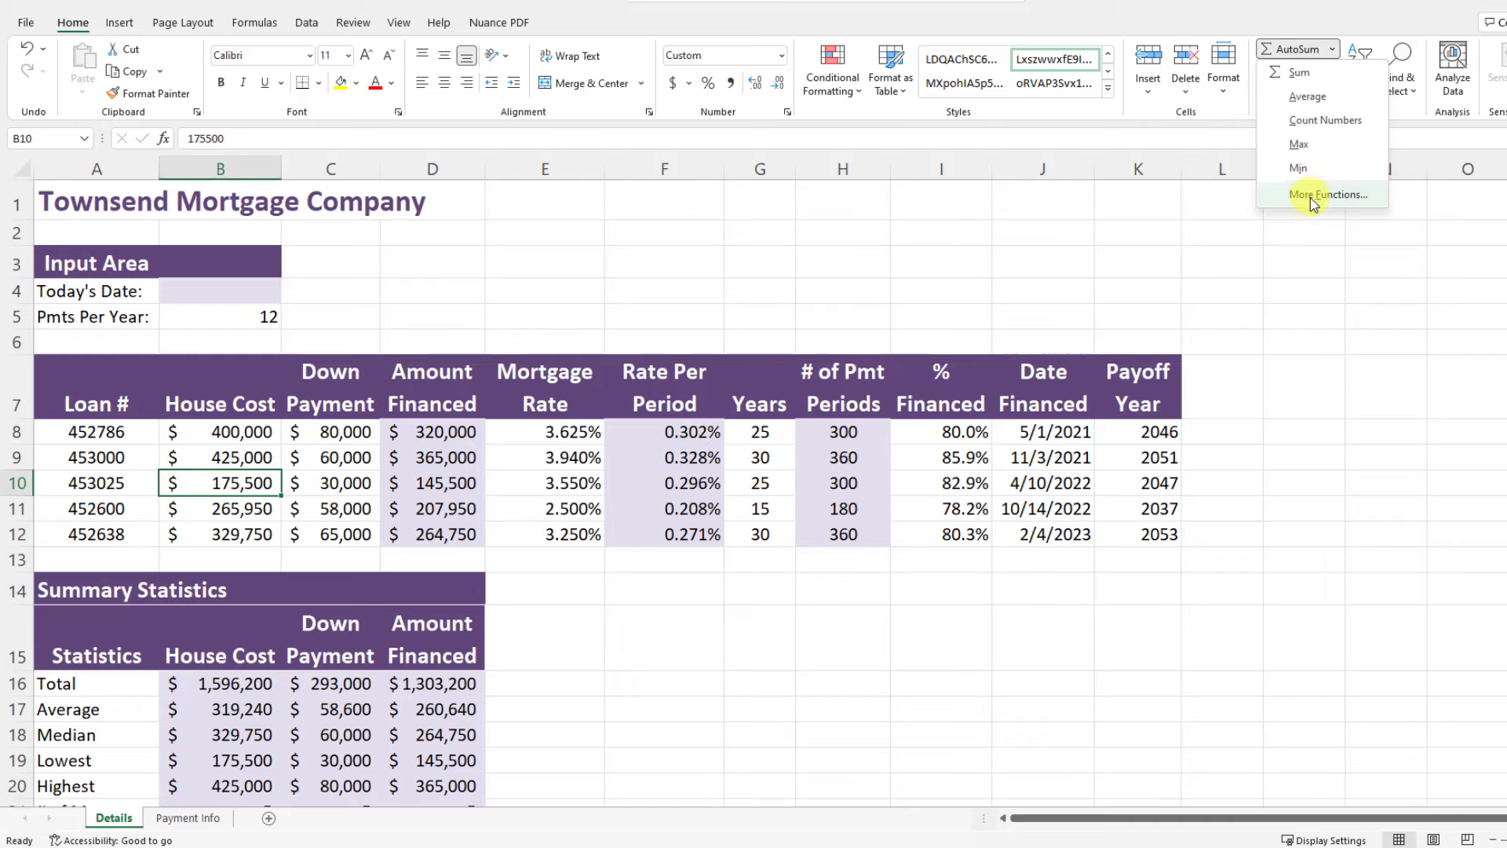
{"action": "left_click", "coordinate": [1227, 4]}
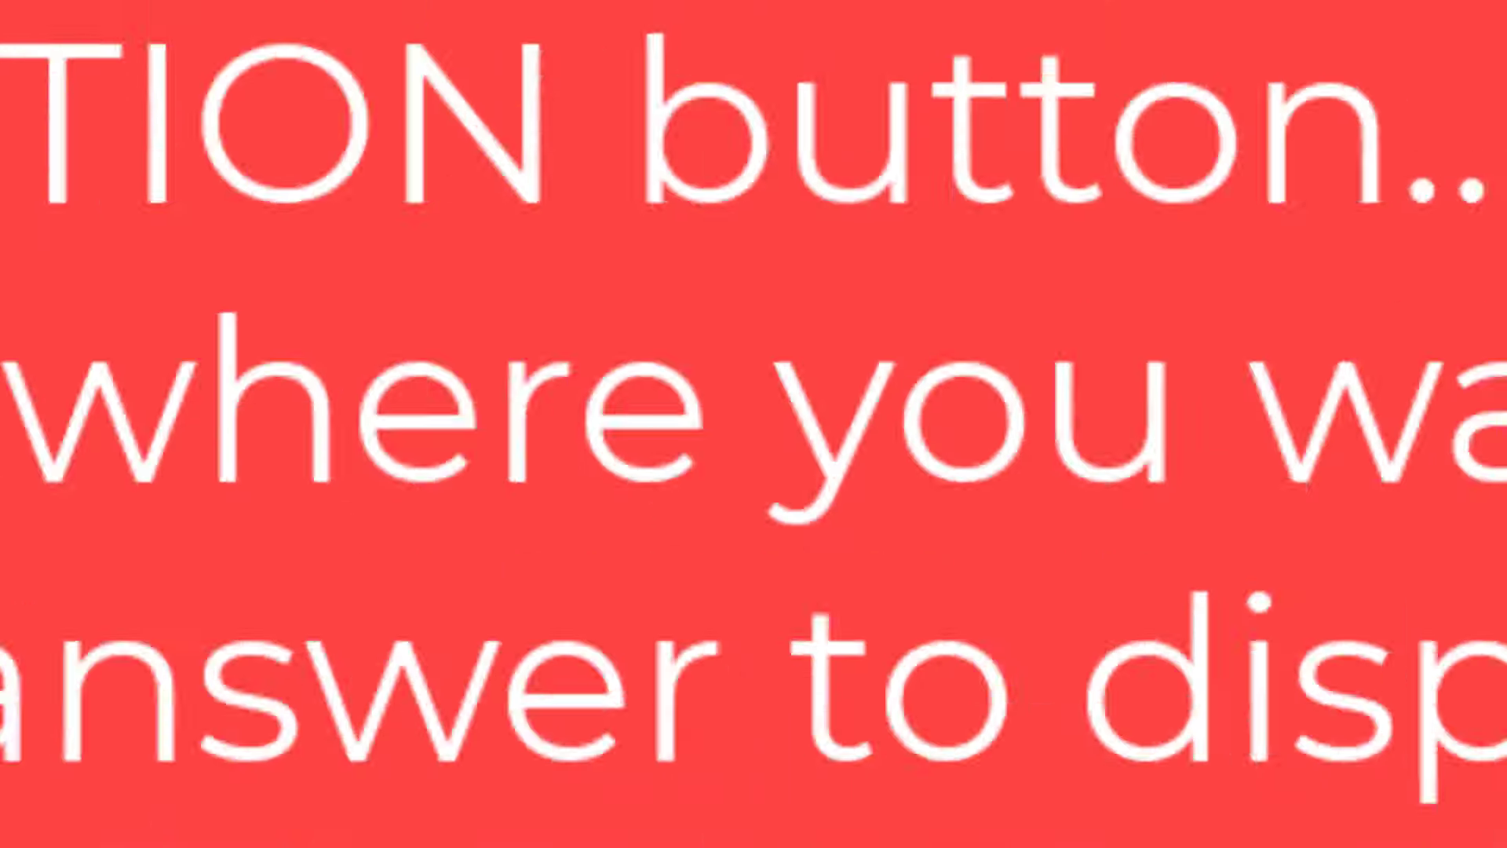
{"action": "left_click", "coordinate": [279, 359]}
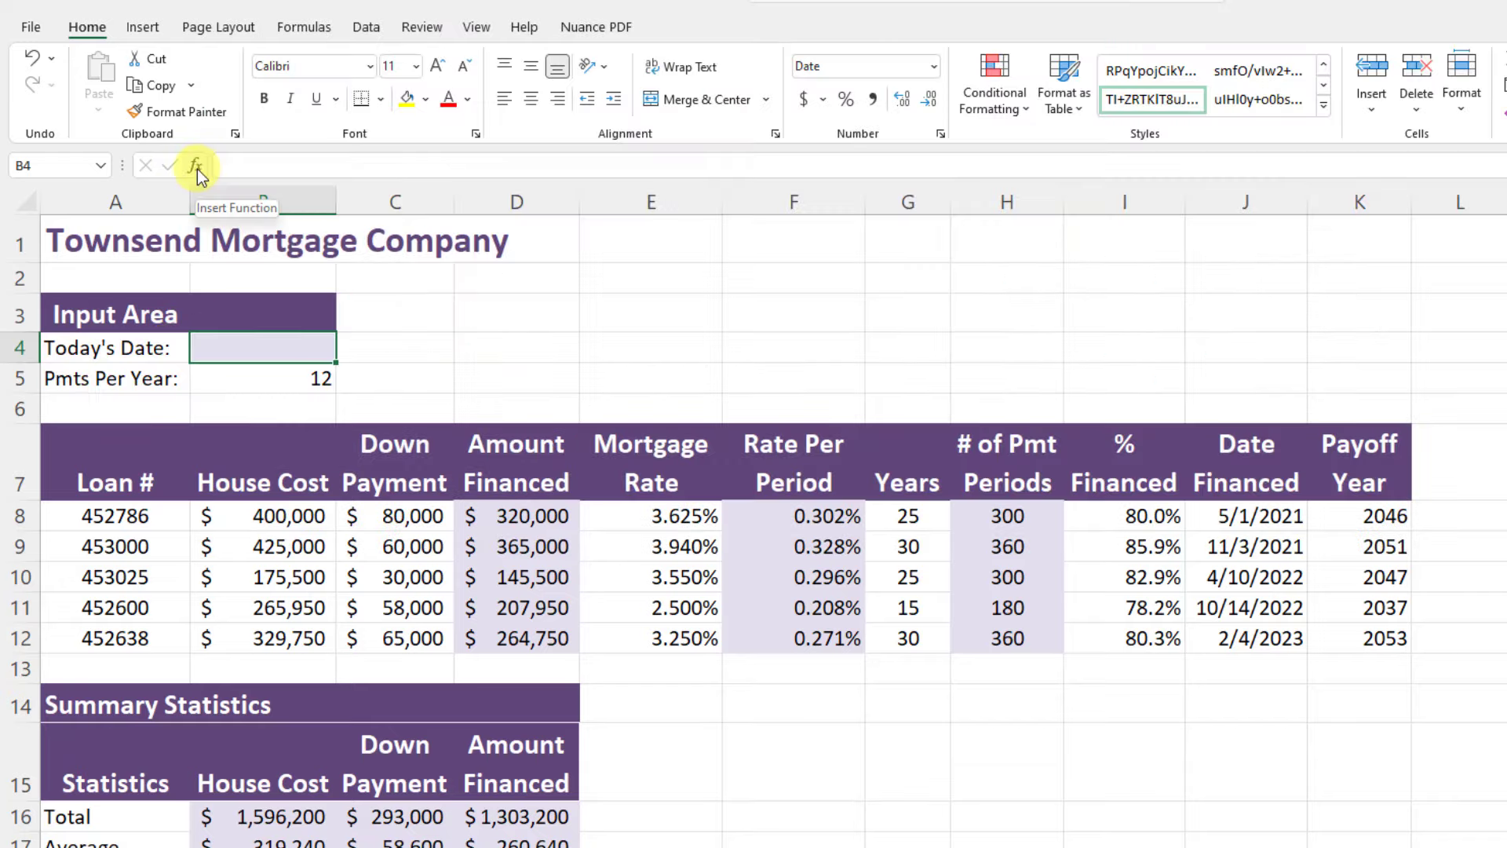
{"action": "left_click", "coordinate": [196, 166]}
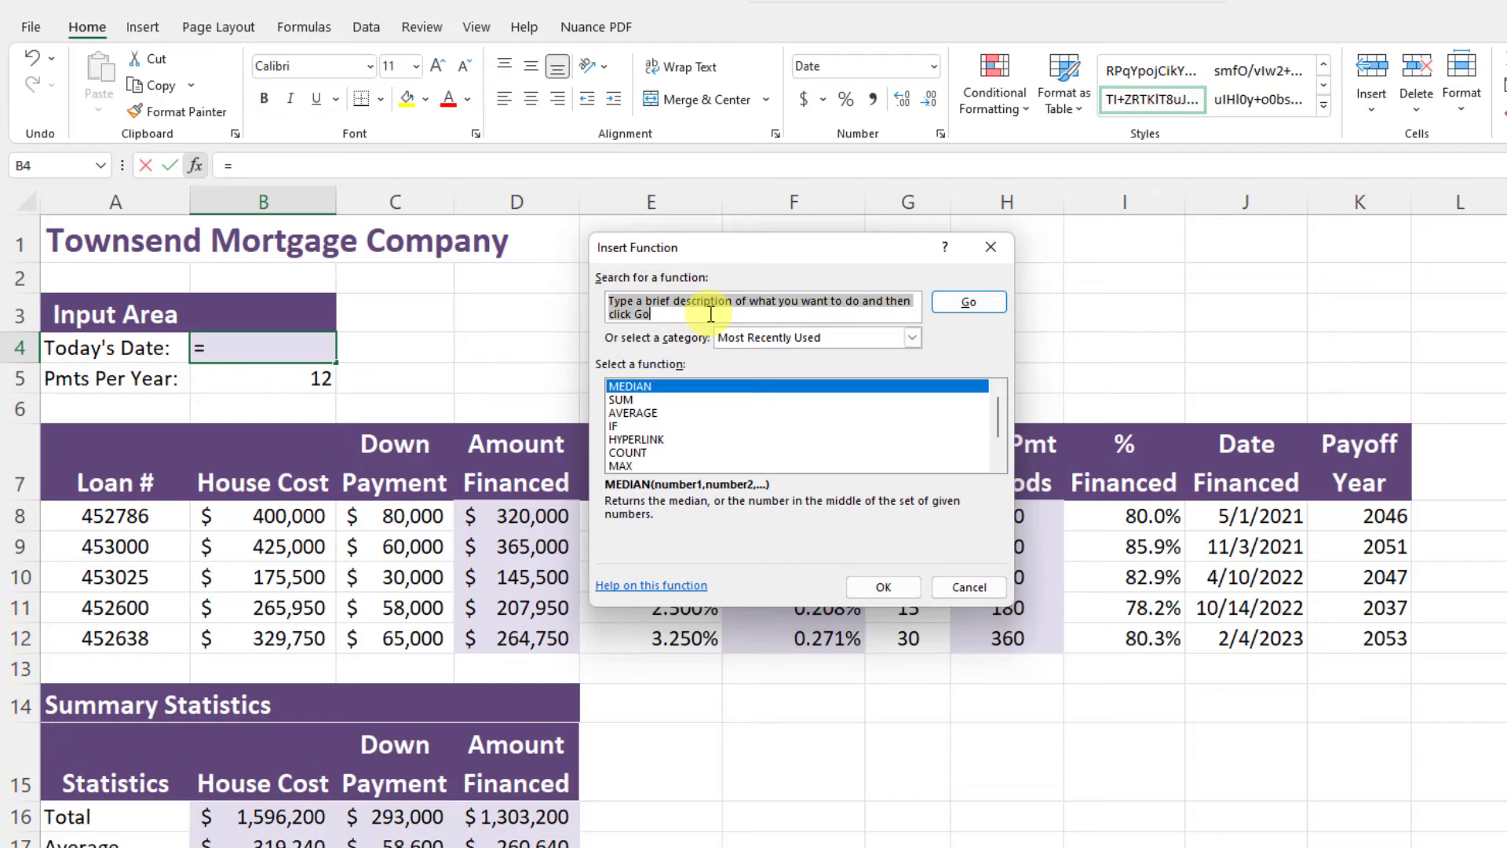
{"action": "type", "text": "today"}
{"action": "key", "text": "Return"}
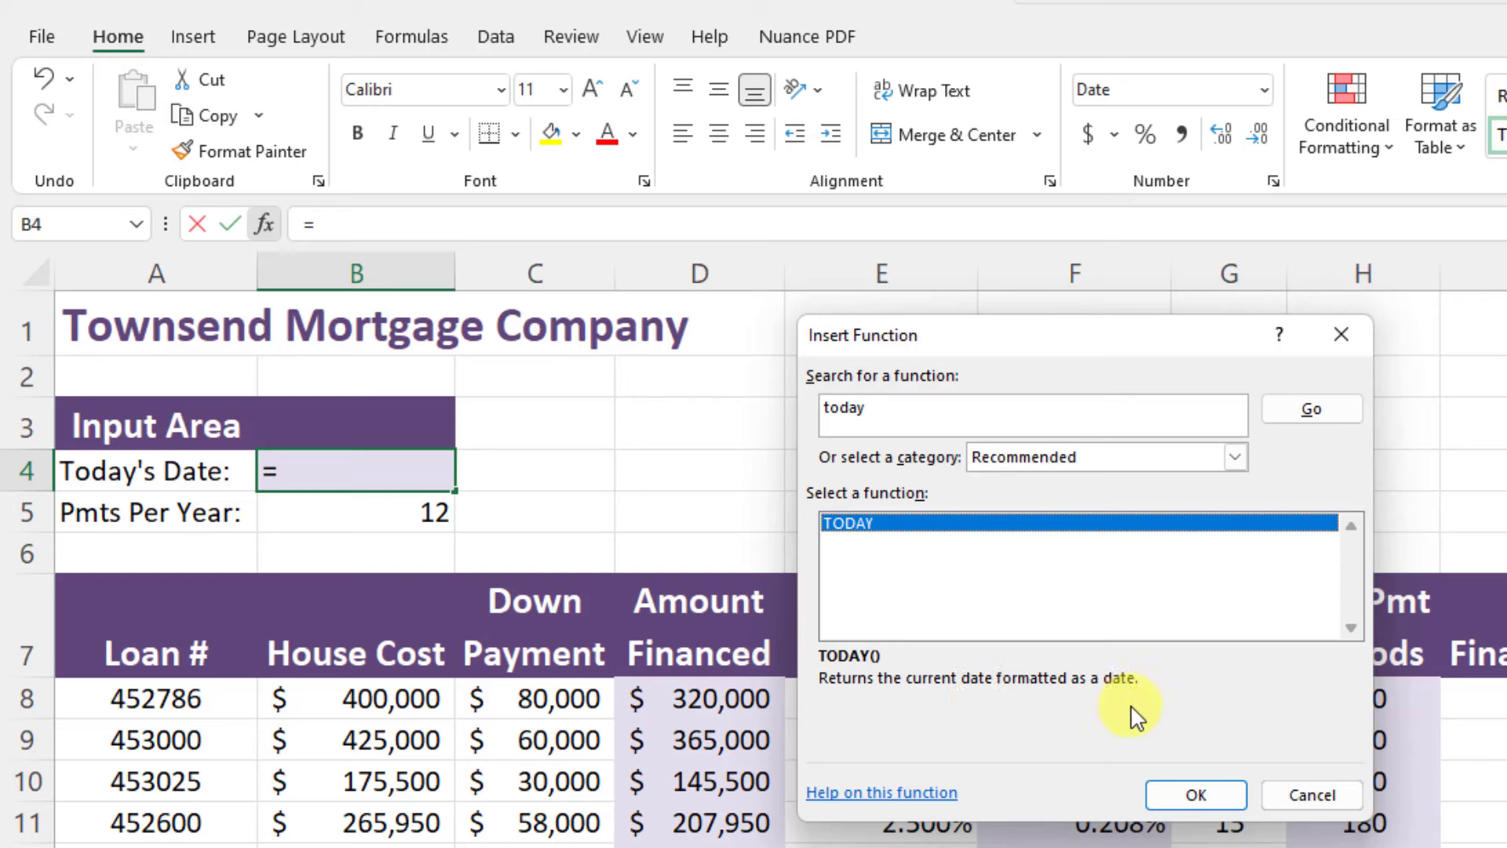
{"action": "left_click", "coordinate": [1325, 799]}
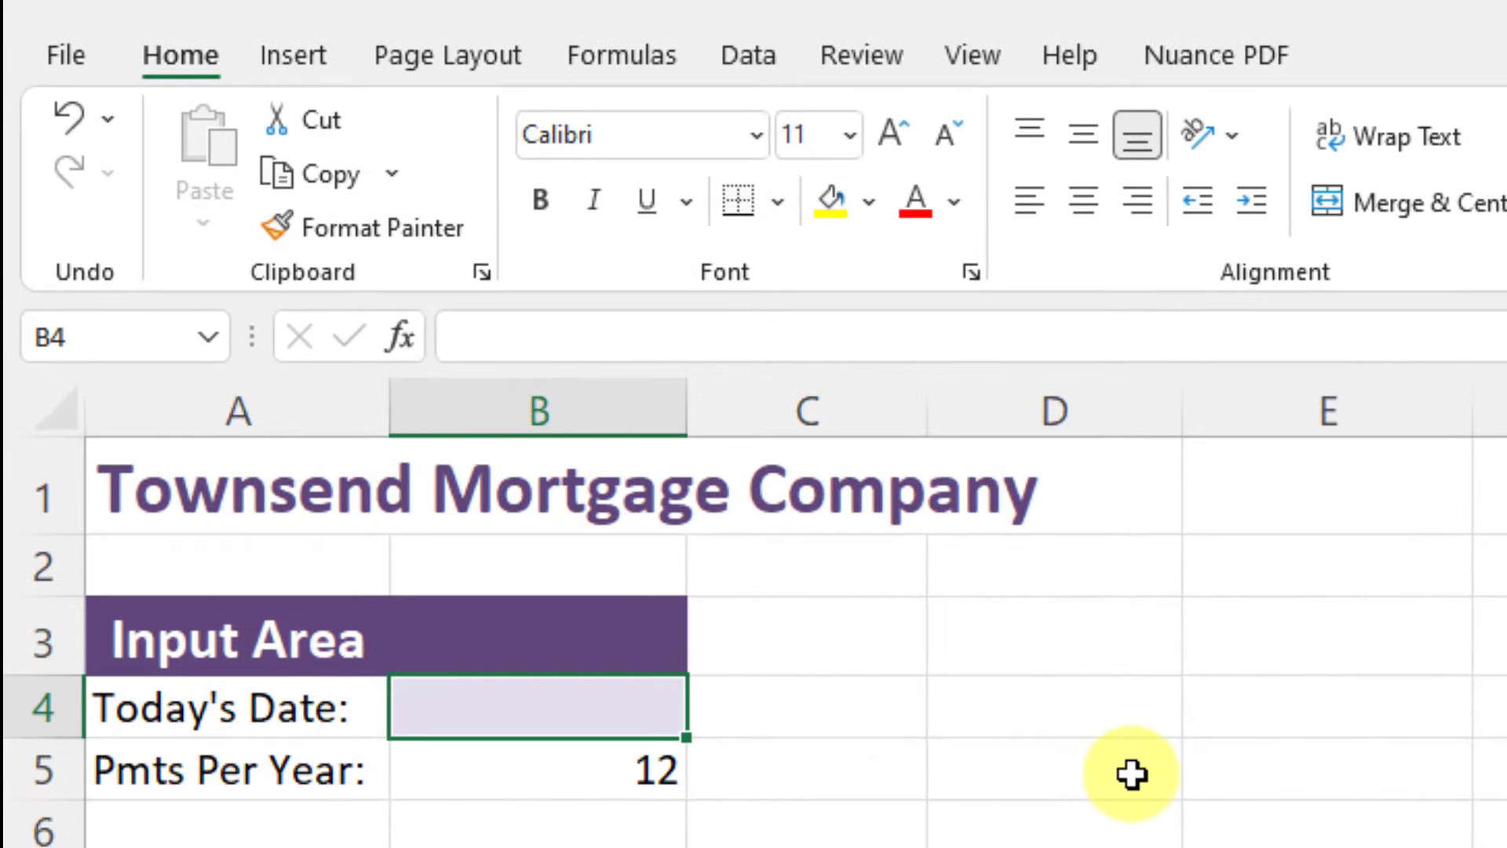
Step: Type =today( into B4 to begin the TODAY function
{"action": "type", "text": "="}
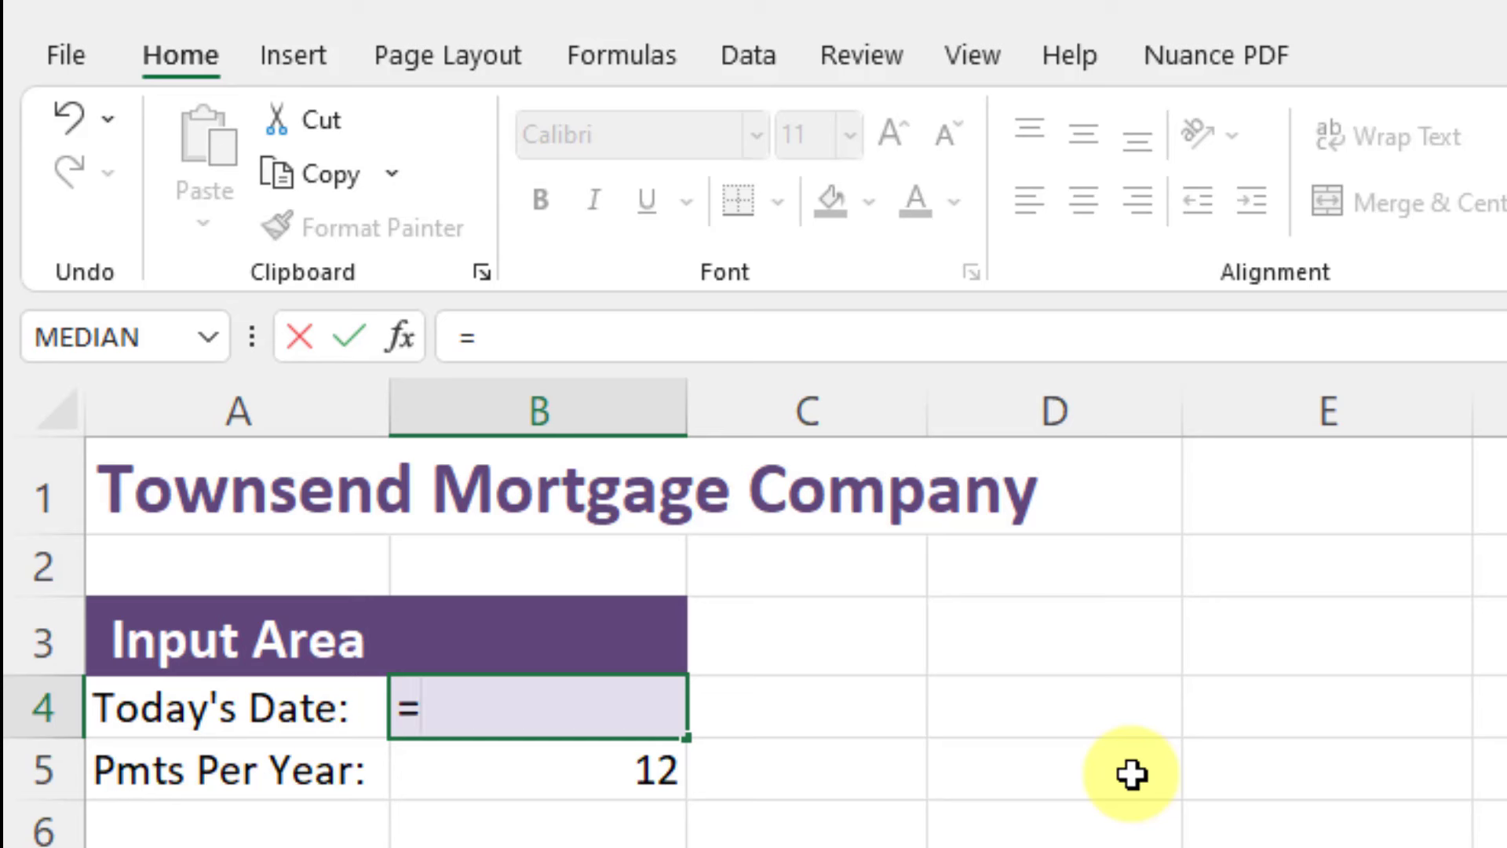
{"action": "type", "text": "today"}
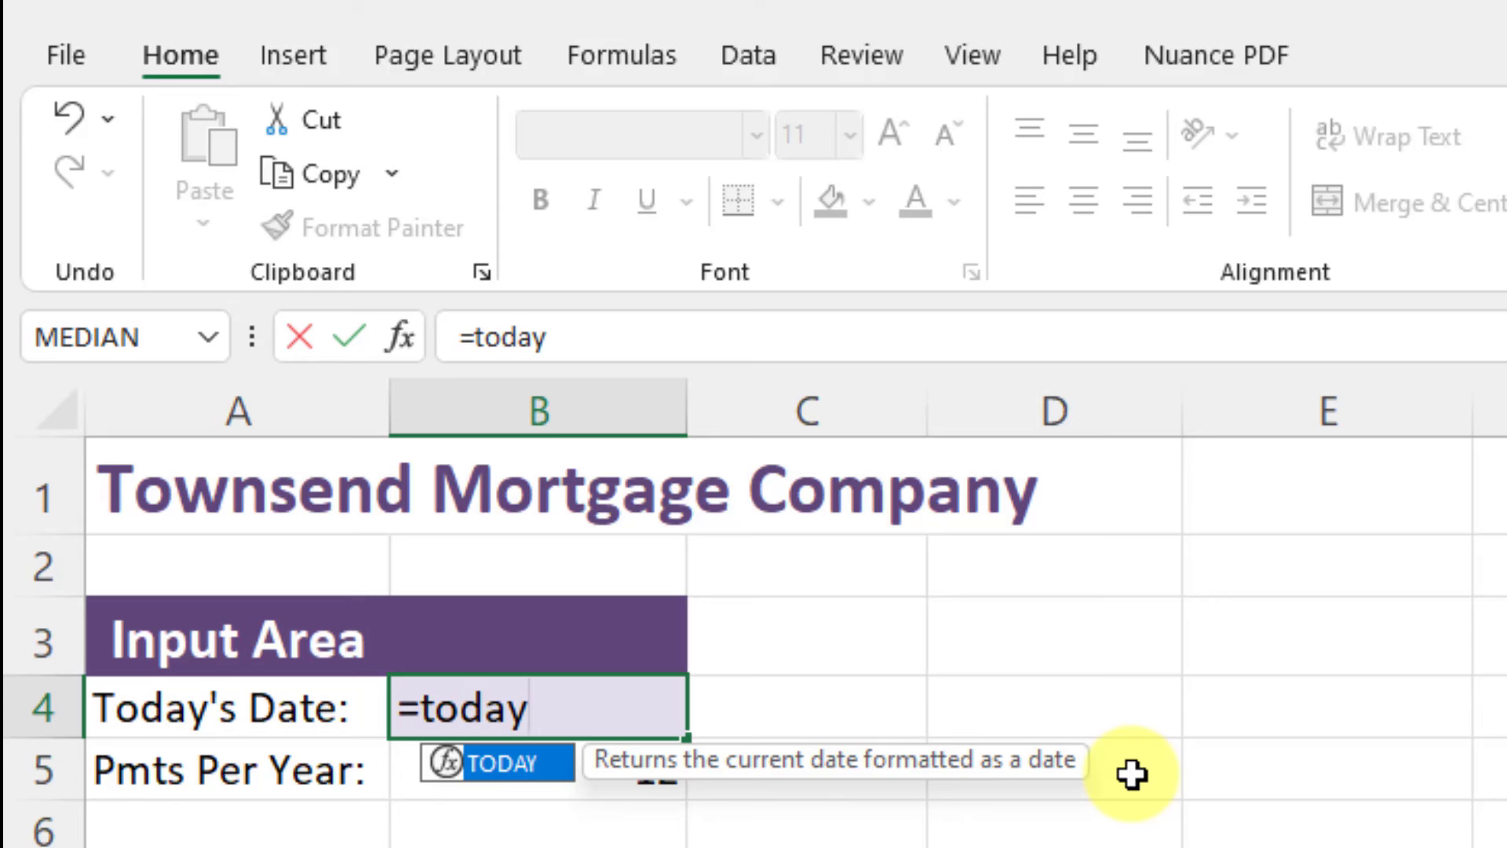
{"action": "type", "text": "("}
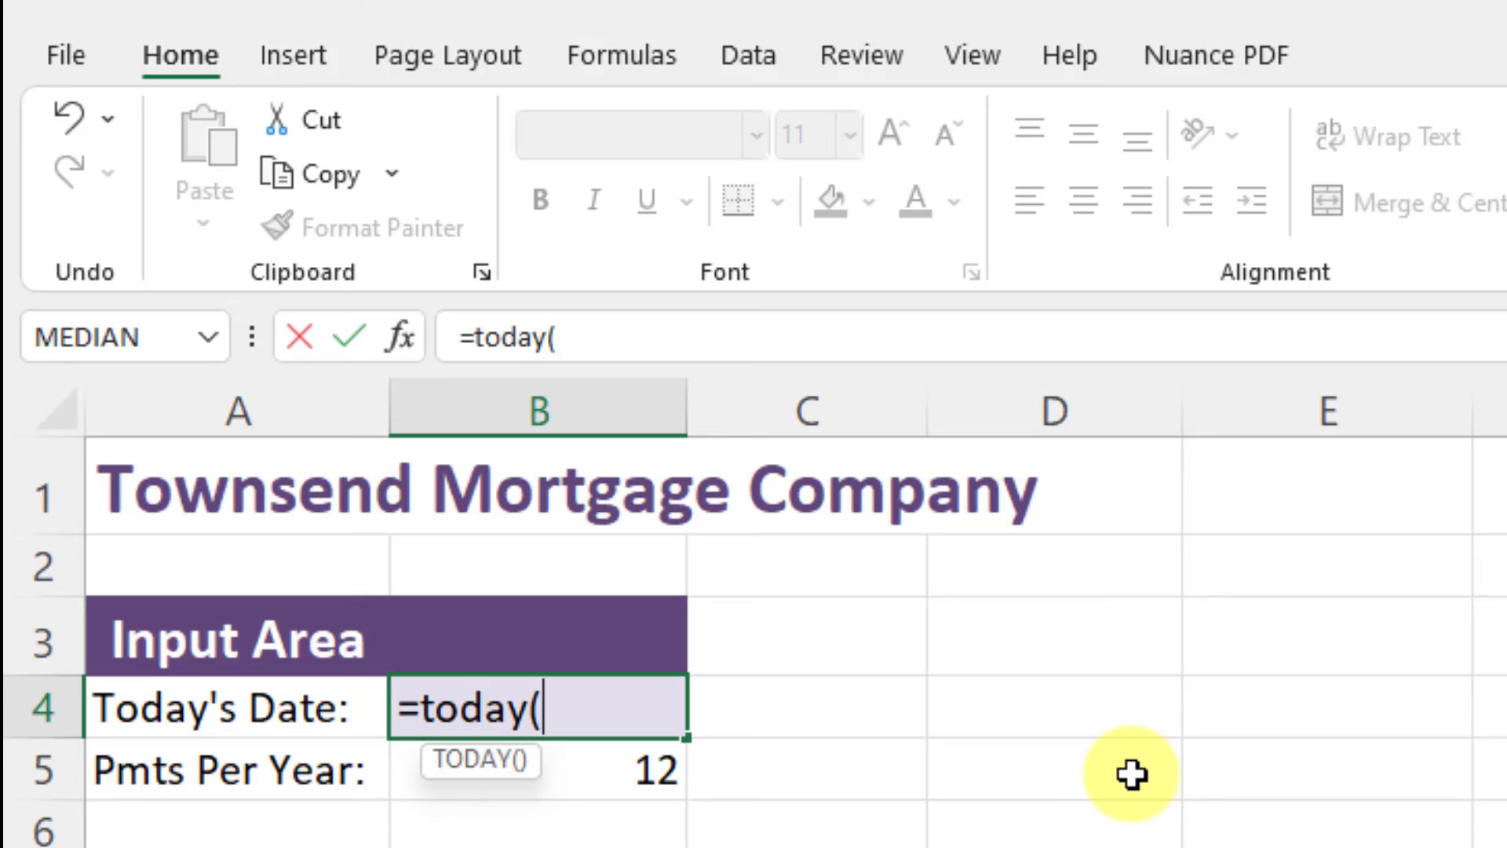
Step: Complete =TODAY() in B4 so it shows 7/17/2022, then reselect B4 to verify it
{"action": "type", "text": ")"}
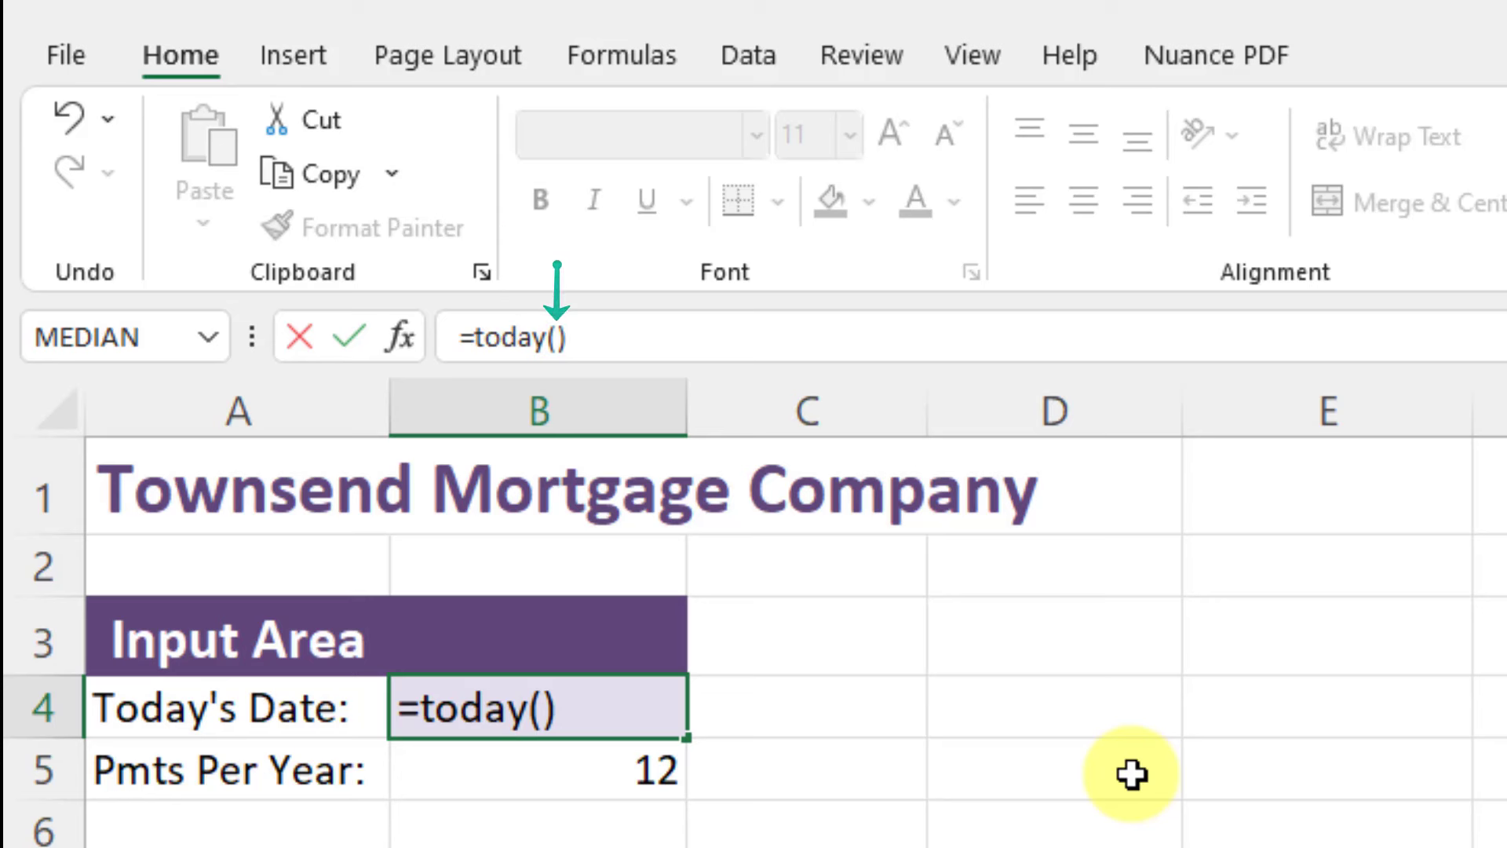
{"action": "key", "text": "Return"}
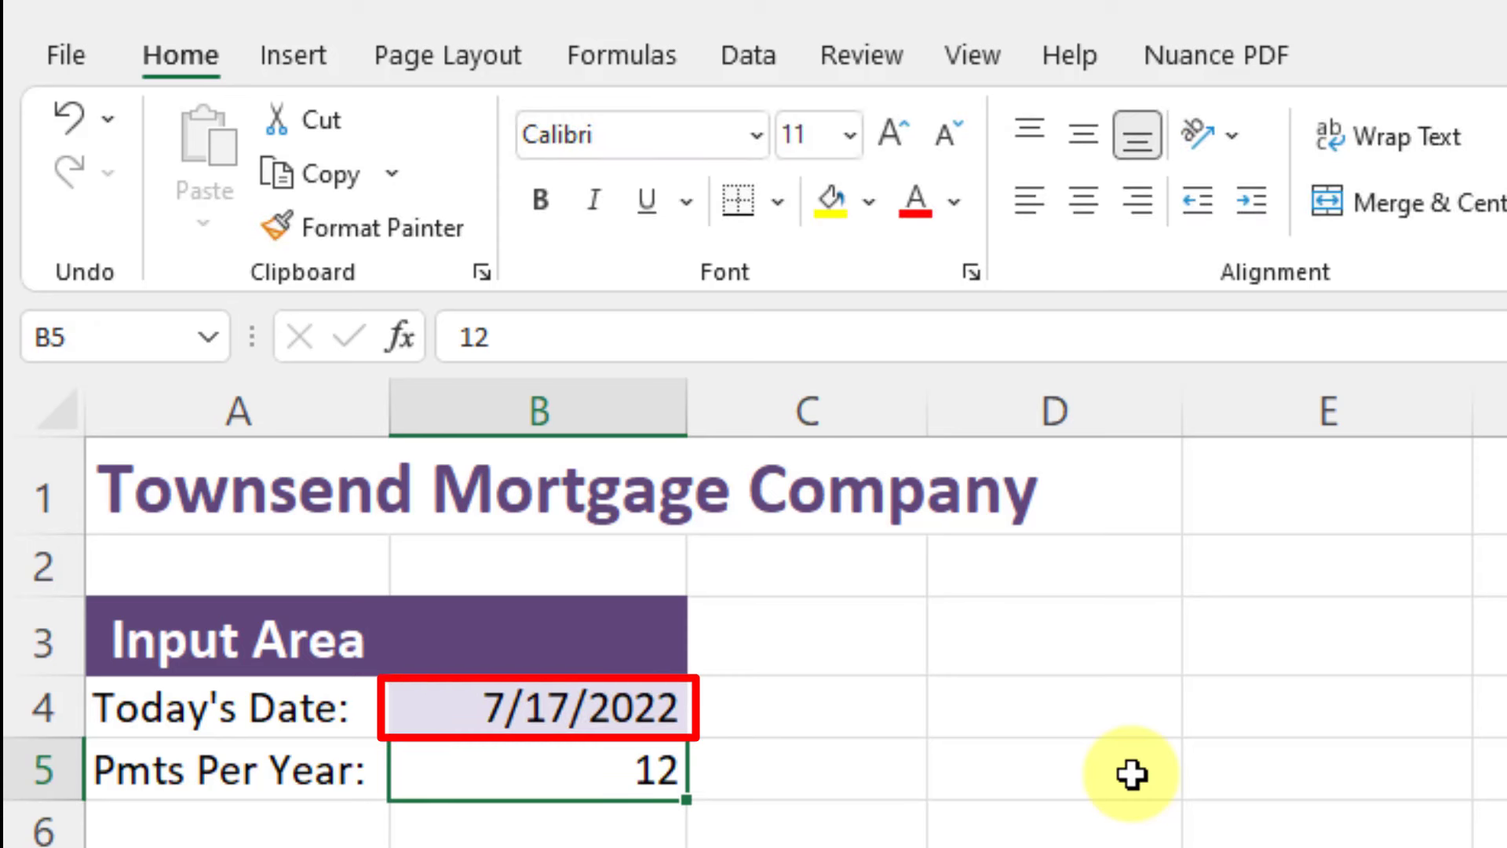
{"action": "left_click", "coordinate": [600, 715]}
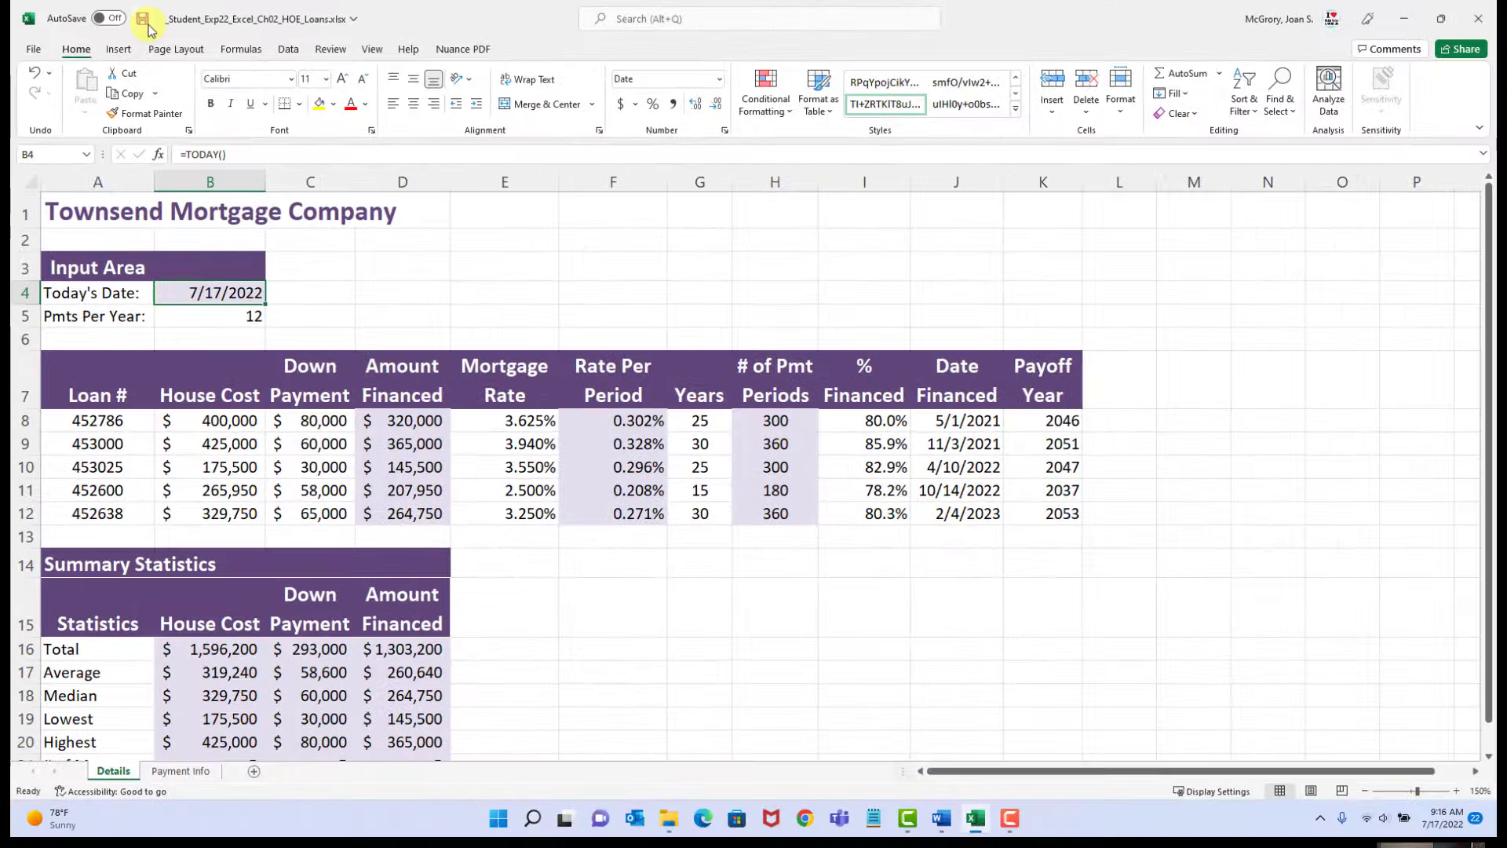
{"action": "left_click", "coordinate": [143, 19]}
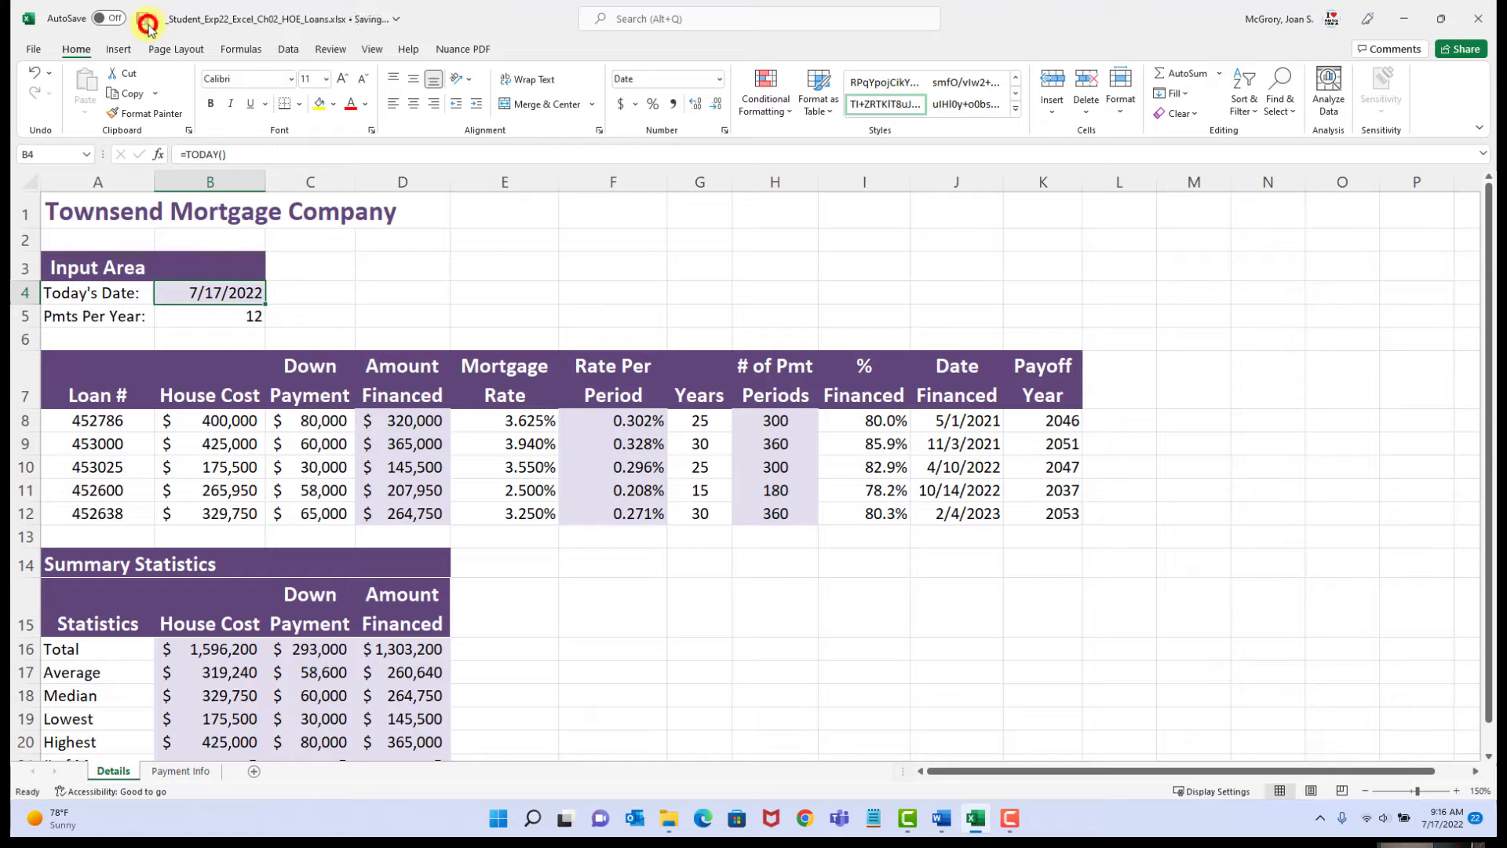
{"action": "left_click", "coordinate": [940, 819]}
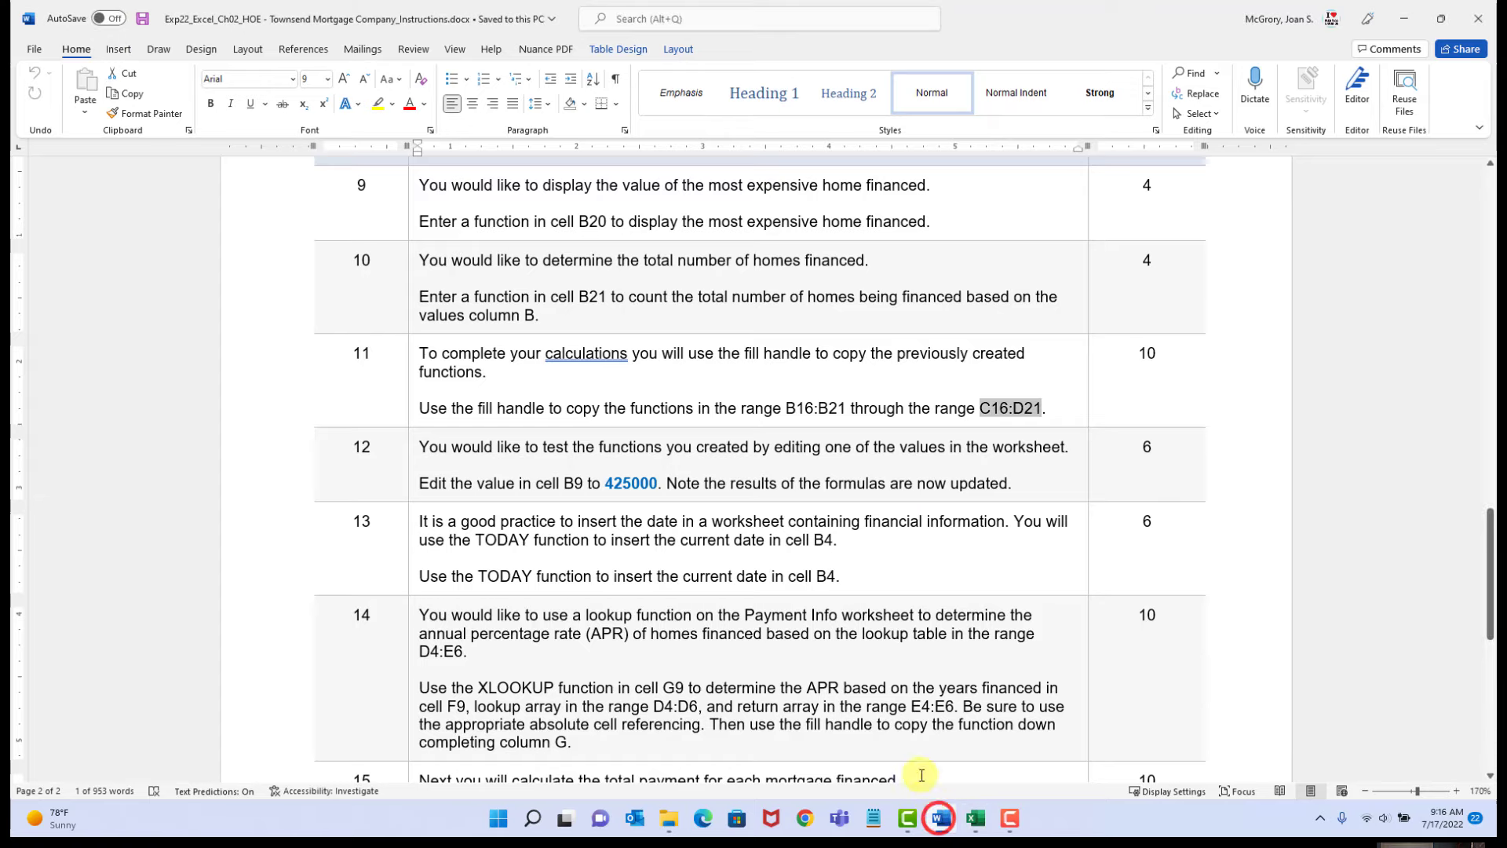
{"action": "scroll", "coordinate": [812, 622], "scroll_direction": "down", "scroll_amount": 5}
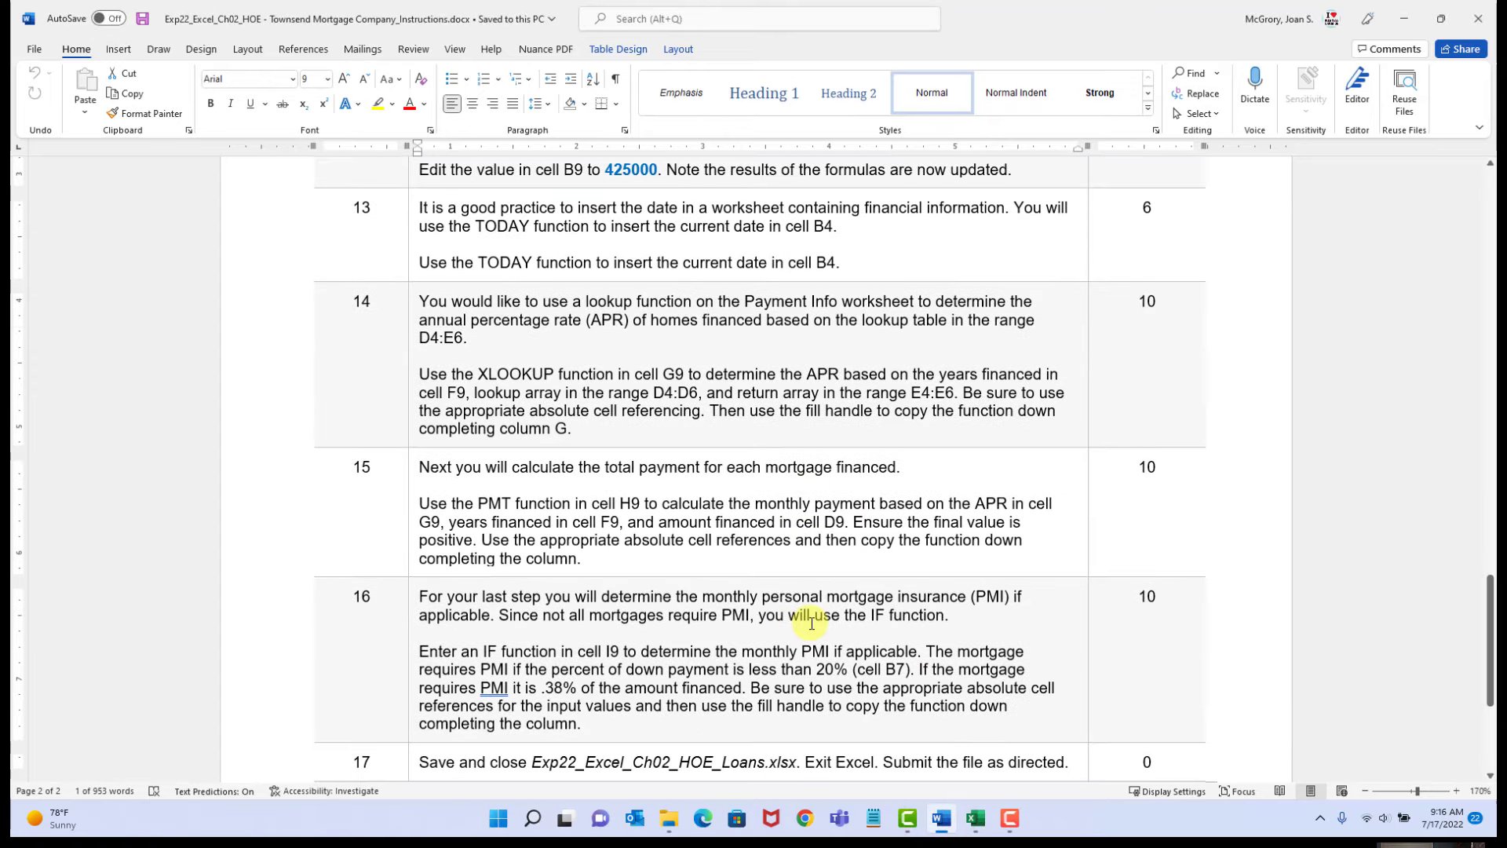
{"action": "scroll", "coordinate": [653, 476], "scroll_direction": "down", "scroll_amount": 1}
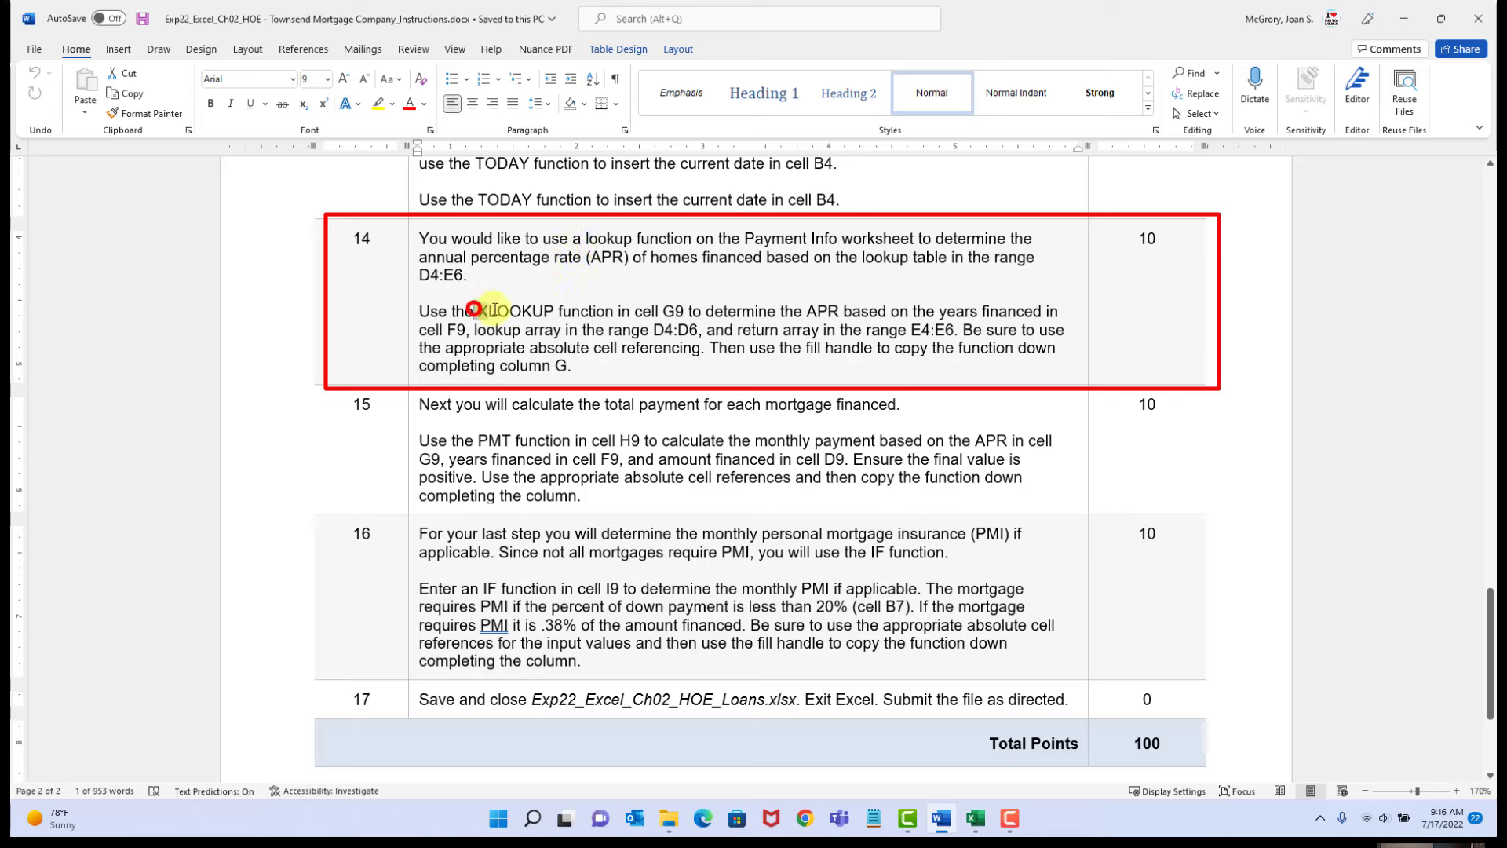
{"action": "left_click_drag", "start_coordinate": [474, 311], "coordinate": [526, 311]}
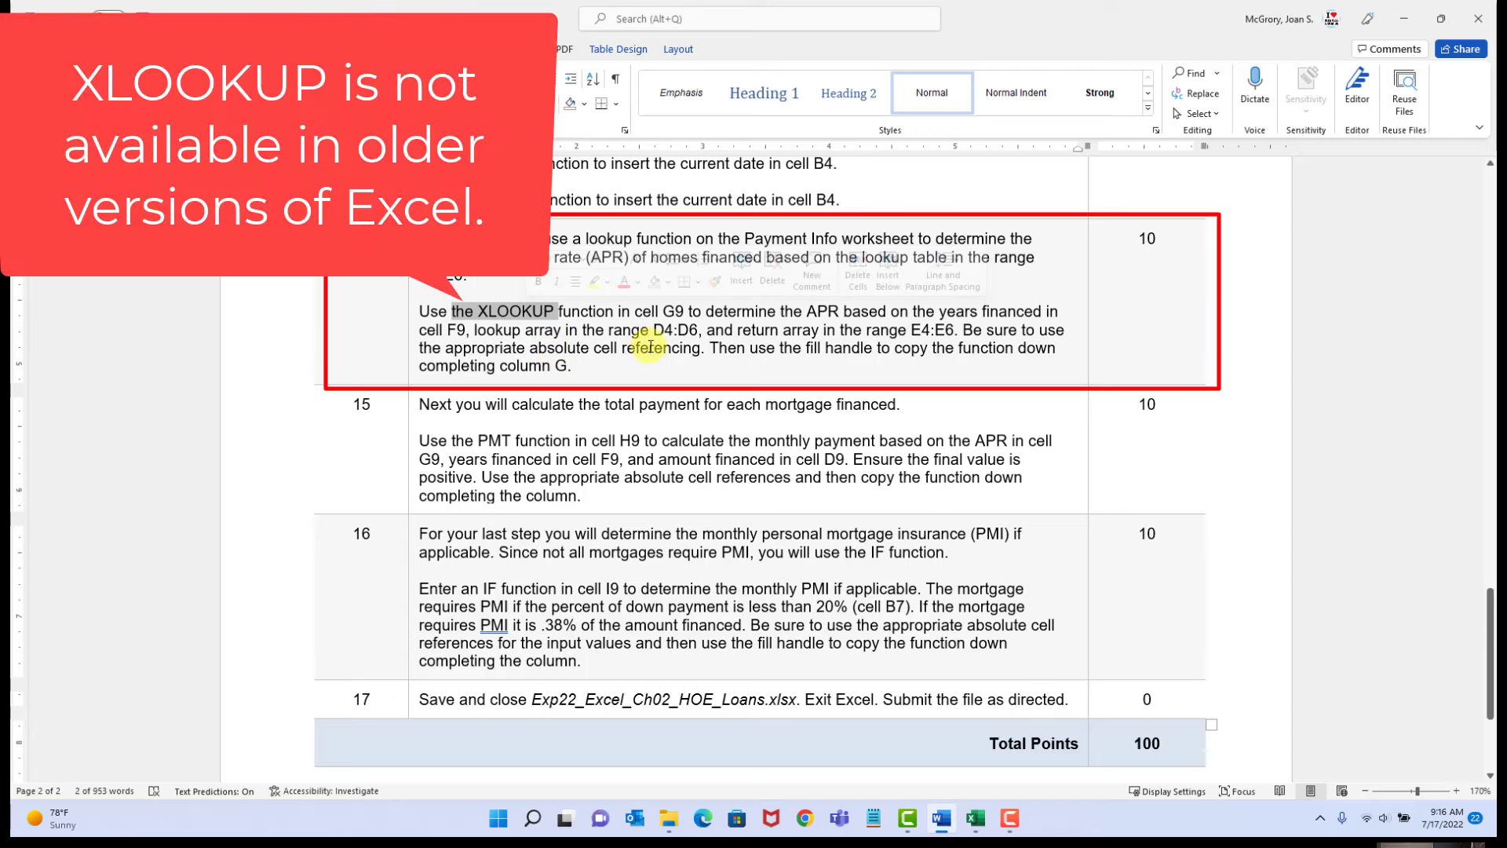
{"action": "left_click", "coordinate": [621, 339]}
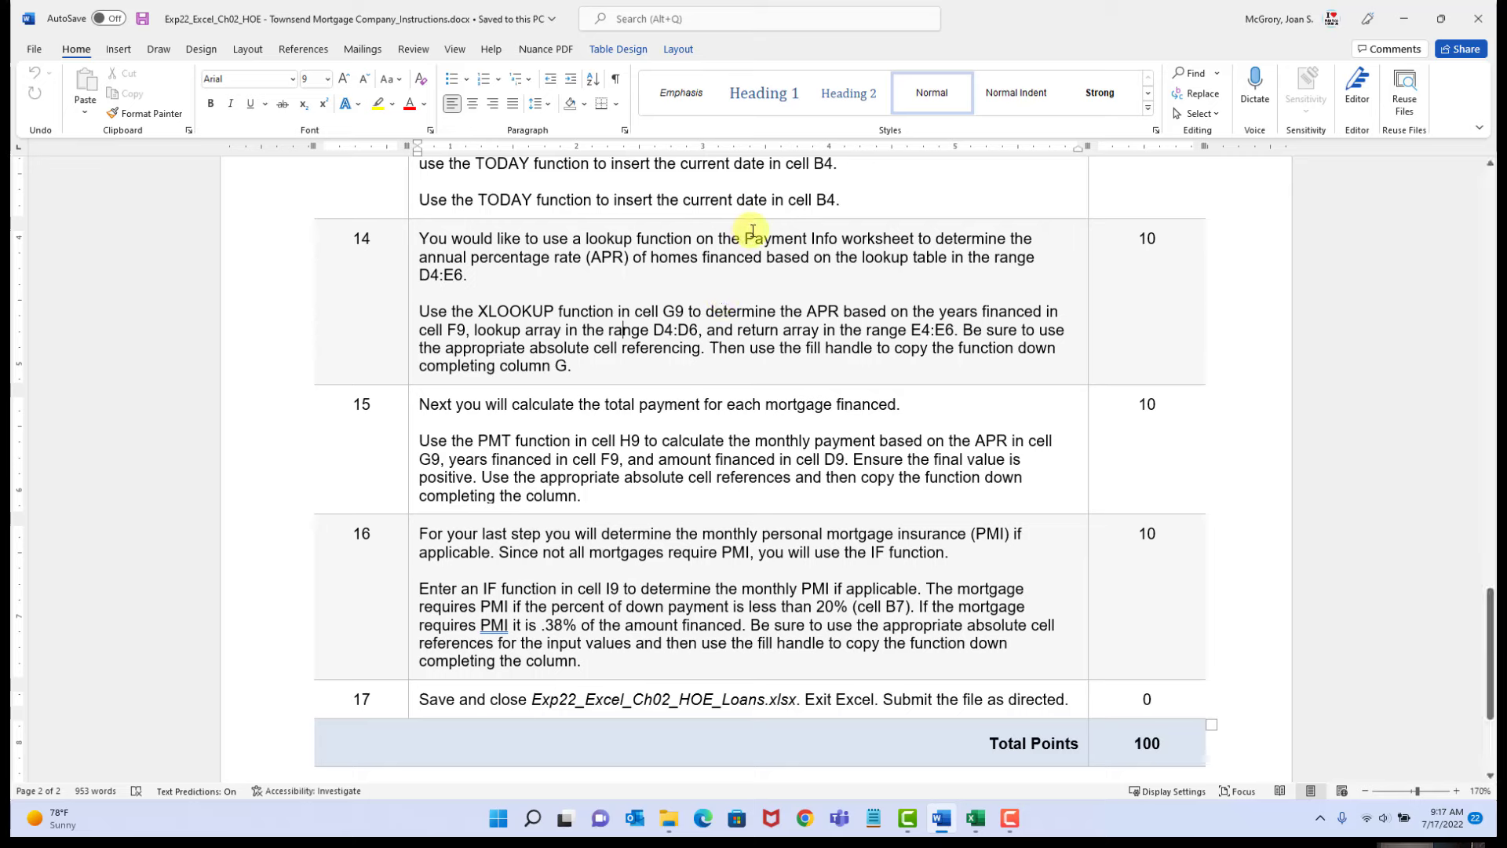
{"action": "left_click_drag", "start_coordinate": [745, 236], "coordinate": [833, 235]}
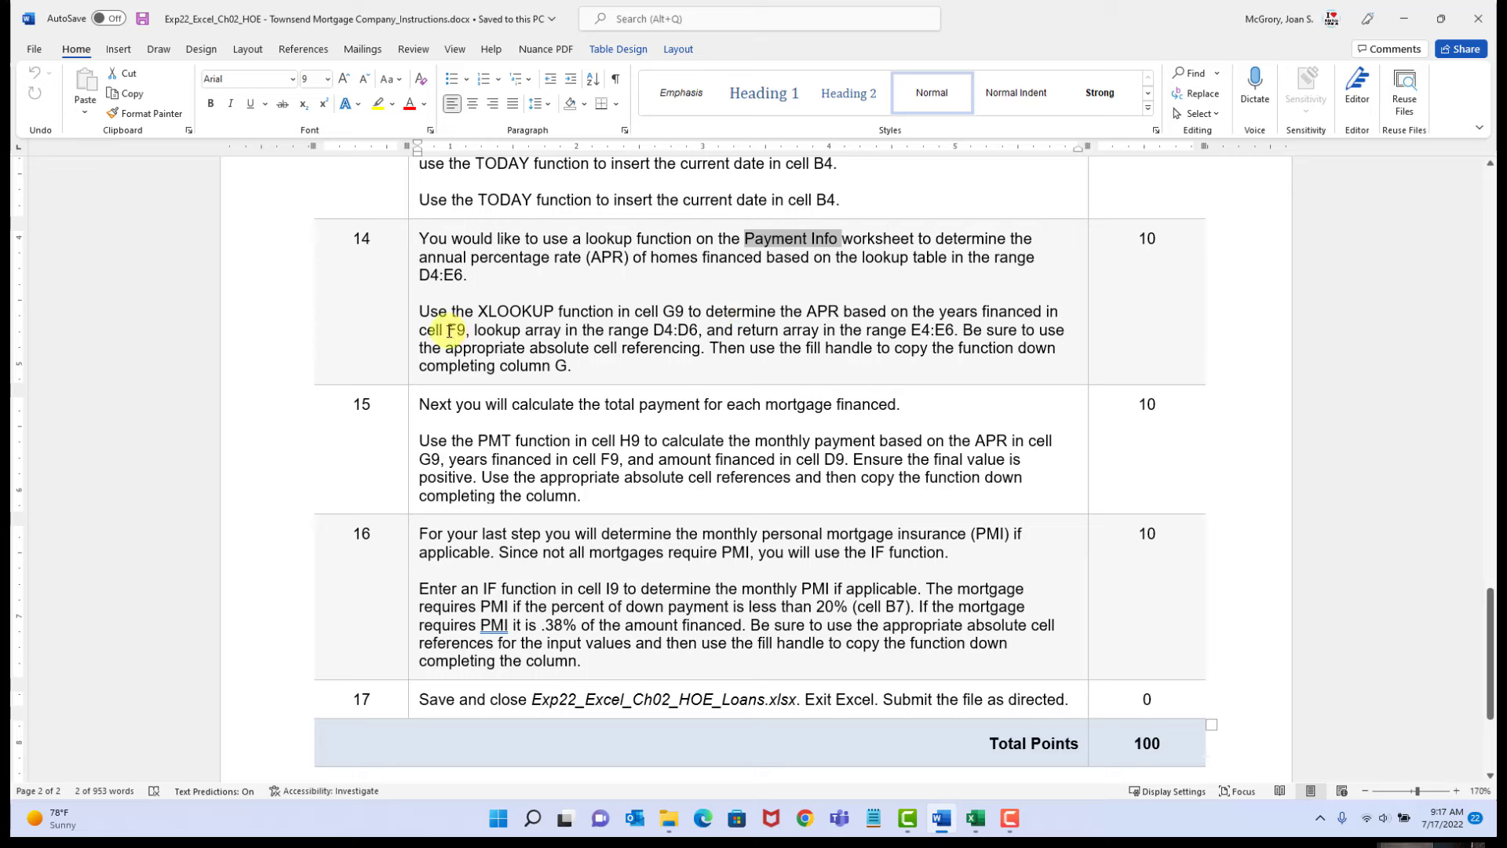
{"action": "left_click", "coordinate": [419, 329]}
{"action": "left_click", "coordinate": [427, 328]}
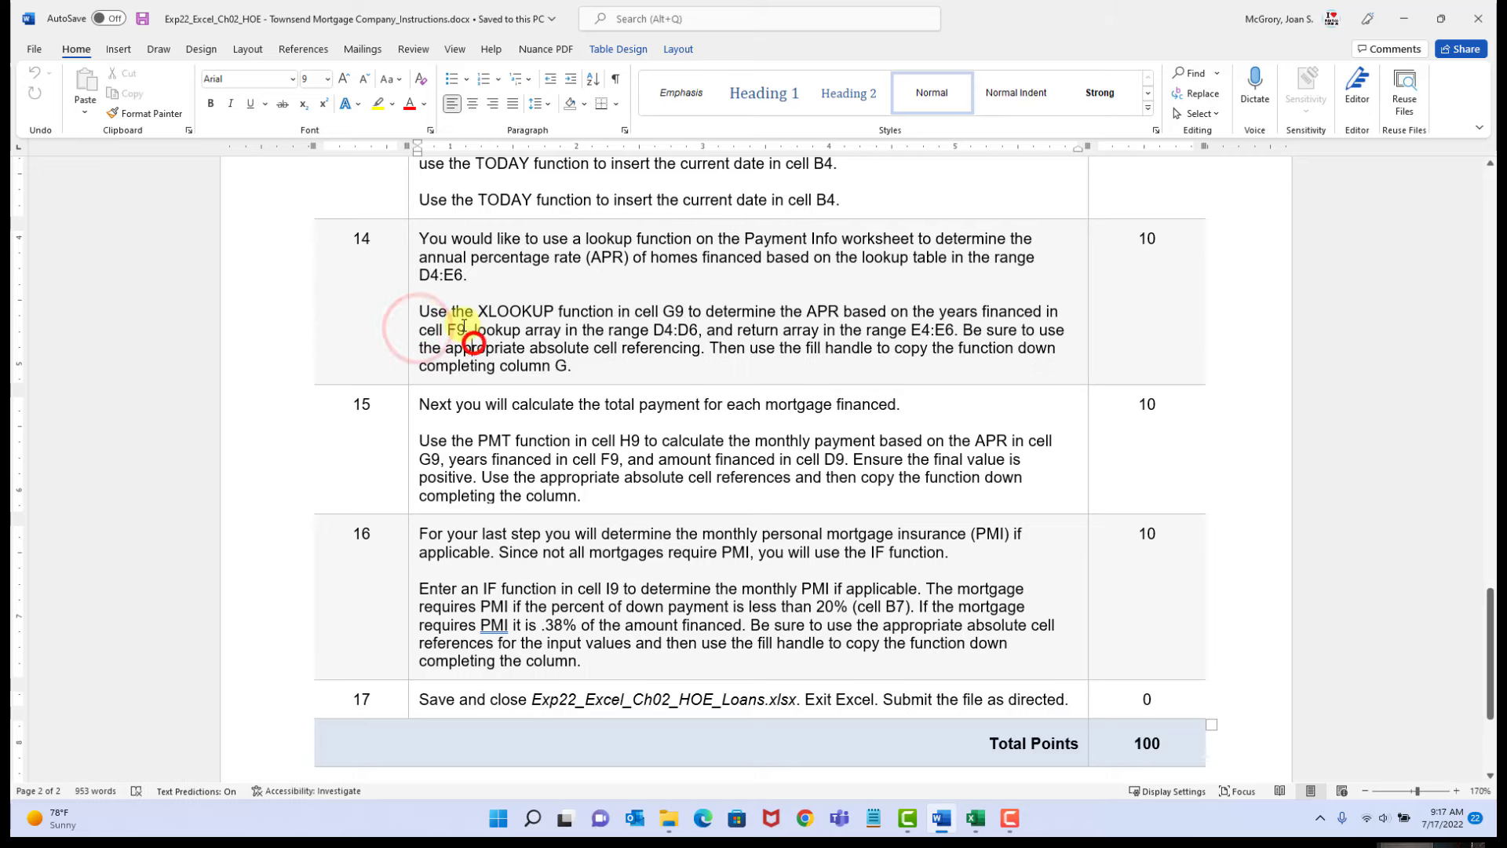
{"action": "left_click_drag", "start_coordinate": [437, 326], "coordinate": [469, 328]}
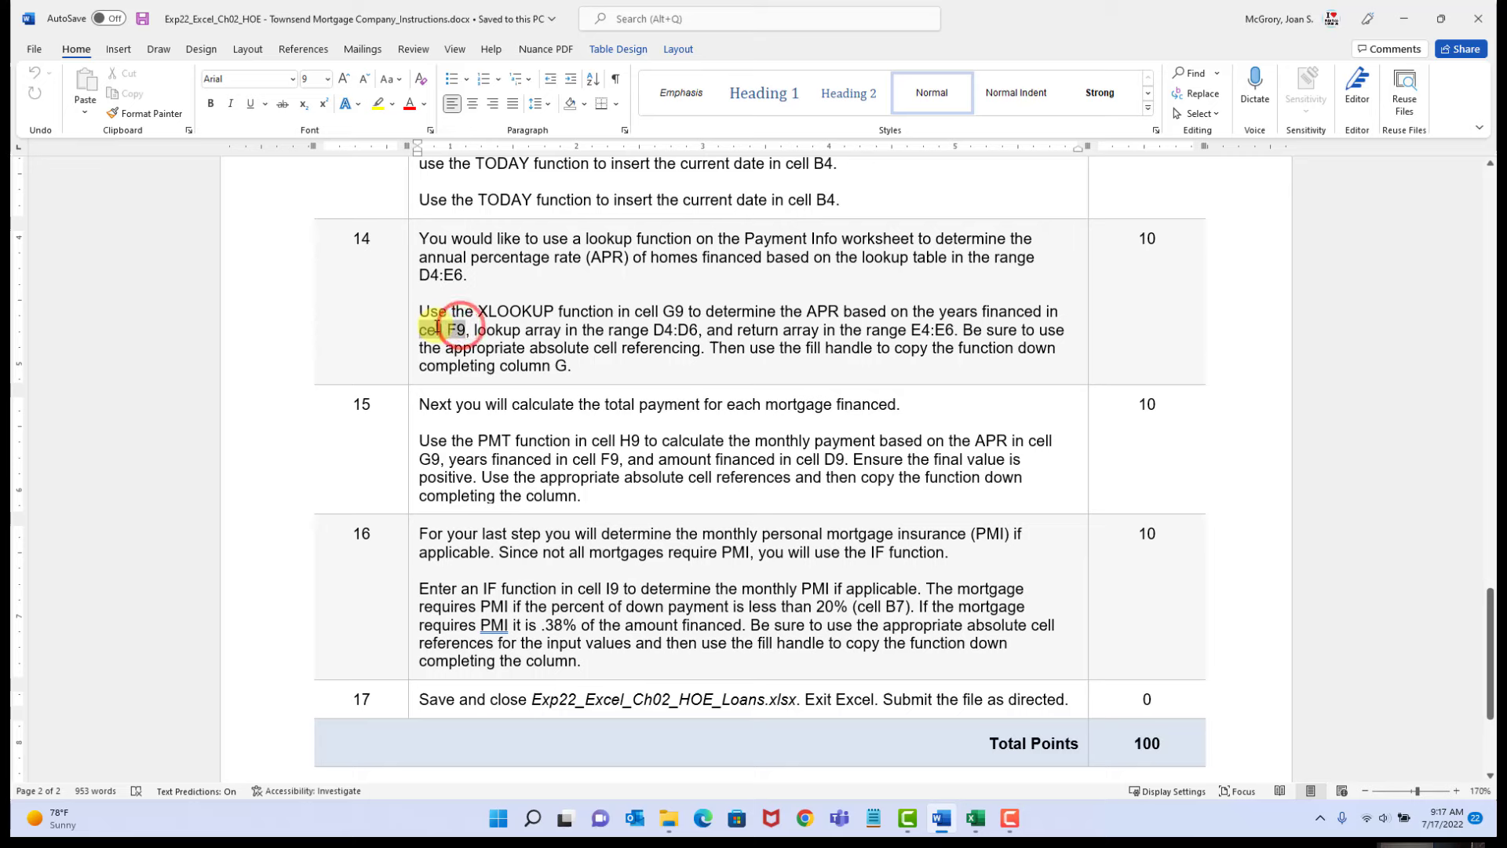
{"action": "left_click", "coordinate": [654, 330]}
{"action": "left_click_drag", "start_coordinate": [675, 330], "coordinate": [677, 329]}
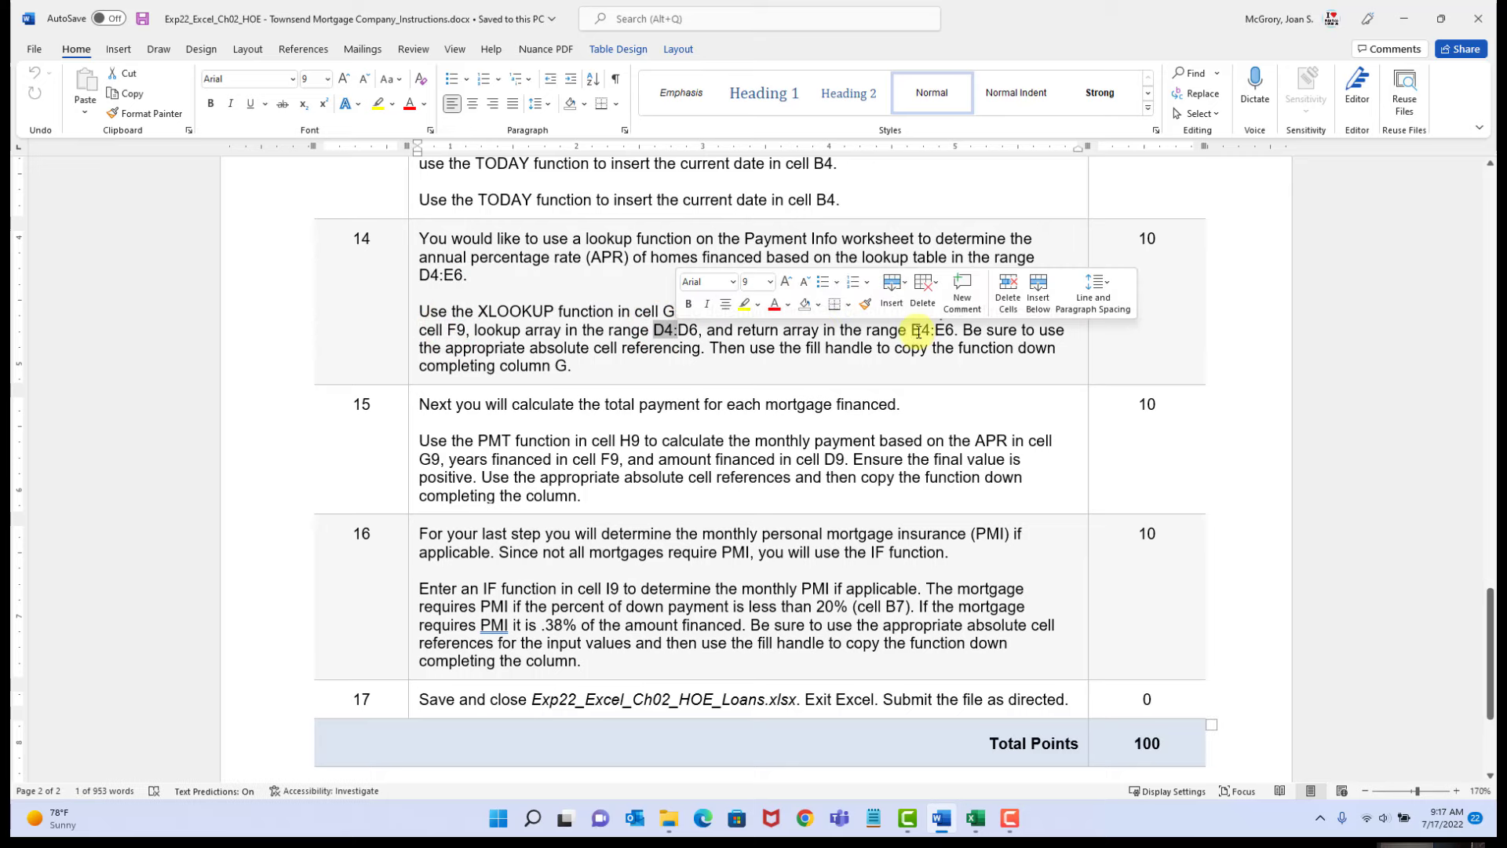
{"action": "left_click_drag", "start_coordinate": [912, 331], "coordinate": [935, 330]}
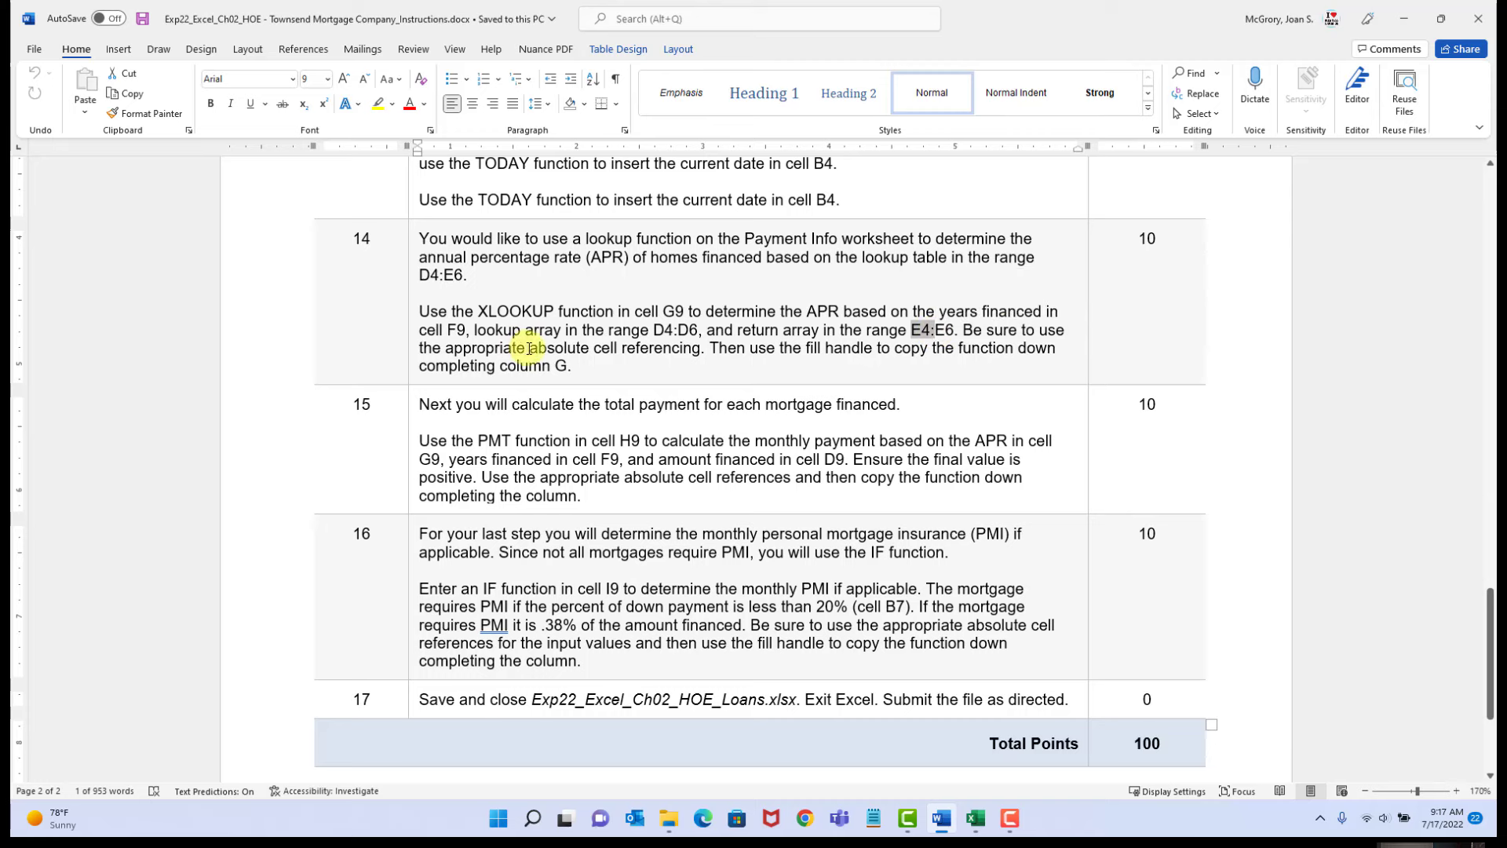
{"action": "left_click_drag", "start_coordinate": [529, 348], "coordinate": [633, 348]}
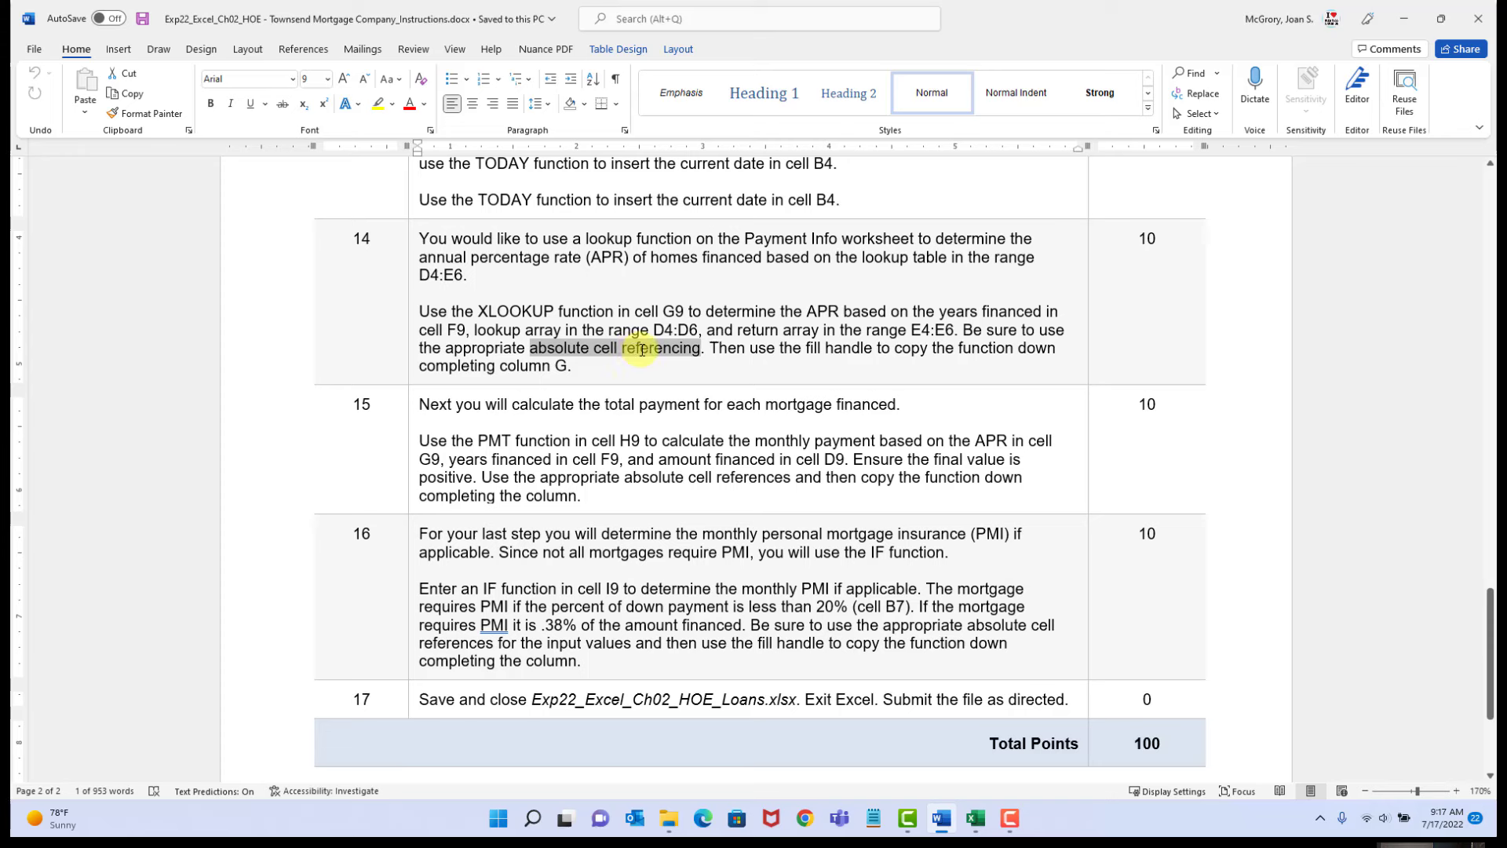
{"action": "left_click", "coordinate": [773, 358]}
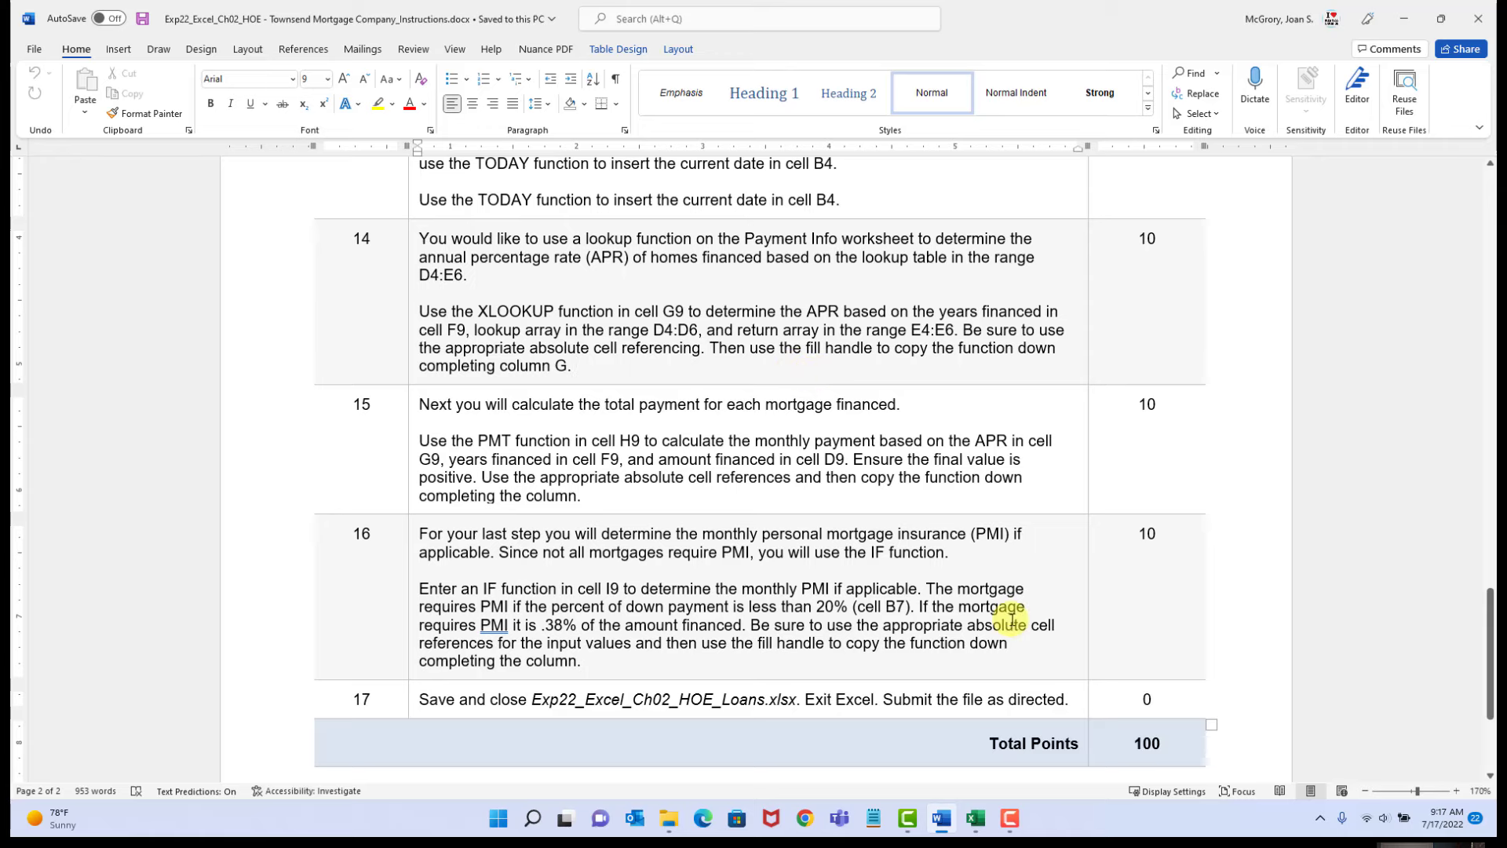
{"action": "left_click", "coordinate": [975, 818]}
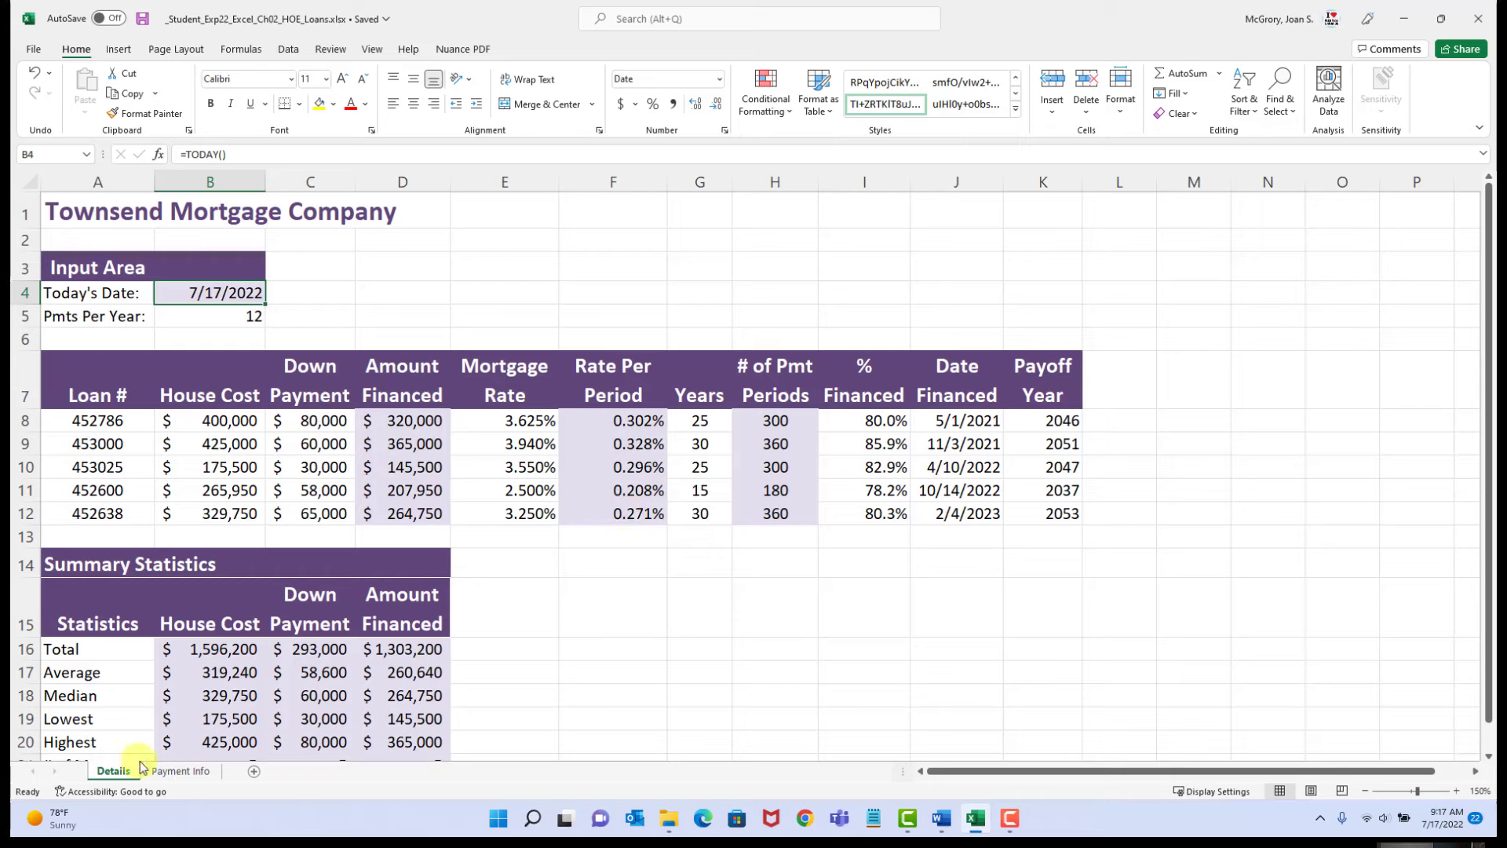
Step: Switch to the Payment Info sheet and select G9 for the first APR formula
{"action": "left_click", "coordinate": [194, 772]}
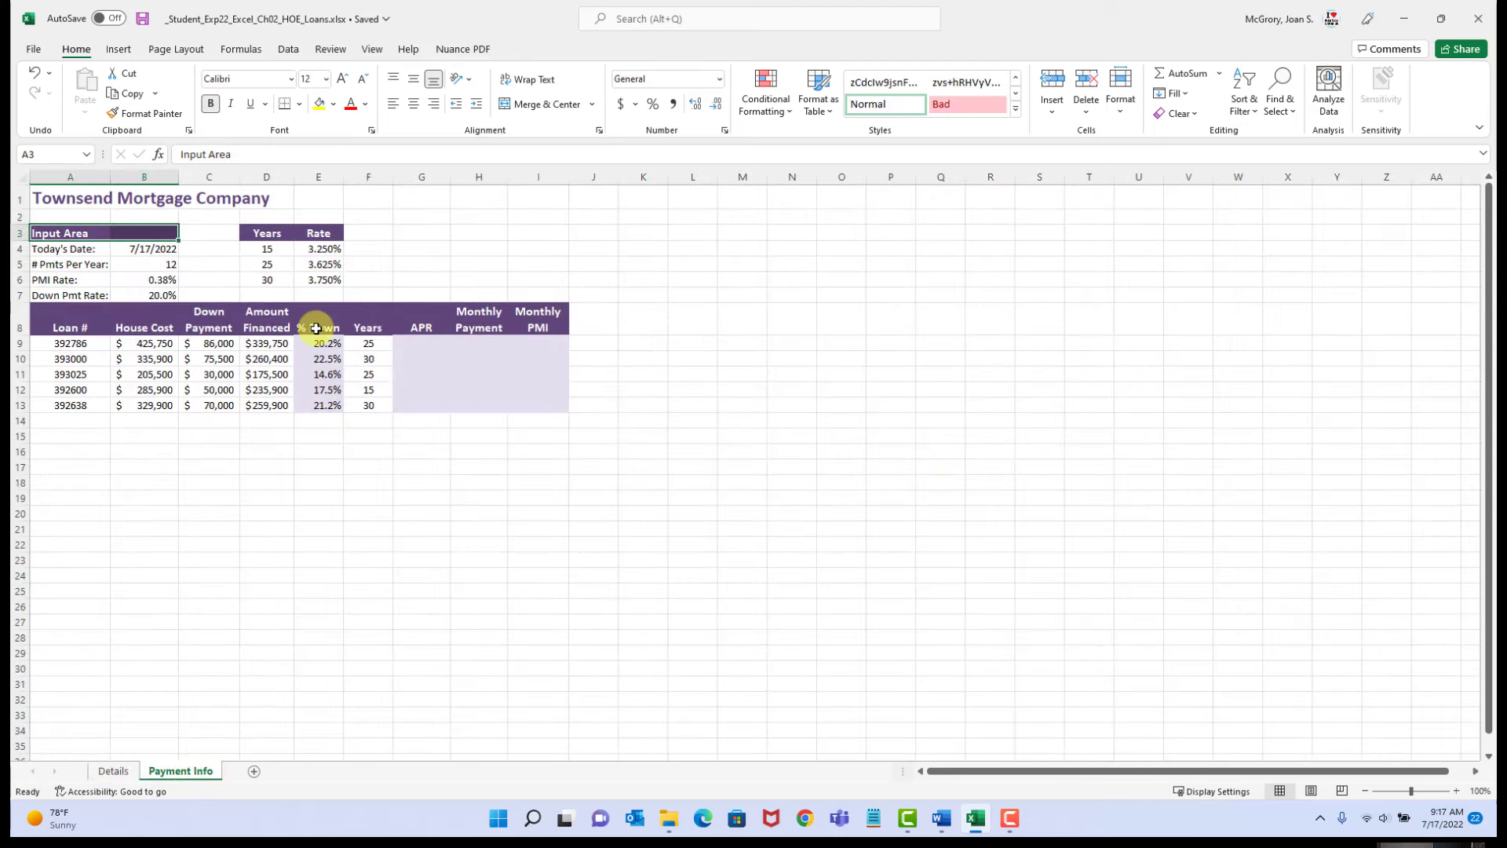
{"action": "left_click", "coordinate": [423, 341]}
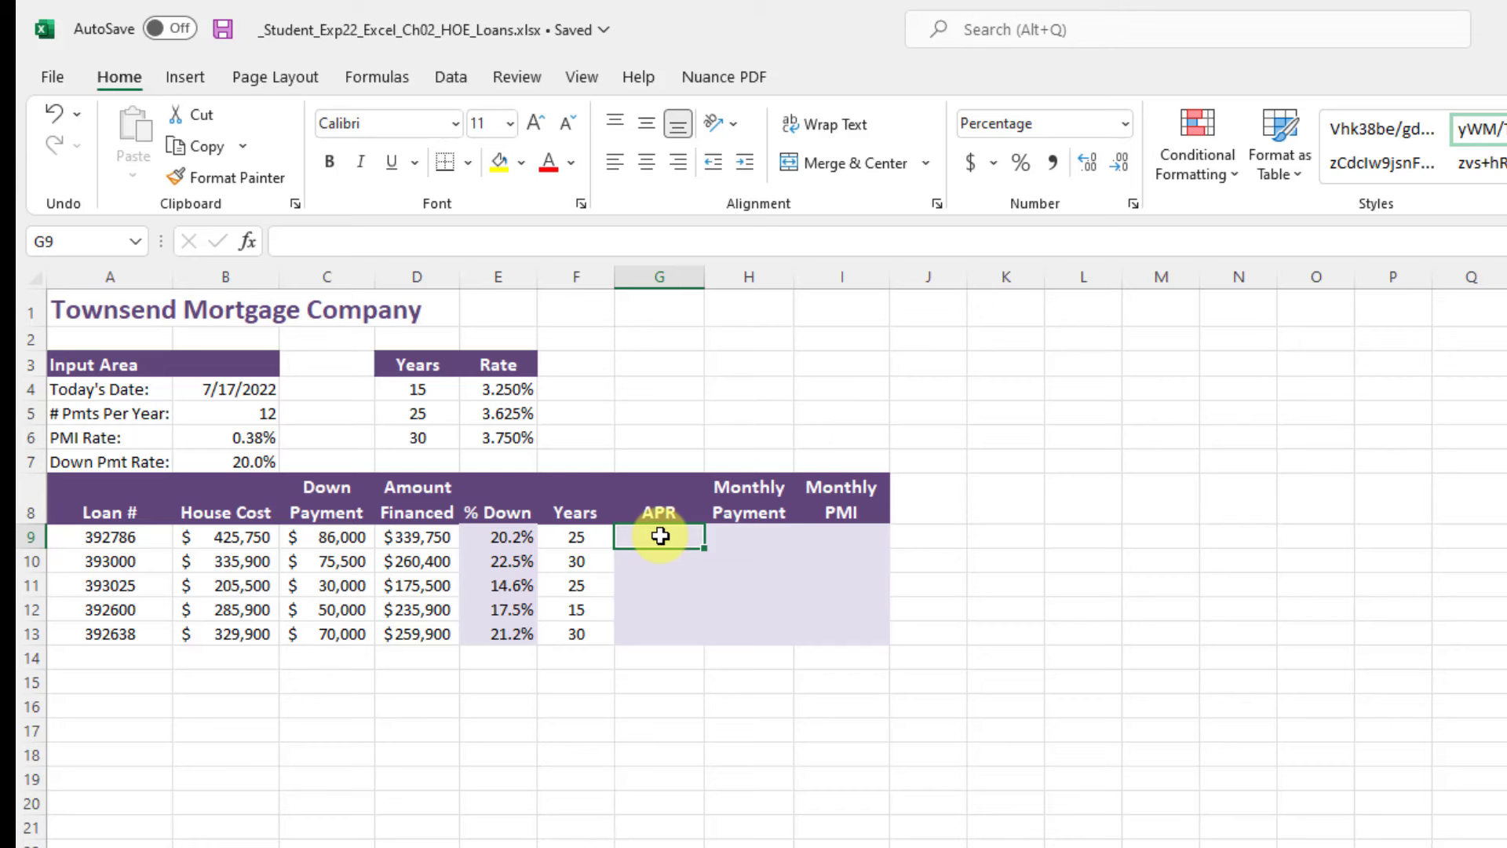
Step: Search Insert Function for xlookup and open the XLOOKUP online help article
{"action": "left_click", "coordinate": [256, 248]}
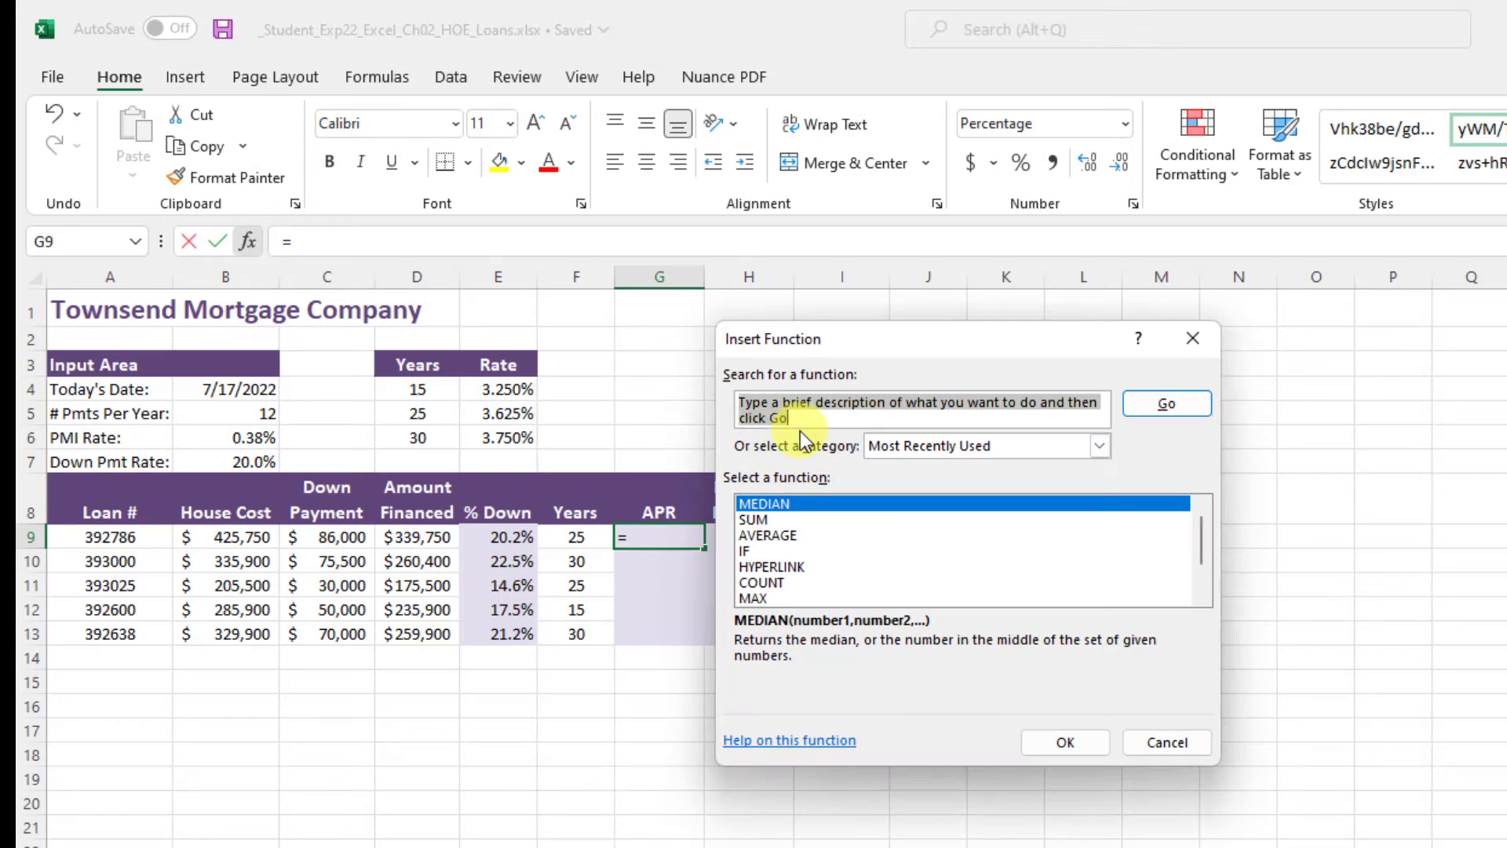
{"action": "type", "text": "xlookup"}
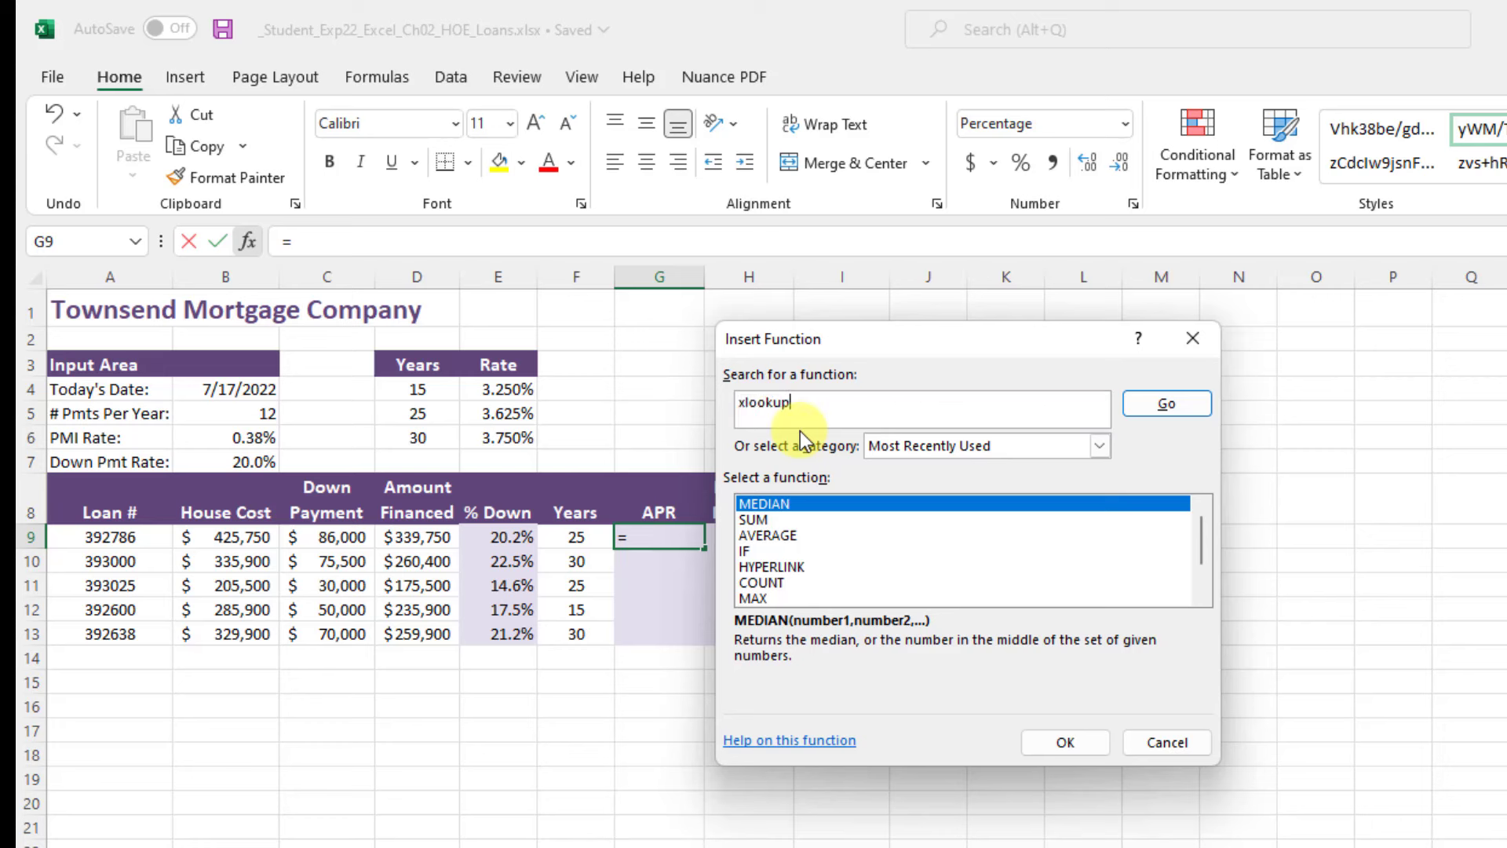
{"action": "left_click", "coordinate": [1177, 405]}
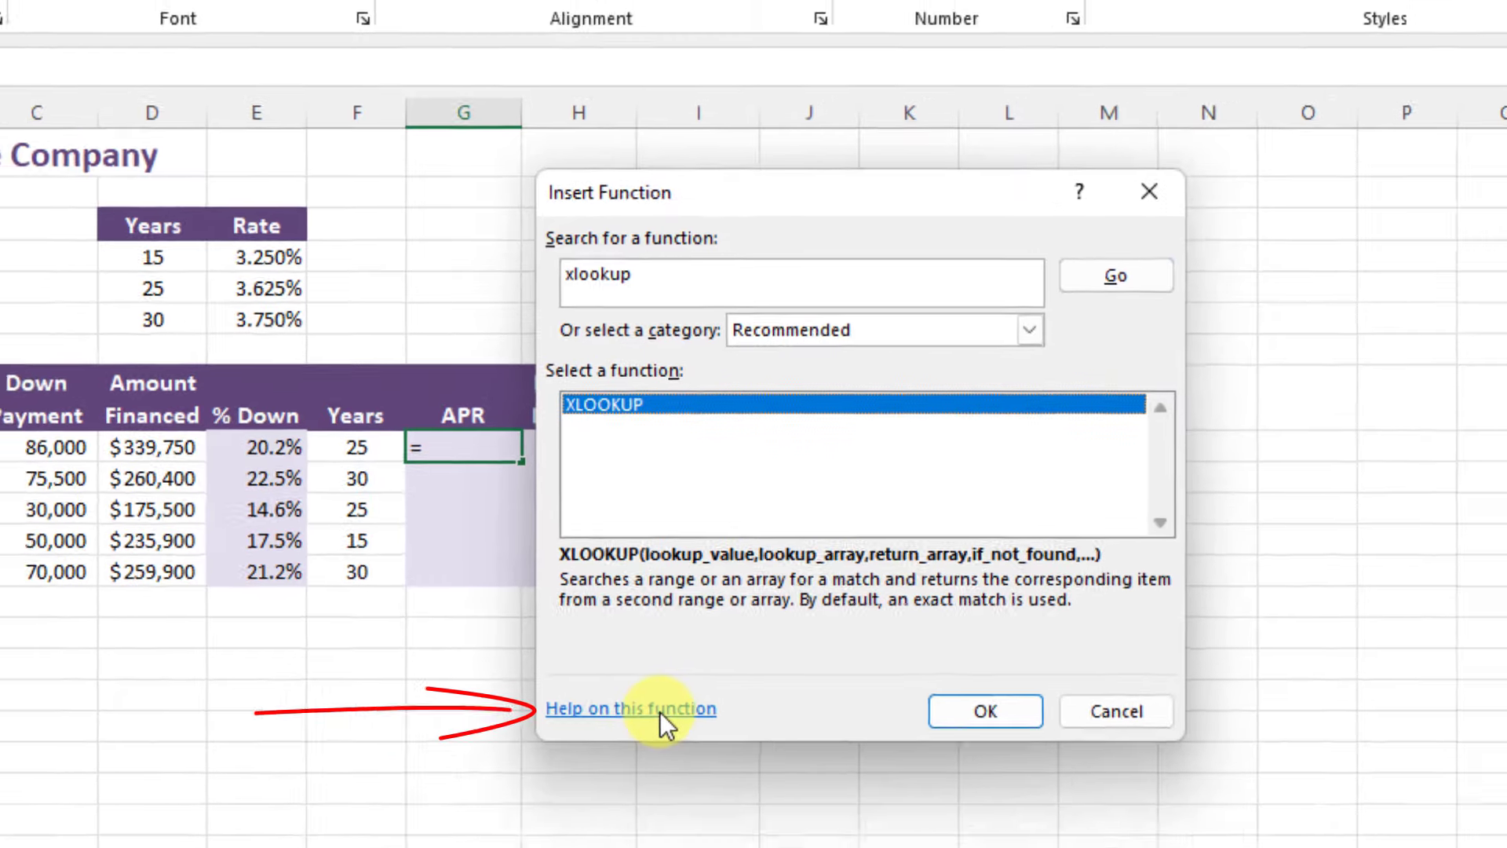
{"action": "left_click", "coordinate": [680, 748]}
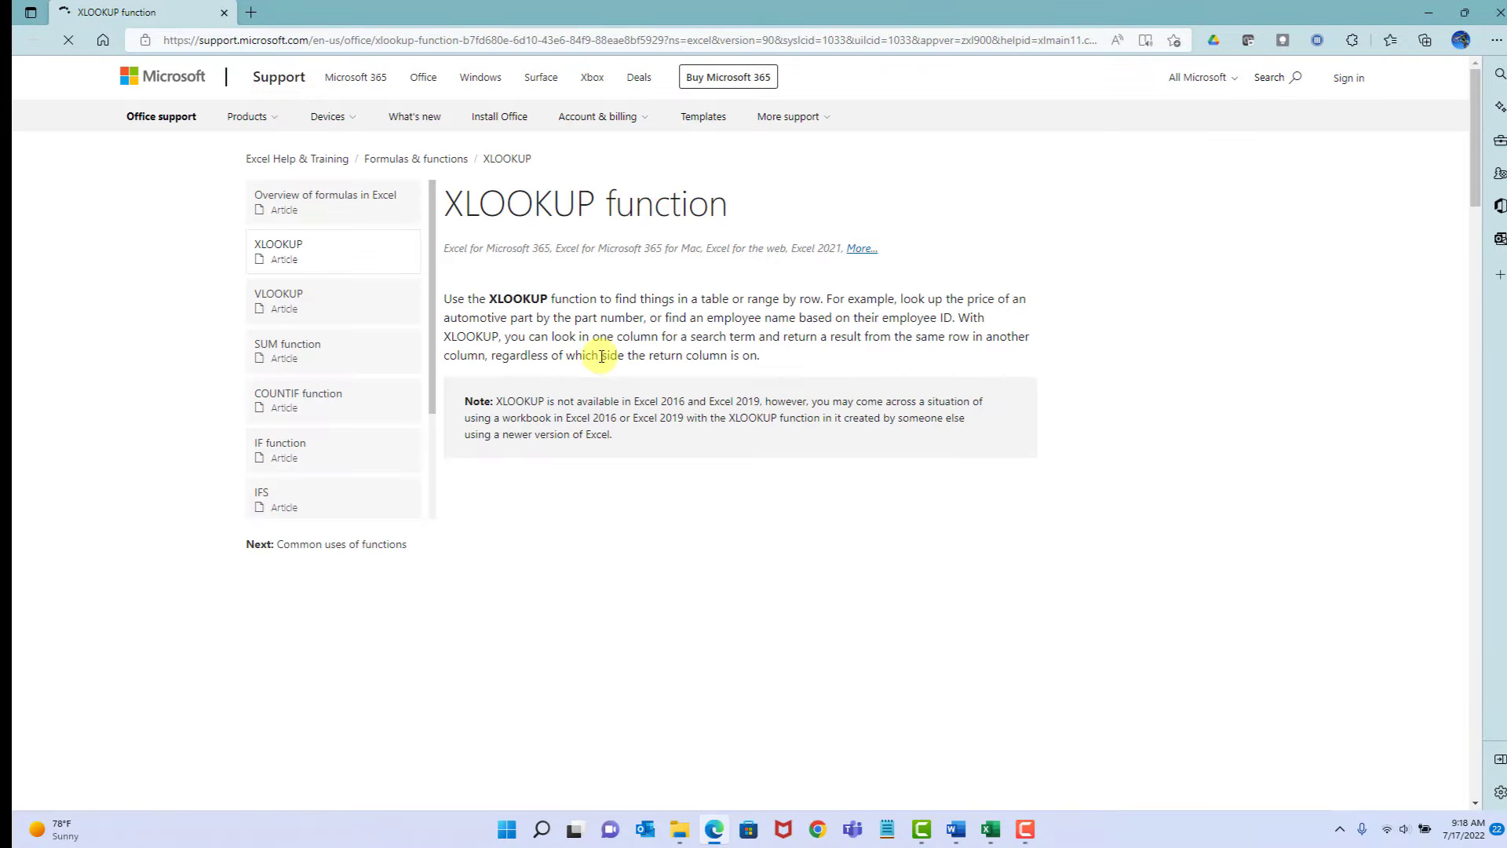
Step: Scroll to the XLOOKUP syntax and argument table, then close Edge to return to Excel
{"action": "scroll", "coordinate": [1054, 566], "scroll_direction": "down", "scroll_amount": 1}
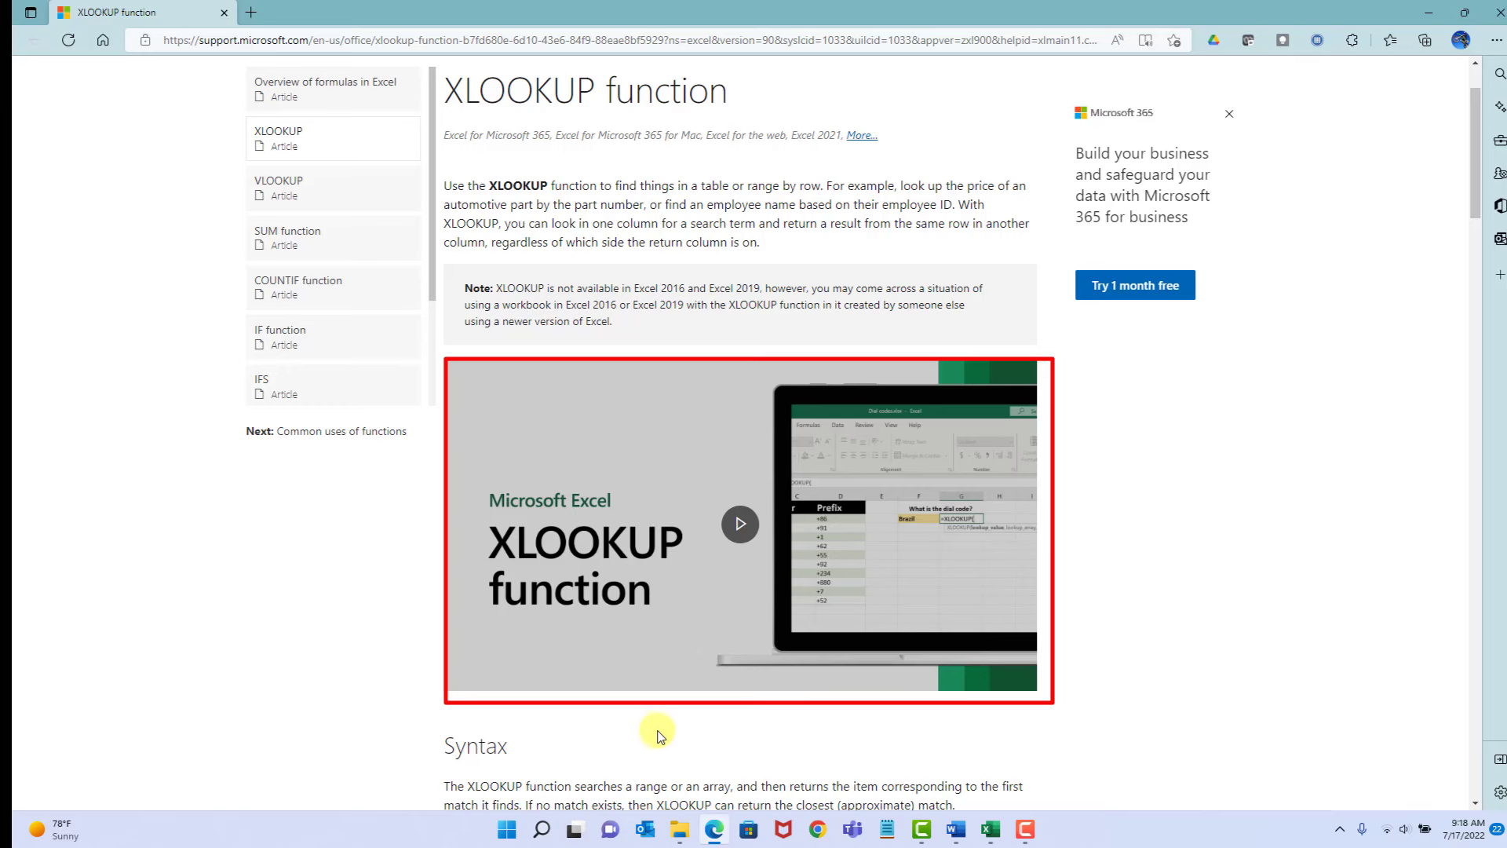
{"action": "scroll", "coordinate": [659, 730], "scroll_direction": "down", "scroll_amount": 3}
{"action": "scroll", "coordinate": [881, 593], "scroll_direction": "down", "scroll_amount": 2}
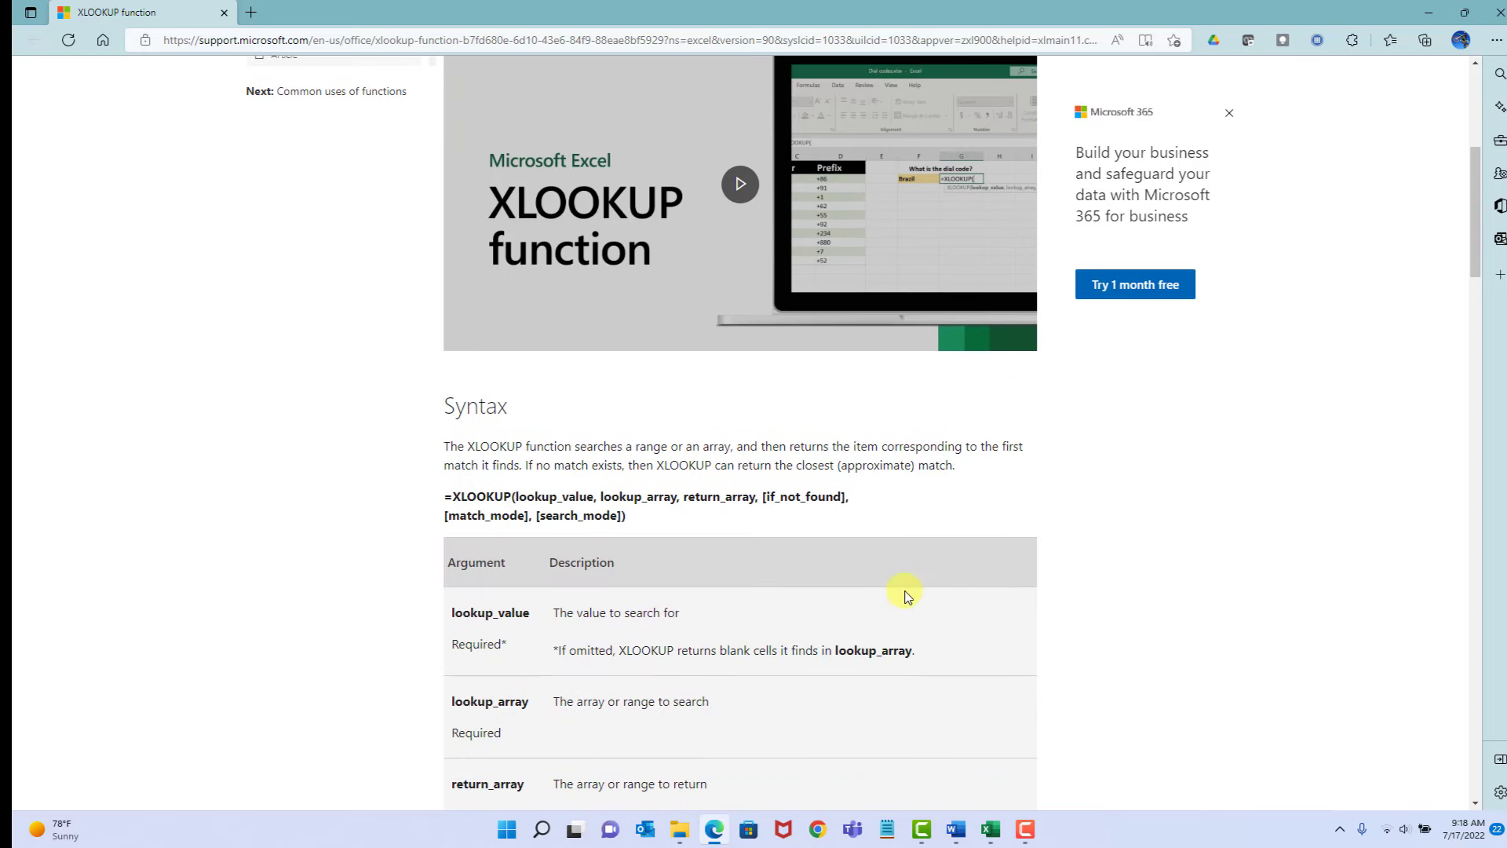
{"action": "scroll", "coordinate": [847, 553], "scroll_direction": "down", "scroll_amount": 3}
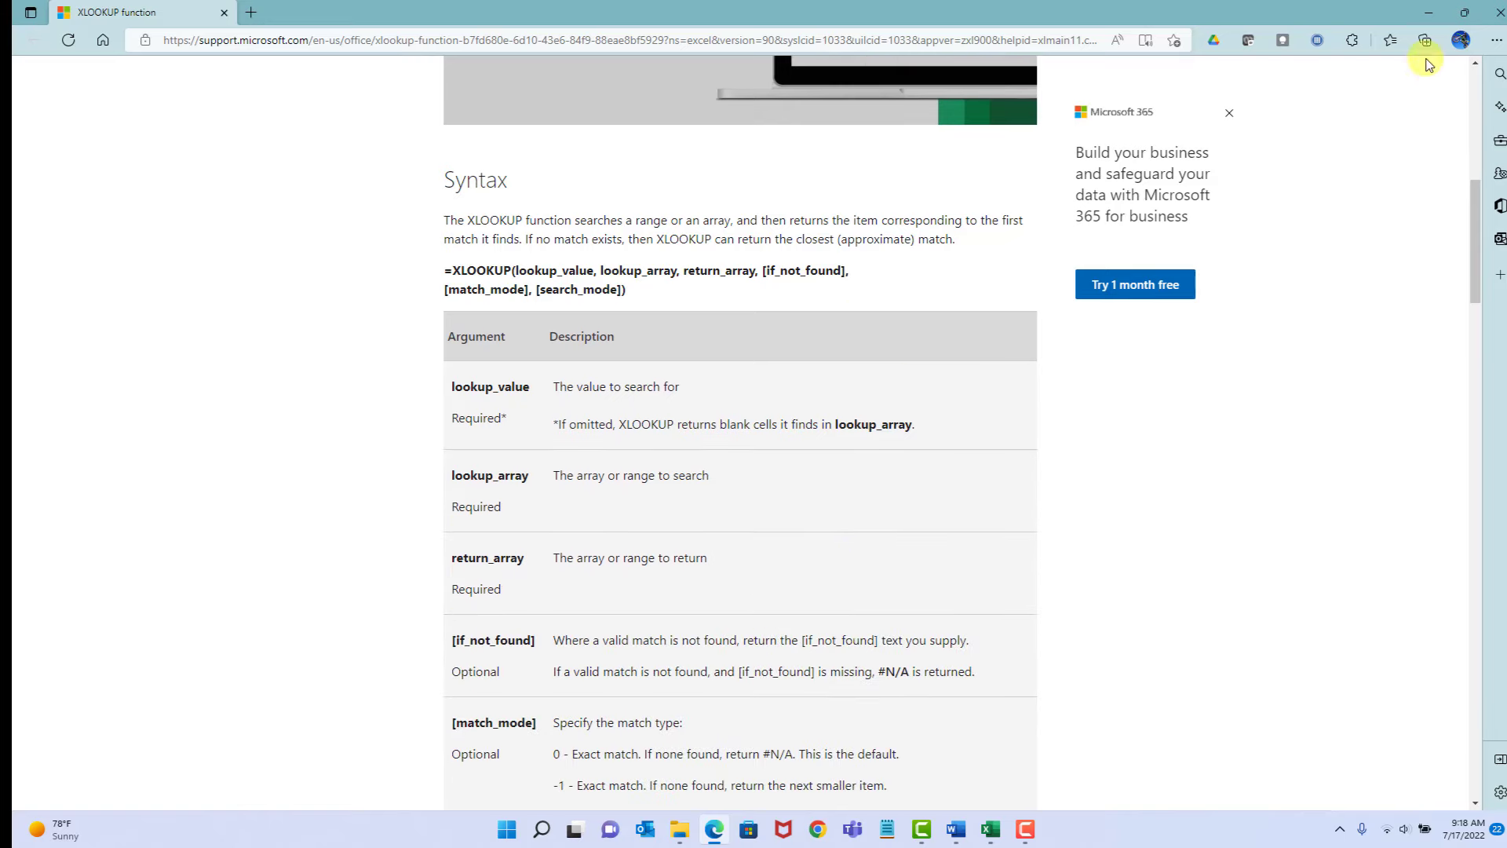
{"action": "left_click", "coordinate": [1499, 12]}
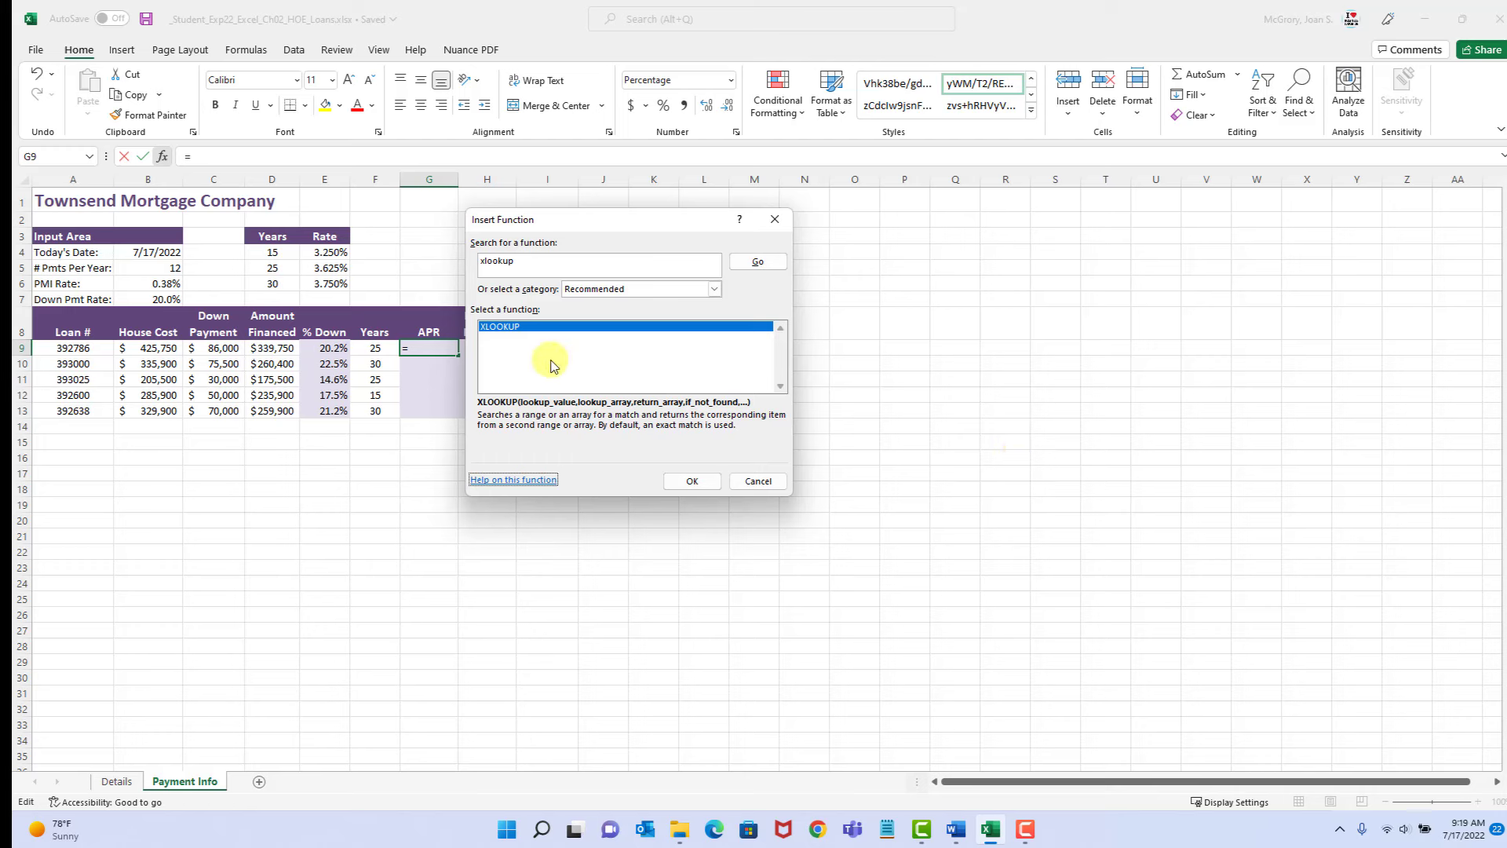
Step: Start =XLOOKUP() in G9, move its arguments dialog aside, and read each argument's description
{"action": "left_click", "coordinate": [694, 481]}
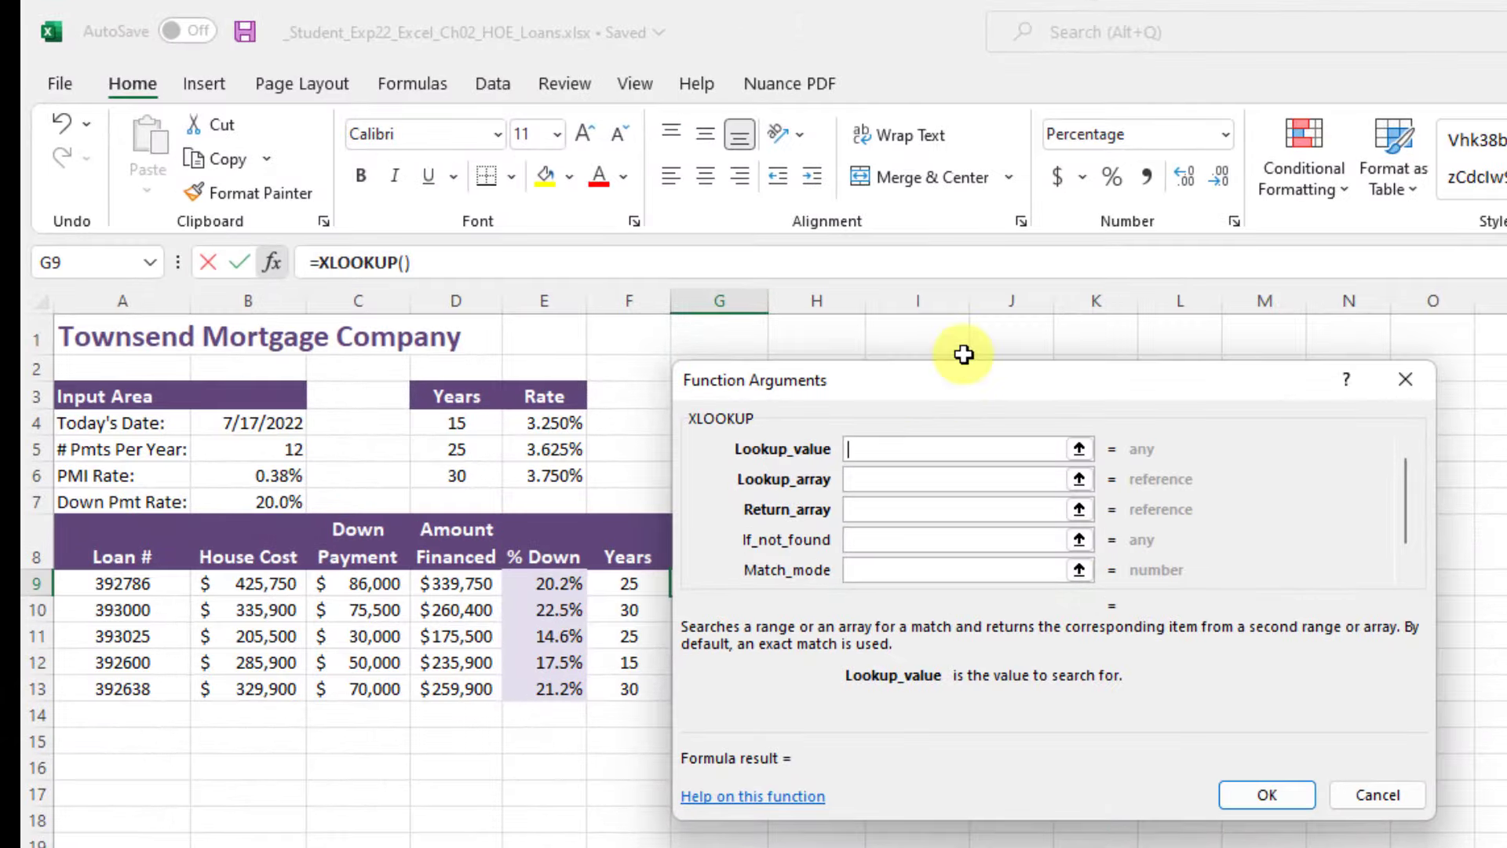
{"action": "left_click_drag", "start_coordinate": [963, 385], "coordinate": [1329, 393]}
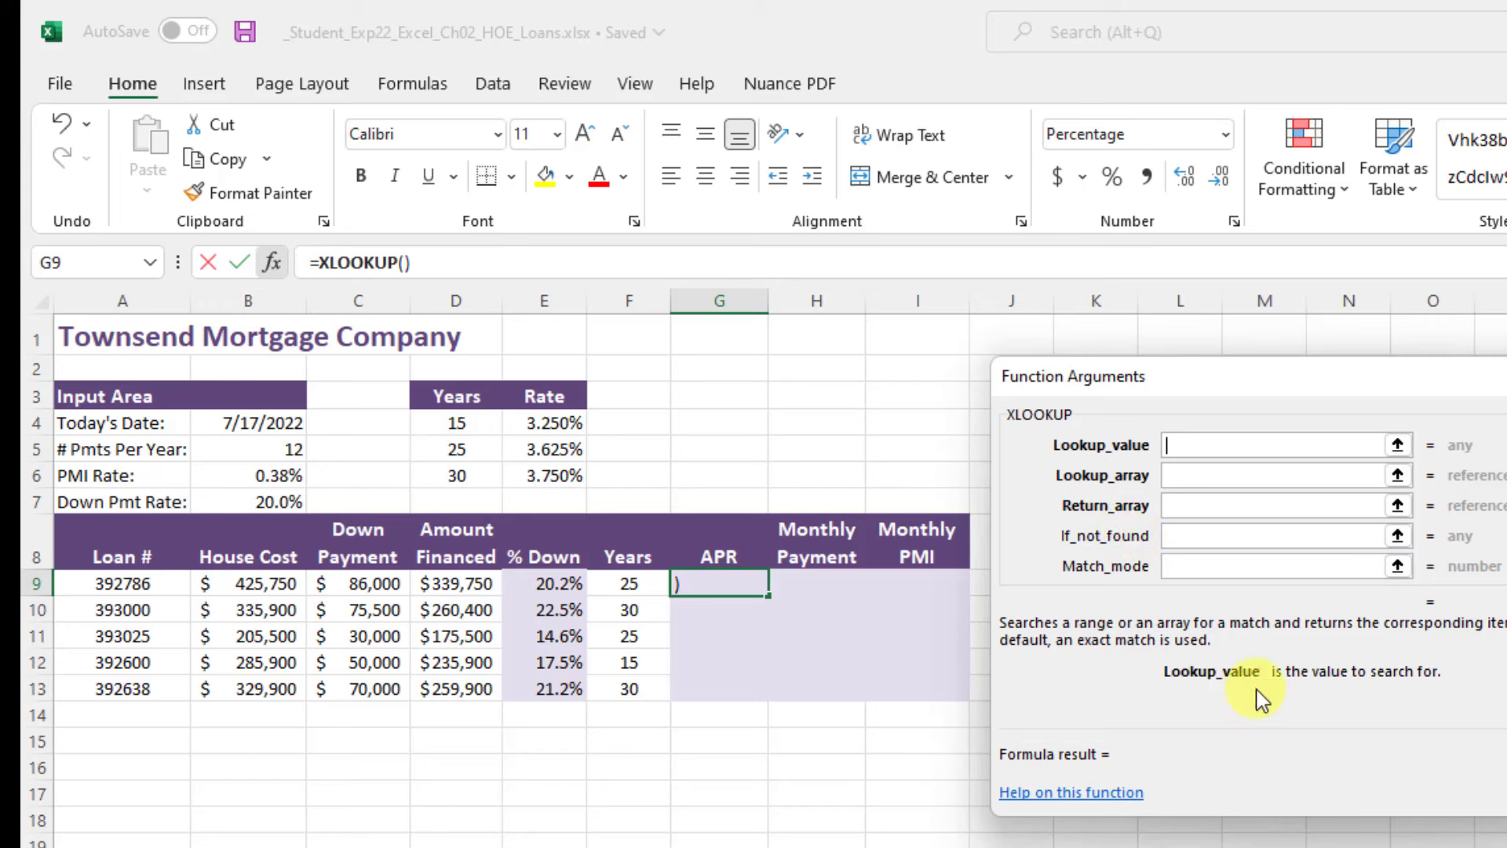
{"action": "left_click", "coordinate": [1205, 477]}
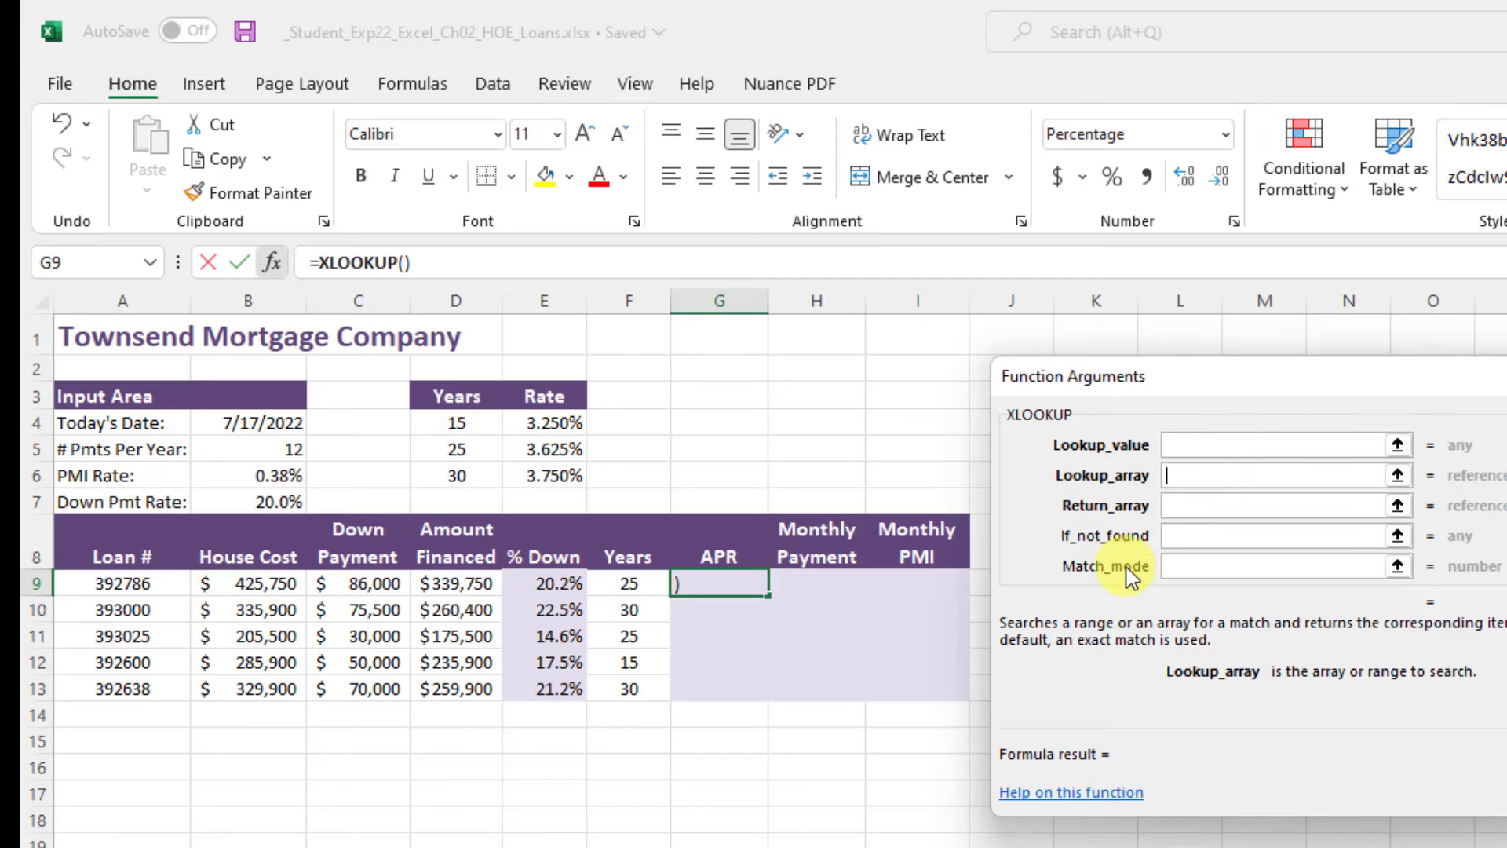
{"action": "left_click", "coordinate": [1197, 506]}
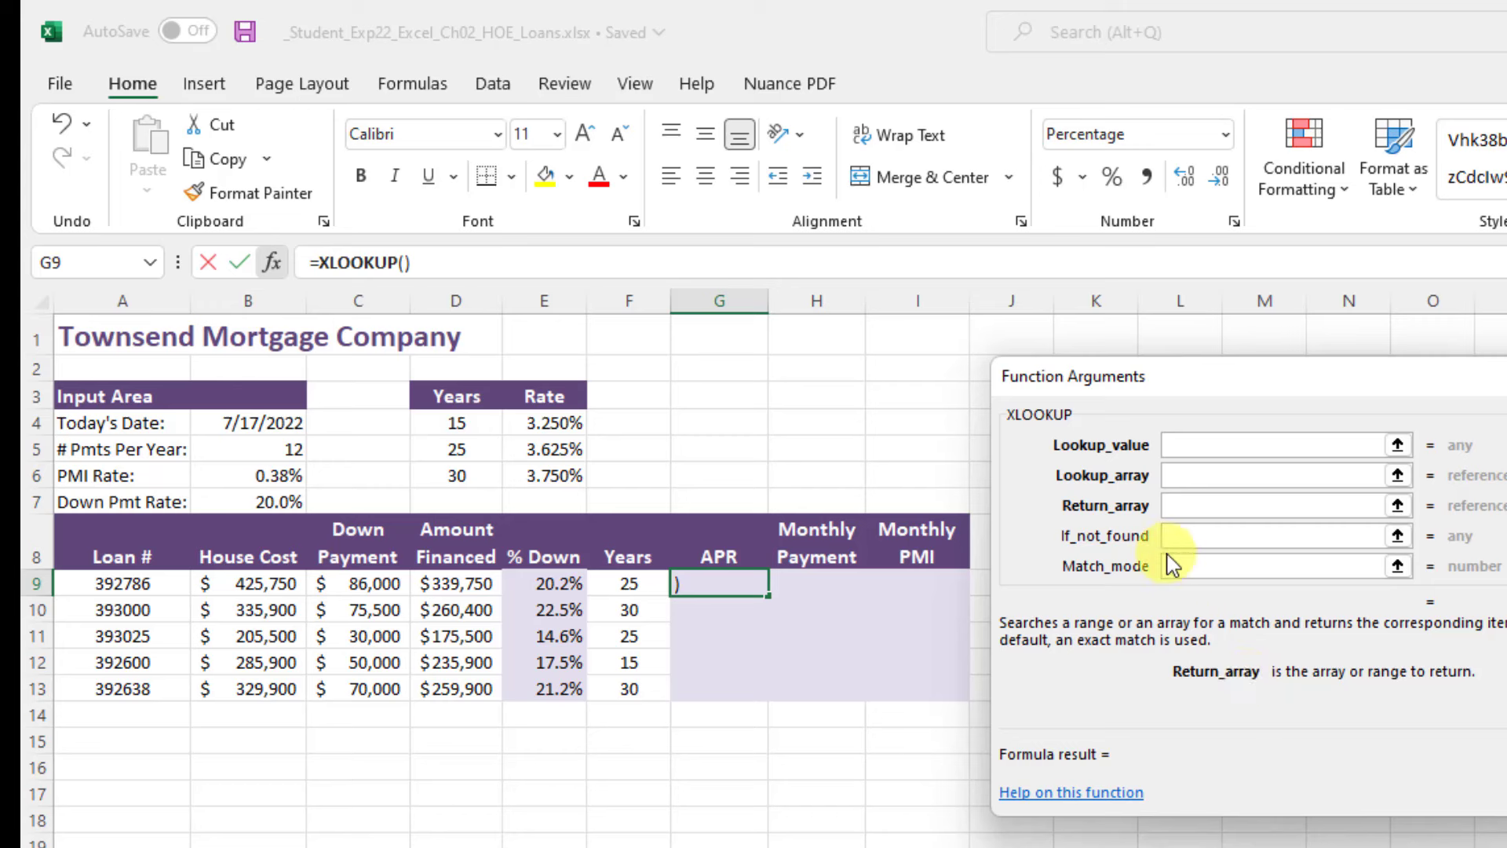
{"action": "left_click", "coordinate": [1195, 532]}
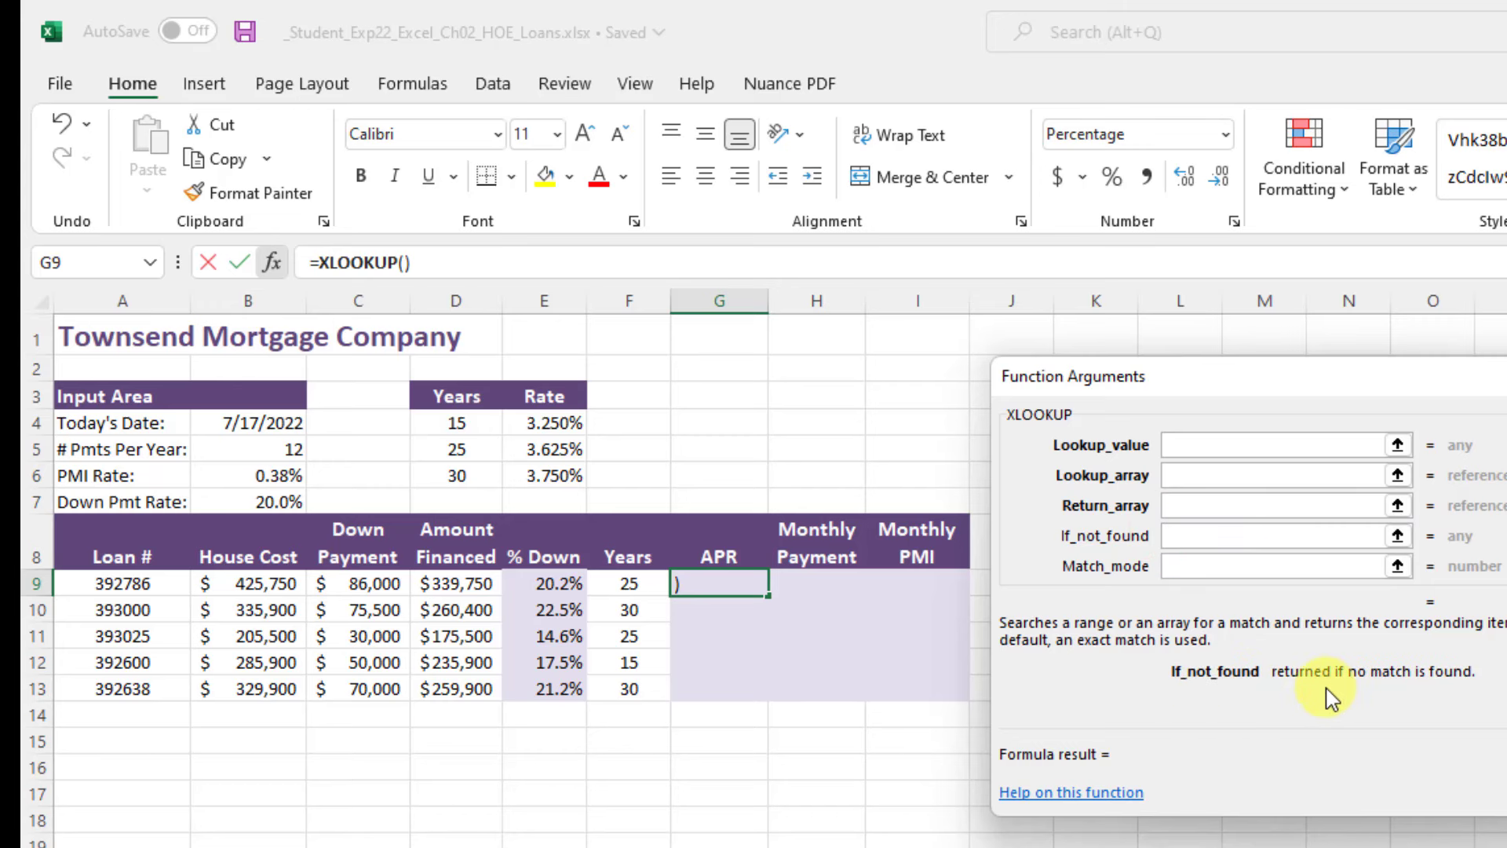
{"action": "left_click", "coordinate": [1186, 449]}
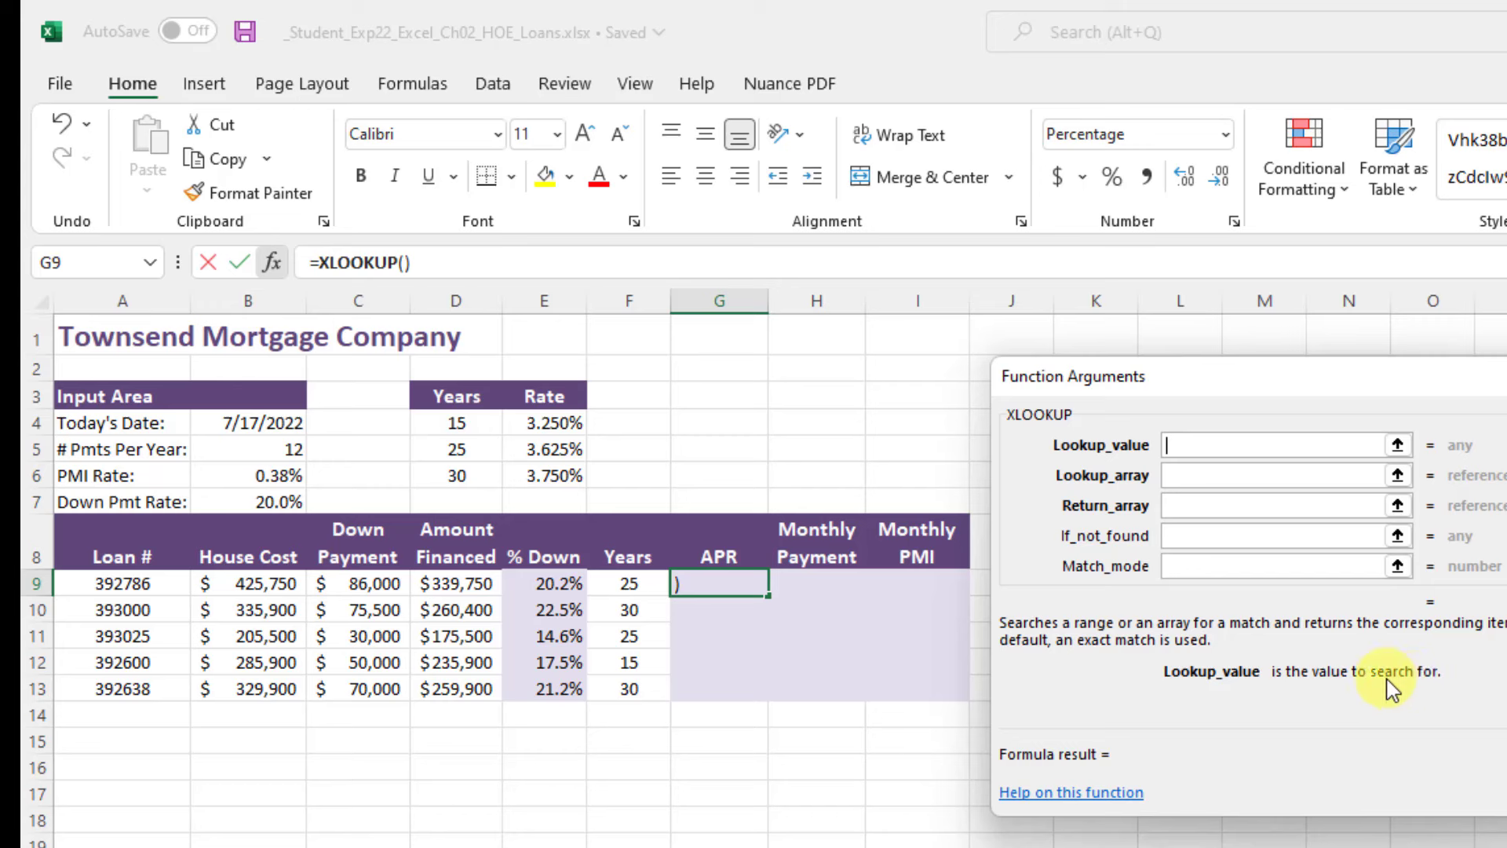
Step: Set XLOOKUP to look up F9 in D4:D6 and return the rate from E4:E6, previewing 3.625%
{"action": "left_click", "coordinate": [628, 583]}
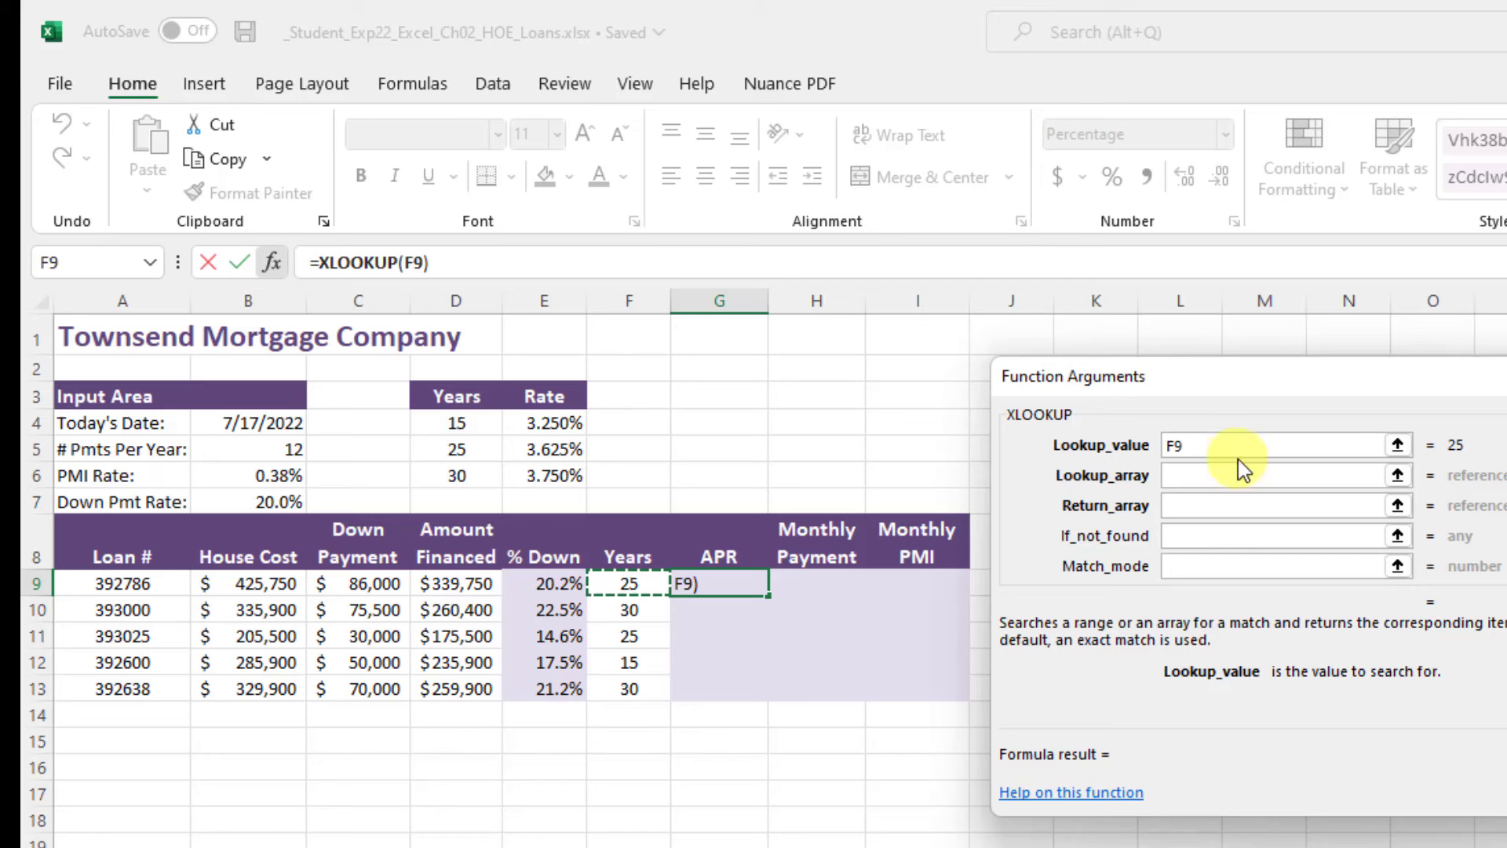
{"action": "left_click", "coordinate": [1213, 480]}
{"action": "left_click", "coordinate": [1211, 476]}
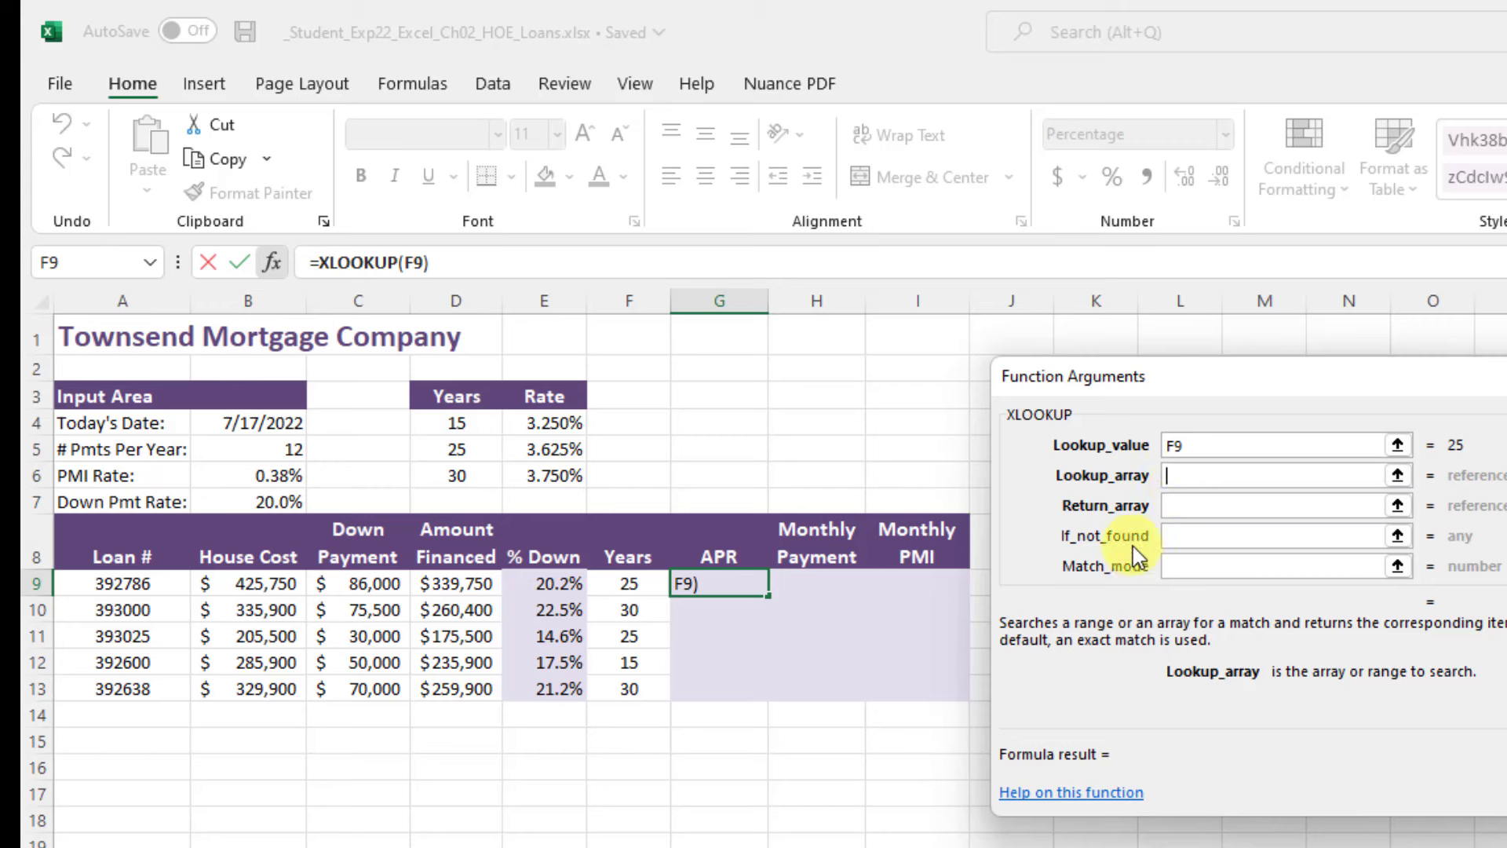
{"action": "left_click", "coordinate": [1199, 475]}
{"action": "left_click_drag", "start_coordinate": [456, 424], "coordinate": [459, 474]}
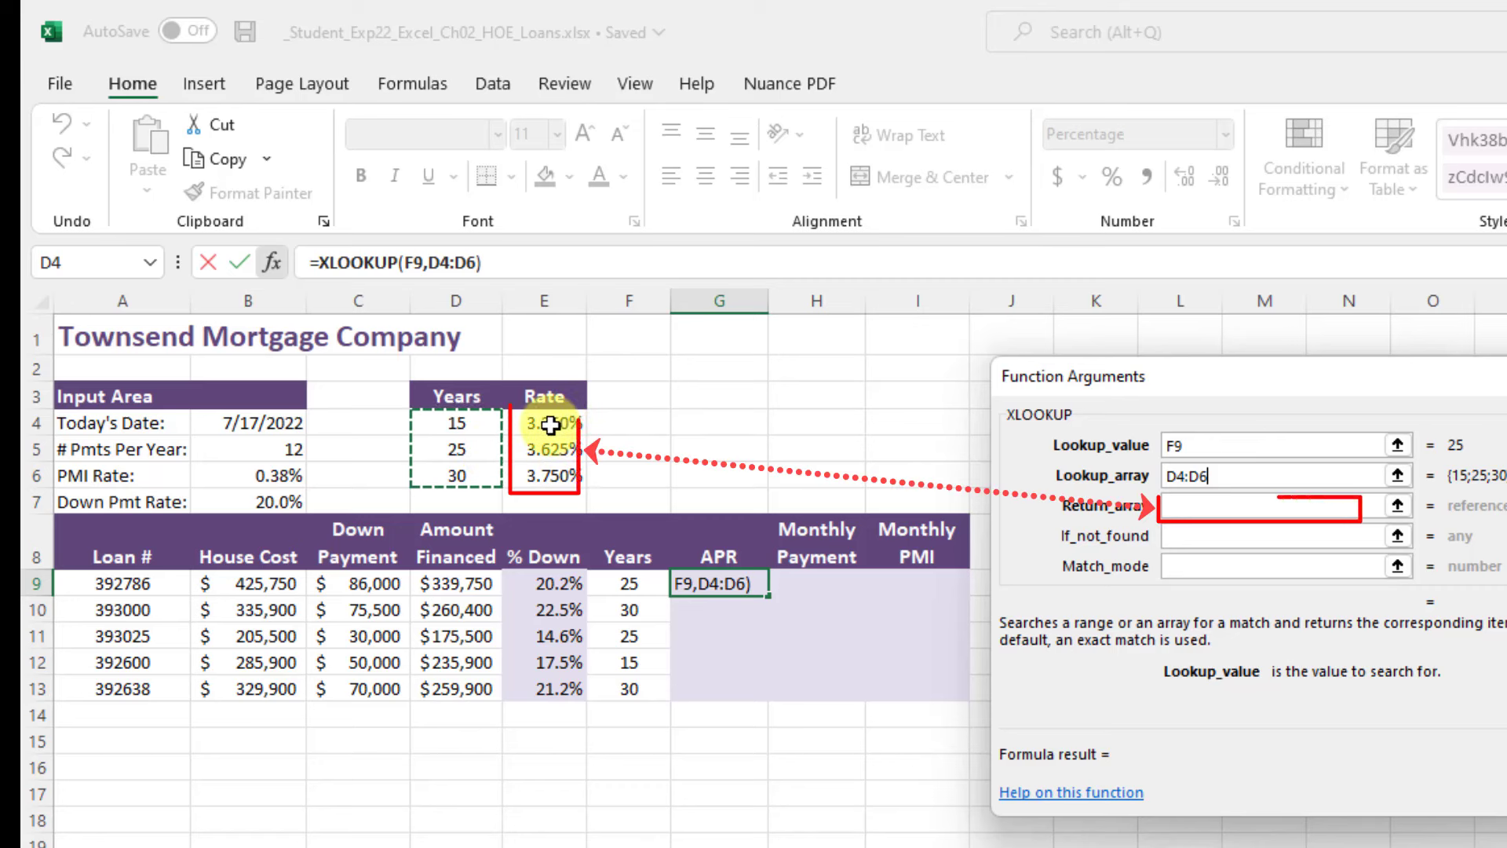
{"action": "left_click", "coordinate": [1221, 508]}
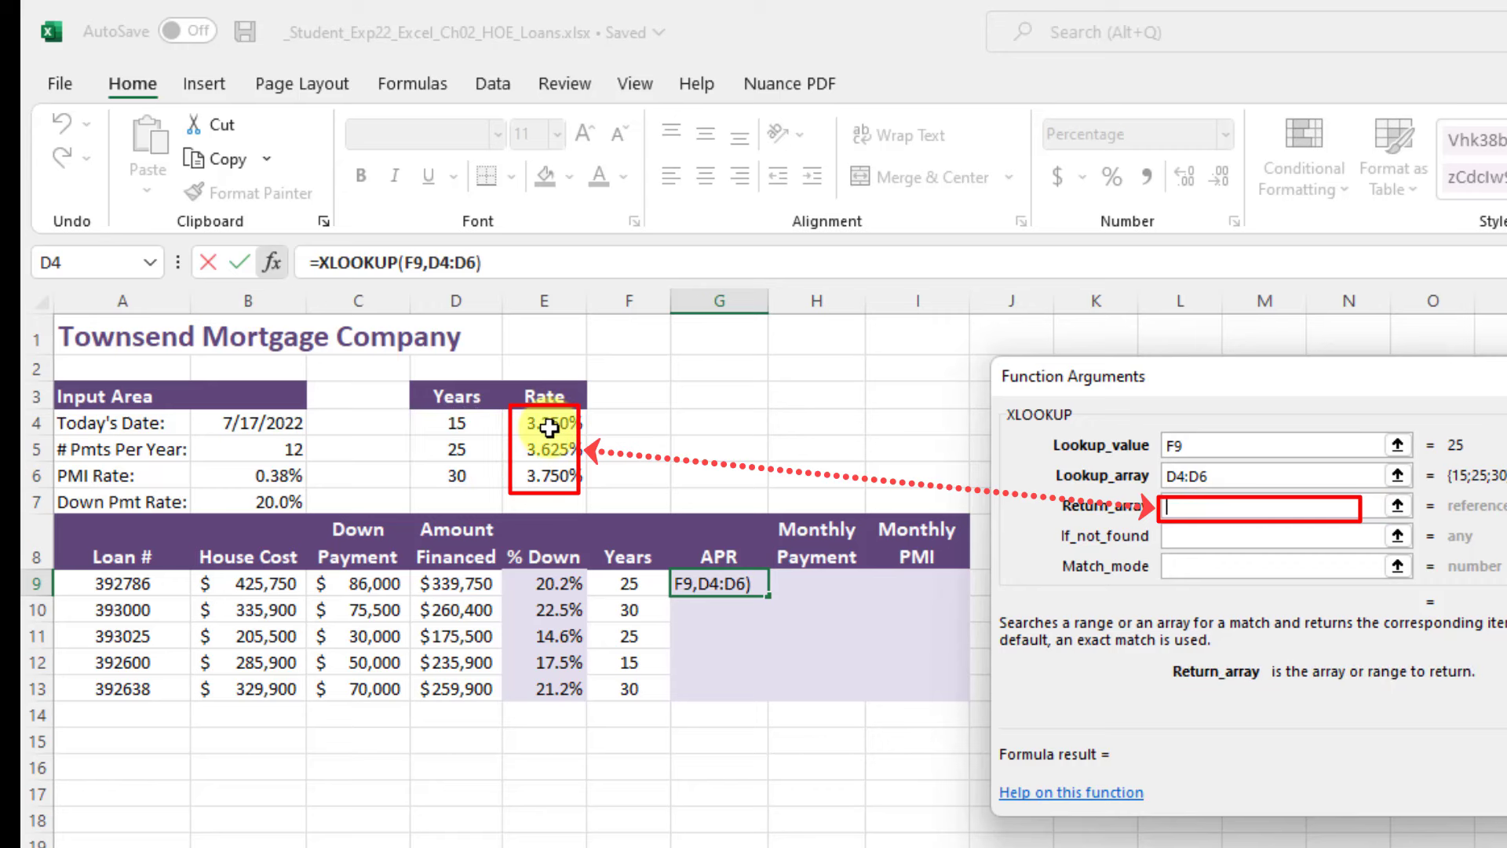
{"action": "left_click_drag", "start_coordinate": [548, 417], "coordinate": [544, 475]}
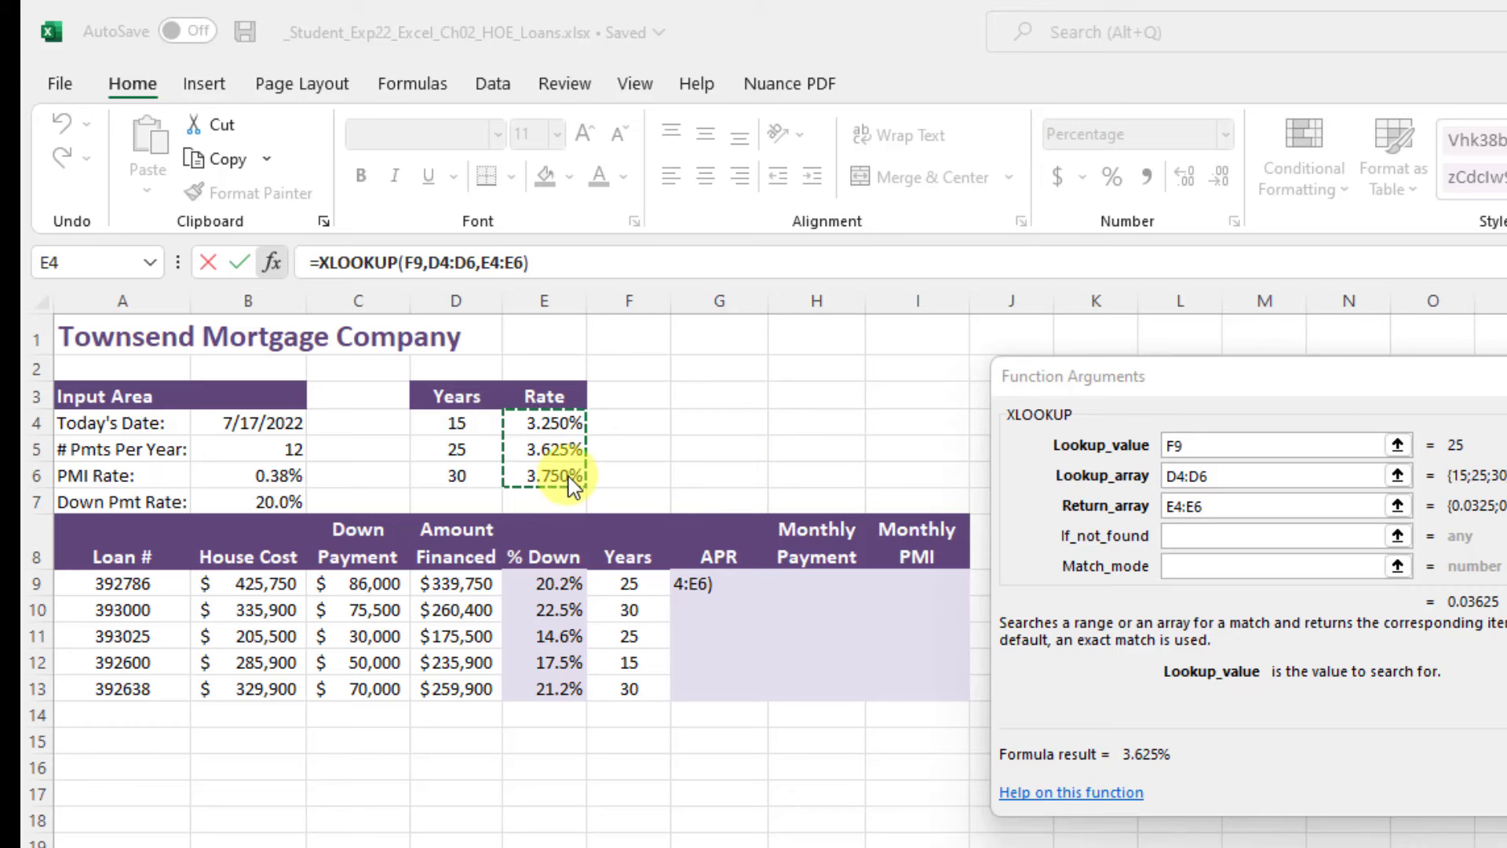
{"action": "left_click", "coordinate": [1251, 474]}
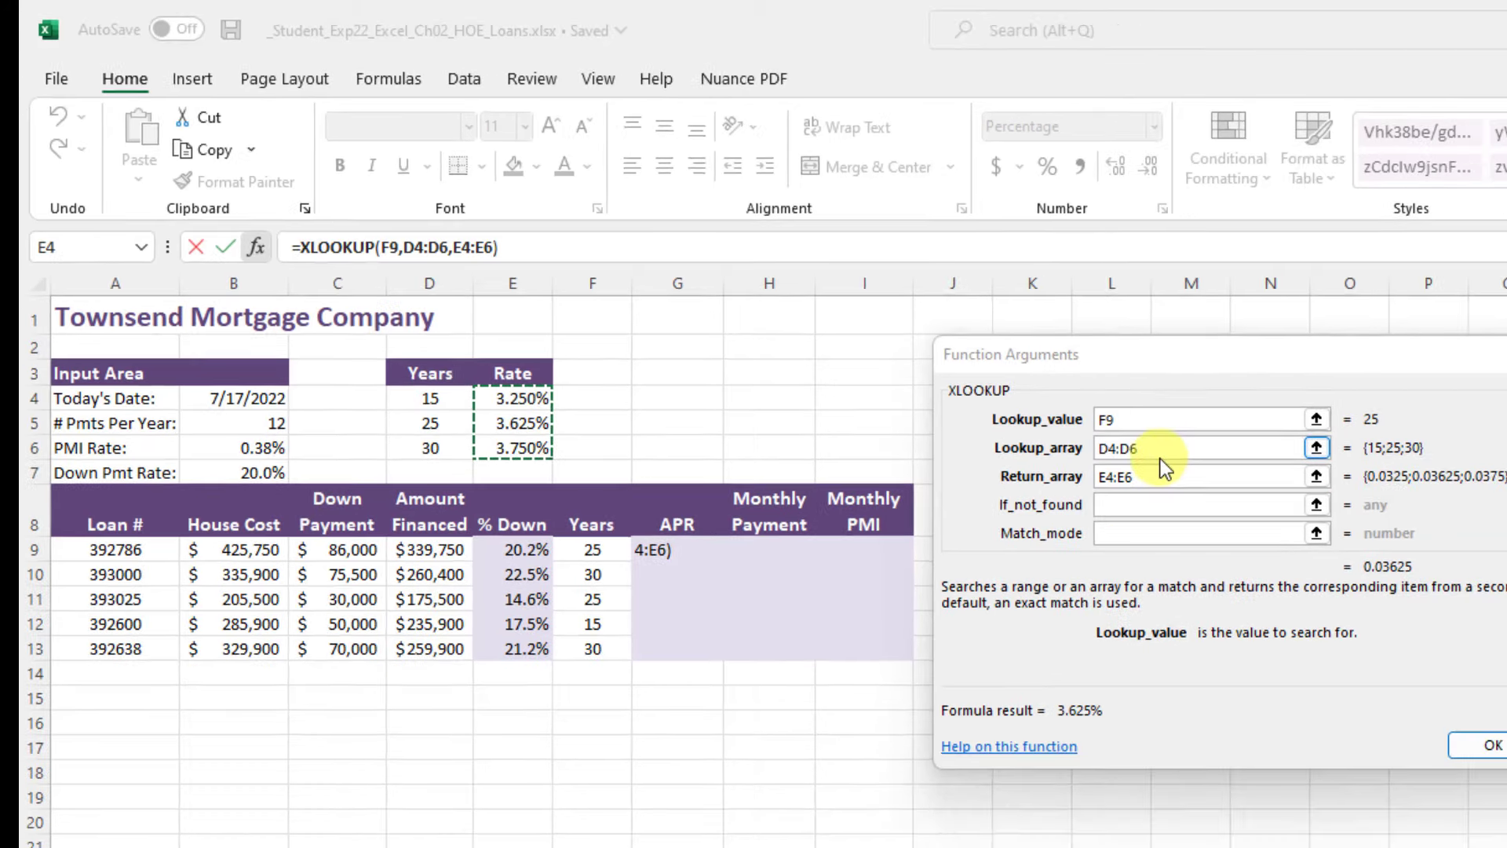
Step: Make the XLOOKUP lookup range absolute as $D$4:$D$6
{"action": "left_click", "coordinate": [1181, 507]}
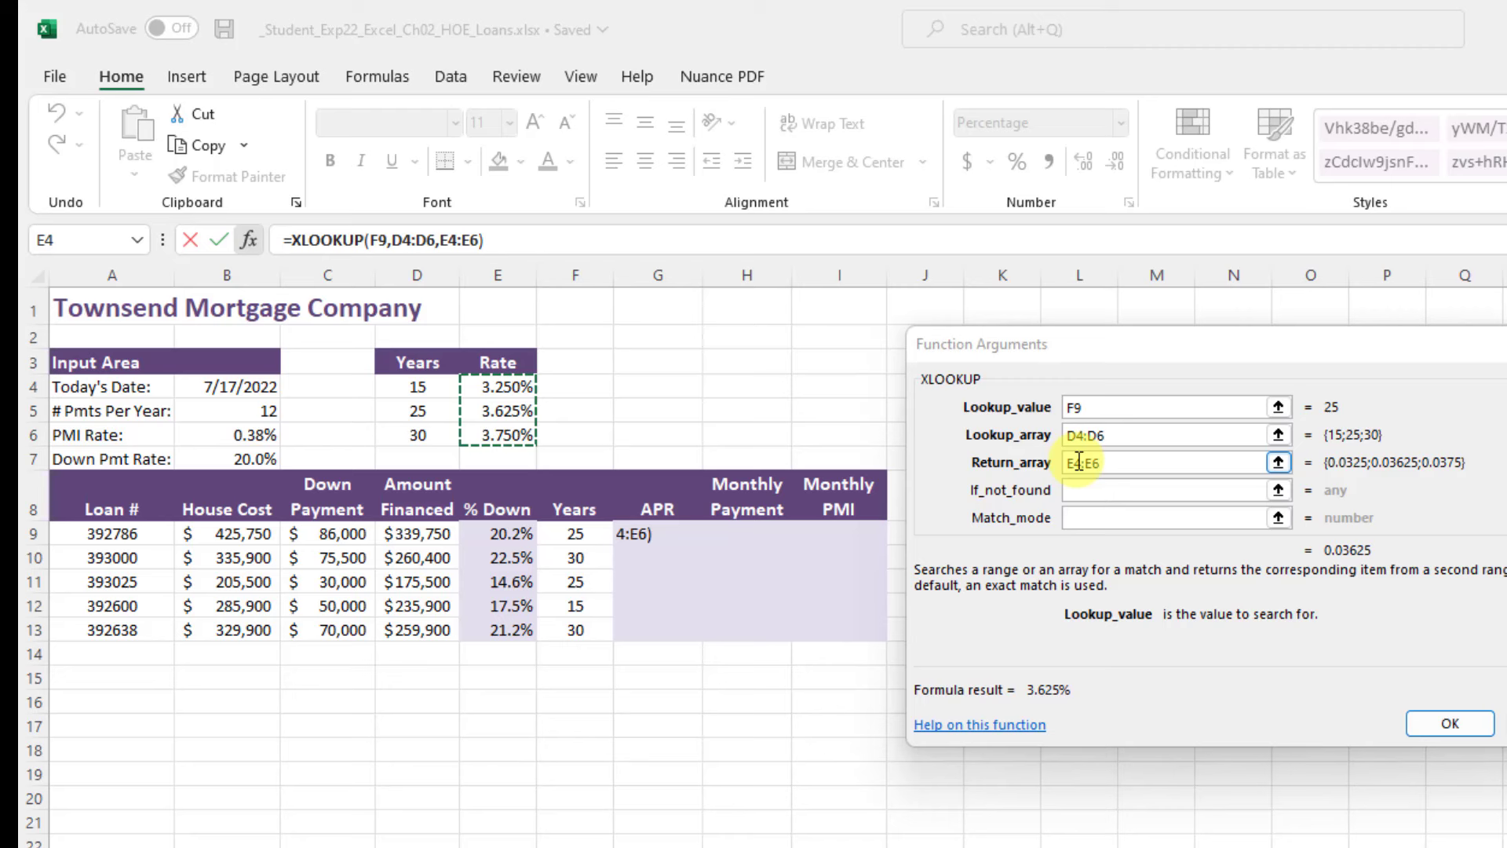
{"action": "left_click", "coordinate": [1107, 409]}
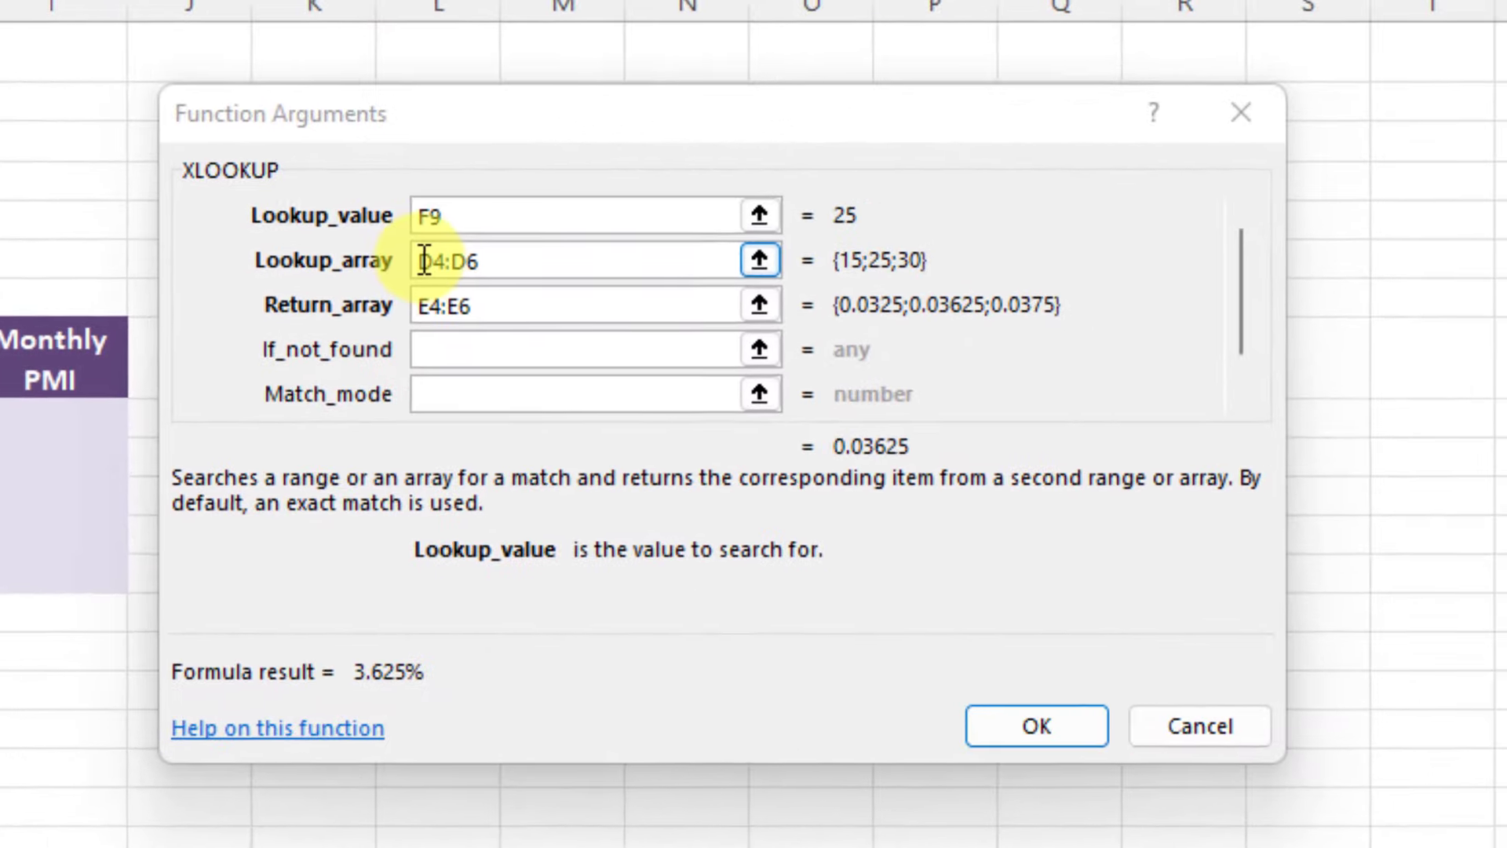
{"action": "left_click", "coordinate": [1069, 435]}
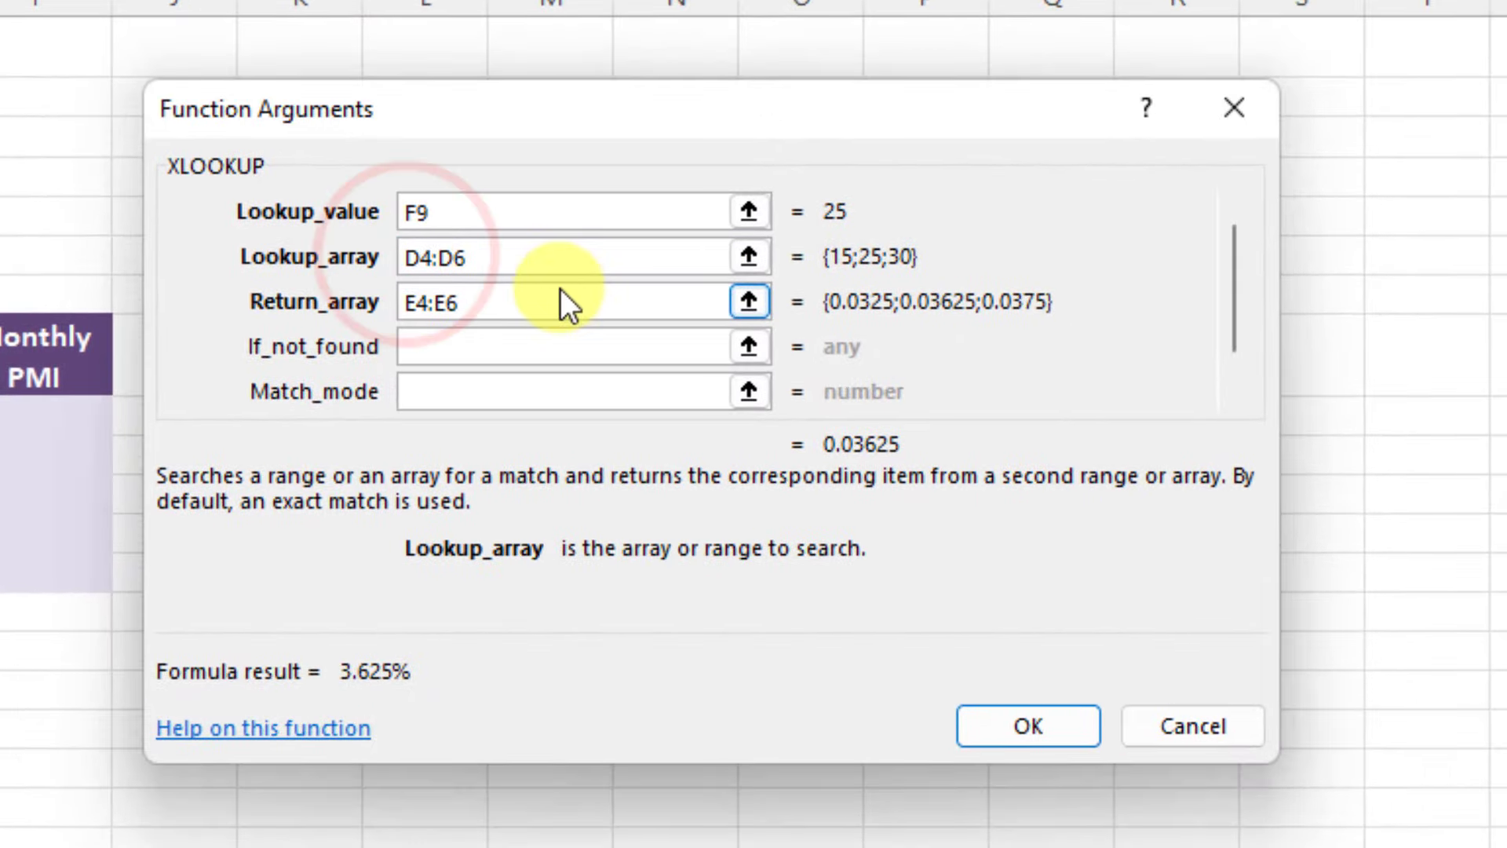
{"action": "left_click", "coordinate": [405, 258]}
{"action": "type", "text": "$"}
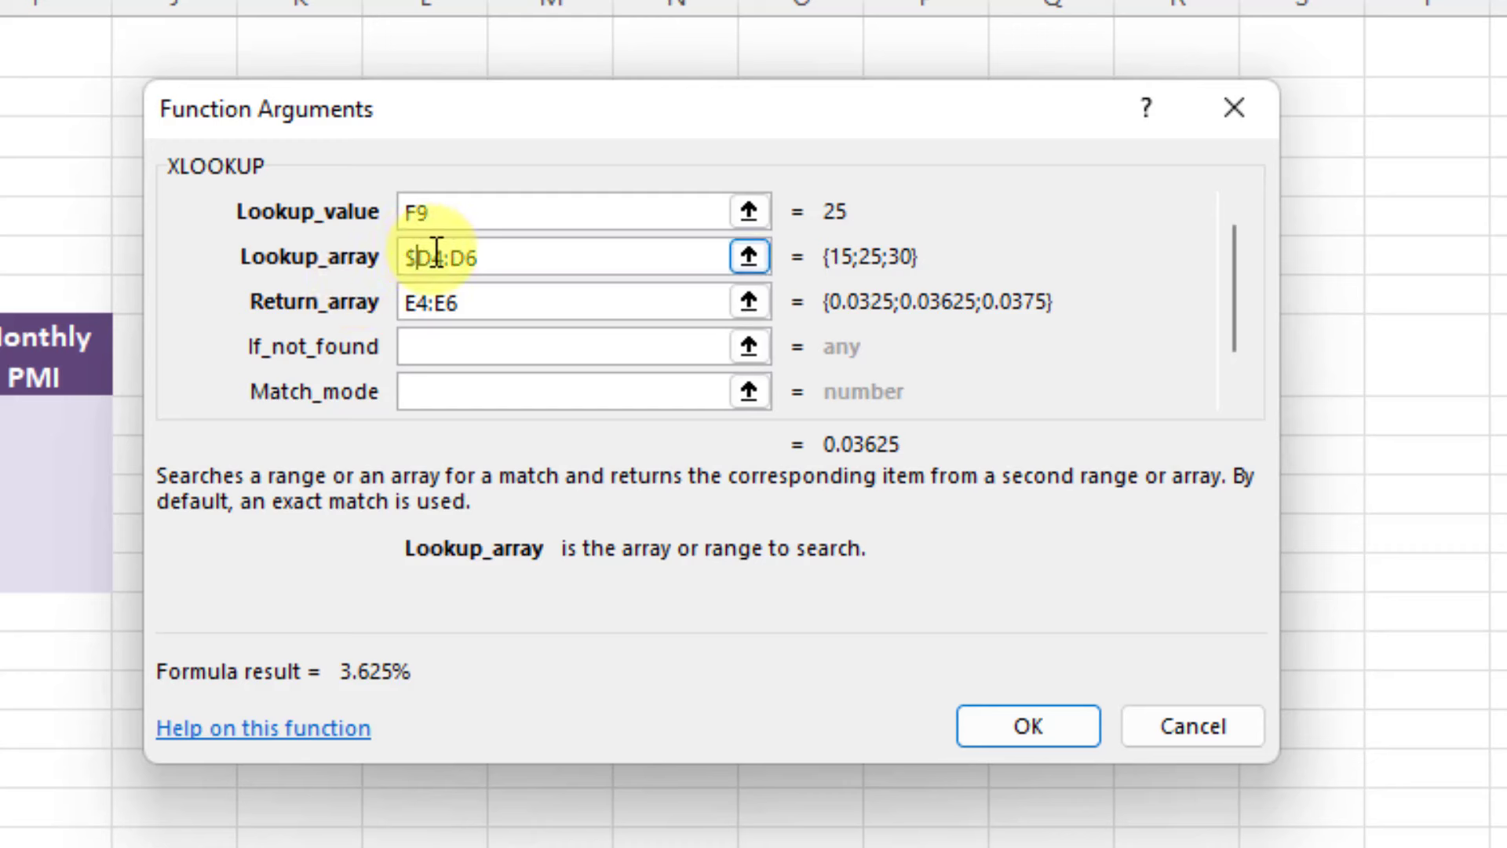
{"action": "left_click", "coordinate": [430, 258]}
{"action": "type", "text": "$"}
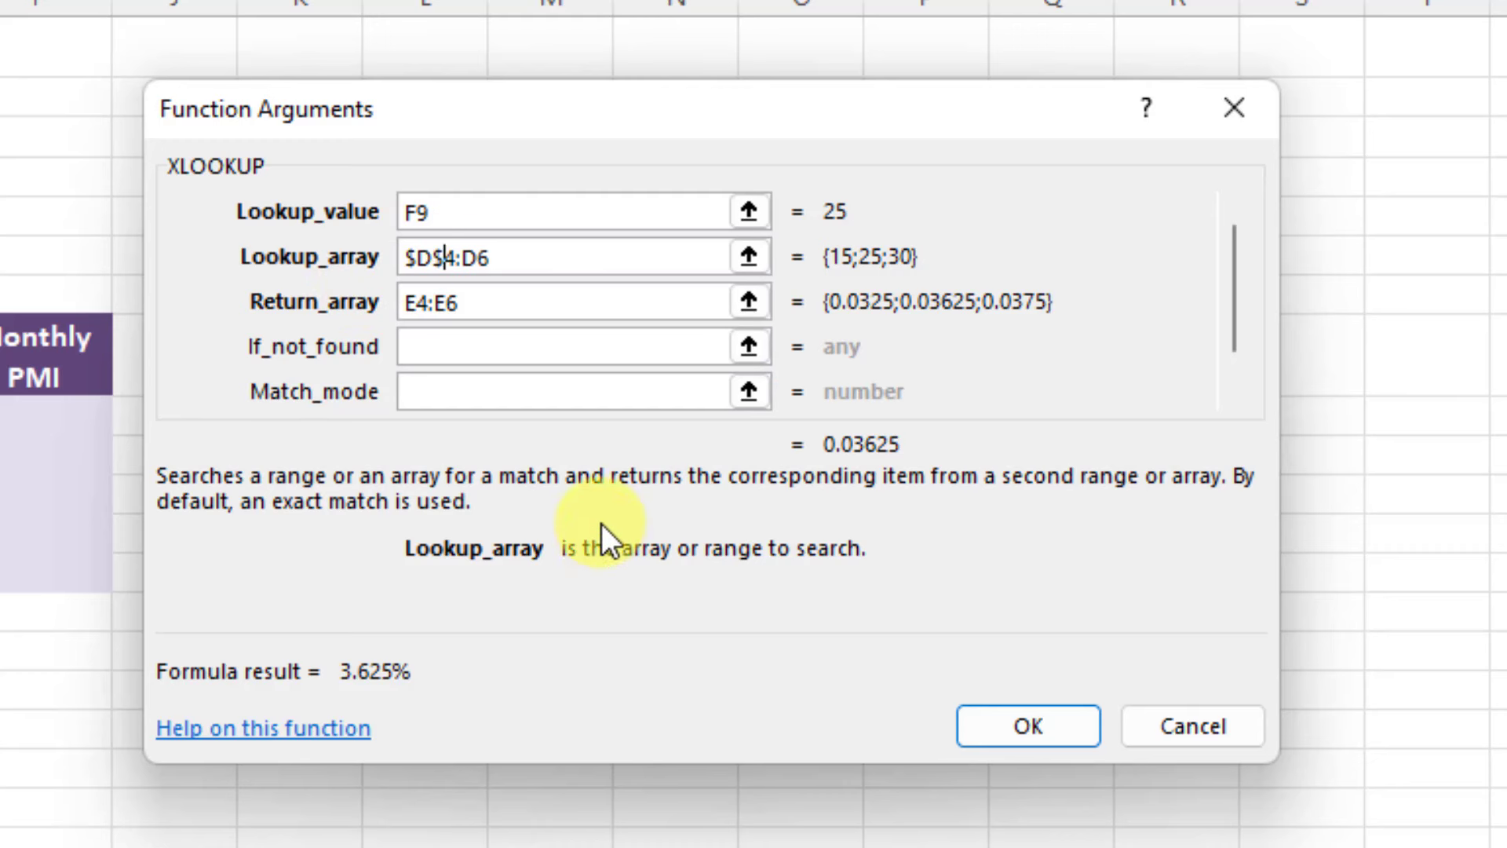
{"action": "left_click", "coordinate": [458, 257]}
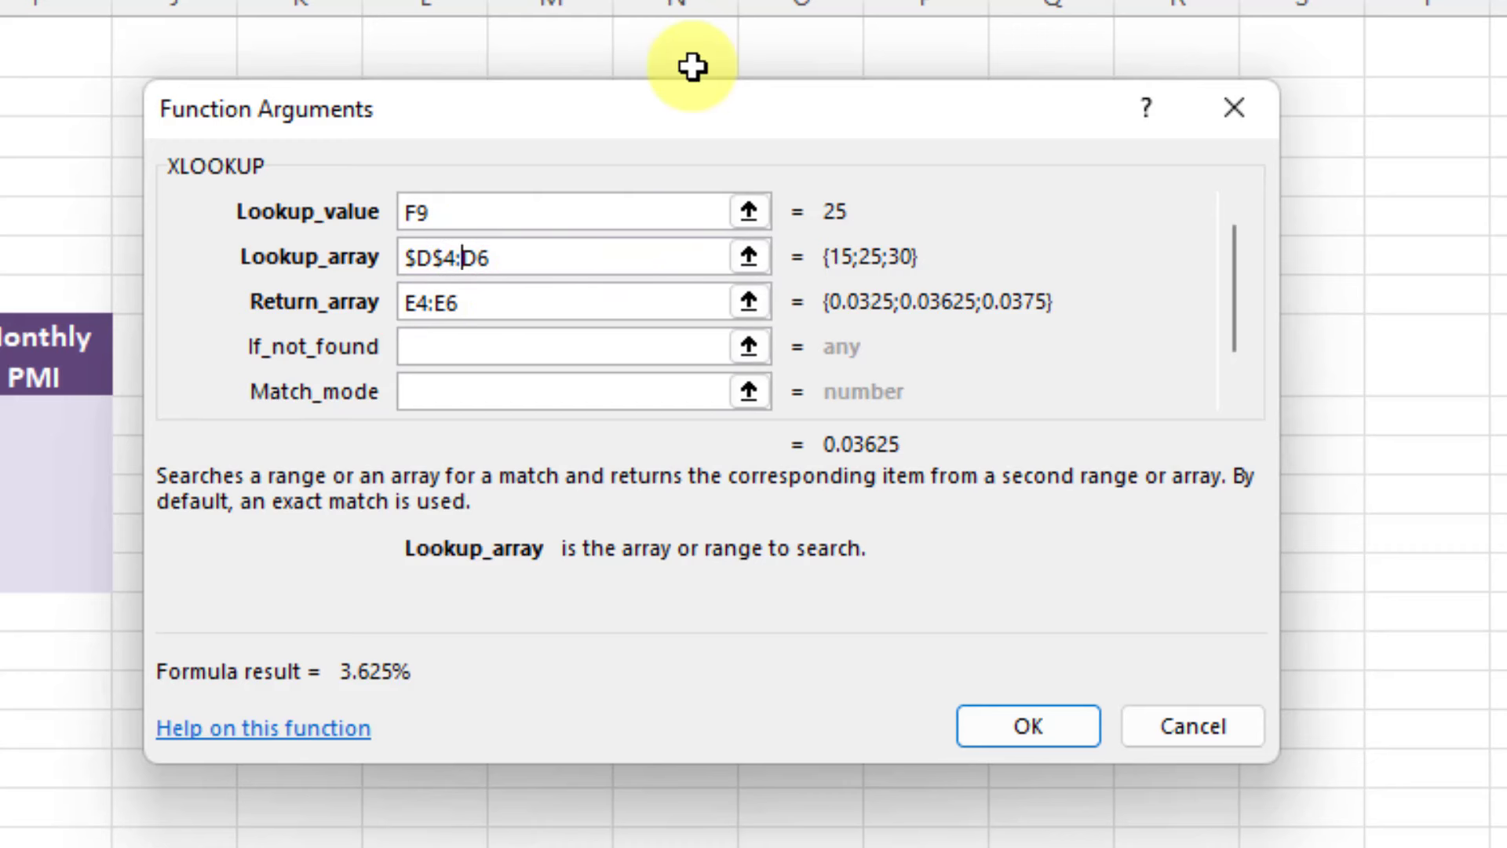
{"action": "type", "text": "4"}
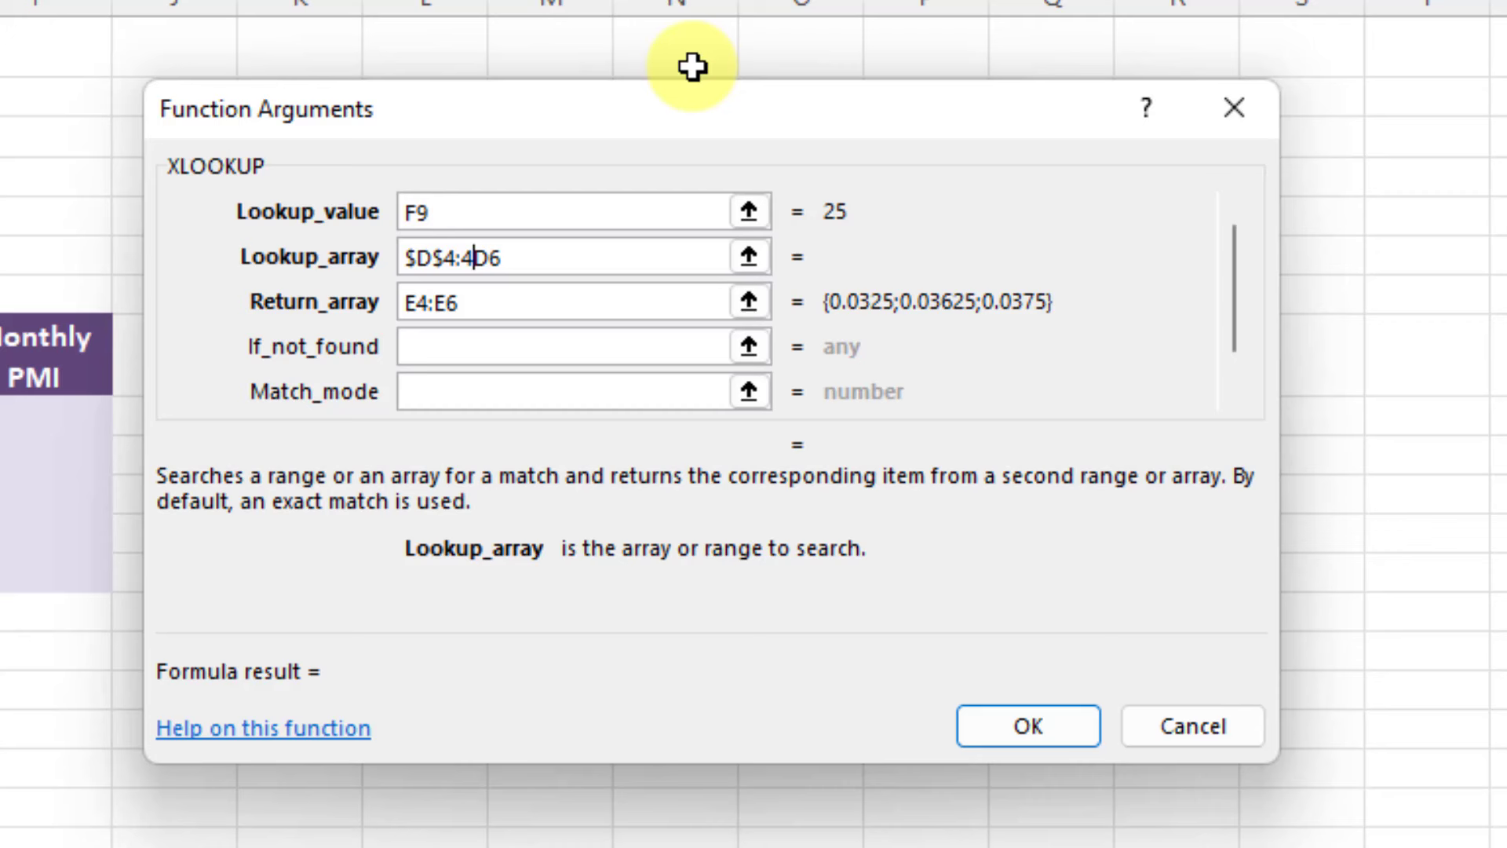
{"action": "key", "text": "BackSpace"}
{"action": "type", "text": "$D"}
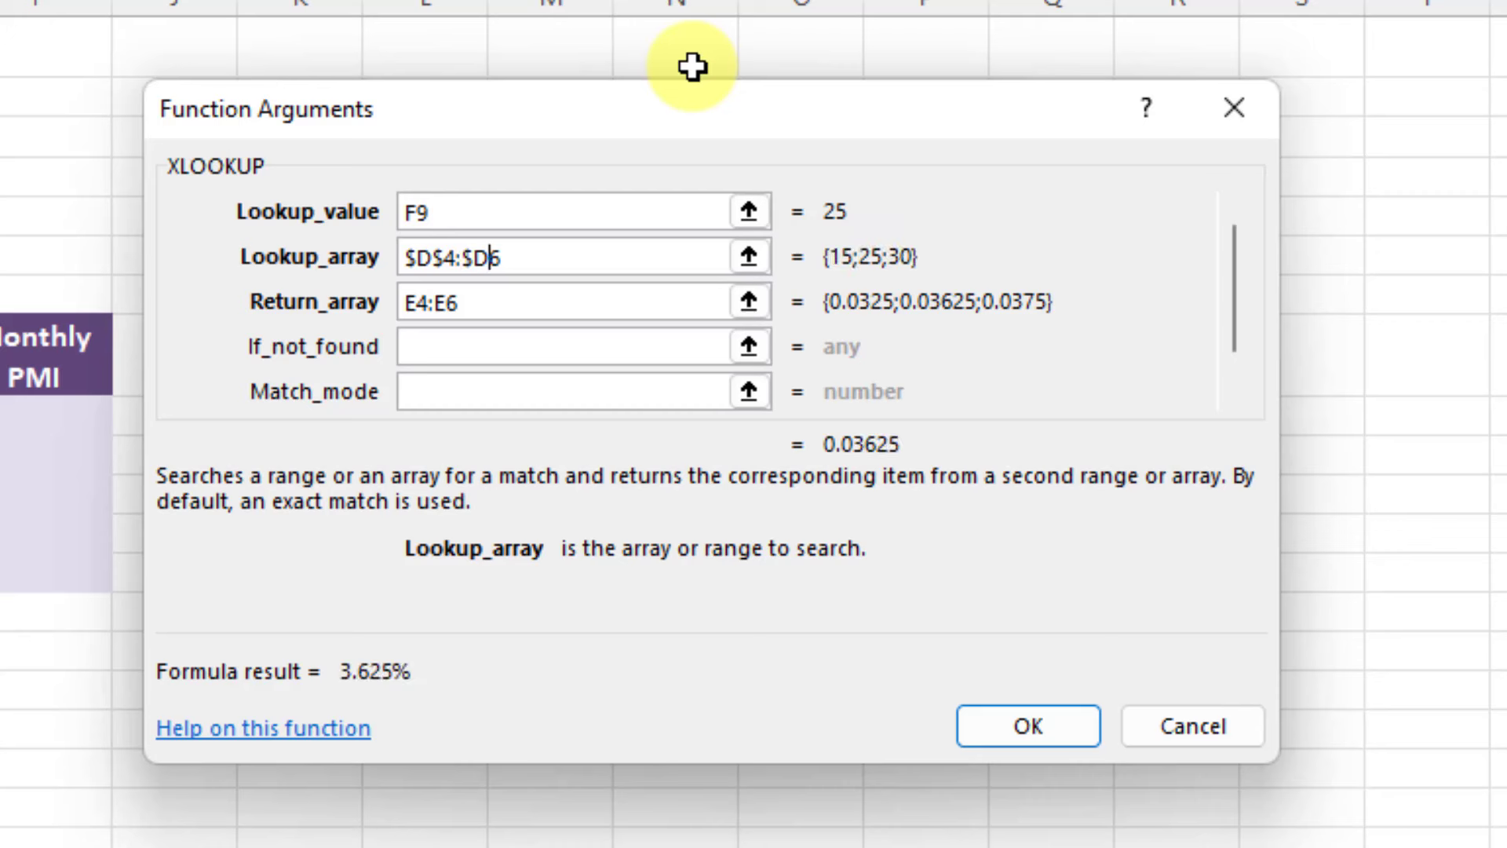
{"action": "type", "text": "$"}
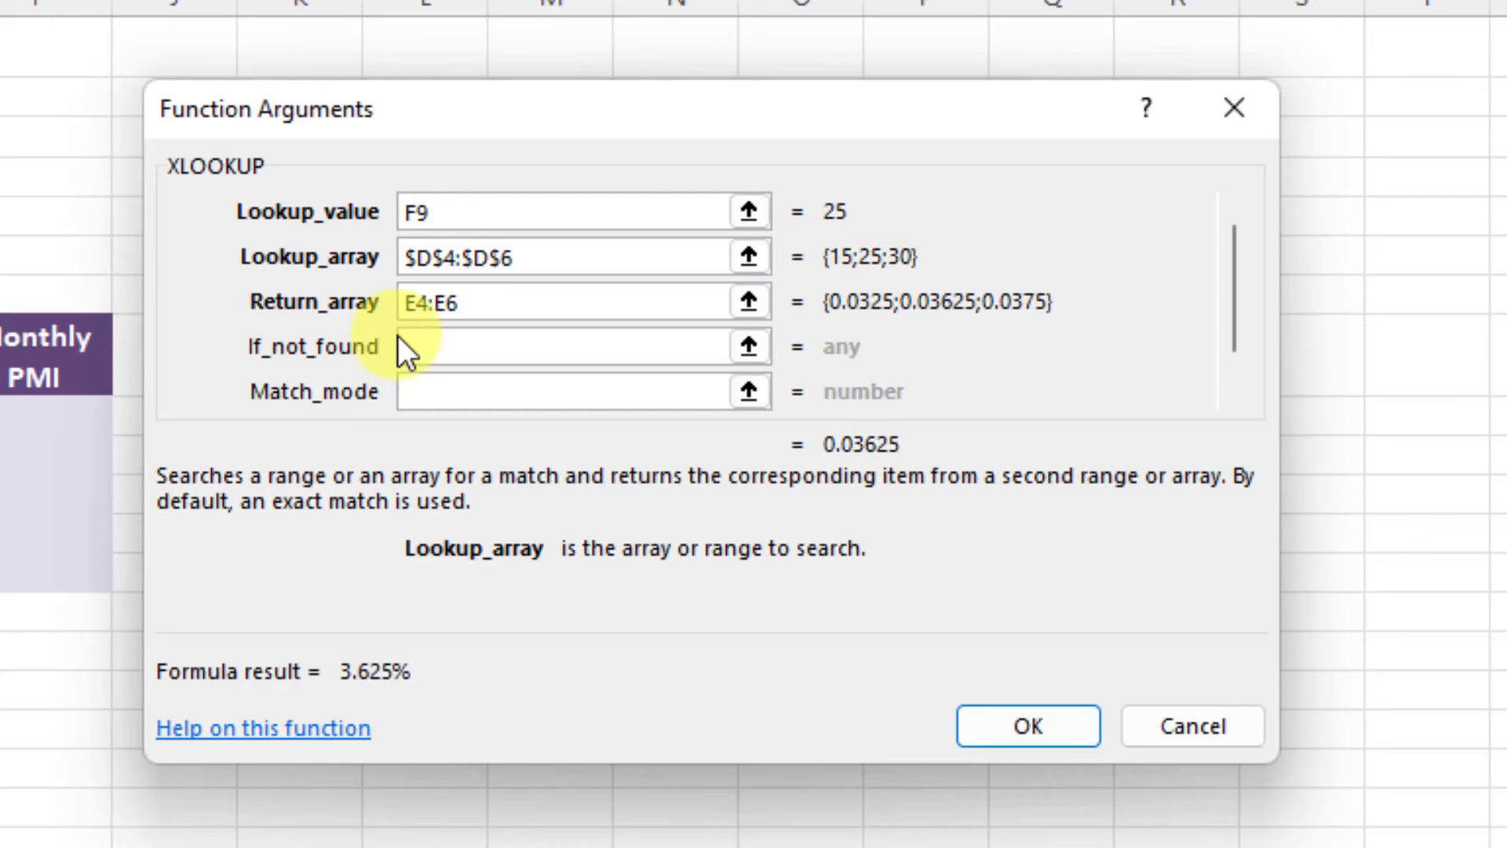
Step: Make the XLOOKUP return range absolute as $E$4:$E$6
{"action": "left_click", "coordinate": [407, 304]}
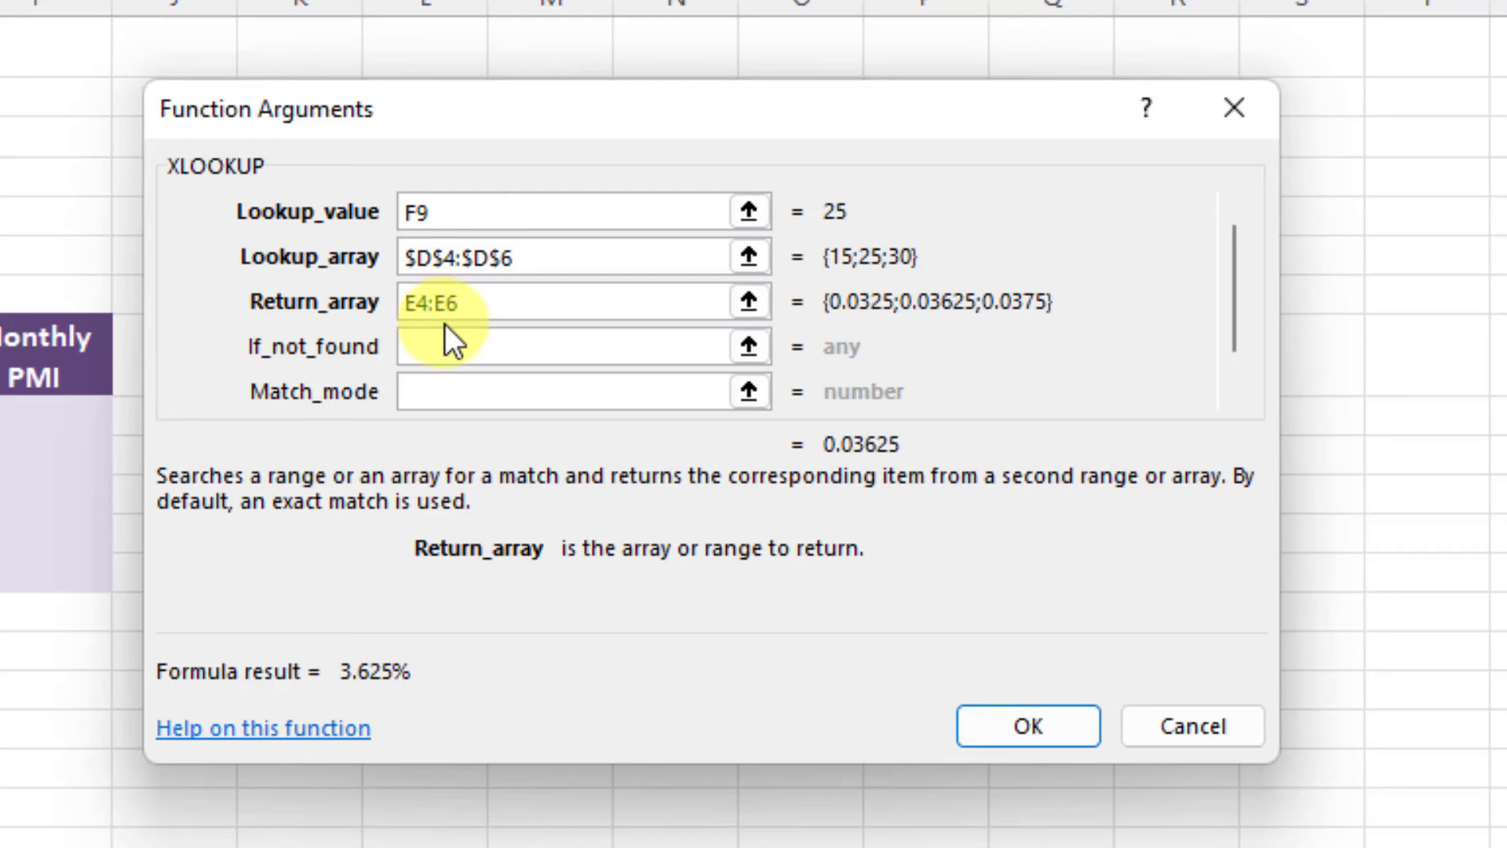
{"action": "type", "text": "$"}
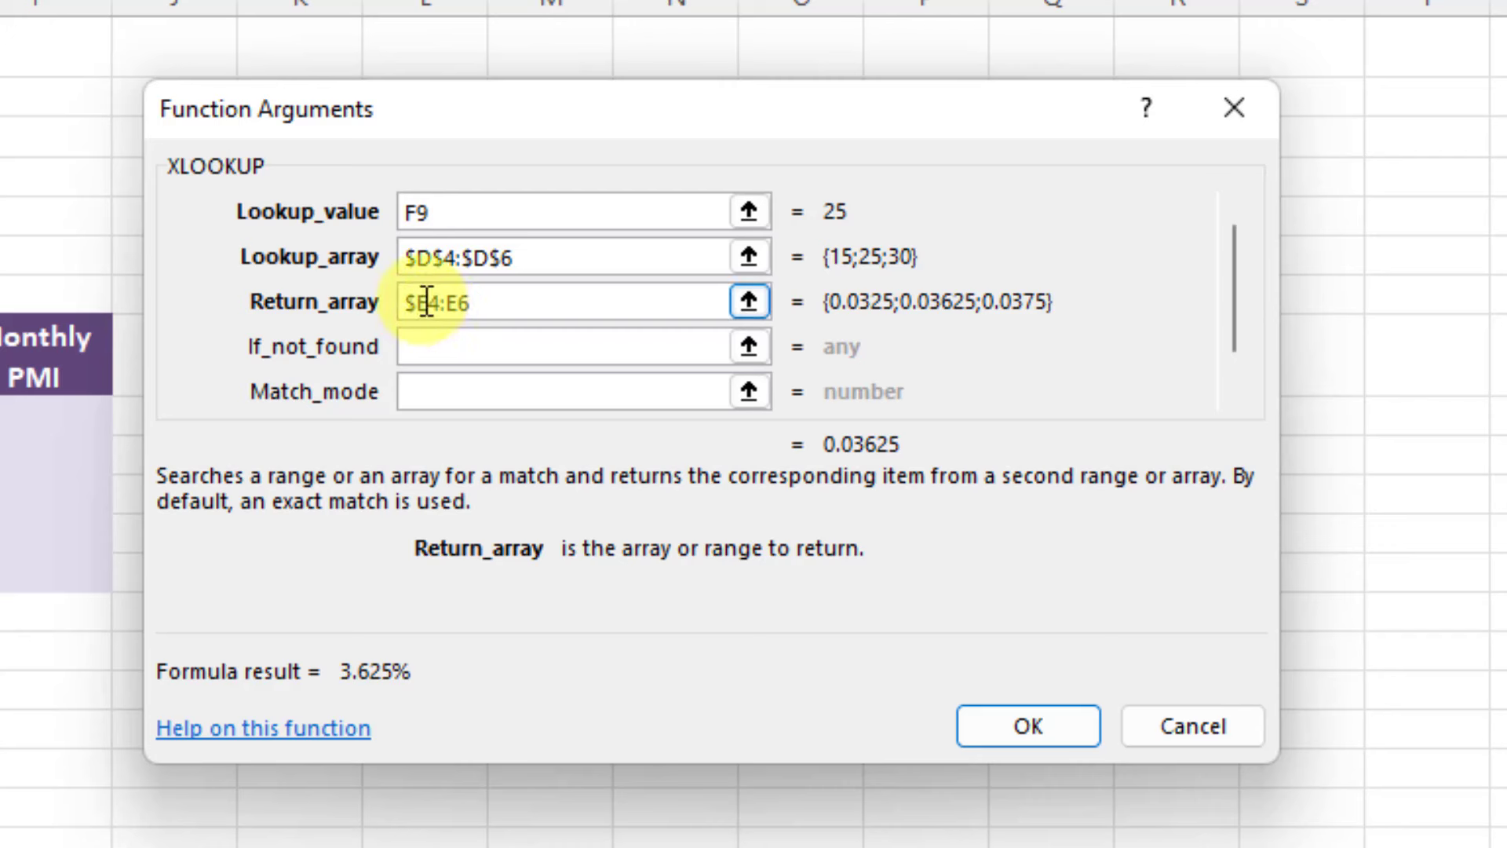
{"action": "left_click", "coordinate": [421, 302]}
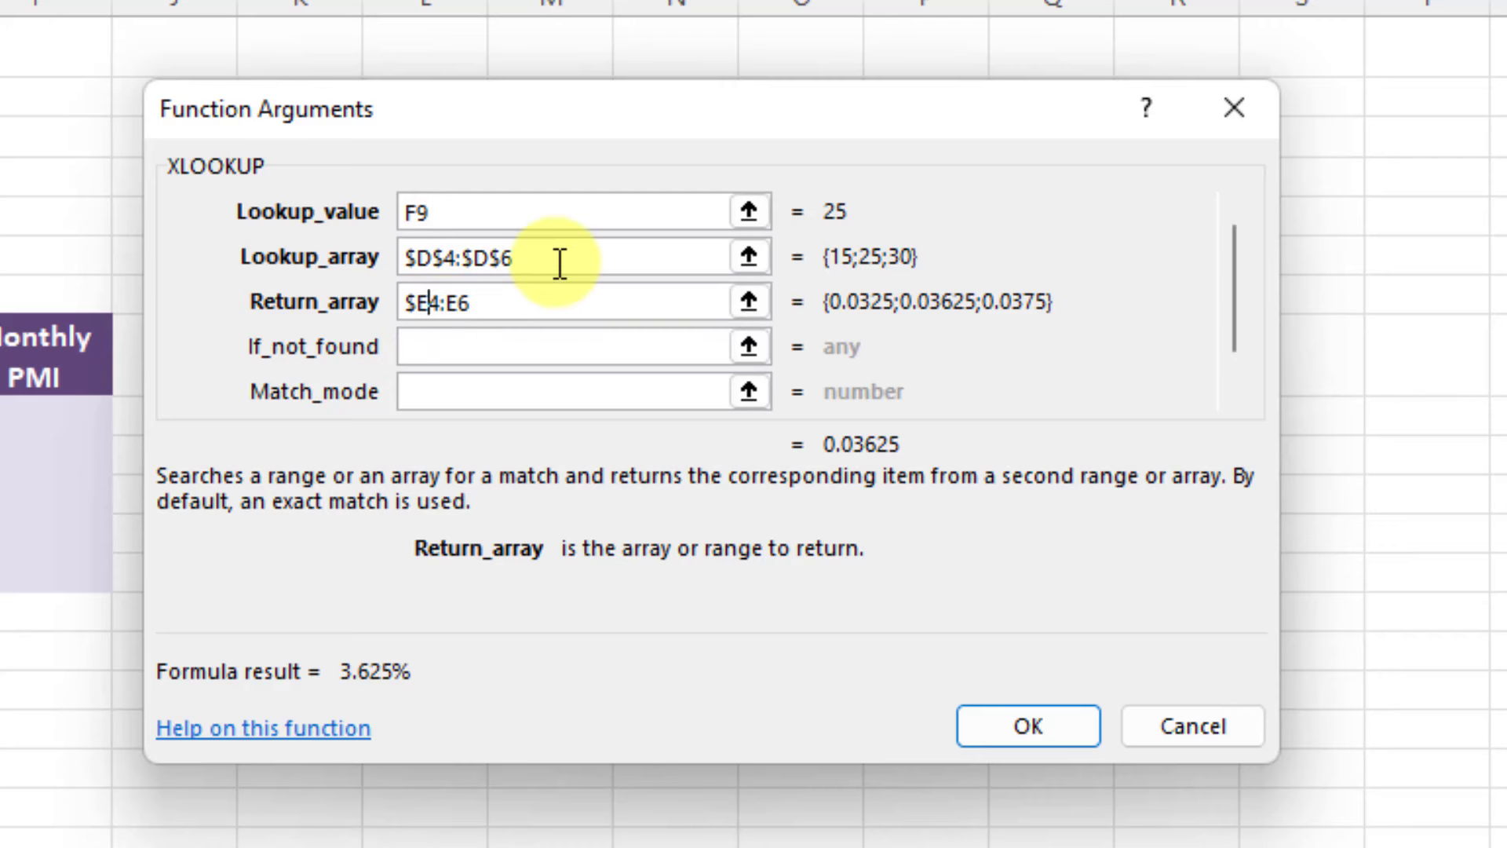
{"action": "type", "text": "$E$"}
{"action": "key", "text": "Right"}
{"action": "type", "text": "$"}
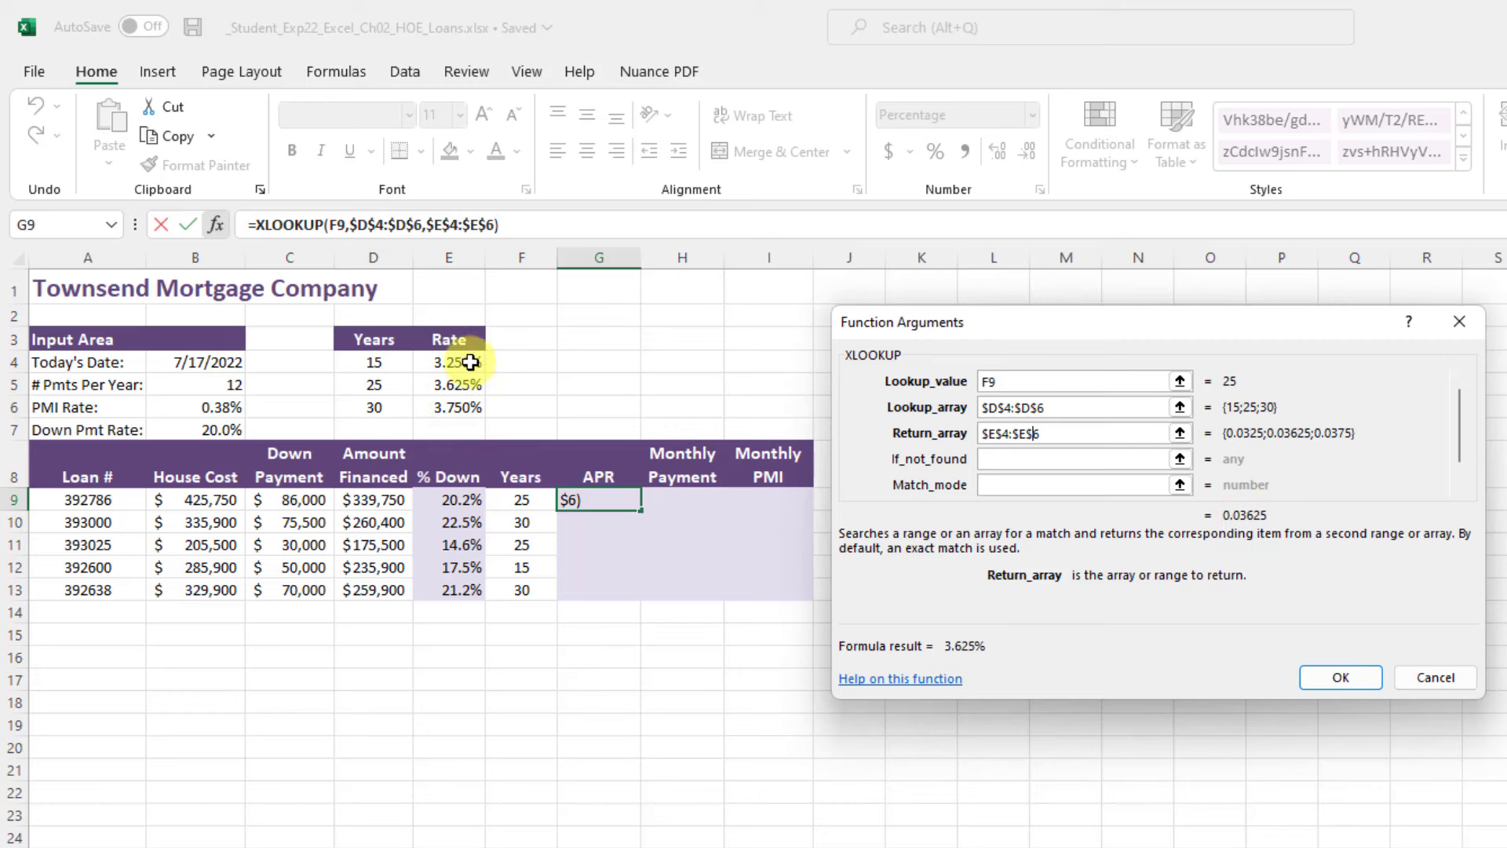
Step: Leave the If_not_found and Match_mode arguments of the G9 XLOOKUP blank
{"action": "left_click", "coordinate": [1038, 462]}
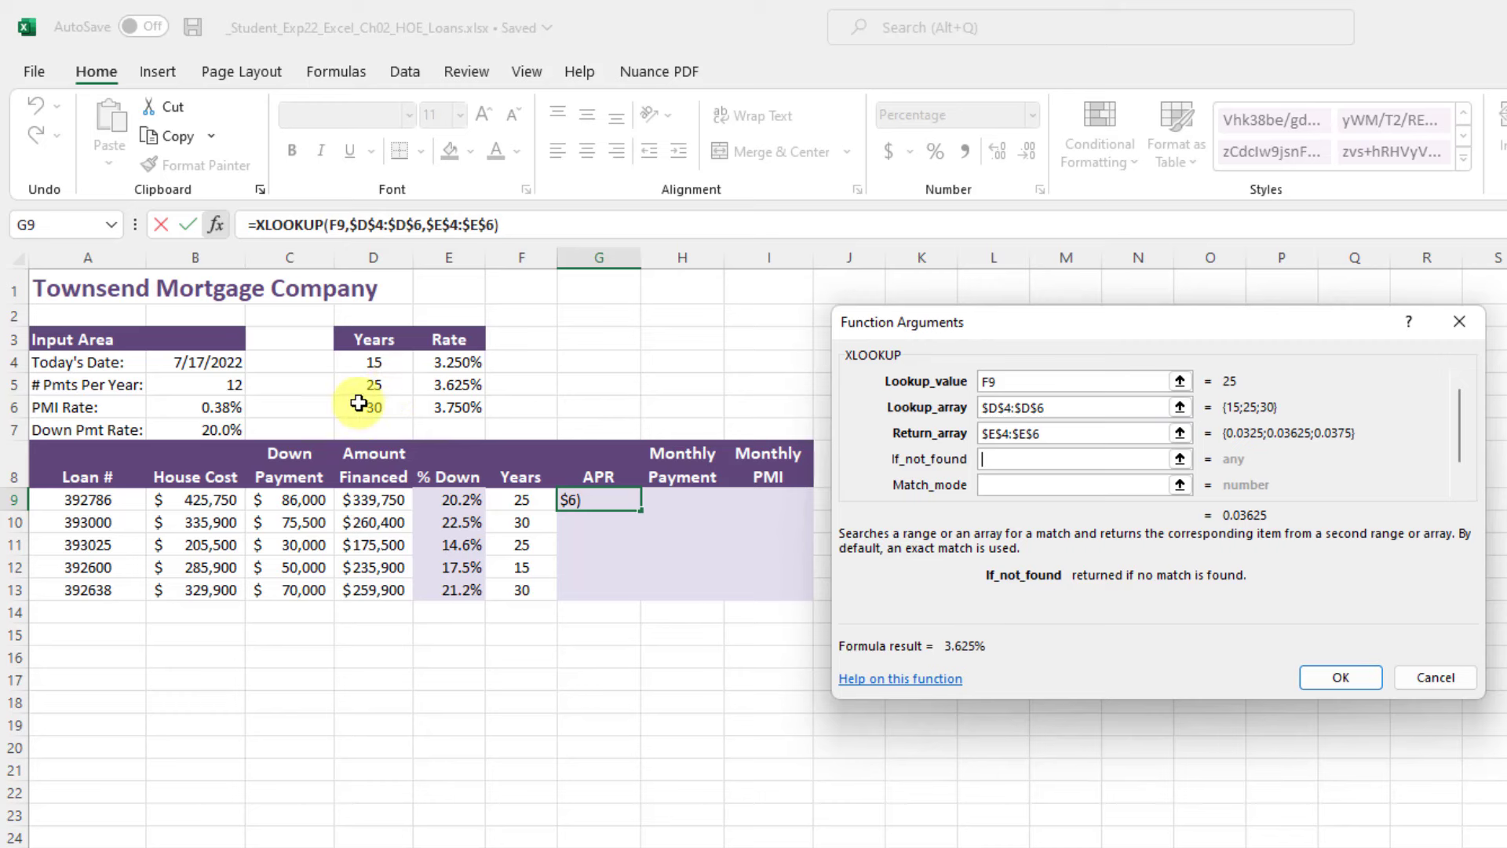
{"action": "left_click", "coordinate": [1038, 464]}
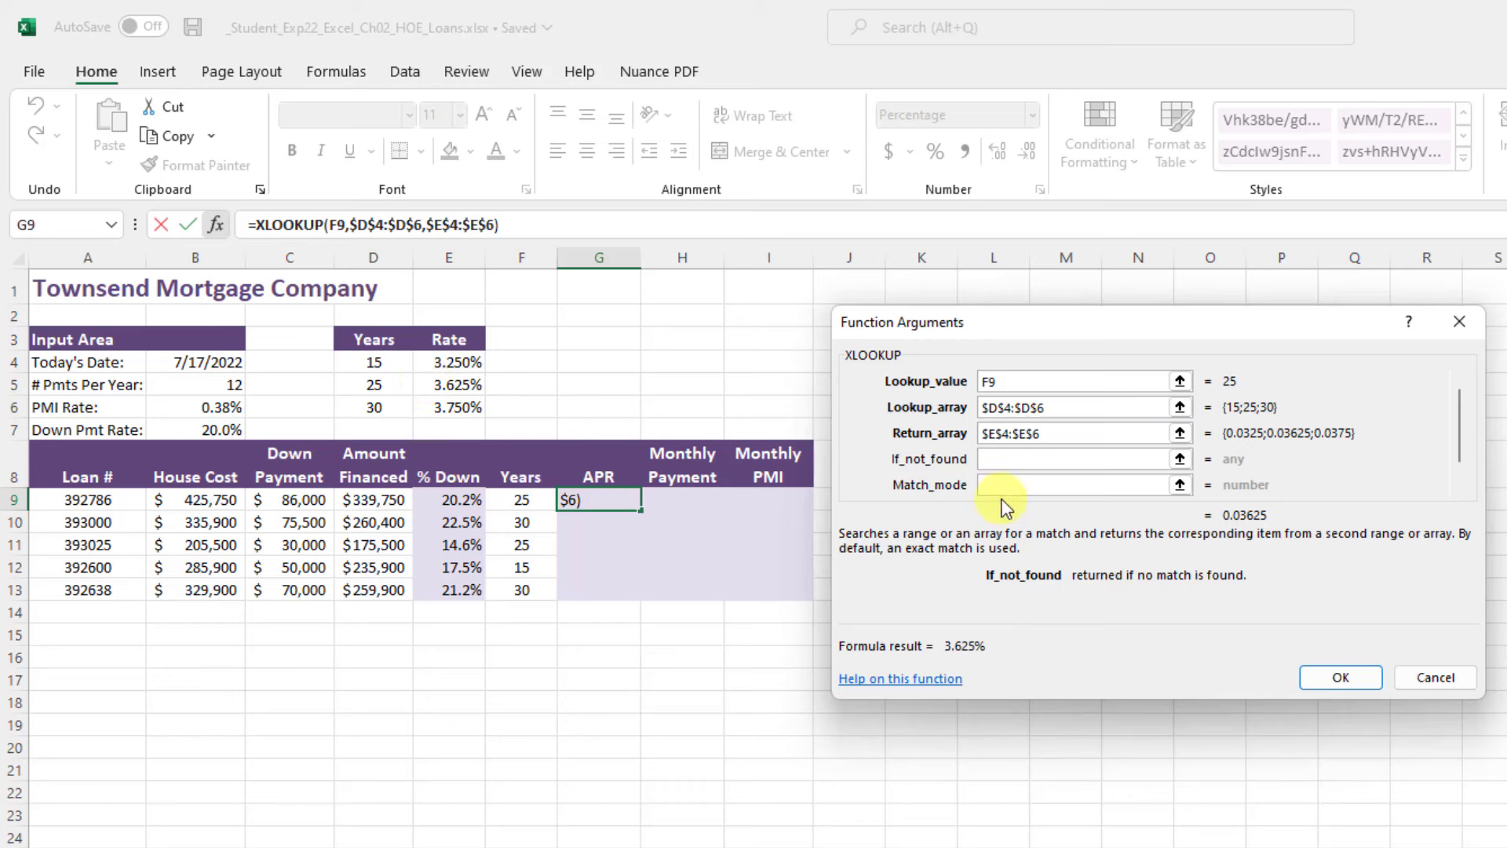
{"action": "left_click", "coordinate": [1012, 483]}
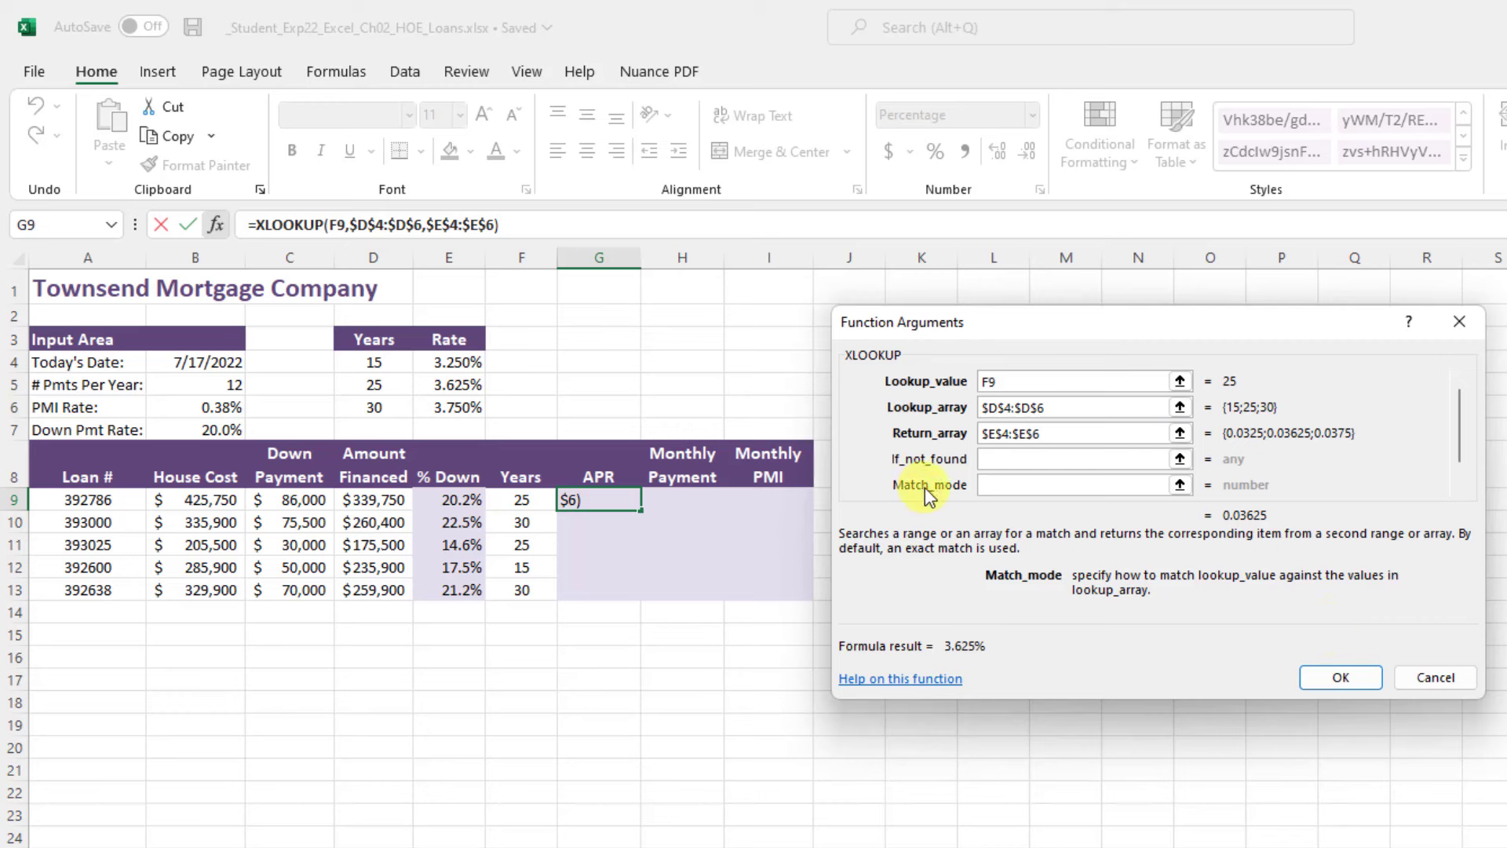
Step: Enter the XLOOKUP in G9 and fill it down to G13
{"action": "left_click", "coordinate": [1340, 678]}
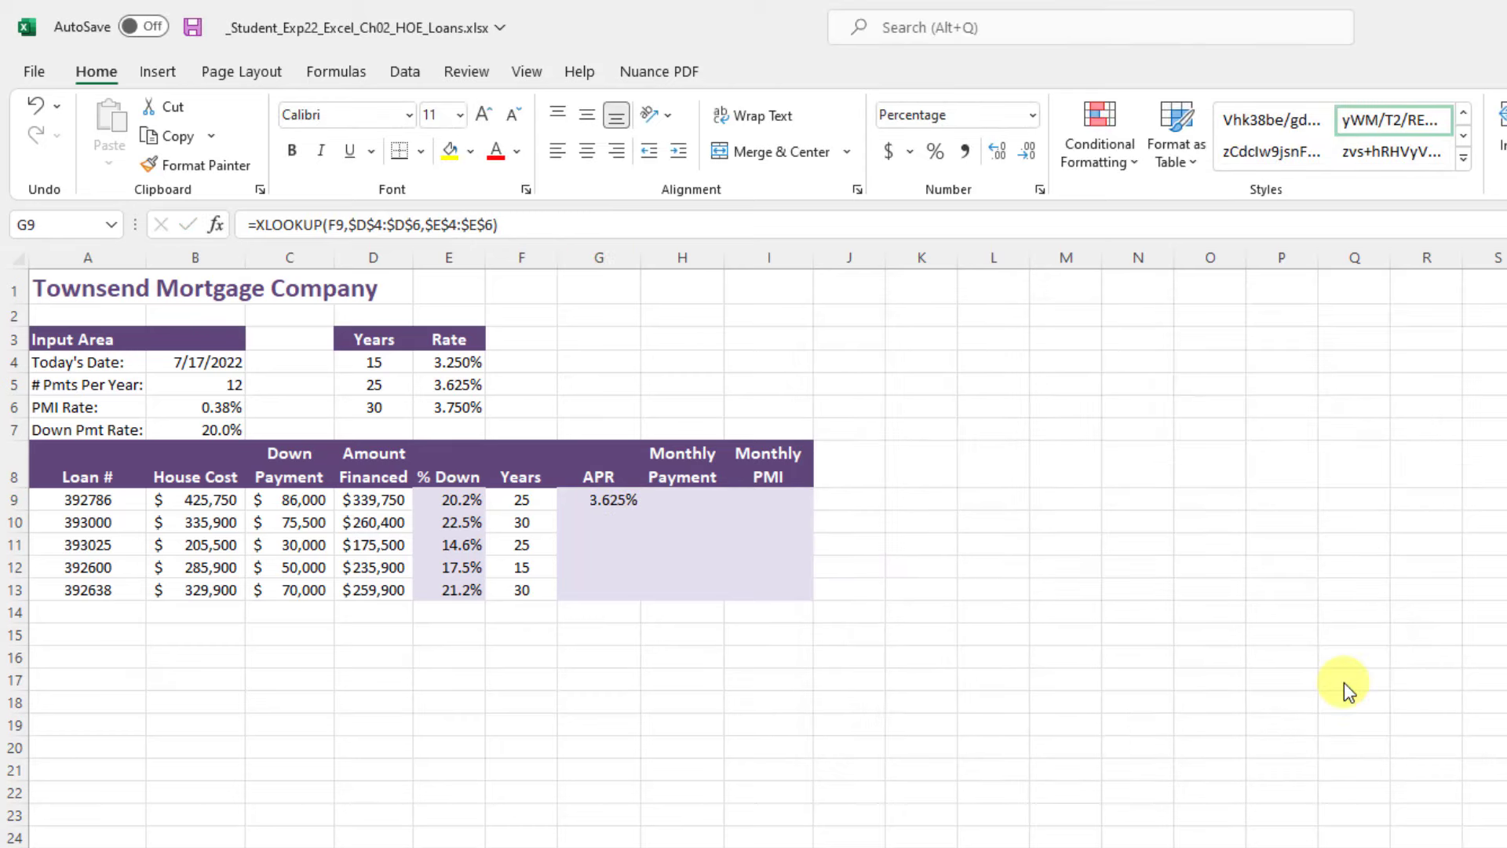
{"action": "left_click", "coordinate": [612, 500]}
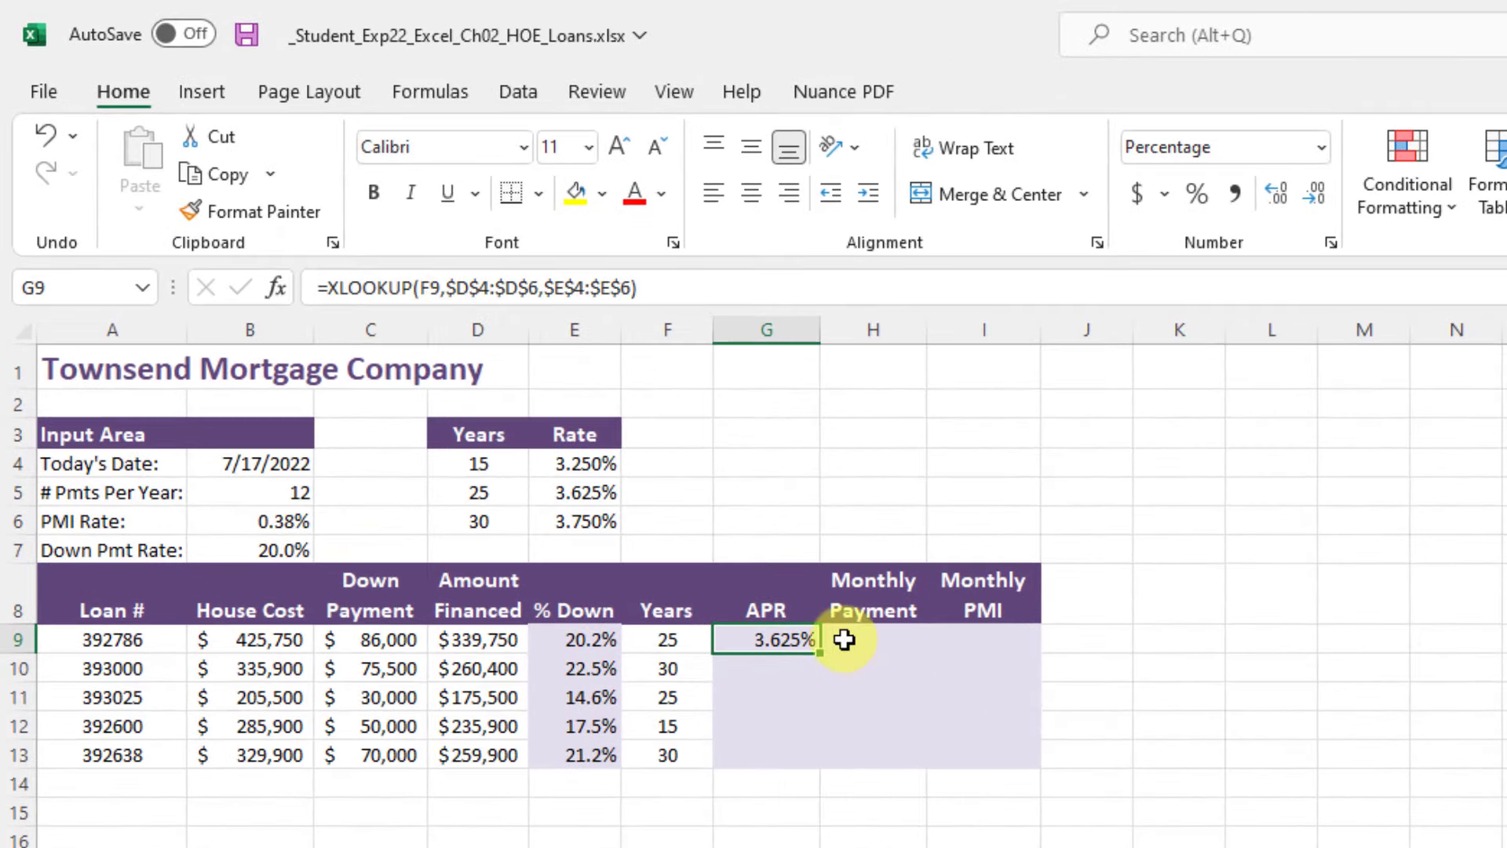
{"action": "left_click_drag", "start_coordinate": [819, 650], "coordinate": [803, 770]}
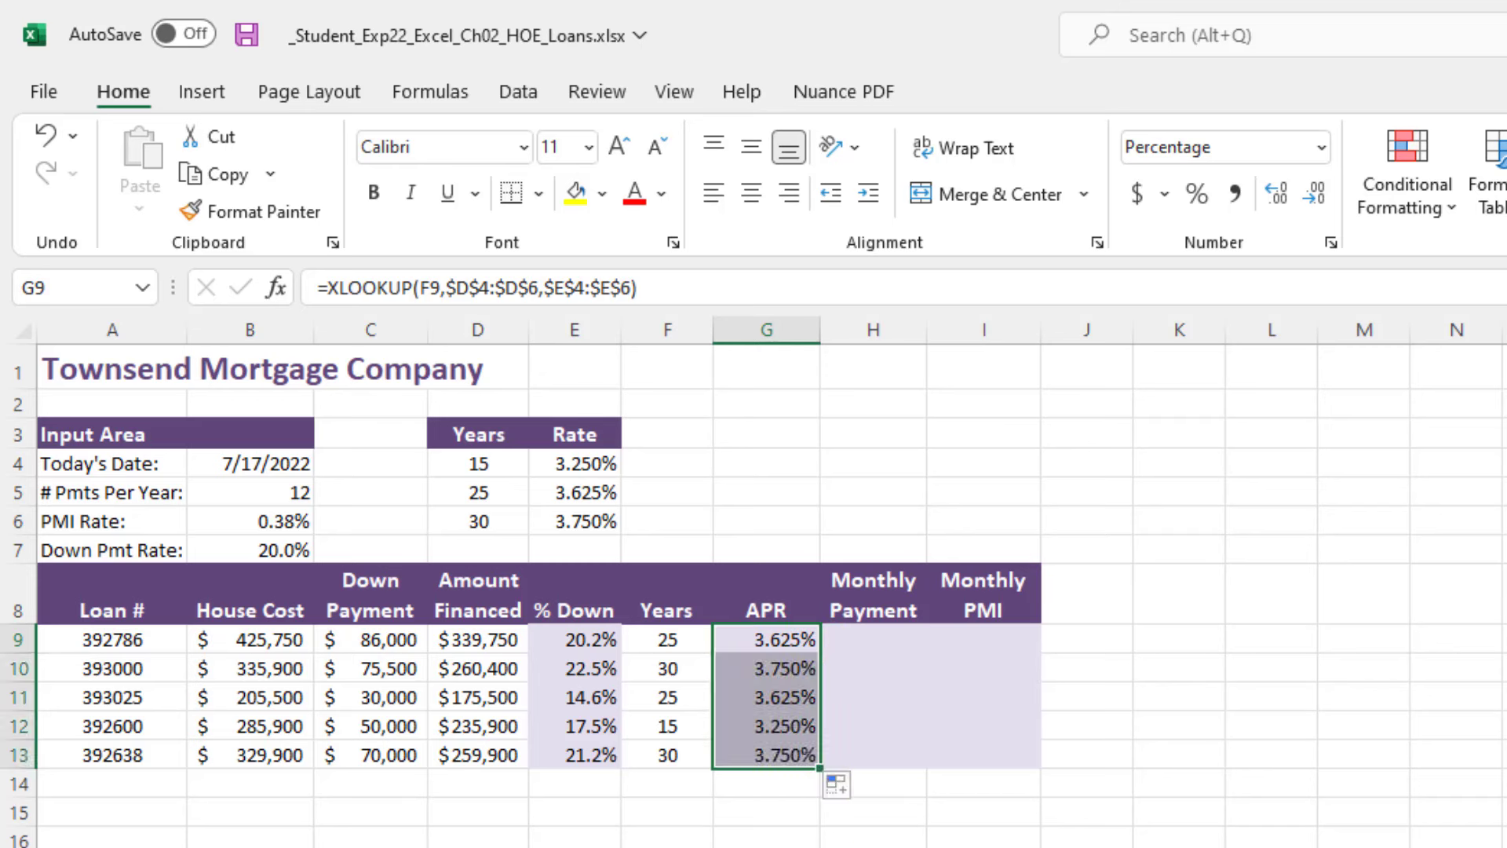
Step: Check the copied APR formulas in G10:G13, then save the workbook
{"action": "left_click", "coordinate": [769, 700]}
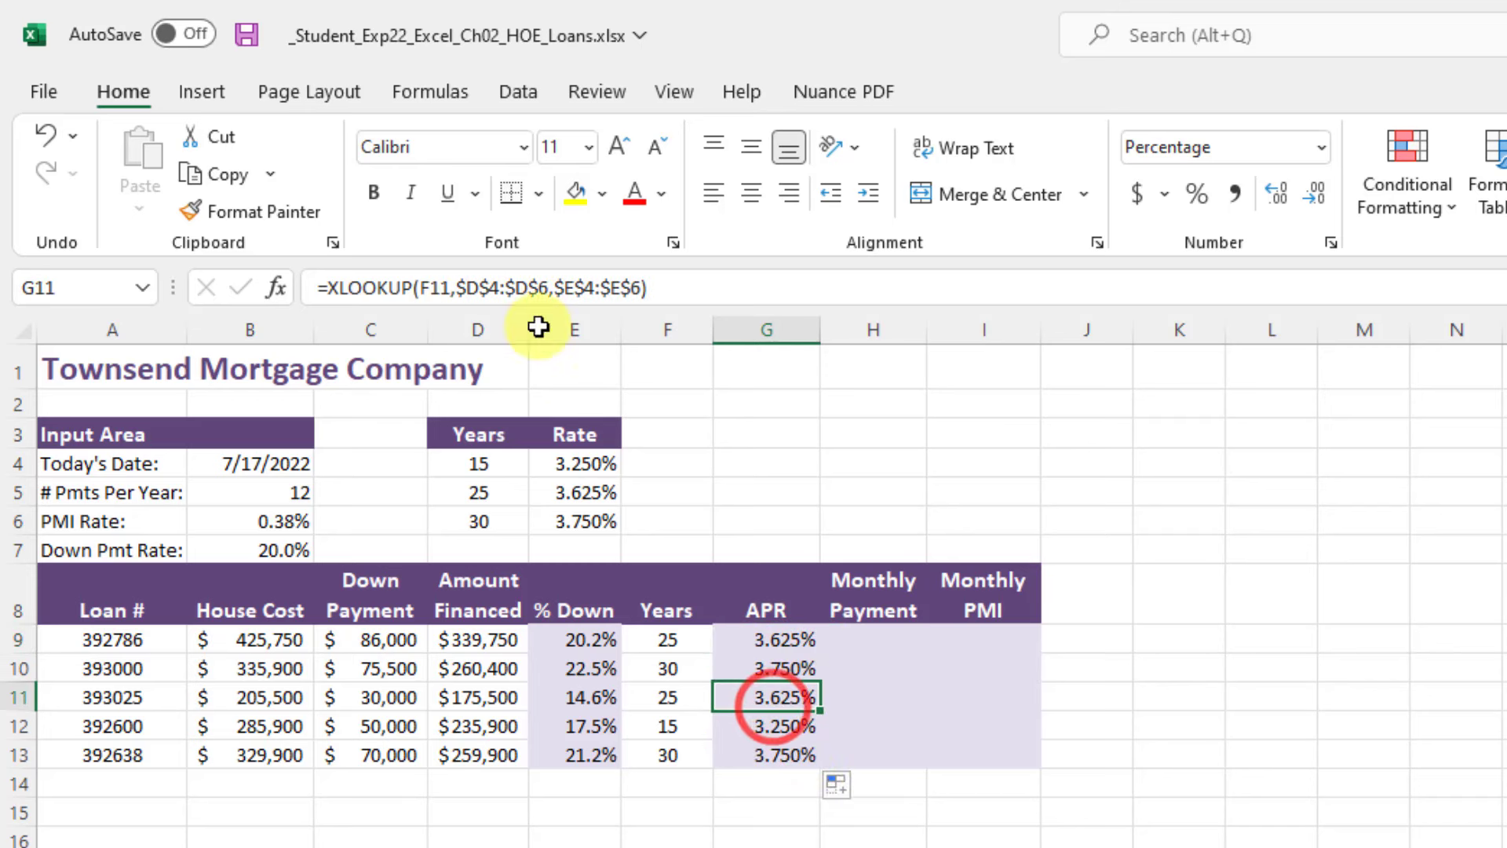
{"action": "left_click", "coordinate": [769, 666]}
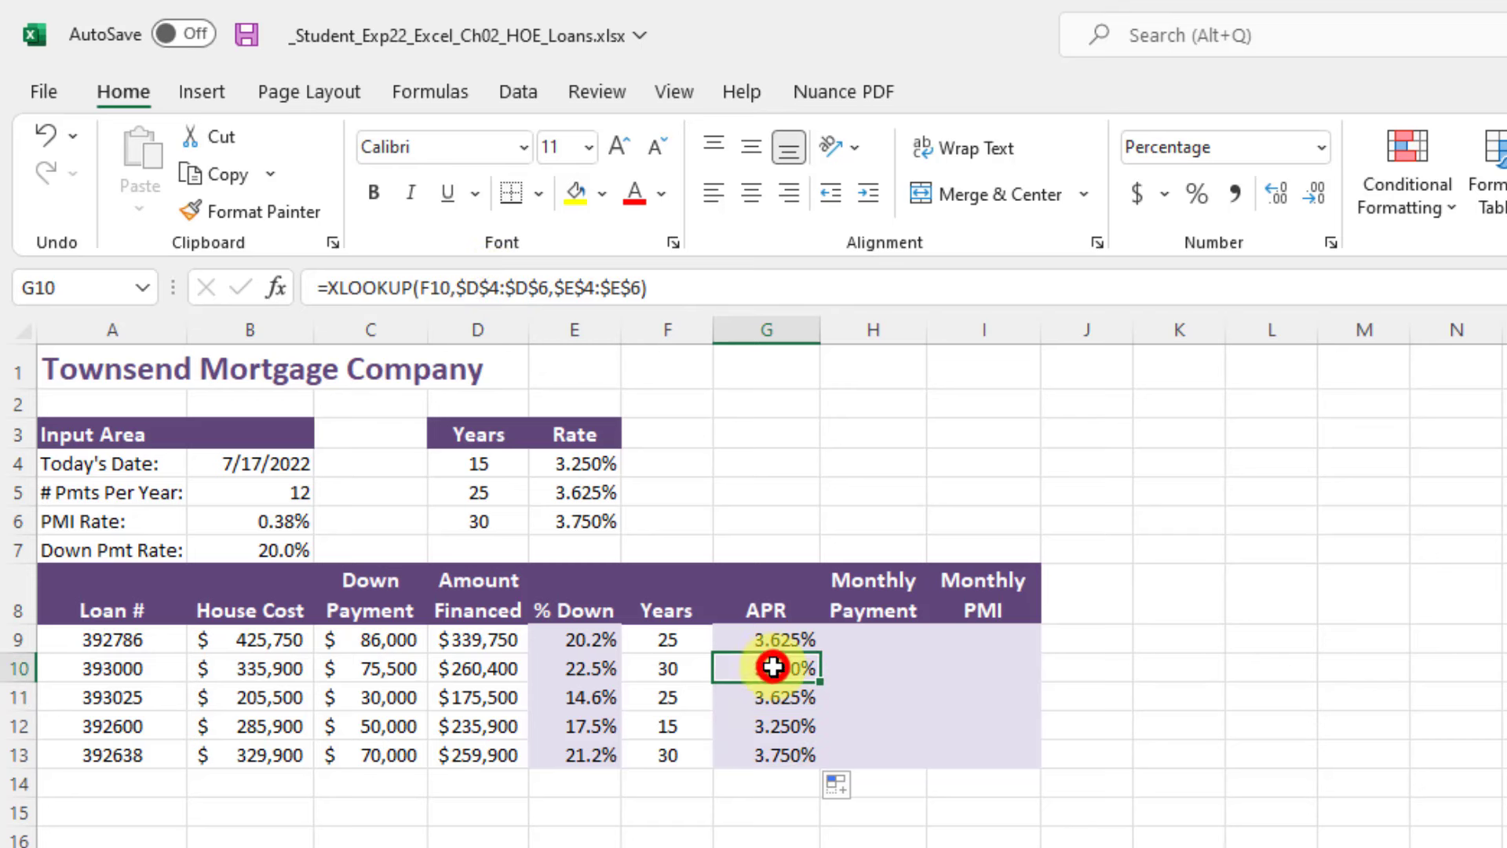
{"action": "left_click", "coordinate": [789, 754]}
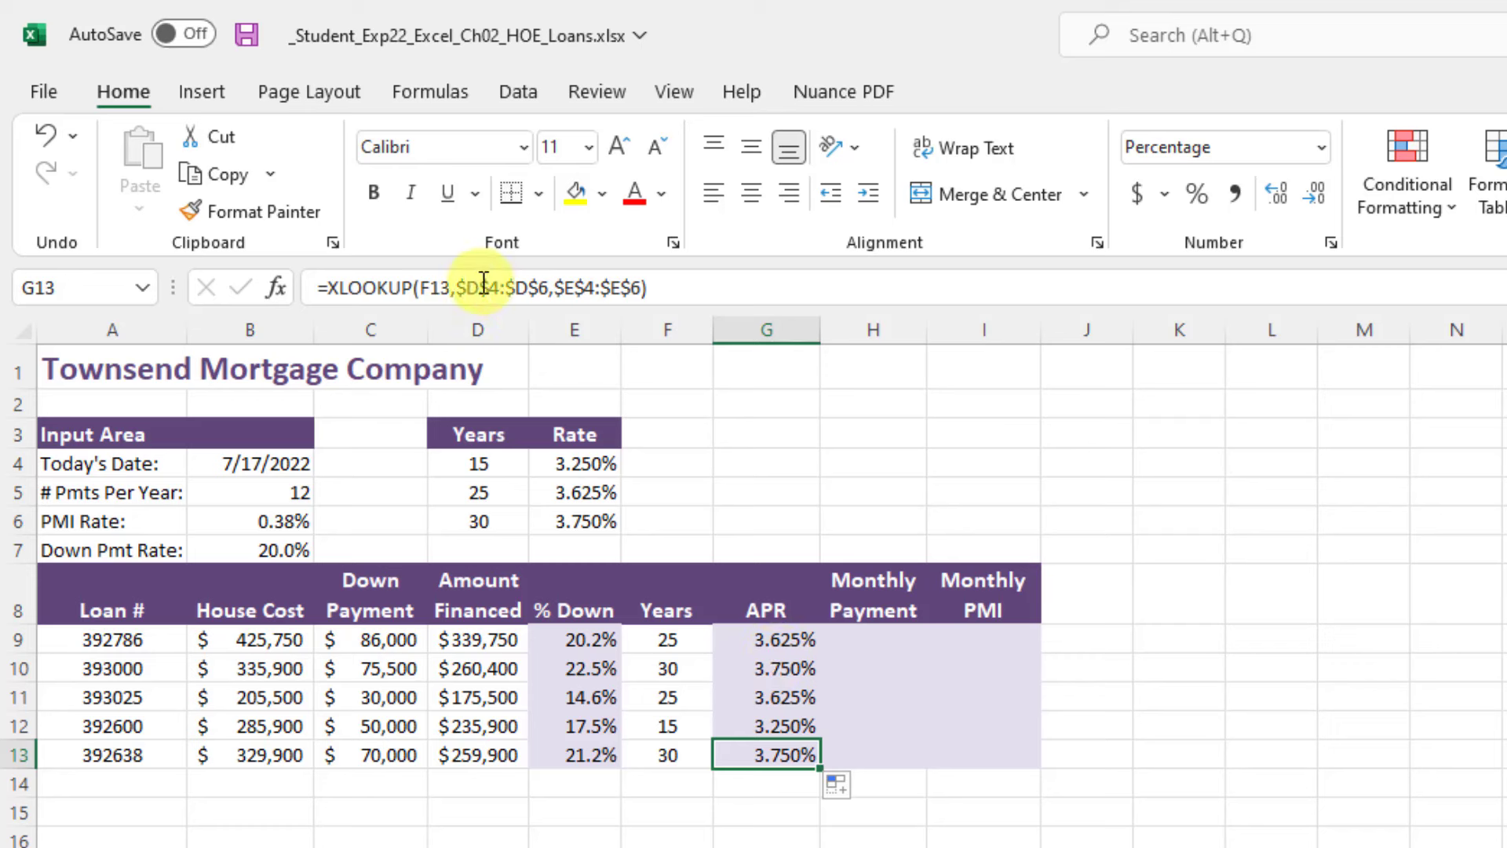
{"action": "left_click", "coordinate": [791, 676]}
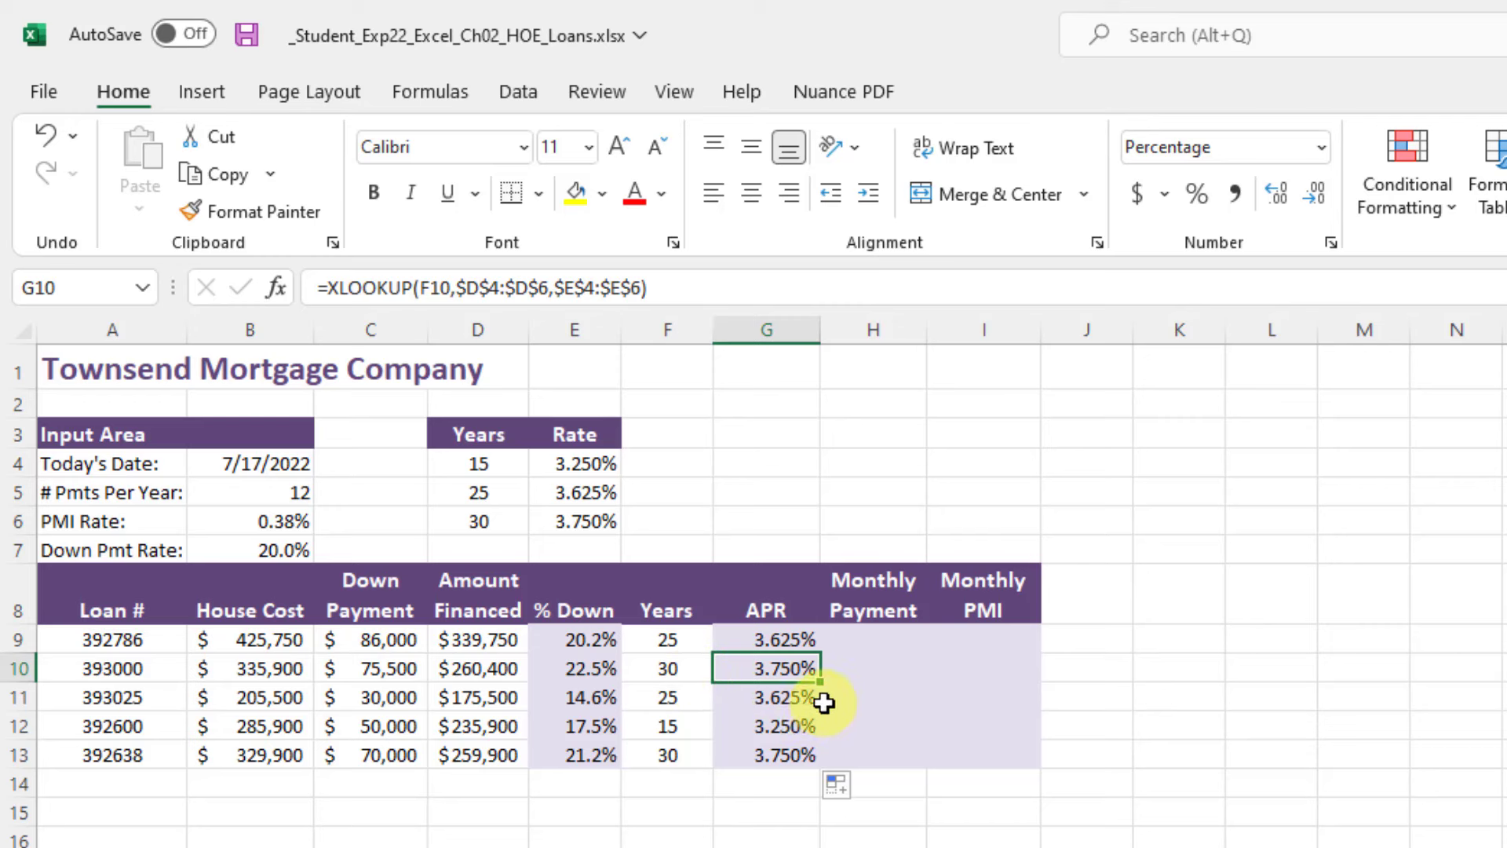
{"action": "left_click", "coordinate": [789, 756]}
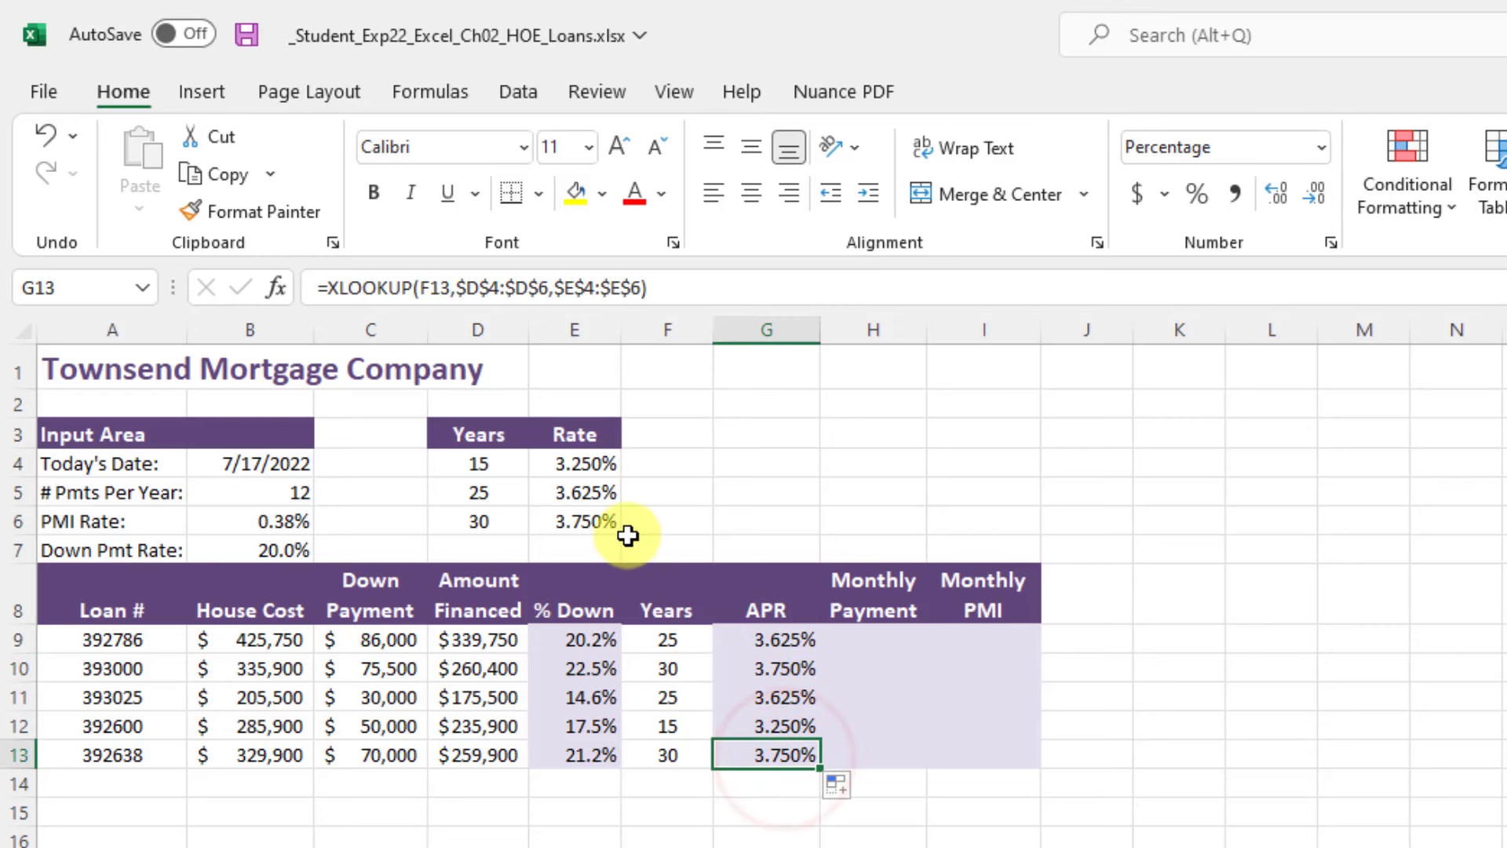
{"action": "left_click", "coordinate": [751, 720]}
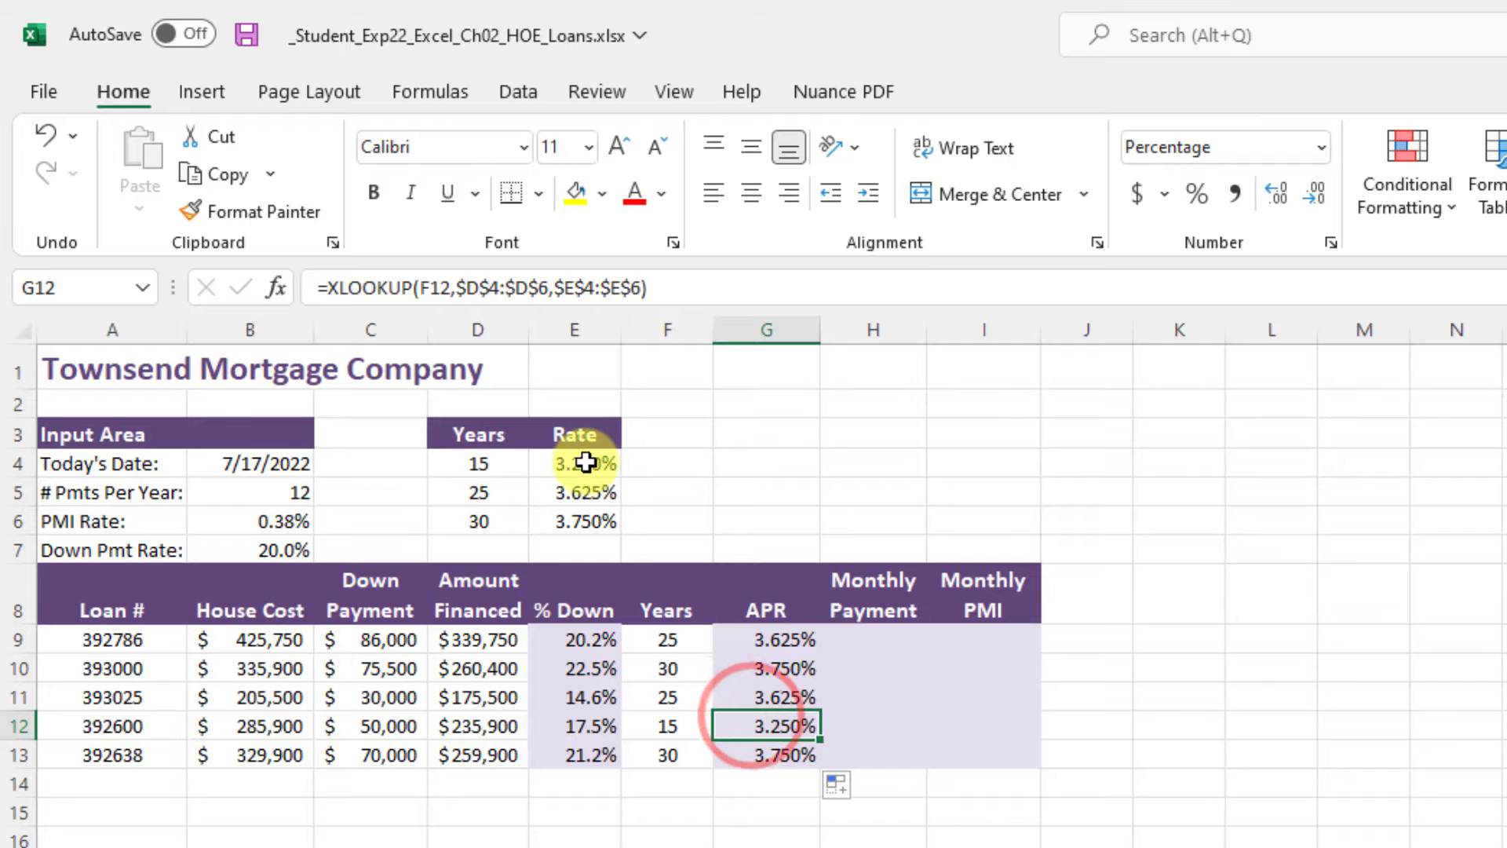
{"action": "left_click", "coordinate": [799, 667]}
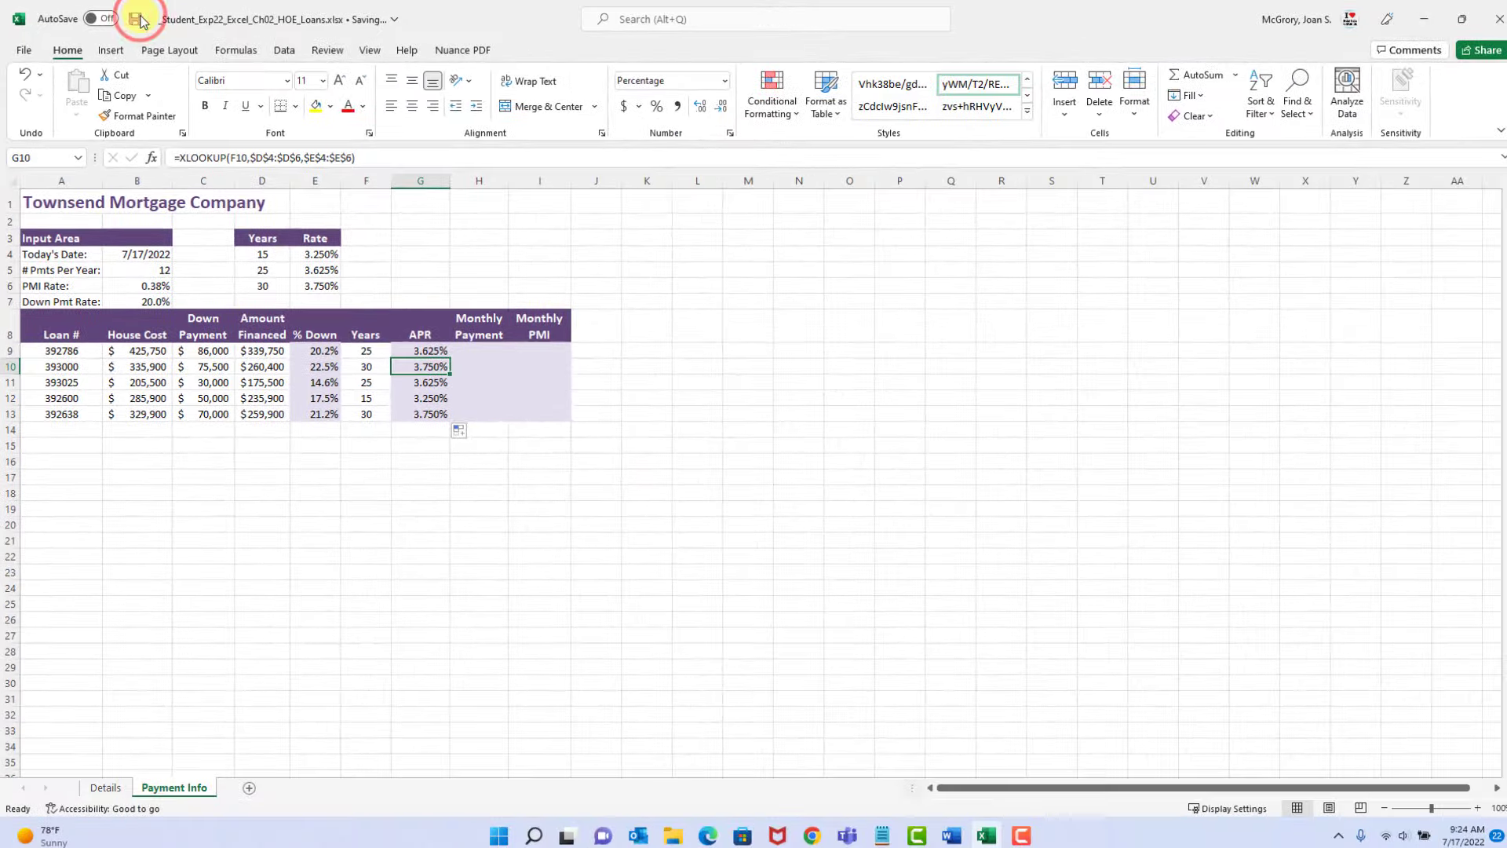
{"action": "left_click", "coordinate": [241, 34]}
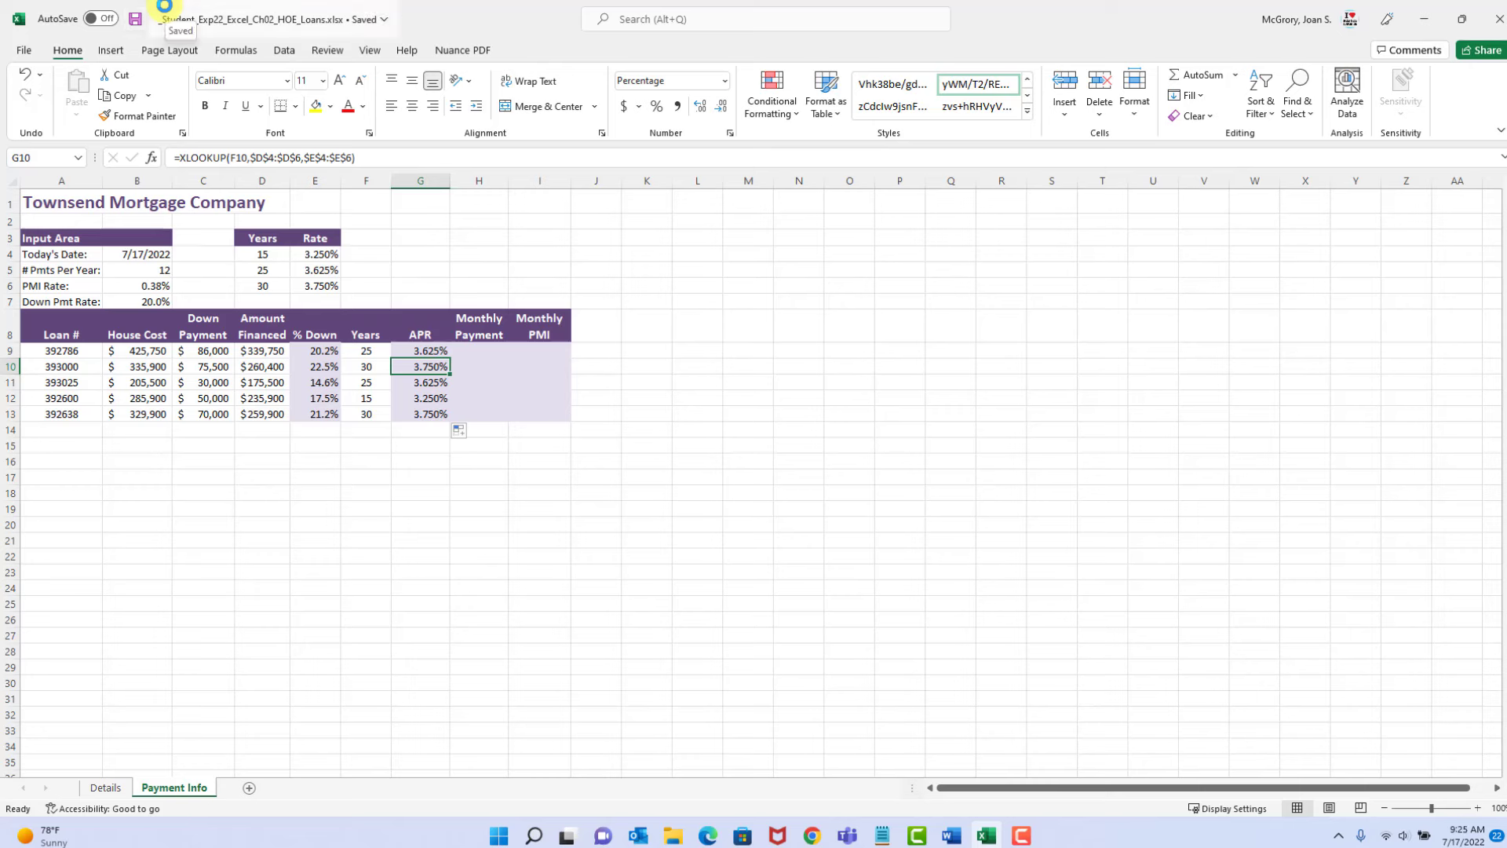
{"action": "left_click", "coordinate": [374, 352]}
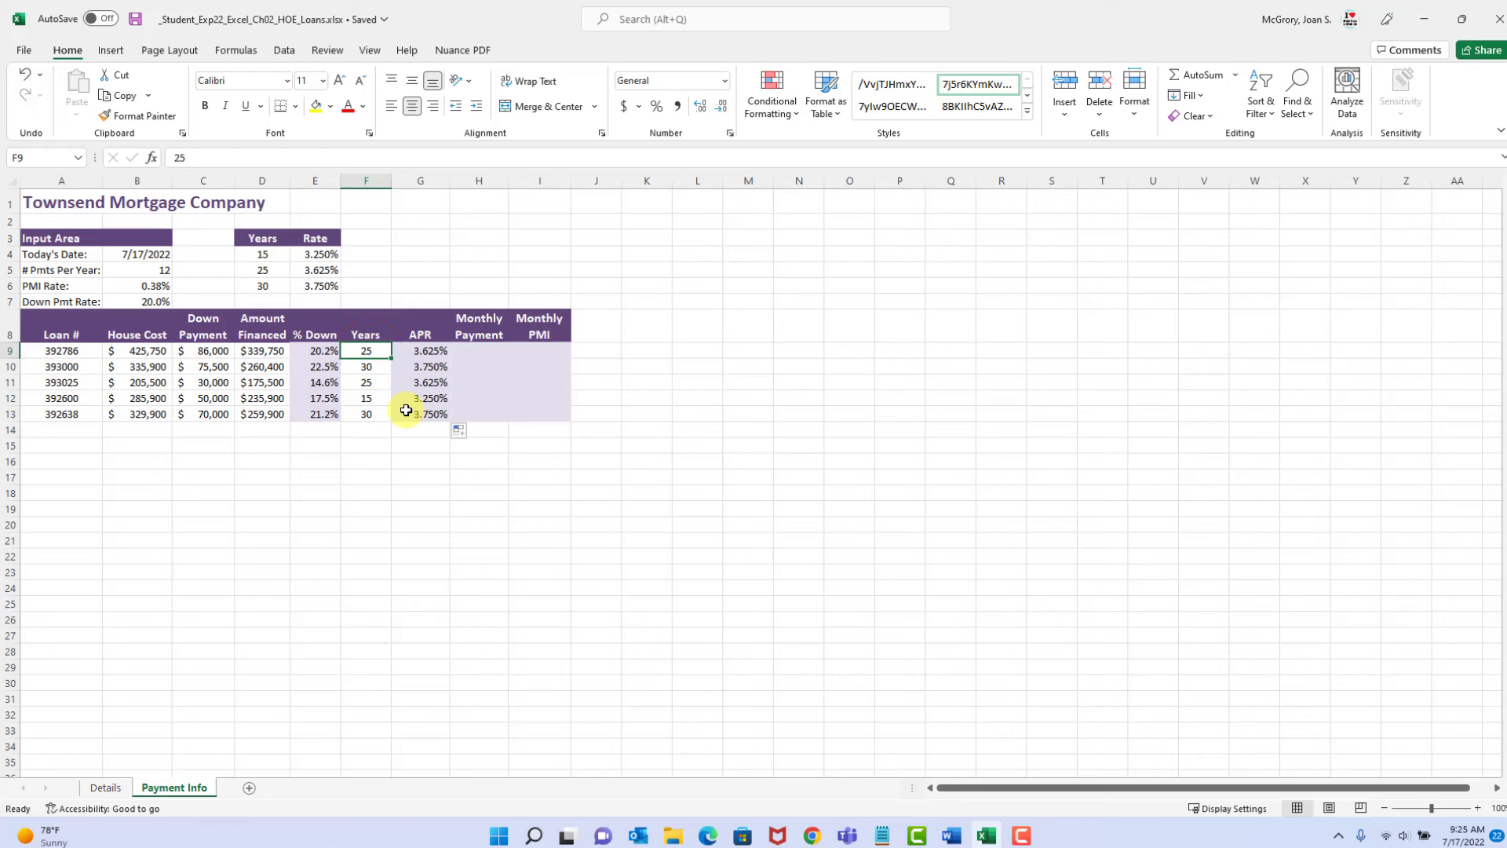
{"action": "type", "text": "15"}
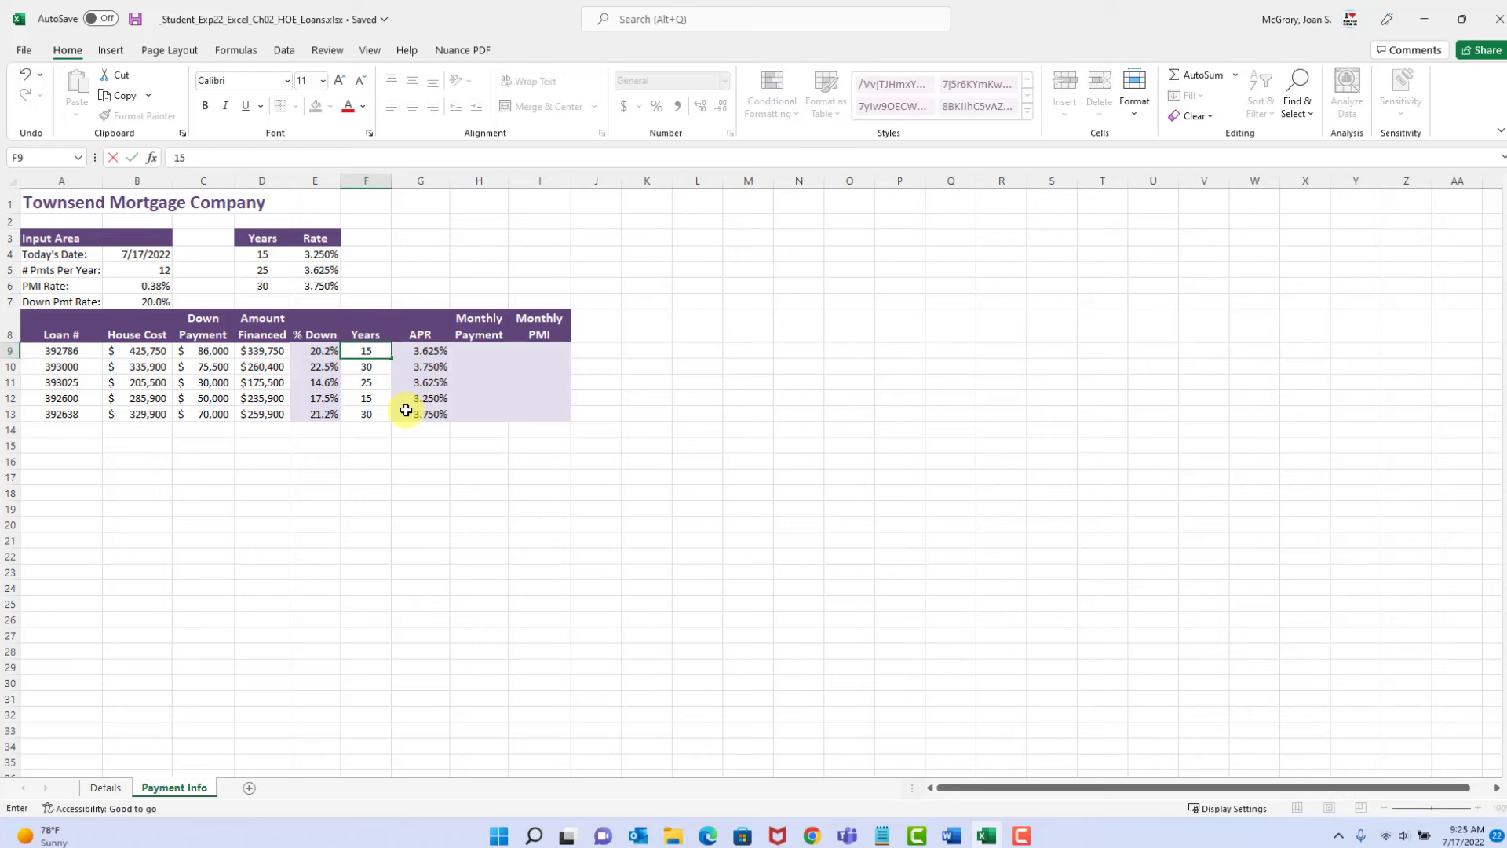
{"action": "key", "text": "Return"}
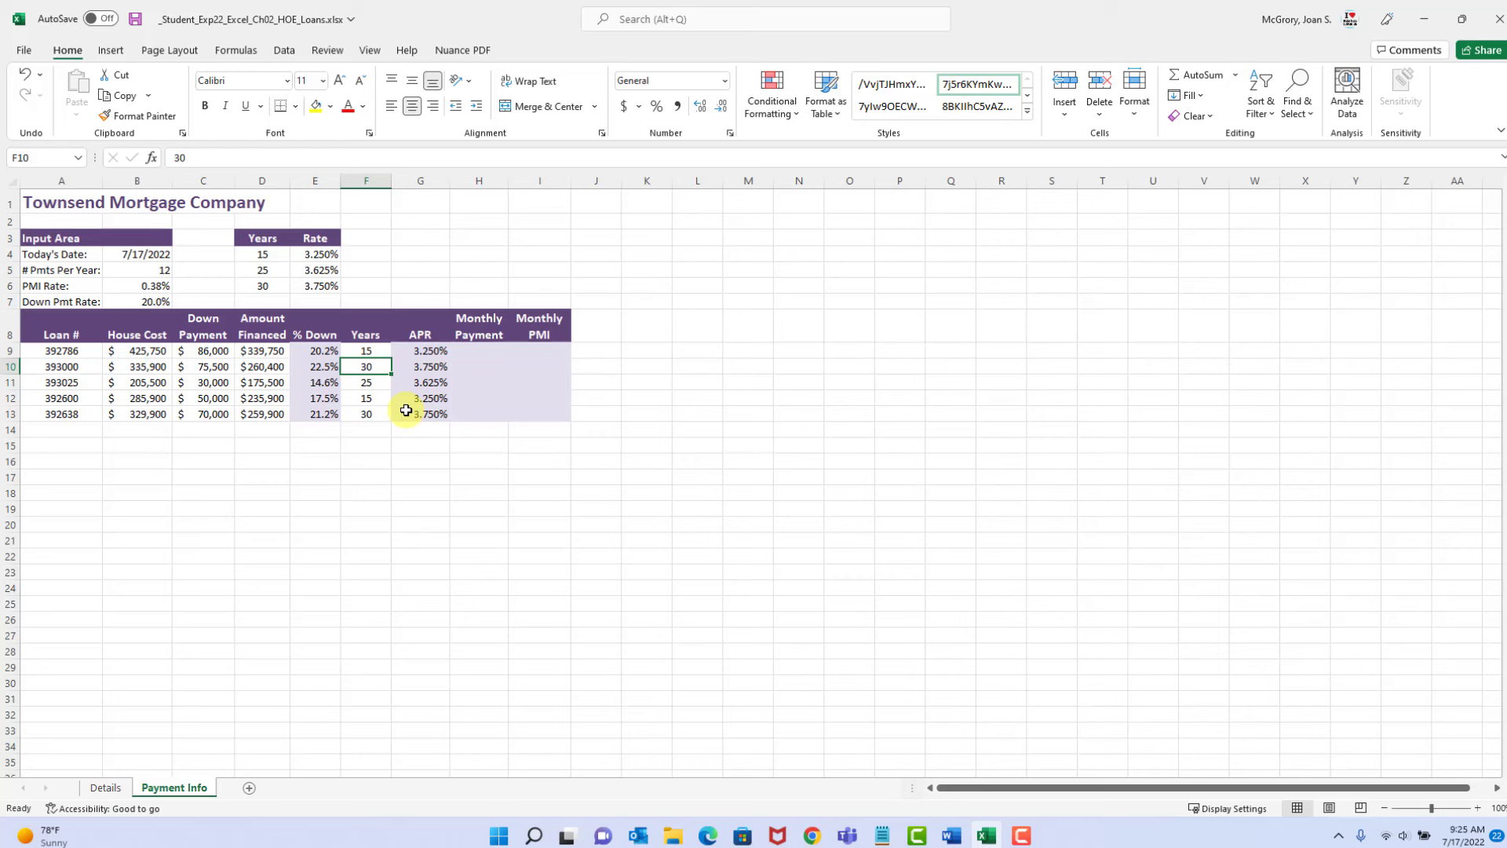
{"action": "key", "text": "ctrl+z"}
Step: Select H9 for the monthly payment, bring up the Word instructions, and save the workbook
{"action": "left_click", "coordinate": [482, 349]}
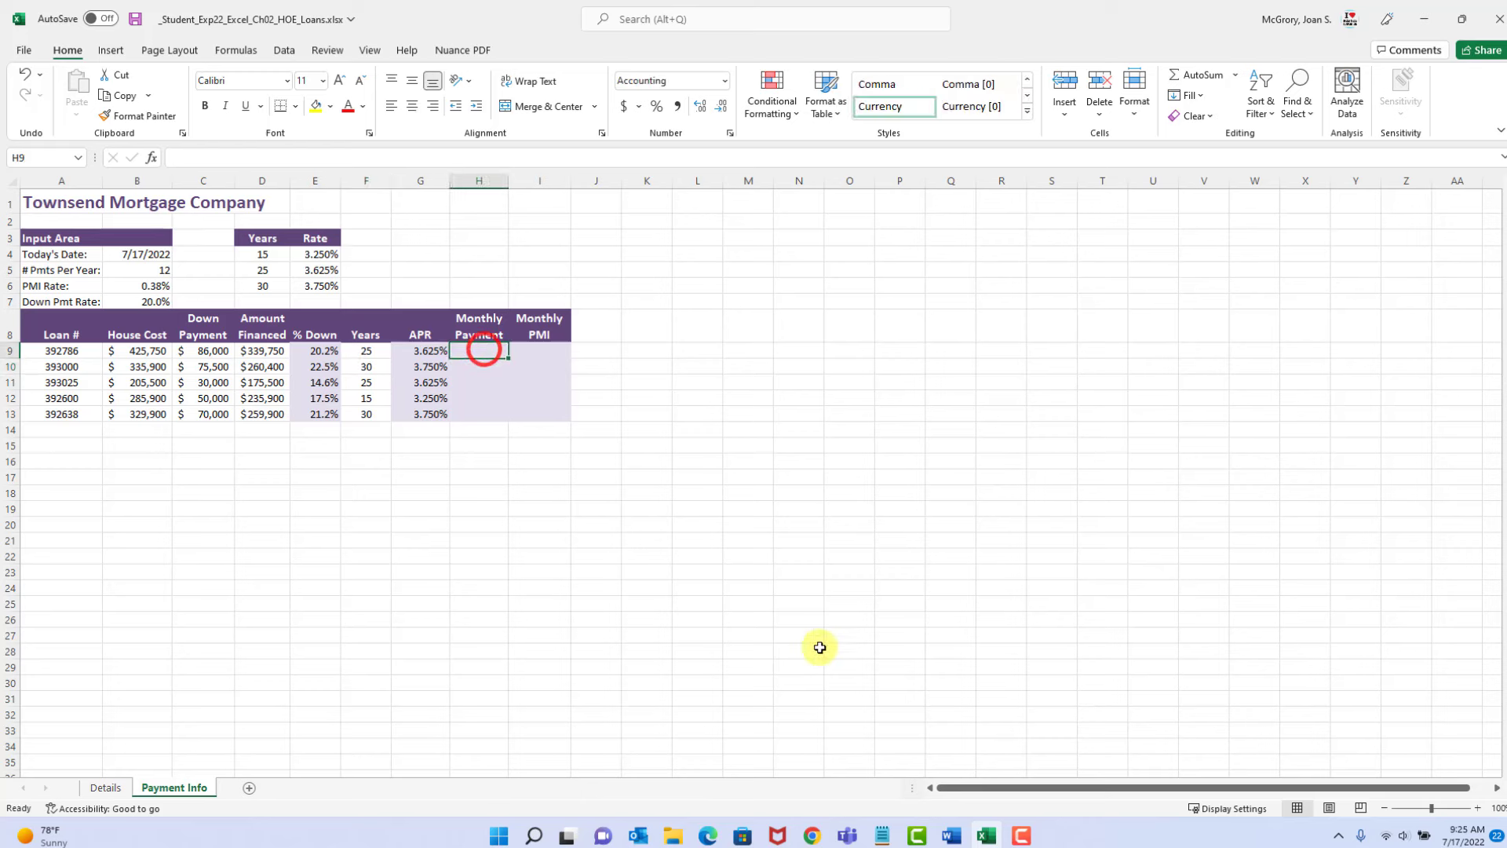
{"action": "left_click", "coordinate": [954, 836]}
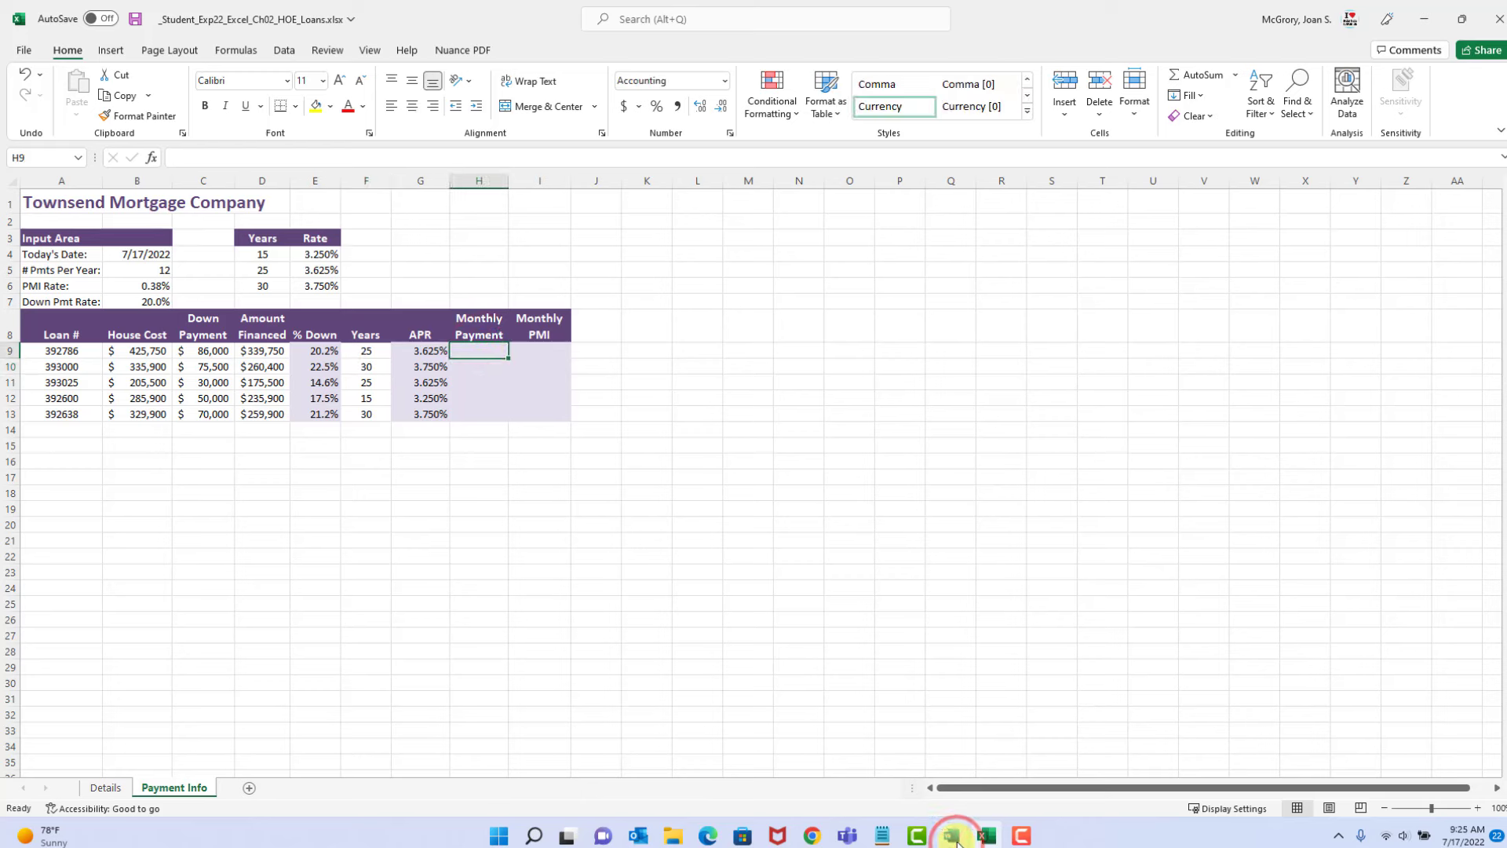
{"action": "left_click", "coordinate": [136, 19]}
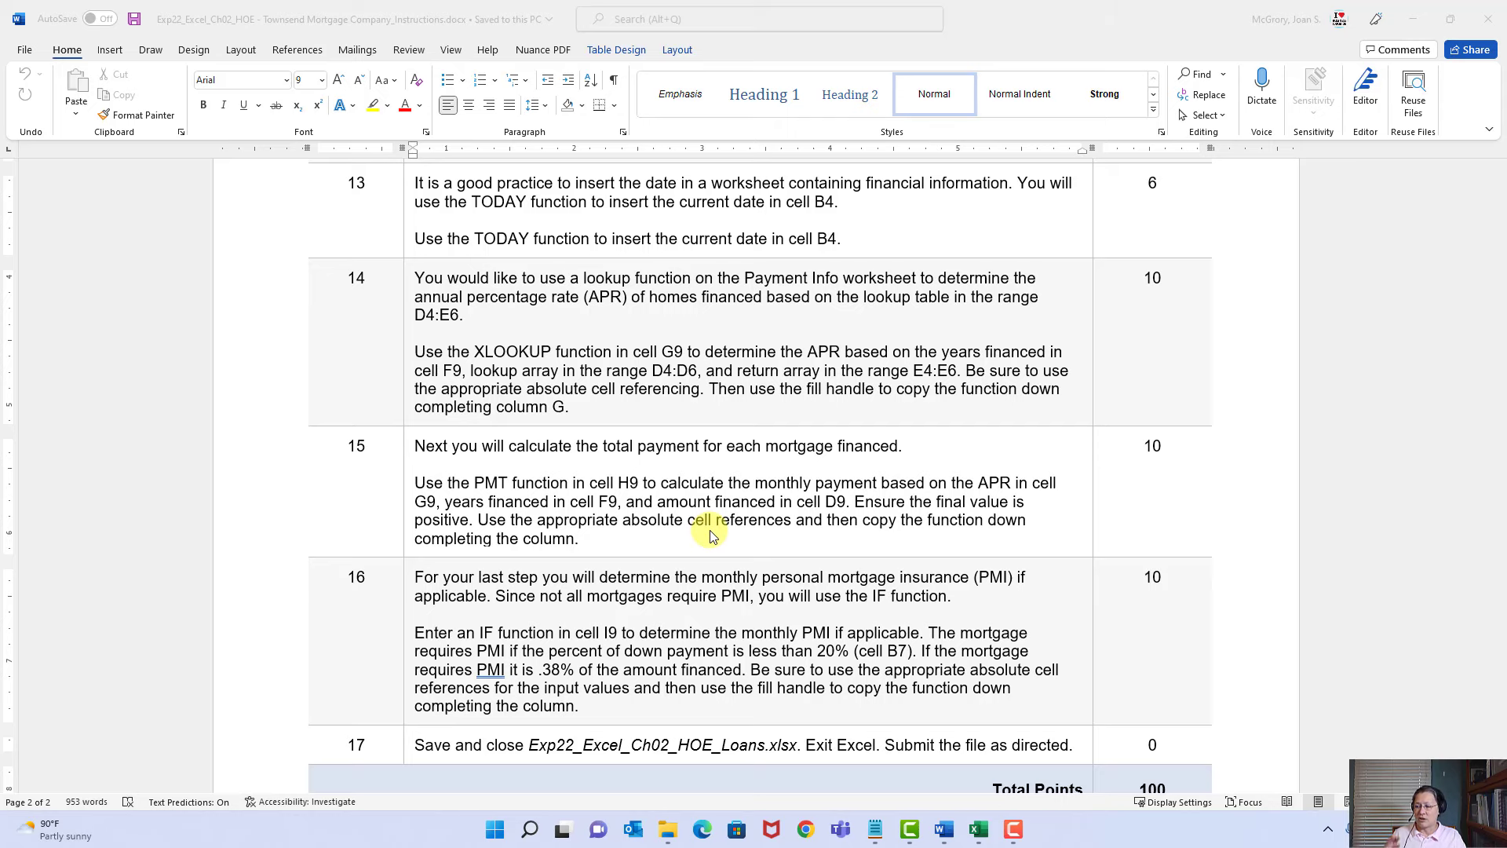
Step: Switch from the Word instructions back to the Excel loans workbook's Payment Info sheet
{"action": "left_click", "coordinate": [980, 837]}
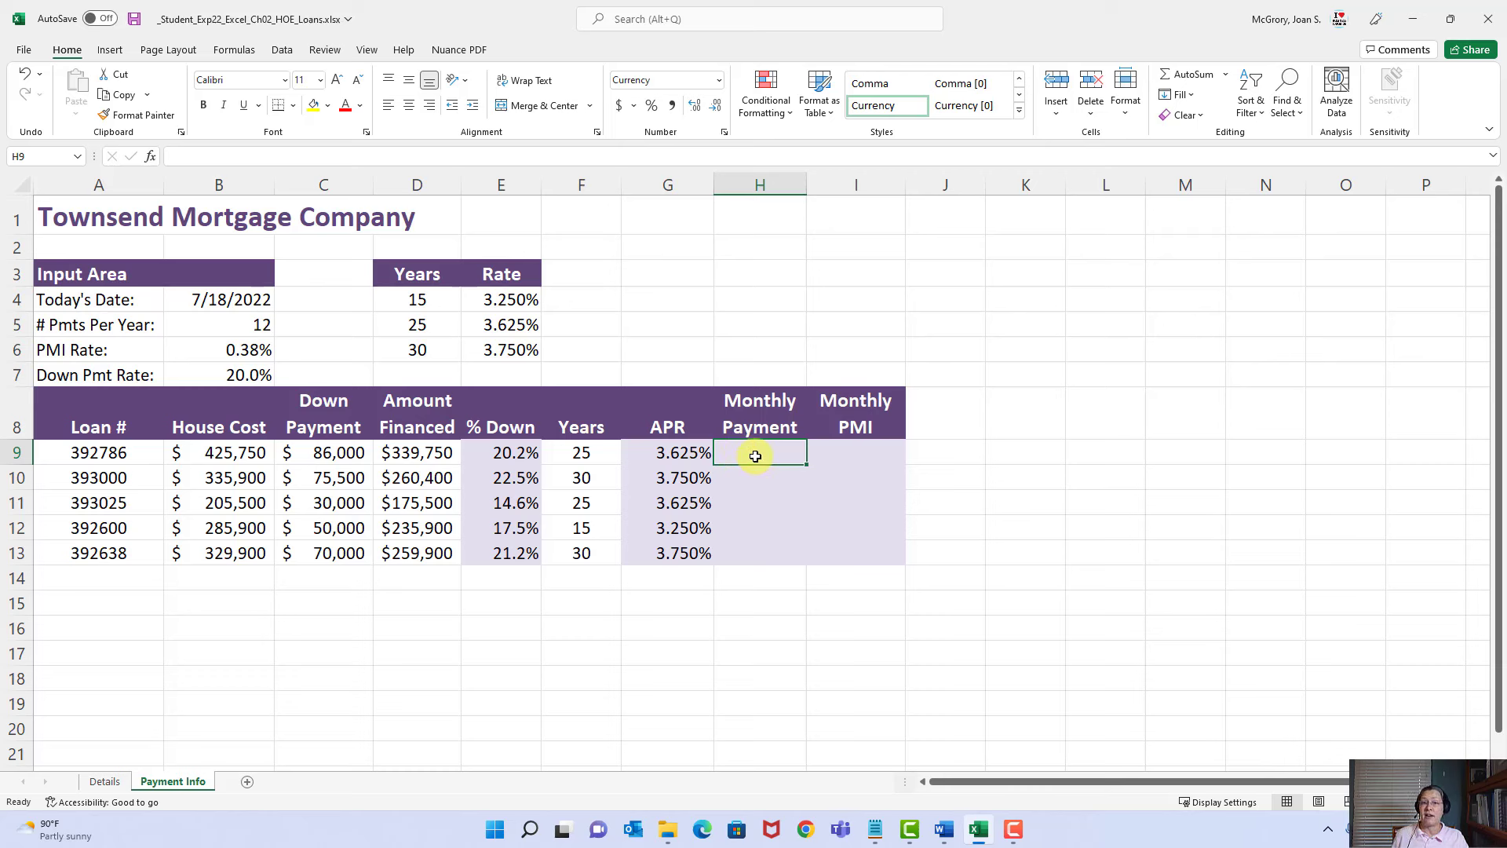
Step: Insert the PMT function into H9 via a function search and open its arguments
{"action": "left_click", "coordinate": [152, 160]}
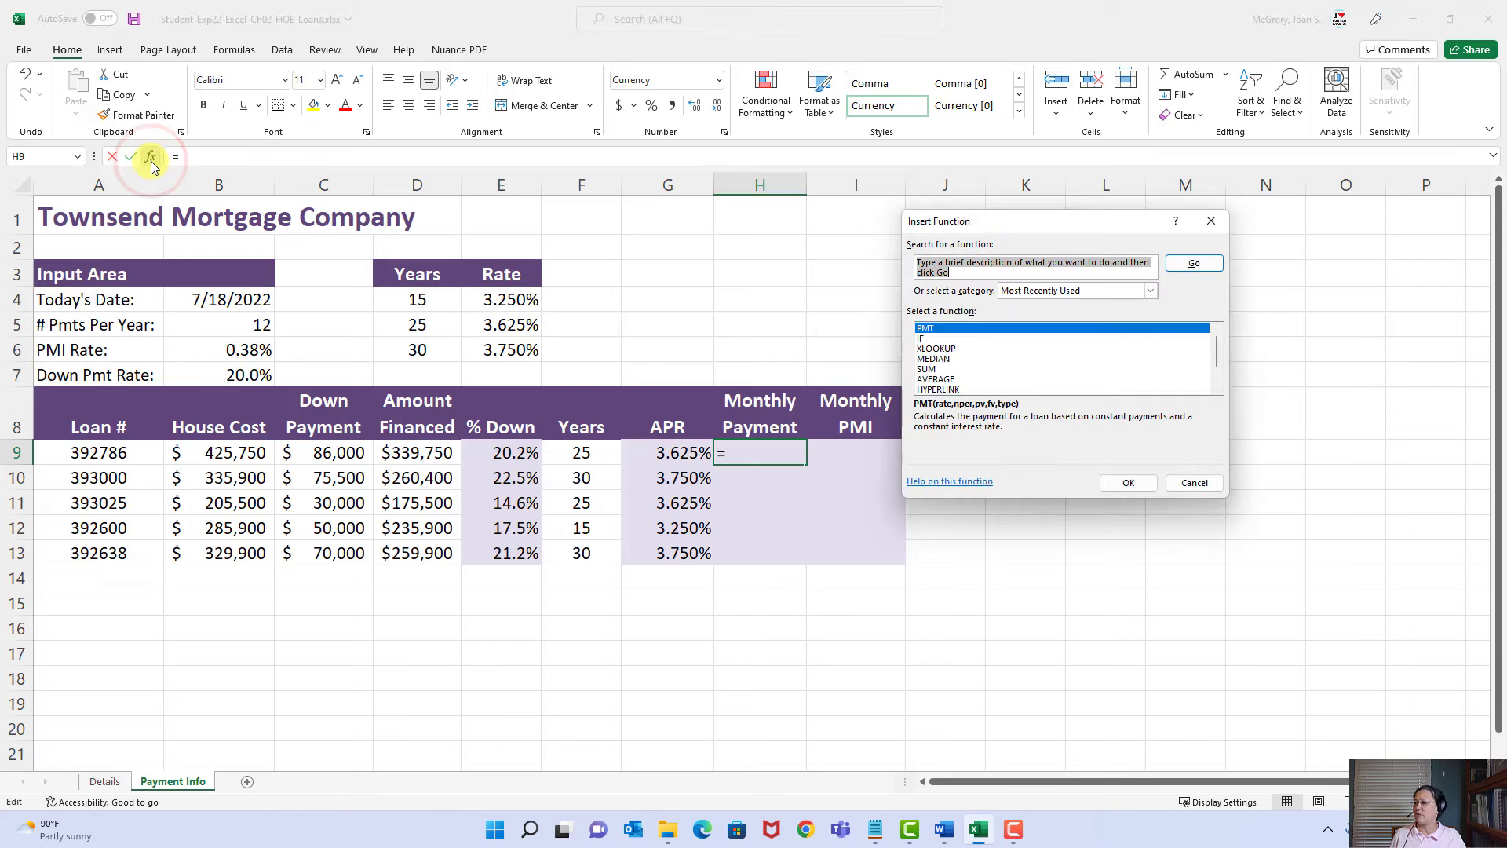
{"action": "left_click", "coordinate": [1029, 223]}
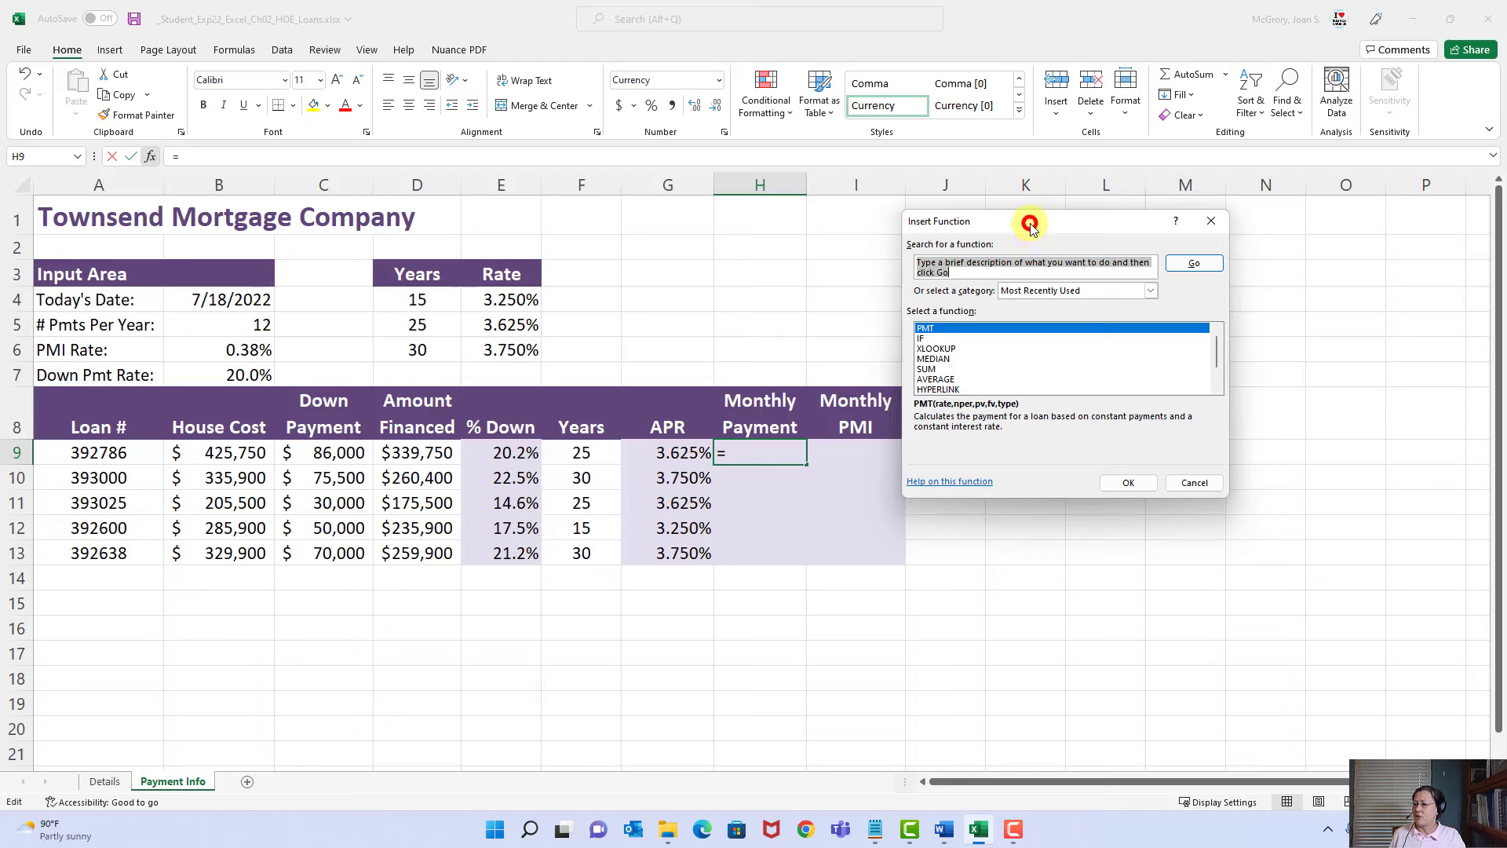
{"action": "left_click_drag", "start_coordinate": [1030, 223], "coordinate": [943, 290]}
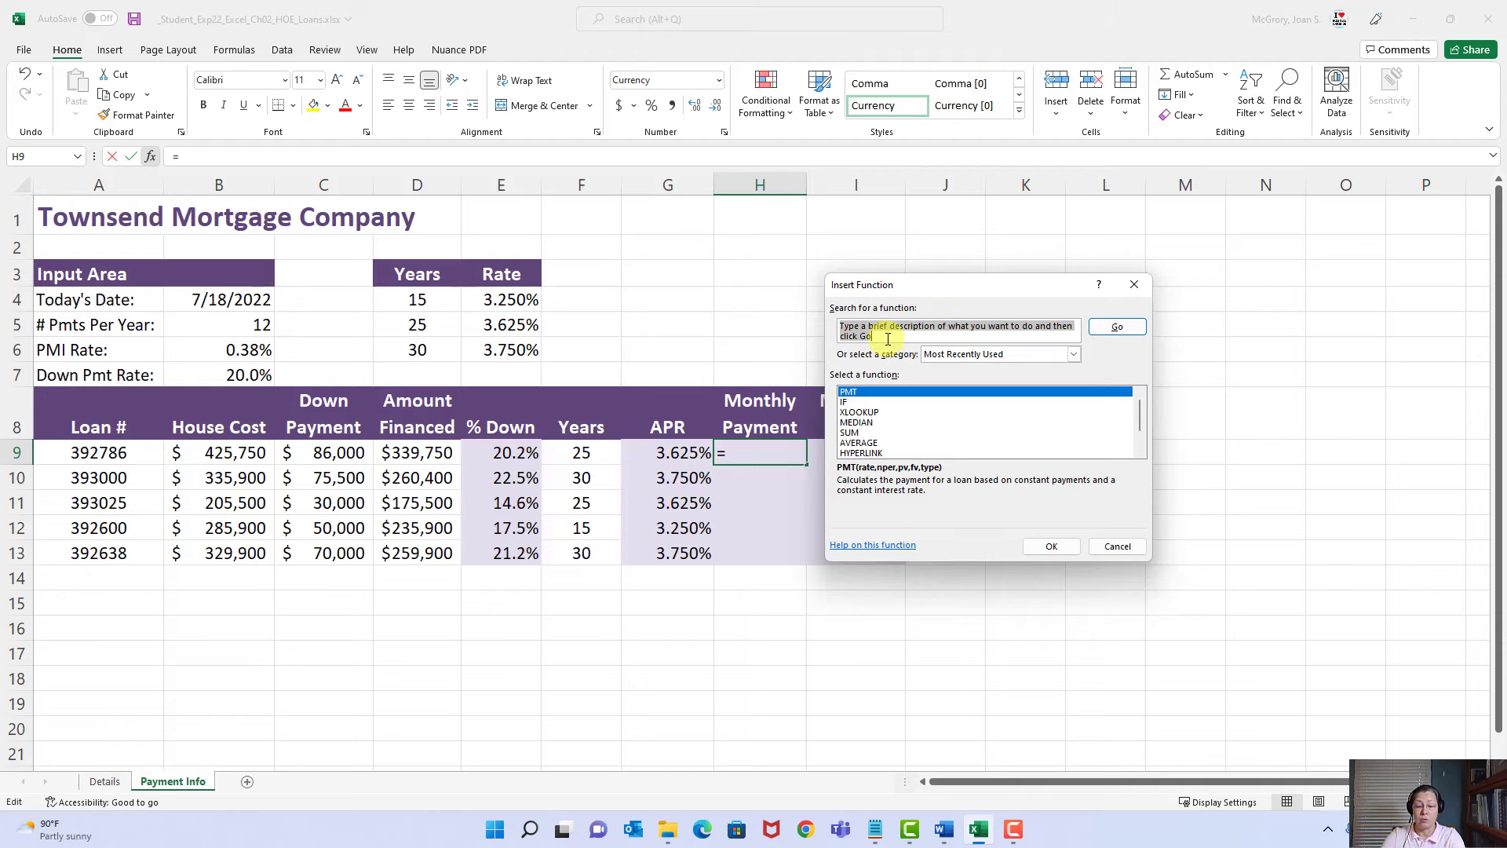
{"action": "type", "text": "PMT"}
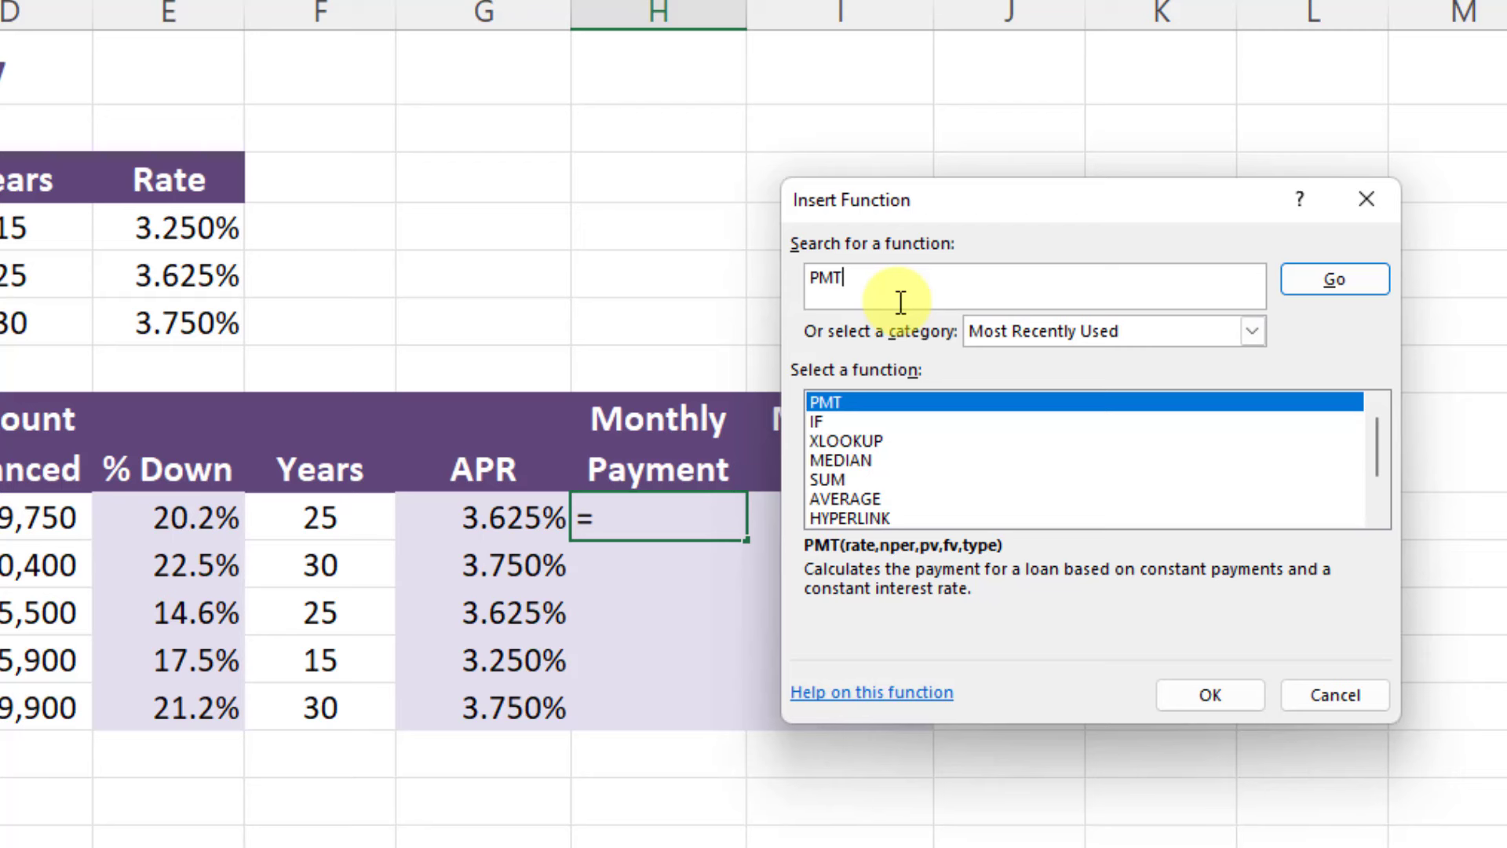
{"action": "key", "text": "Return"}
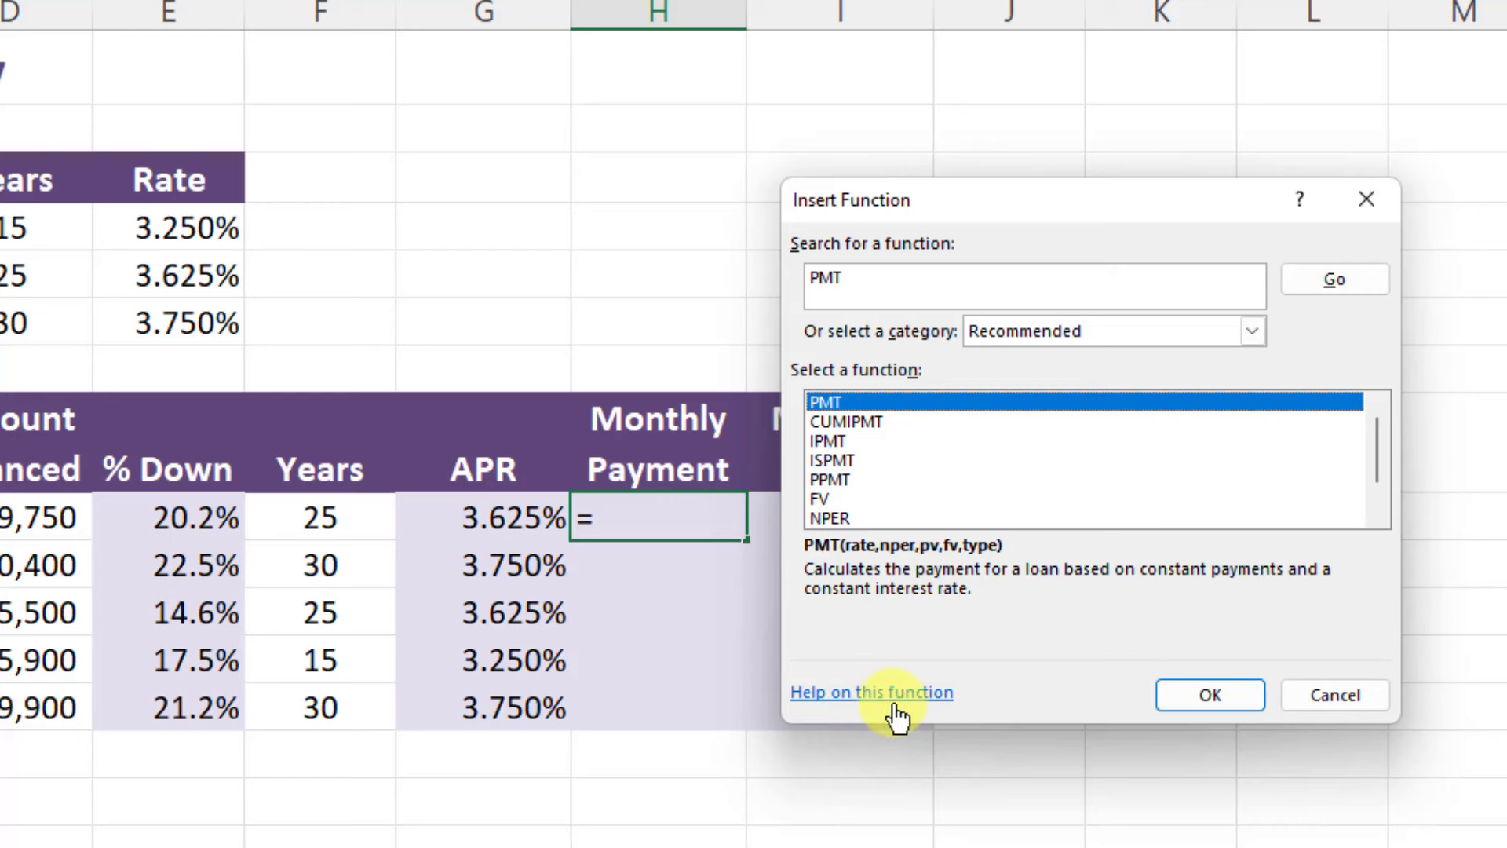
{"action": "left_click", "coordinate": [1195, 698]}
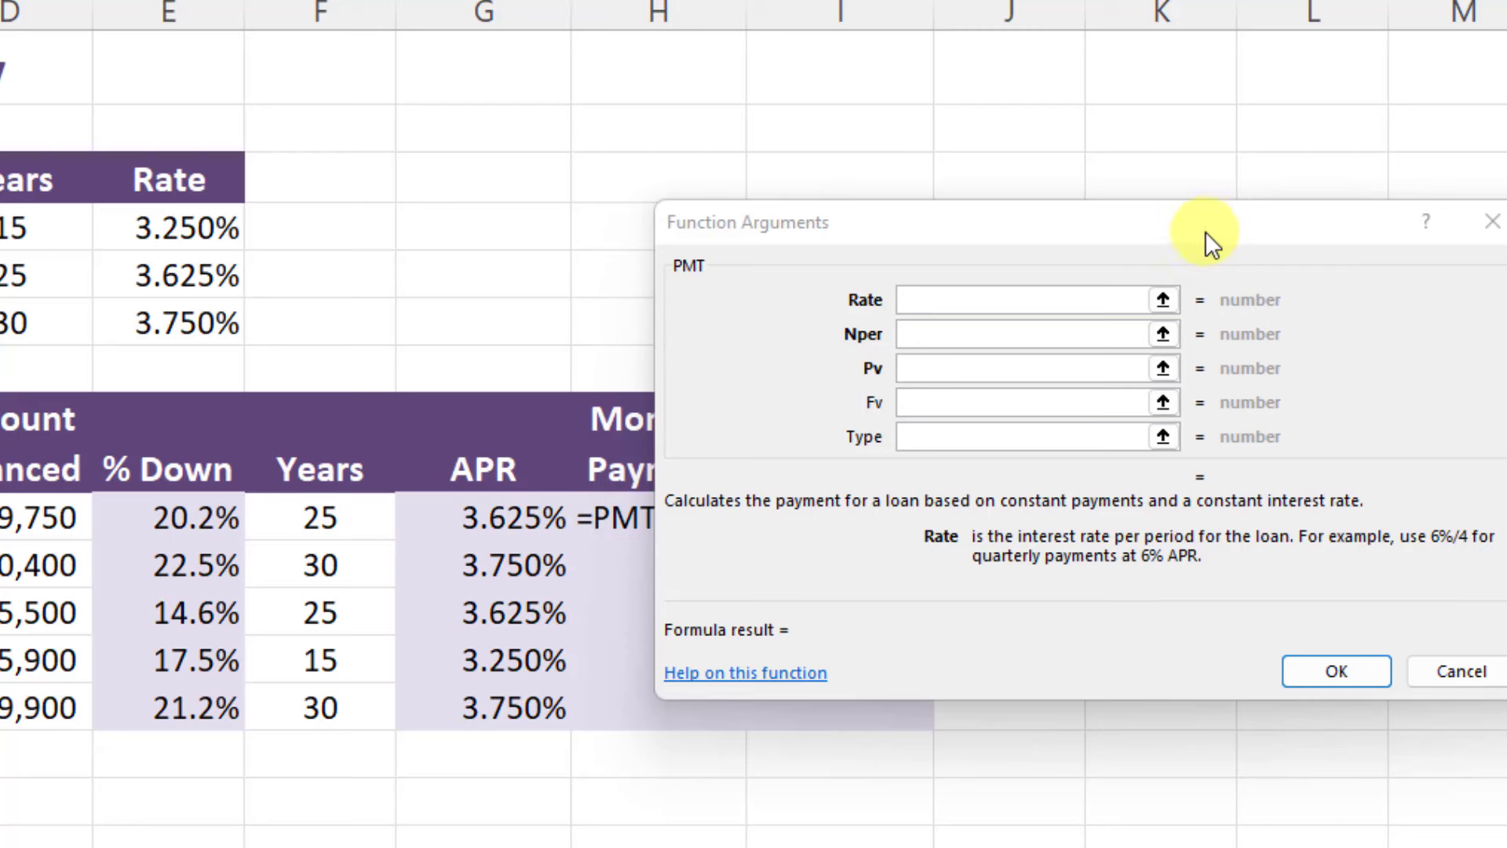
Step: Set the PMT Rate argument to G9/$B$5
{"action": "left_click_drag", "start_coordinate": [1209, 228], "coordinate": [1336, 248]}
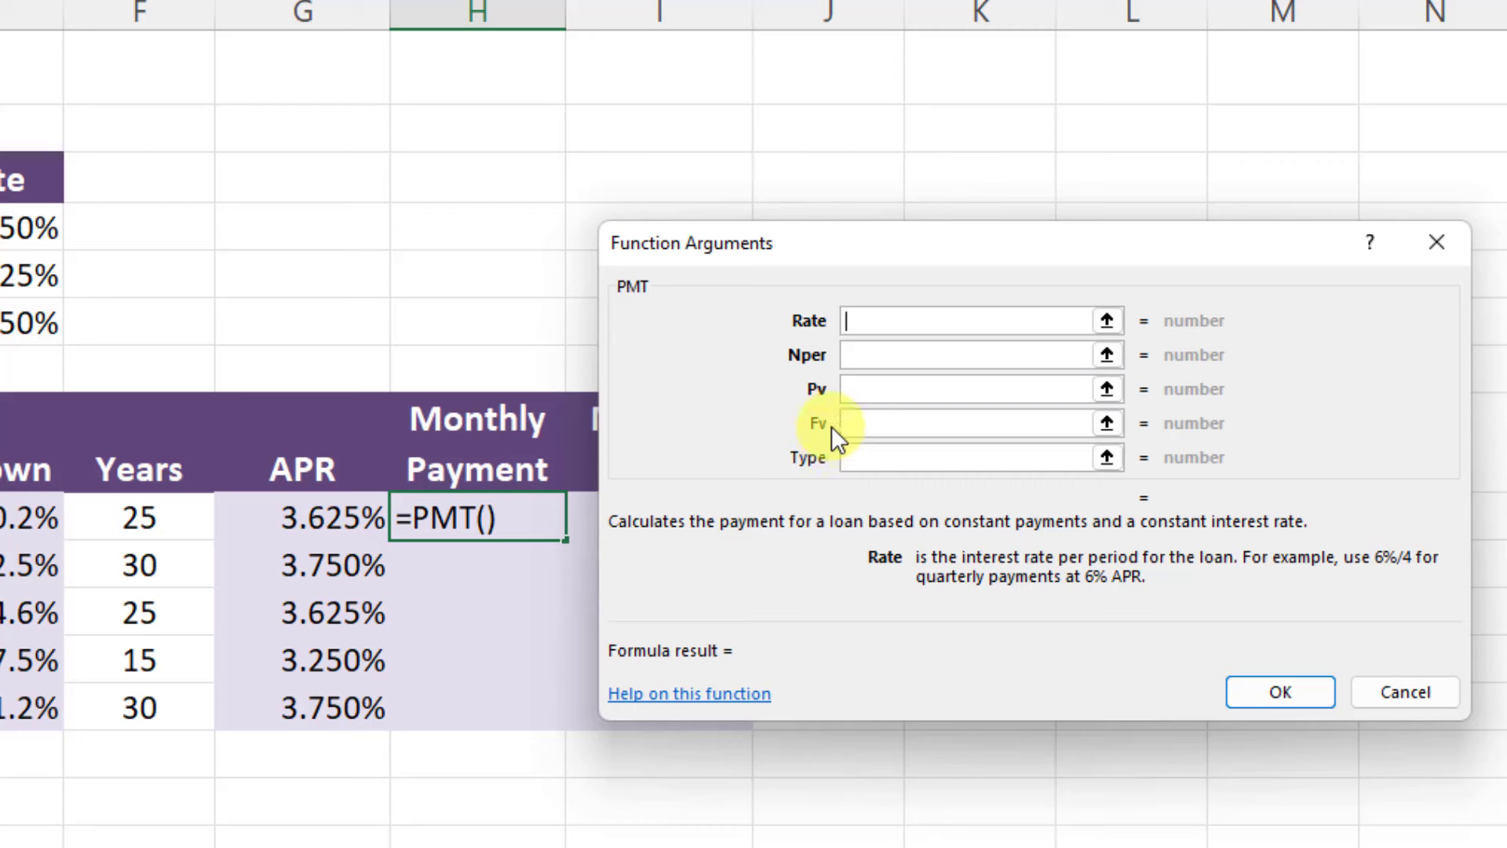
{"action": "left_click", "coordinate": [865, 423]}
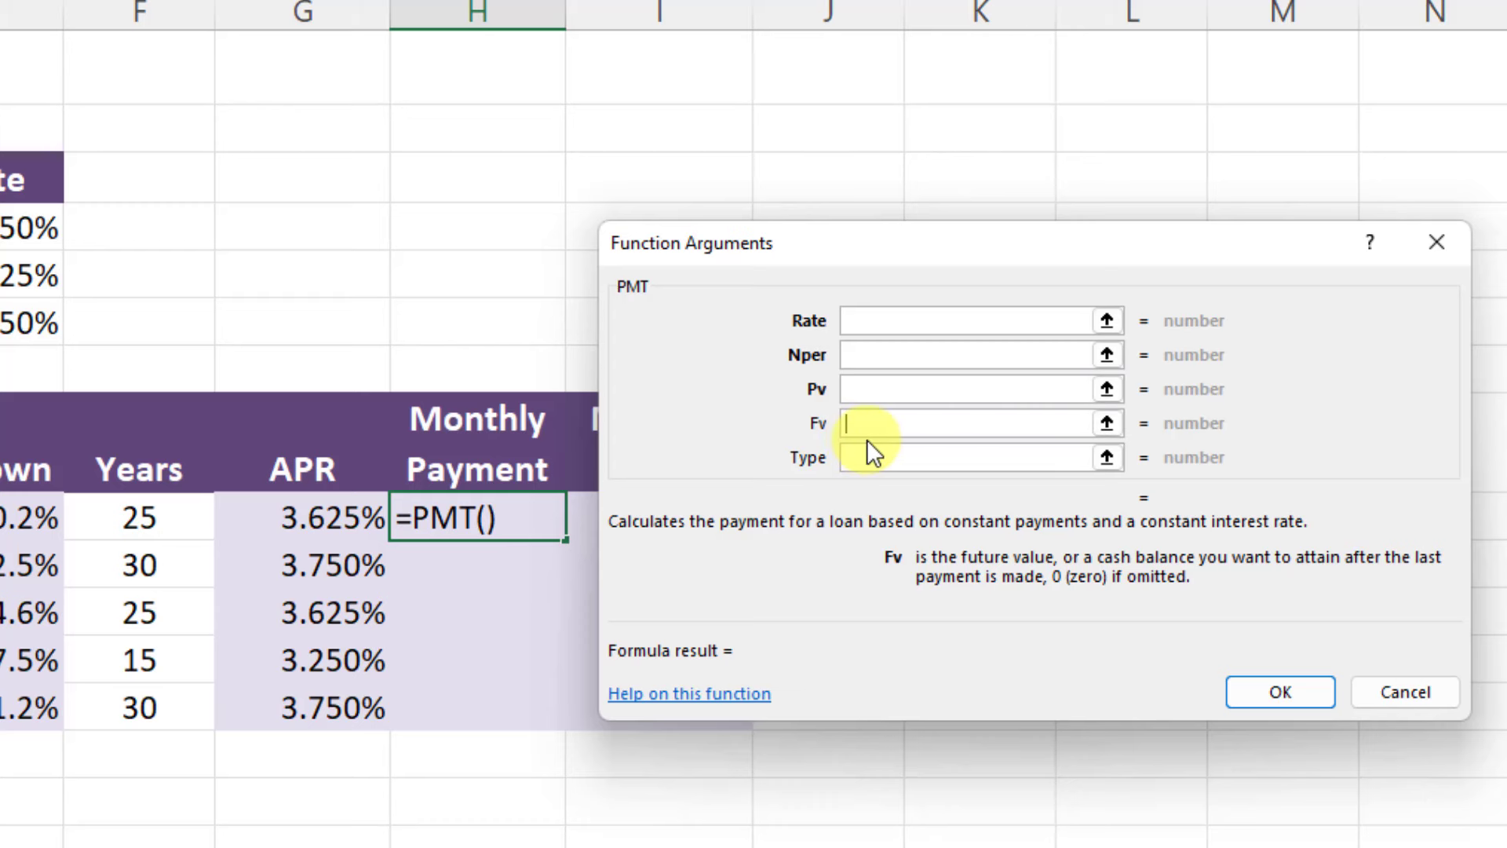
{"action": "left_click", "coordinate": [869, 322]}
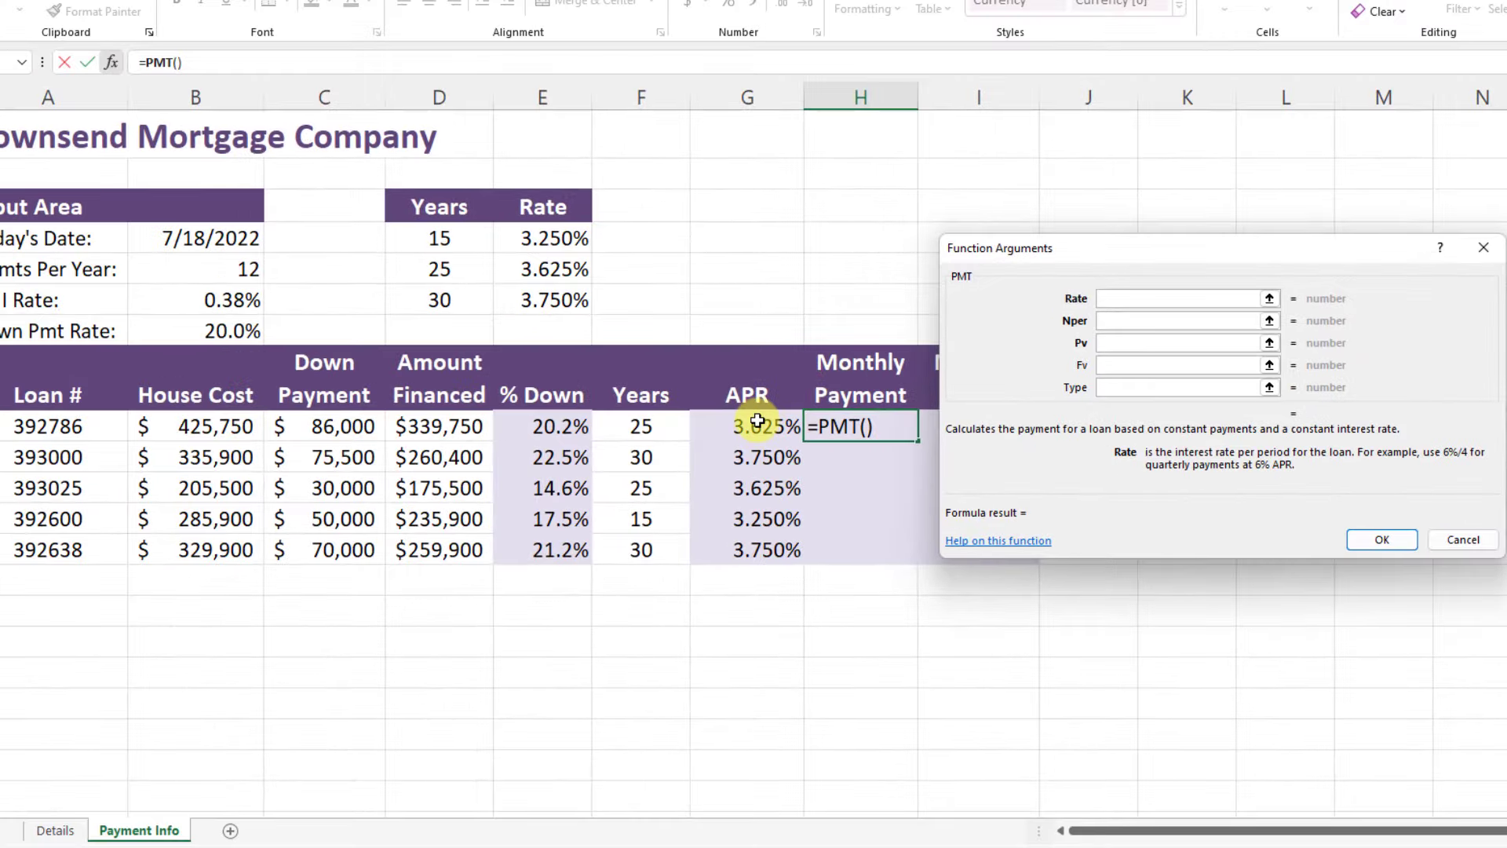
{"action": "left_click", "coordinate": [757, 422]}
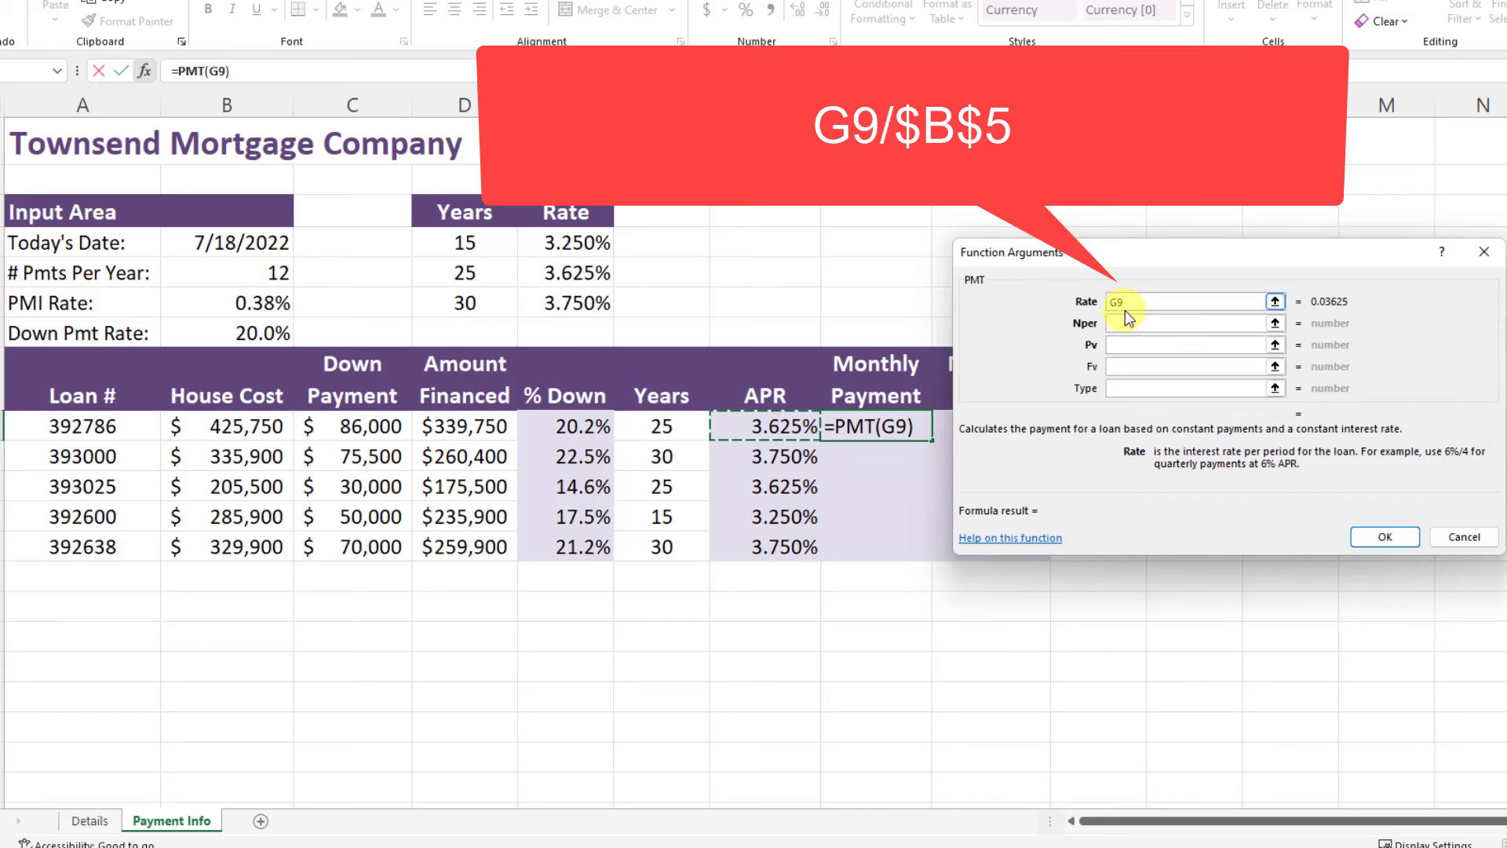
{"action": "type", "text": "/"}
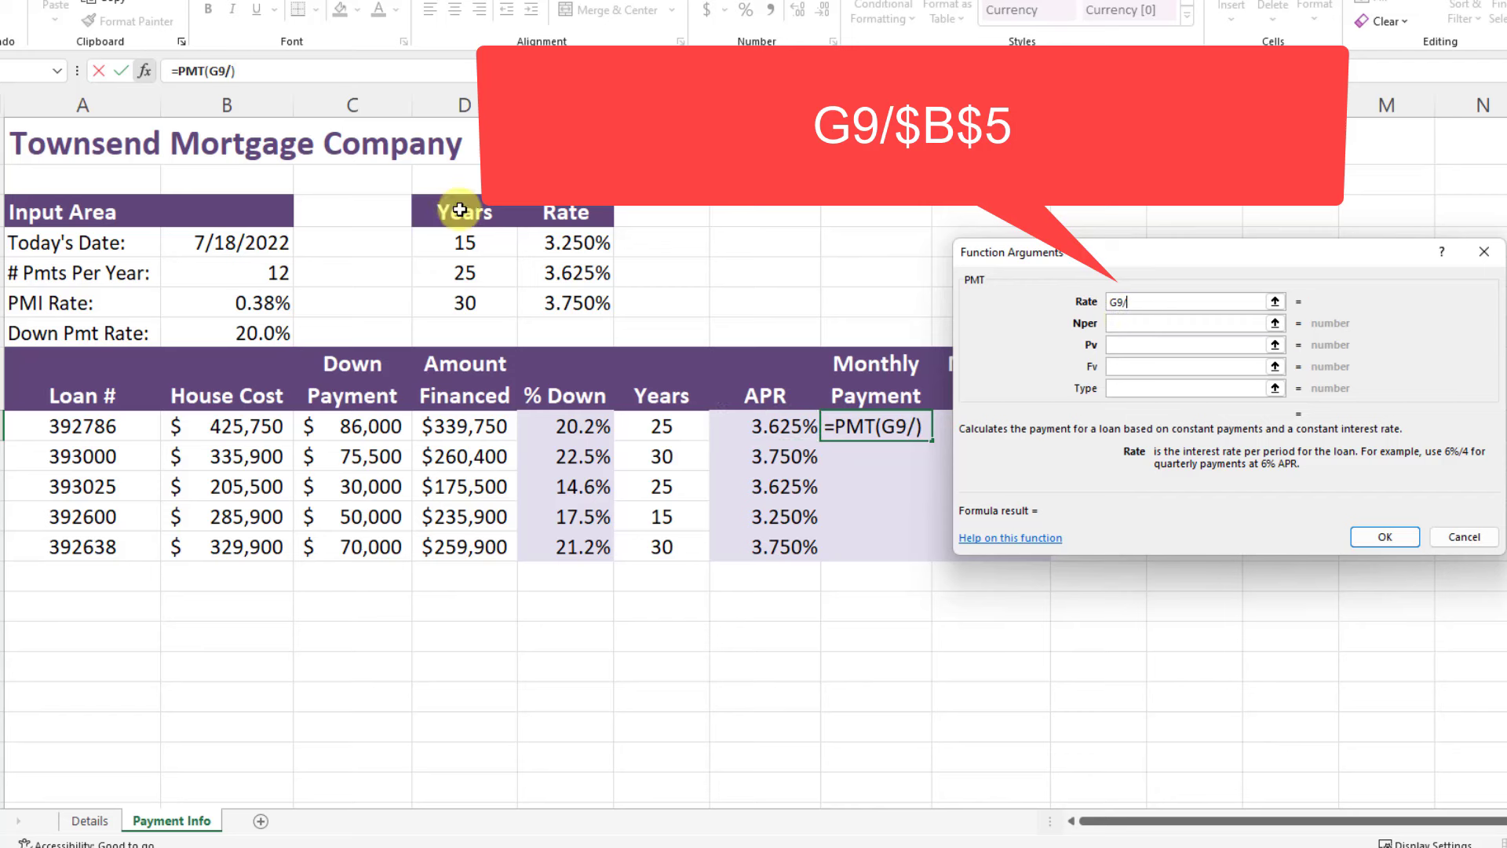
{"action": "left_click", "coordinate": [266, 270]}
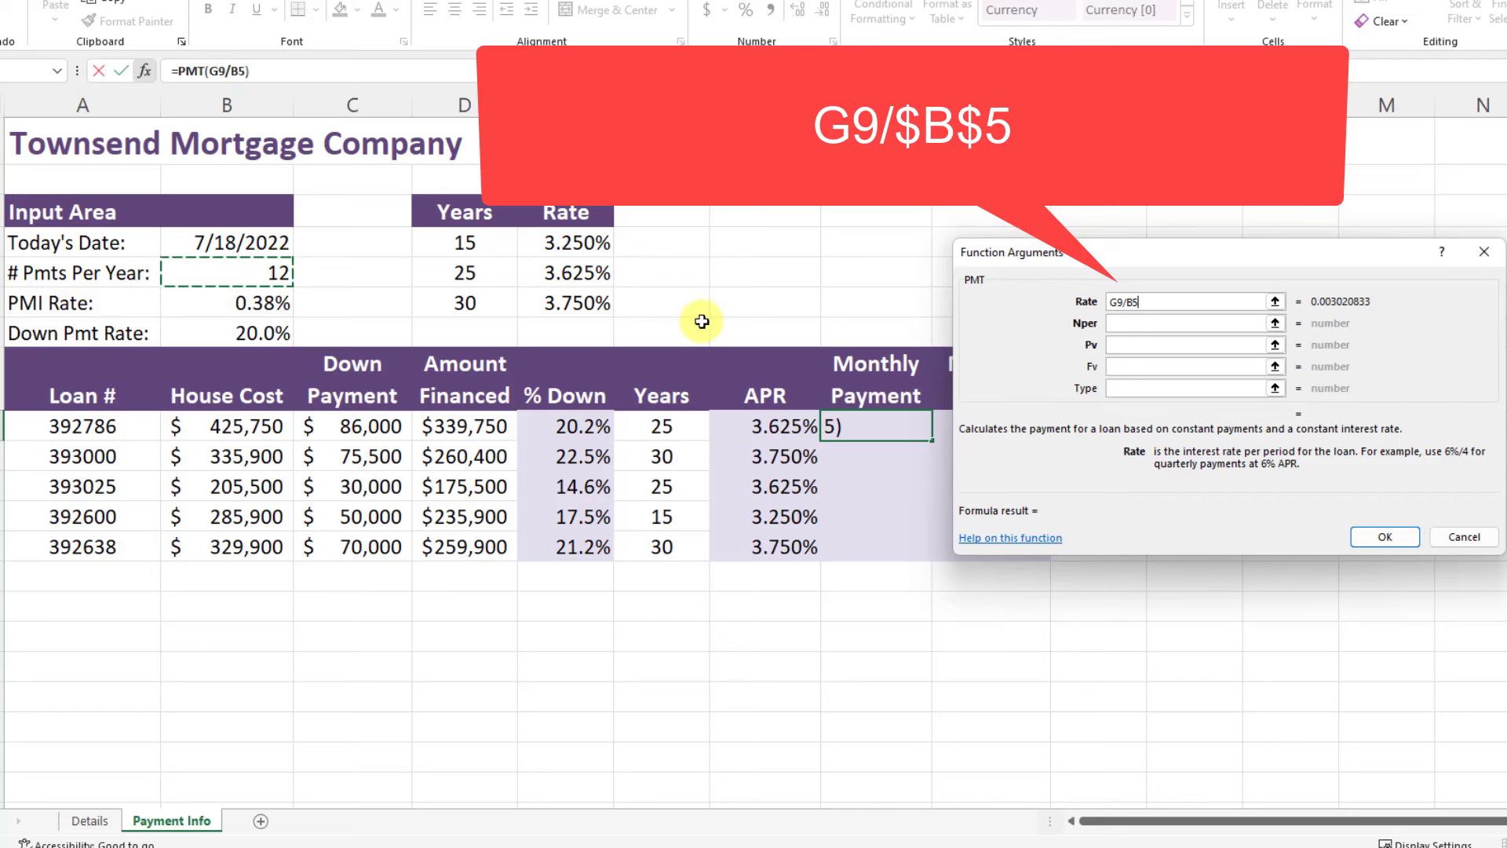
{"action": "left_click", "coordinate": [1124, 302]}
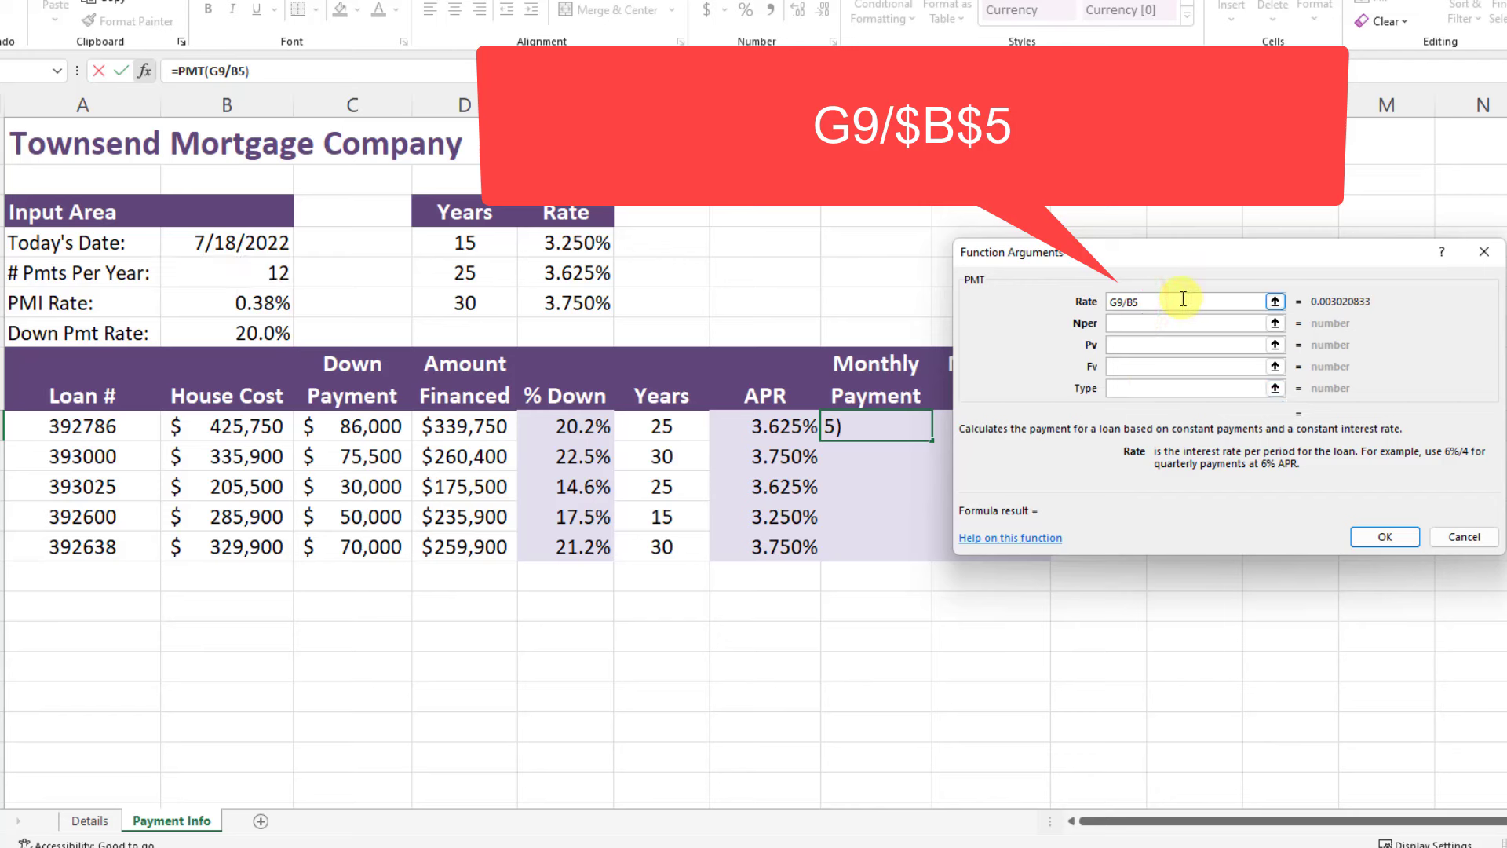
{"action": "type", "text": "$B$"}
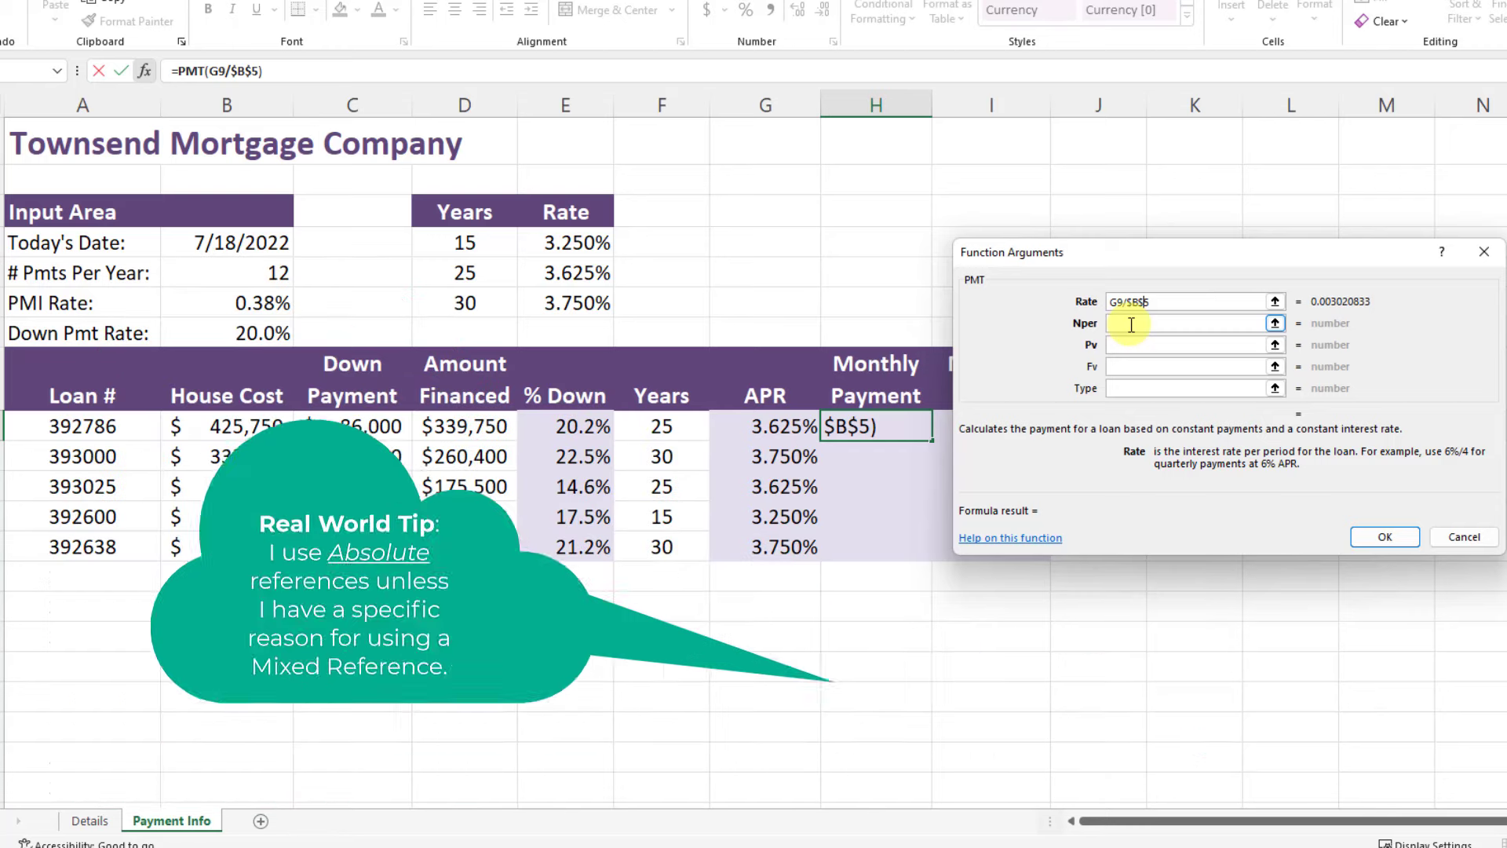
Step: Set the Nper argument to F9*$B$5, giving 300 payments
{"action": "left_click", "coordinate": [1130, 324]}
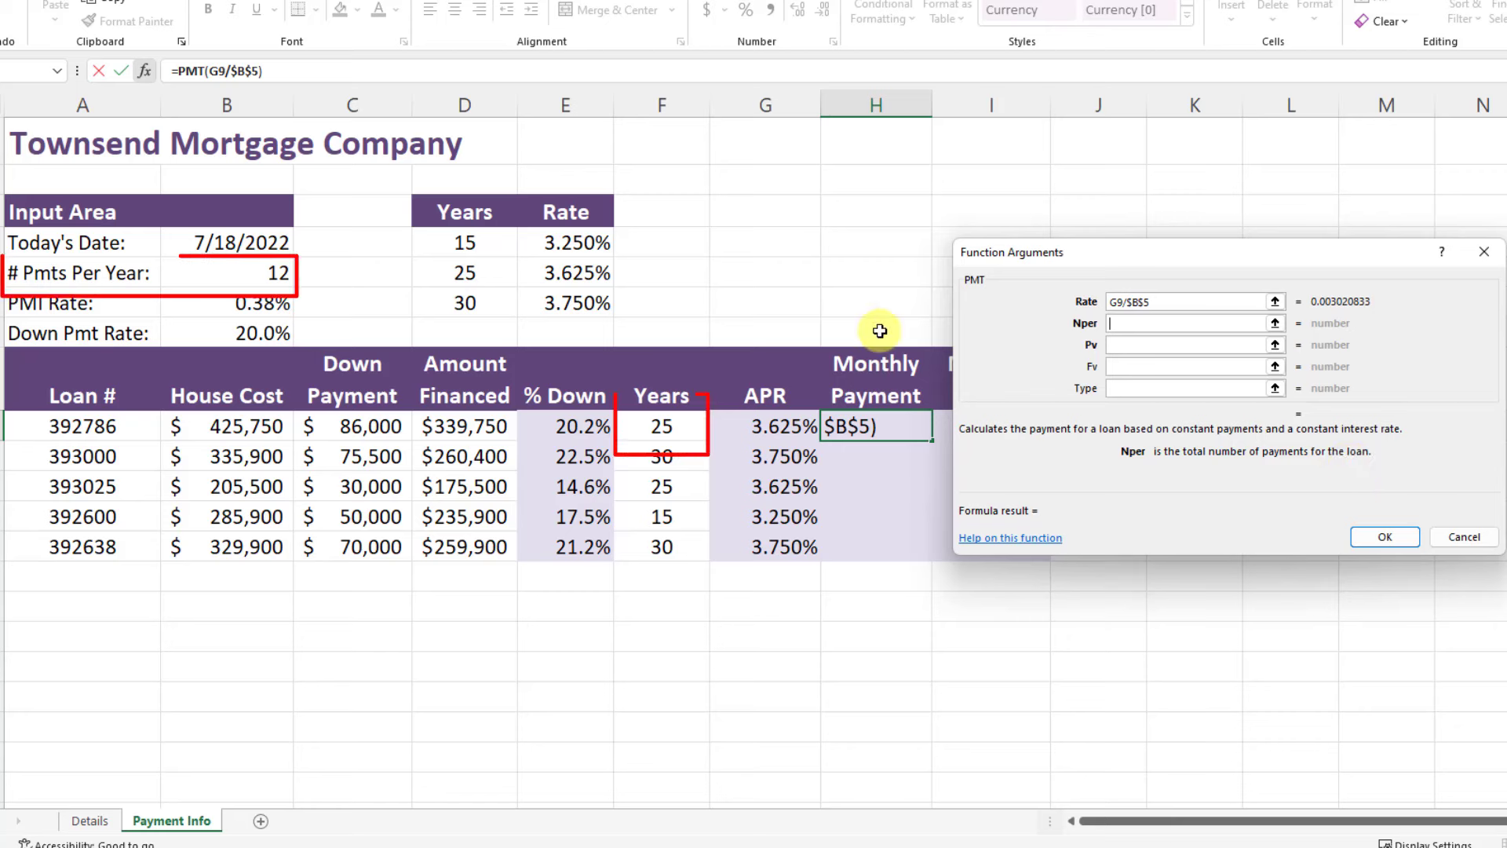
{"action": "left_click", "coordinate": [678, 429]}
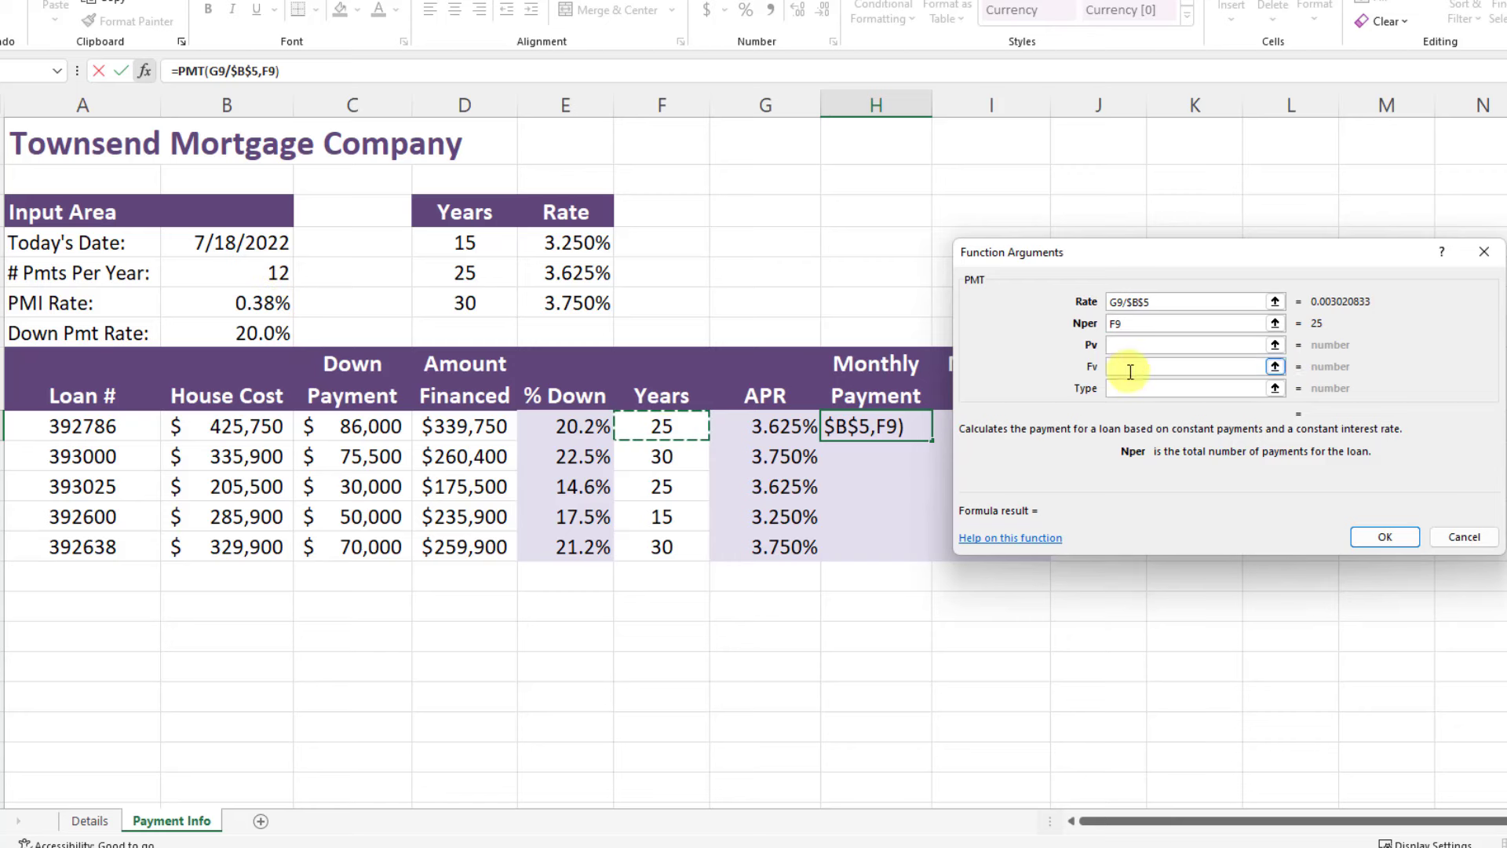
{"action": "type", "text": "*"}
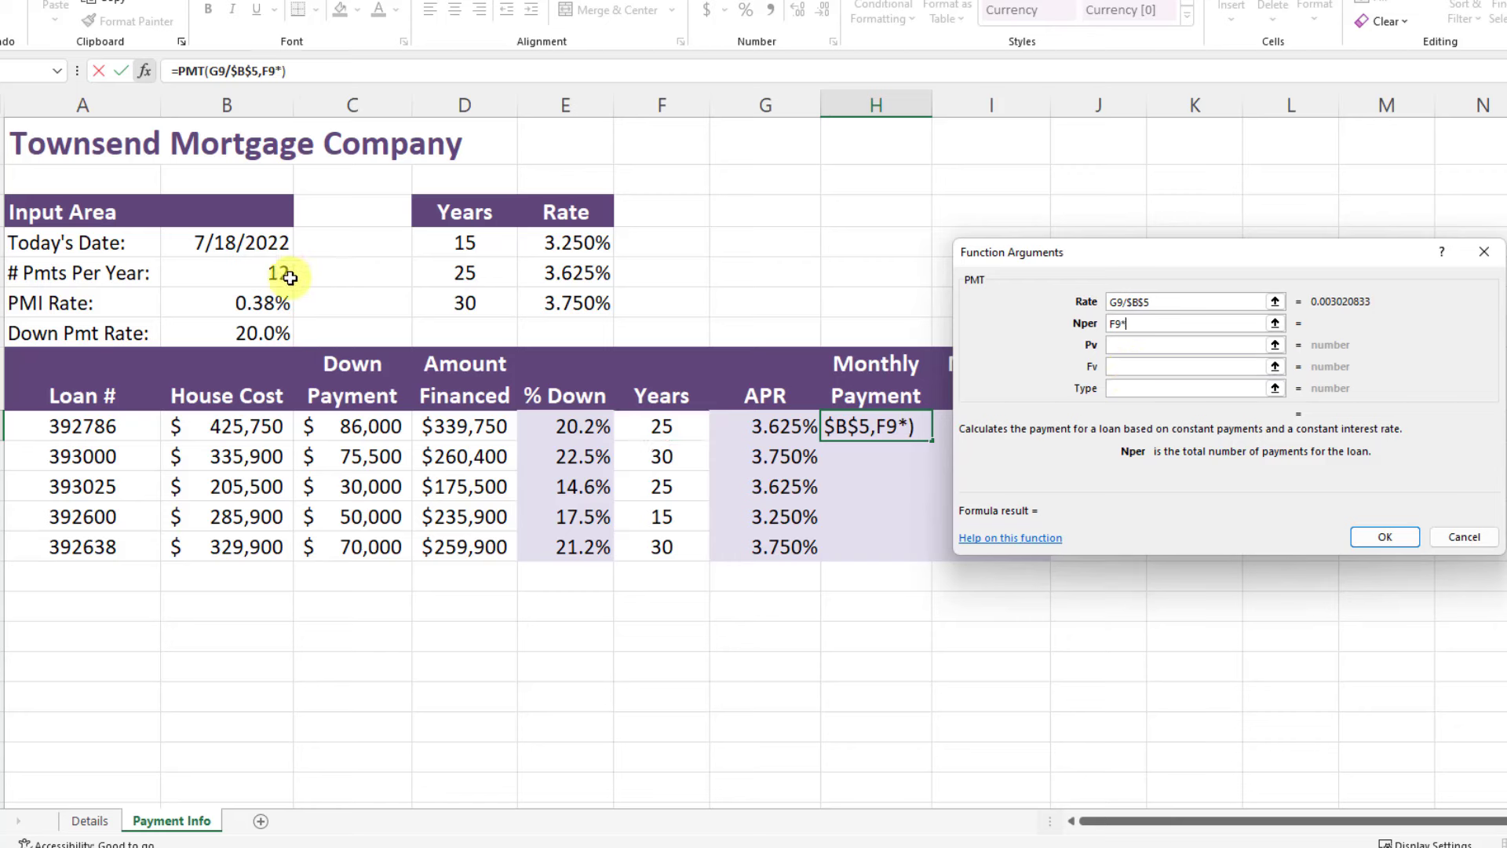
{"action": "left_click", "coordinate": [260, 273]}
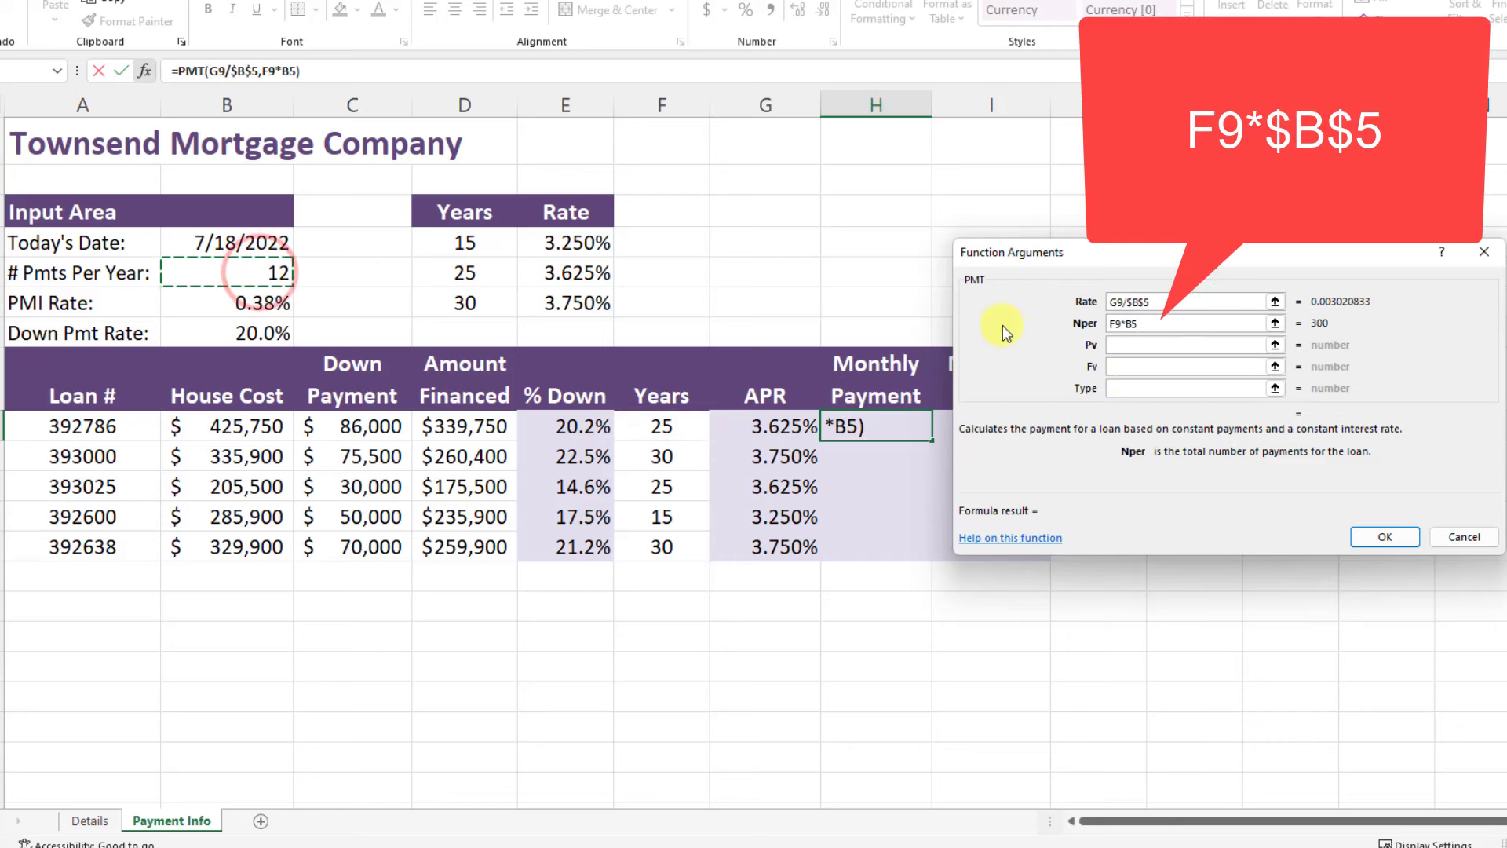
{"action": "left_click", "coordinate": [1132, 323]}
{"action": "type", "text": "$B"}
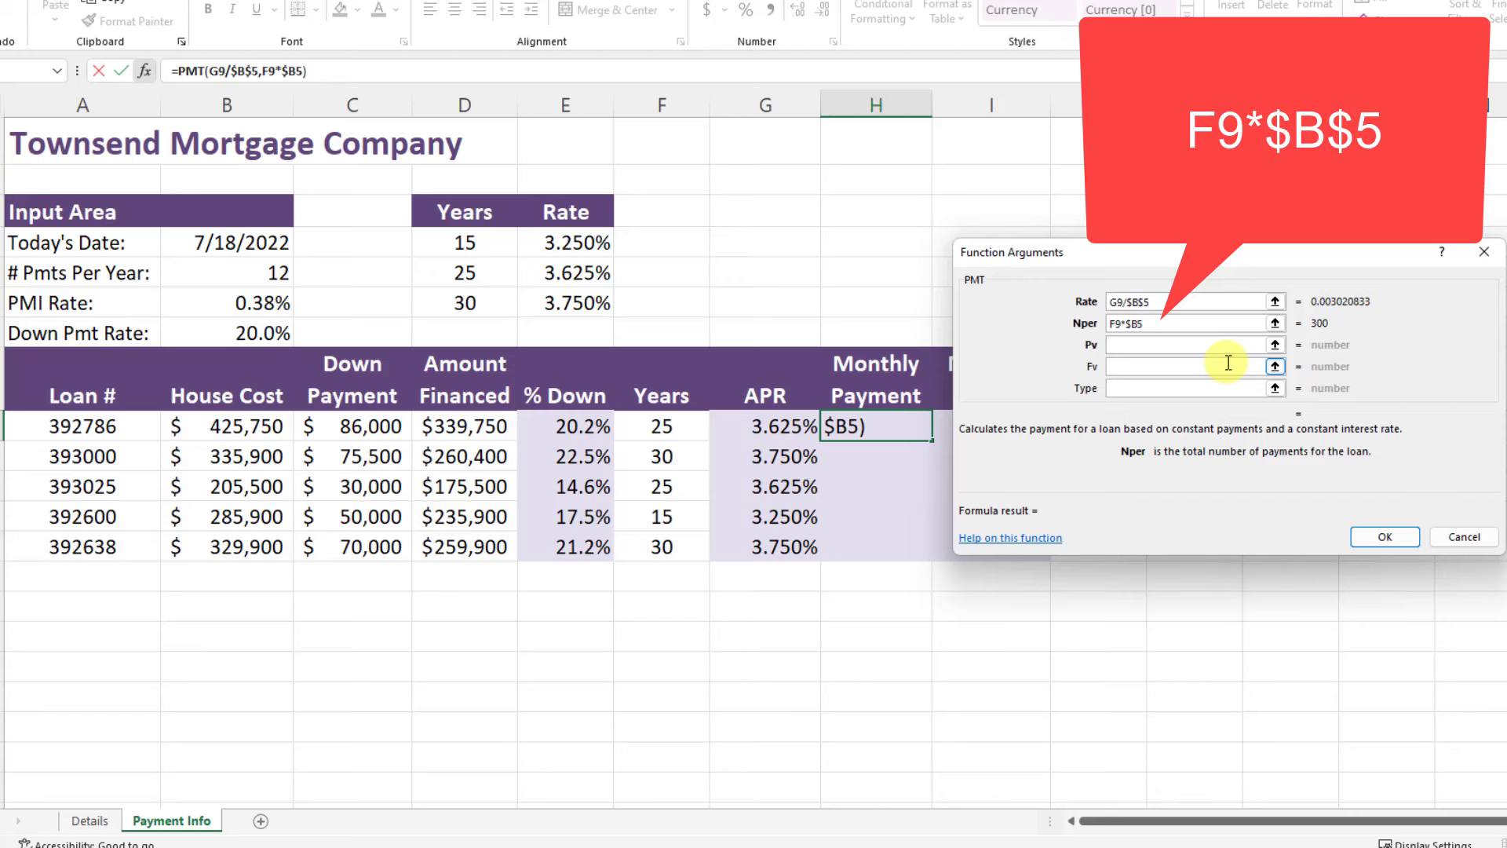
{"action": "type", "text": "$"}
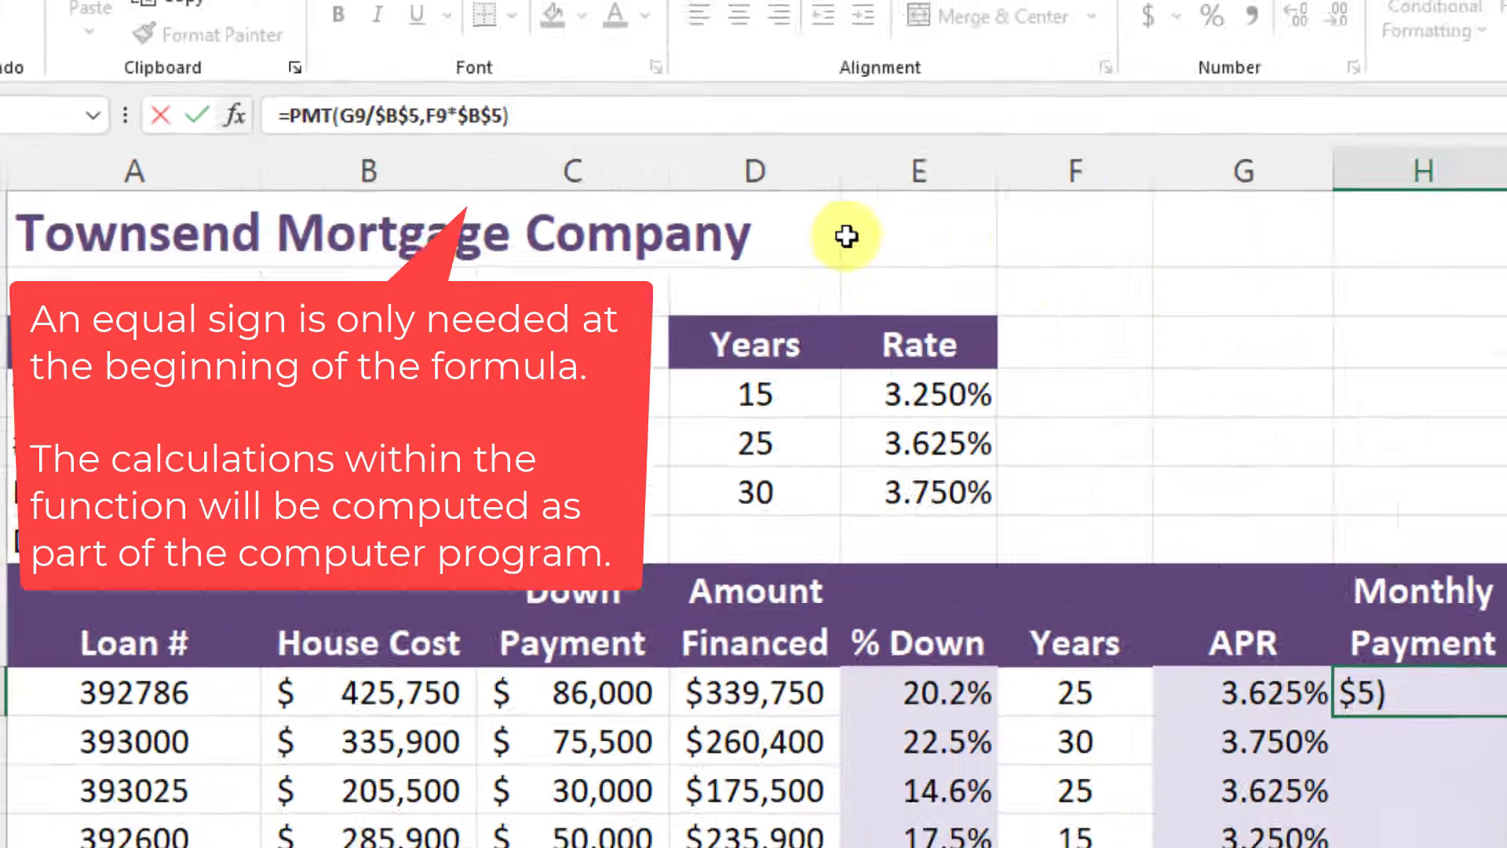
Step: Reopen the arguments of H9's =PMT(G9/$B$5,F9*$B$5) and move to the Pv box
{"action": "key", "text": "shift+F3"}
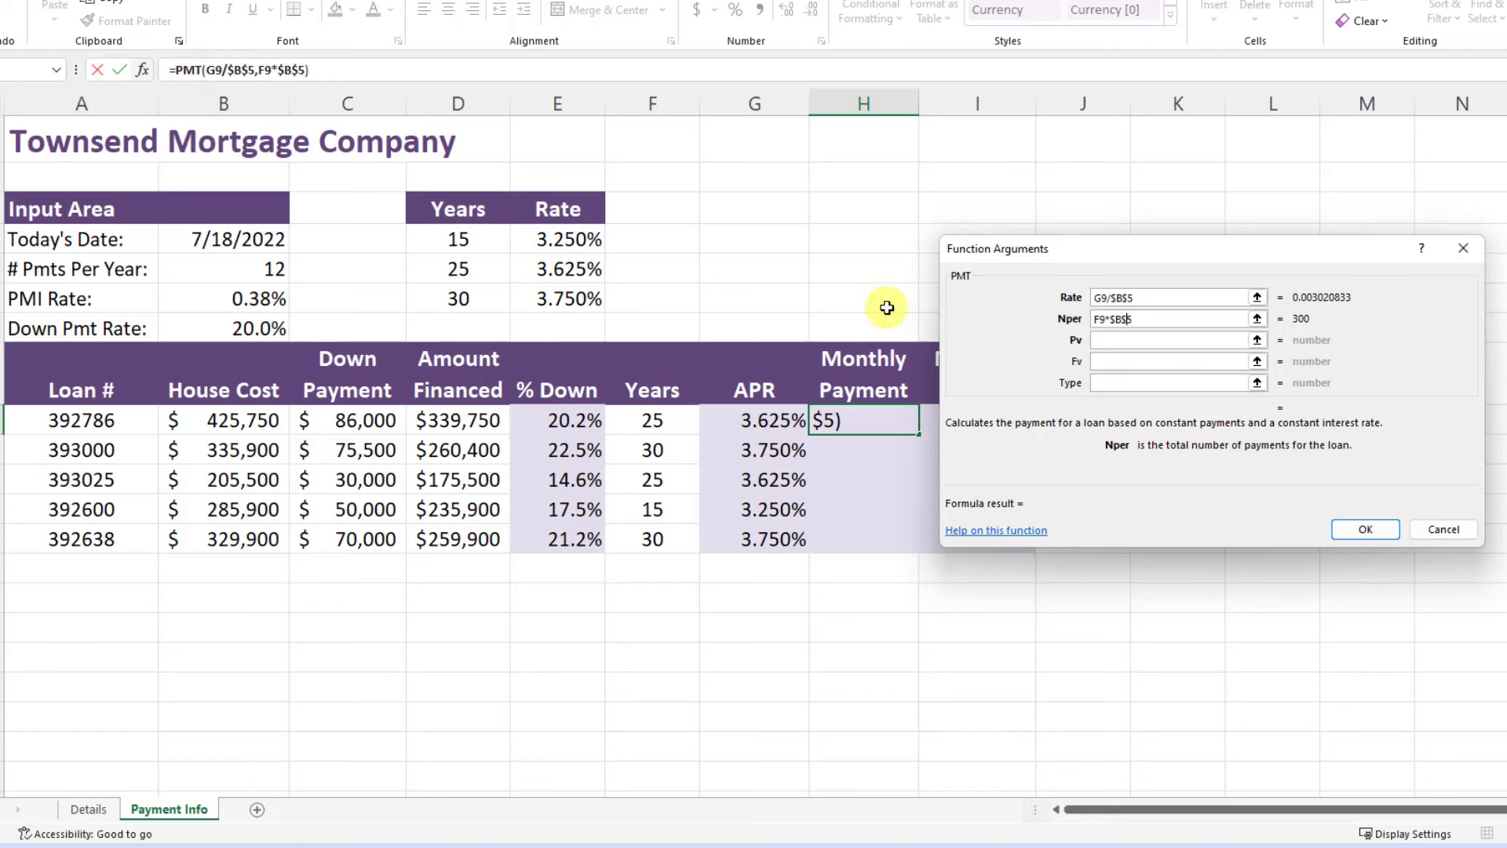
{"action": "left_click", "coordinate": [1103, 340]}
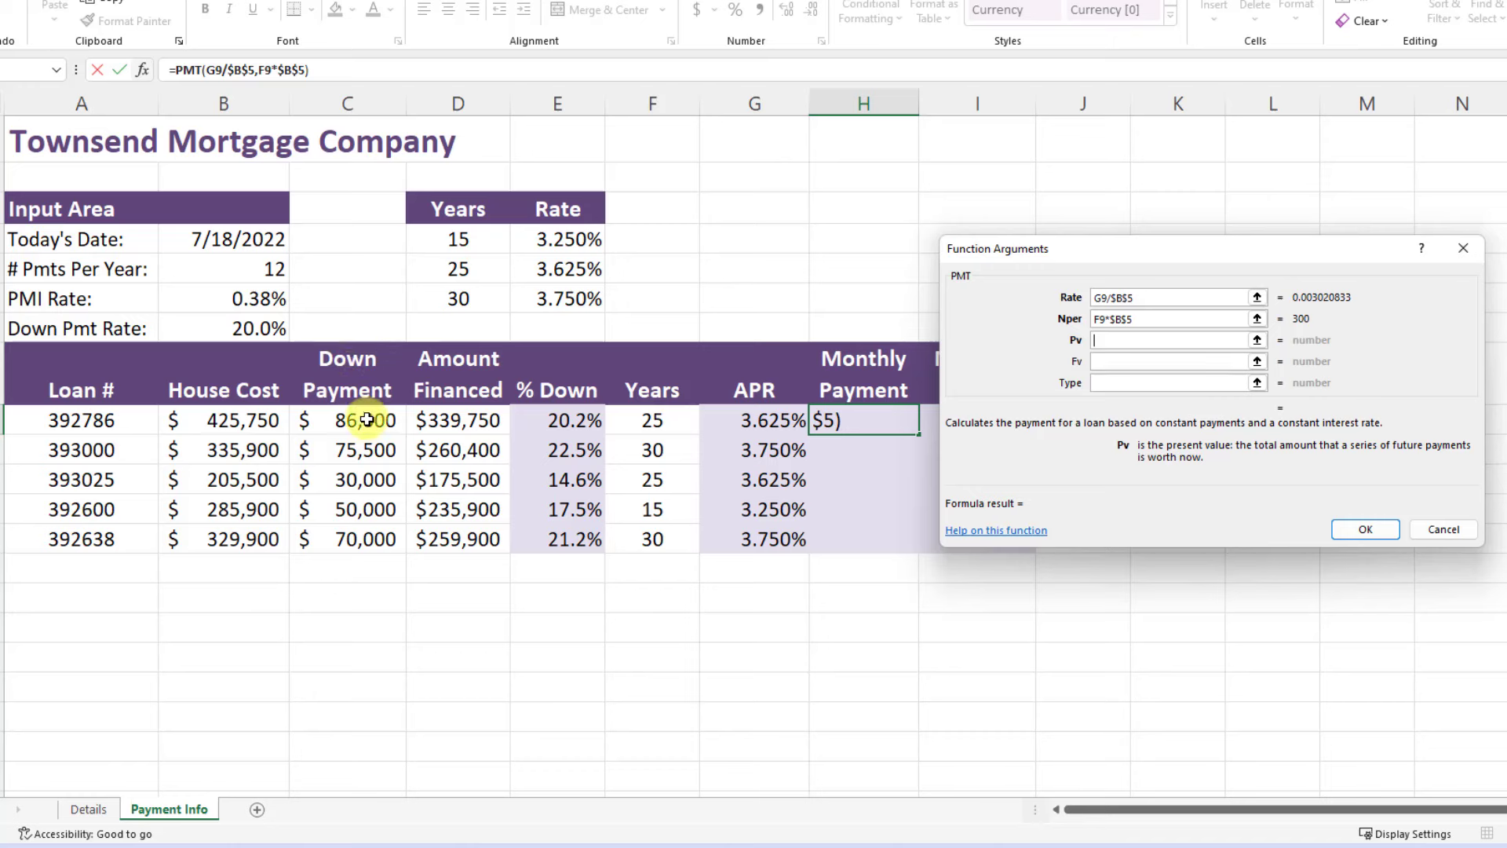
Step: Enter D9*-1 as the PMT present value, dropping the leading minus sign
{"action": "left_click", "coordinate": [453, 421]}
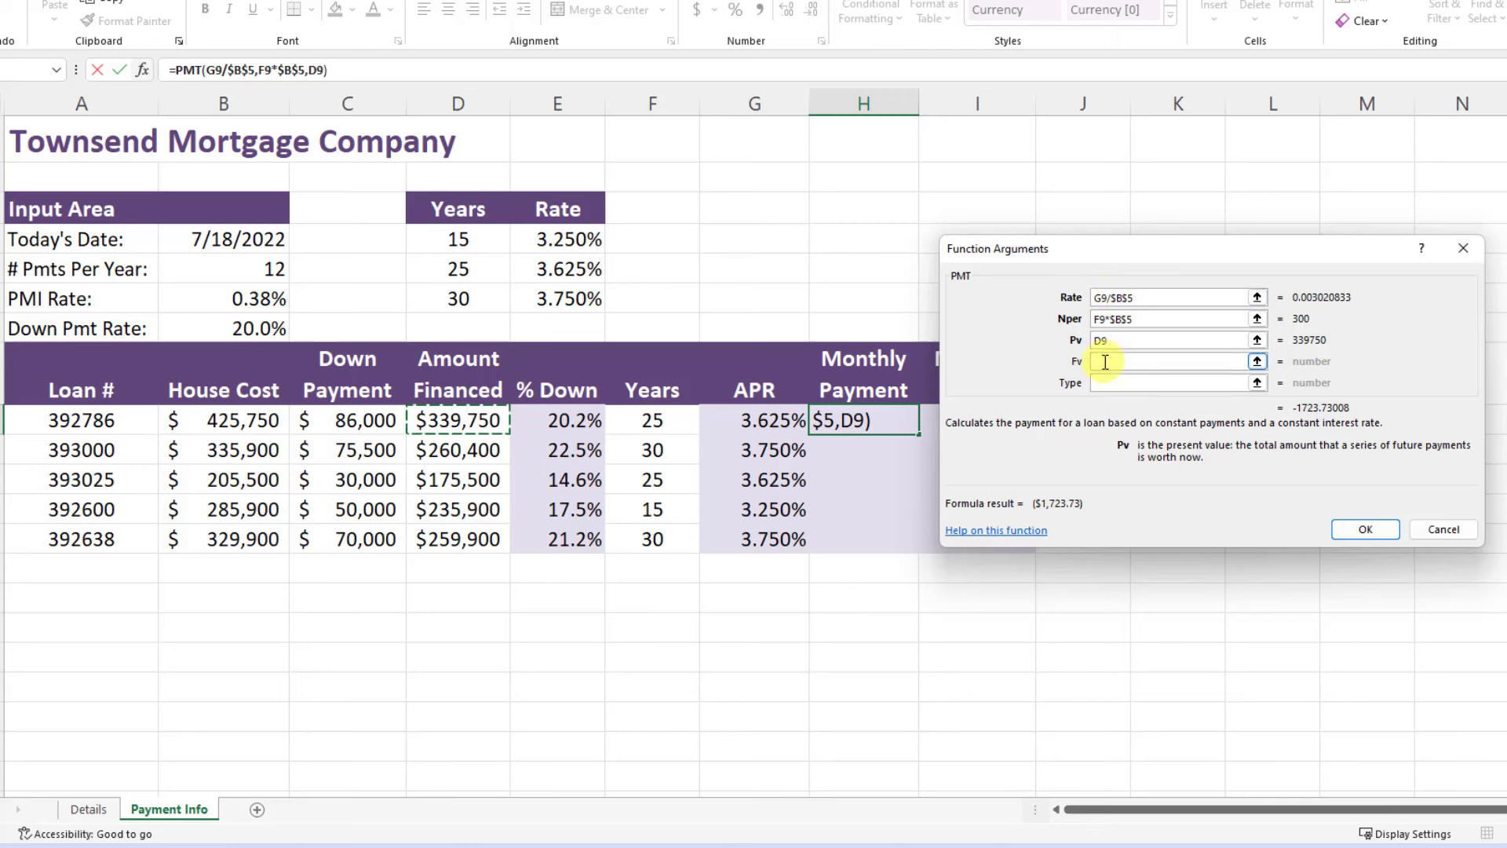
{"action": "left_click", "coordinate": [1130, 343]}
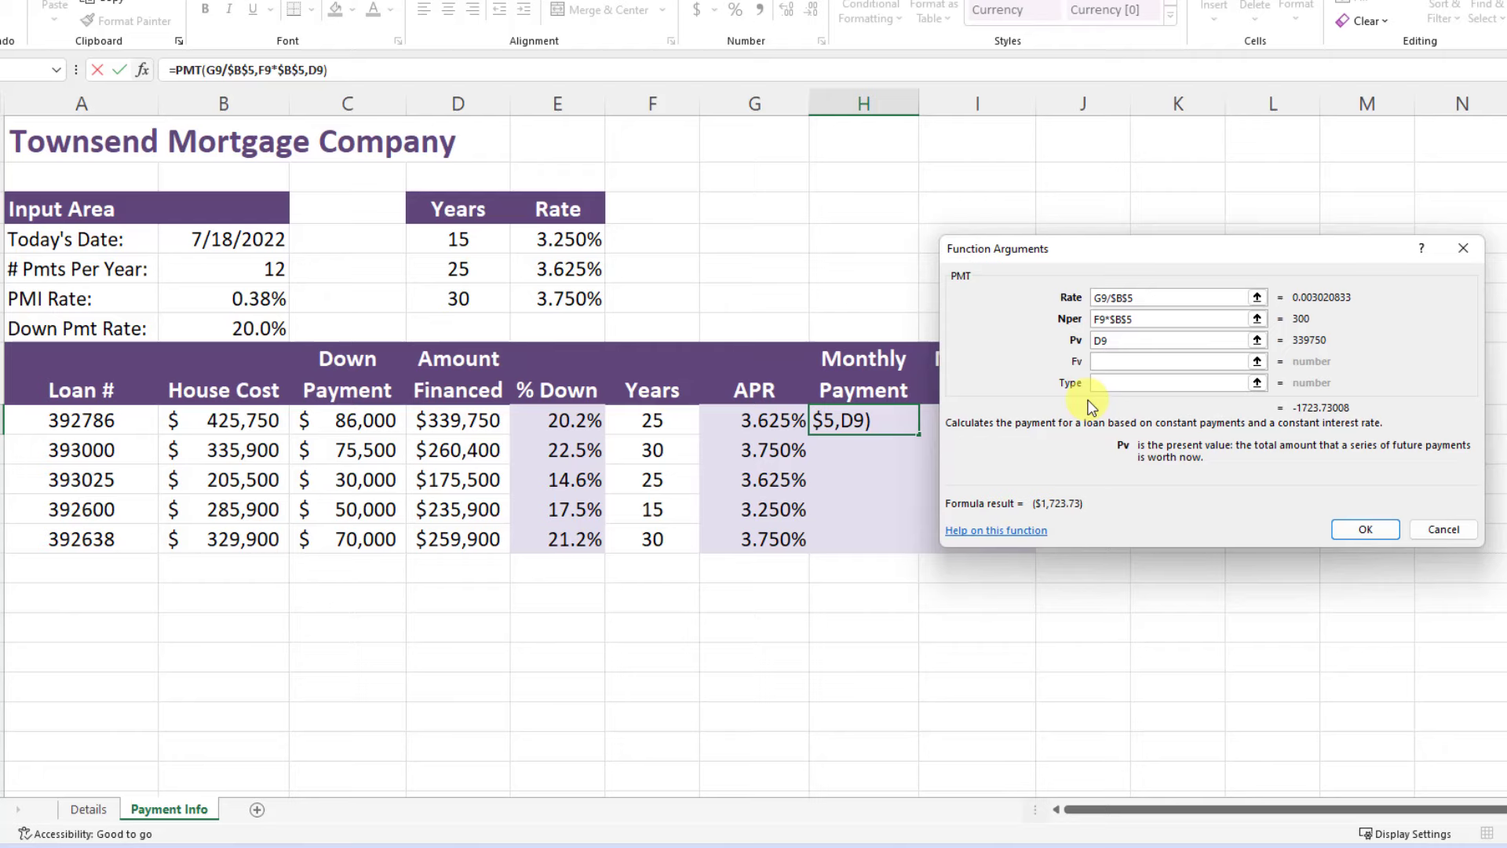
{"action": "type", "text": "-"}
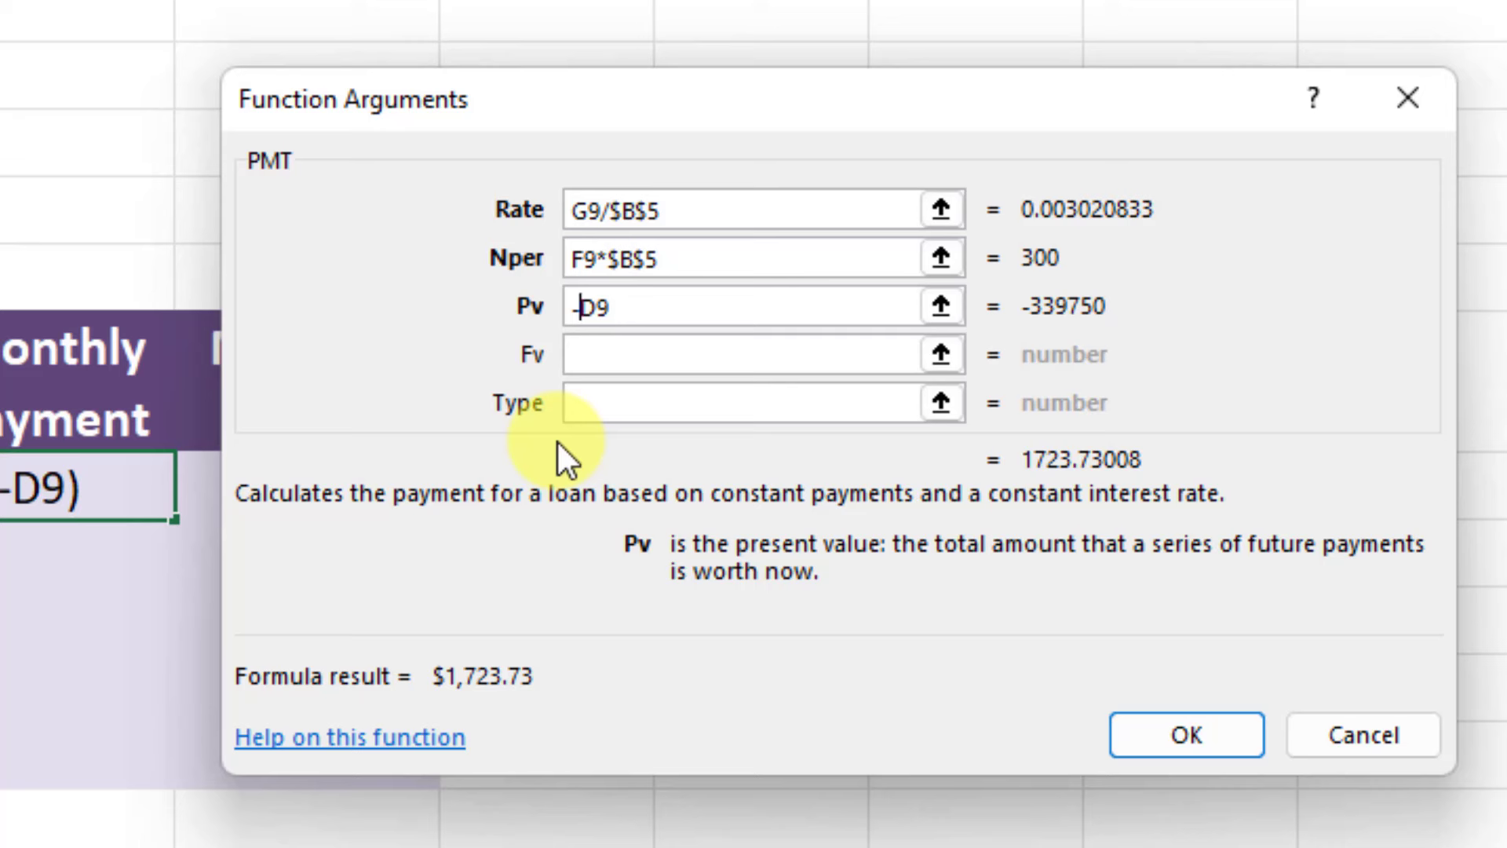
{"action": "key", "text": "BackSpace"}
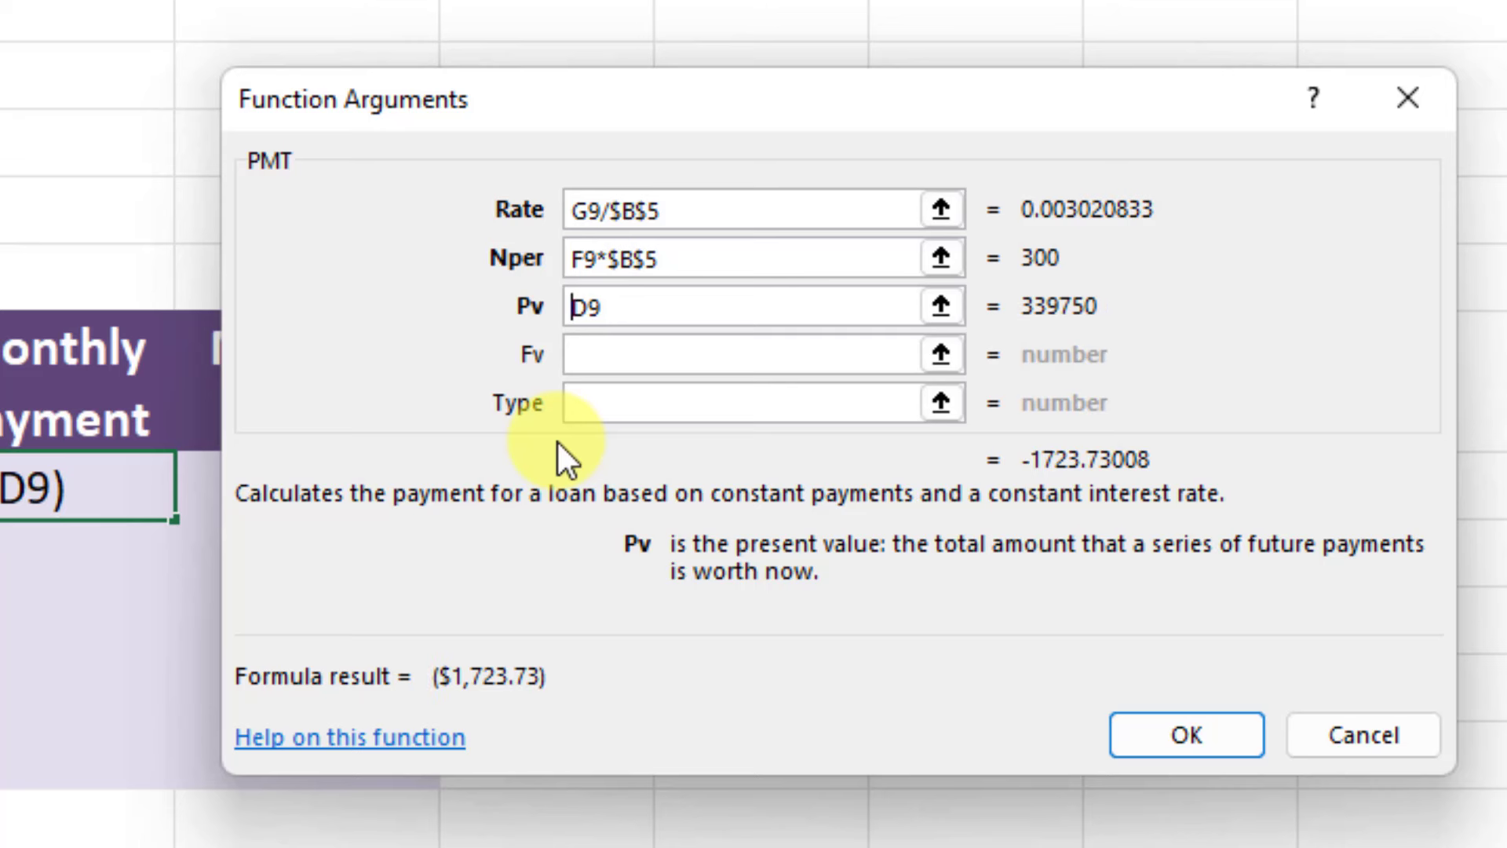
{"action": "left_click", "coordinate": [639, 301]}
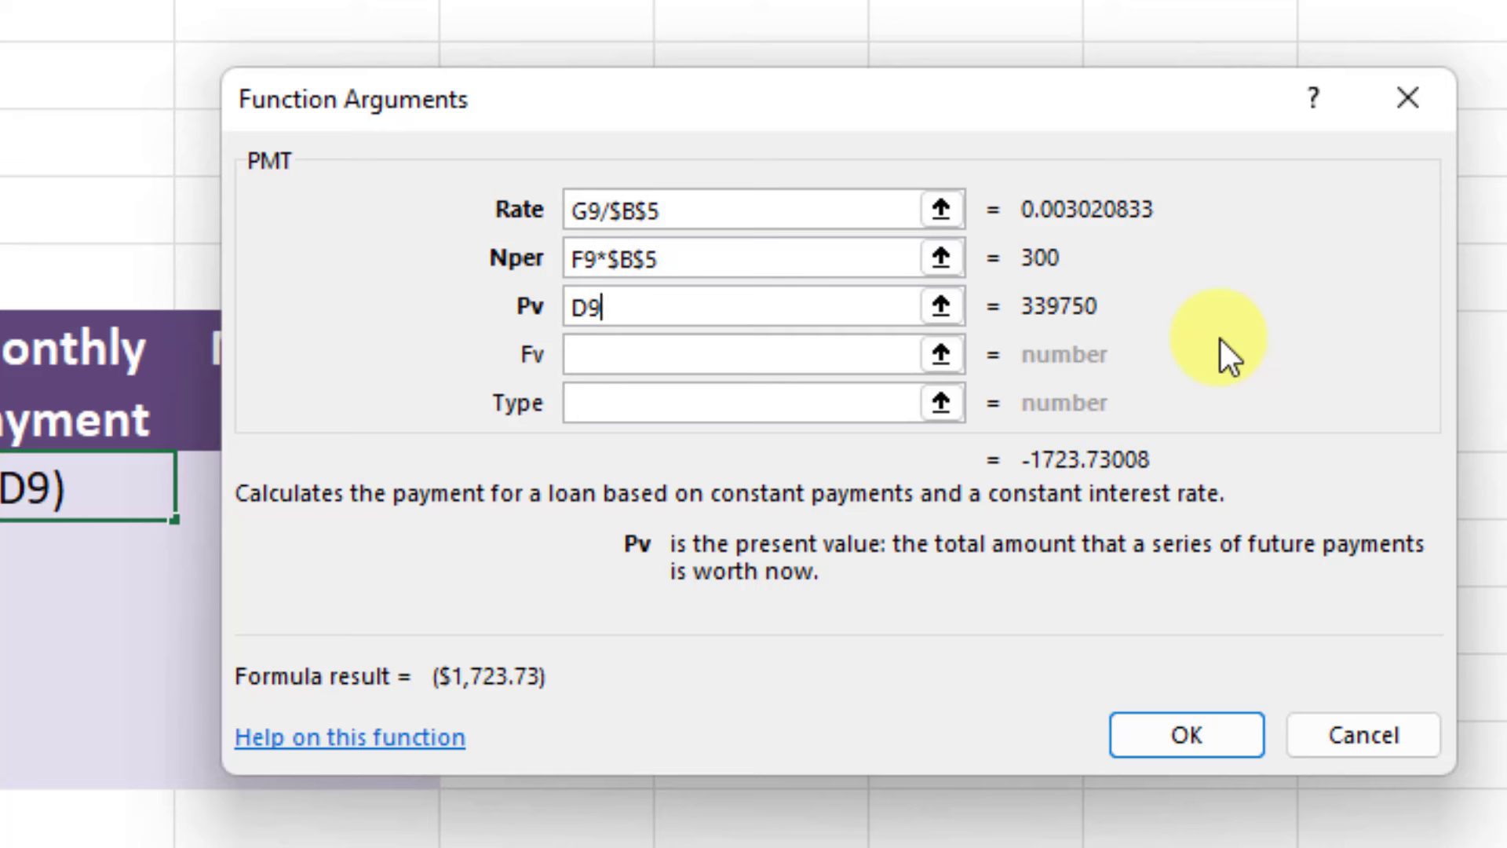
{"action": "type", "text": "*-"}
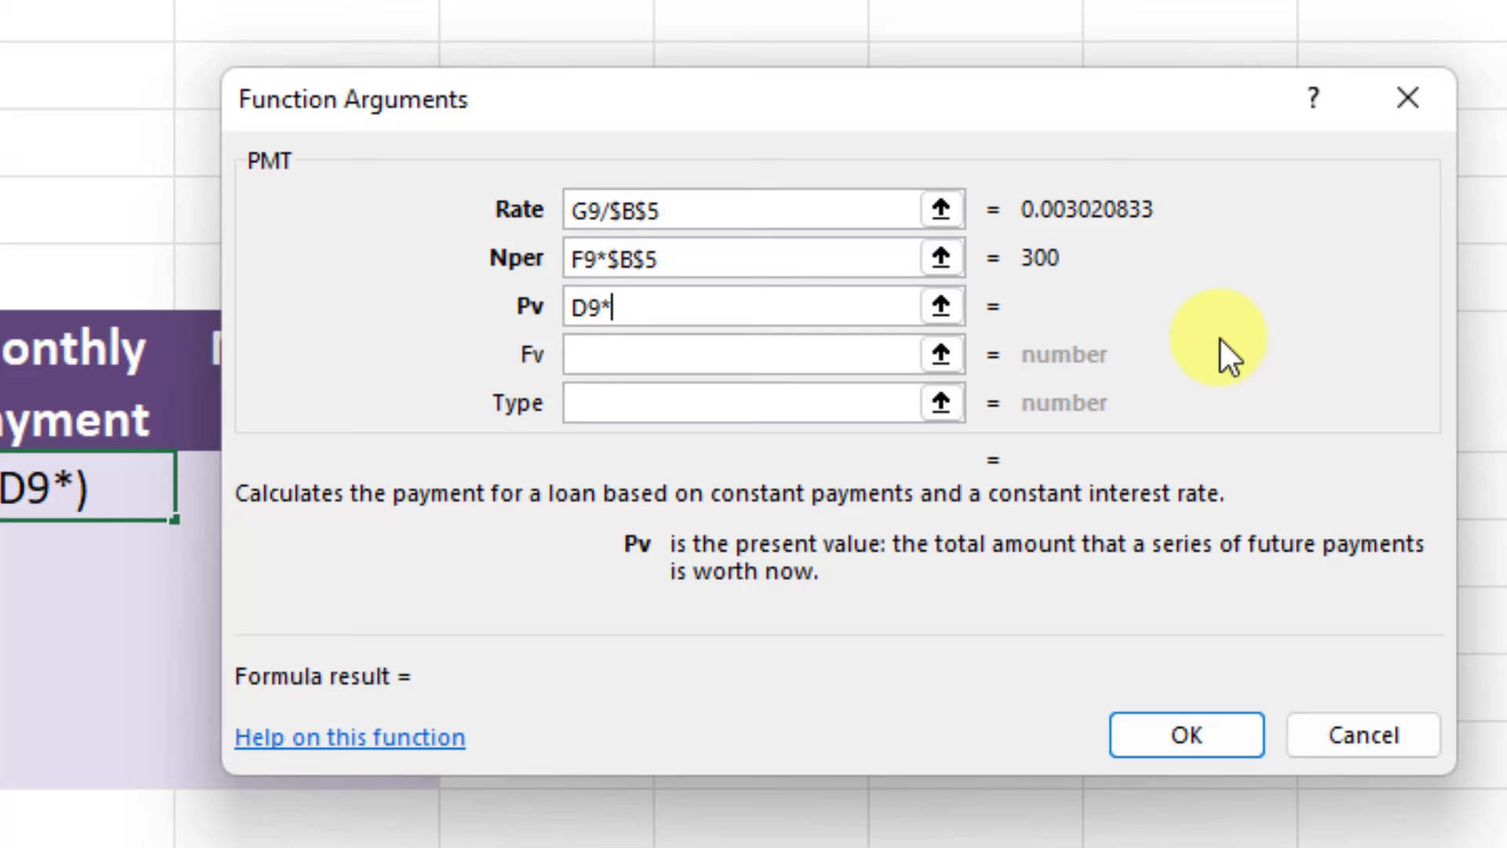
{"action": "type", "text": "1"}
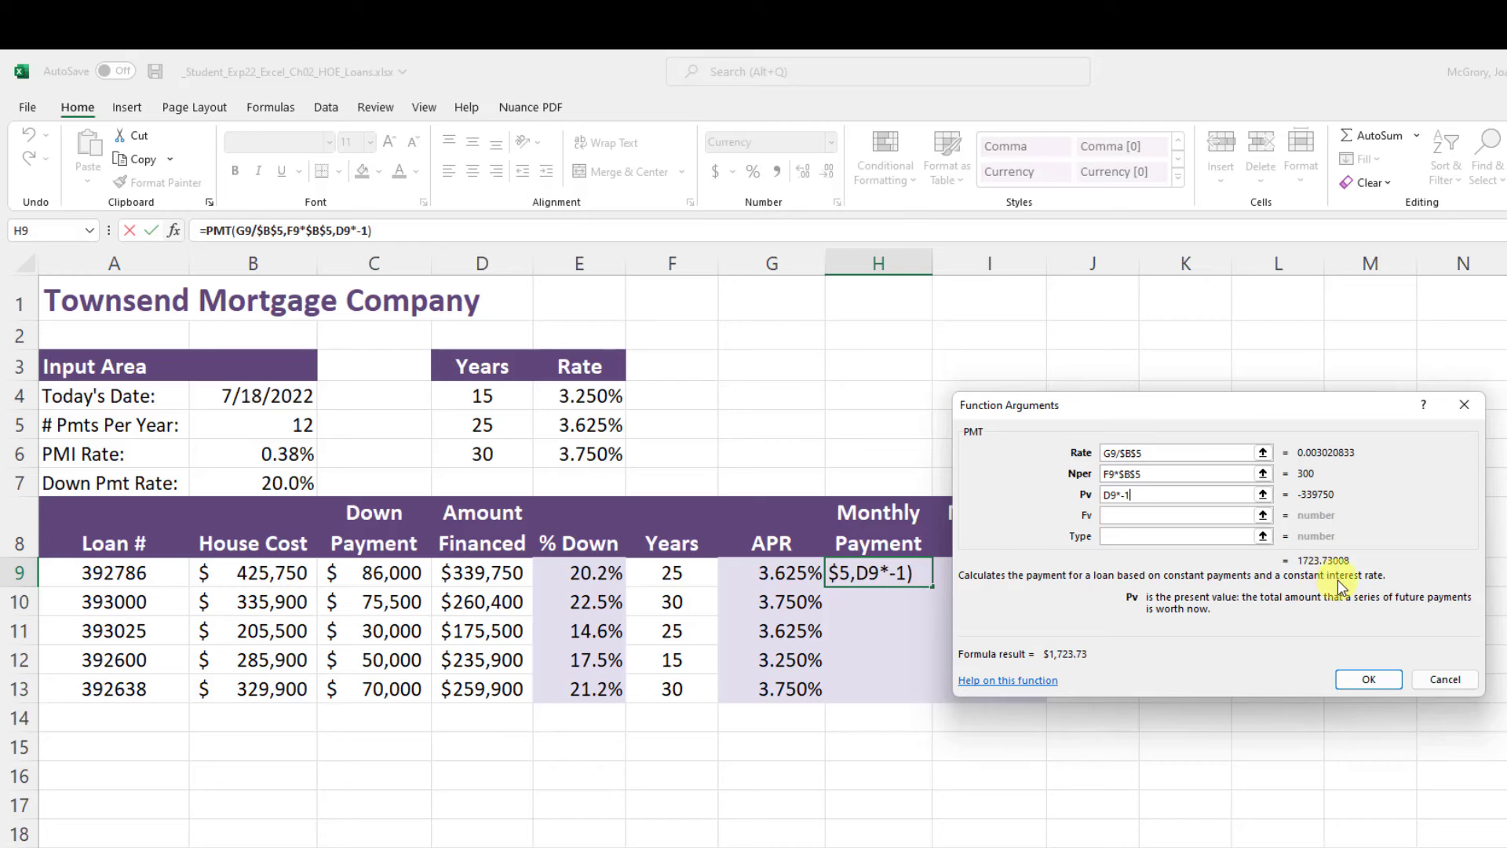
Step: Confirm the PMT formula and fill it down from H9 to H13
{"action": "left_click", "coordinate": [1370, 680]}
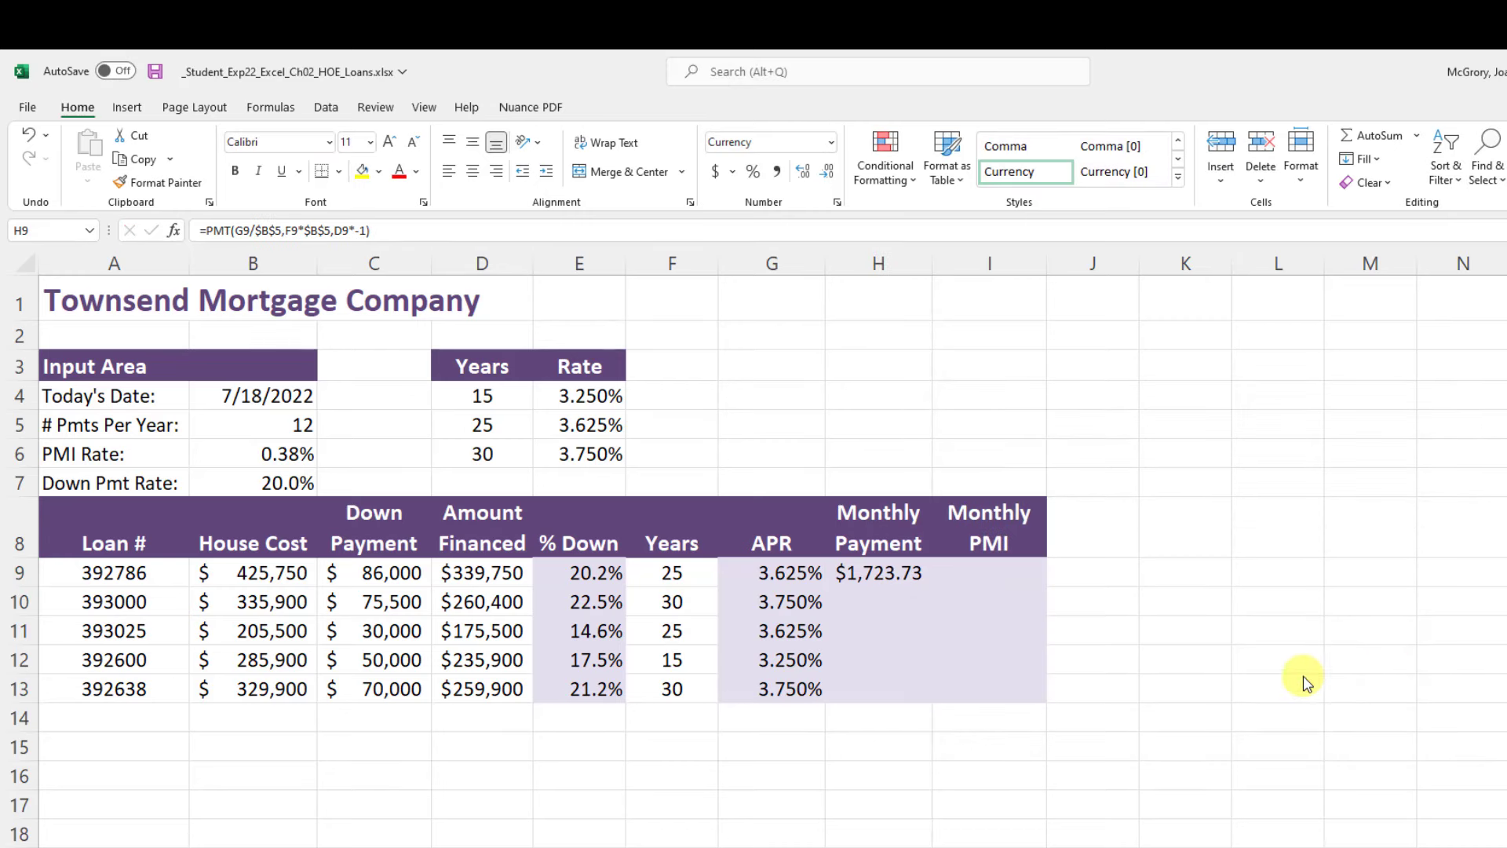
{"action": "left_click", "coordinate": [891, 577]}
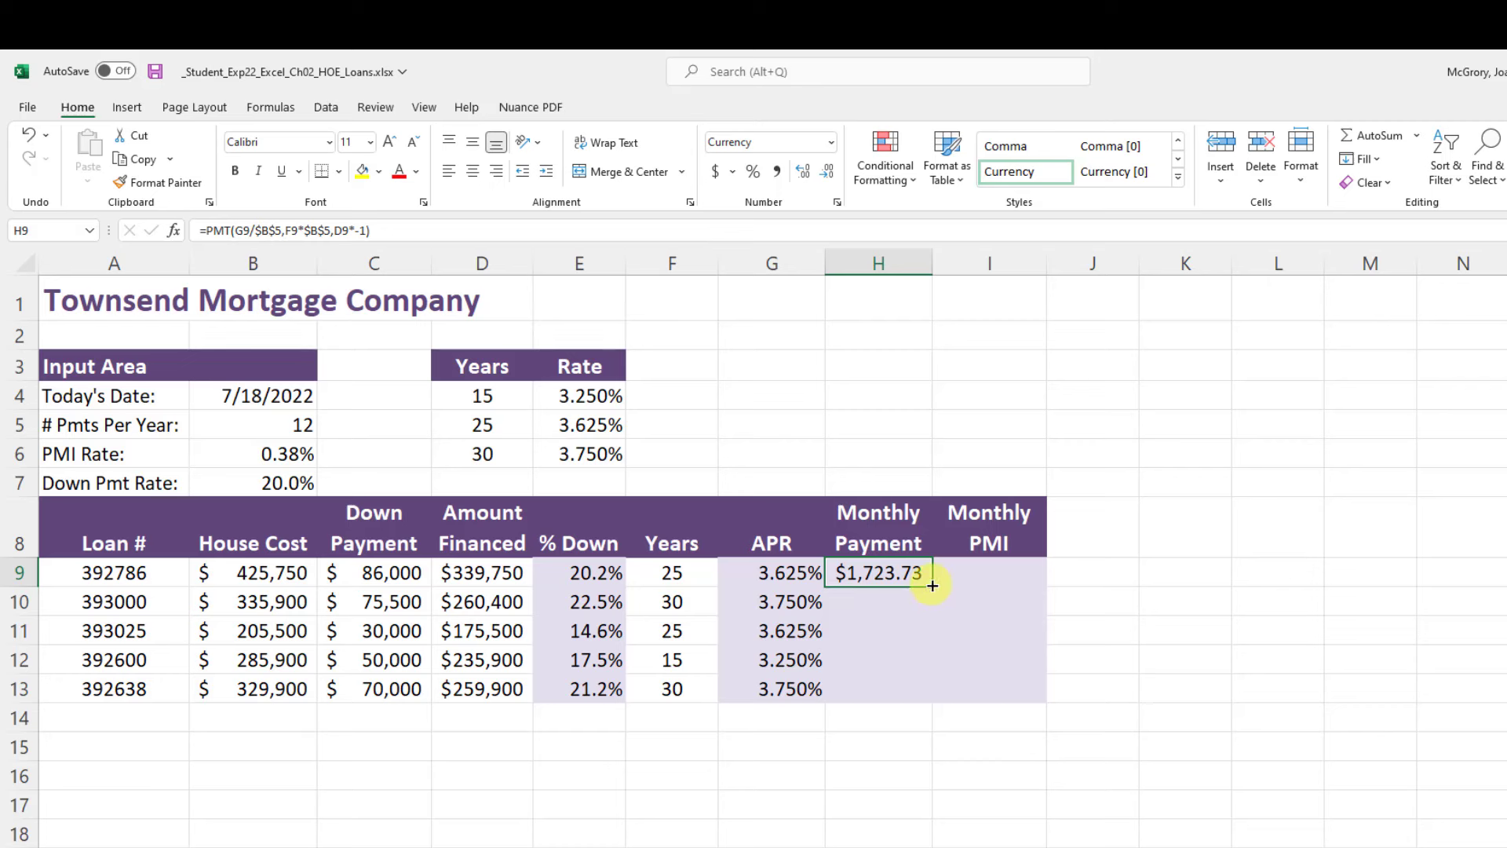
{"action": "left_click_drag", "start_coordinate": [931, 585], "coordinate": [927, 703]}
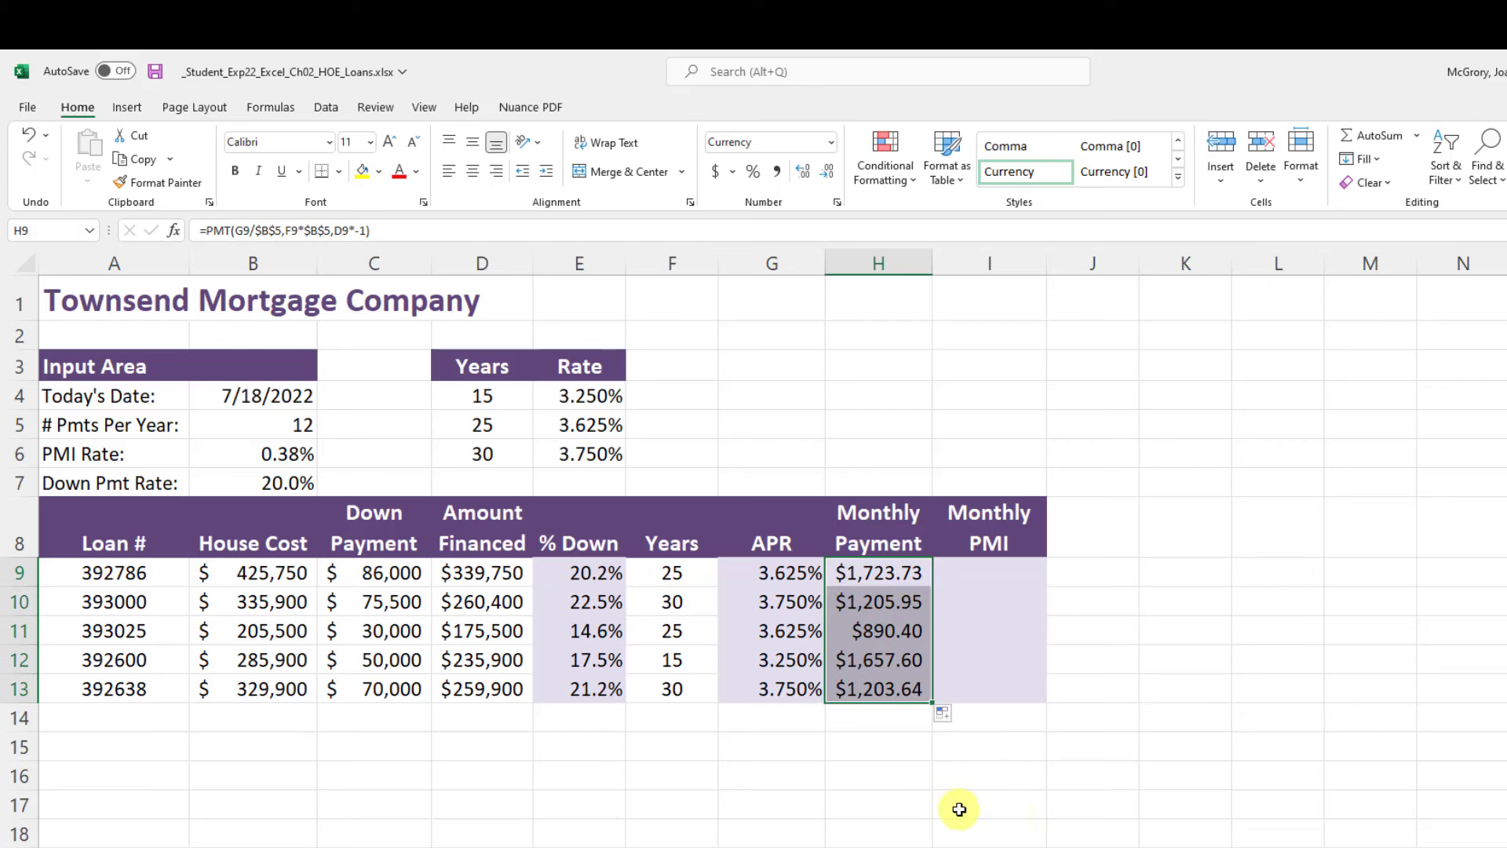
Step: Check the payment formulas in rows 10–12, save the workbook, and switch to Word
{"action": "left_click", "coordinate": [879, 659]}
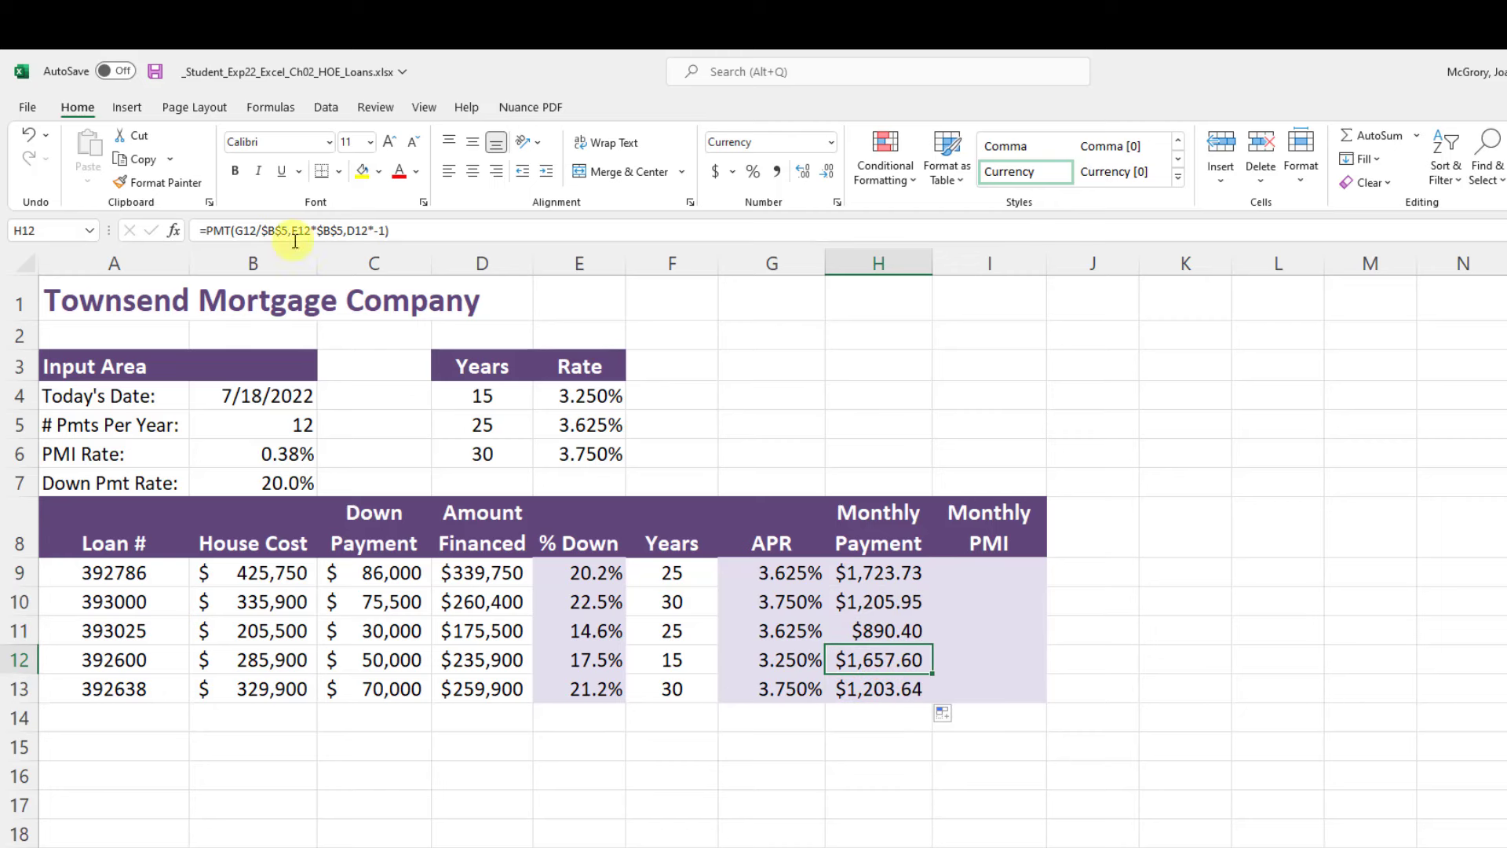
{"action": "left_click", "coordinate": [898, 626]}
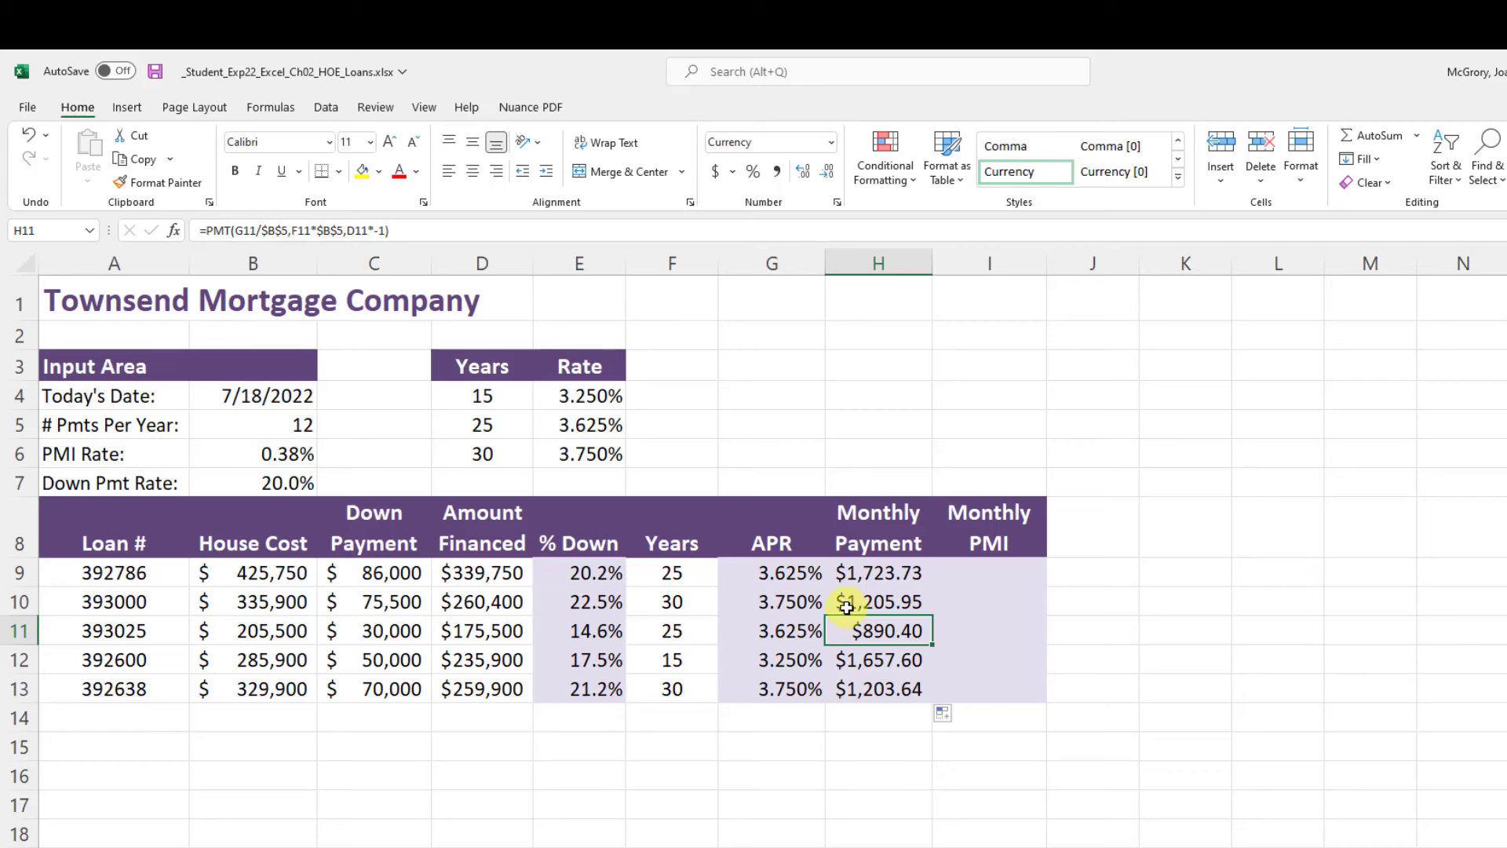
{"action": "left_click", "coordinate": [881, 602]}
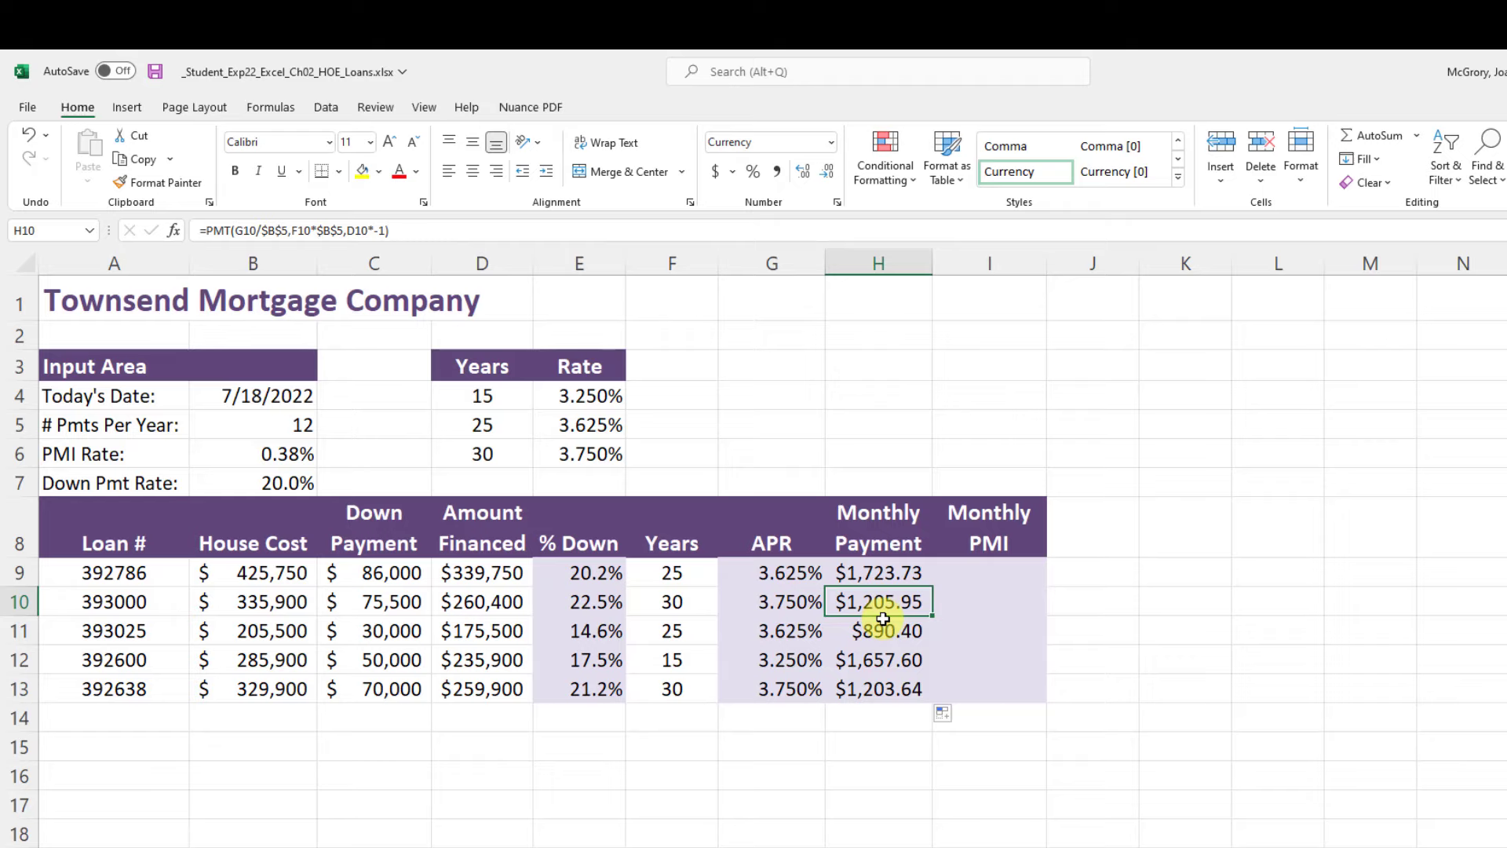
{"action": "left_click", "coordinate": [156, 72]}
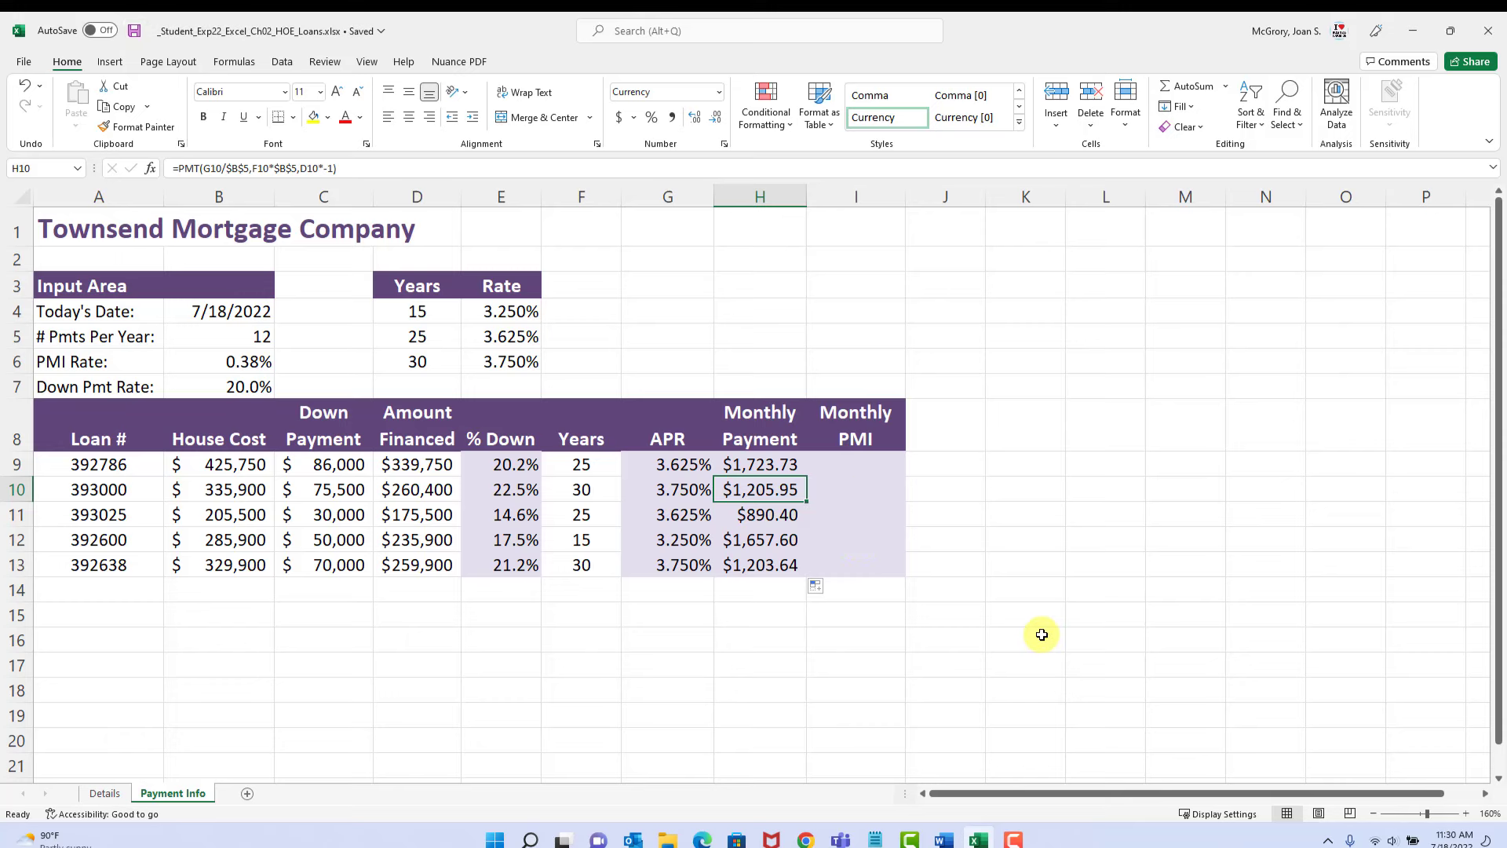
{"action": "left_click", "coordinate": [940, 840]}
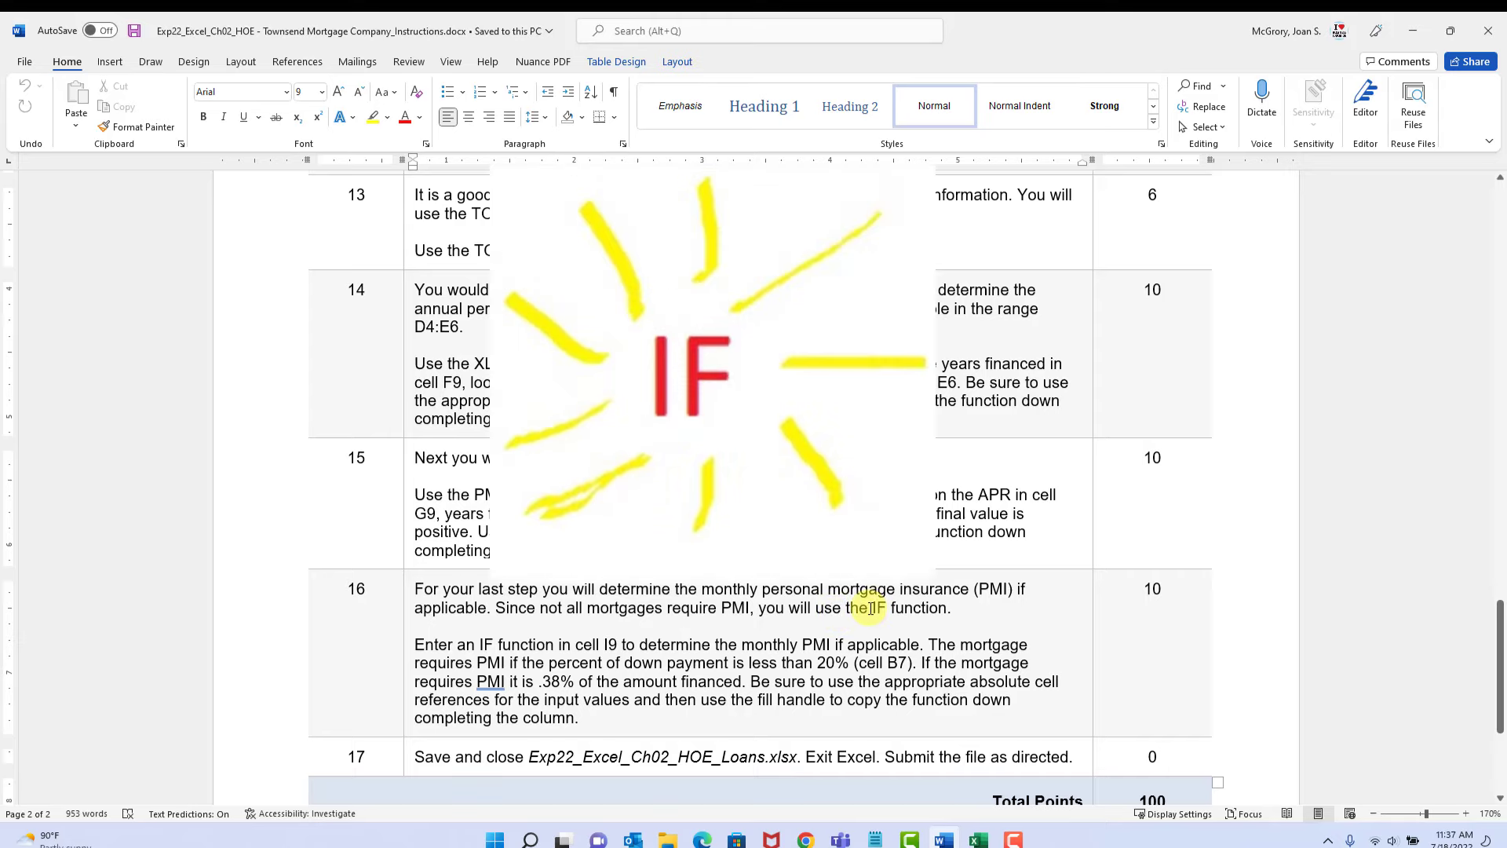
Step: Highlight 'the IF function', 'cell I9' and 'cell B7' in step 16, then return to Excel
{"action": "left_click_drag", "start_coordinate": [869, 608], "coordinate": [948, 609]}
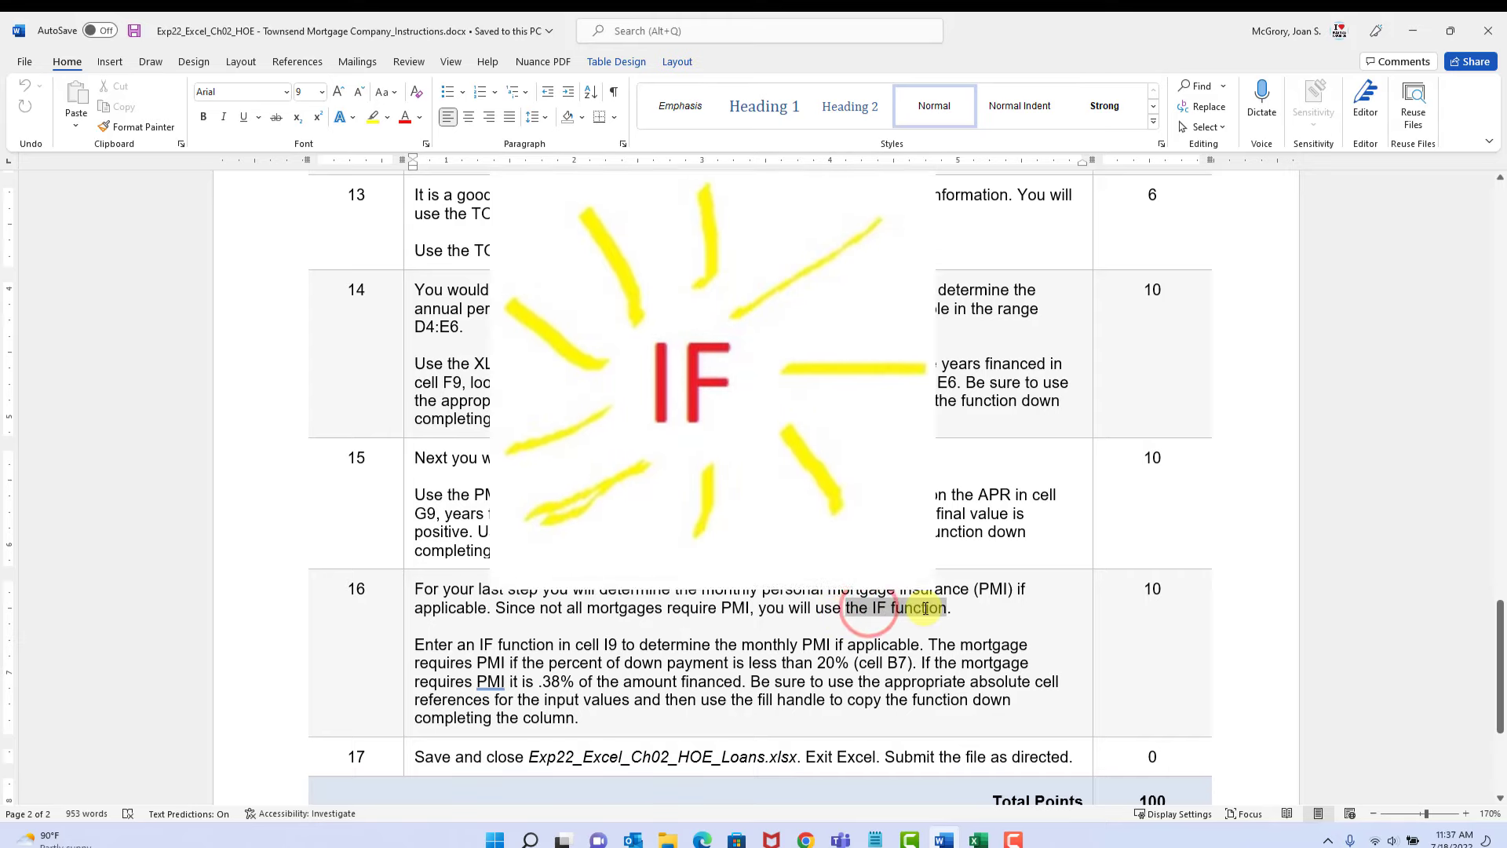
{"action": "left_click", "coordinate": [1012, 617]}
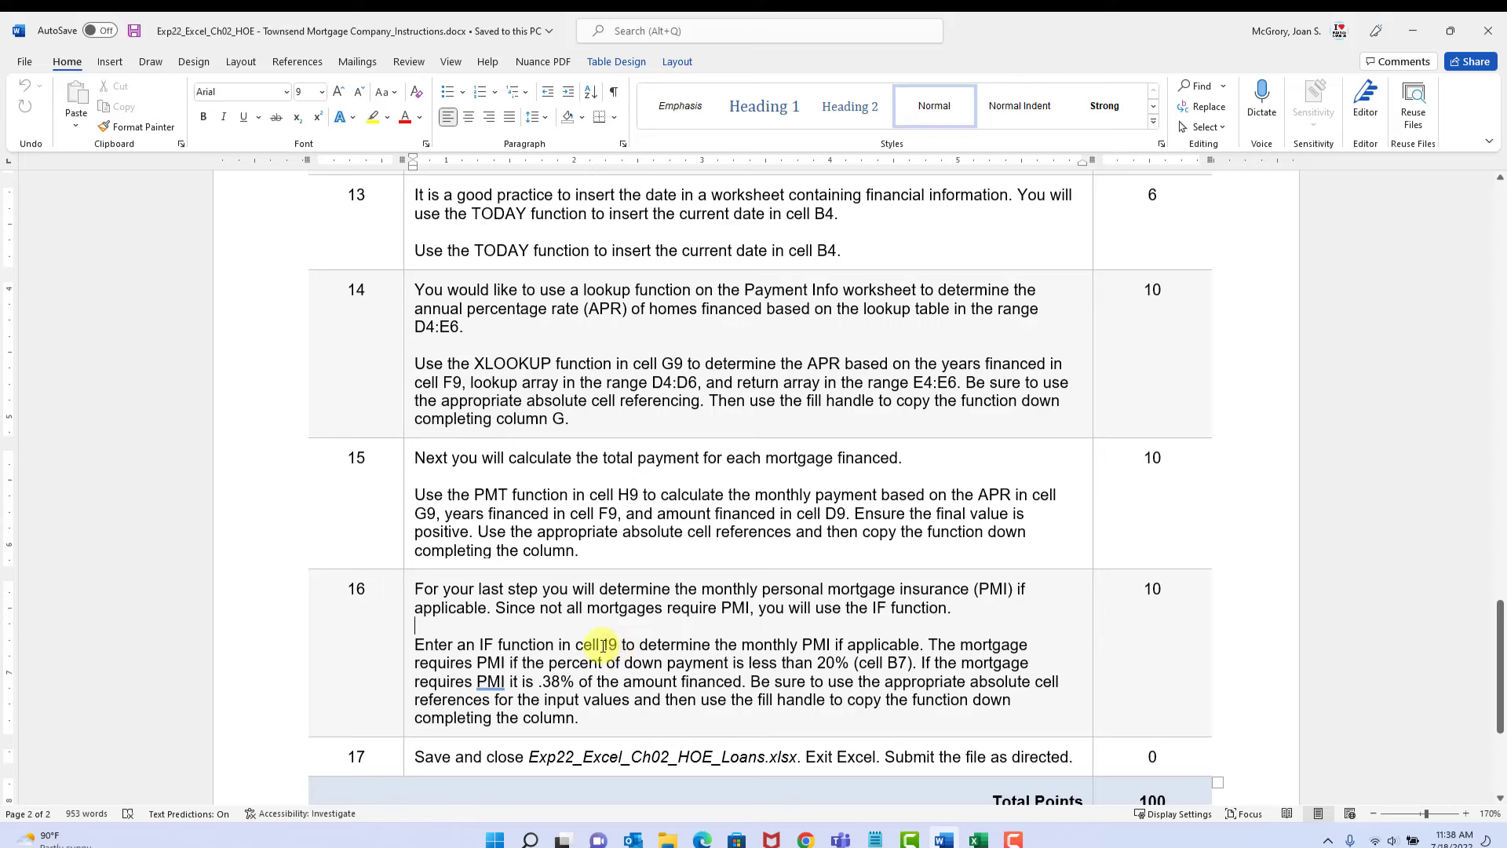
{"action": "left_click_drag", "start_coordinate": [602, 646], "coordinate": [612, 647]}
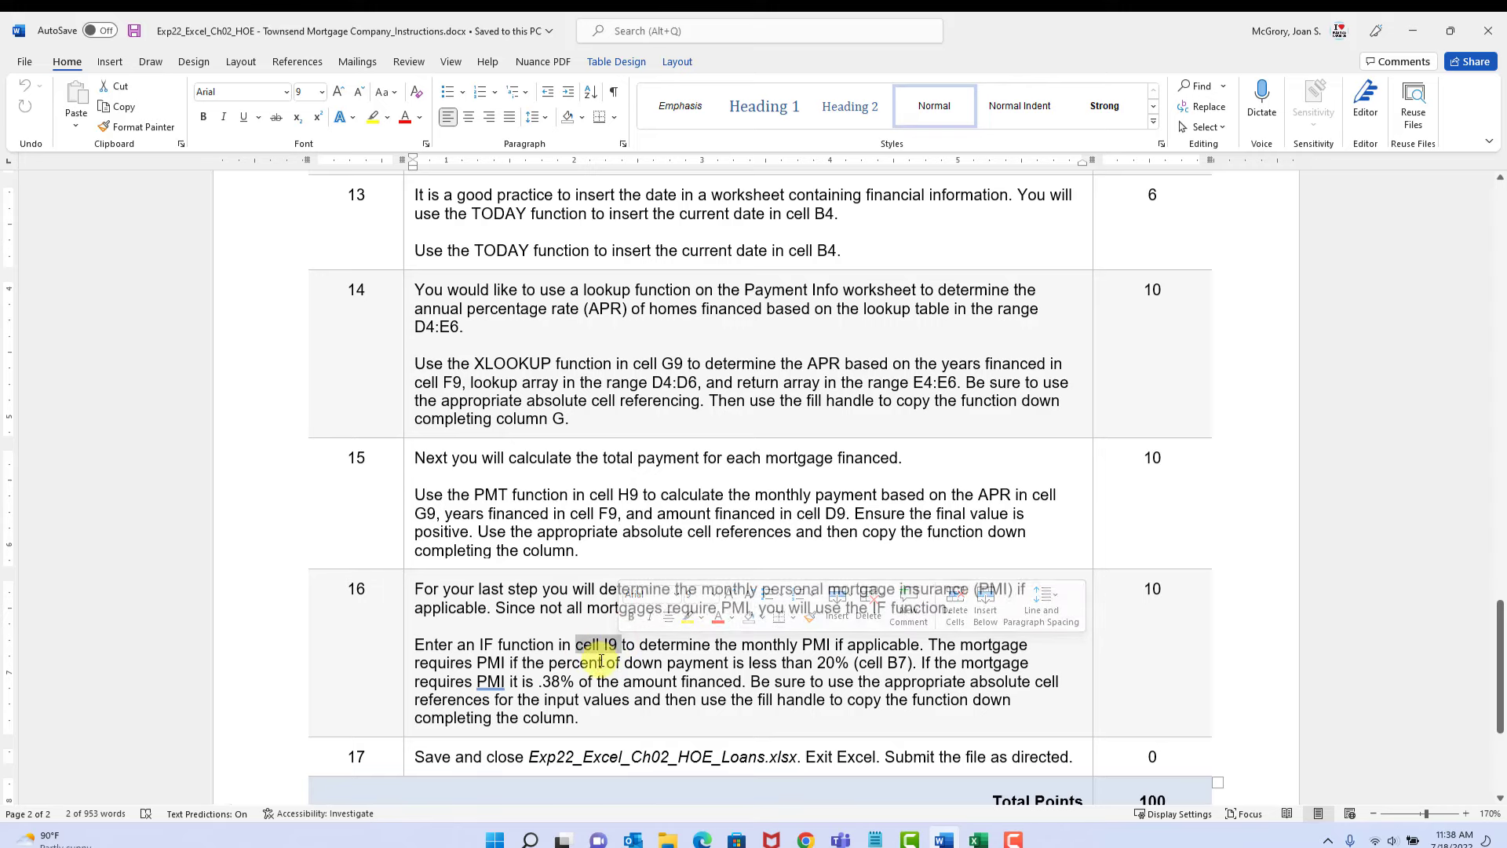
{"action": "left_click", "coordinate": [608, 646]}
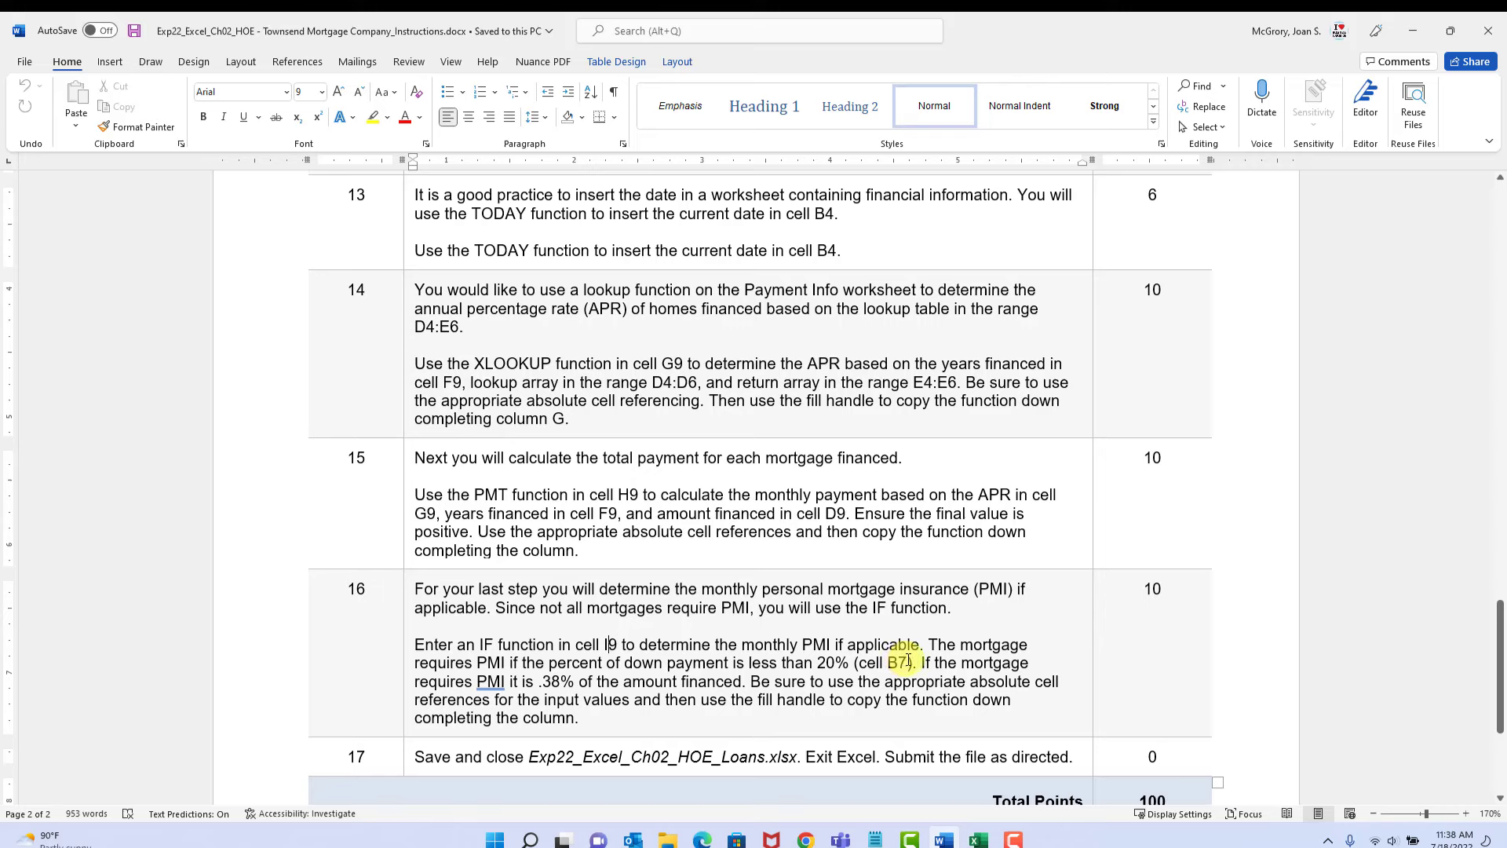
{"action": "left_click_drag", "start_coordinate": [909, 662], "coordinate": [859, 661]}
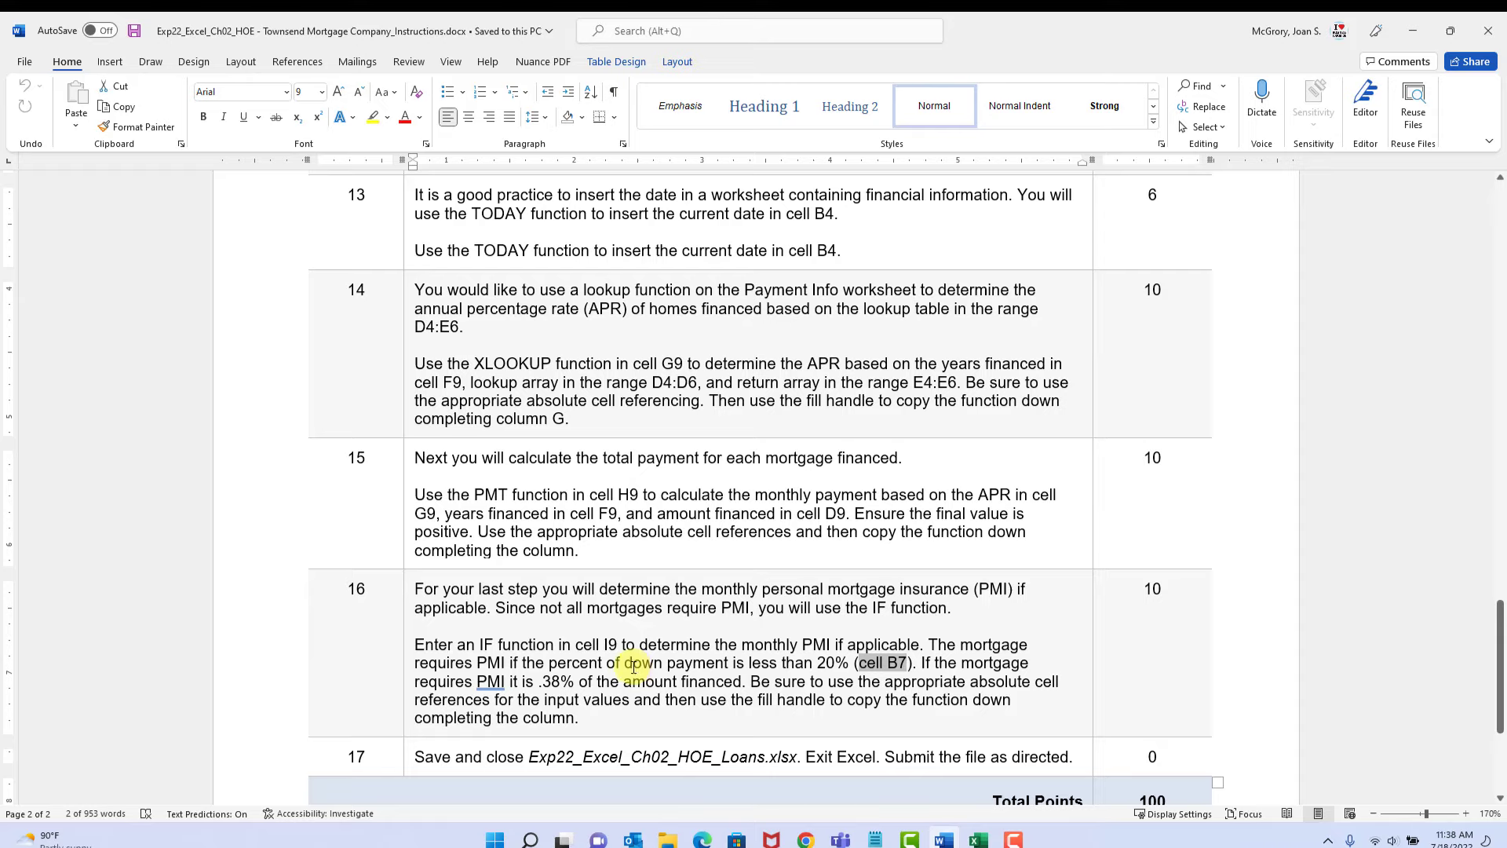
{"action": "left_click", "coordinate": [976, 842]}
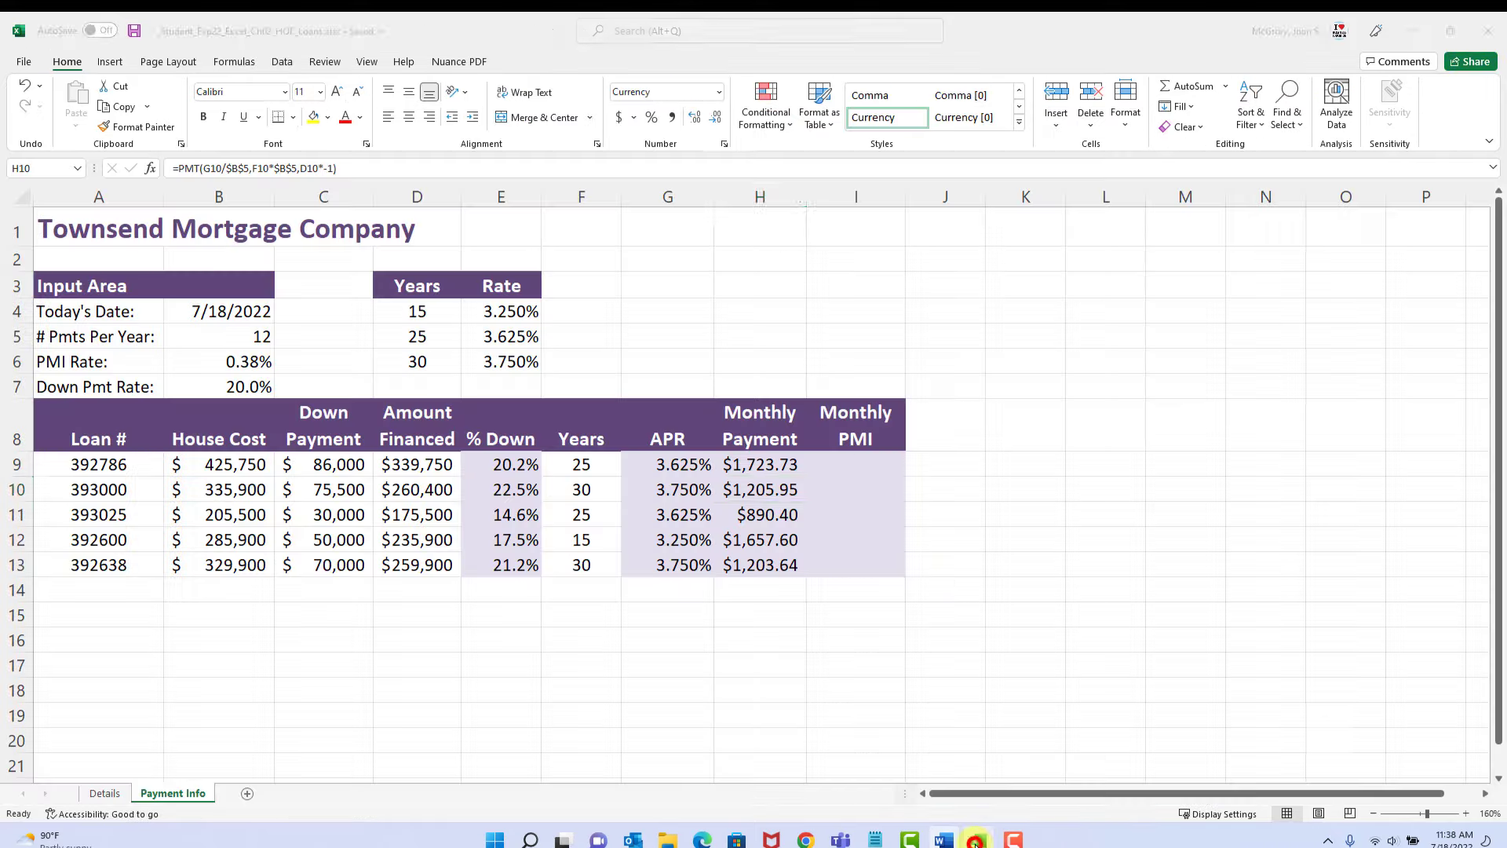
{"action": "left_click", "coordinate": [861, 465]}
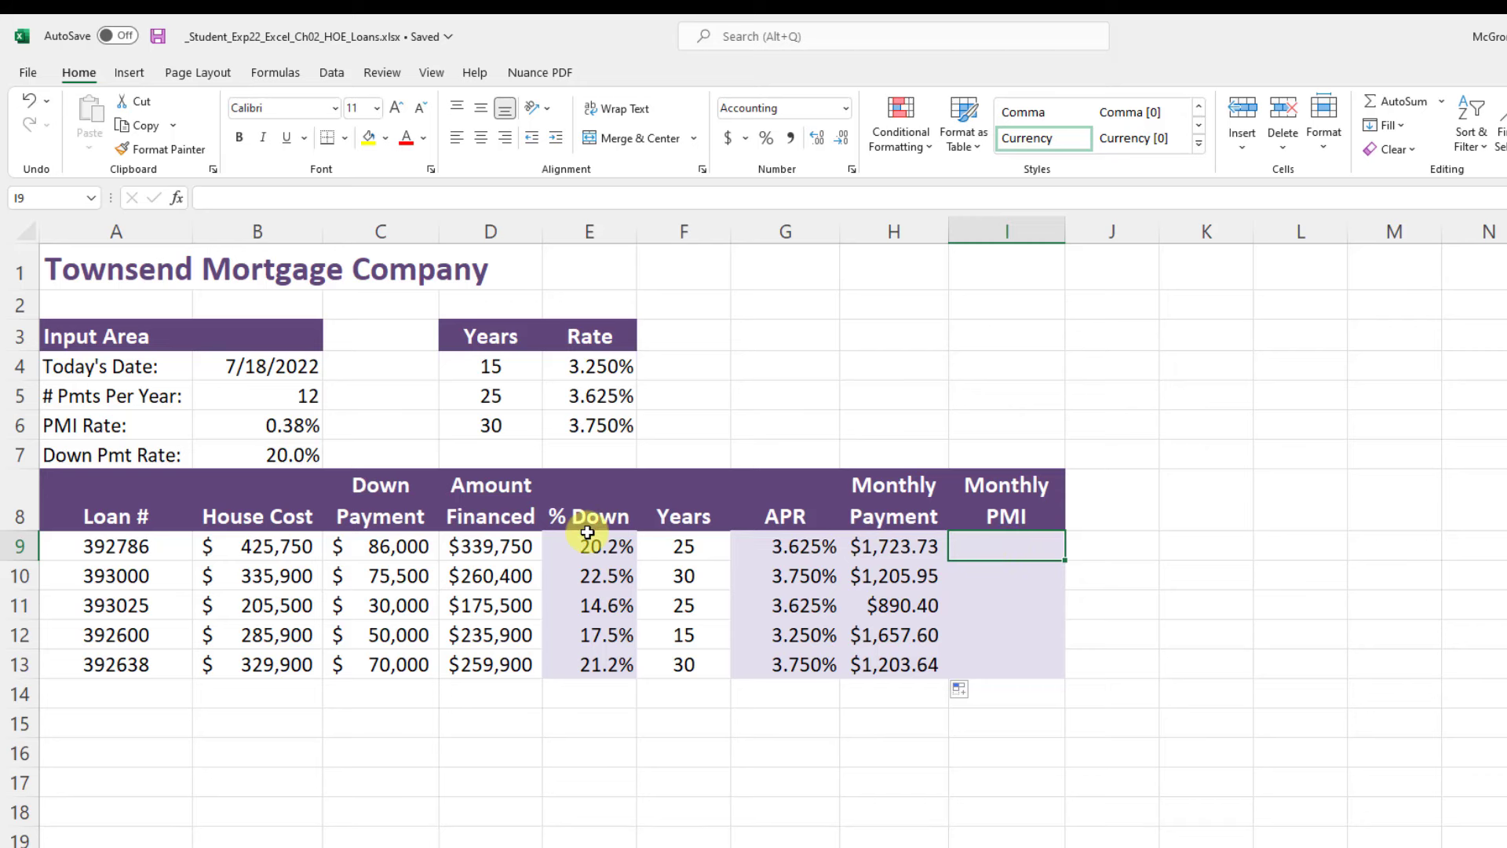
Step: Inspect E9's % Down formula, then turn on Show Formulas with Ctrl+`
{"action": "left_click", "coordinate": [590, 548]}
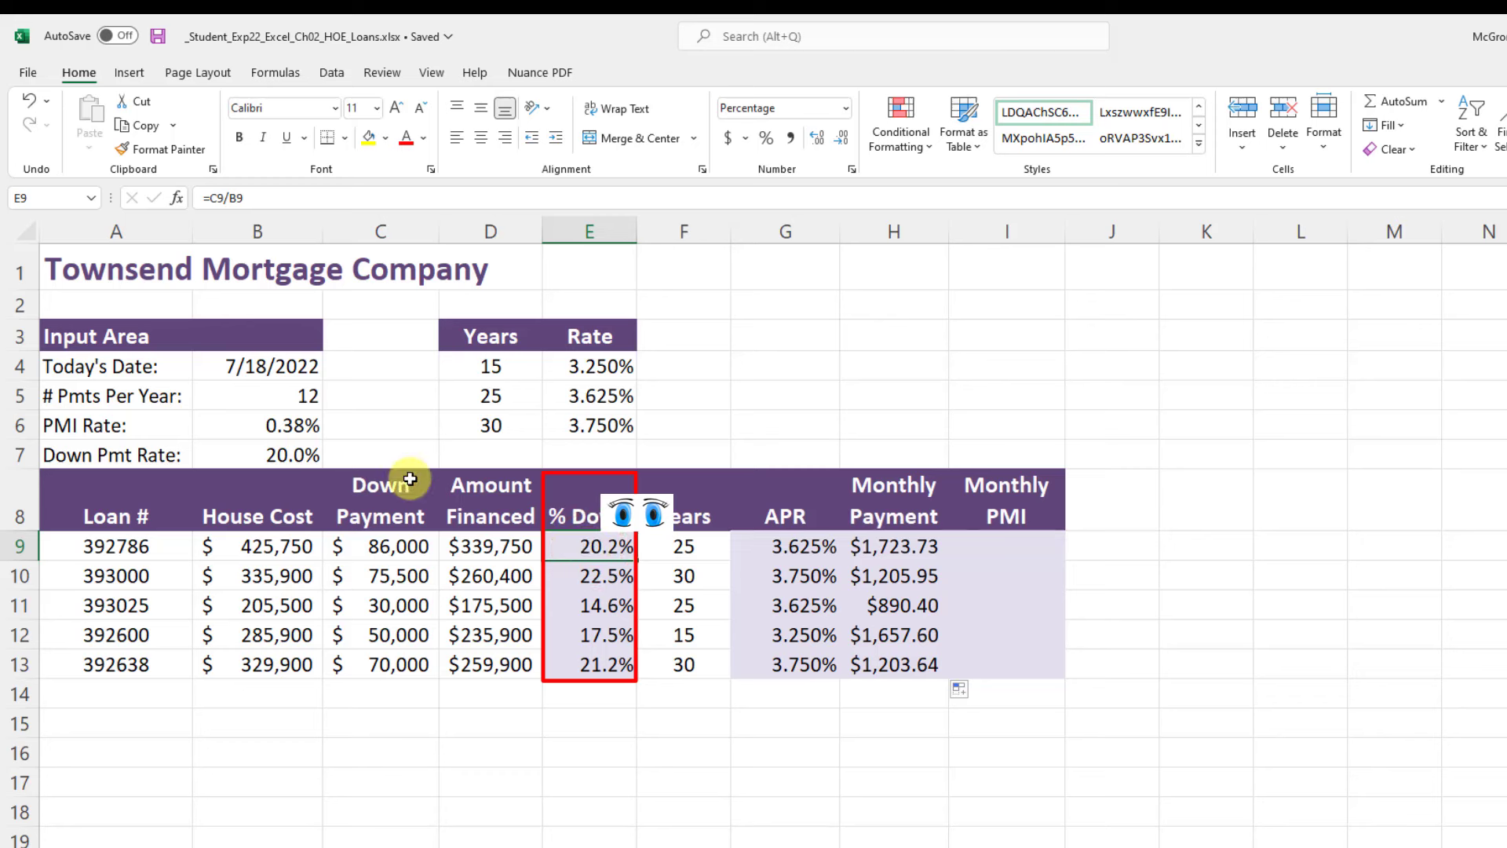
{"action": "left_click", "coordinate": [253, 199]}
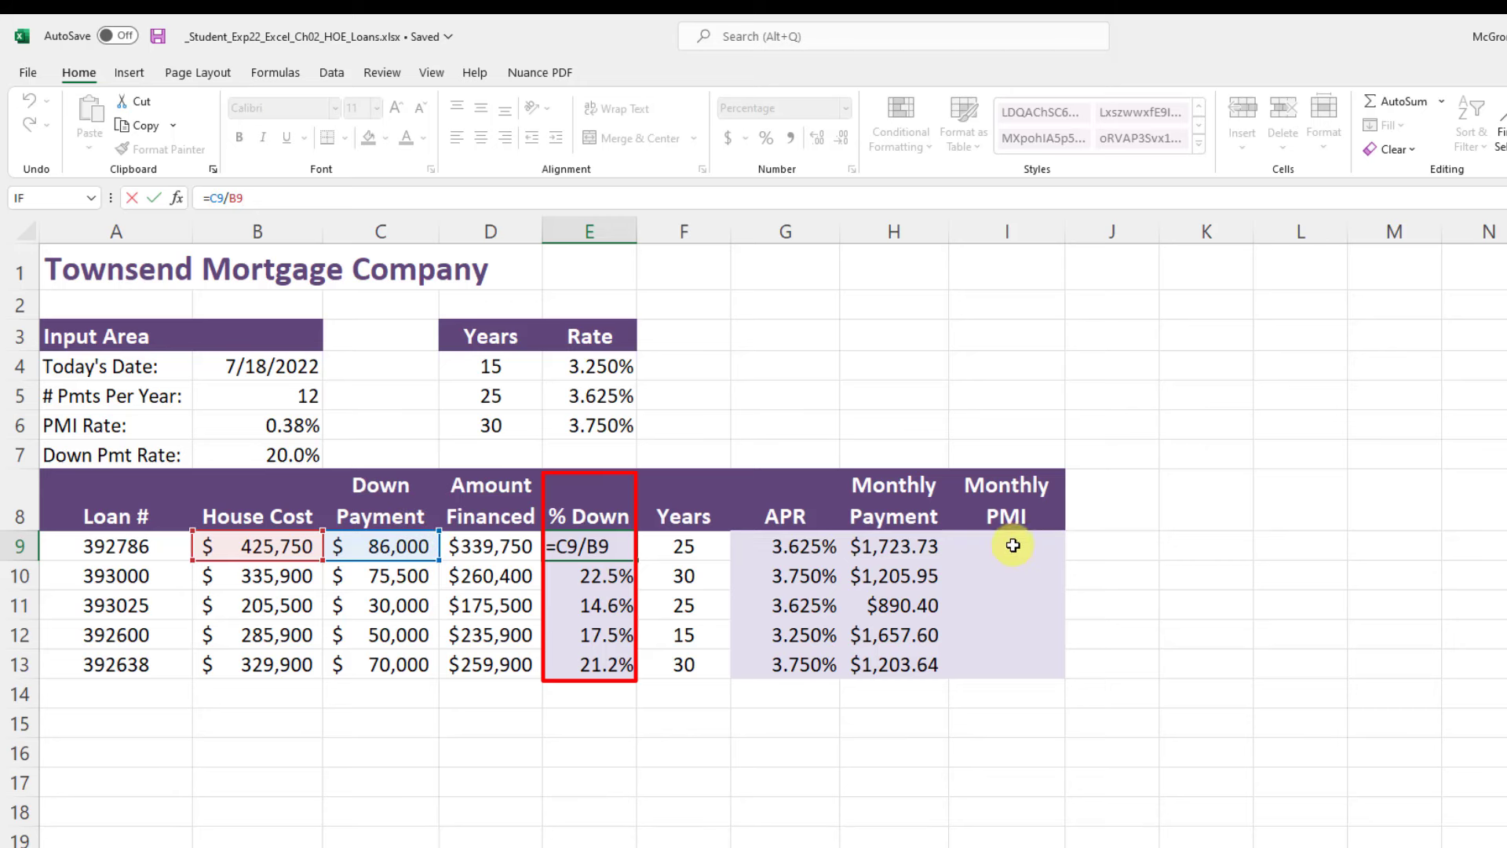
{"action": "left_click", "coordinate": [151, 198]}
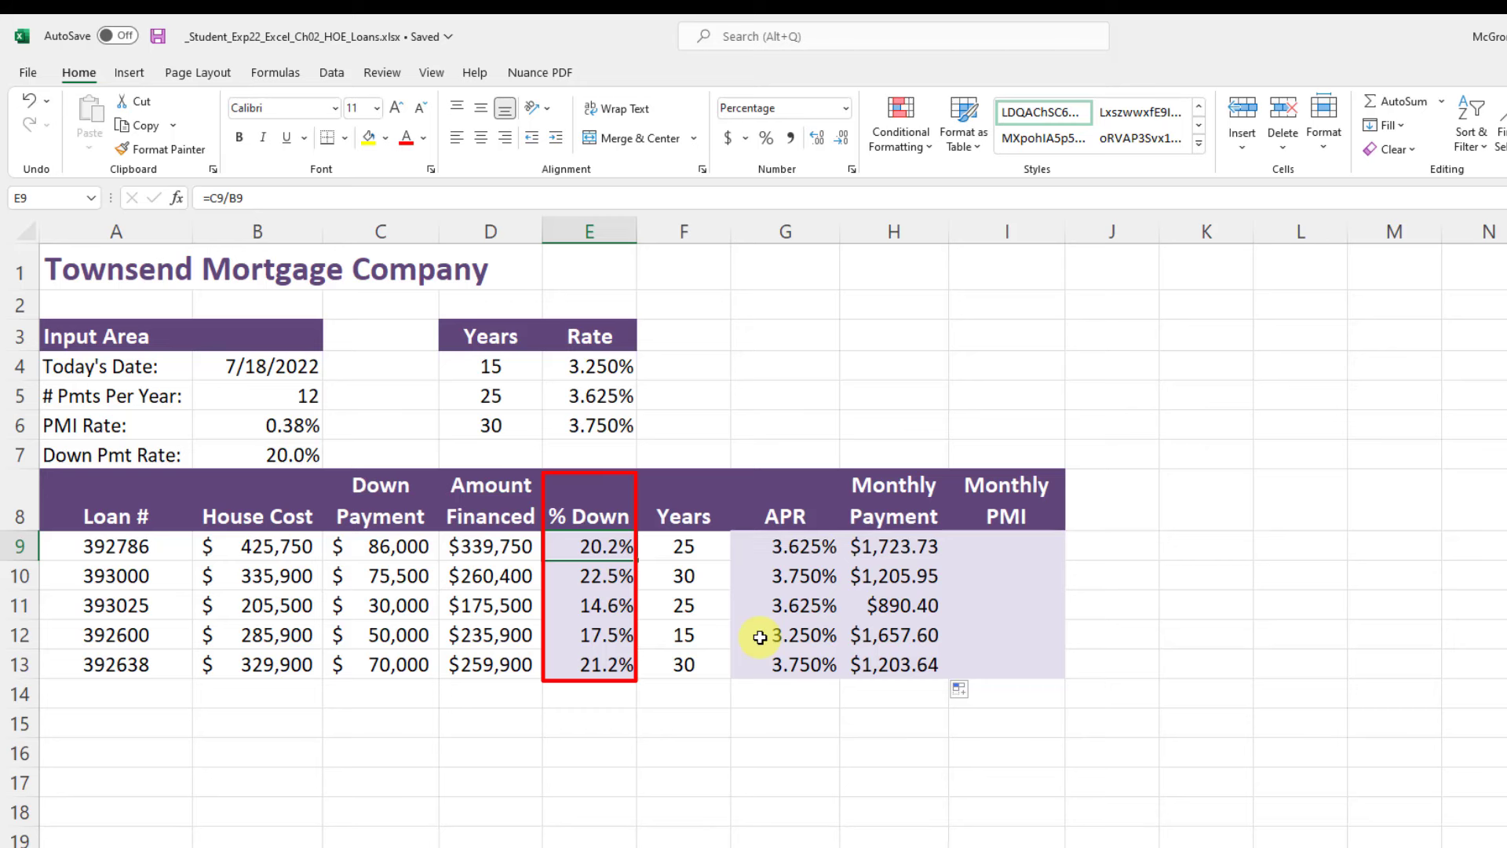
{"action": "key", "text": "ctrl+grave"}
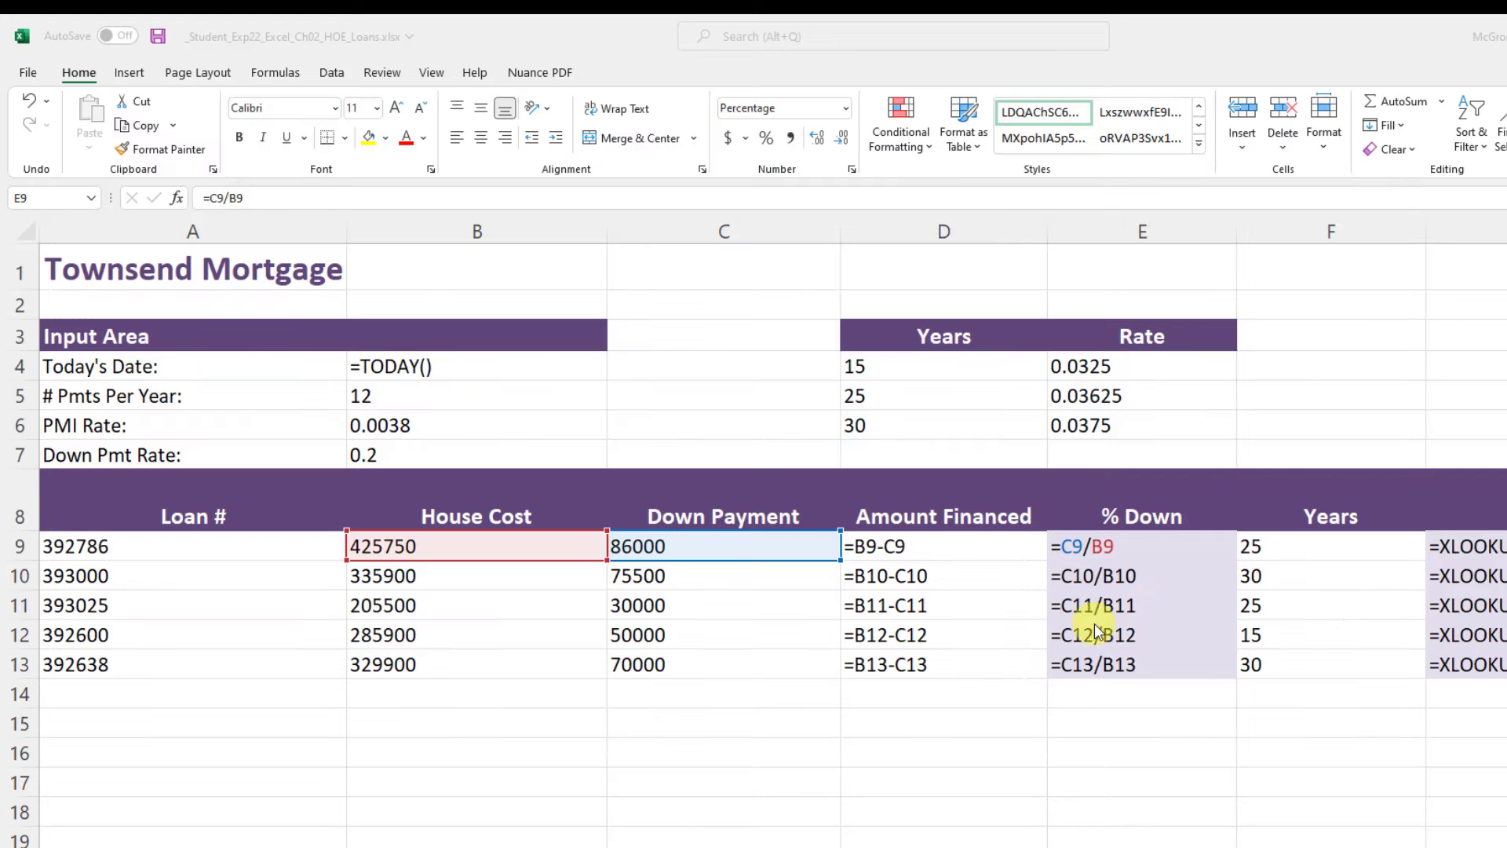
Step: Select I9, toggle Show Formulas repeatedly ending on values, and switch to the Word instructions
{"action": "key", "text": "ctrl+grave"}
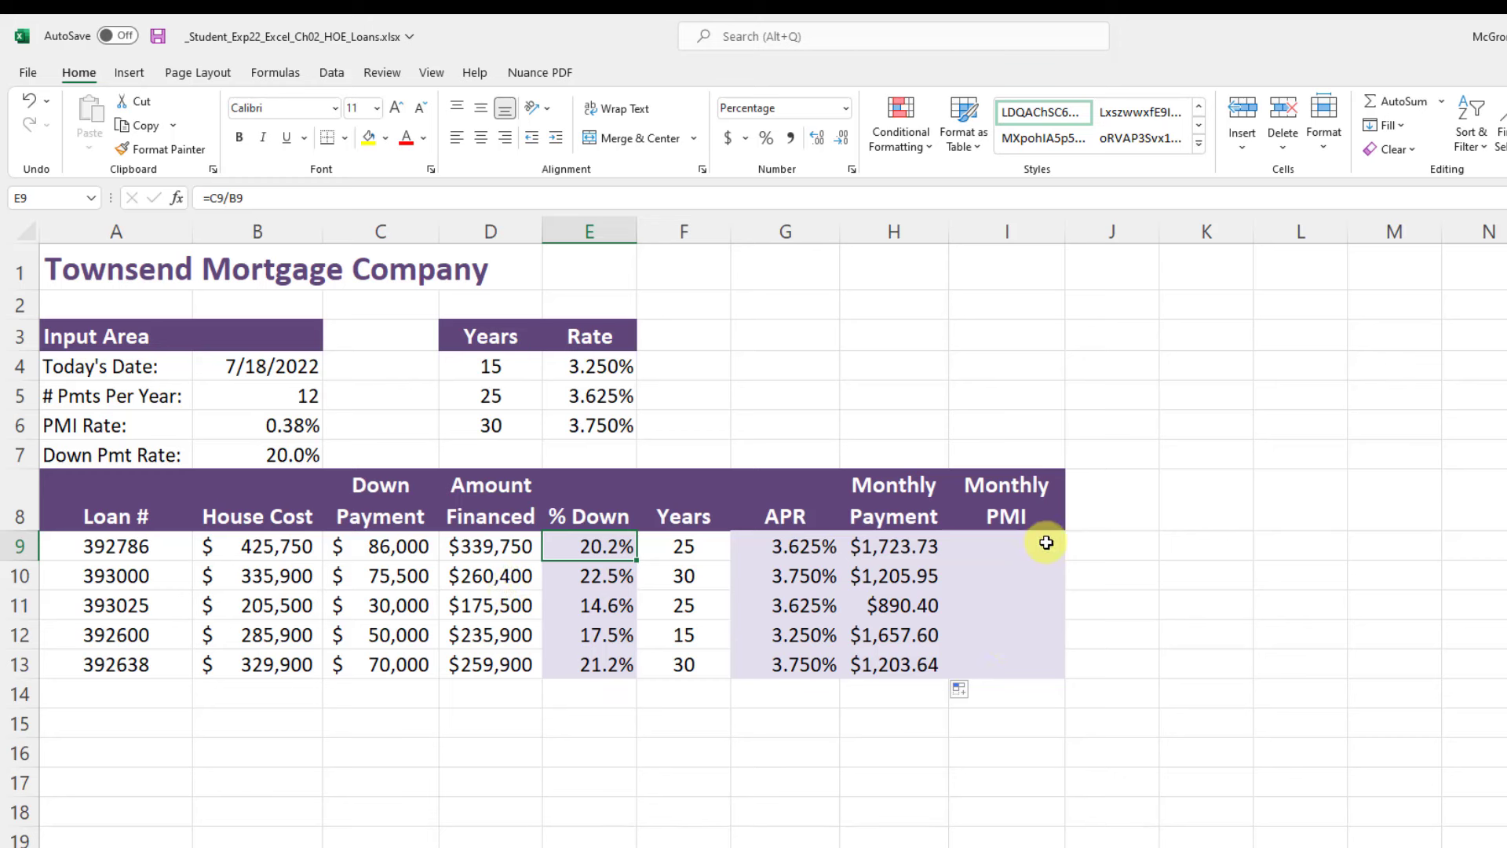
{"action": "left_click", "coordinate": [1011, 542]}
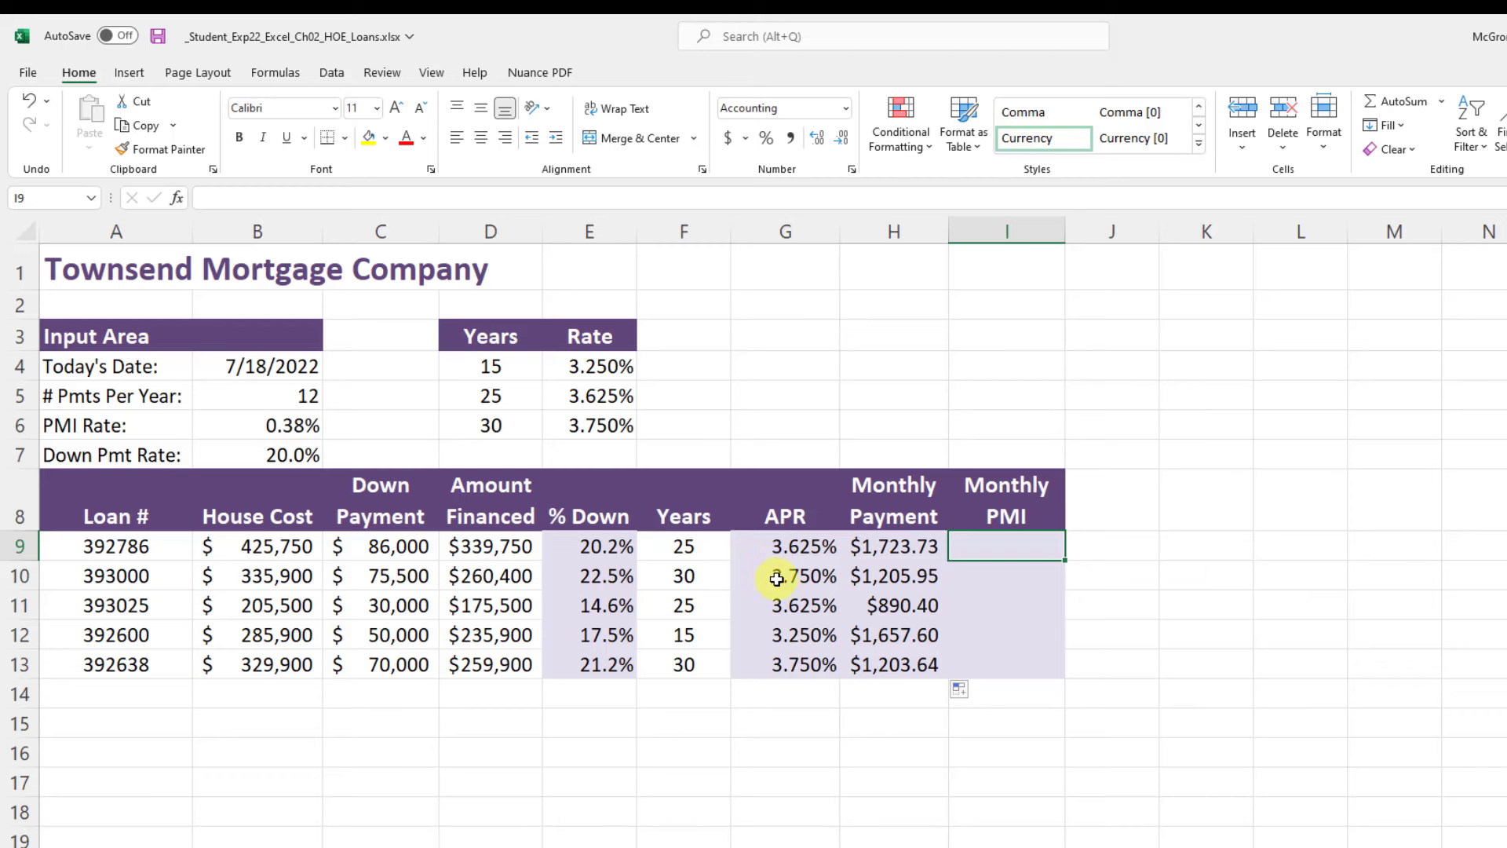
{"action": "key", "text": "ctrl+grave"}
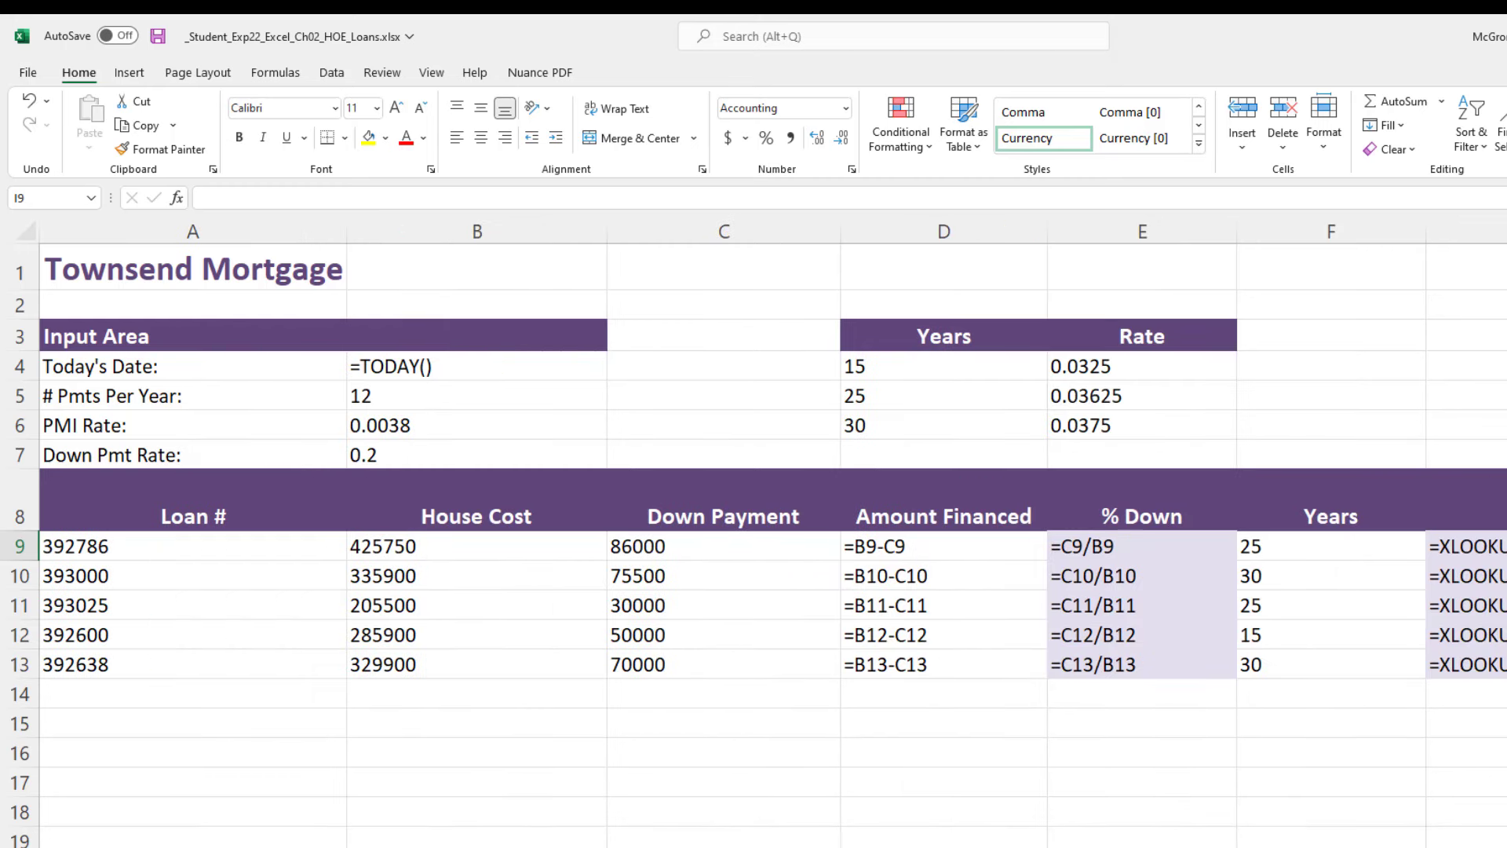
{"action": "key", "text": "ctrl+grave"}
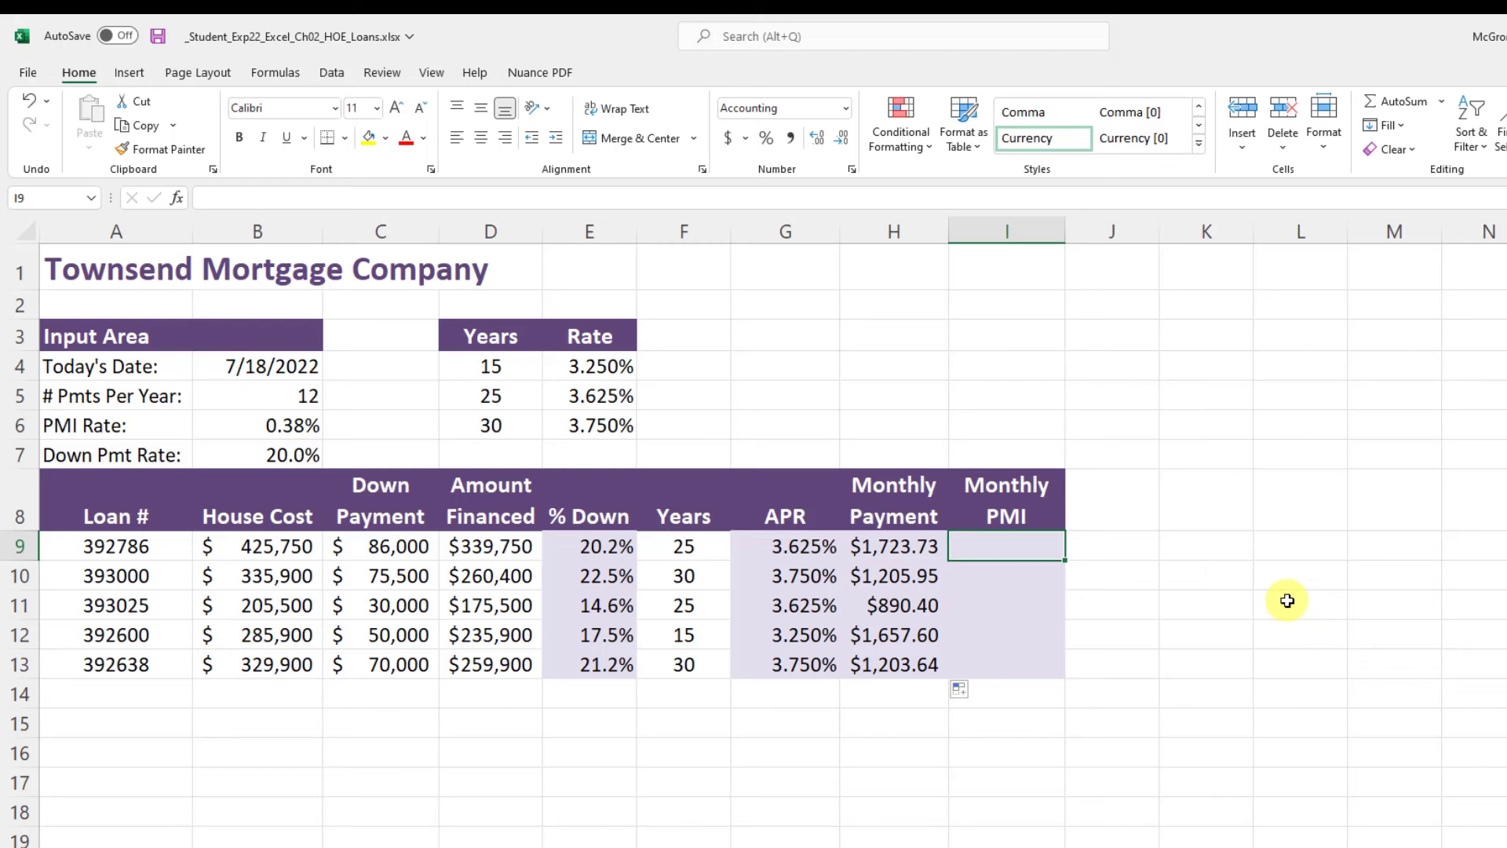
{"action": "key", "text": "ctrl+grave"}
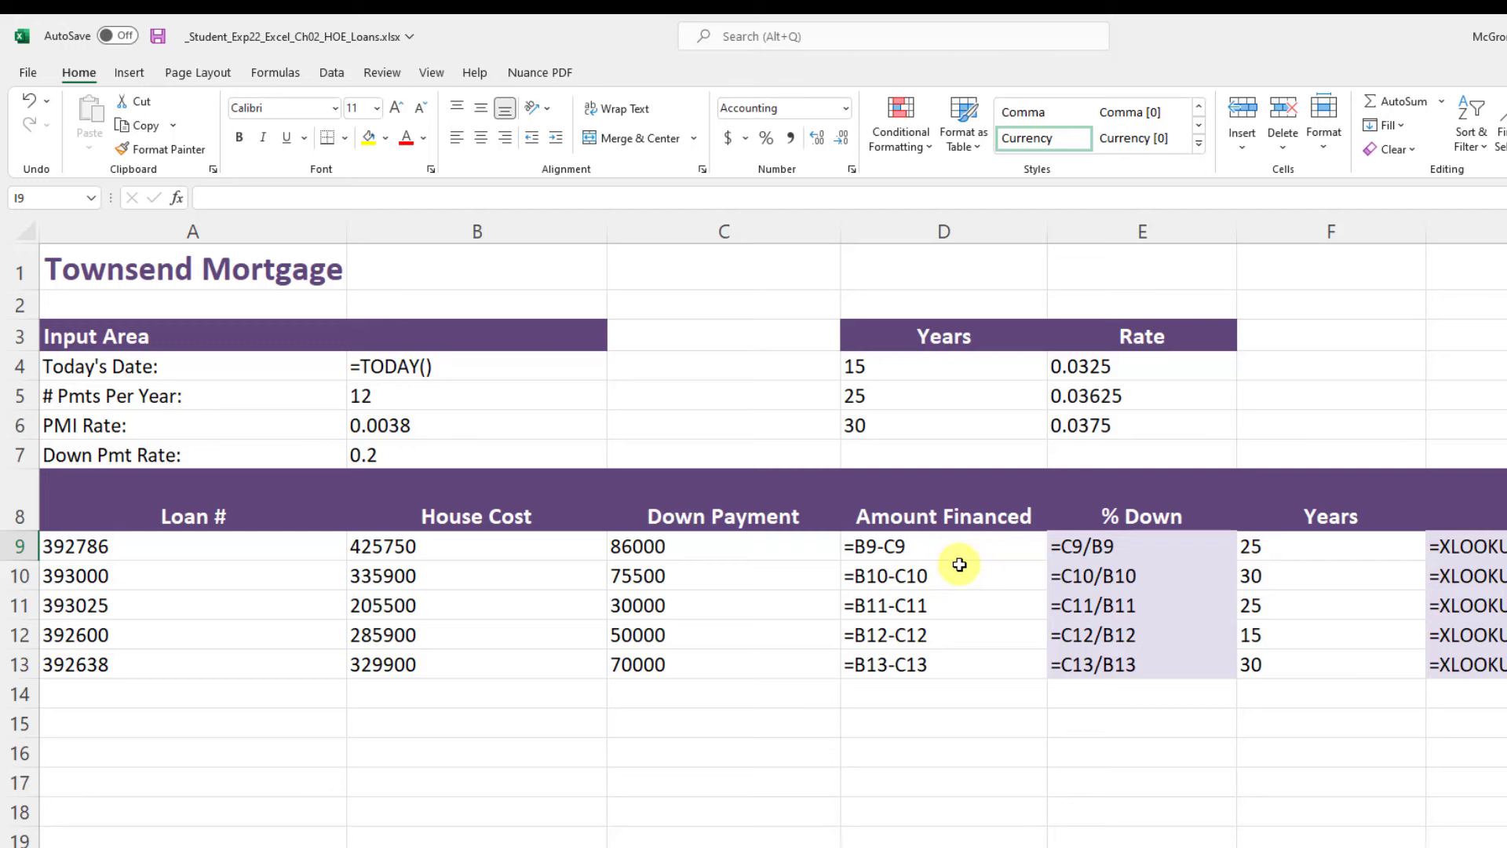
{"action": "key", "text": "ctrl+grave"}
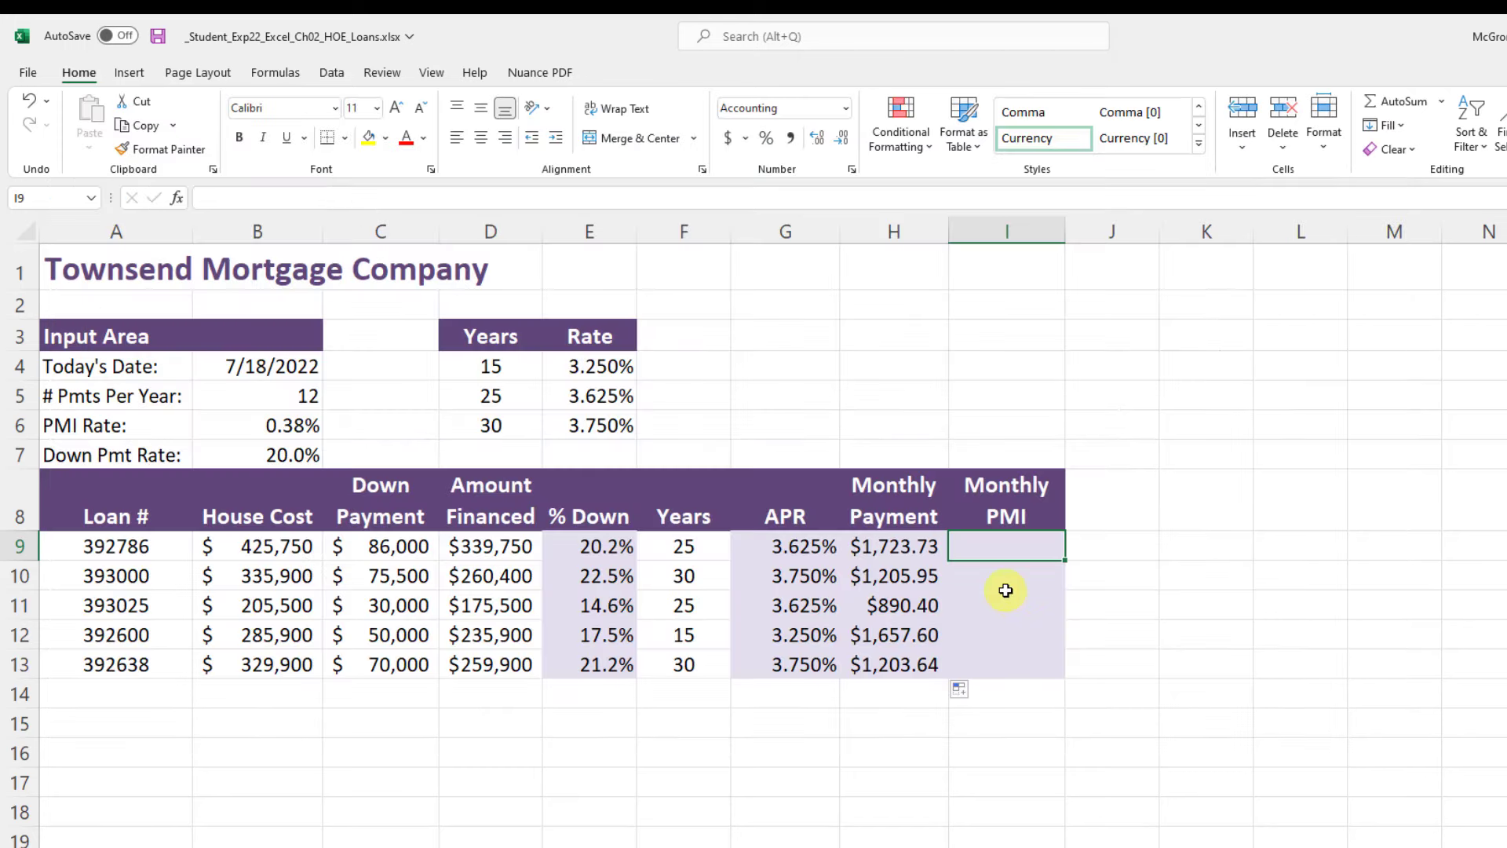
{"action": "key", "text": "ctrl+grave"}
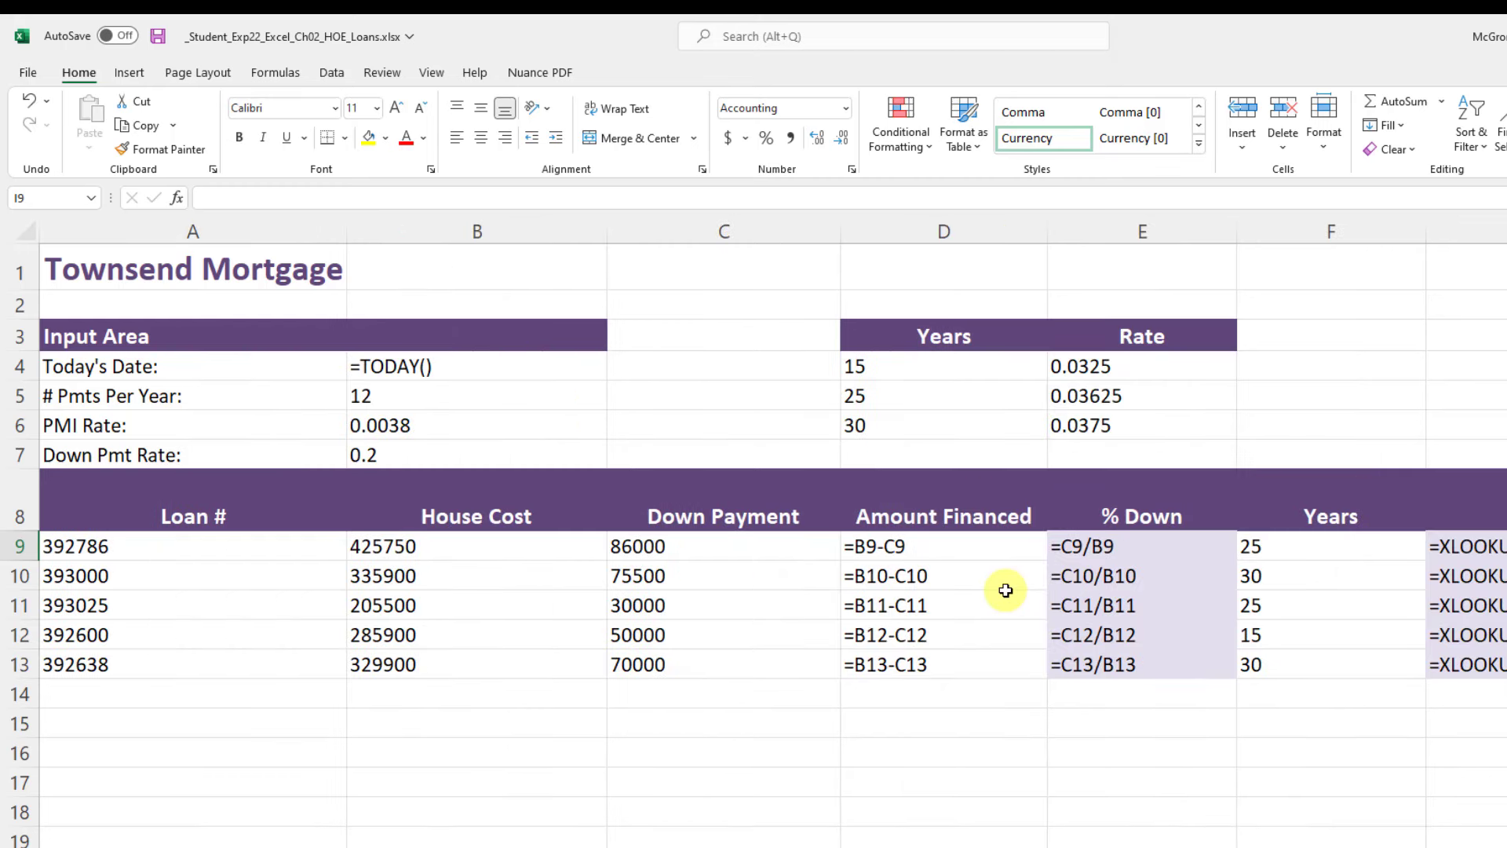
{"action": "key", "text": "ctrl+grave"}
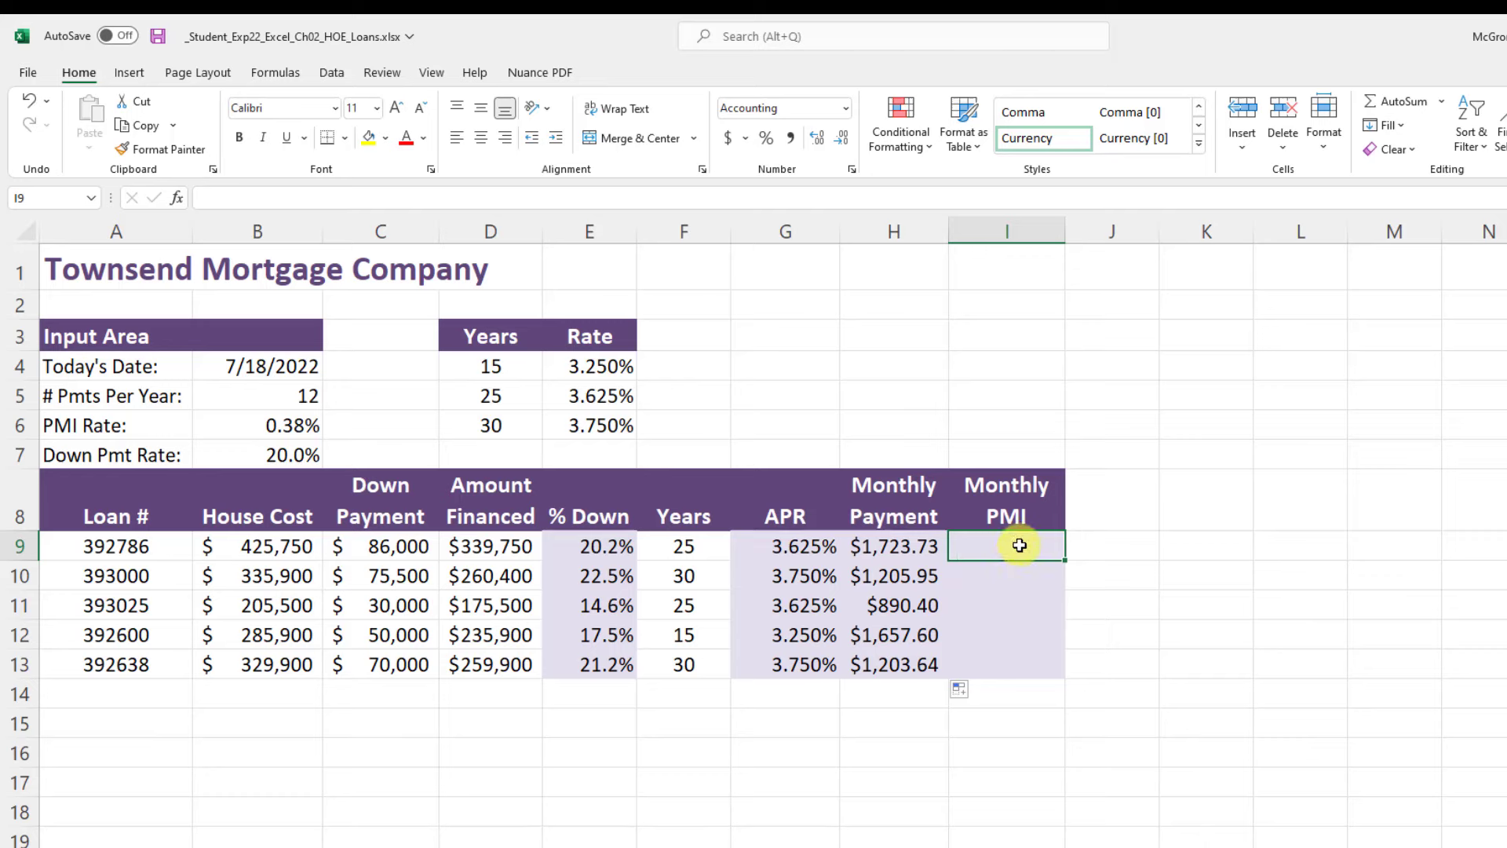
{"action": "key", "text": "alt+Tab"}
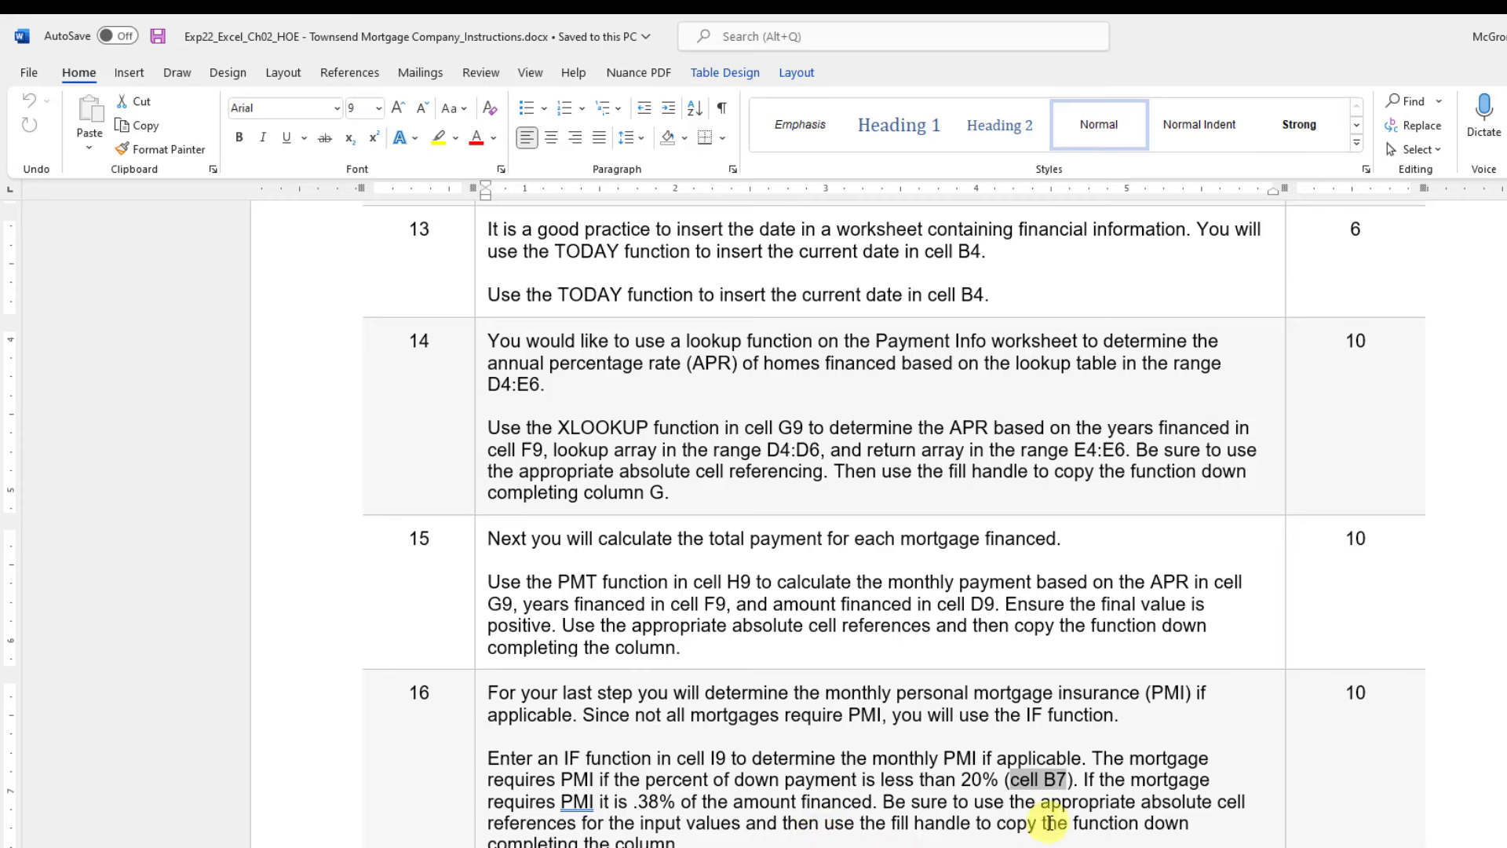
Step: Mark 'absolute cell' in step 16's instructions, then switch back to Excel
{"action": "left_click_drag", "start_coordinate": [1142, 801], "coordinate": [1258, 806]}
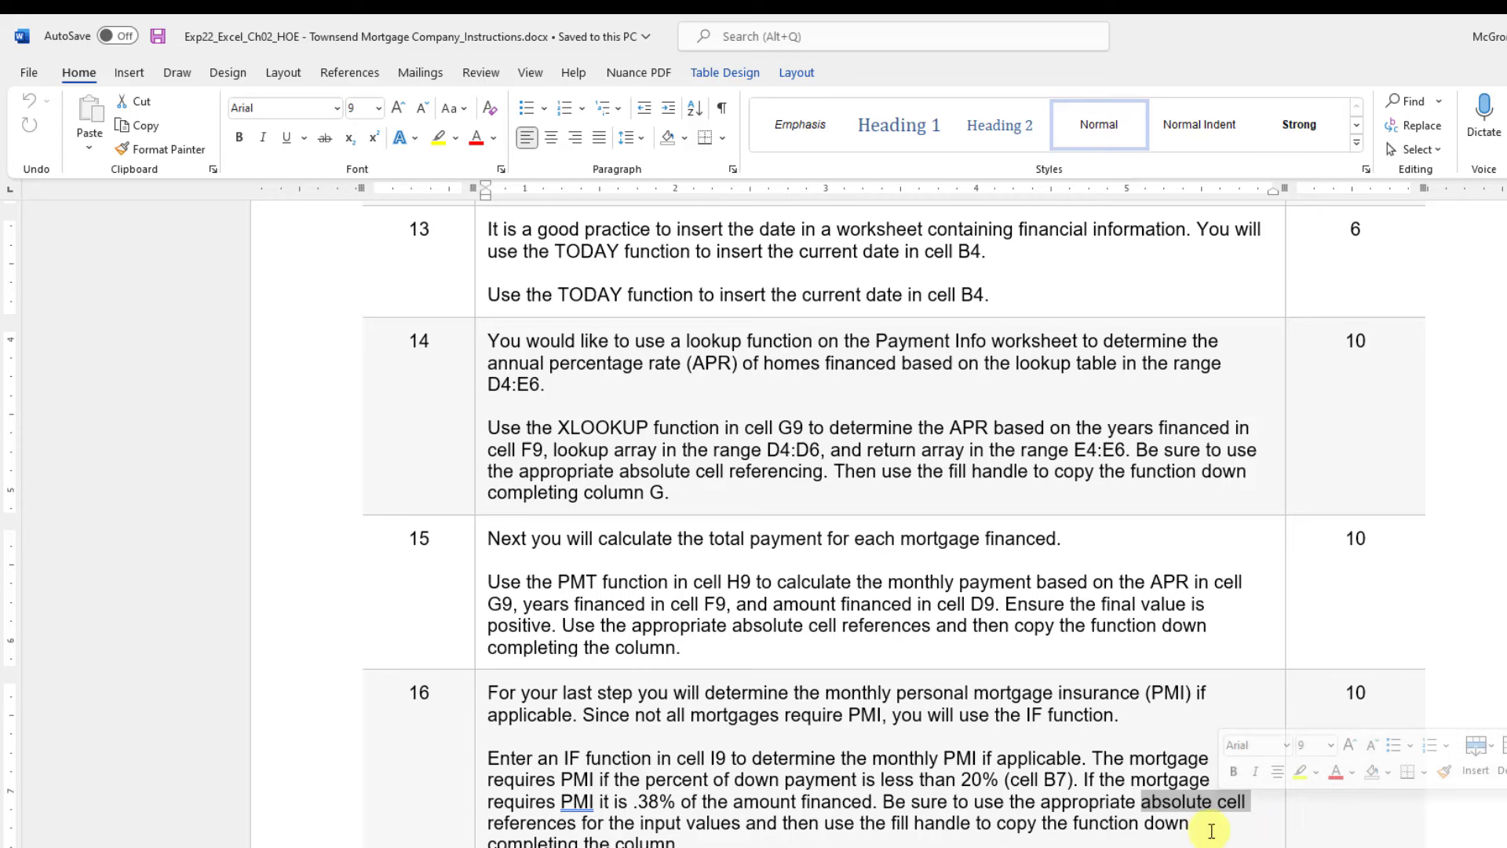
{"action": "left_click", "coordinate": [1101, 824]}
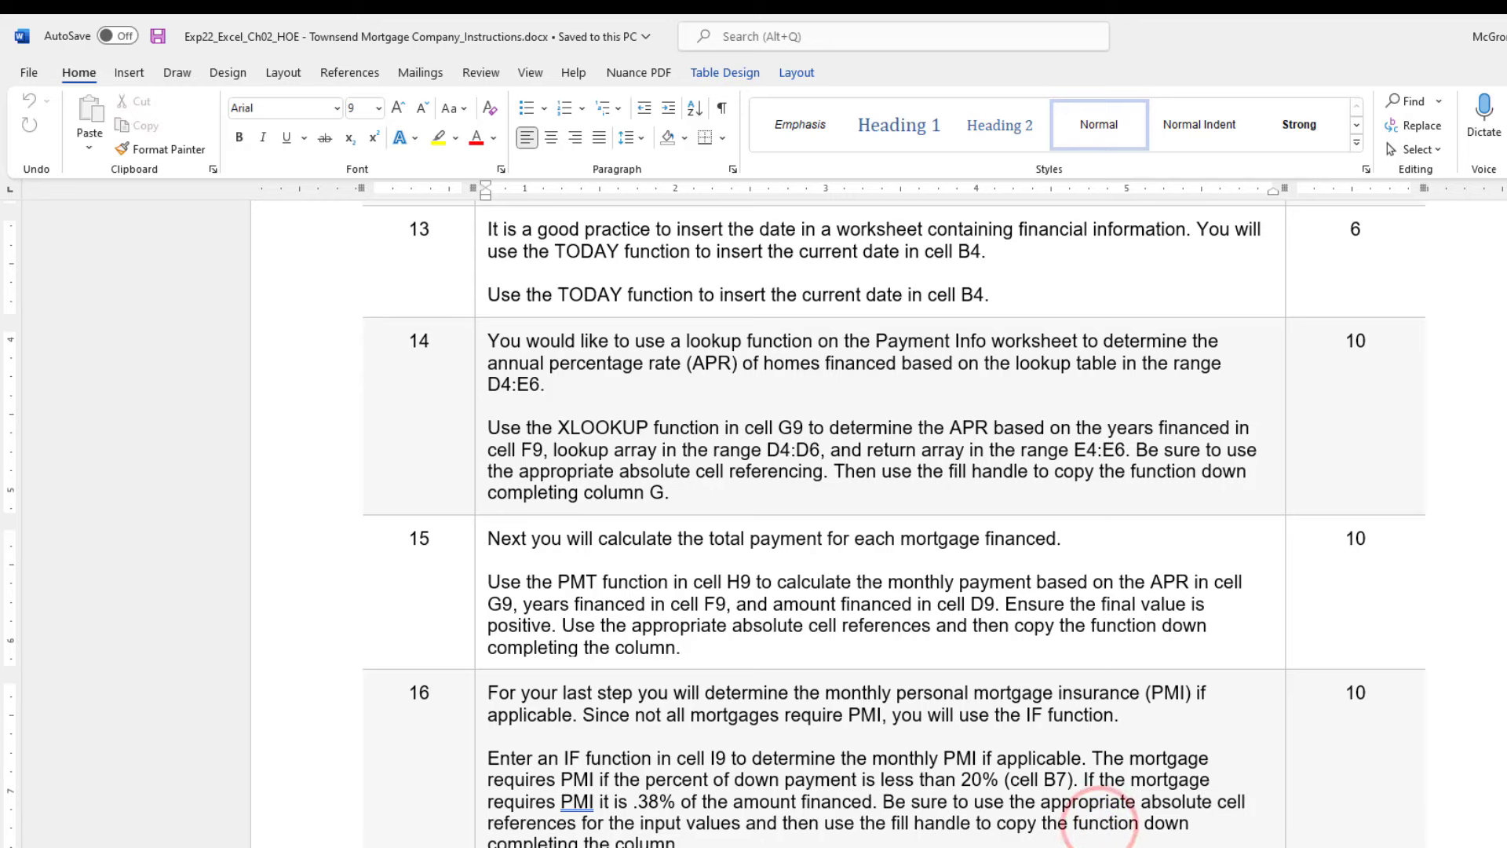
{"action": "key", "text": "alt+Tab"}
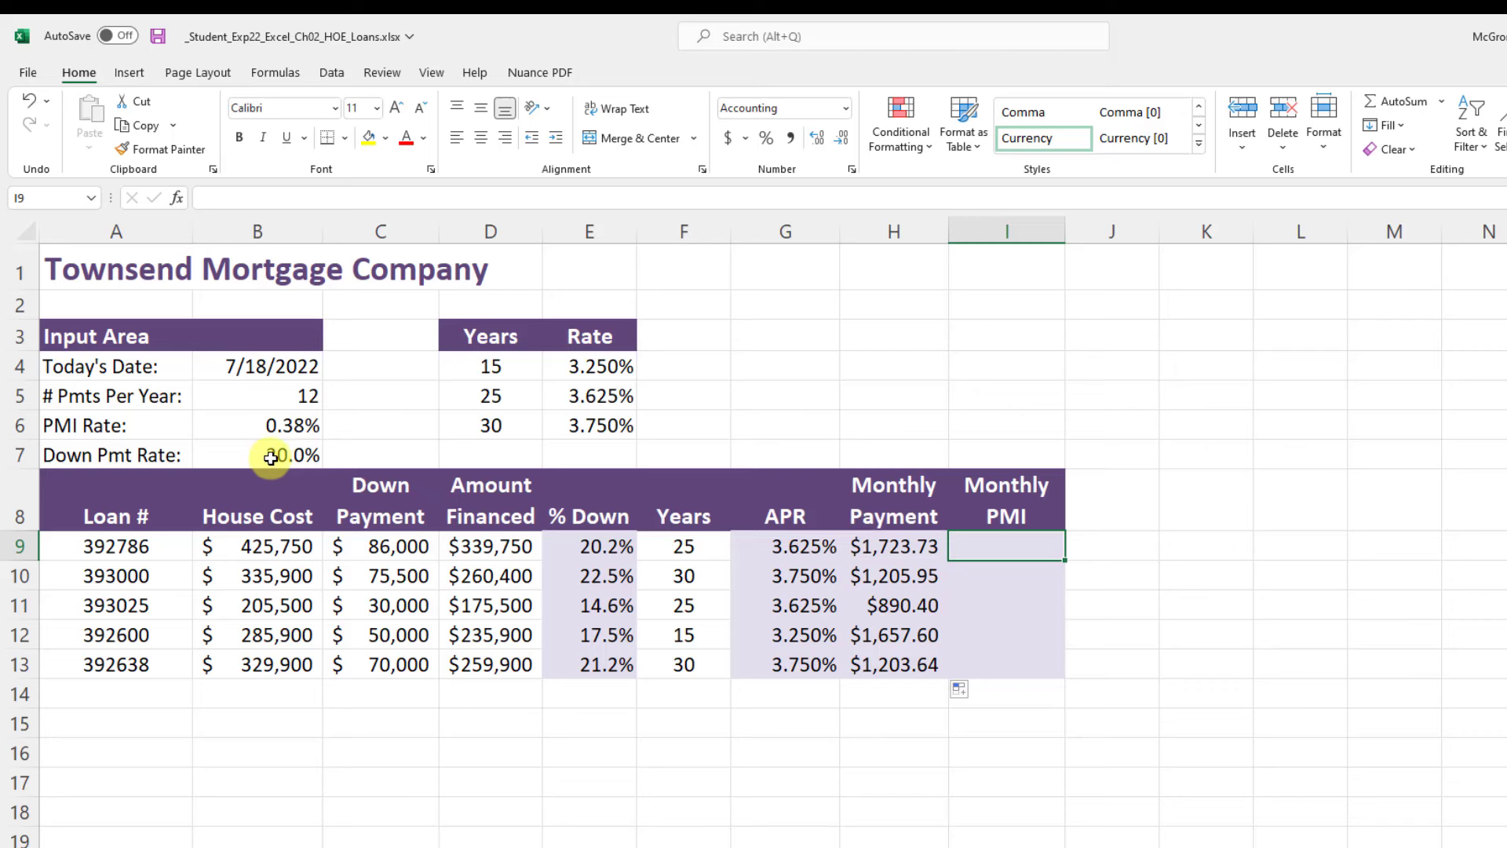
{"action": "left_click_drag", "start_coordinate": [113, 424], "coordinate": [257, 426]}
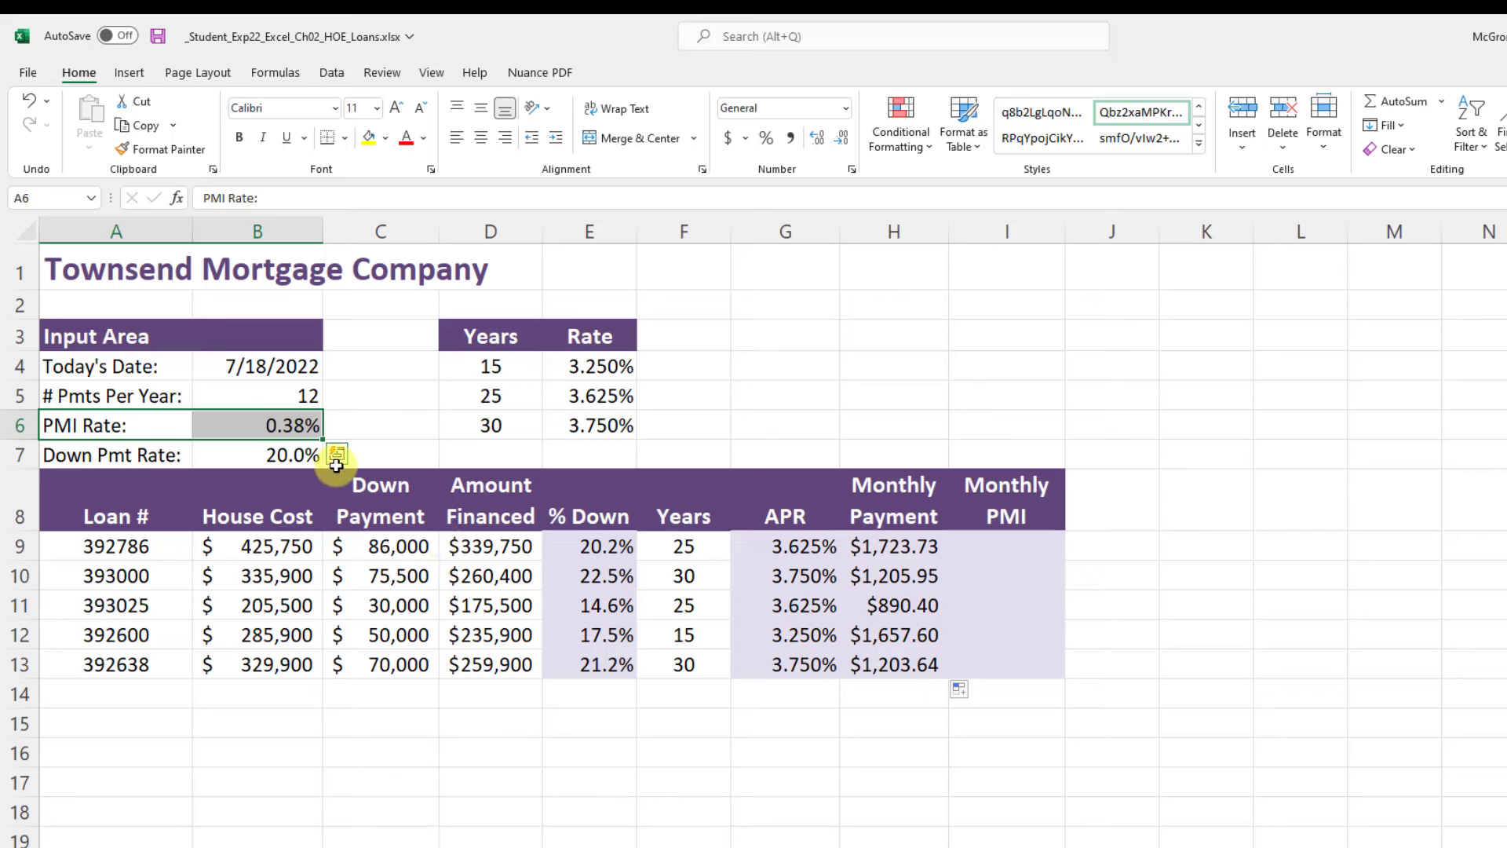
{"action": "left_click", "coordinate": [252, 425]}
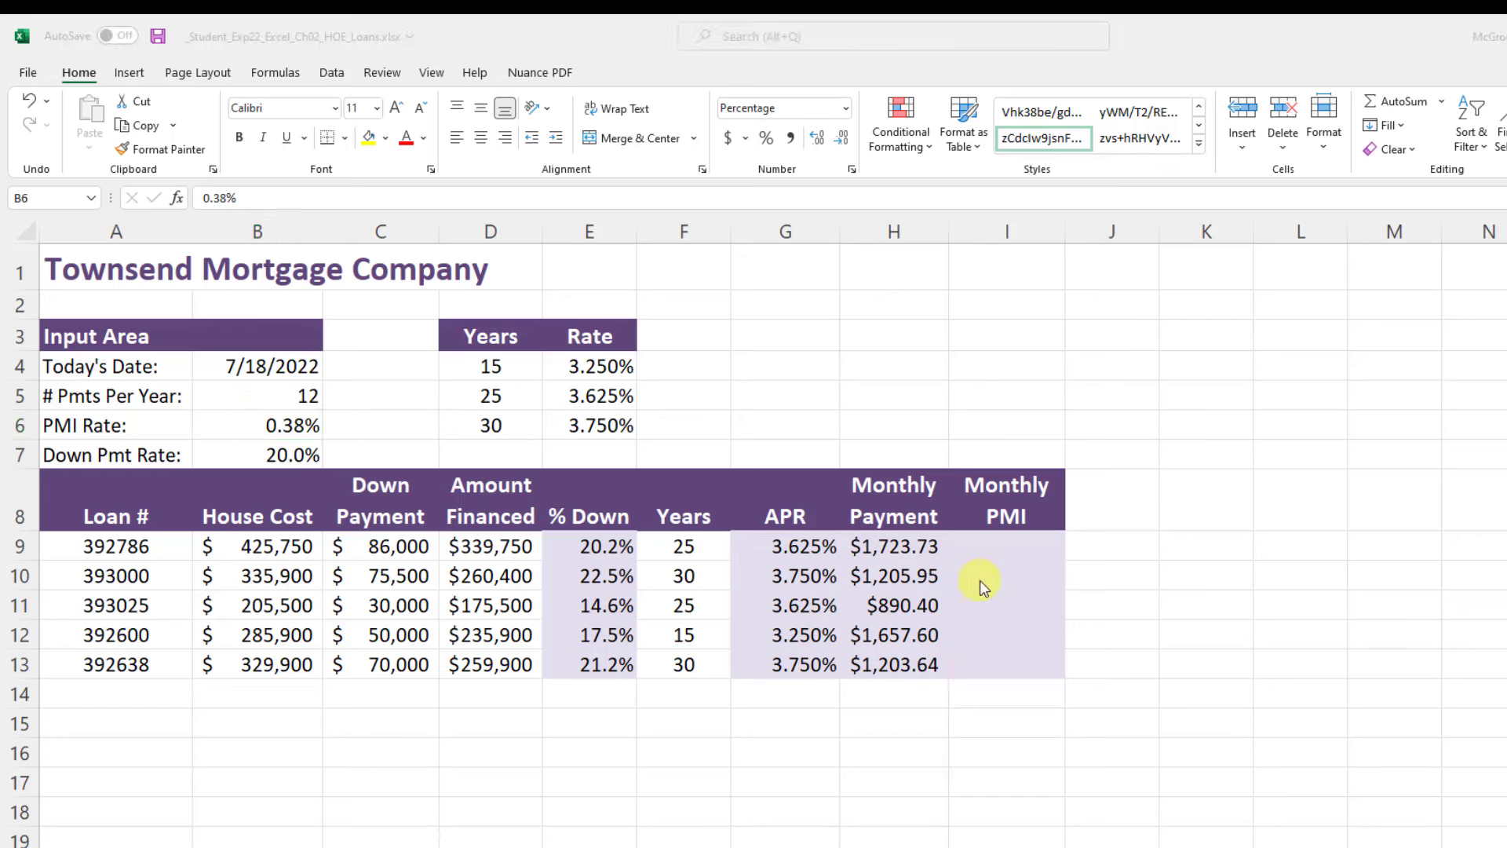
{"action": "left_click", "coordinate": [1017, 545]}
{"action": "left_click", "coordinate": [1017, 545]}
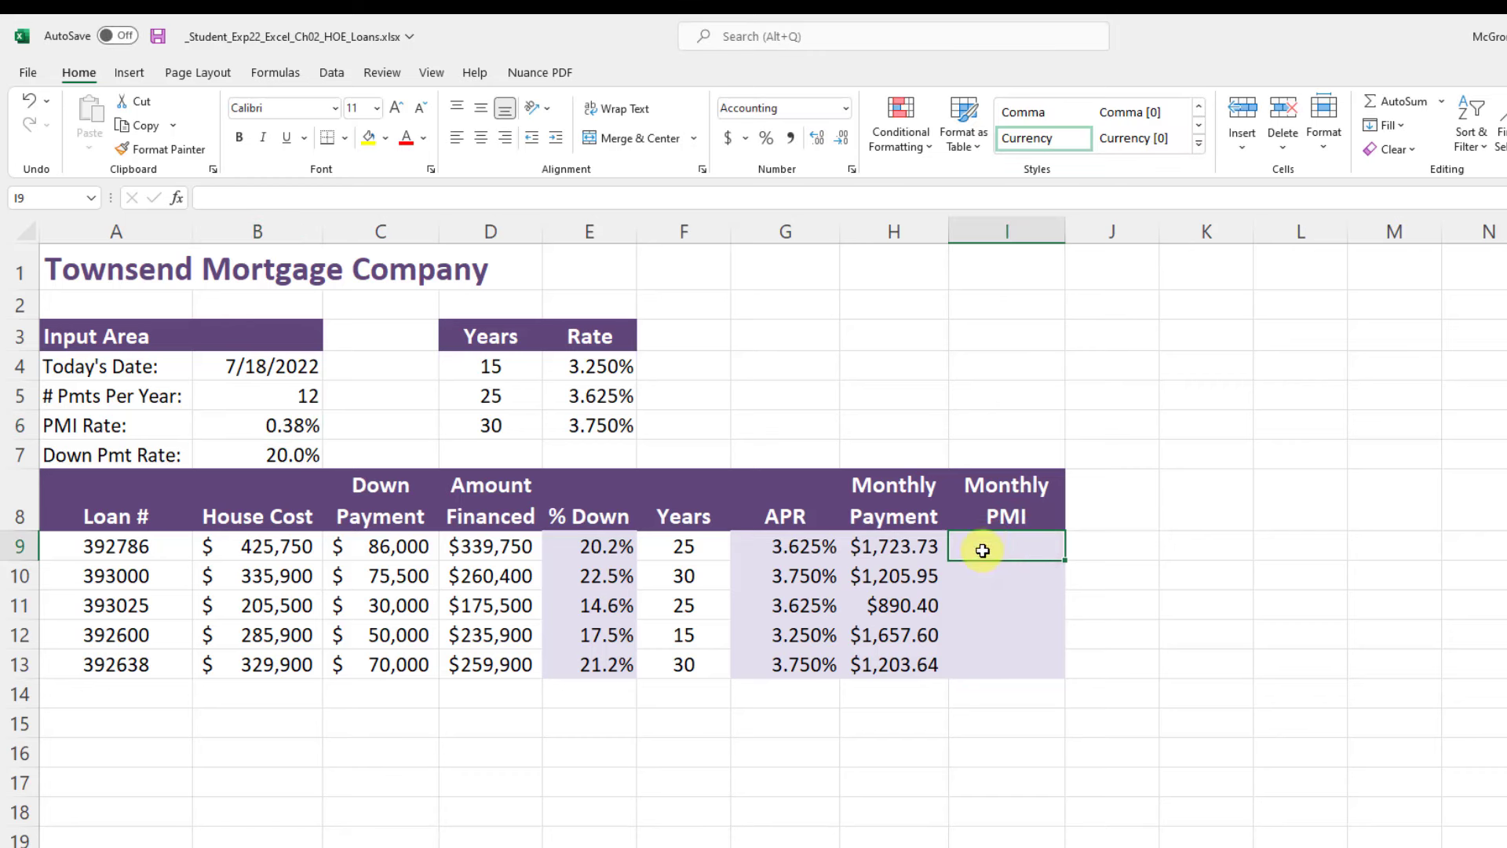
Step: Insert an empty IF function into cell I9 via the Insert Function search
{"action": "left_click", "coordinate": [178, 199]}
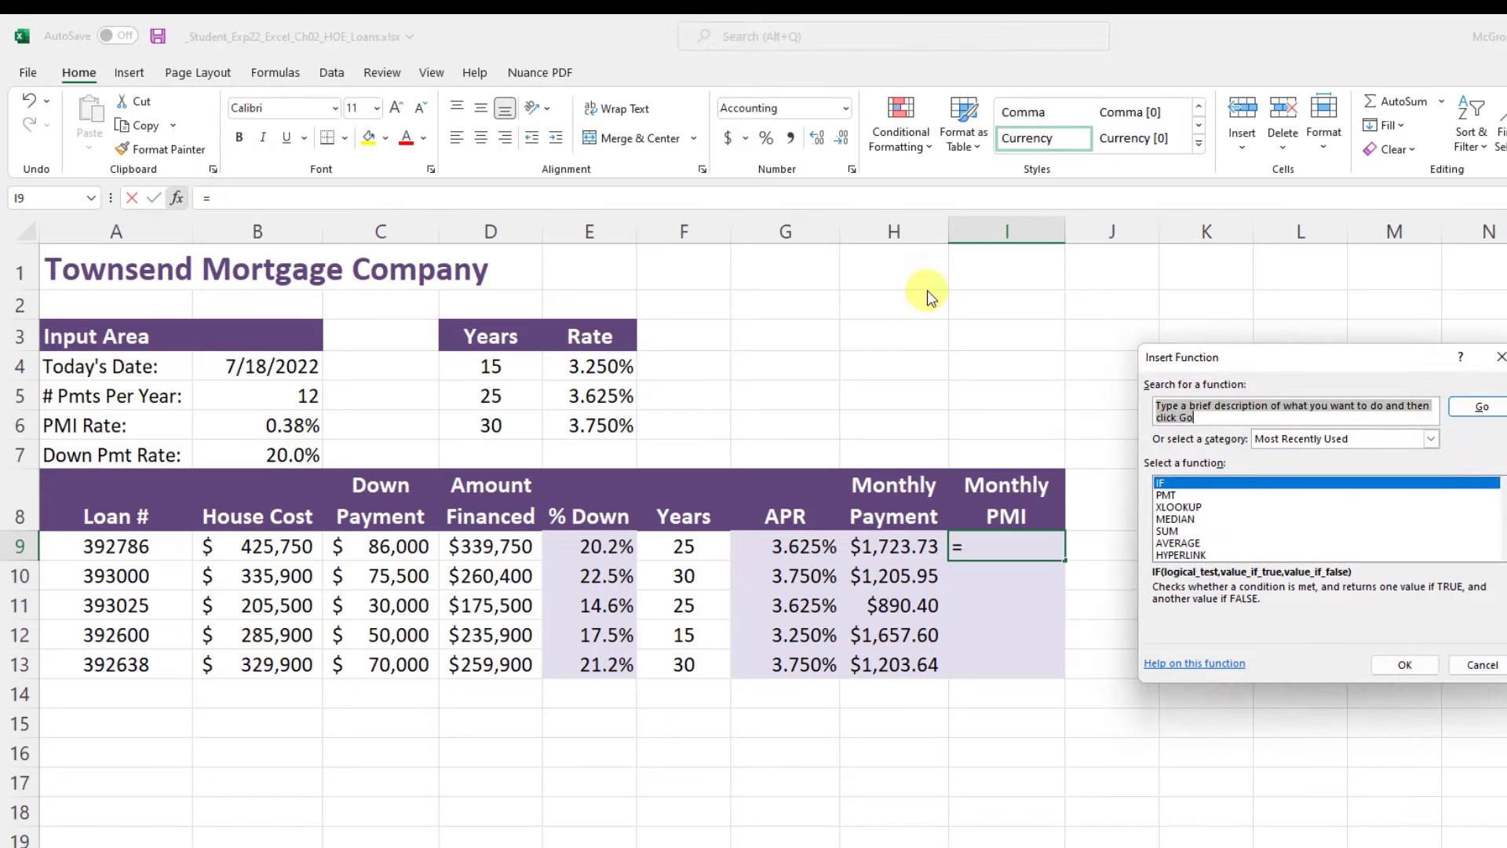
{"action": "left_click_drag", "start_coordinate": [1269, 362], "coordinate": [1214, 332]}
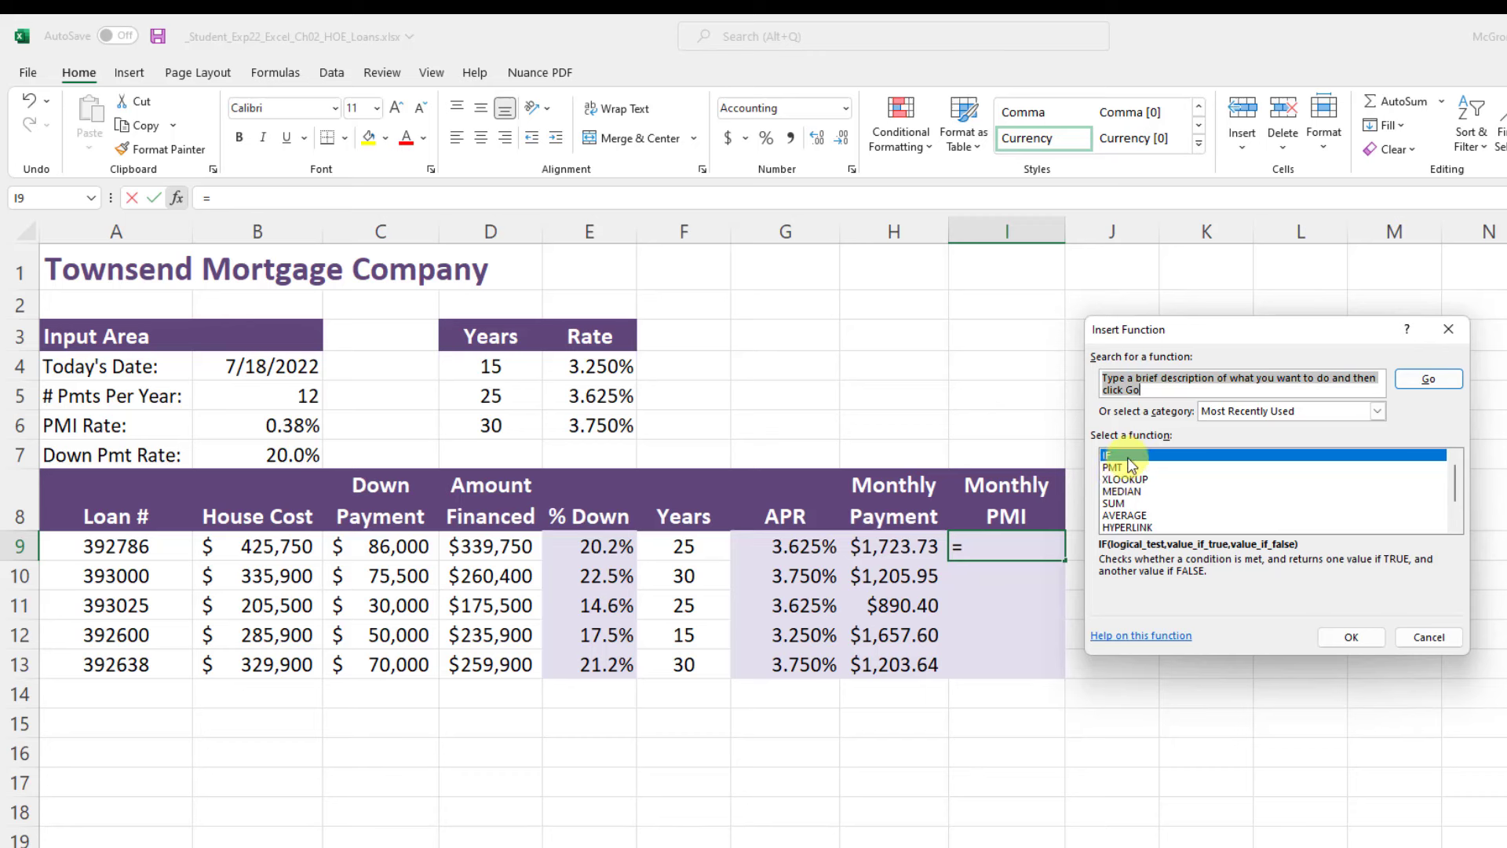
{"action": "type", "text": "IF"}
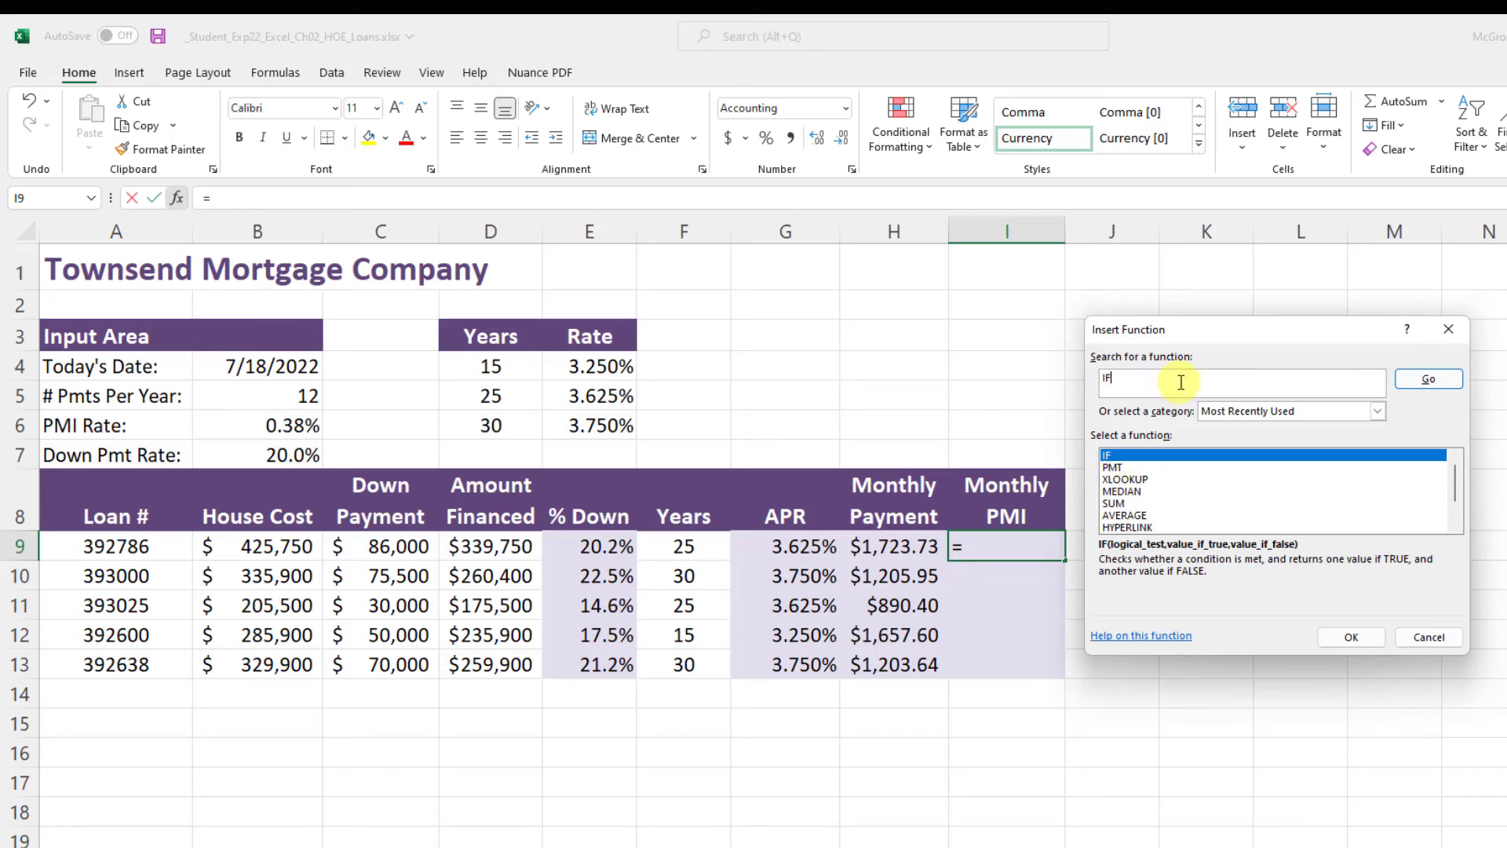
{"action": "key", "text": "Return"}
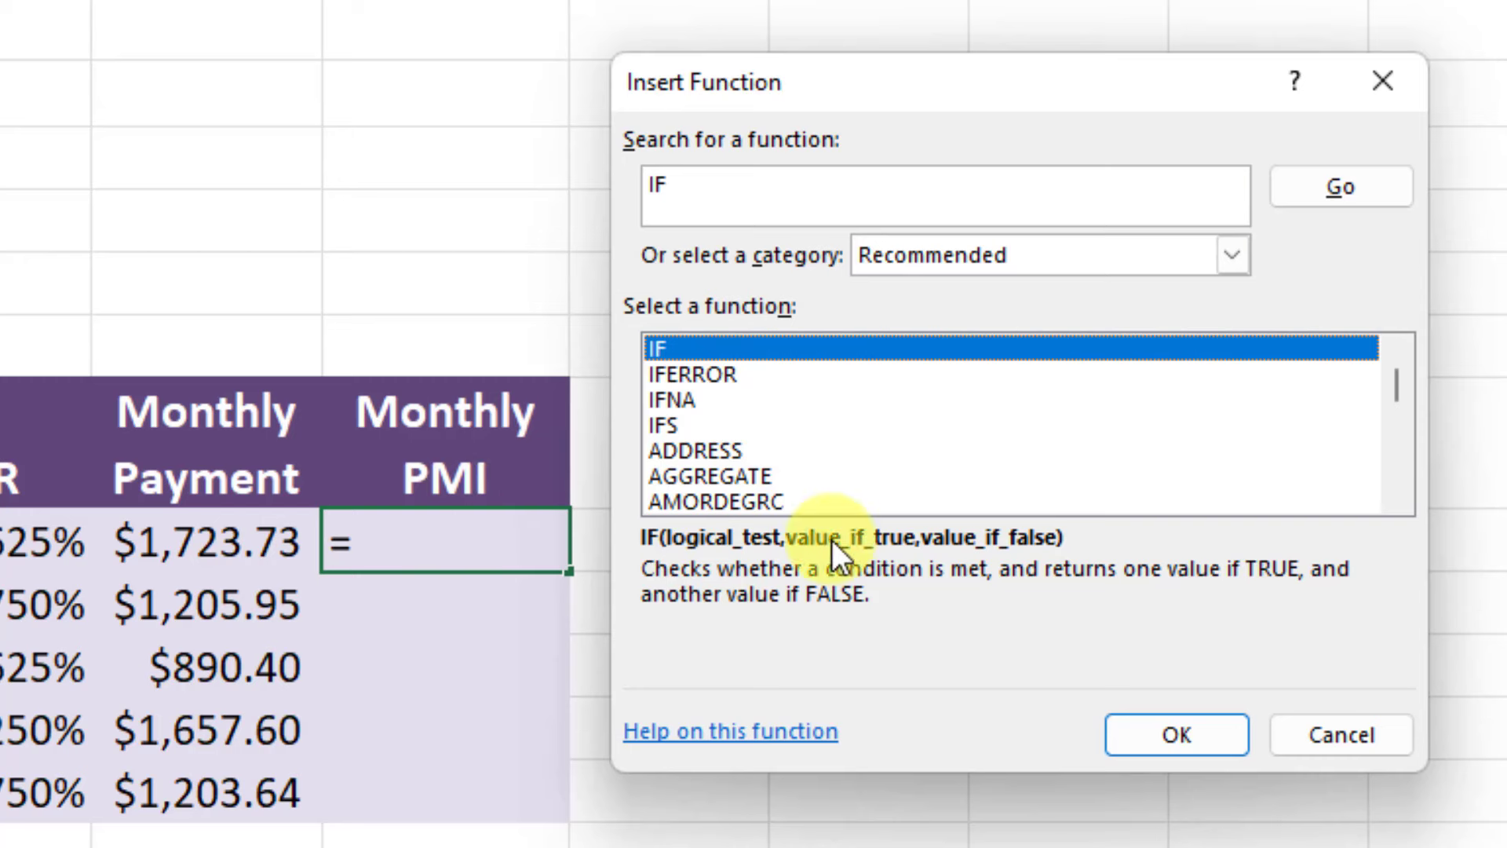
{"action": "left_click", "coordinate": [1201, 737]}
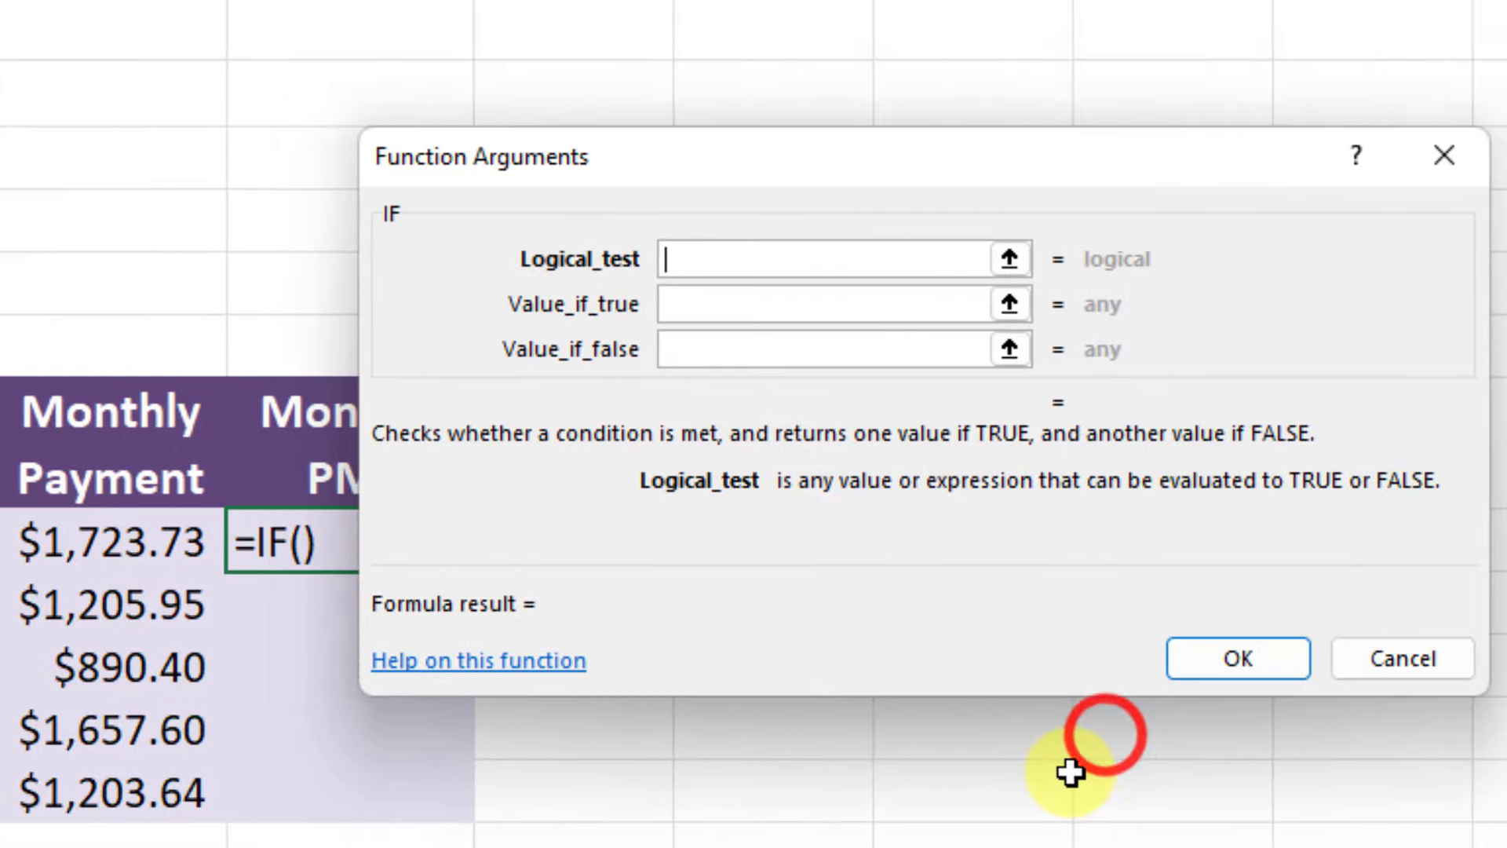
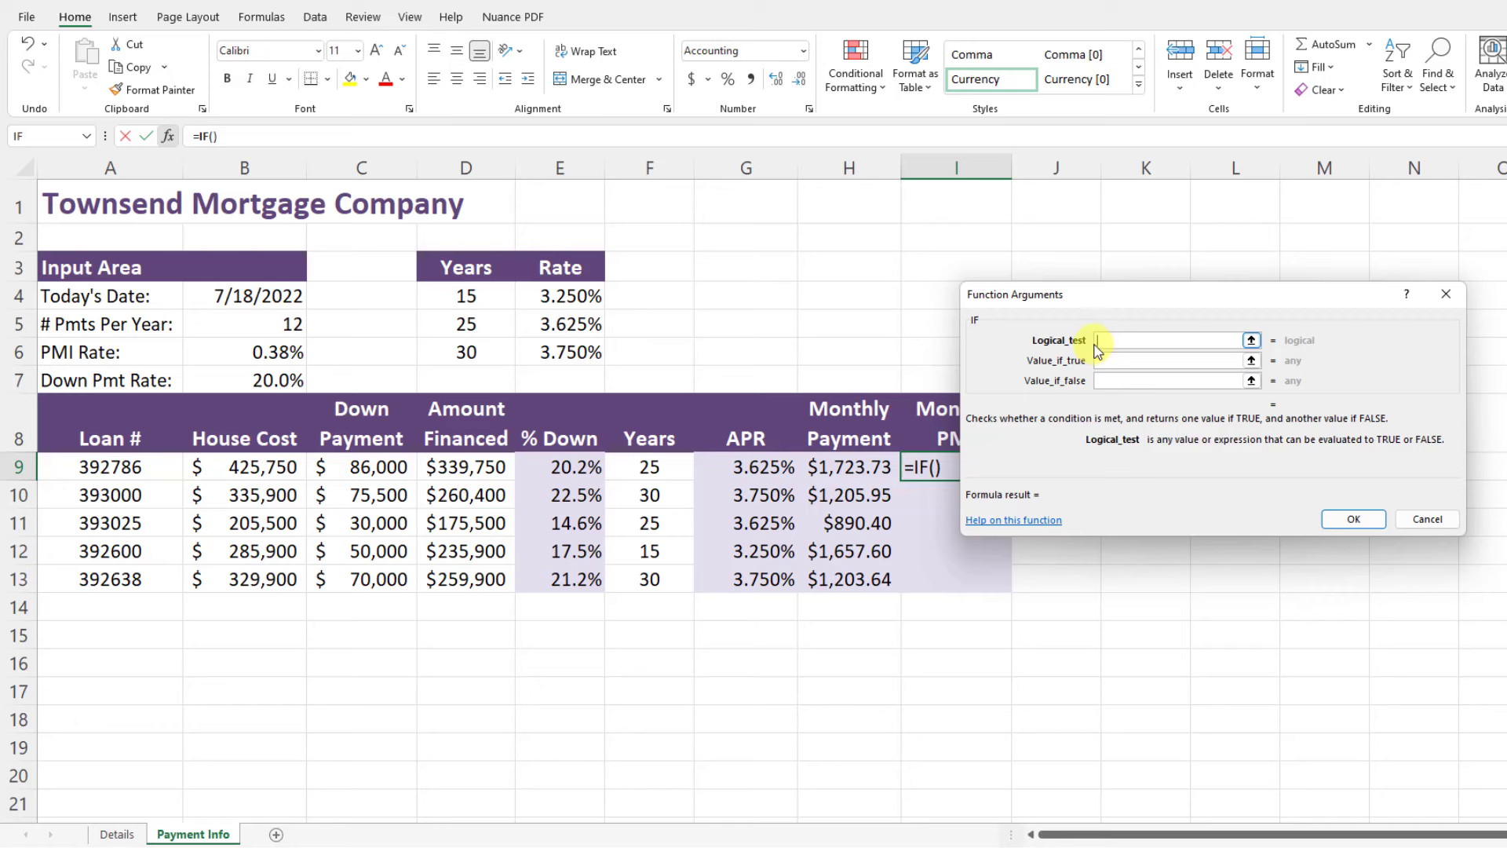
Step: Set the IF logical test to E9<$B$7, with B7 as an absolute reference
{"action": "left_click", "coordinate": [564, 467]}
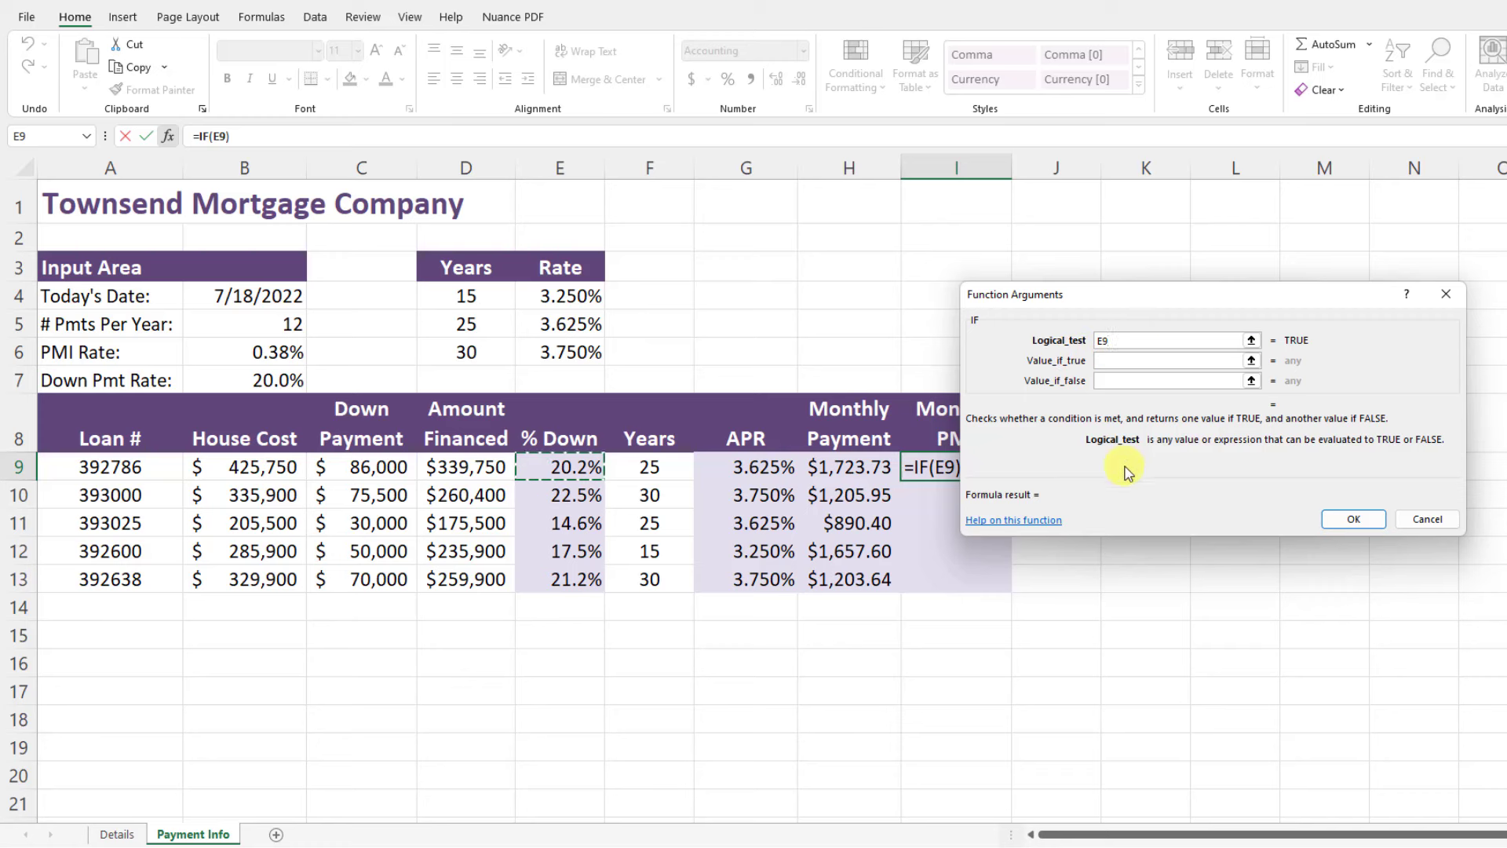
{"action": "type", "text": "<"}
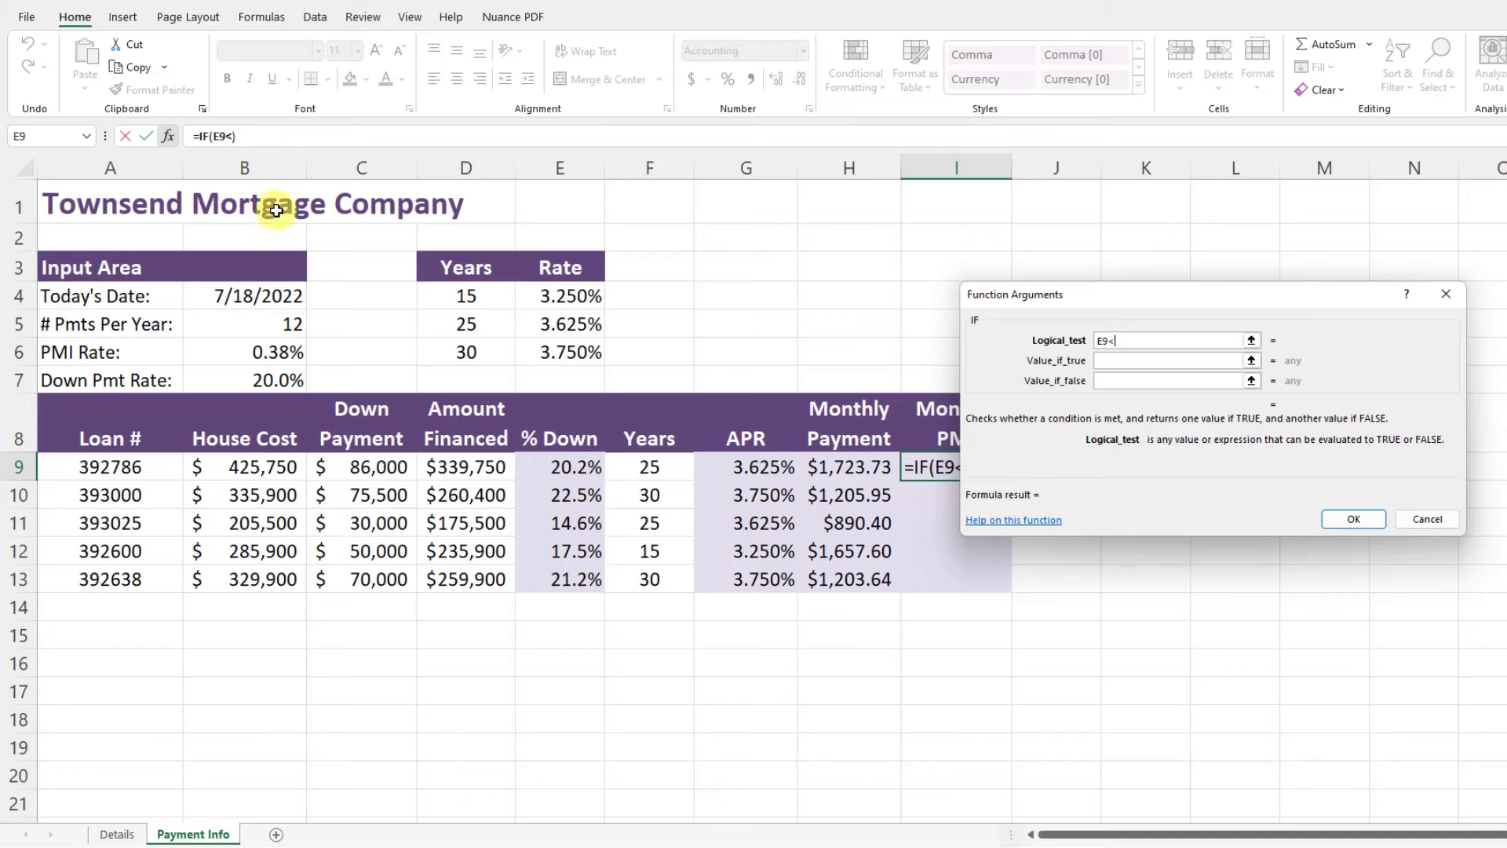
{"action": "left_click", "coordinate": [280, 380]}
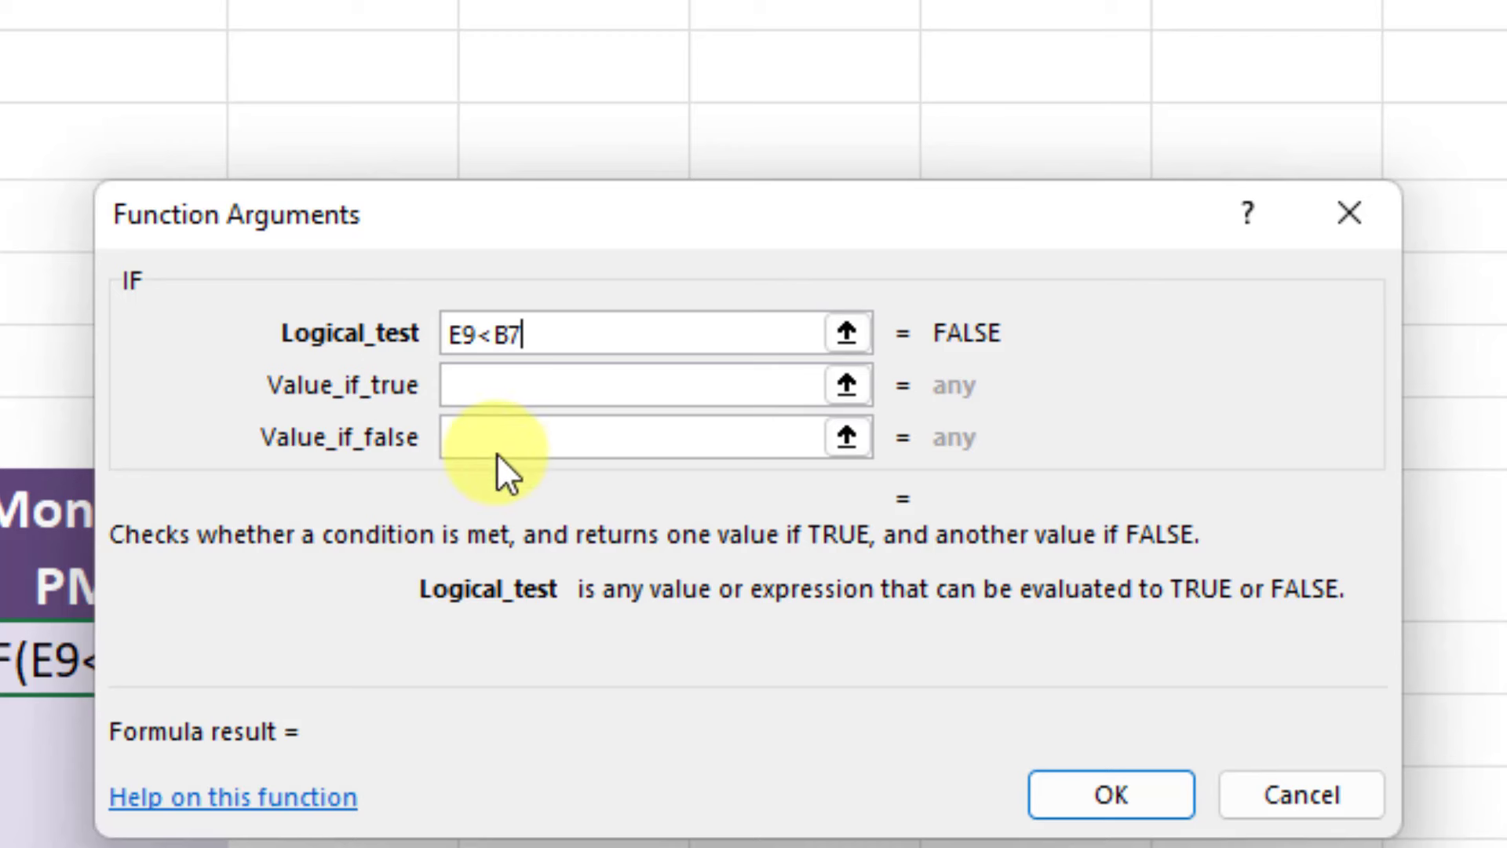
{"action": "left_click", "coordinate": [492, 318]}
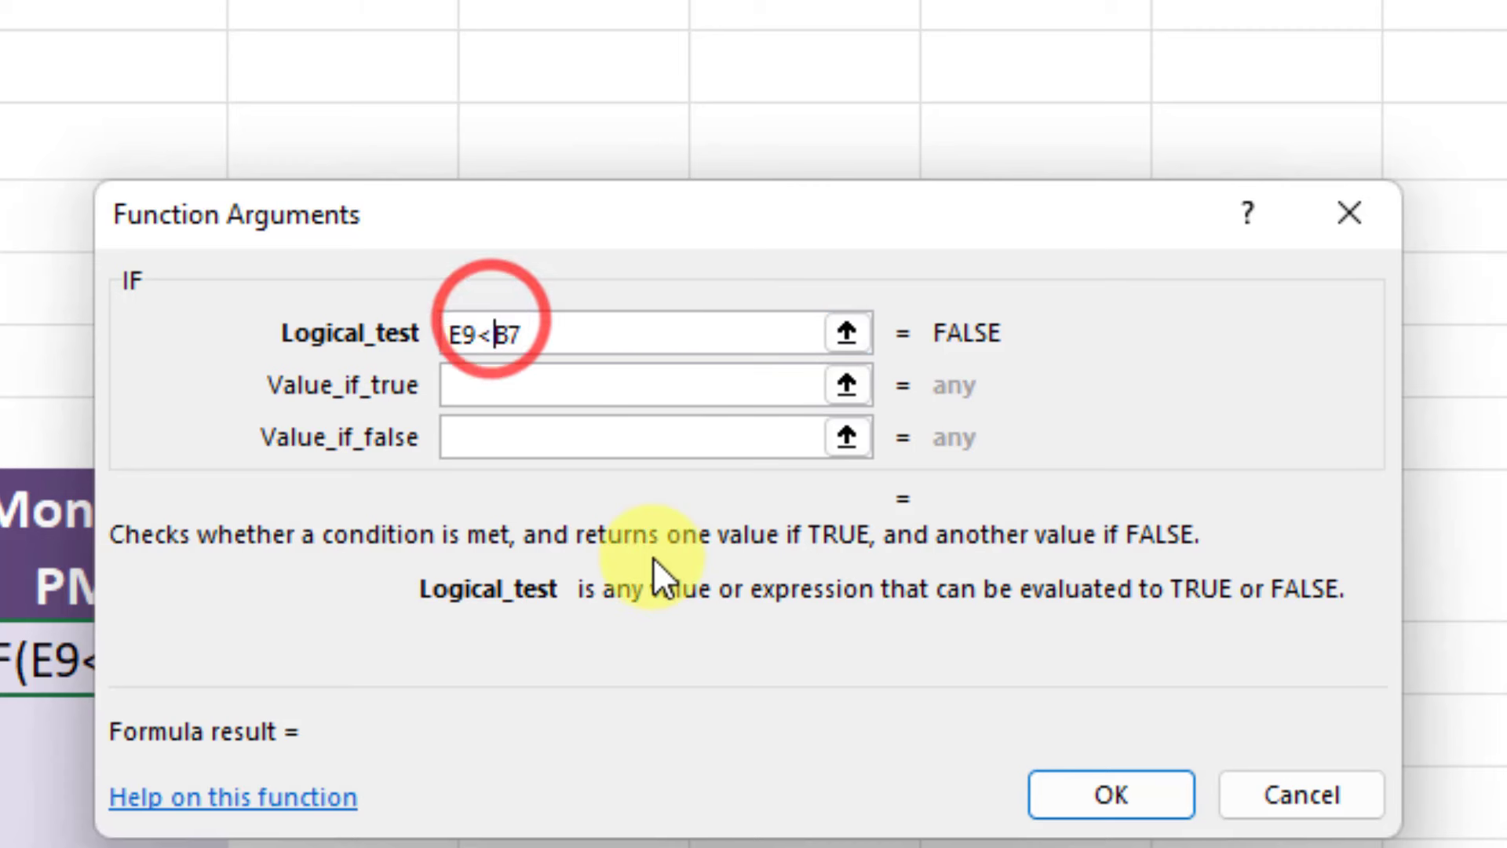
{"action": "type", "text": "$"}
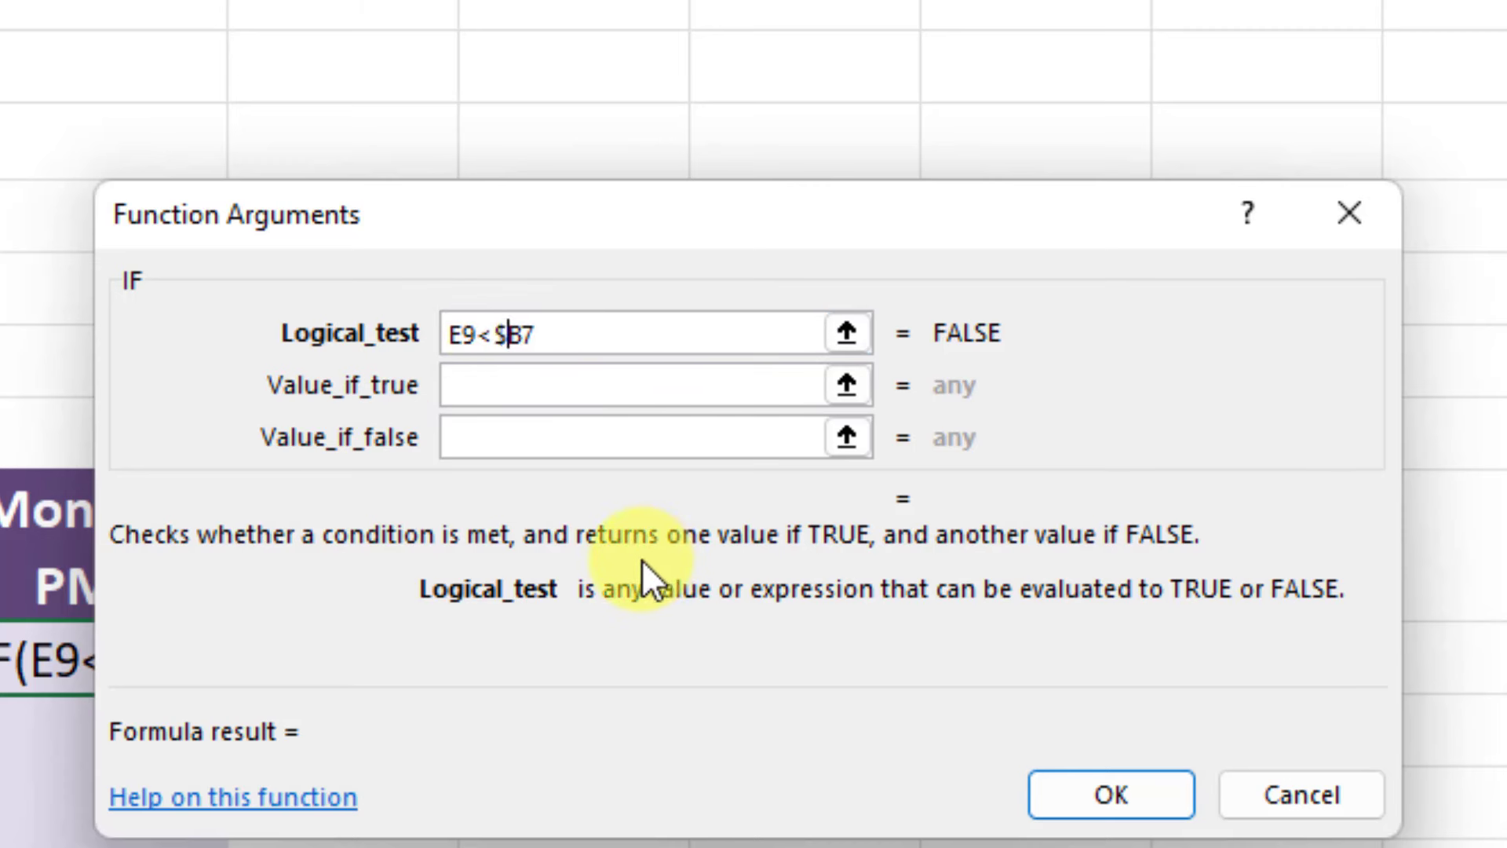
{"action": "key", "text": "Right"}
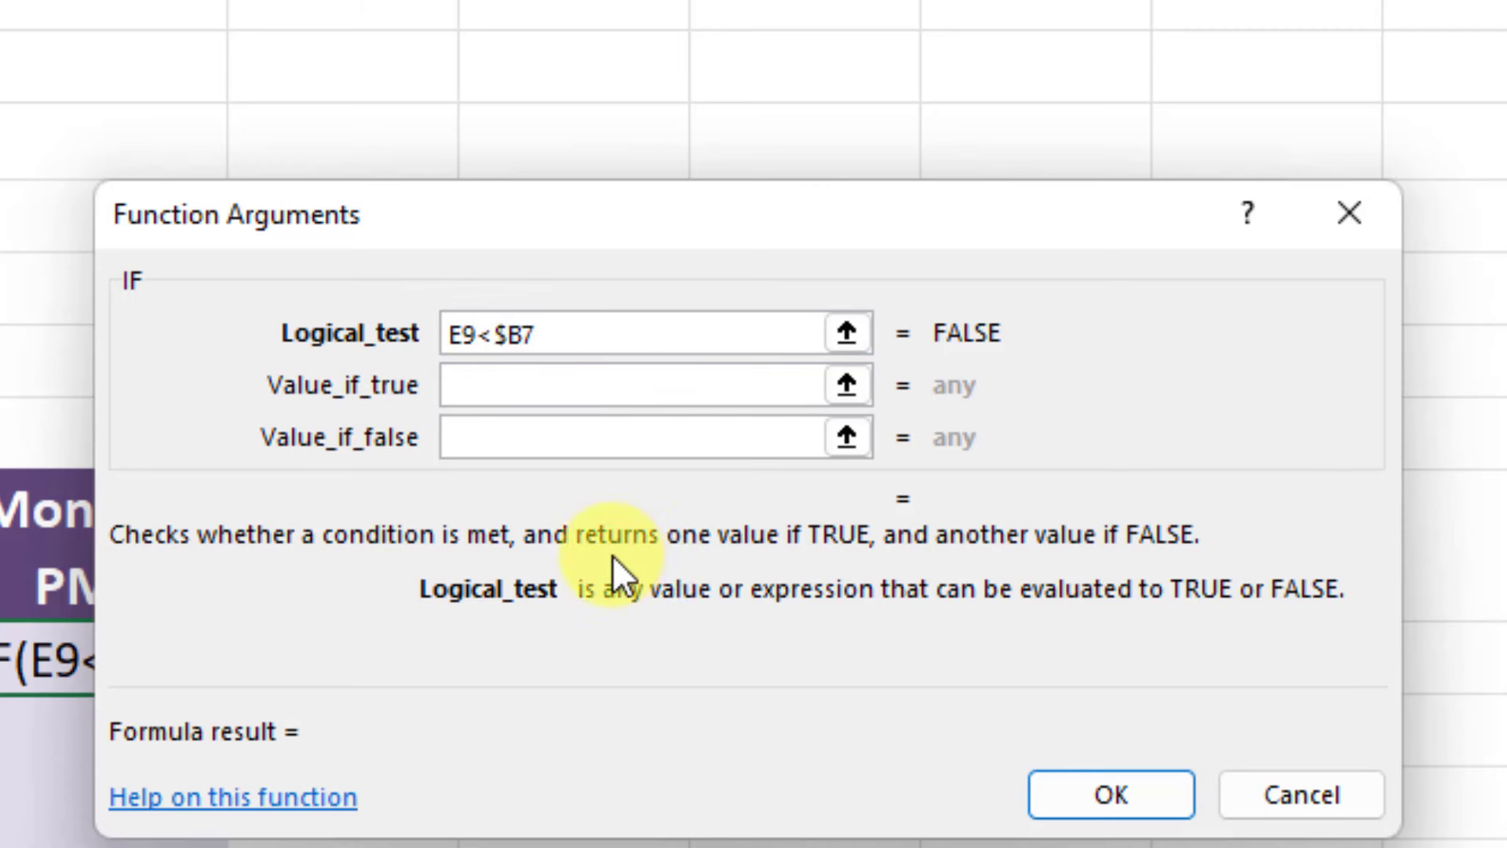
{"action": "type", "text": "$"}
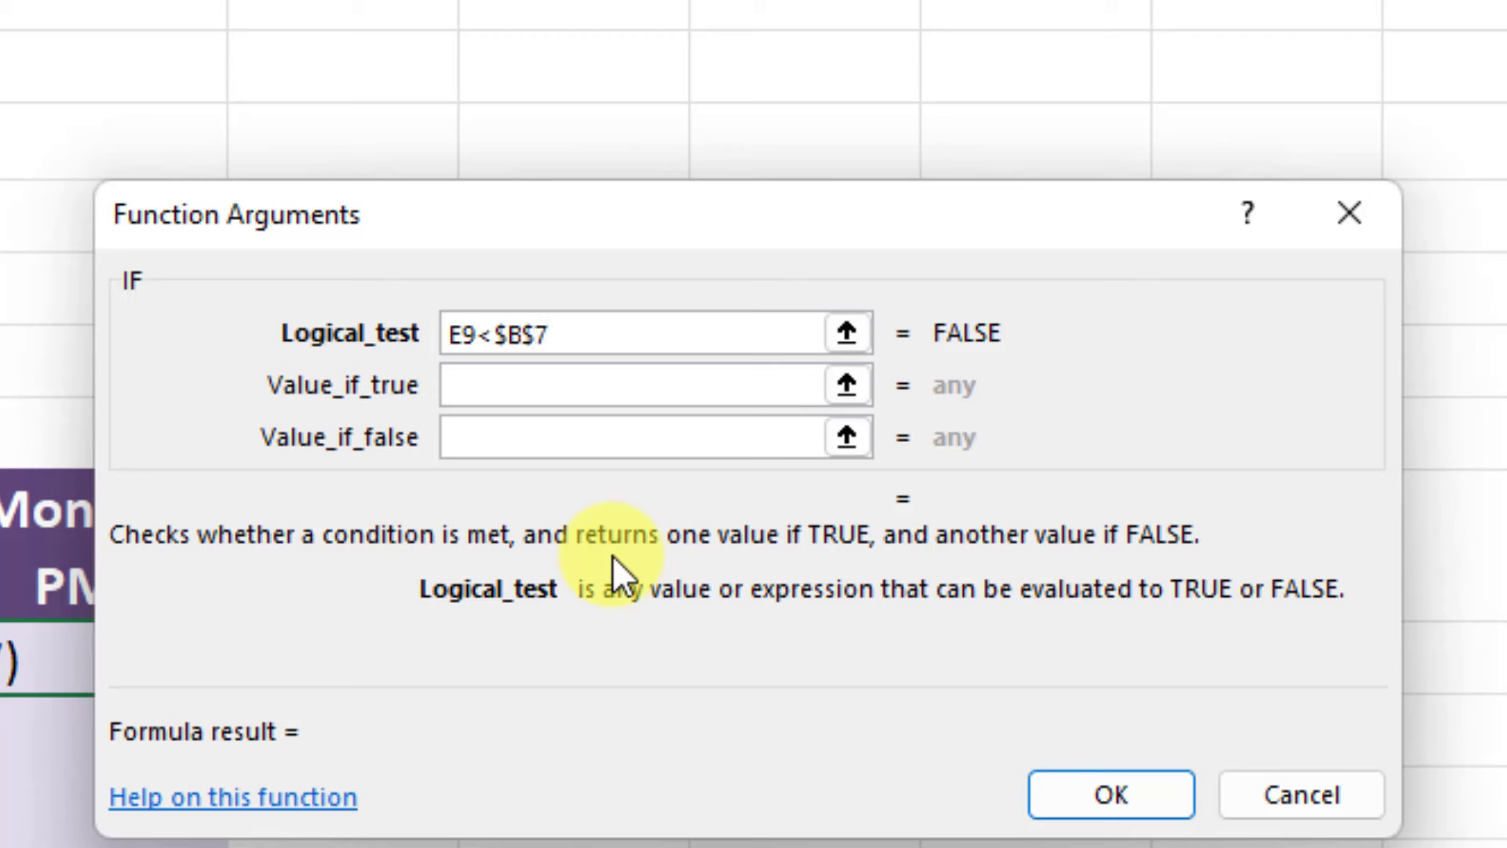
{"action": "left_click", "coordinate": [521, 386]}
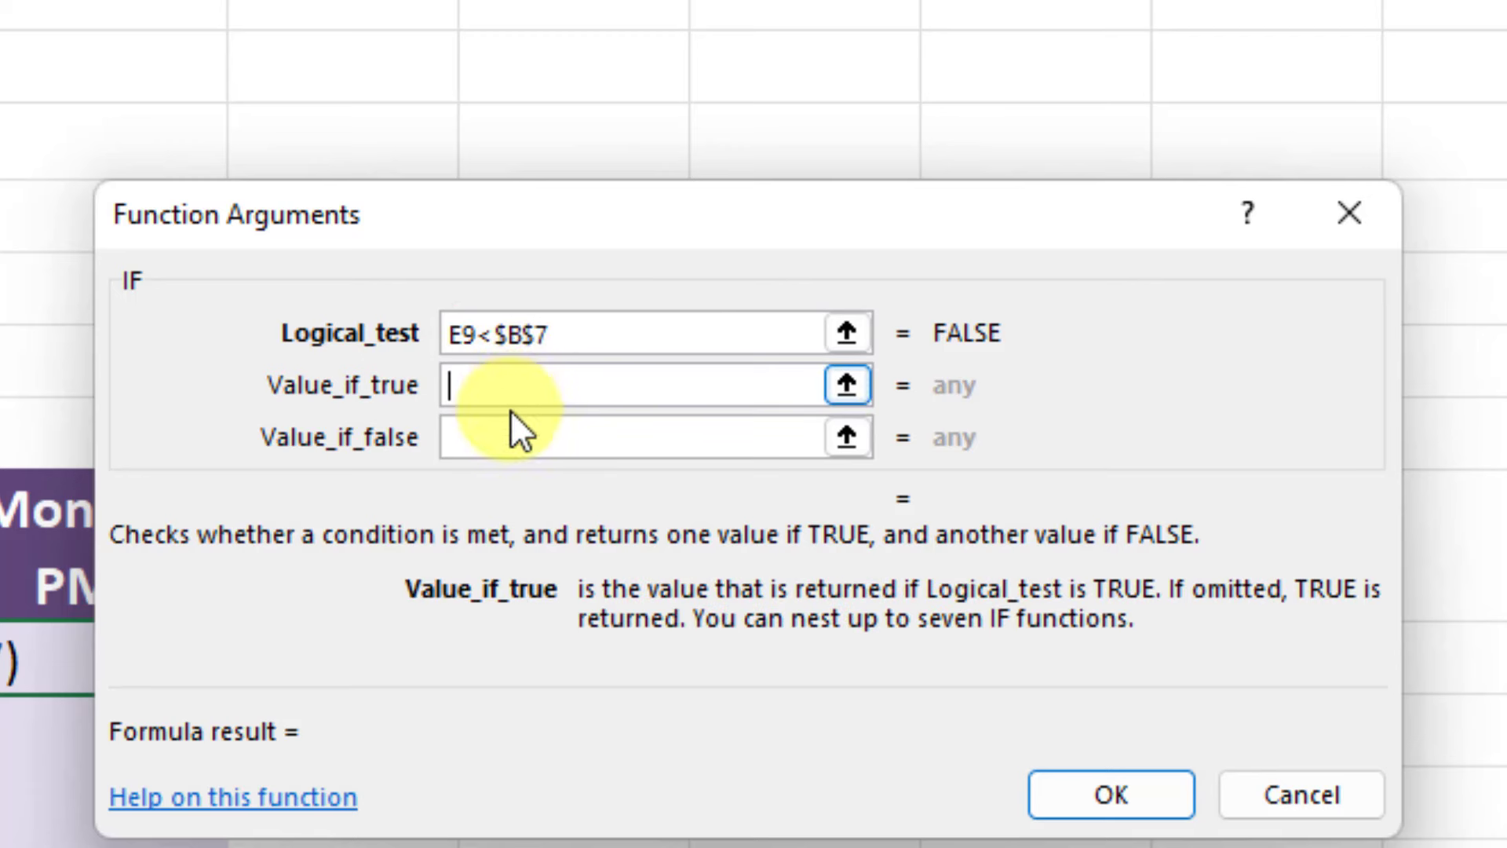
Step: Enter B6*D9, the PMI rate times amount financed, as the IF's true result
{"action": "left_click", "coordinate": [502, 430]}
{"action": "left_click", "coordinate": [539, 387]}
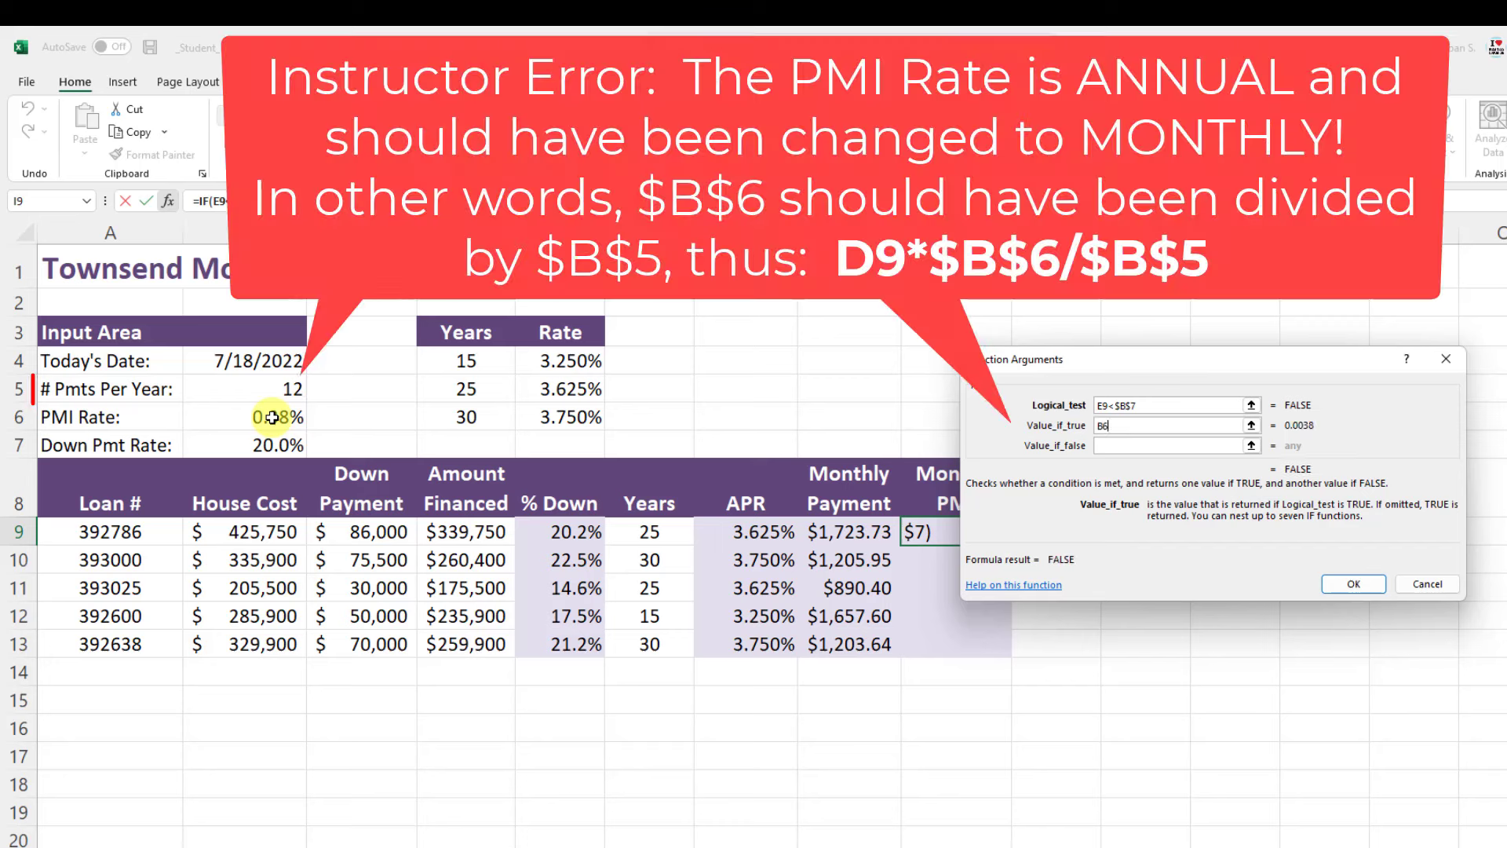
{"action": "left_click", "coordinate": [272, 418]}
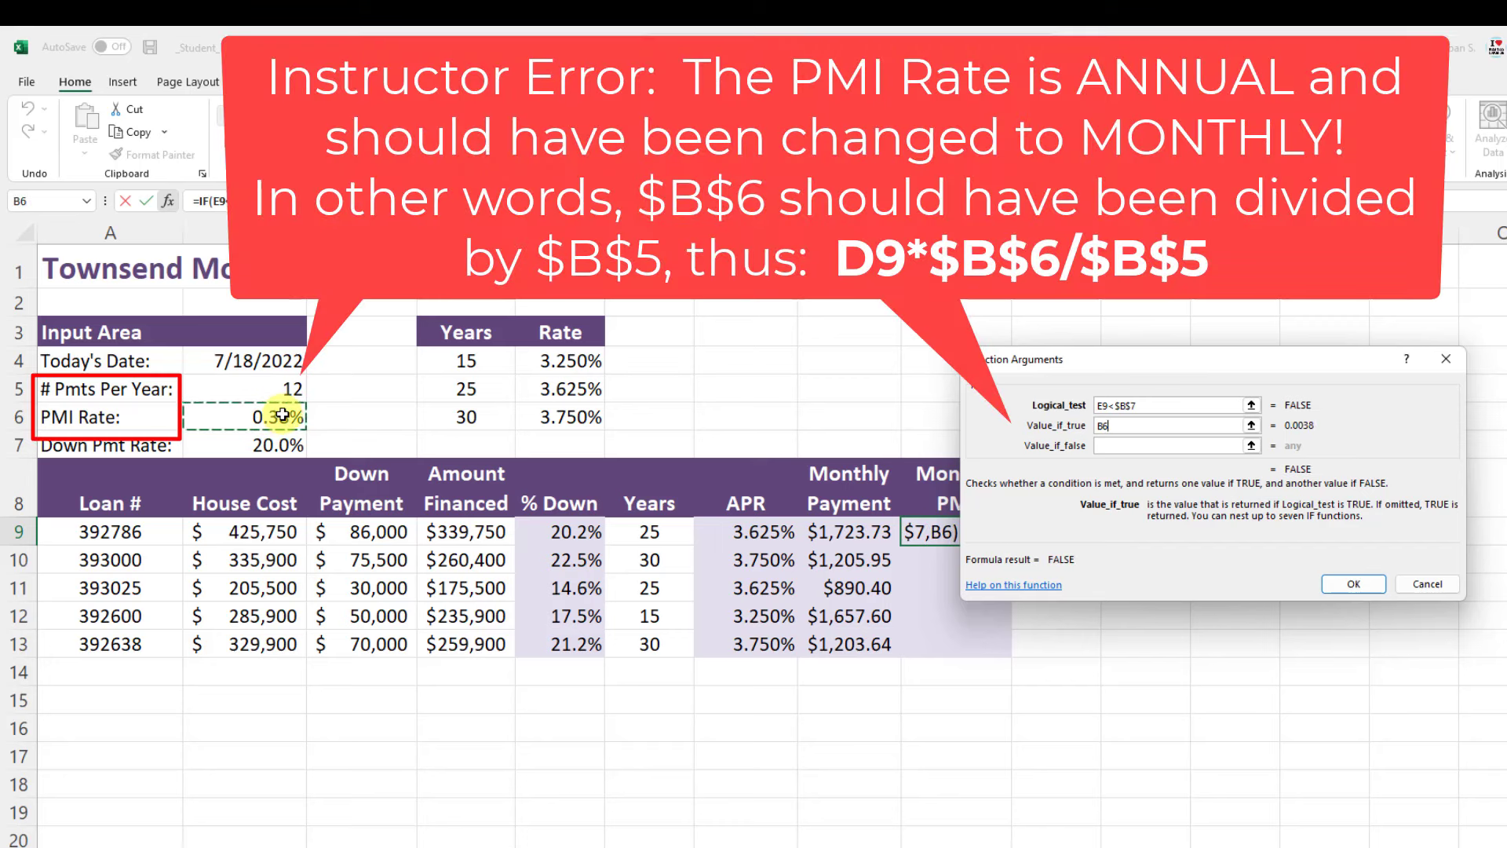
{"action": "type", "text": "*"}
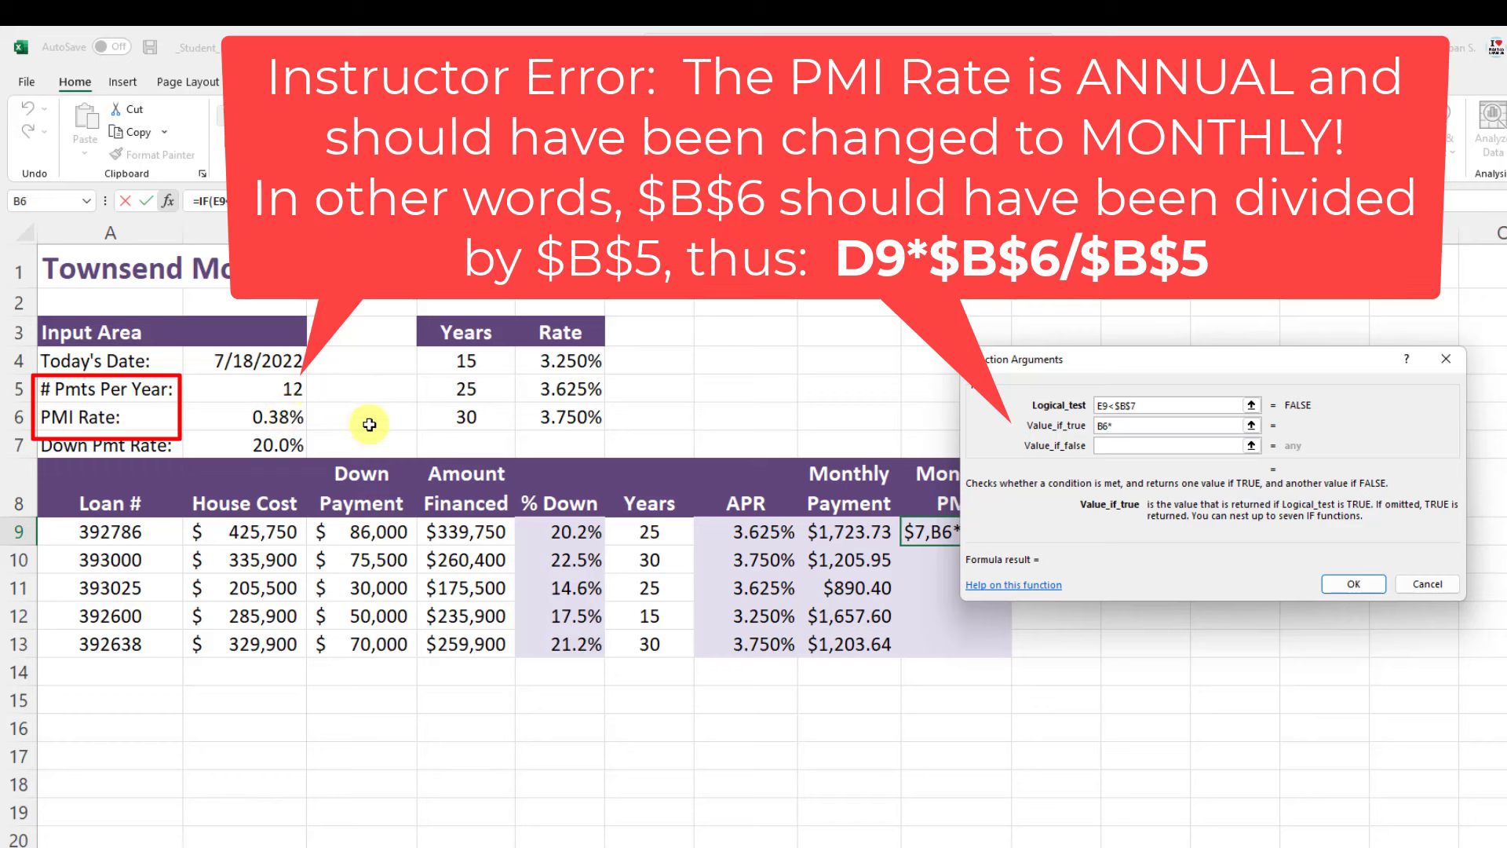
{"action": "left_click", "coordinate": [467, 531]}
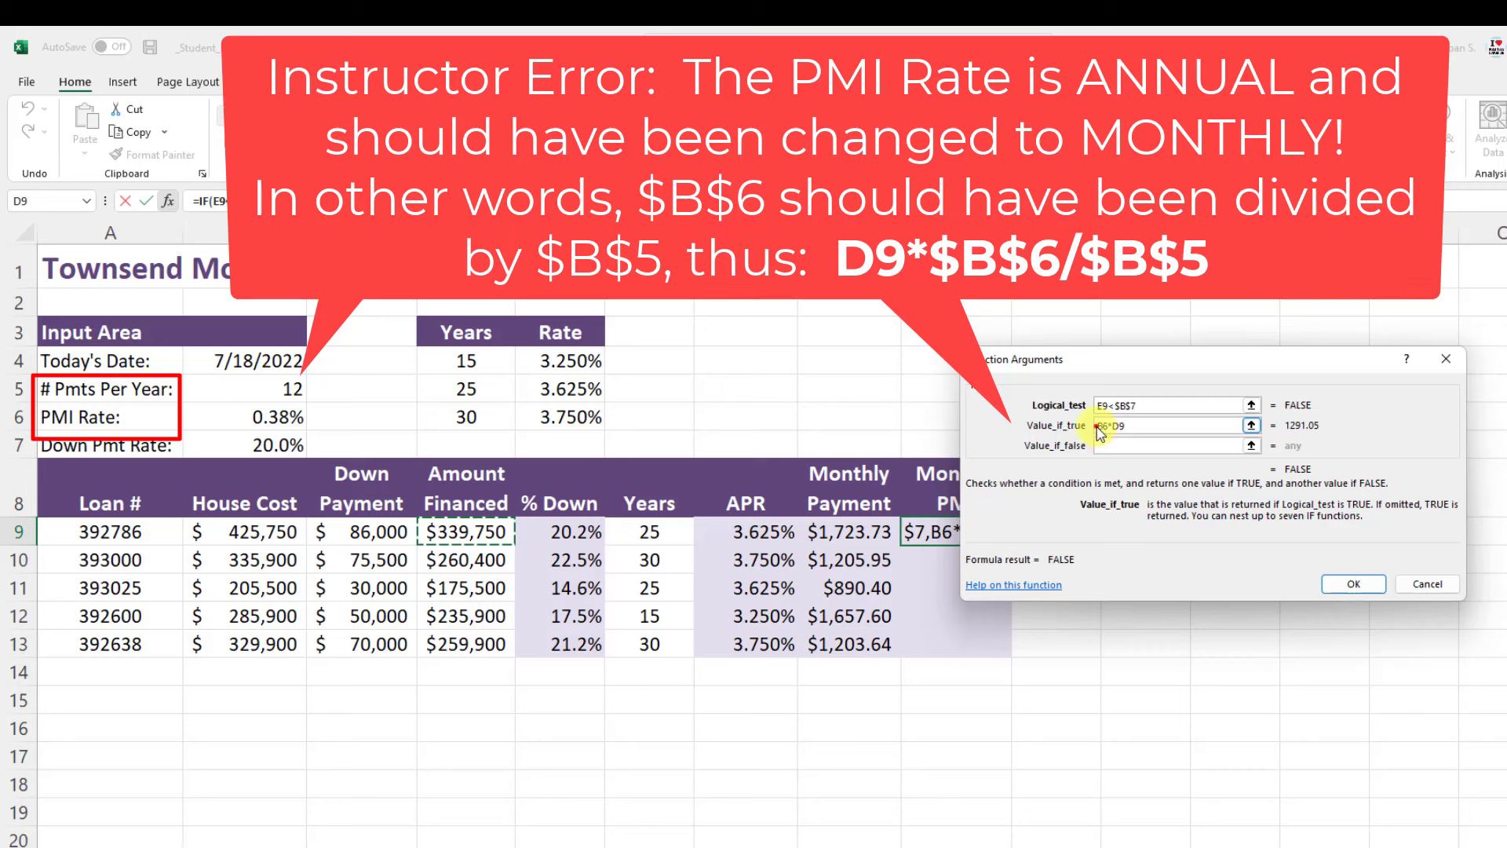
Step: Make the B6 reference absolute so the true result reads $B$6*D9
{"action": "left_click", "coordinate": [1100, 424]}
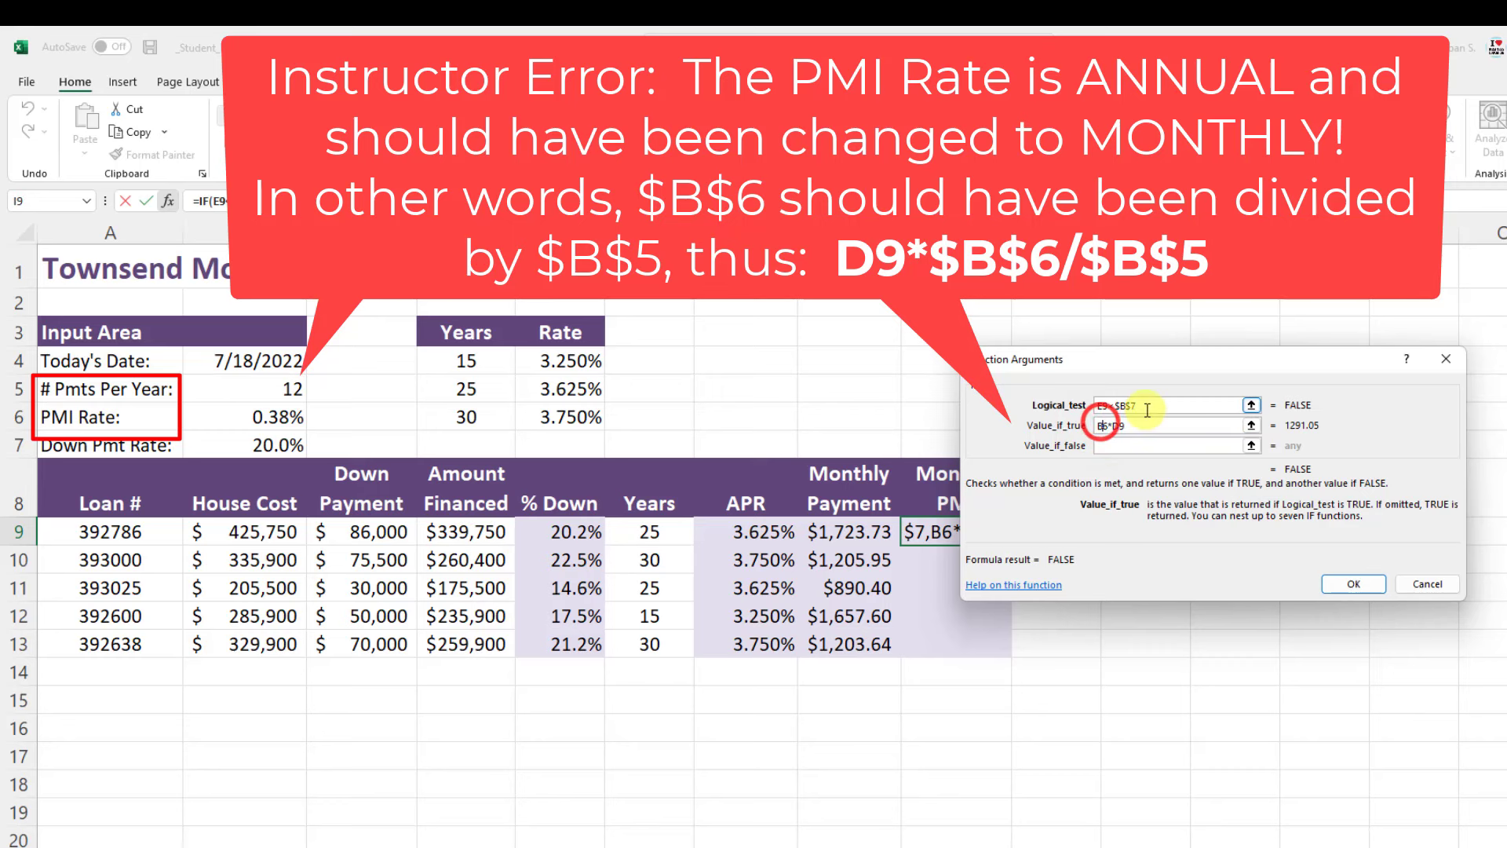
{"action": "left_click", "coordinate": [1140, 406]}
{"action": "type", "text": "$"}
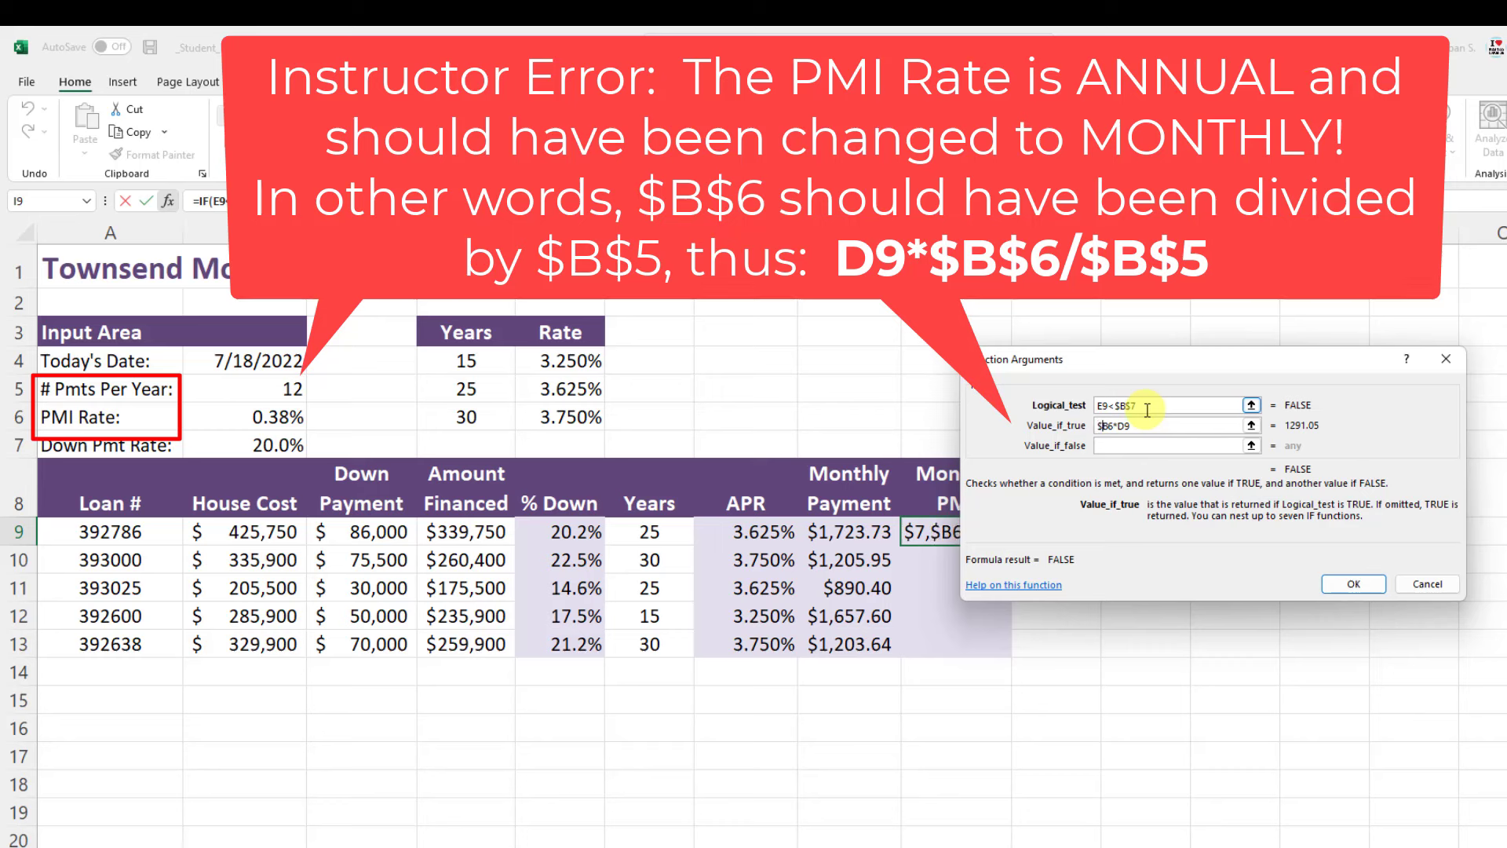
{"action": "key", "text": "Right"}
{"action": "type", "text": "$"}
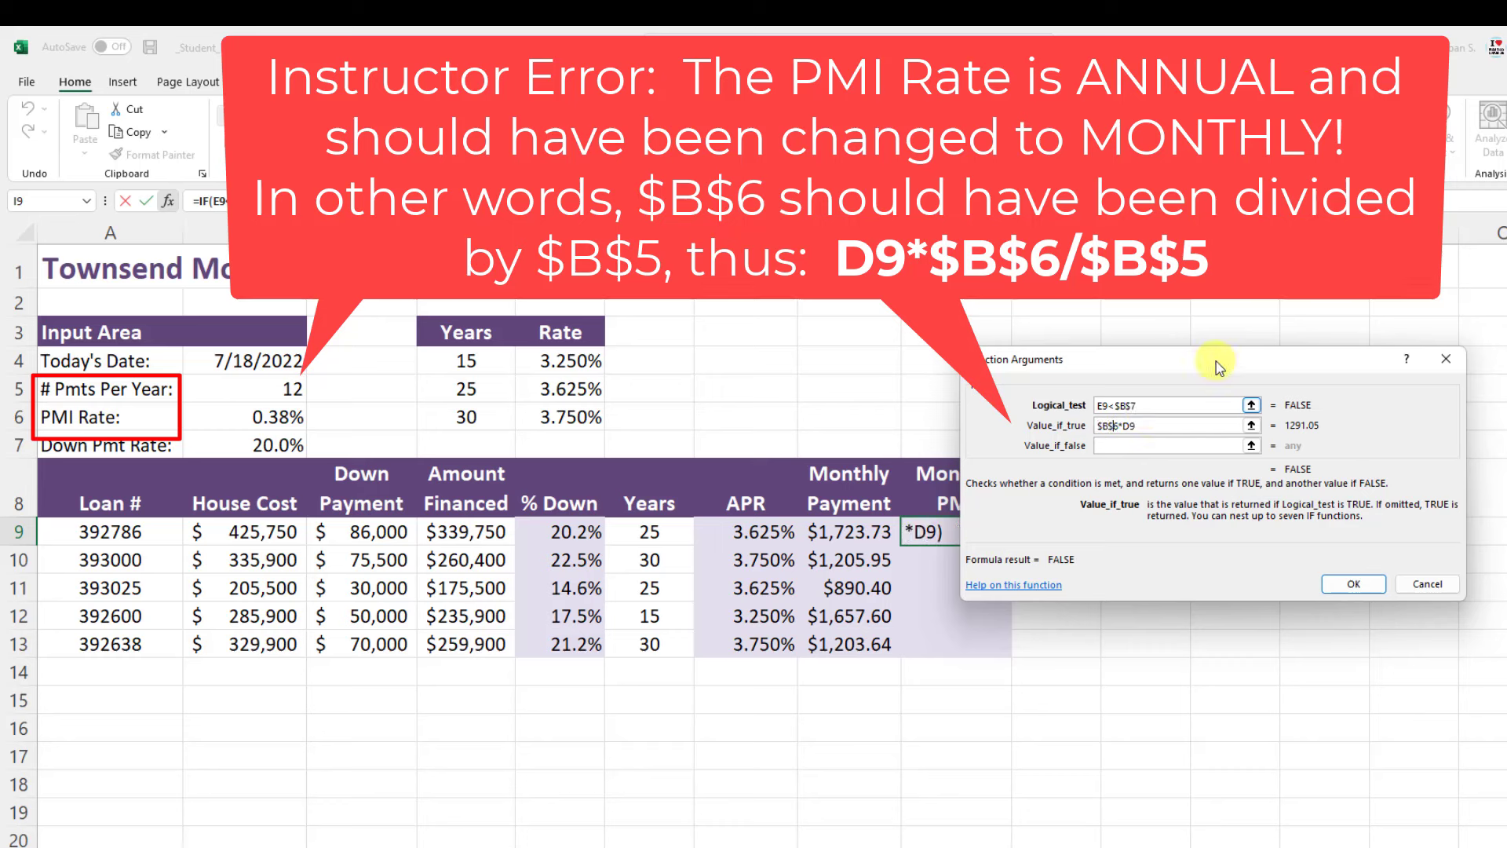
{"action": "left_click", "coordinate": [1124, 427]}
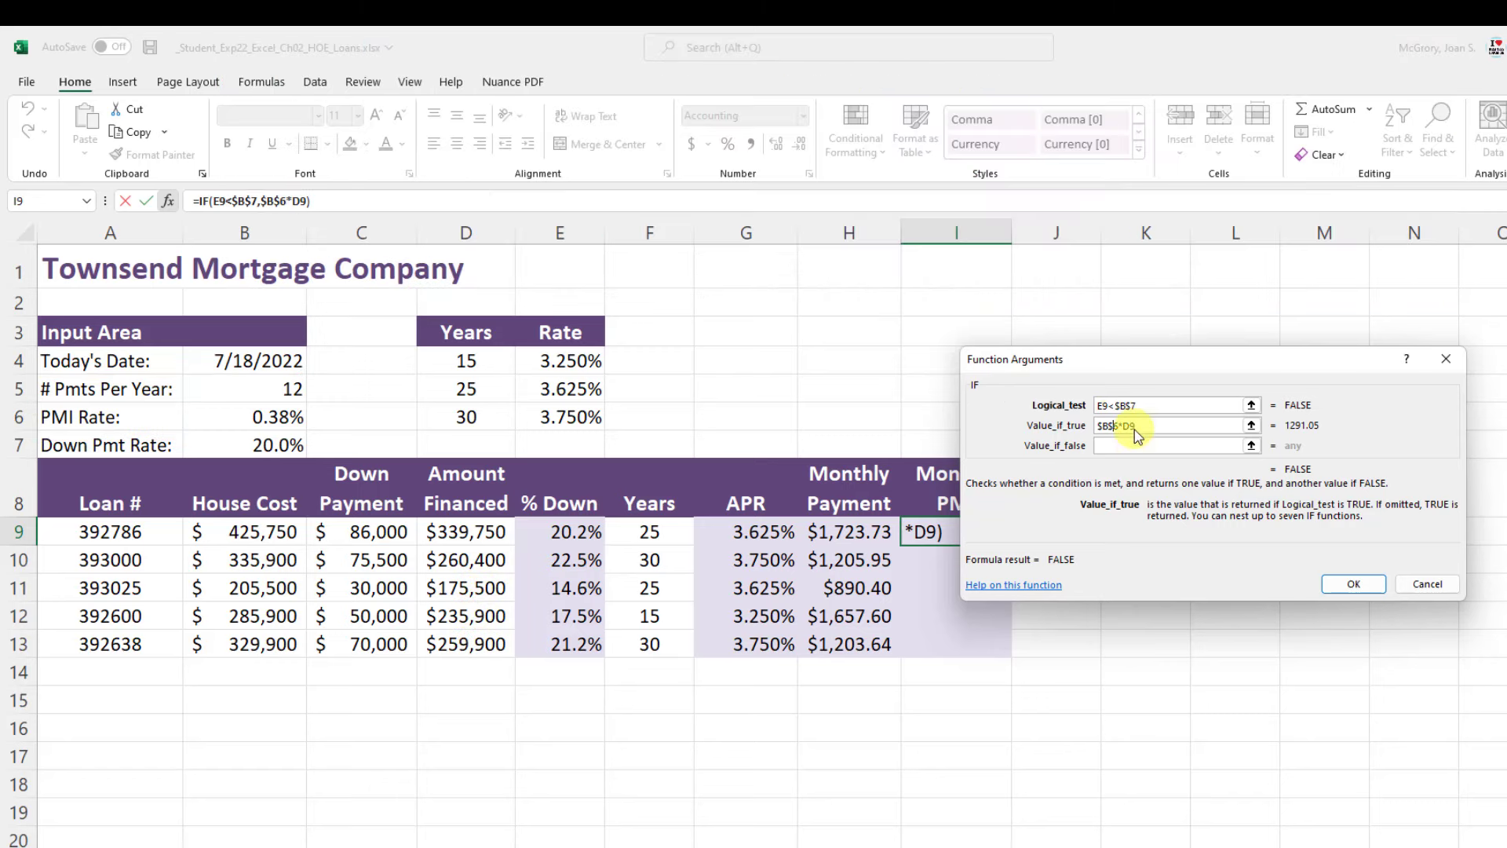
{"action": "left_click", "coordinate": [1119, 426]}
{"action": "left_click", "coordinate": [1131, 445]}
{"action": "left_click", "coordinate": [1150, 445]}
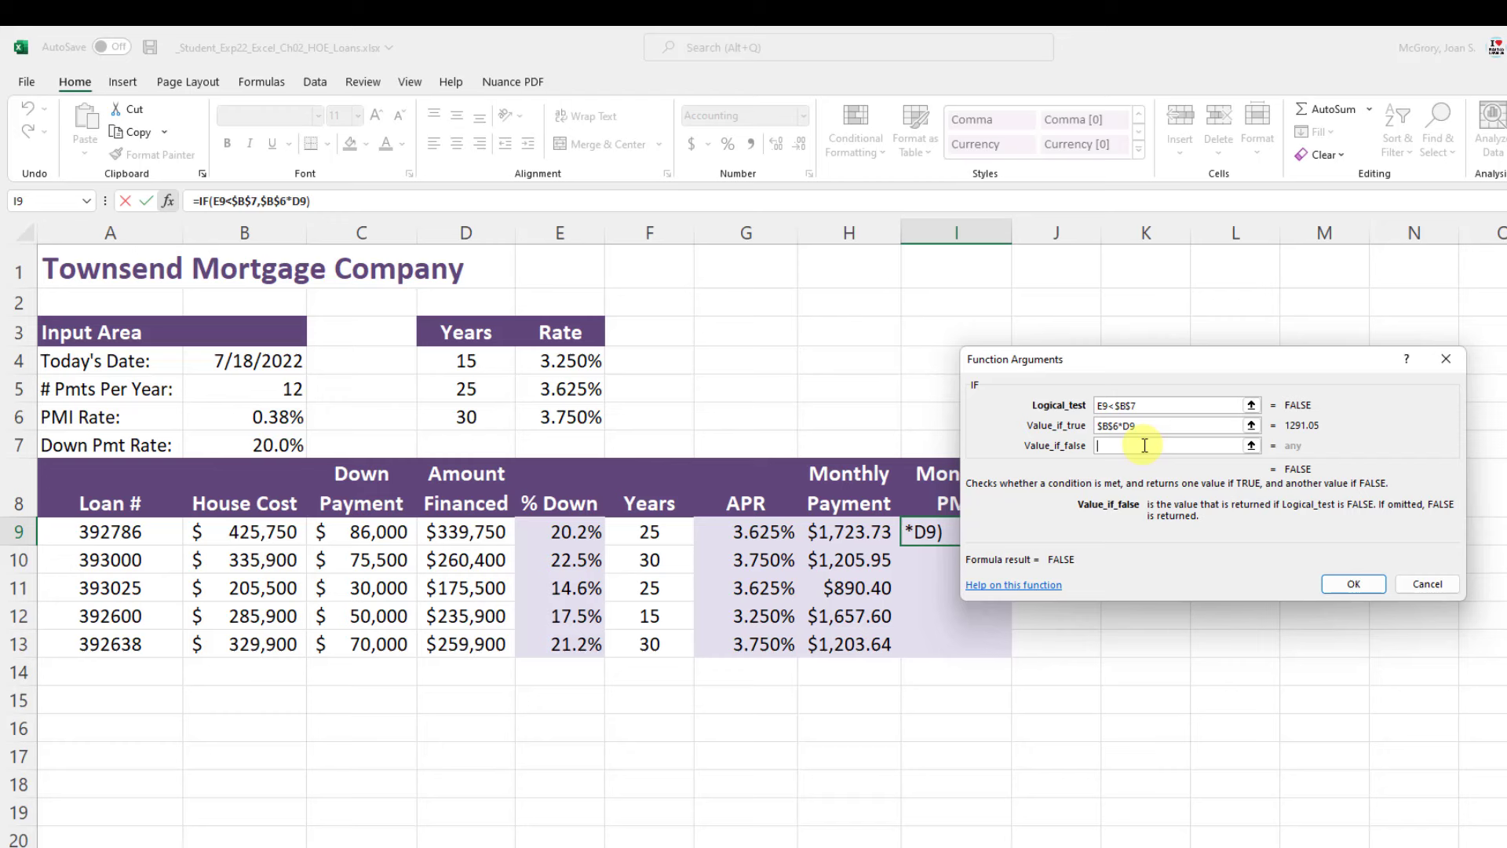
Step: Reopen I9's IF arguments and set the false result to 0
{"action": "left_click", "coordinate": [1353, 585]}
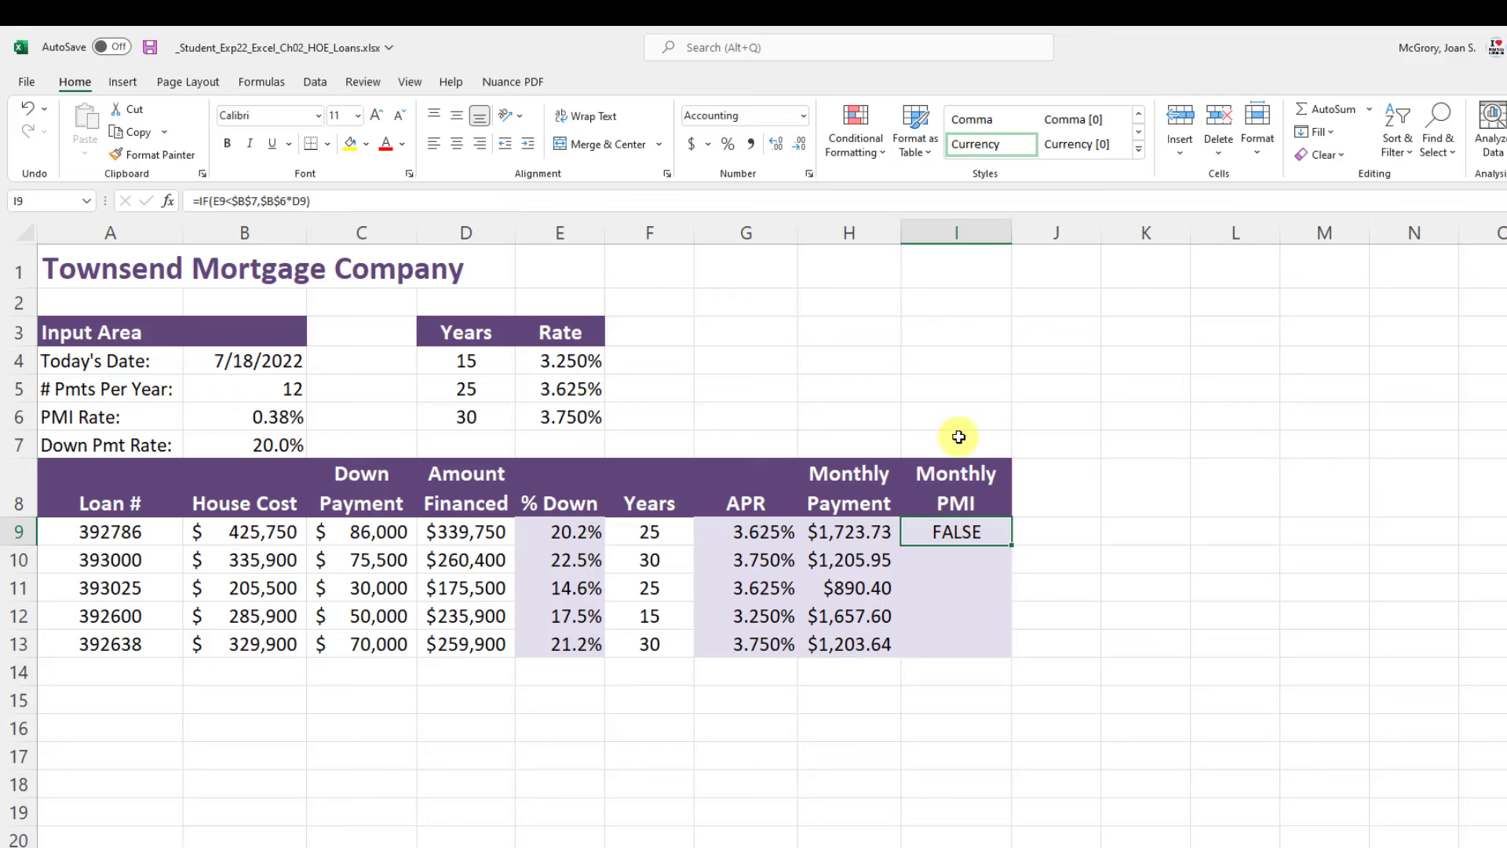
{"action": "left_click", "coordinate": [965, 536]}
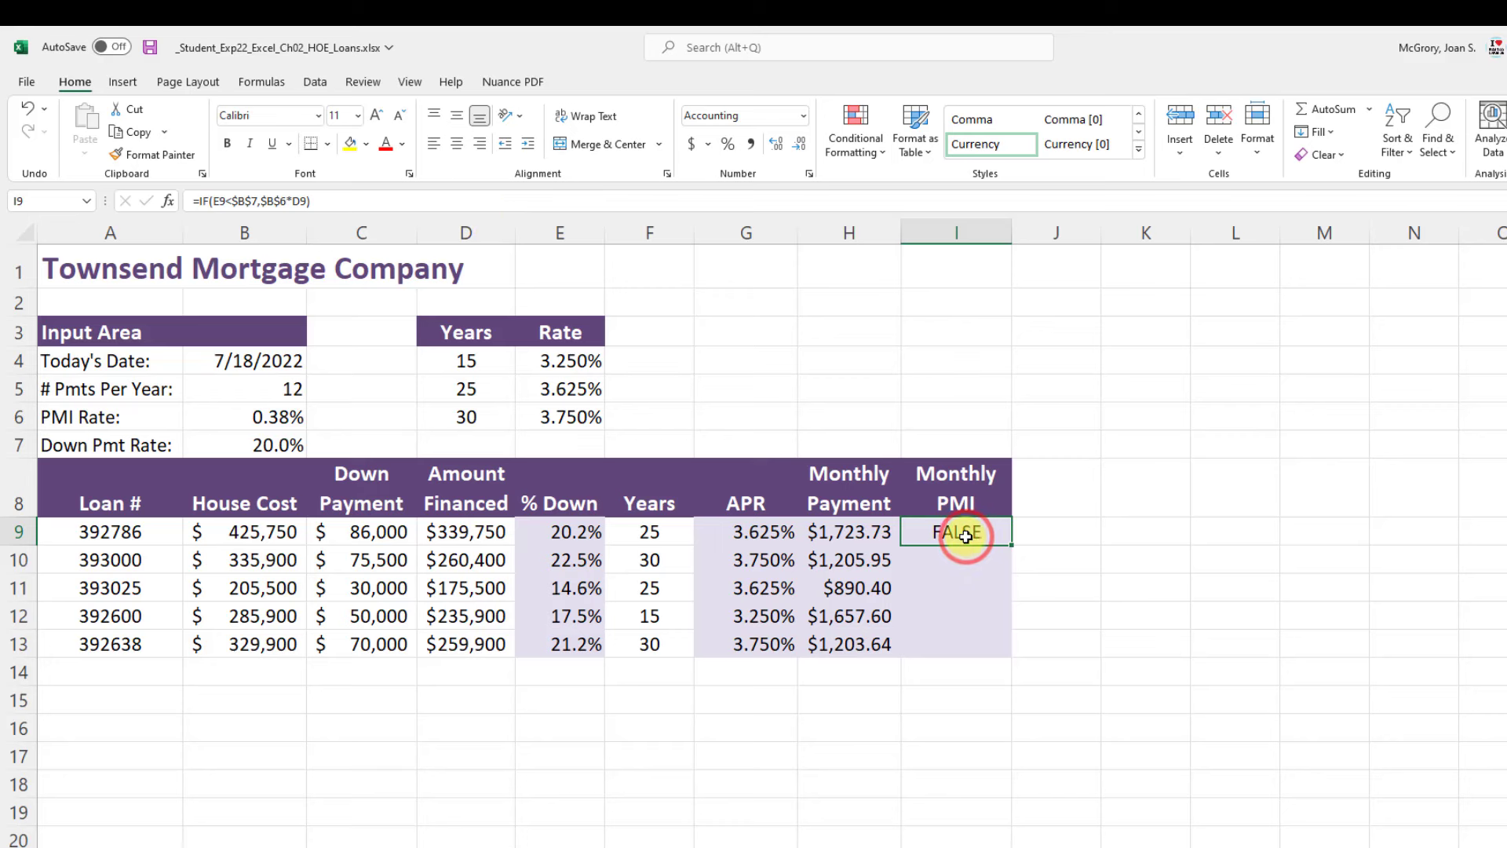
{"action": "left_click", "coordinate": [171, 202]}
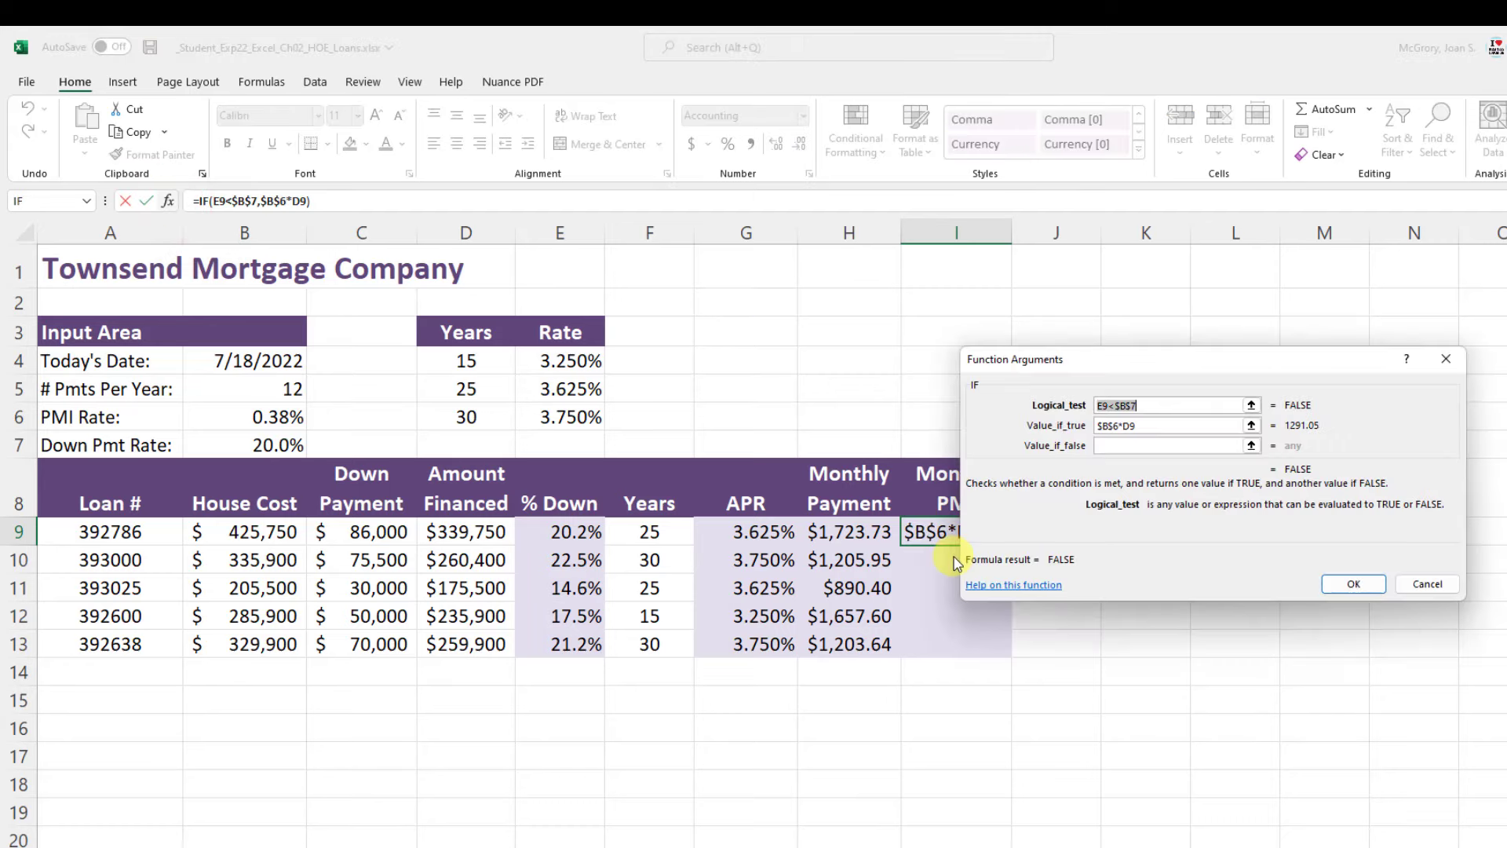
{"action": "left_click", "coordinate": [1119, 446]}
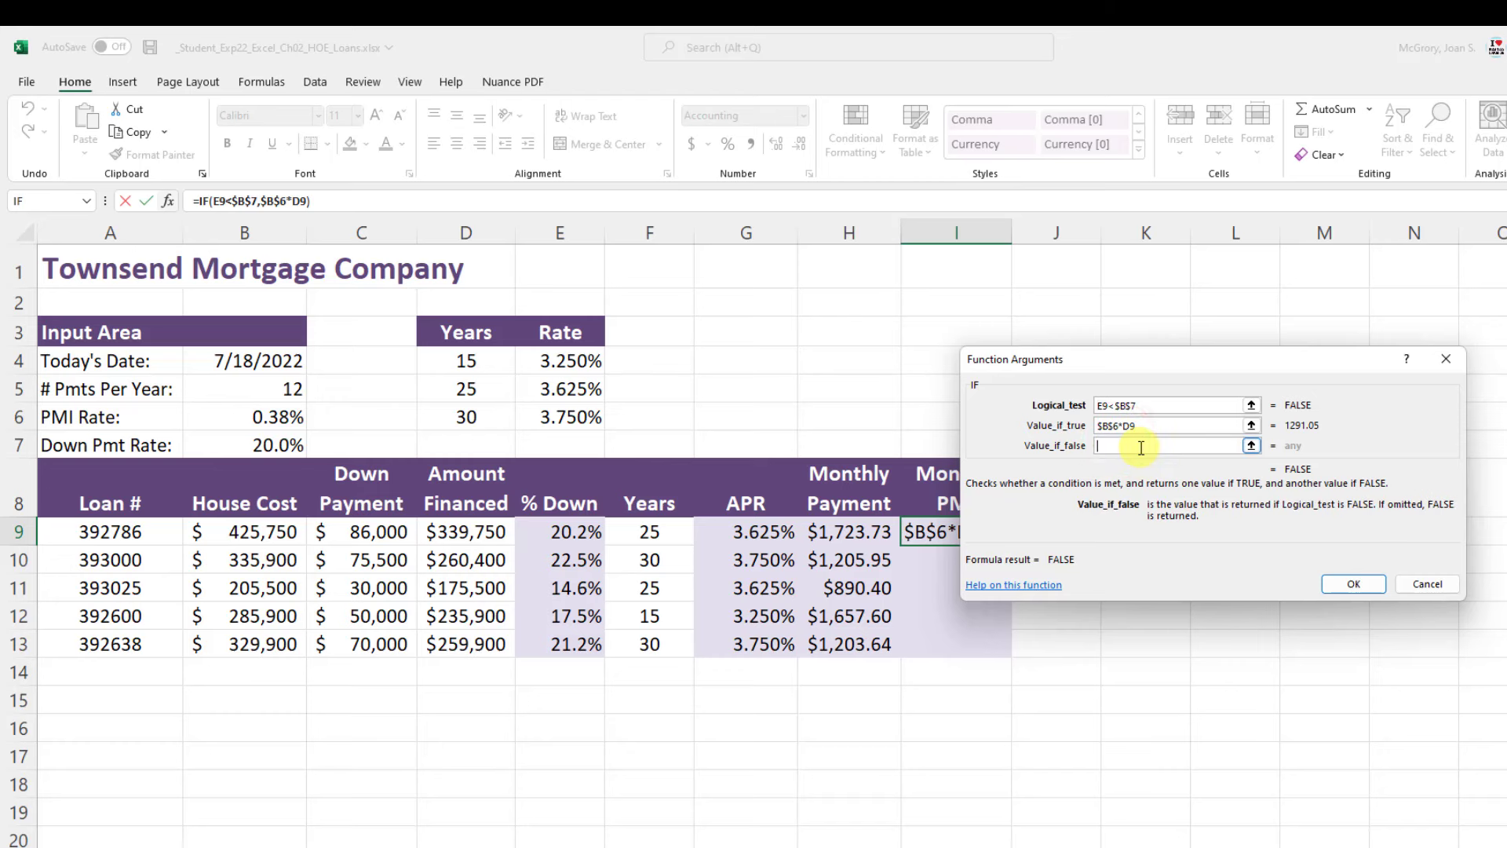
{"action": "type", "text": "0"}
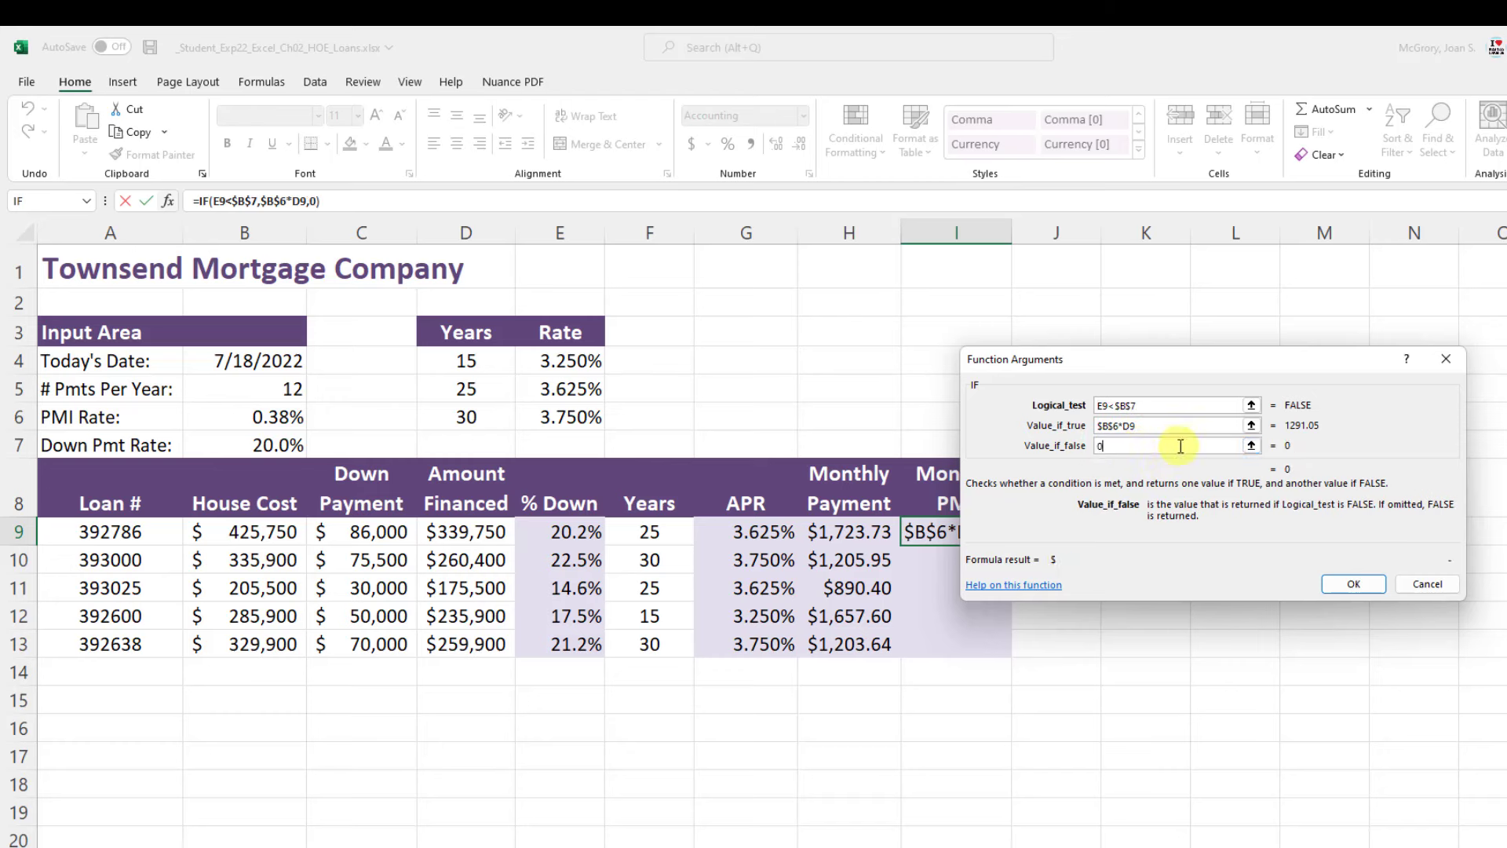
Step: Confirm =IF(E9<$B$7,$B$6*D9,0) in I9, which displays a dash for zero PMI
{"action": "left_click", "coordinate": [1354, 586]}
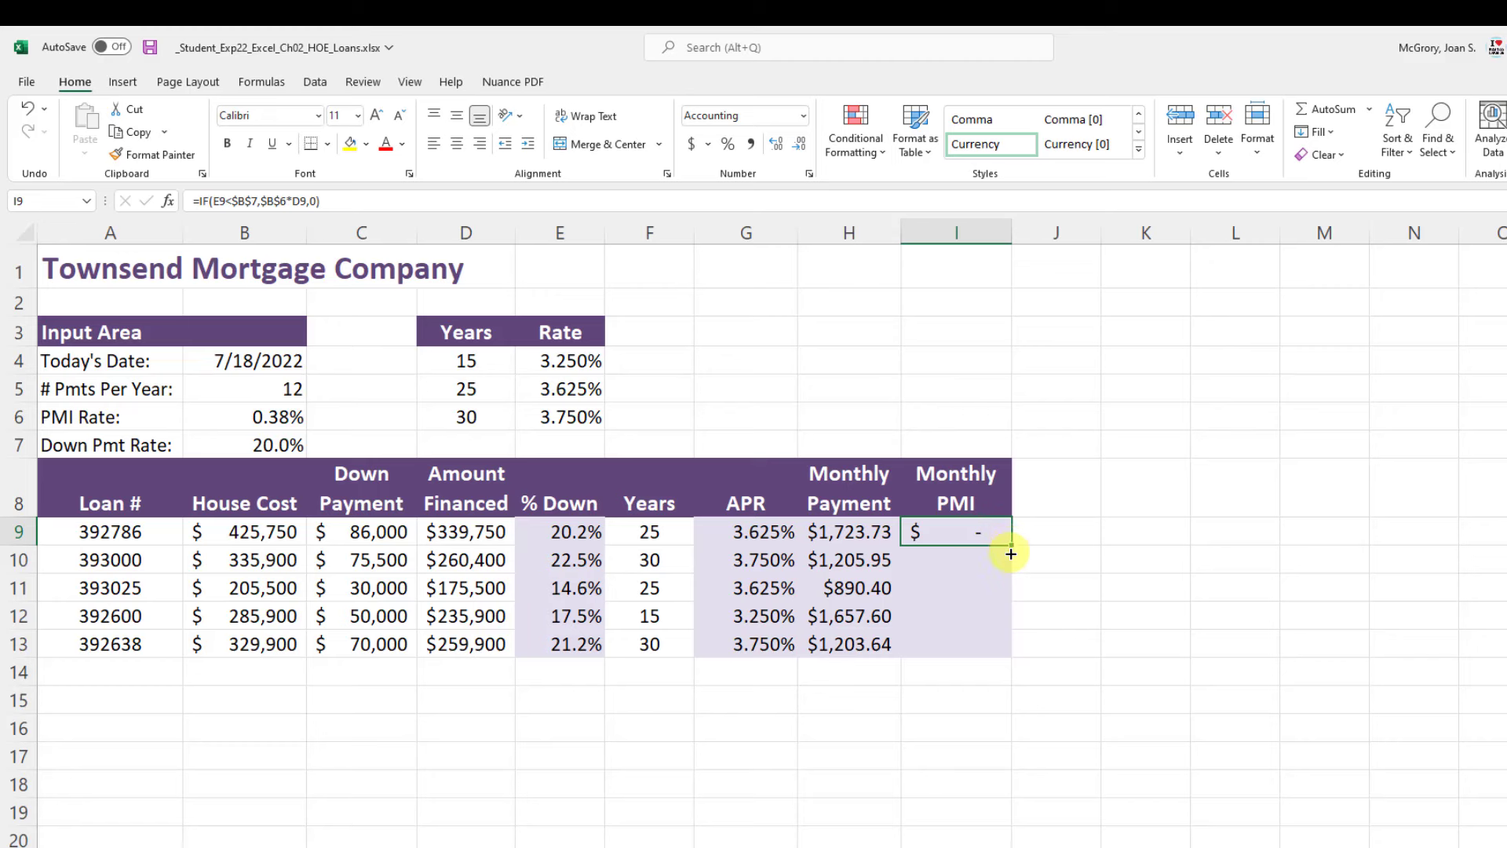
{"action": "left_click_drag", "start_coordinate": [1010, 553], "coordinate": [1003, 651]}
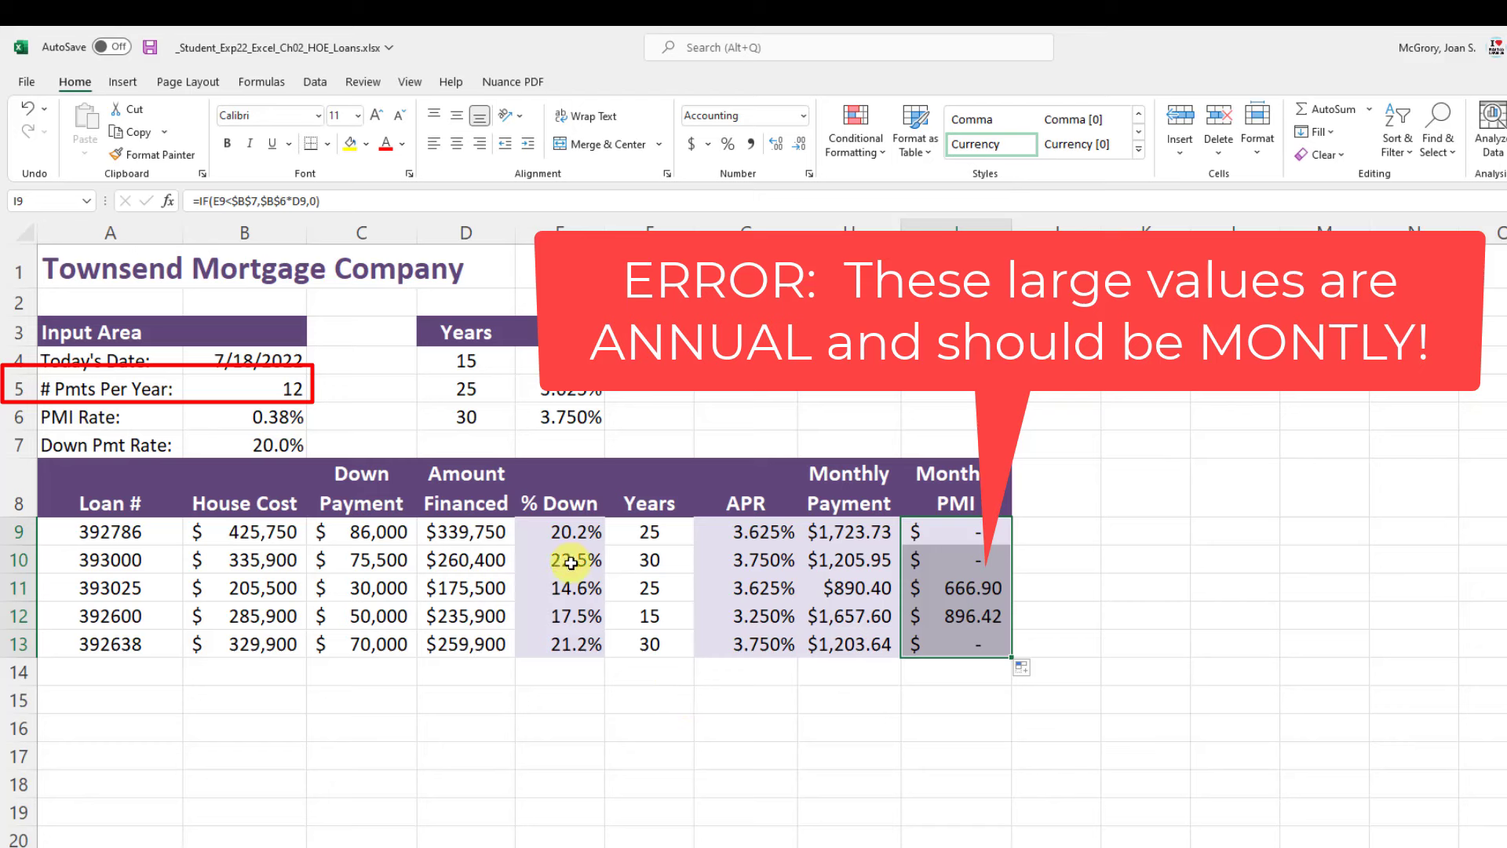
{"action": "left_click", "coordinate": [574, 594]}
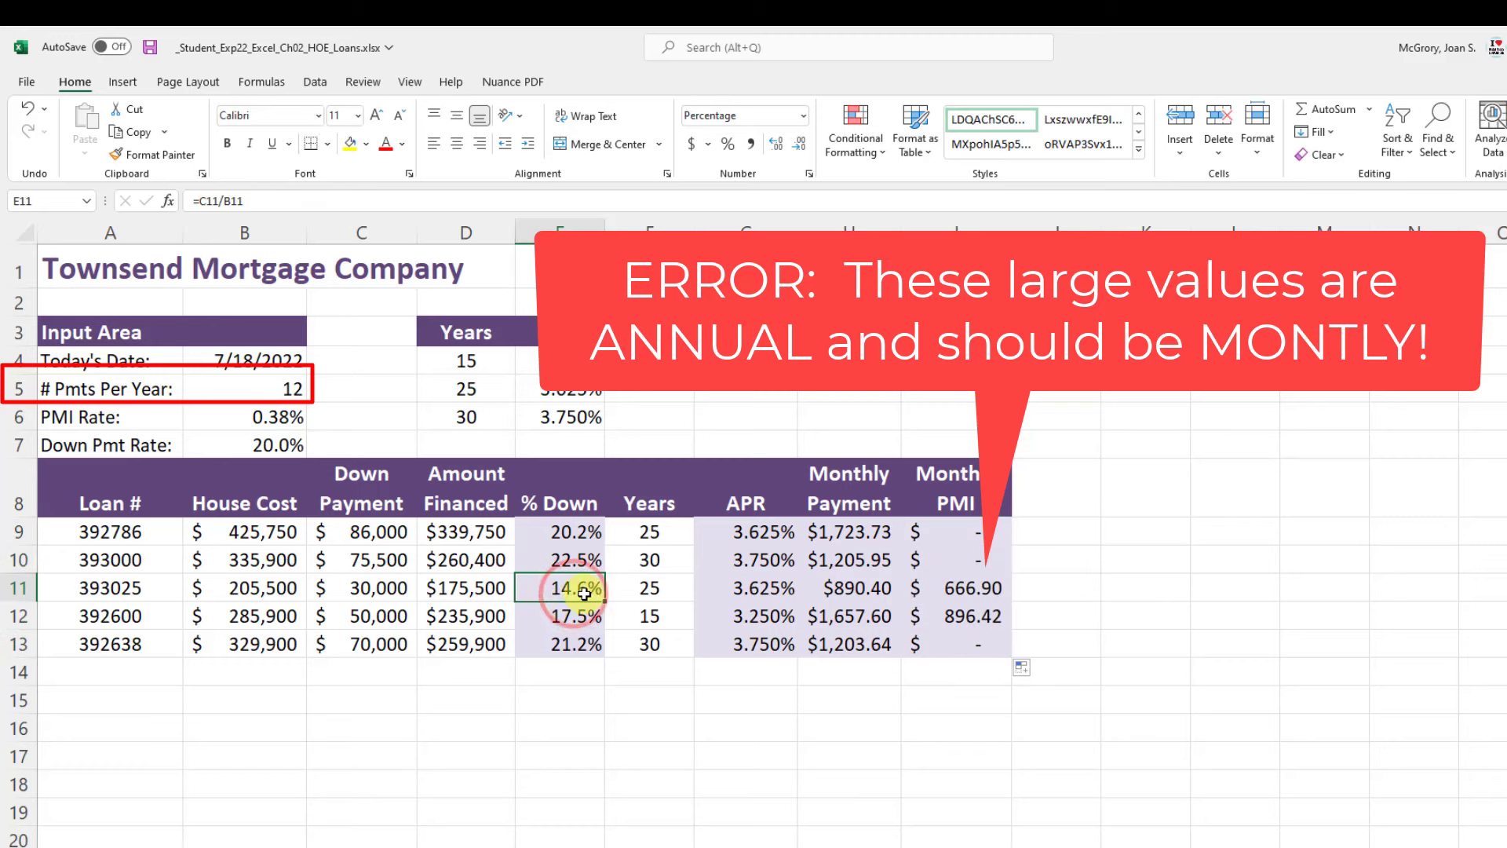
{"action": "left_click", "coordinate": [561, 617]}
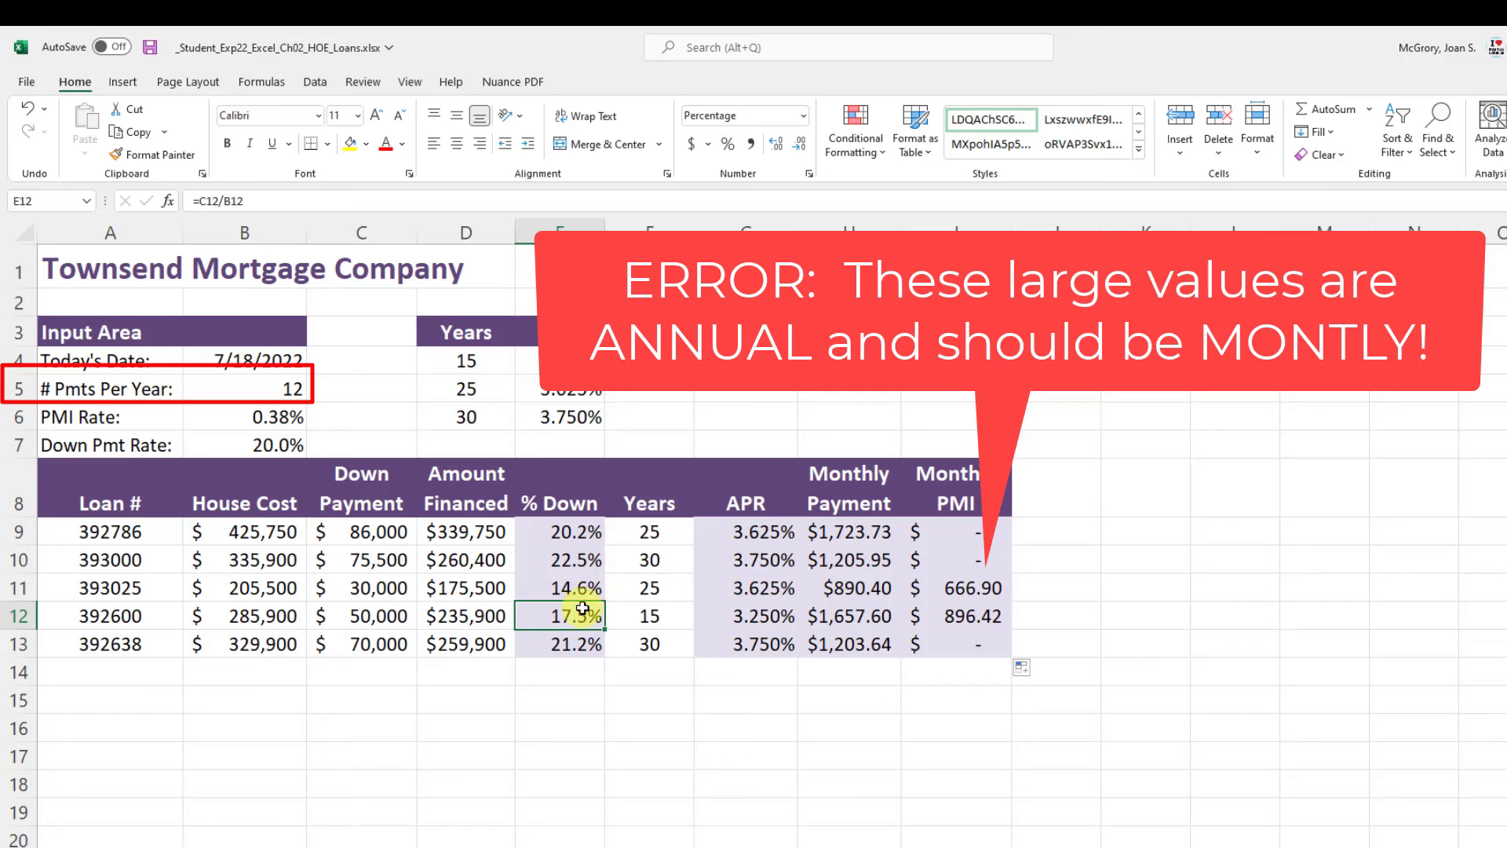
{"action": "left_click", "coordinate": [982, 588]}
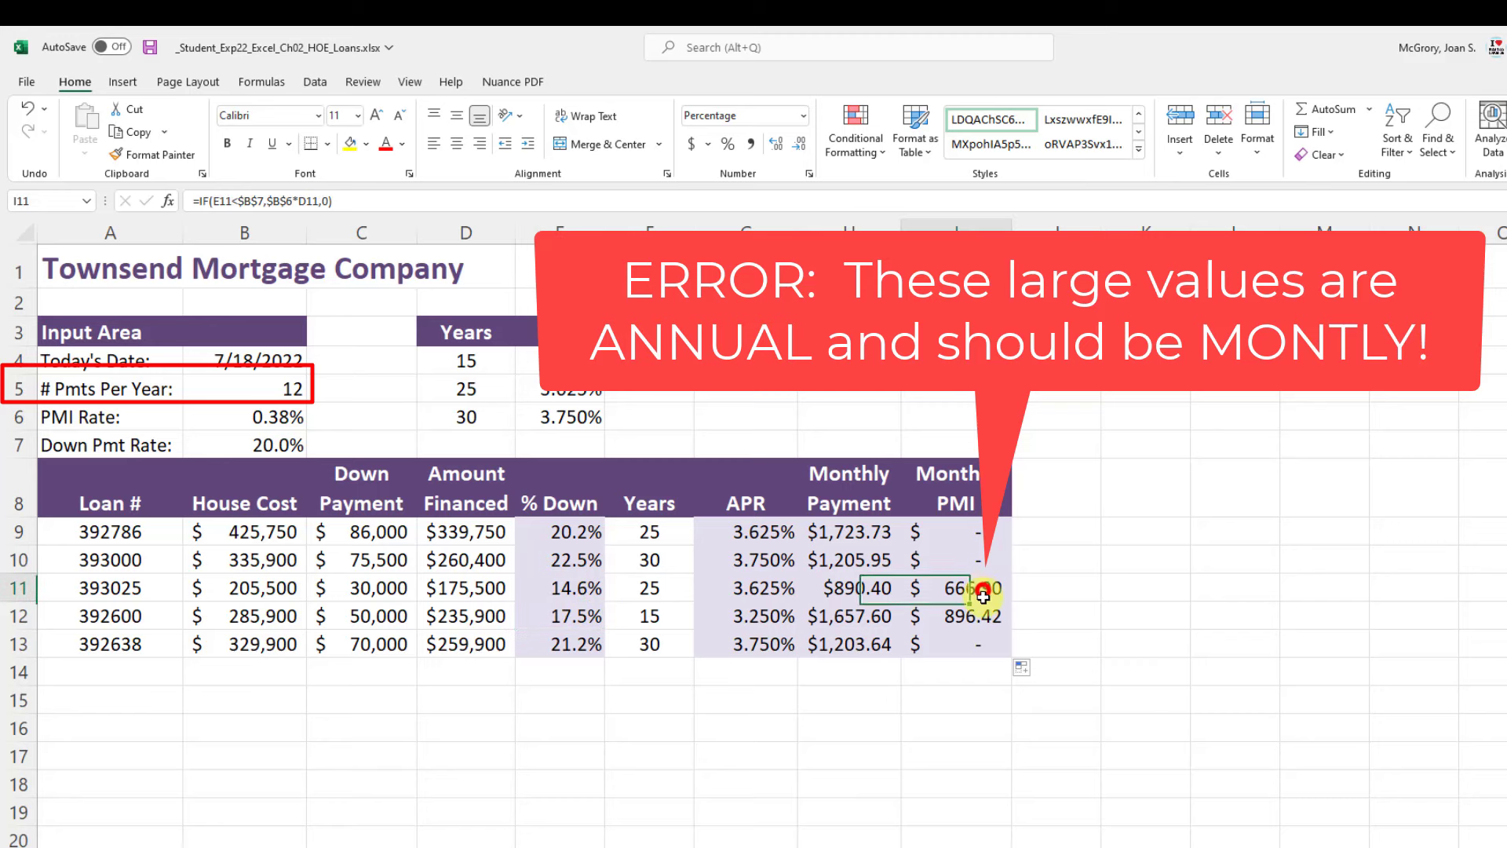
{"action": "left_click", "coordinate": [977, 619]}
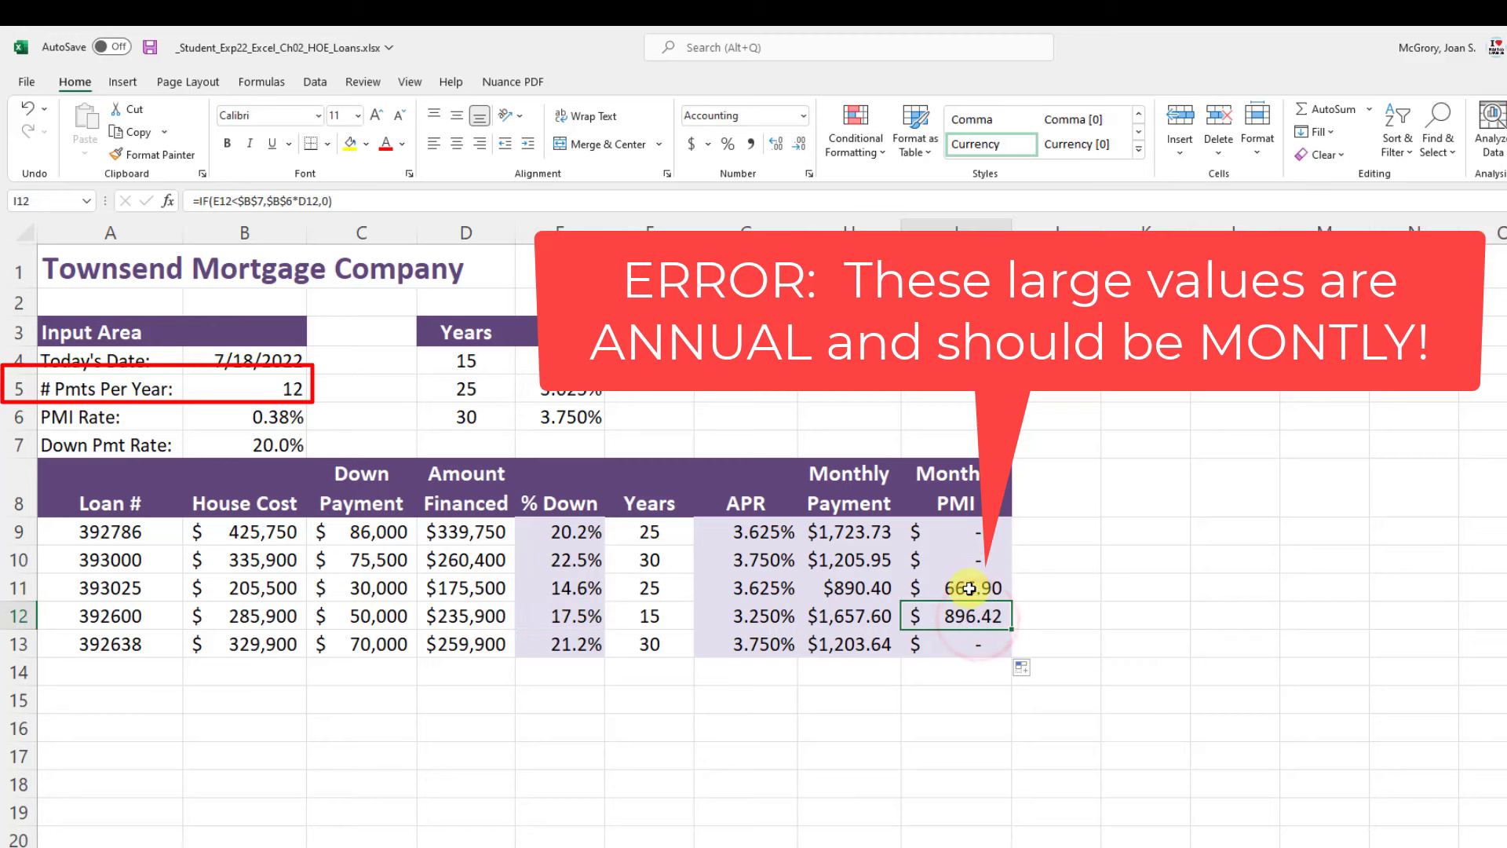
{"action": "left_click", "coordinate": [974, 589]}
{"action": "left_click", "coordinate": [965, 614]}
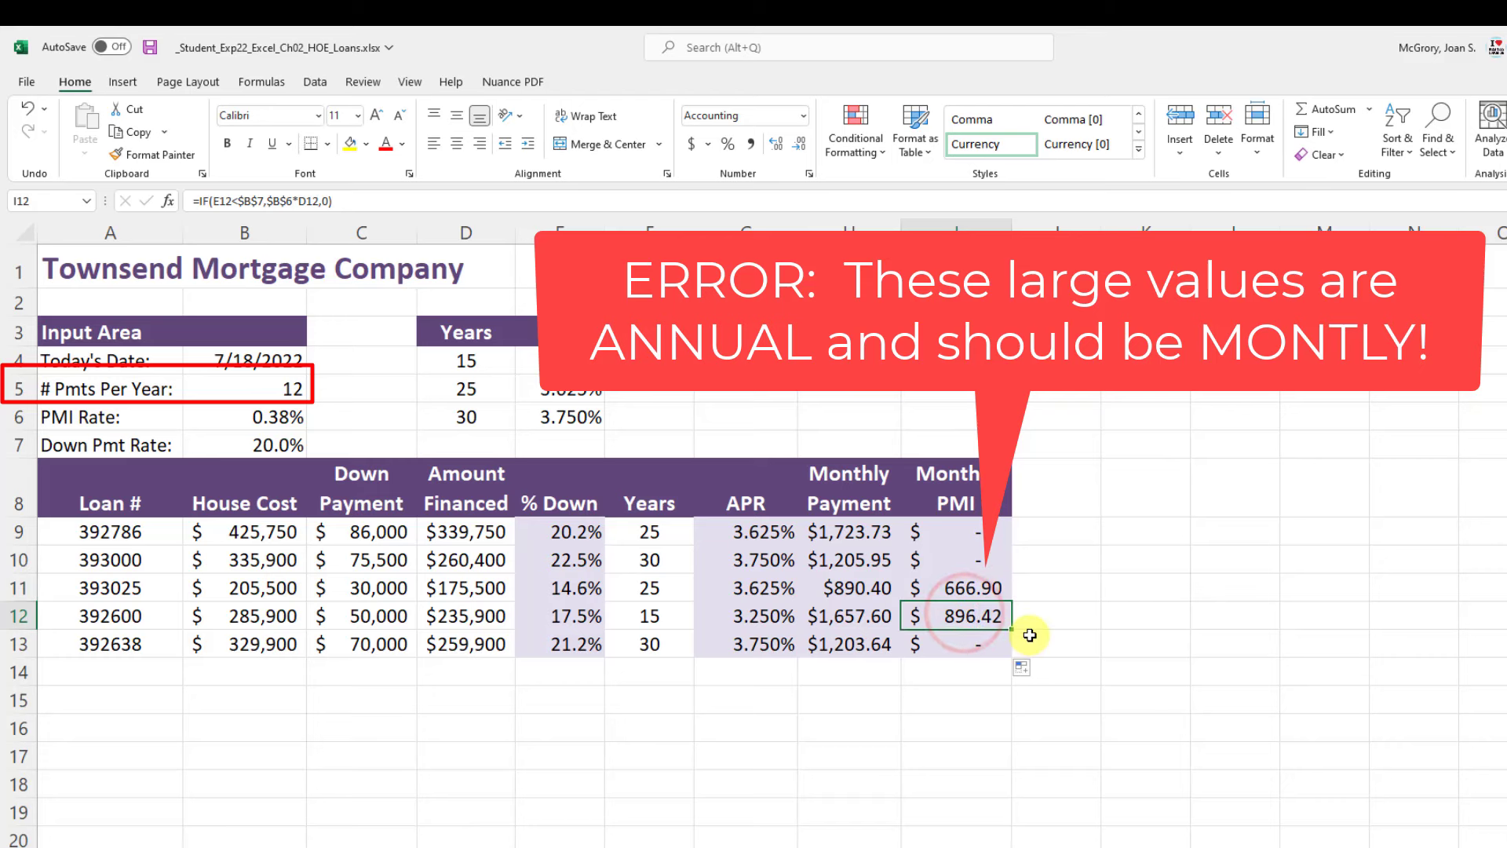
Step: Save the Townsend Mortgage loans workbook and exit Excel
{"action": "left_click", "coordinate": [150, 49]}
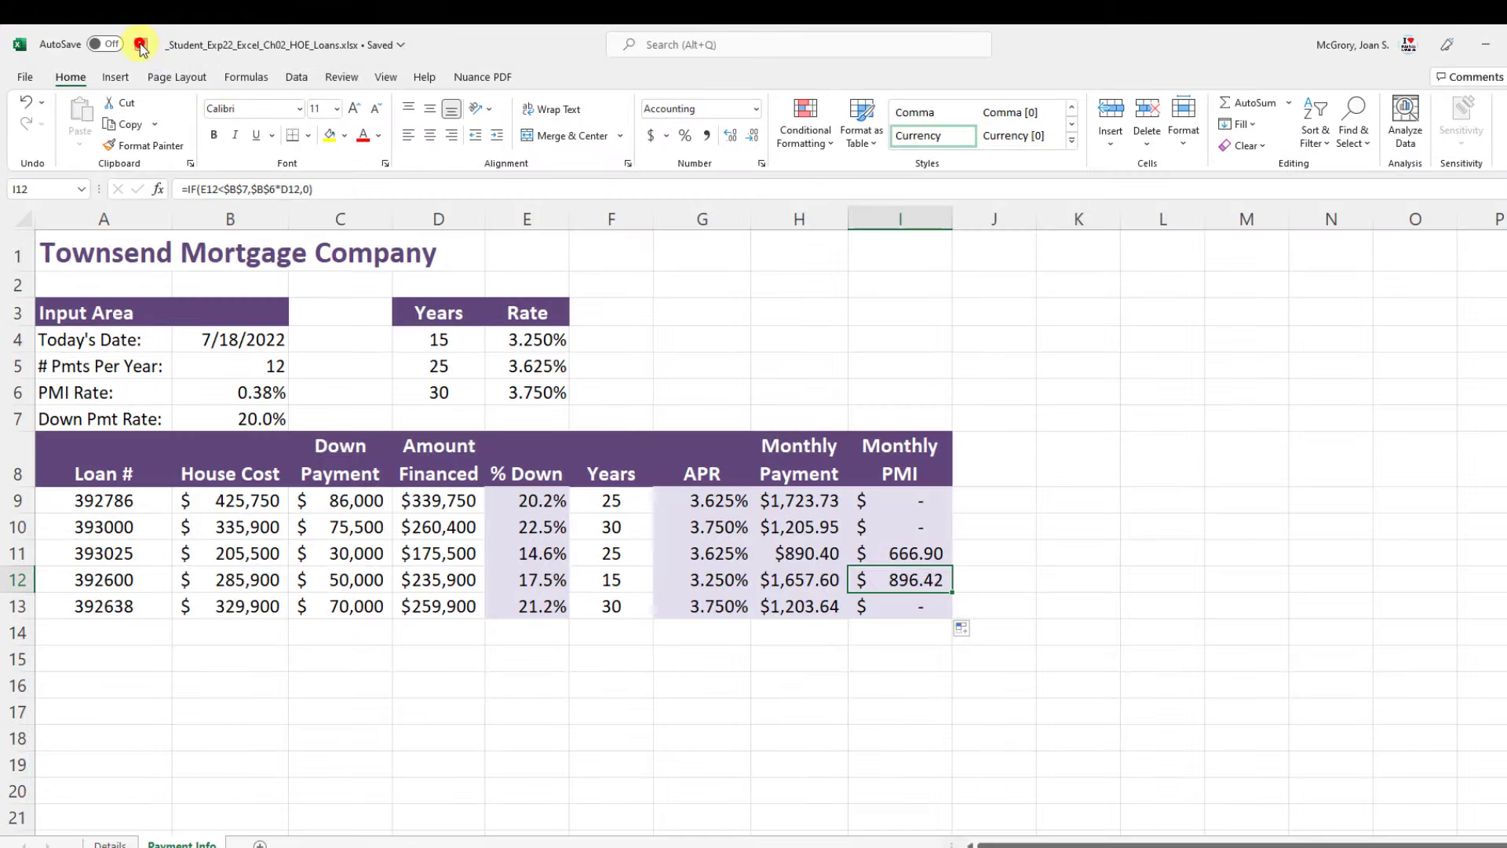
{"action": "left_click", "coordinate": [141, 45]}
{"action": "key", "text": "alt+F4"}
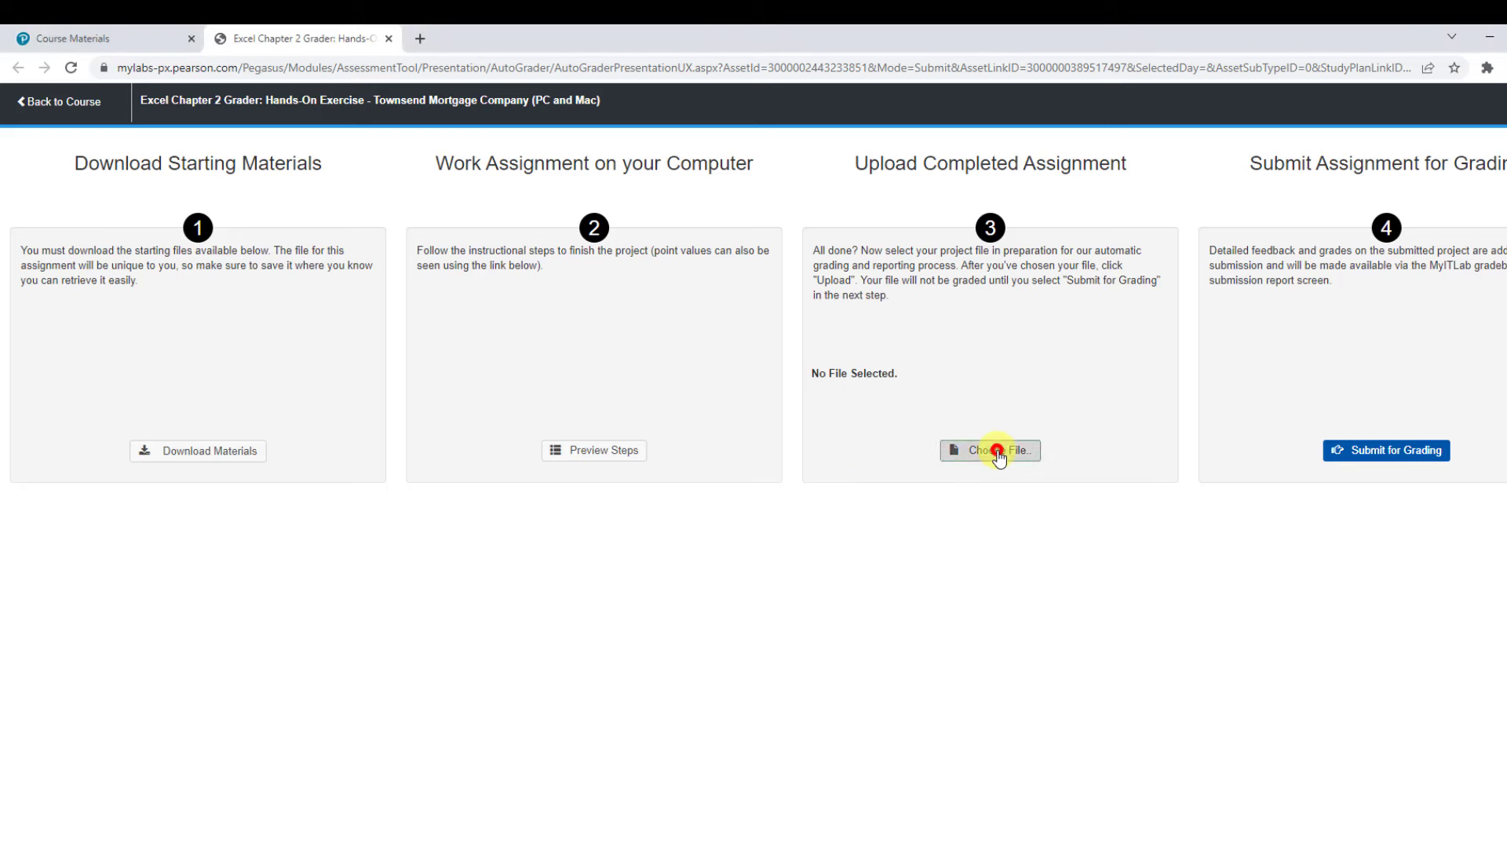
Step: Upload _Student_Exp22_Excel_Ch02_HOE_Loans.xlsx from Desktop > Excel-2 and submit it for grading
{"action": "left_click", "coordinate": [999, 457]}
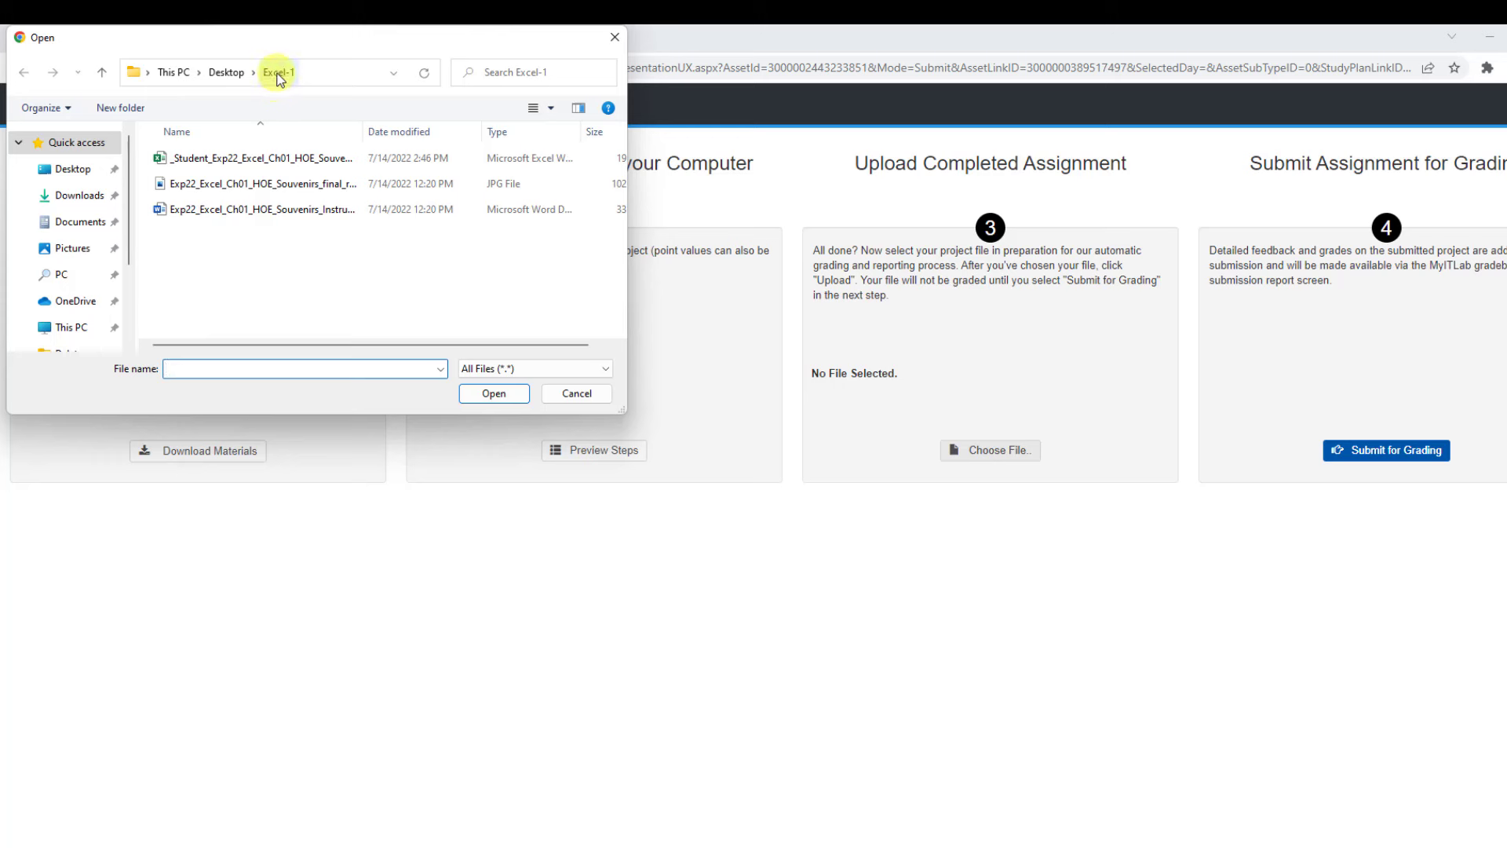
{"action": "left_click", "coordinate": [232, 79]}
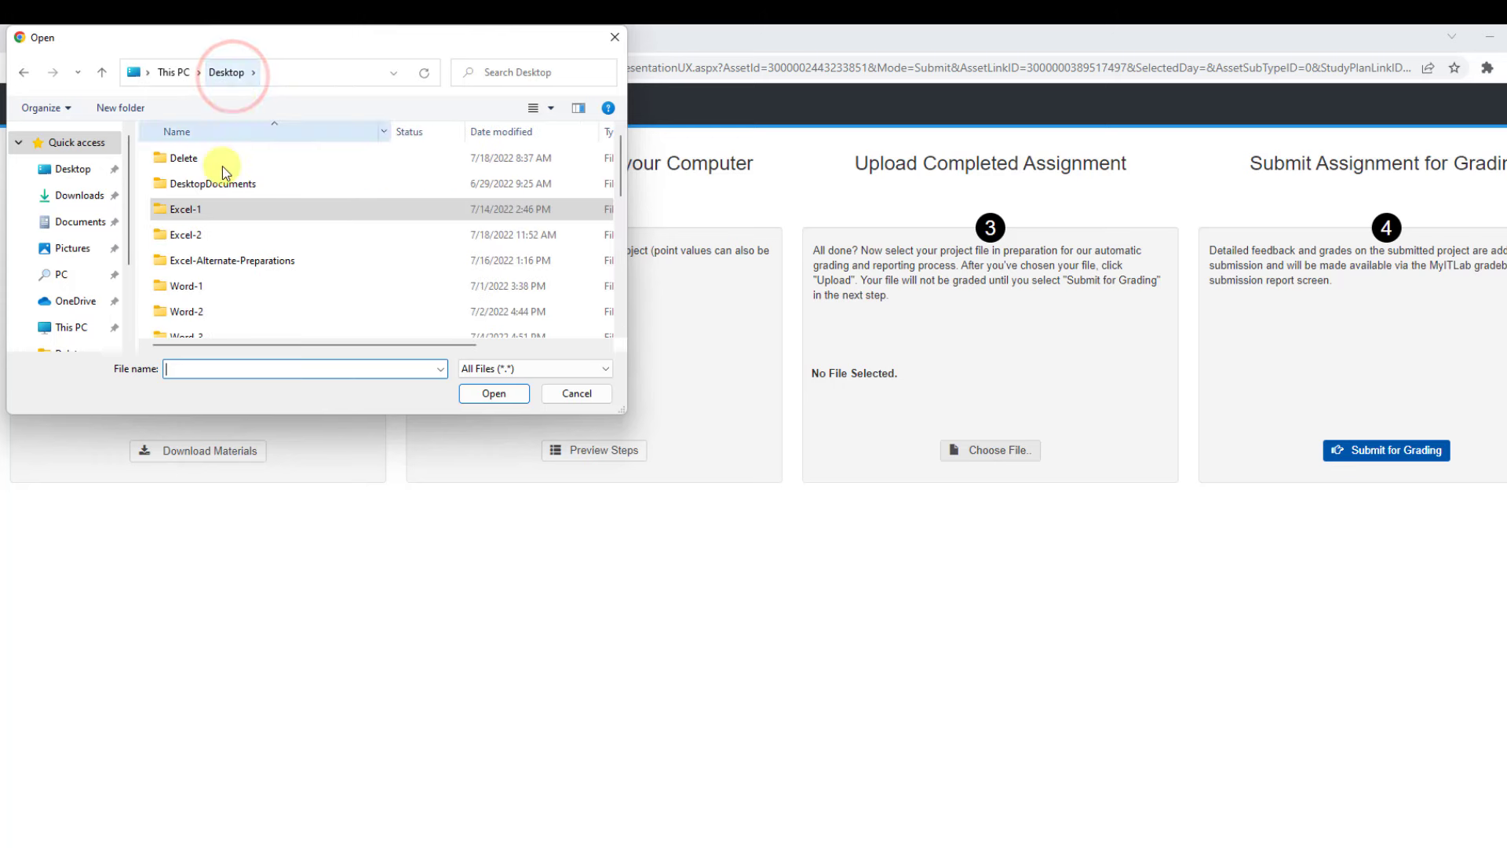
{"action": "double_click", "coordinate": [206, 238]}
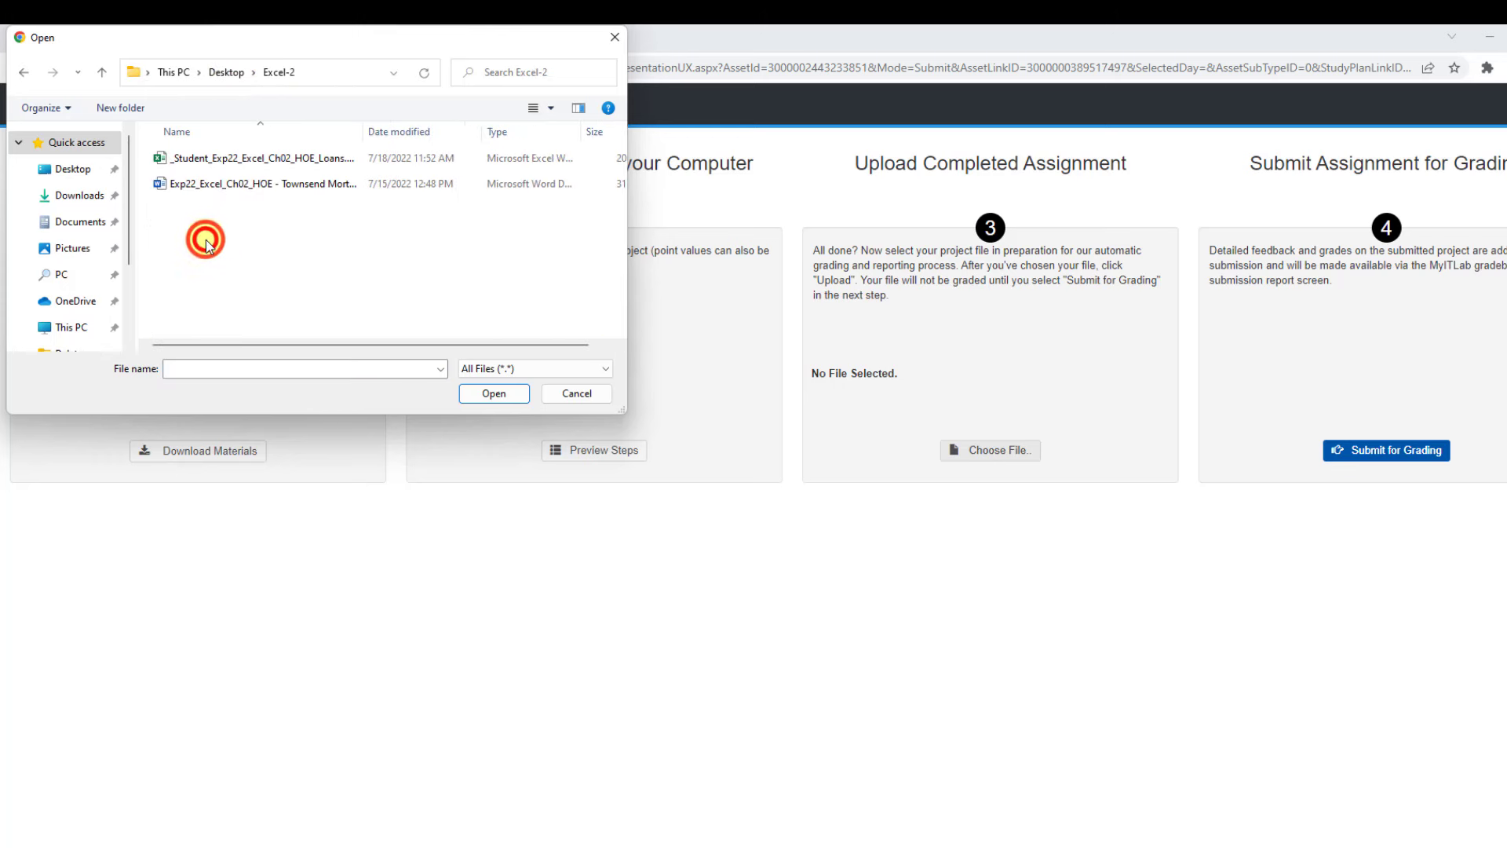
{"action": "left_click", "coordinate": [230, 159]}
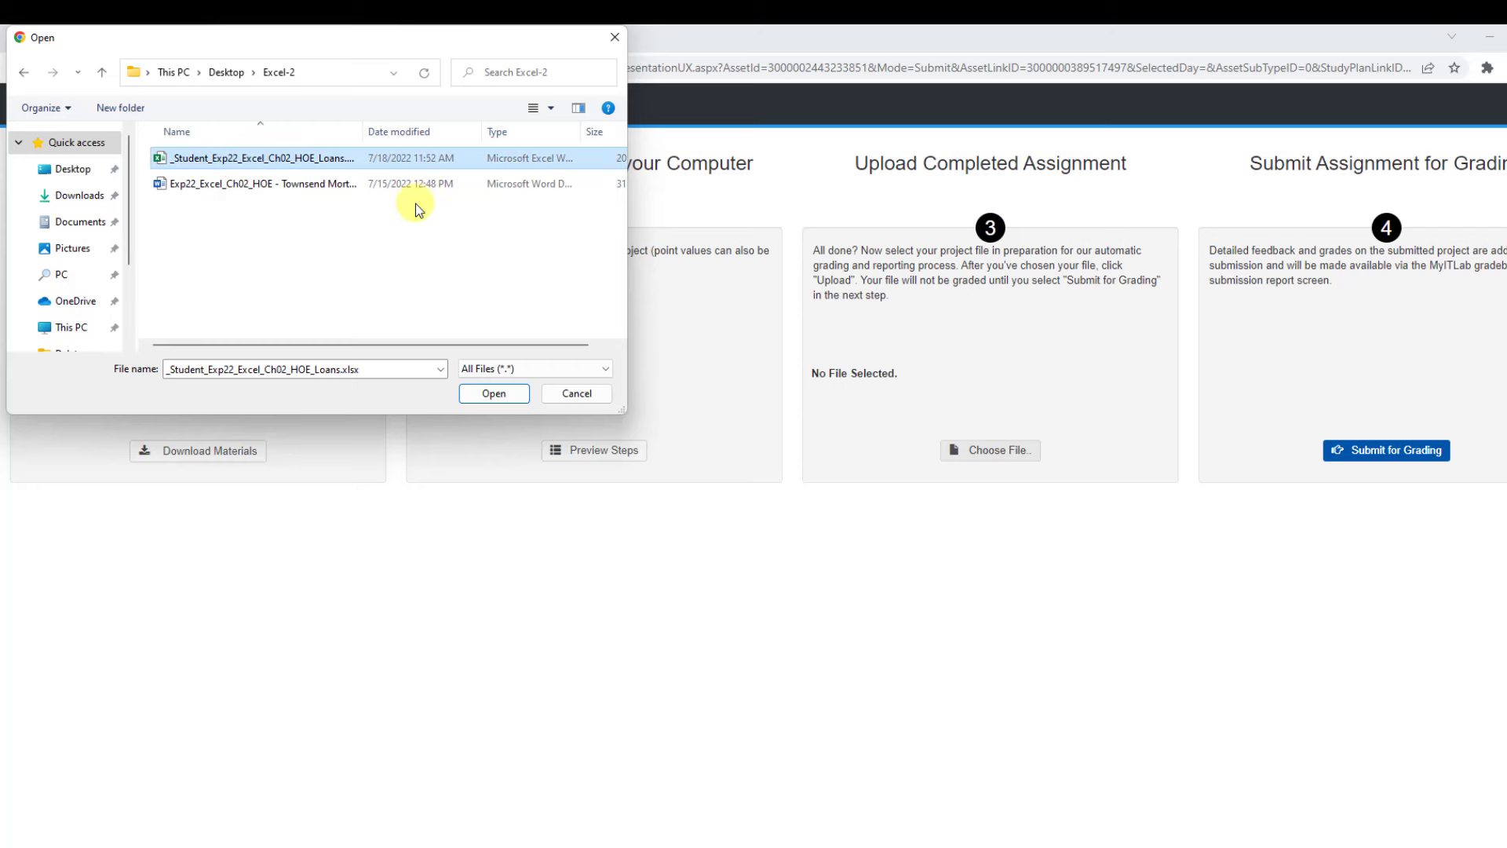
{"action": "left_click", "coordinate": [485, 397]}
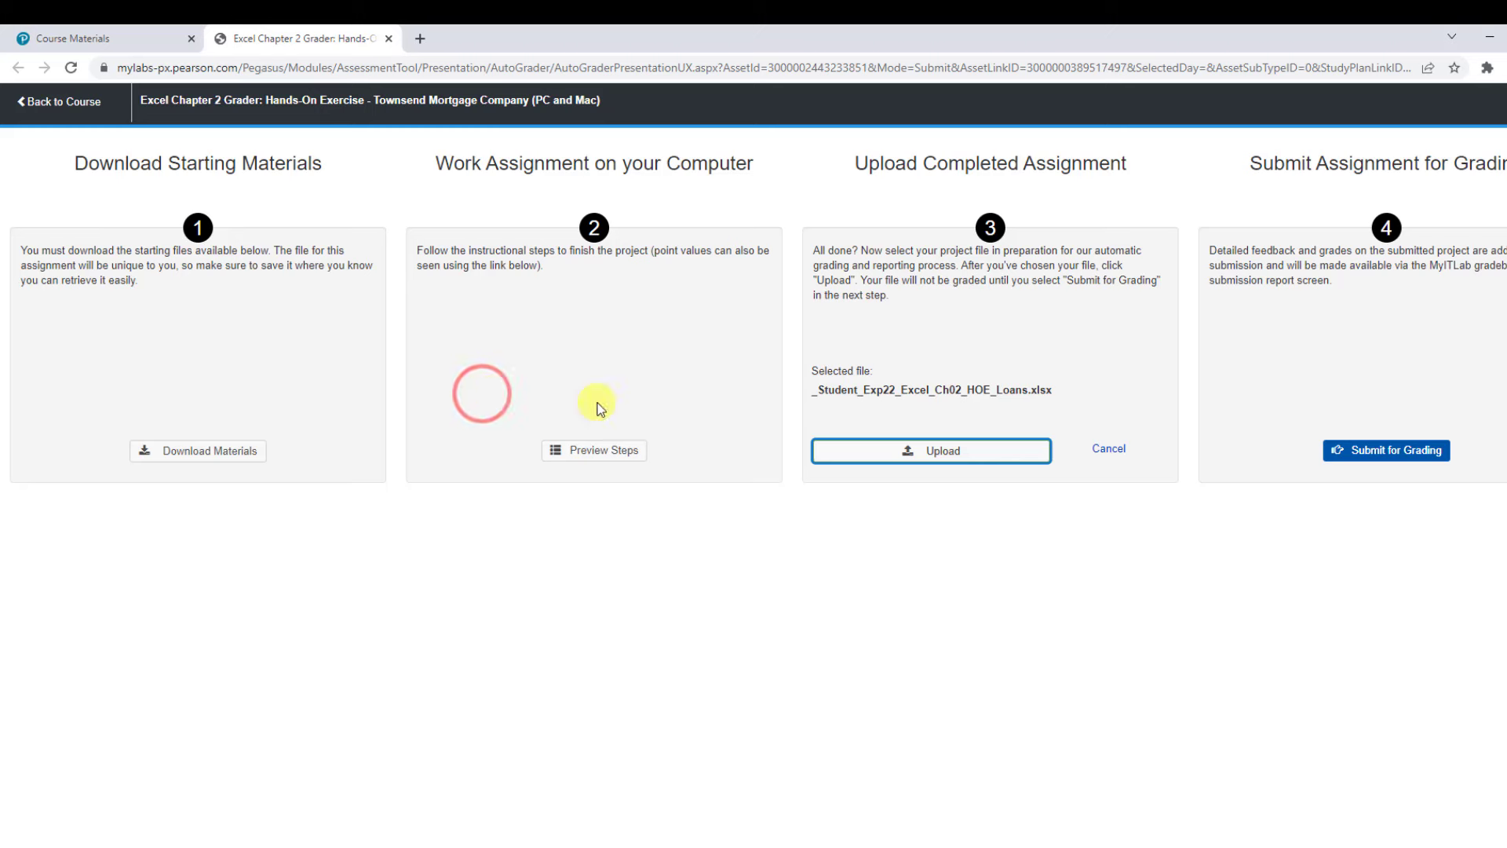
{"action": "left_click", "coordinate": [942, 464]}
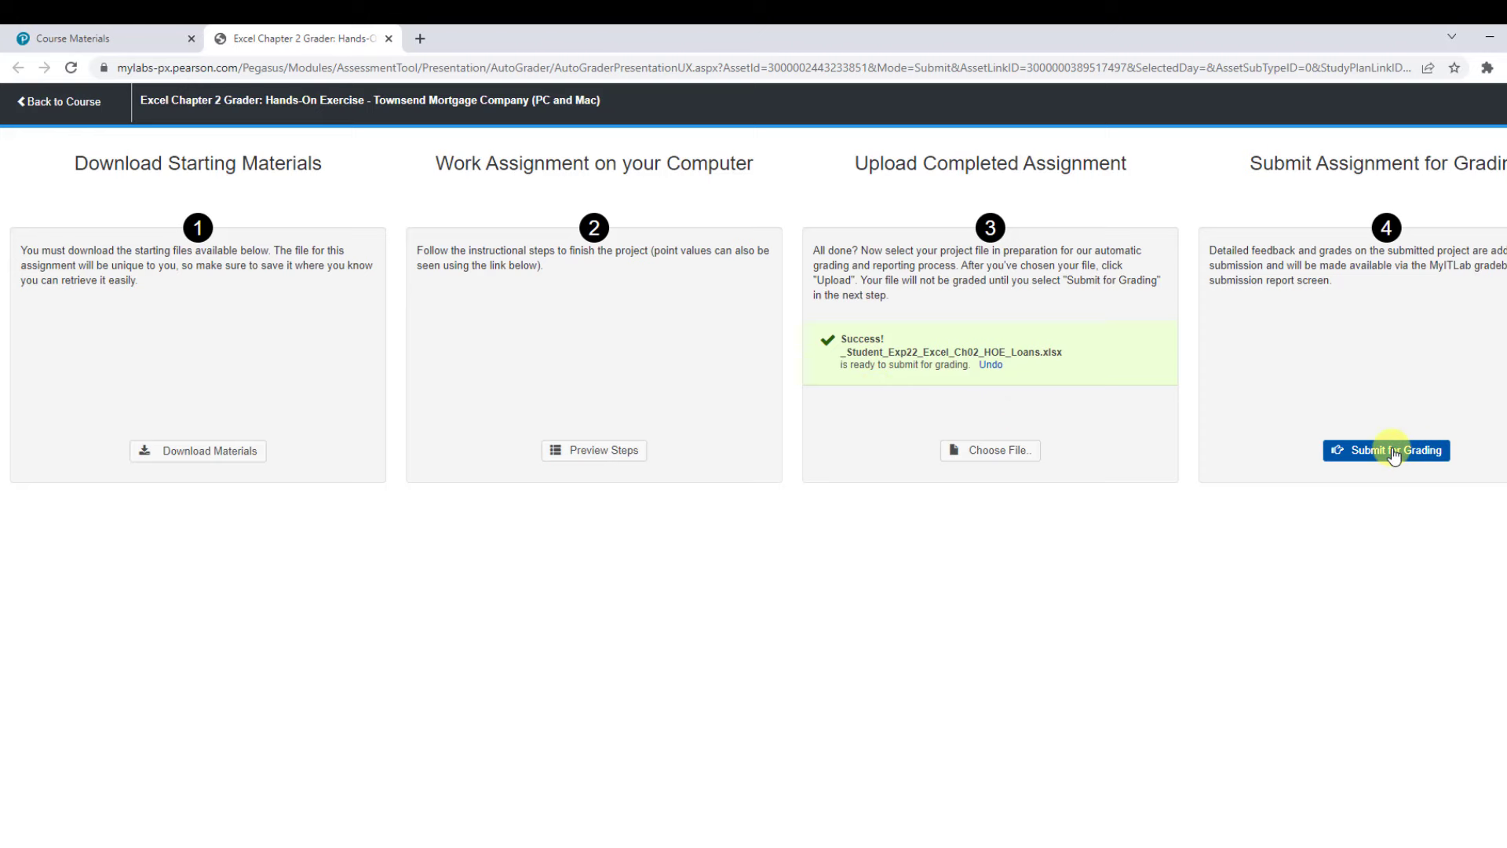
{"action": "left_click", "coordinate": [1394, 457]}
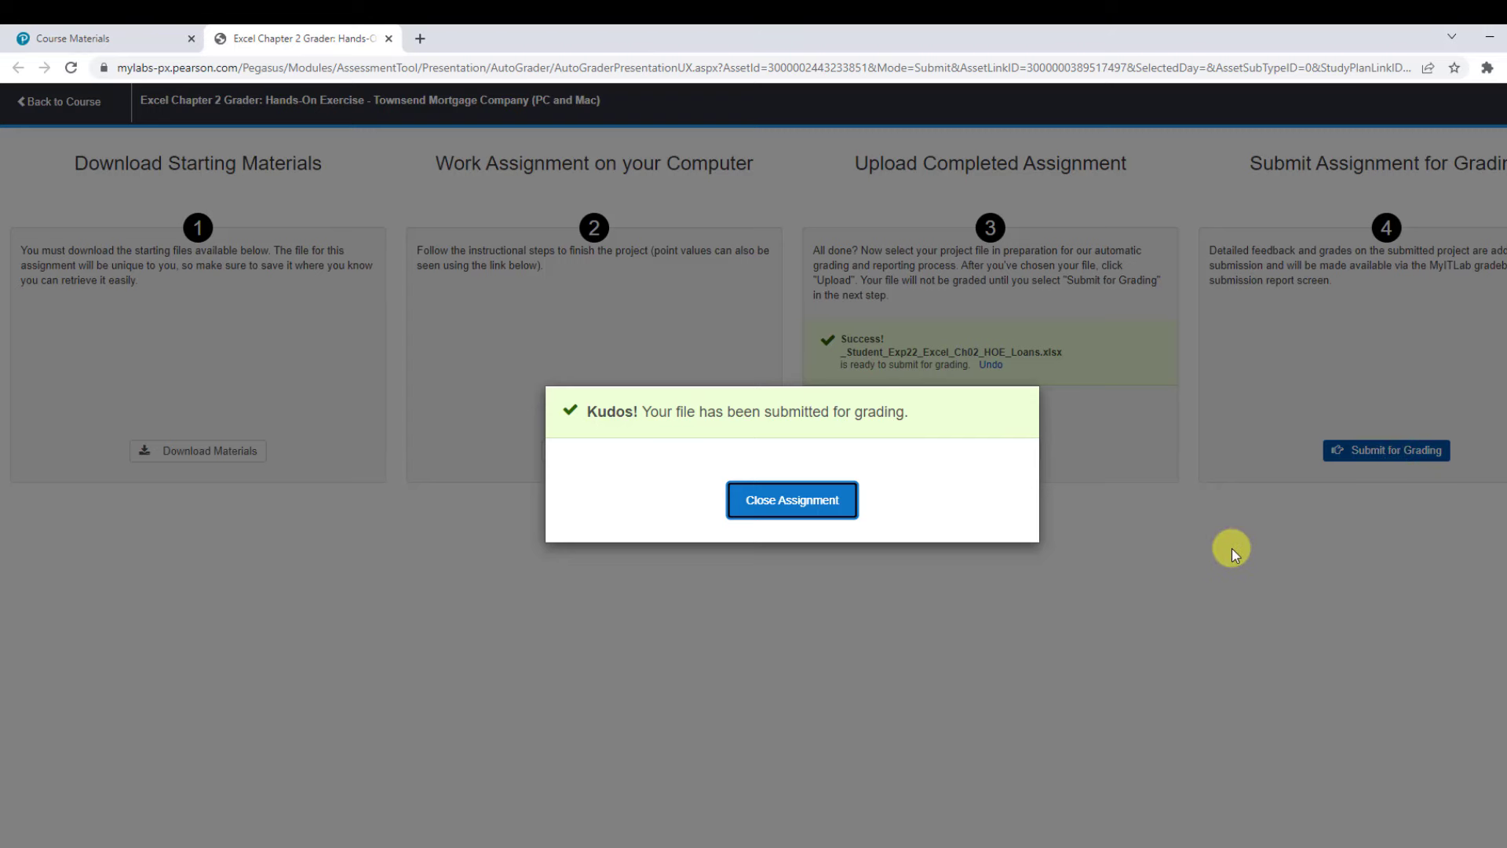
Step: Open Submission 1/1 of the Chapter 2 grader and scroll its score card to step 16
{"action": "key", "text": "Return"}
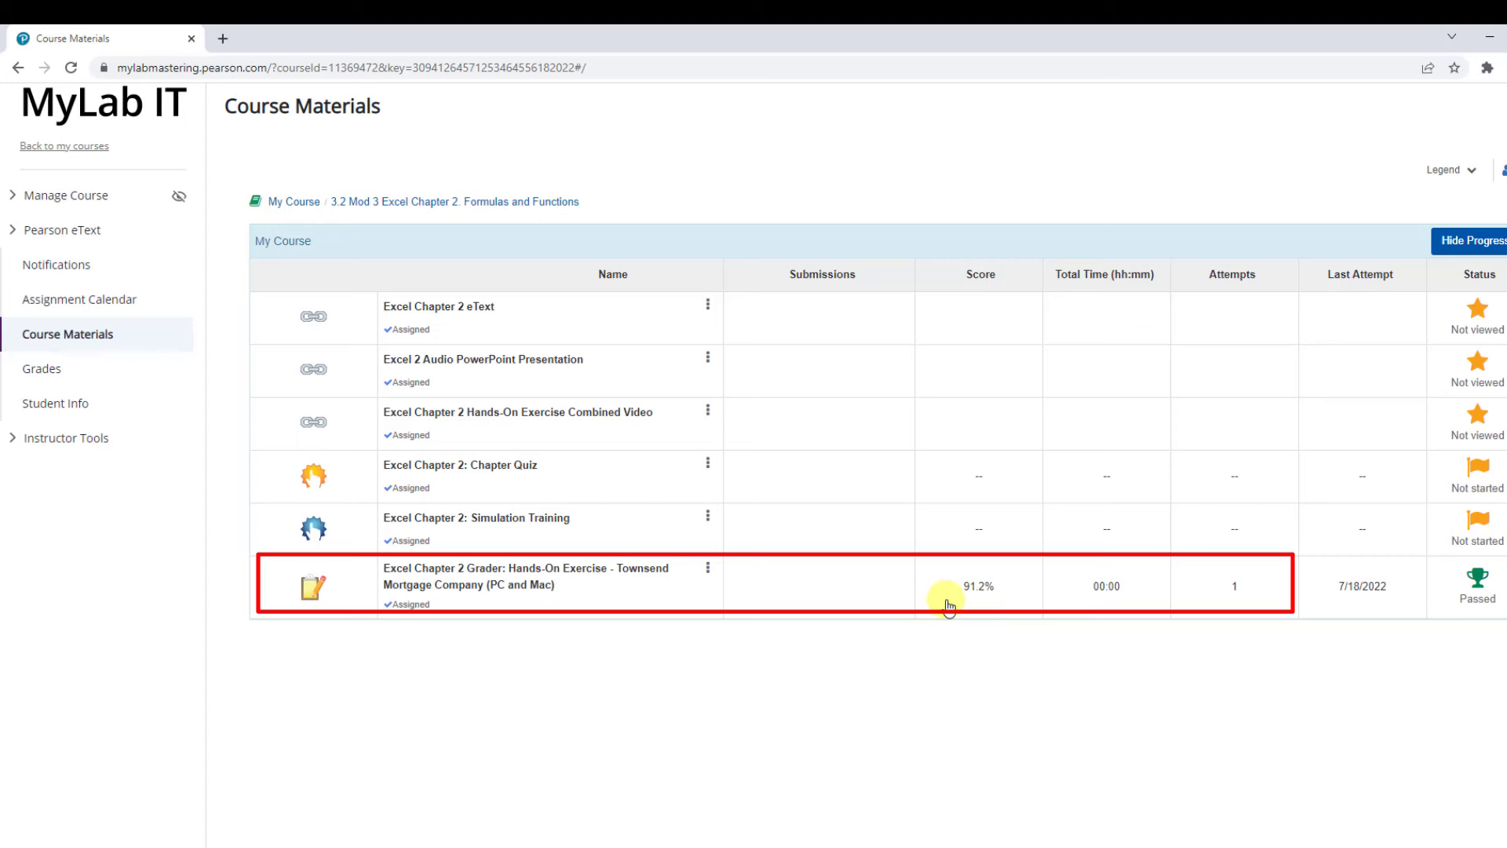
{"action": "left_click", "coordinate": [708, 572]}
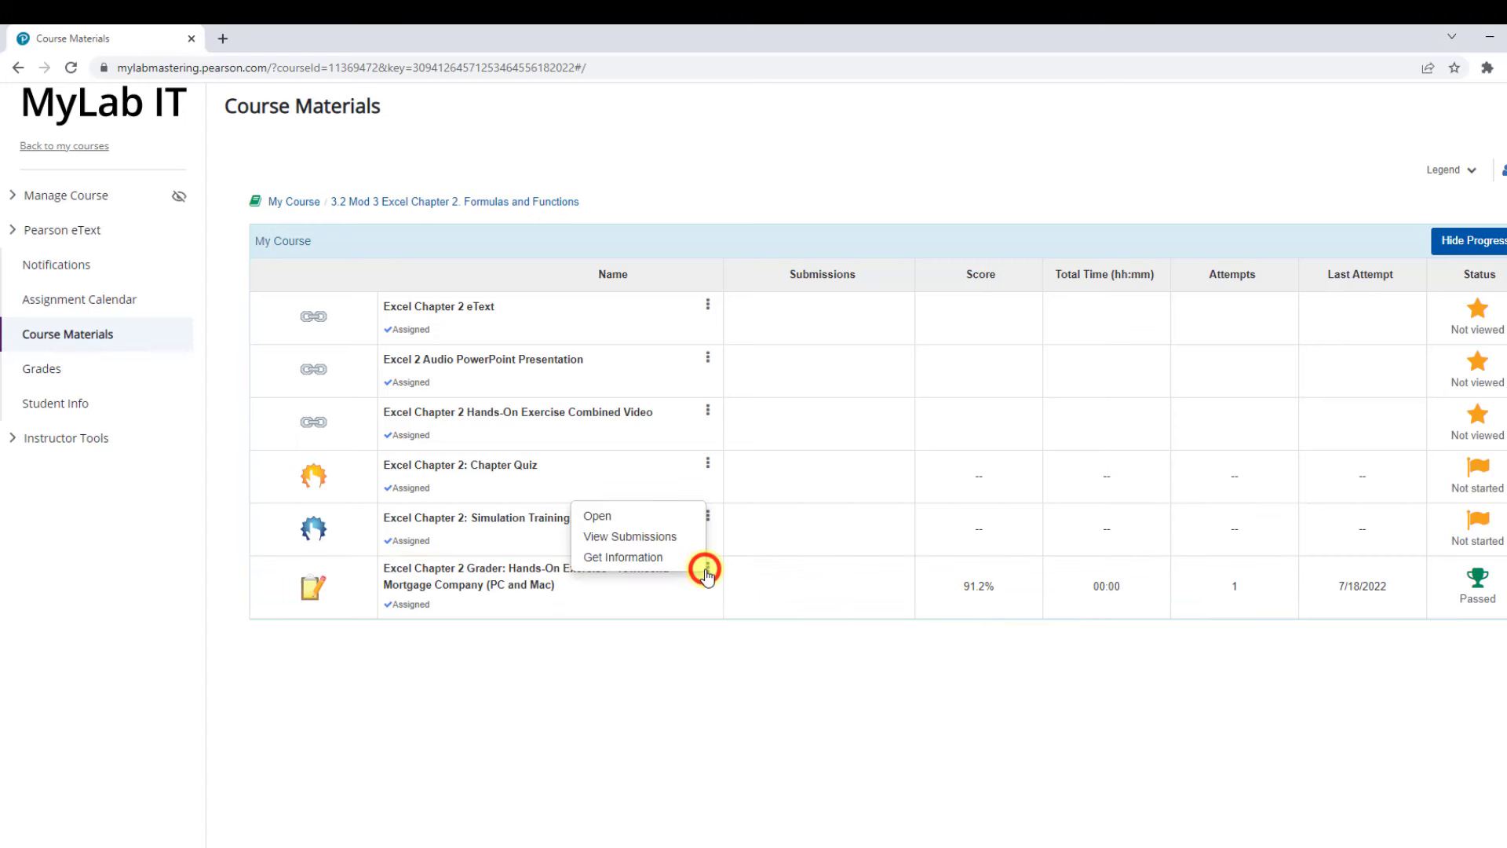
{"action": "left_click", "coordinate": [650, 537]}
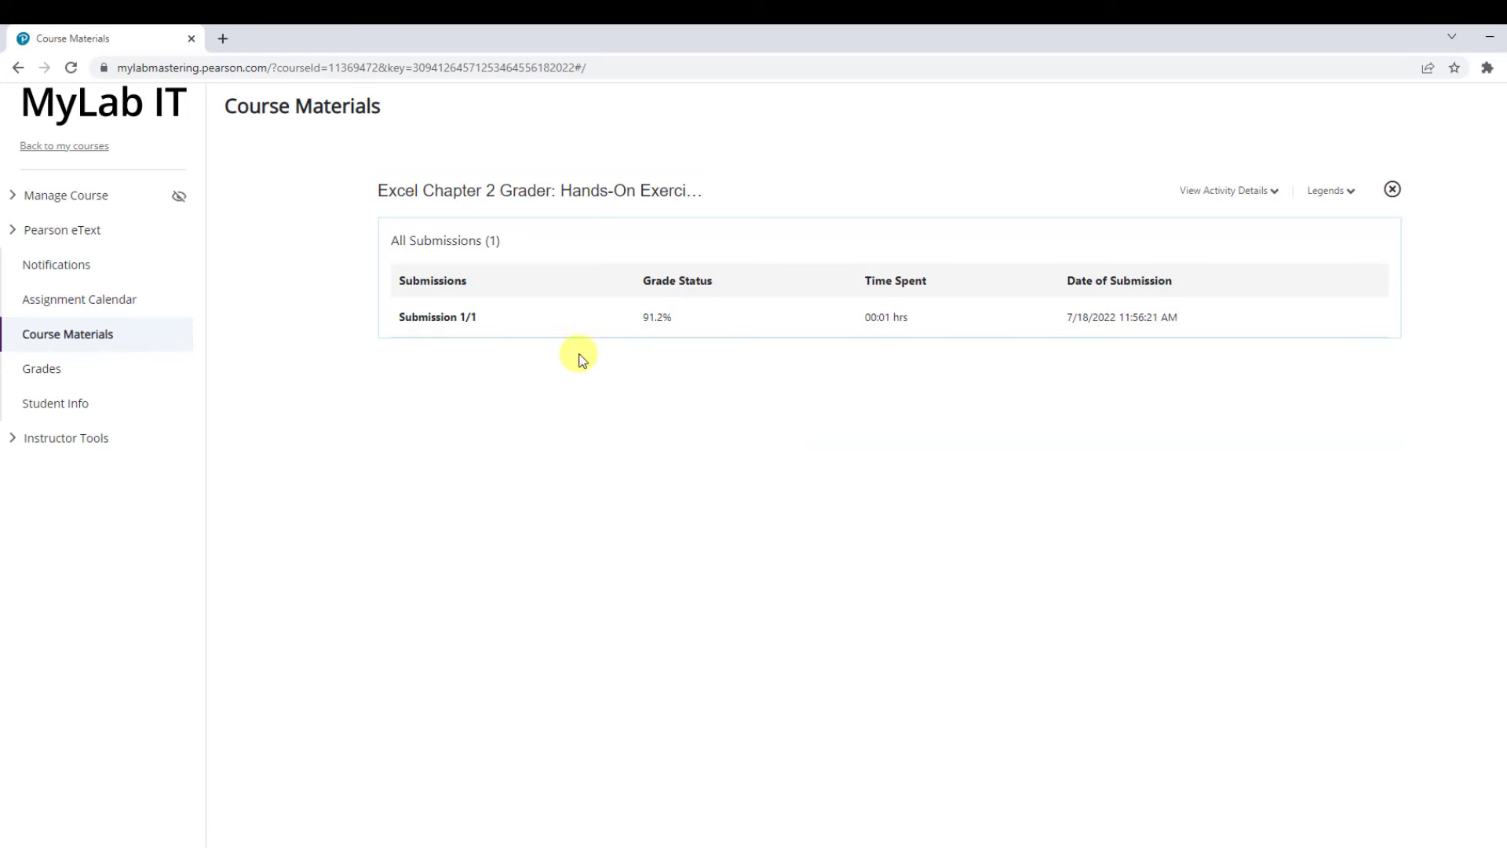
{"action": "left_click", "coordinate": [439, 323]}
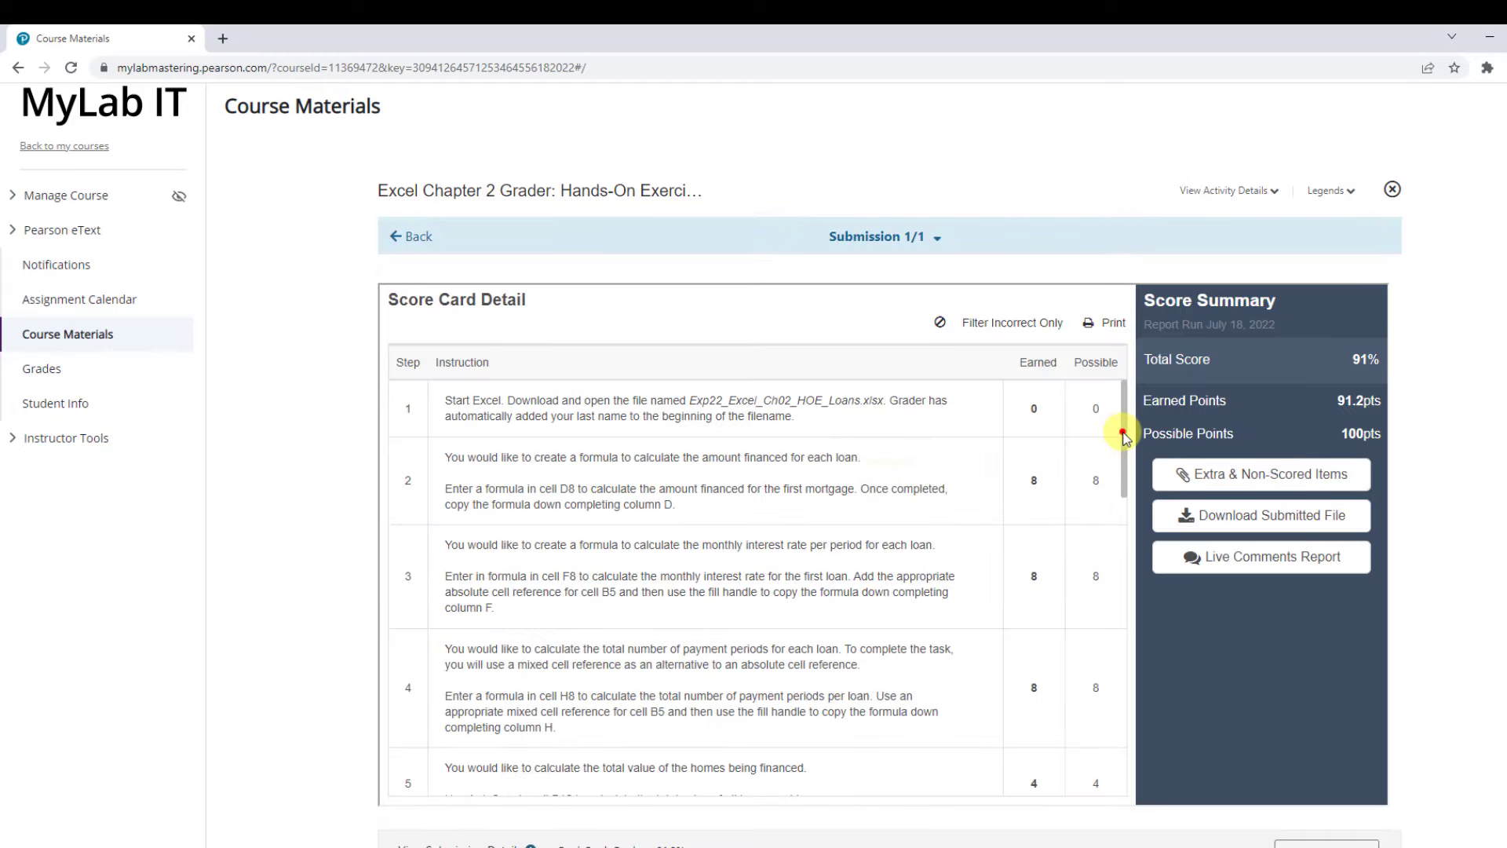
{"action": "left_click_drag", "start_coordinate": [1123, 434], "coordinate": [1131, 738]}
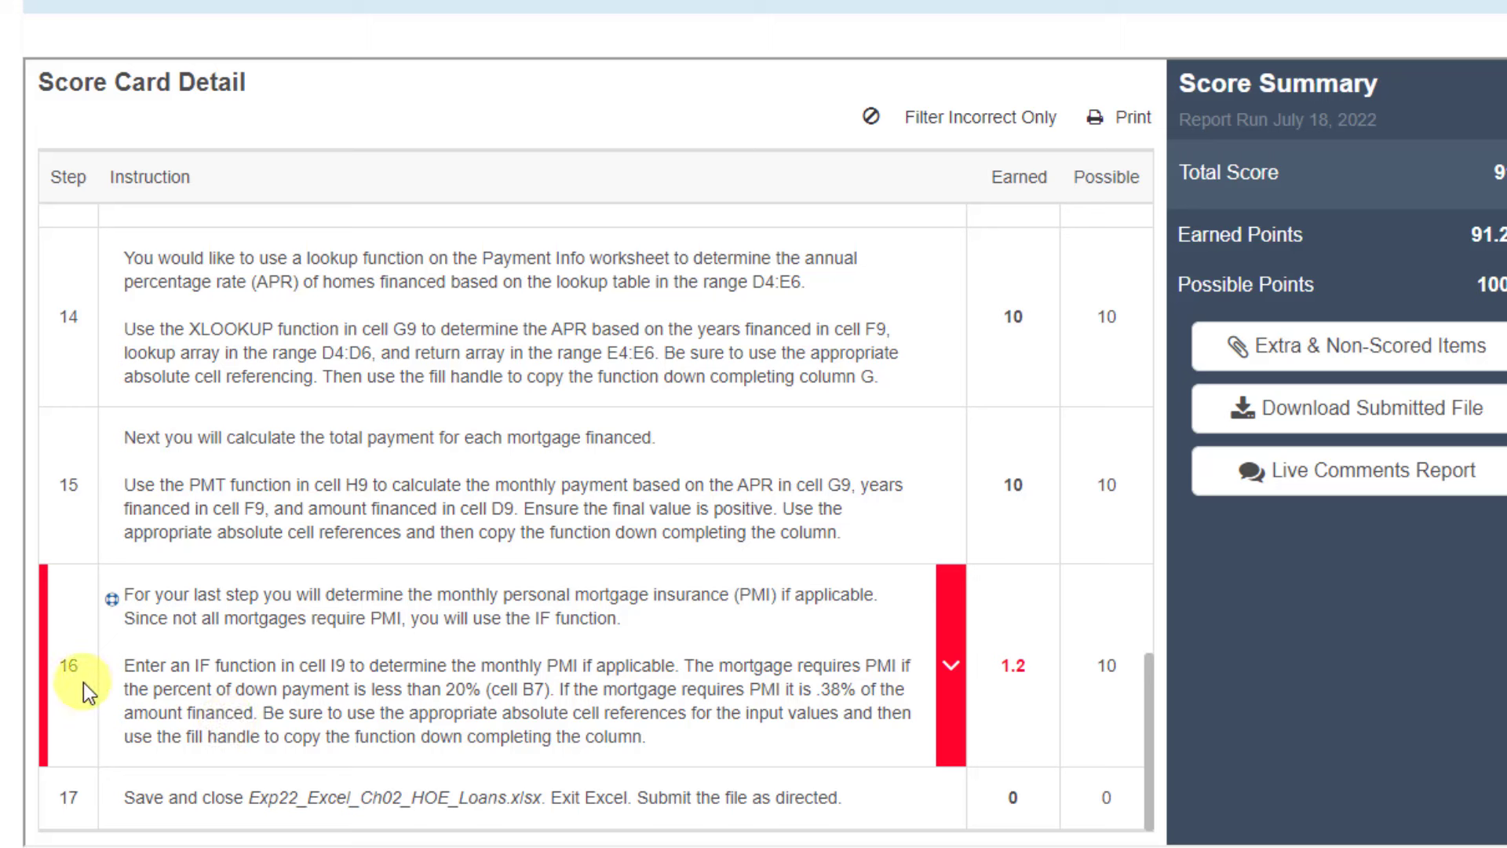
Step: Expand step 16's failed checks and inspect the expected I9 formula's comparison
{"action": "left_click", "coordinate": [955, 668]}
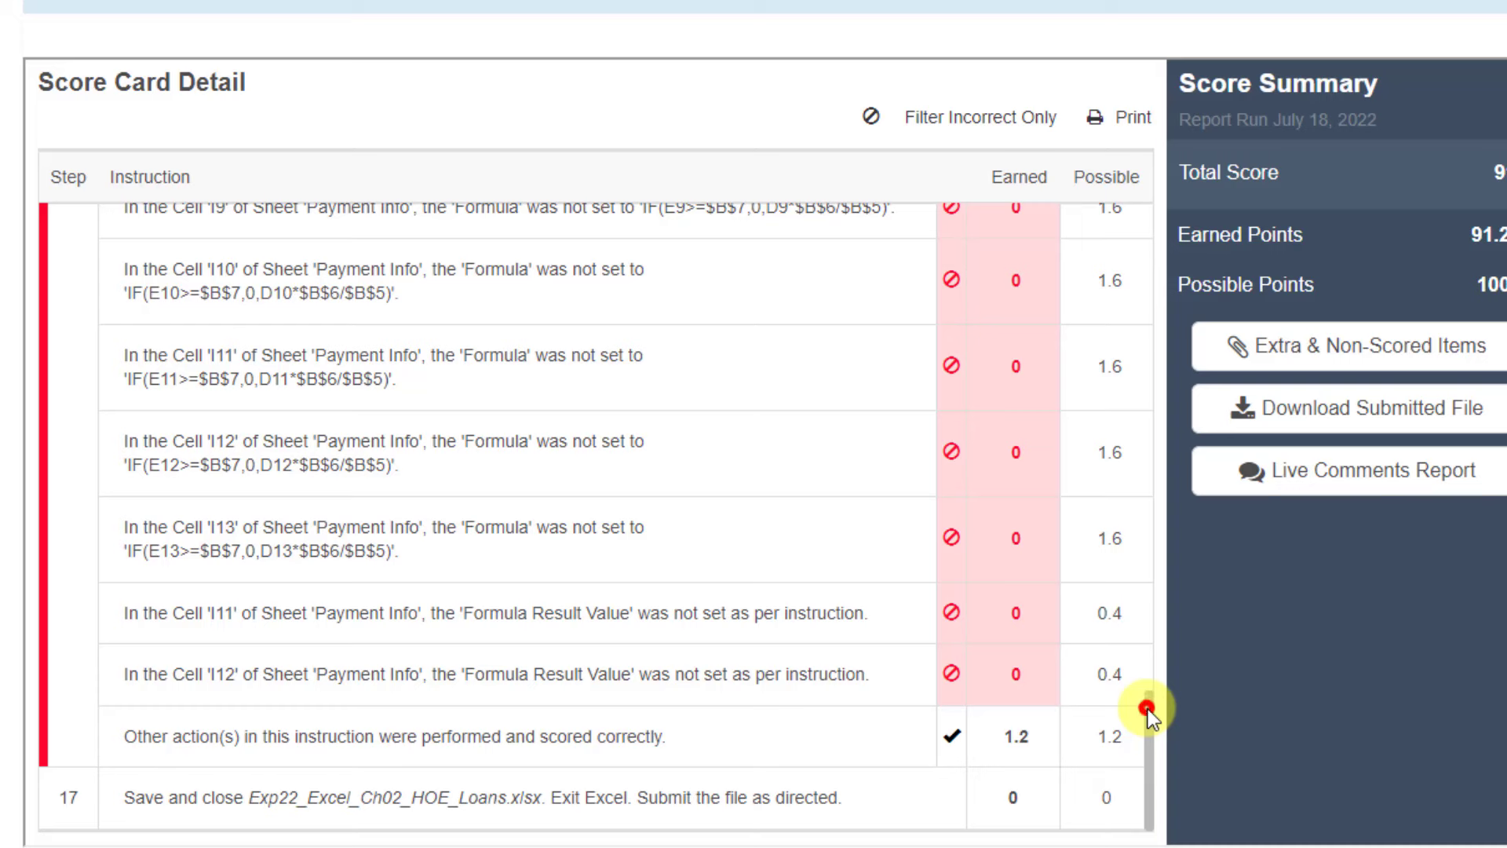
{"action": "left_click_drag", "start_coordinate": [1148, 709], "coordinate": [1152, 665]}
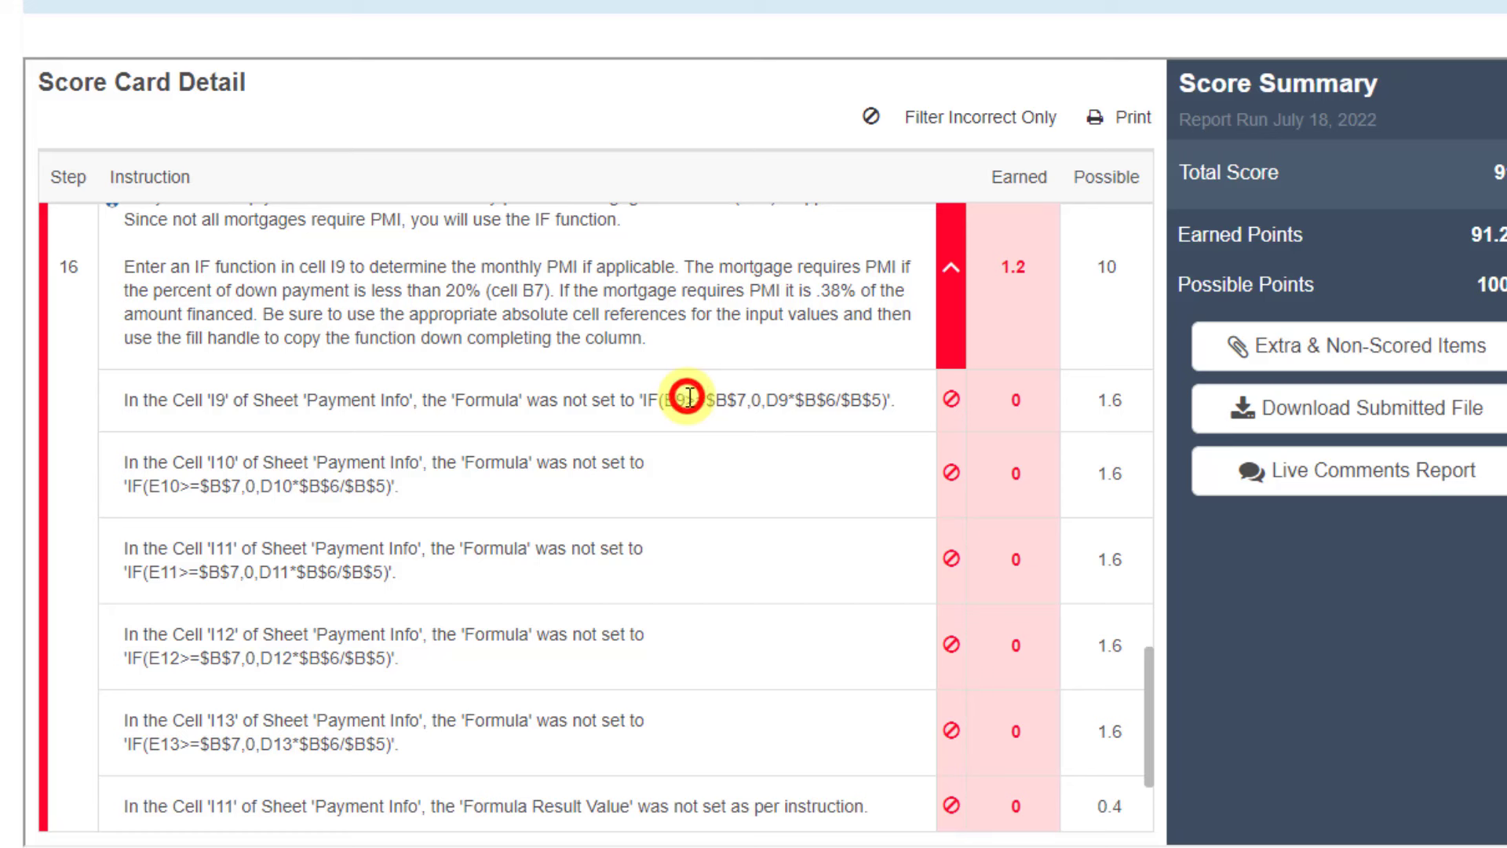
{"action": "left_click_drag", "start_coordinate": [675, 399], "coordinate": [704, 399]}
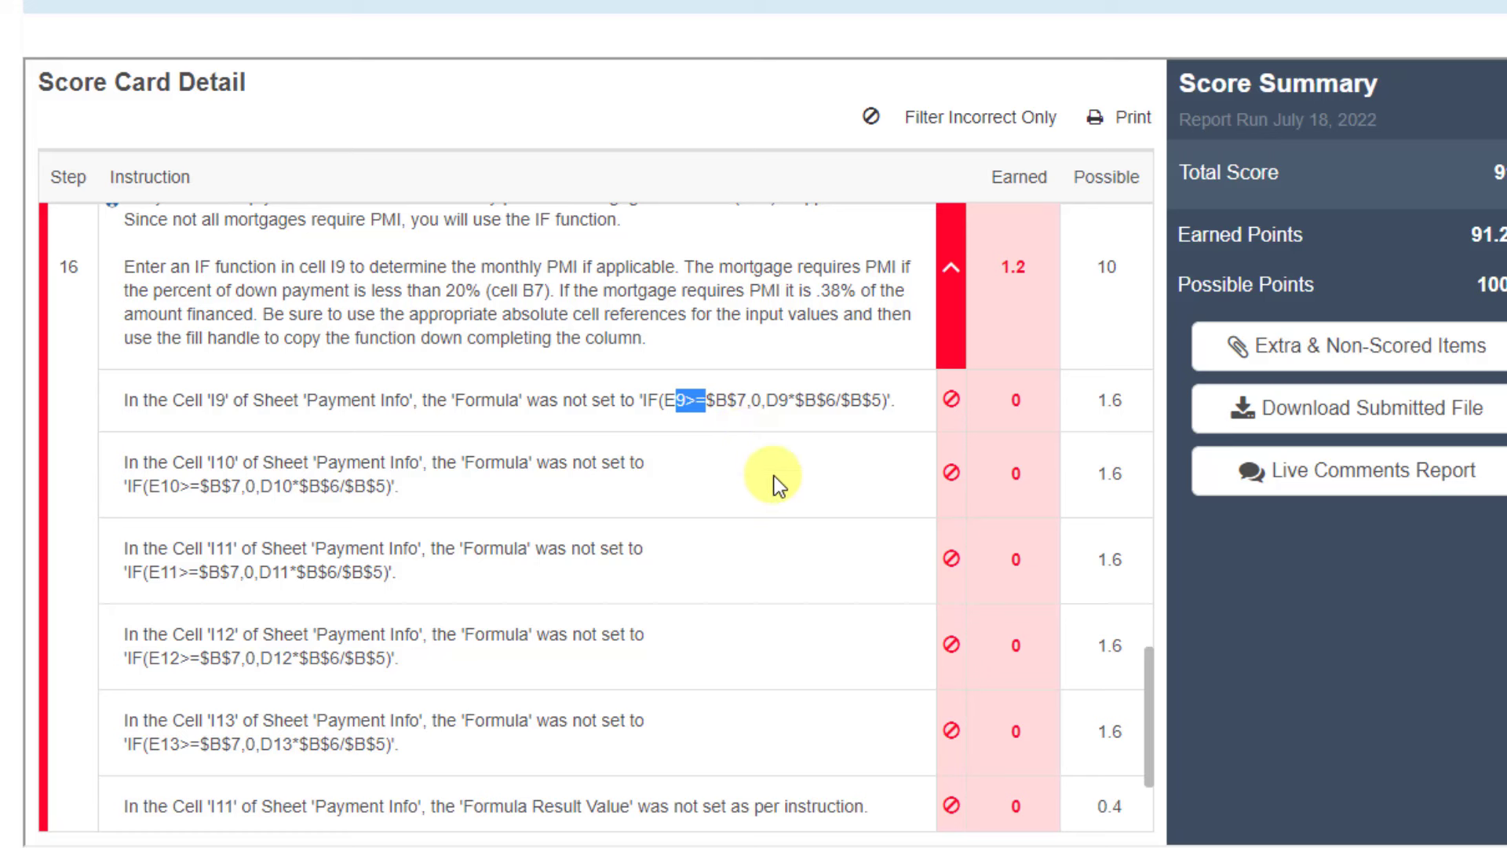
{"action": "left_click", "coordinate": [727, 413]}
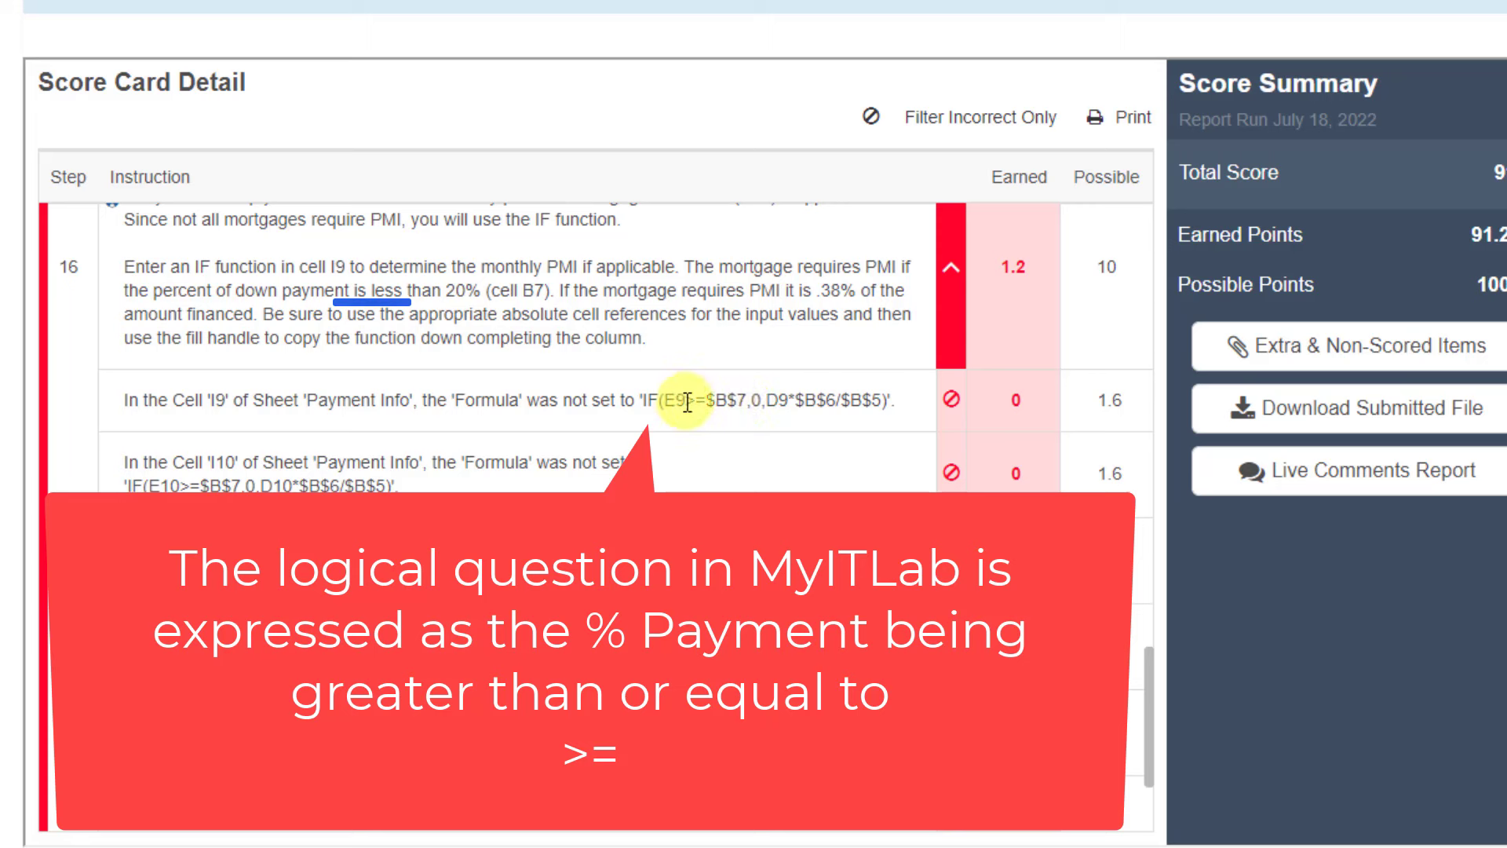
Step: Examine the expected formula's parts: >=$B$7 test, 0 result, D9*$B$6/$B$5 calculation
{"action": "left_click_drag", "start_coordinate": [686, 400], "coordinate": [751, 402]}
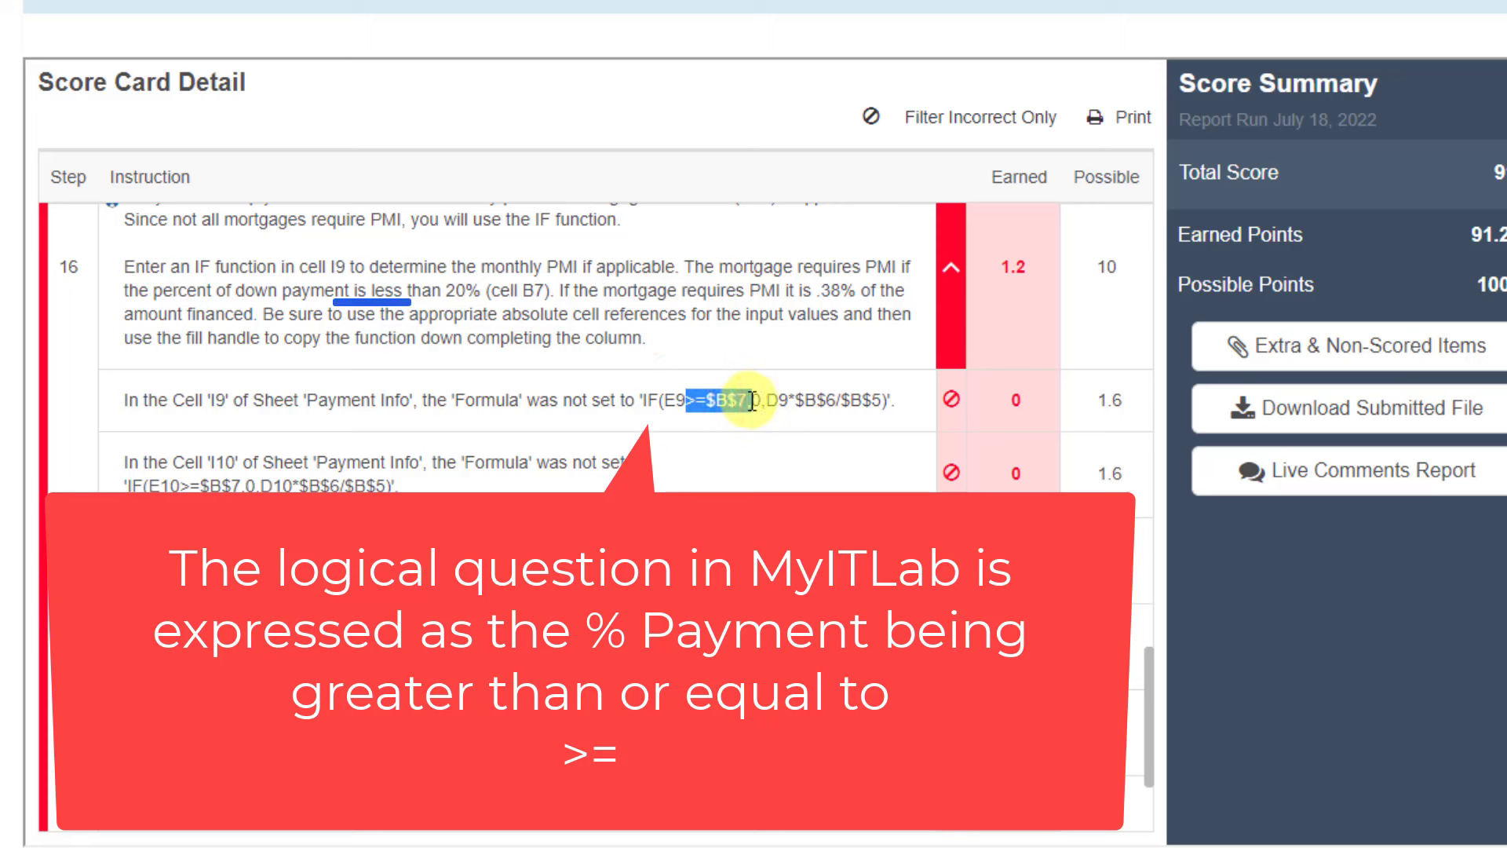
{"action": "left_click", "coordinate": [757, 418]}
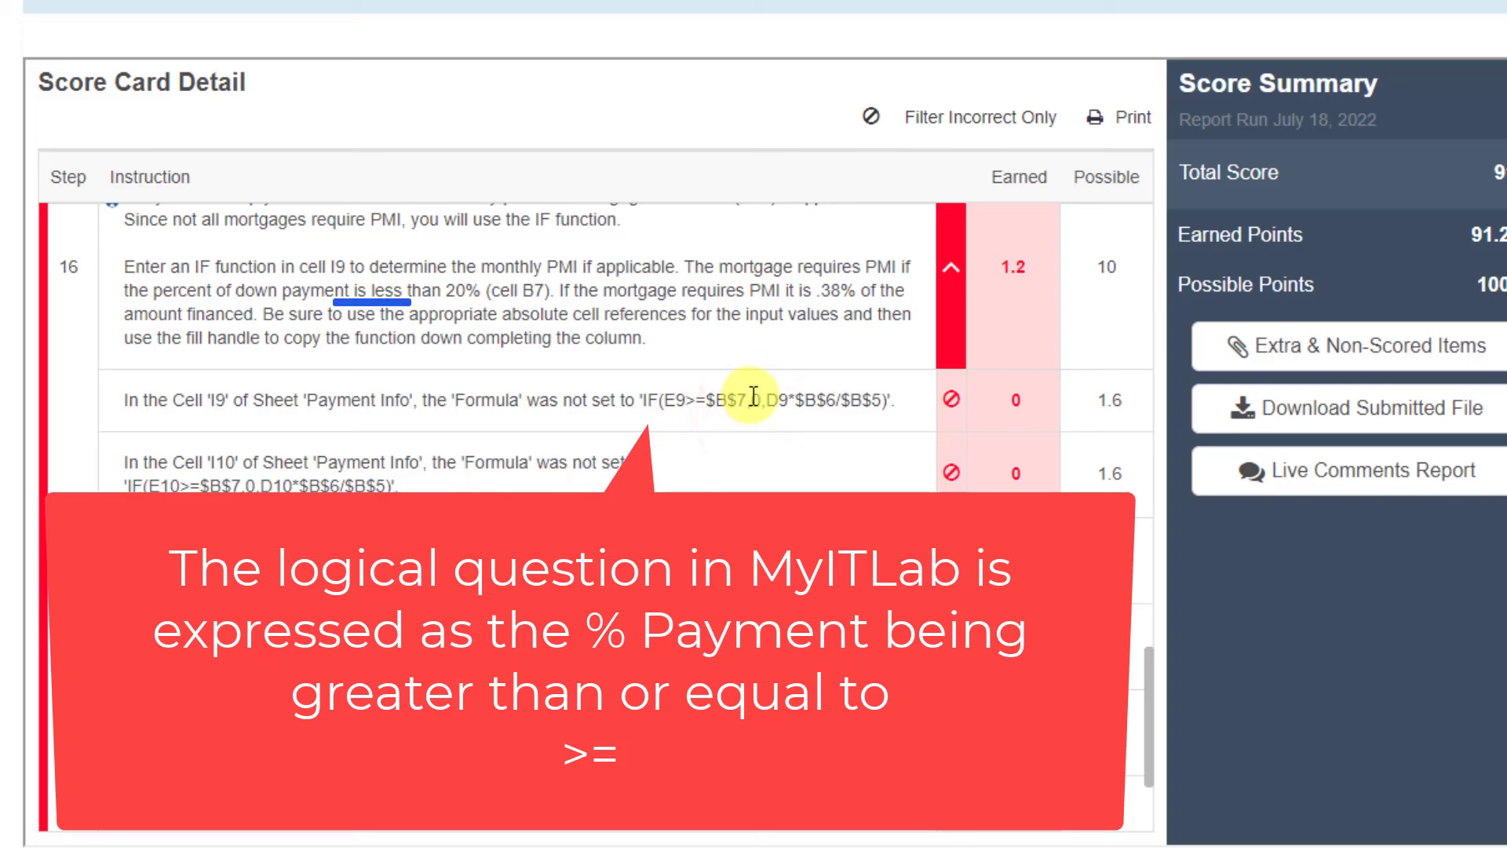
{"action": "double_click", "coordinate": [755, 399]}
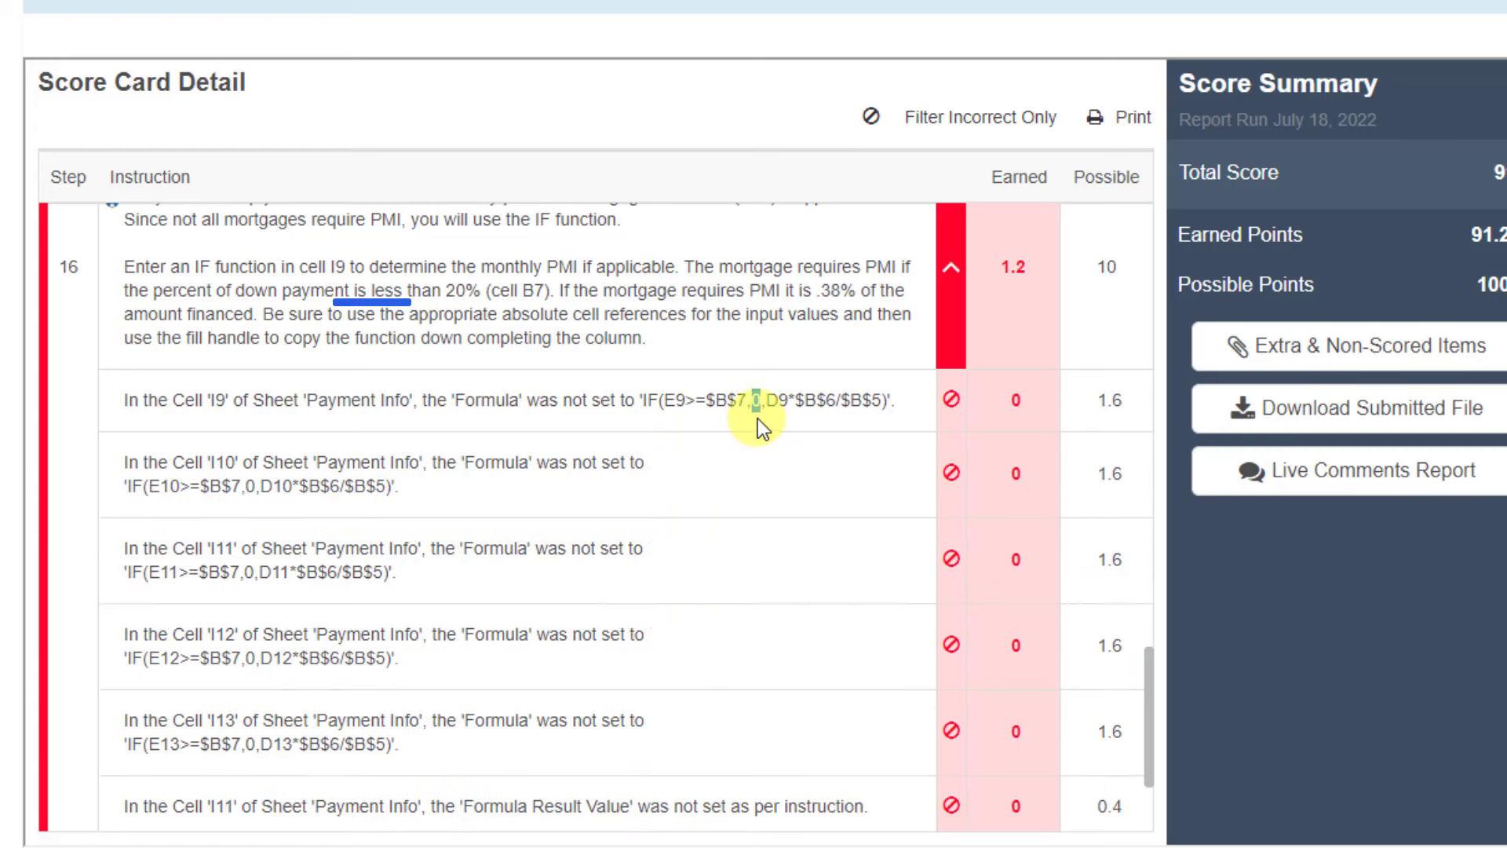
{"action": "left_click", "coordinate": [769, 430]}
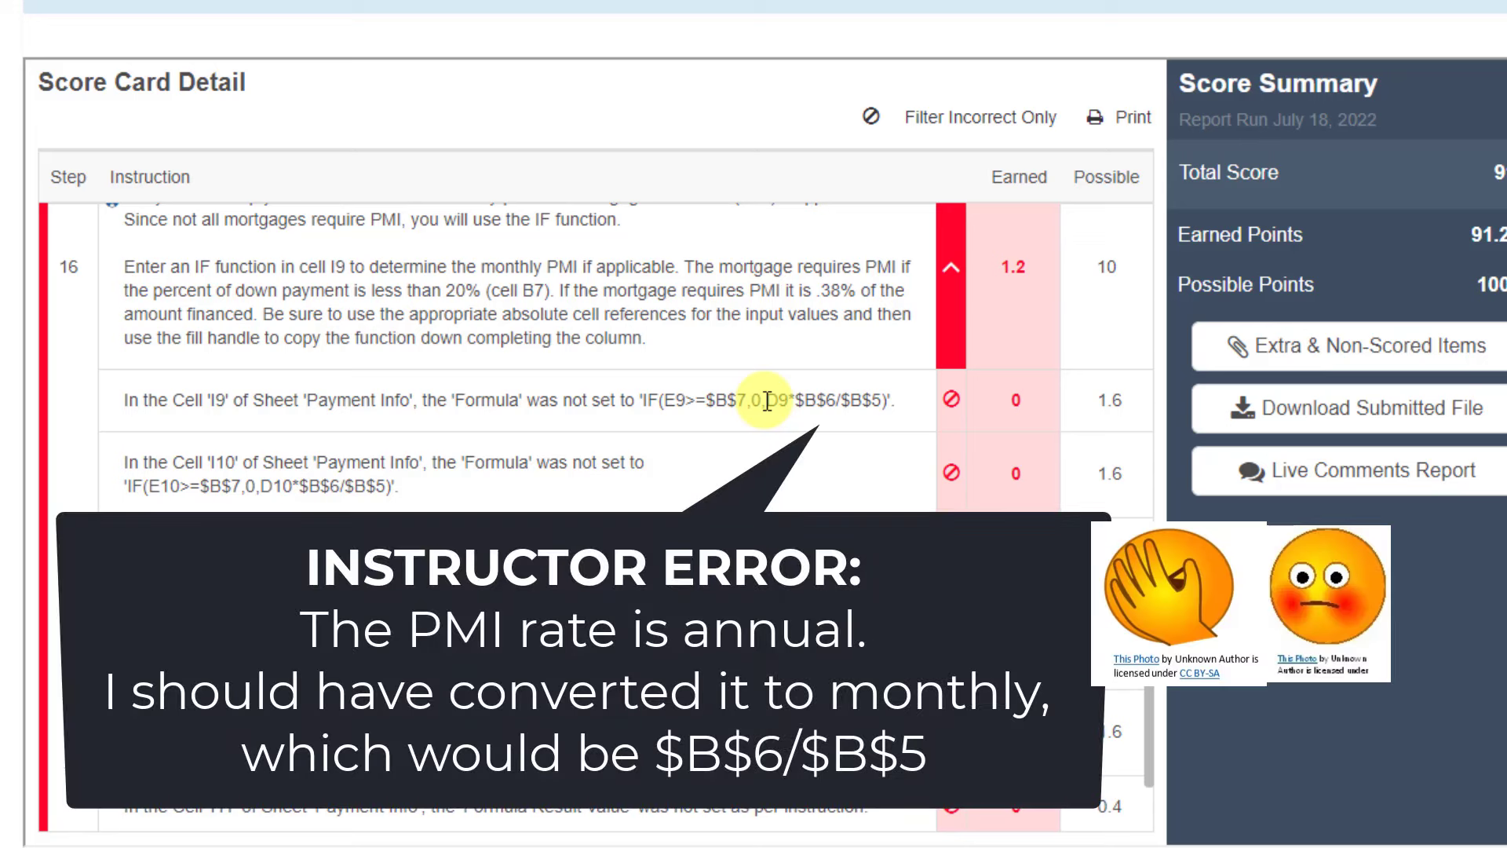
{"action": "left_click_drag", "start_coordinate": [767, 402], "coordinate": [882, 401]}
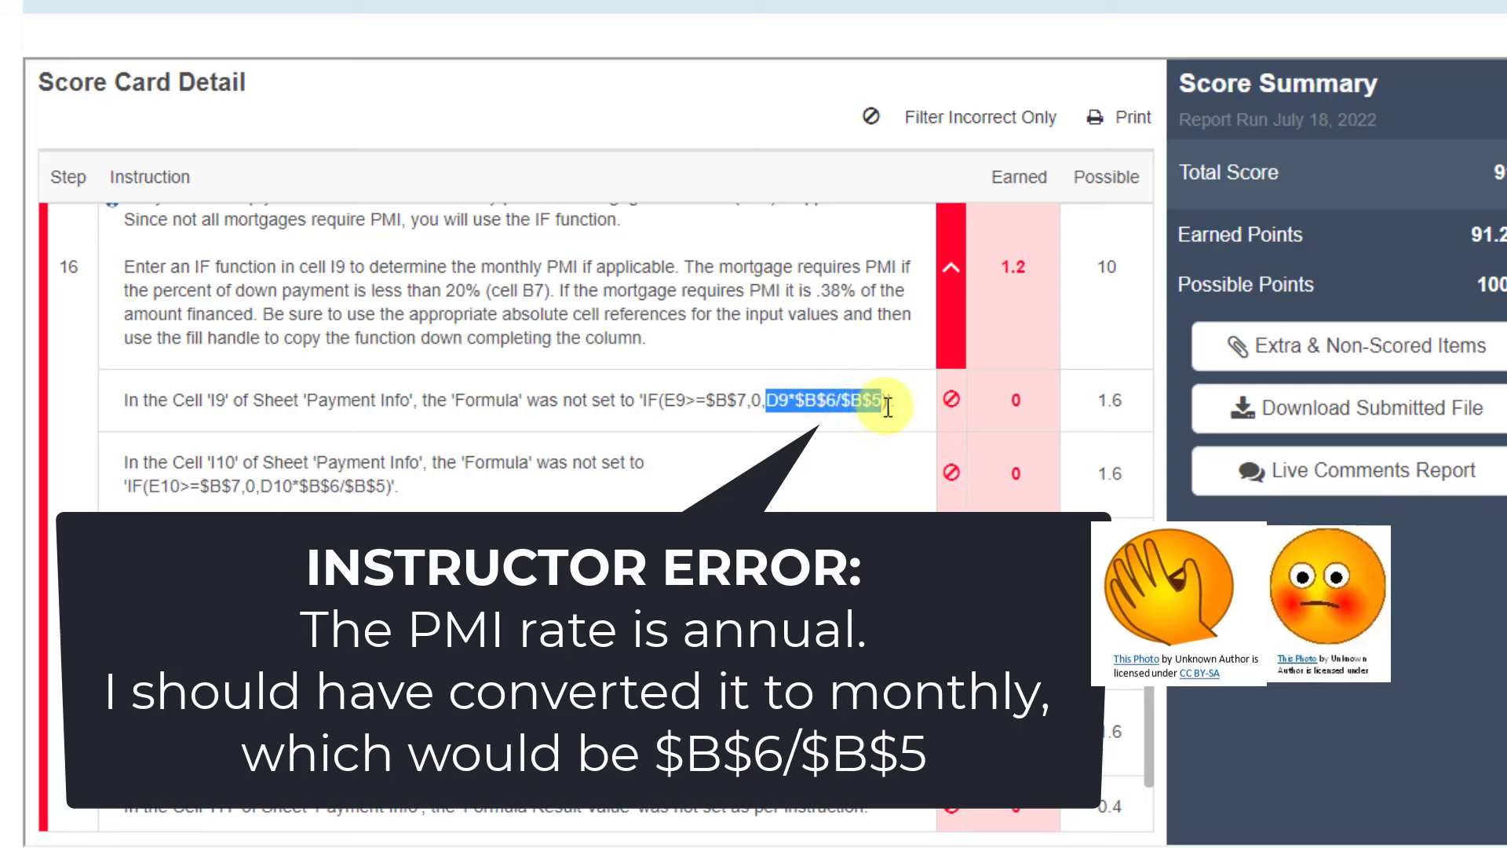
{"action": "left_click", "coordinate": [887, 406]}
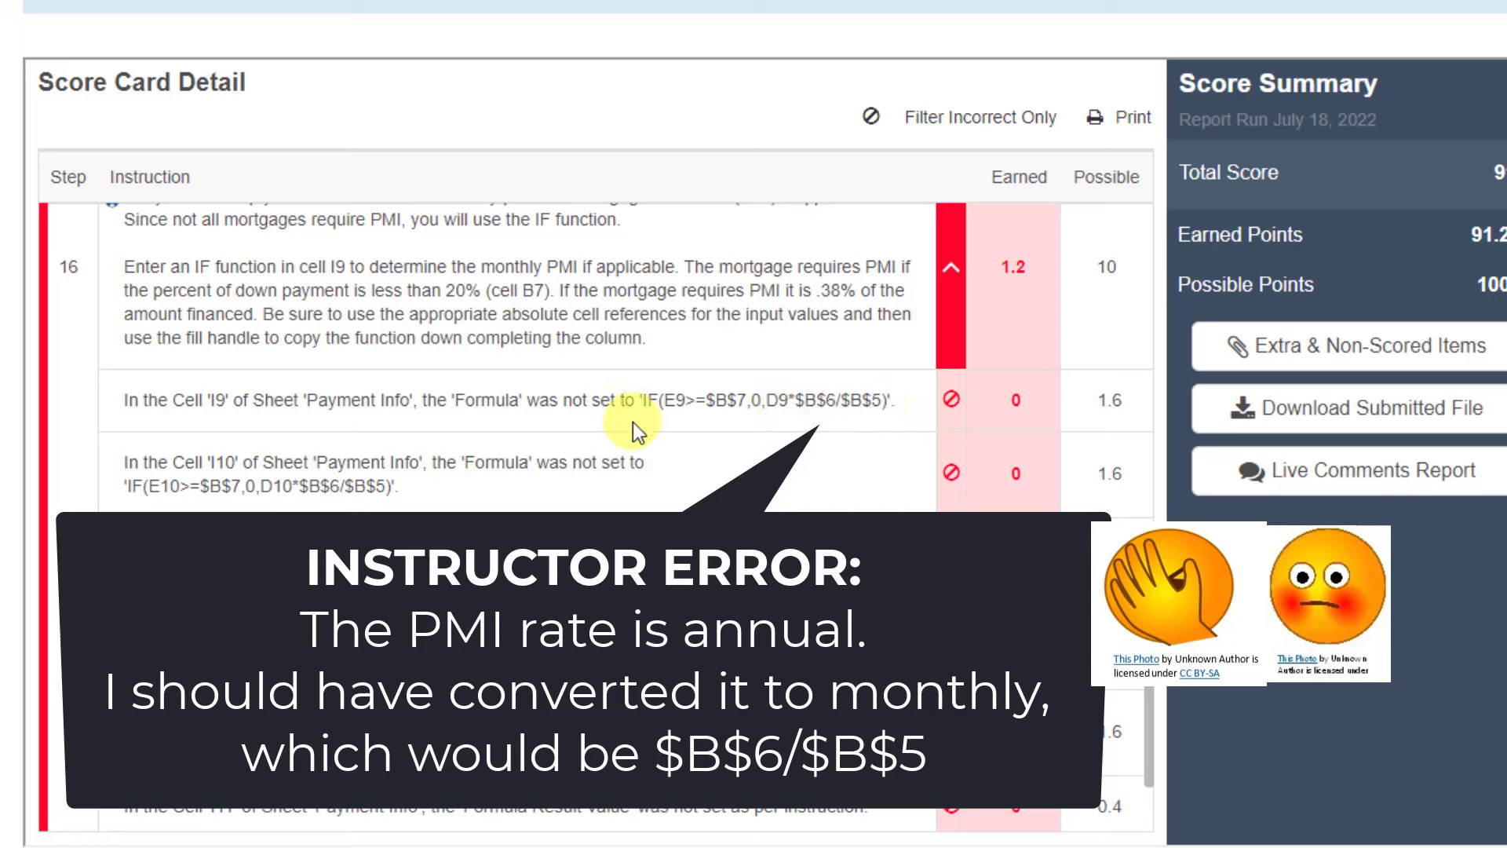
{"action": "scroll", "coordinate": [550, 393], "scroll_direction": "down", "scroll_amount": 2}
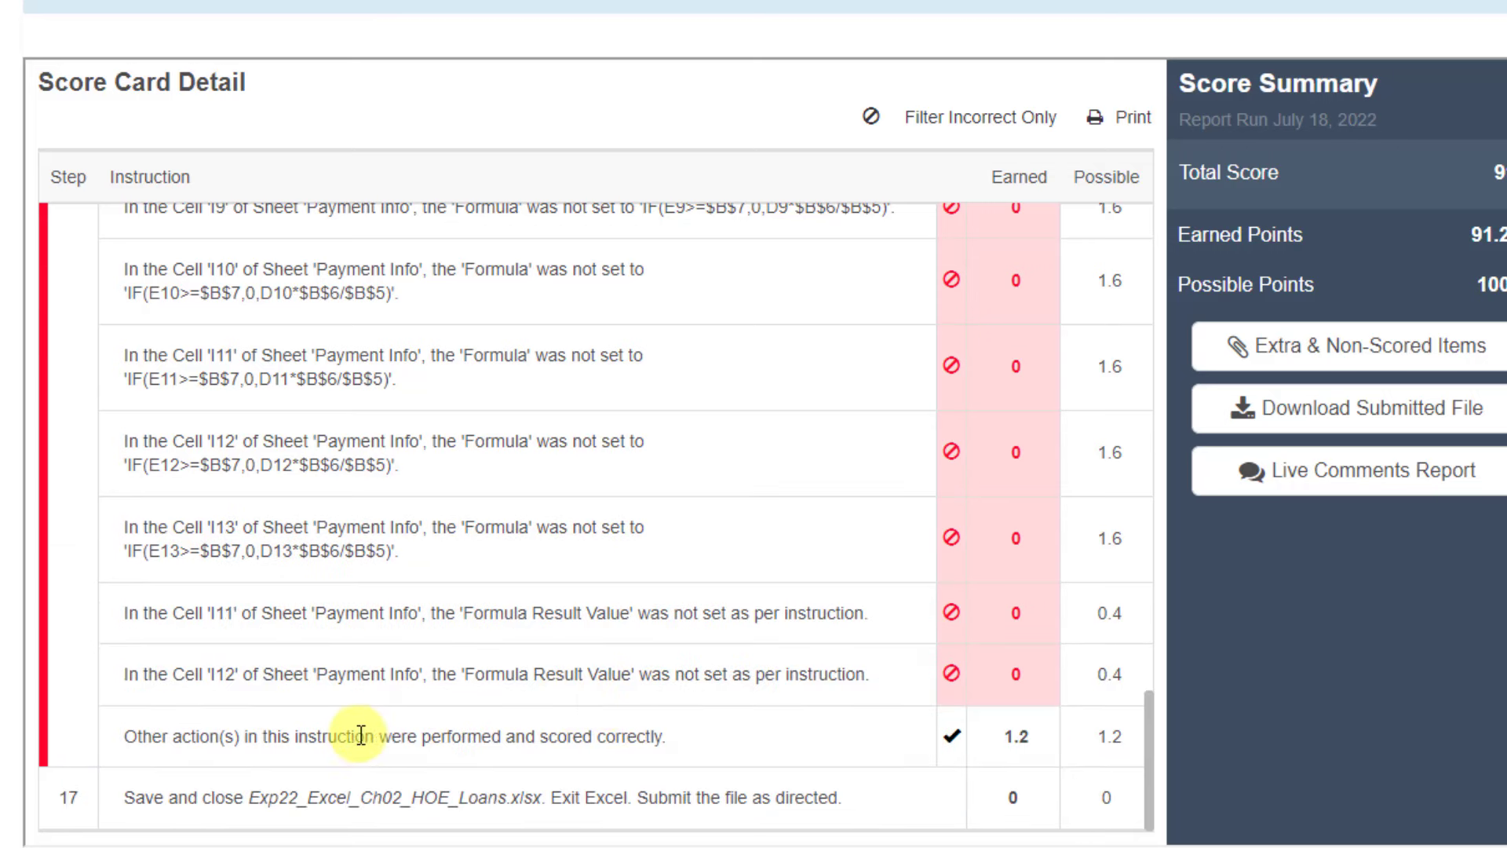
{"action": "scroll", "coordinate": [297, 636], "scroll_direction": "up", "scroll_amount": 3}
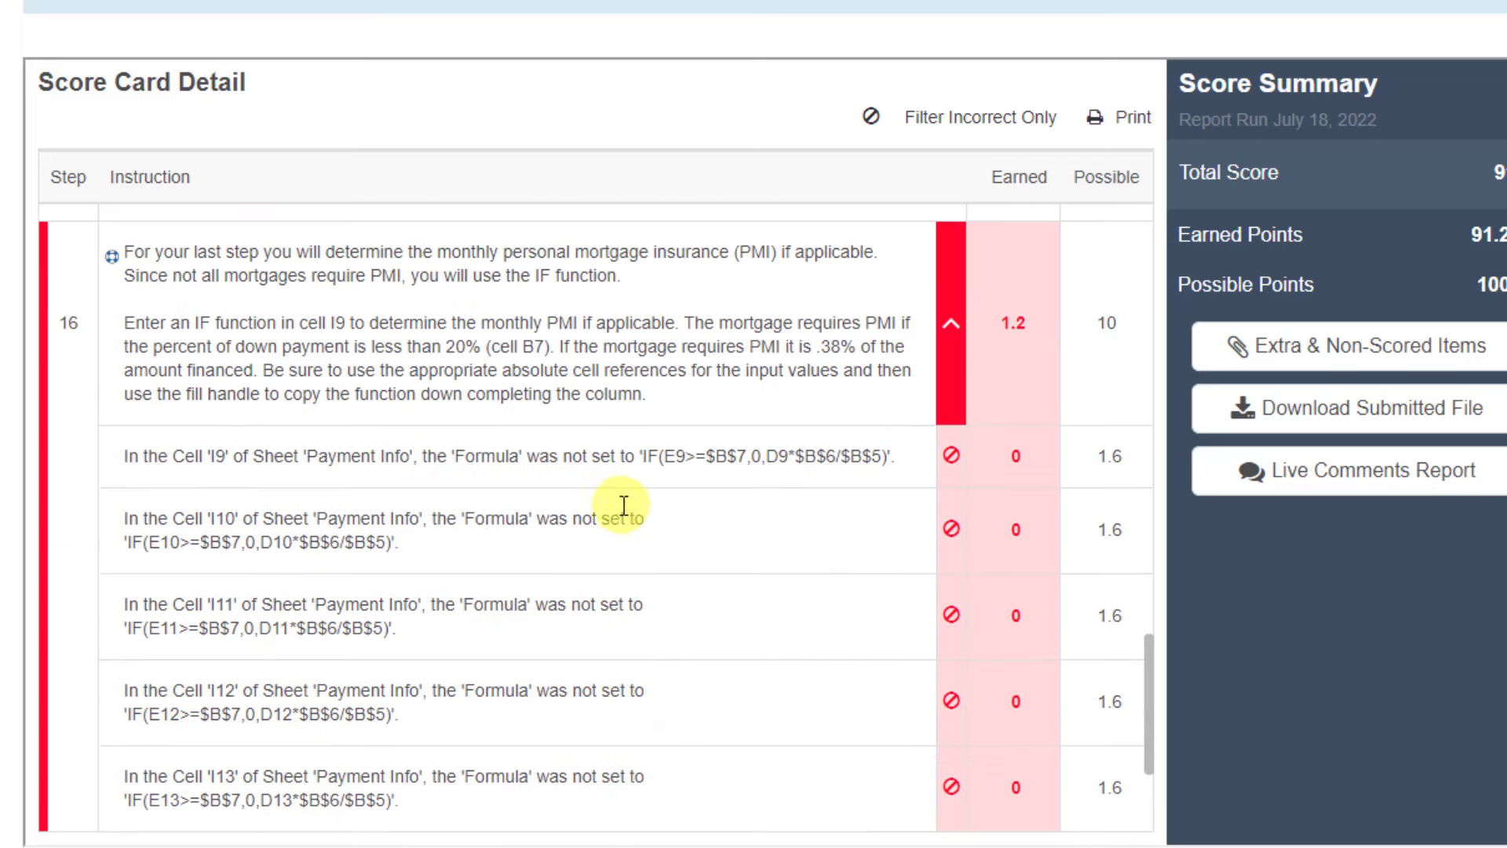
Step: Copy the expected I9 formula IF(E9>=$B$7,0,D9*$B$6/$B$5) to the clipboard
{"action": "left_click_drag", "start_coordinate": [645, 459], "coordinate": [889, 458]}
{"action": "key", "text": "ctrl+c"}
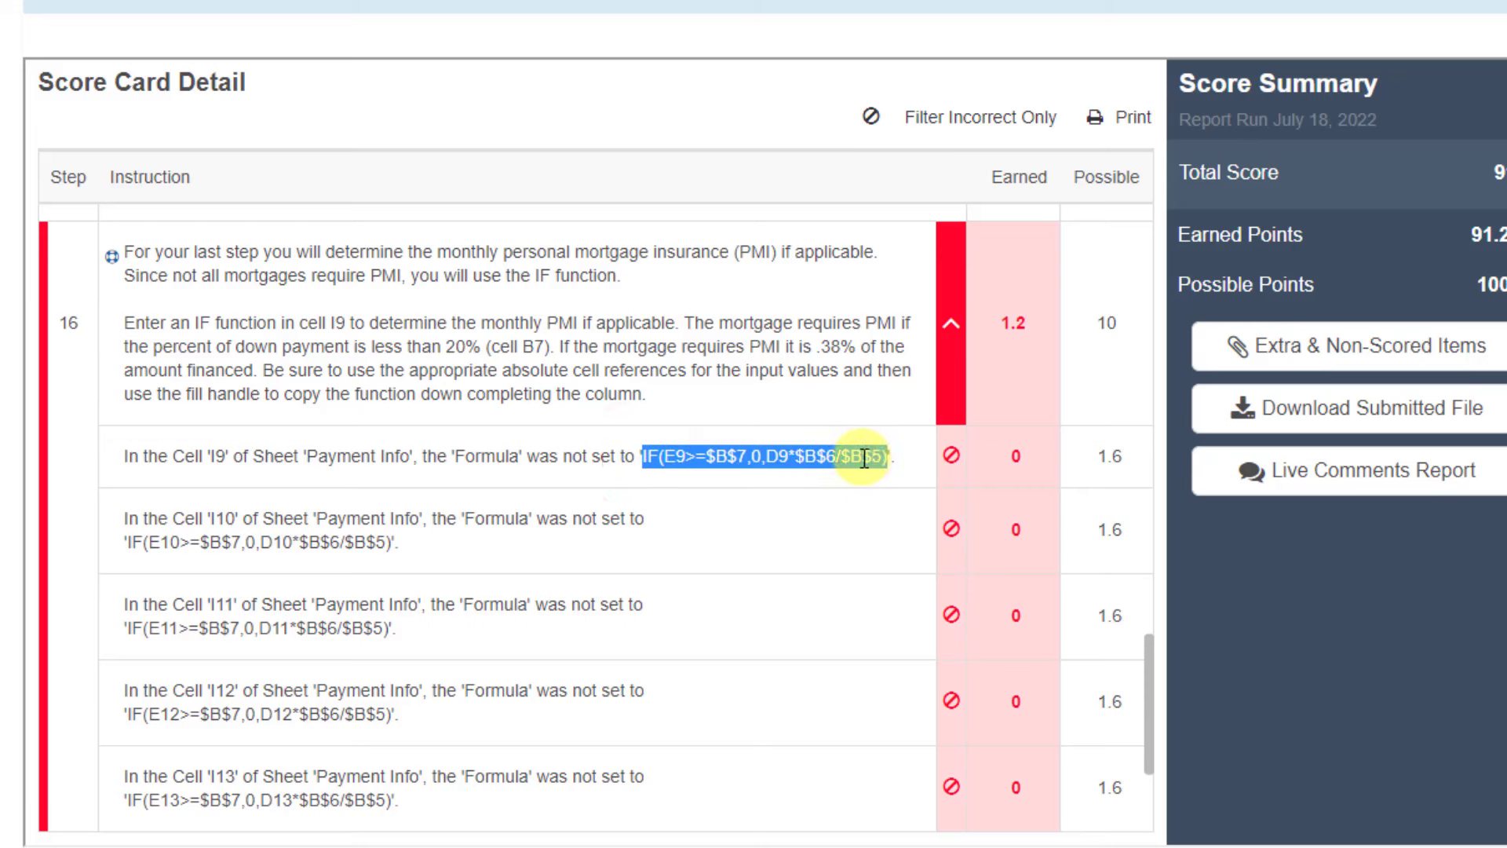
{"action": "right_click", "coordinate": [870, 459]}
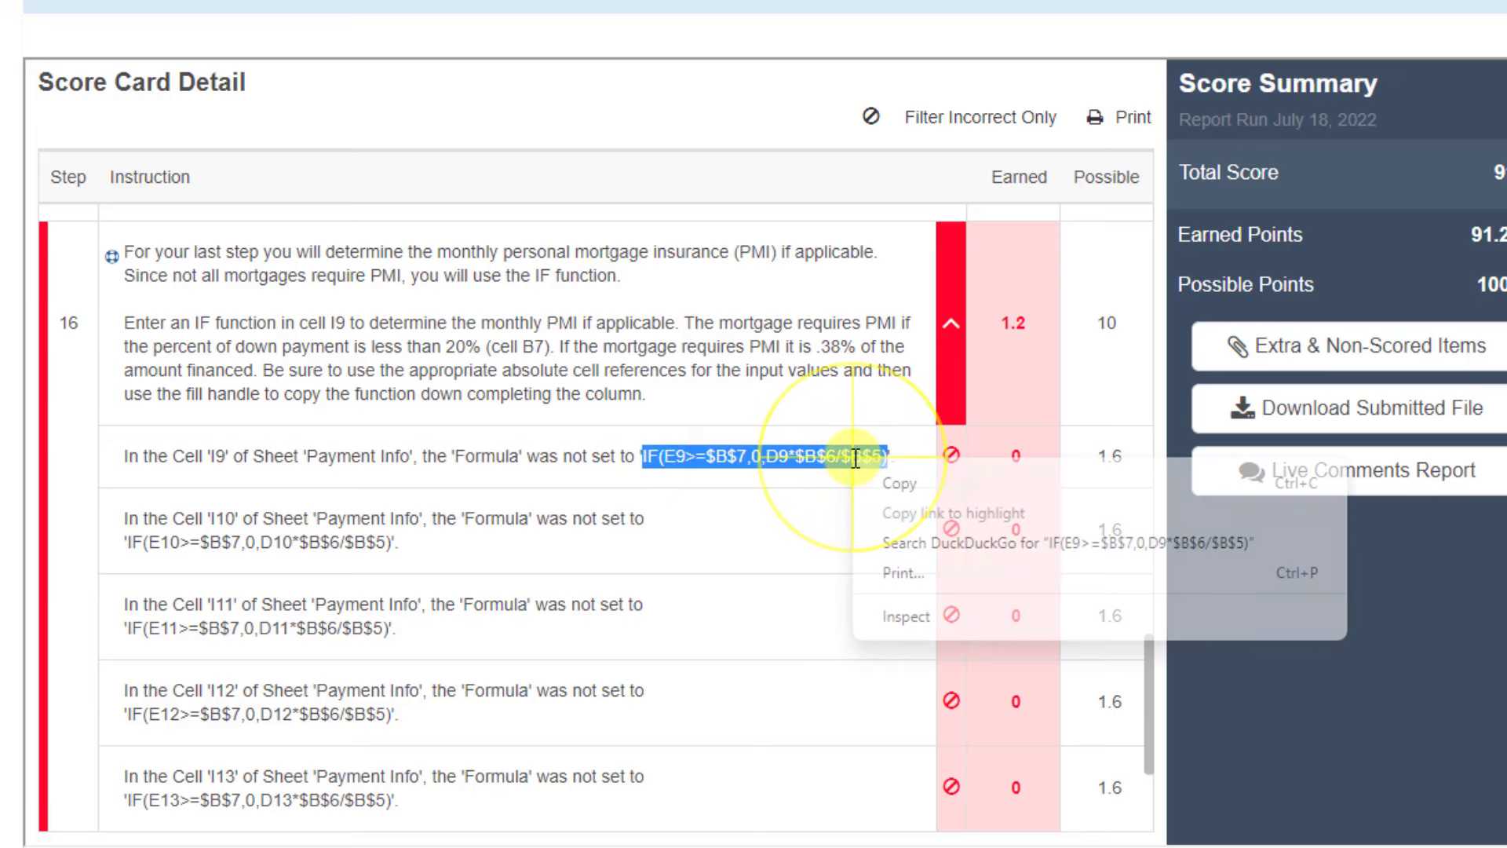
{"action": "left_click", "coordinate": [894, 485]}
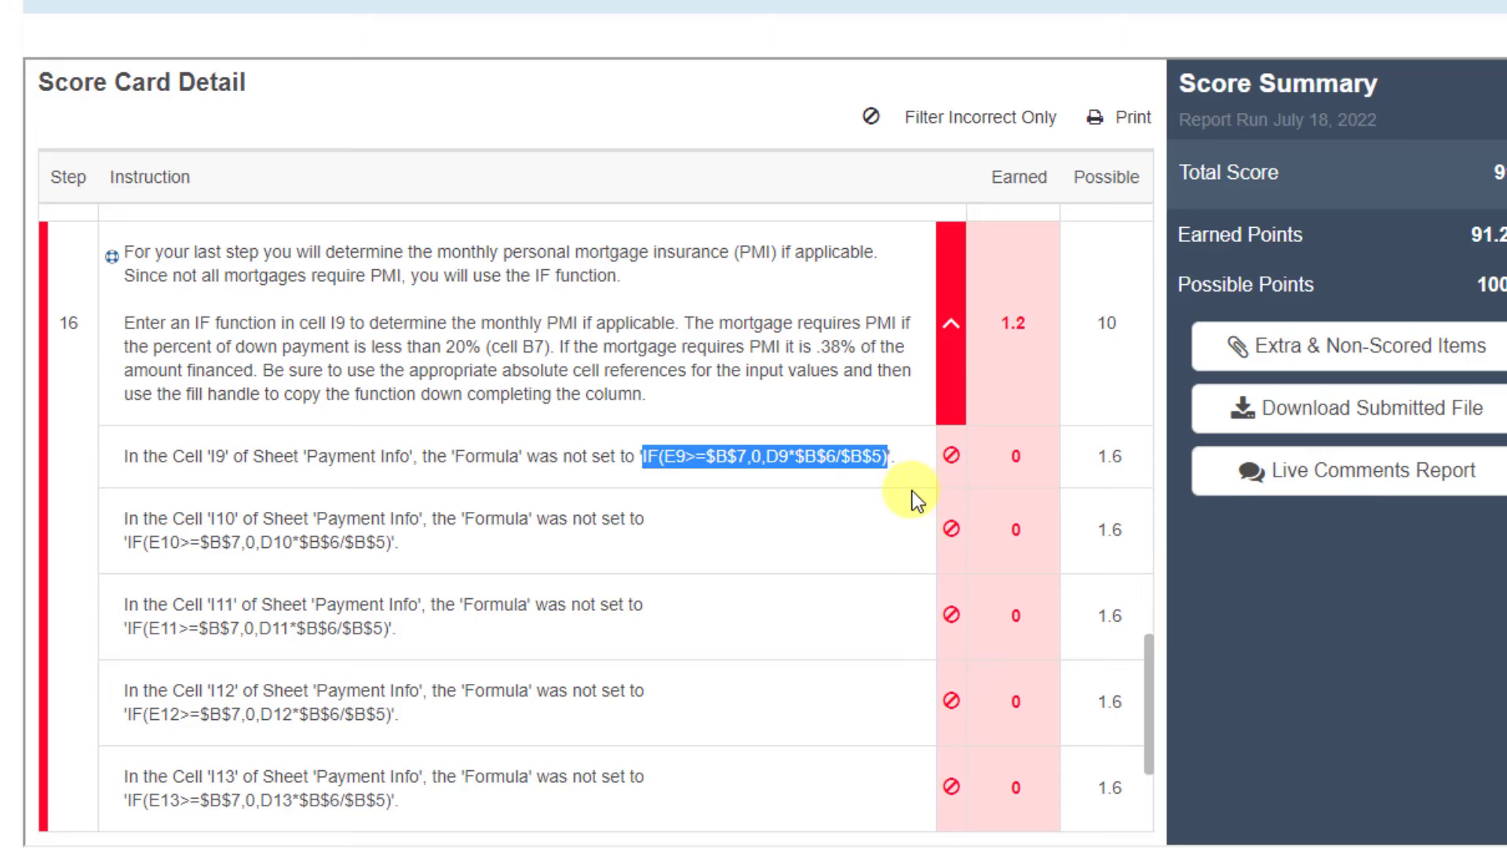
{"action": "left_click", "coordinate": [878, 515]}
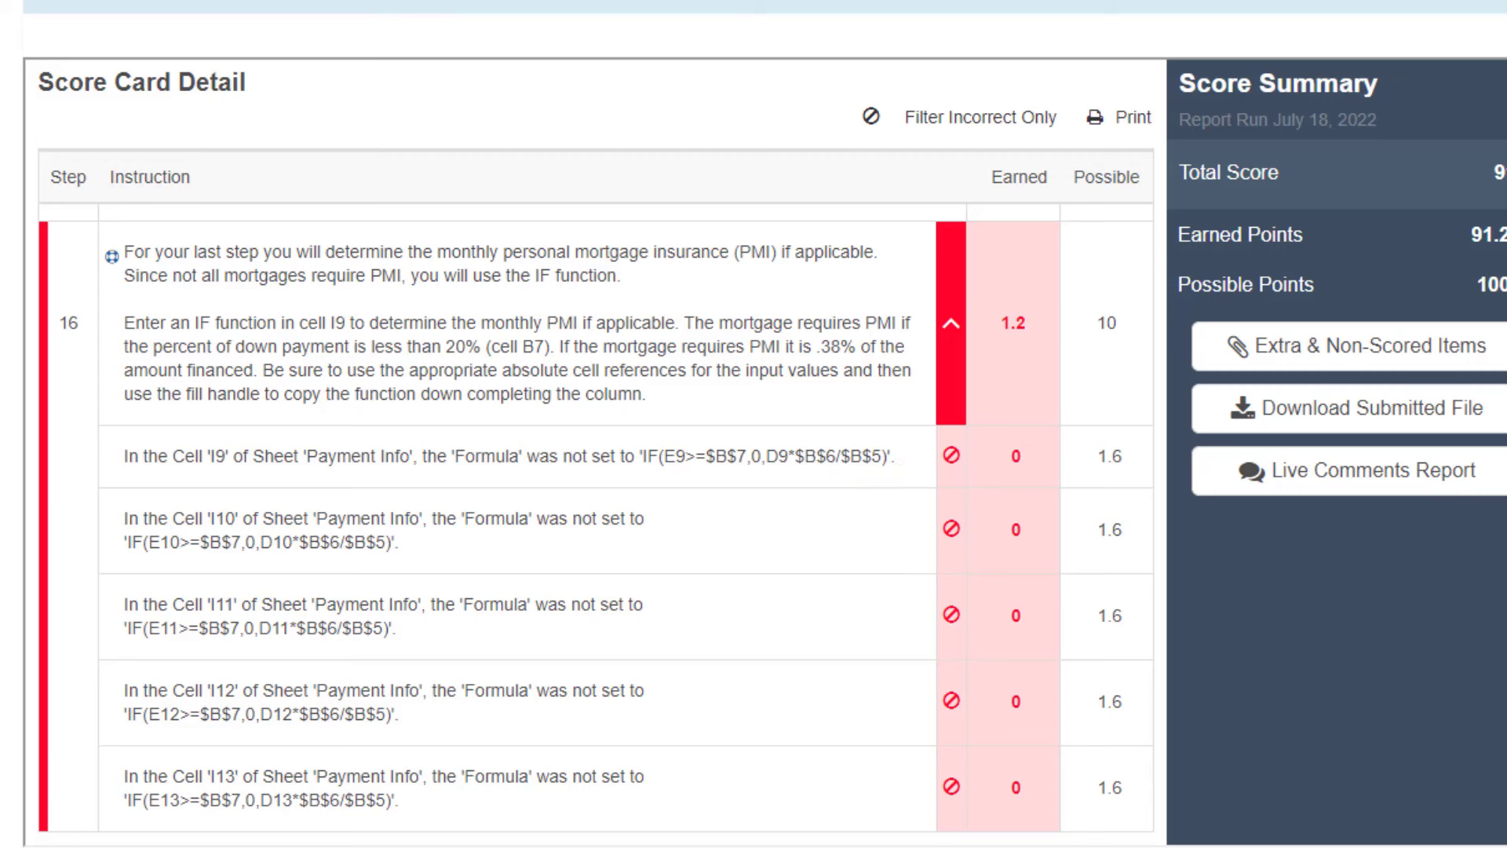
Step: Paste IF(E9>=$B$7,0,D9*$B$6/$B$5) into an untitled Notepad note and move it aside
{"action": "left_click_drag", "start_coordinate": [1163, 139], "coordinate": [592, 45]}
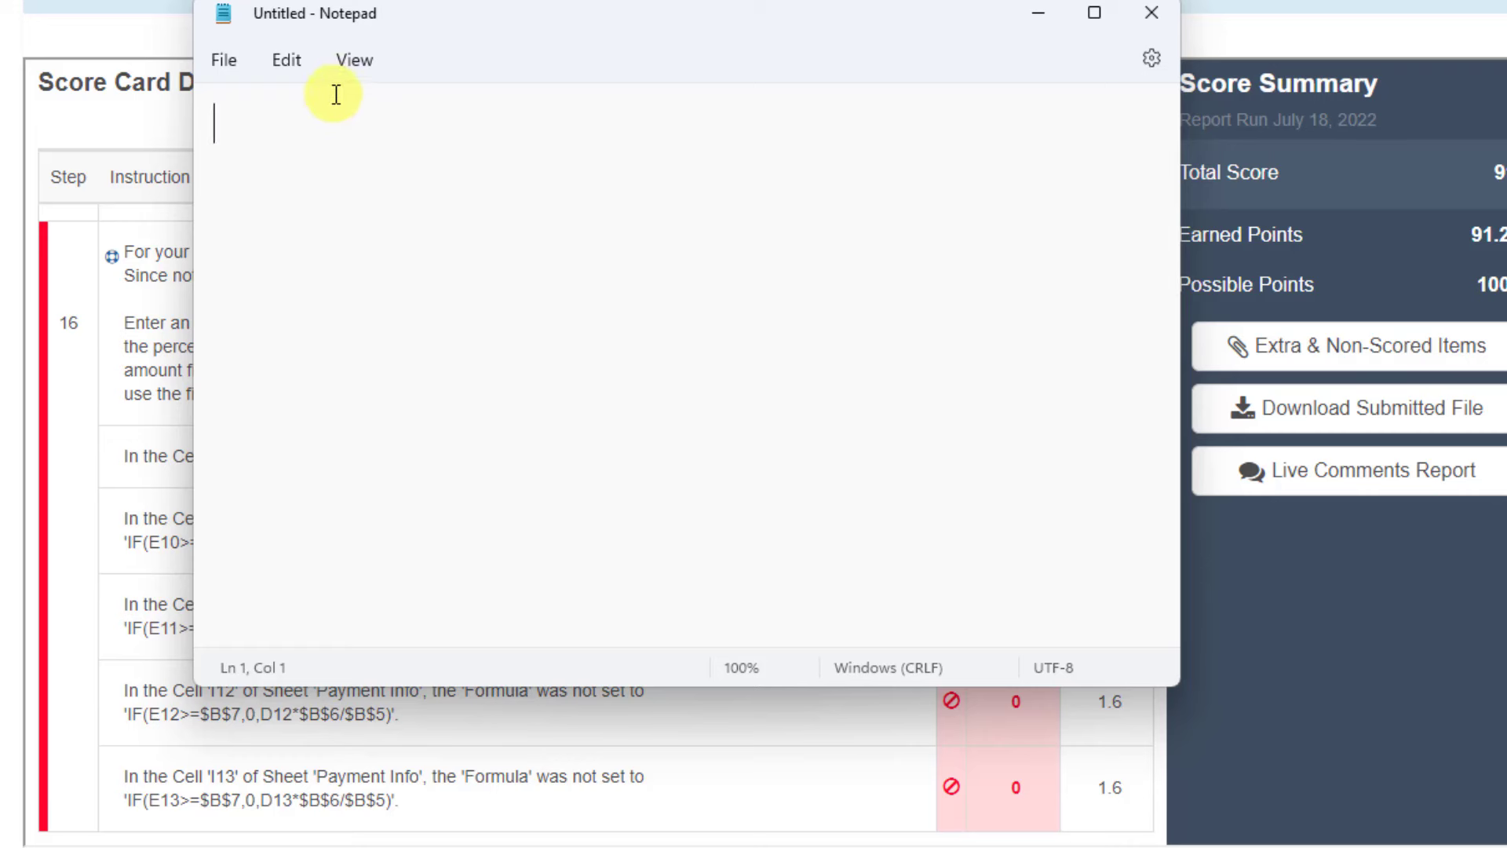
{"action": "key", "text": "ctrl+v"}
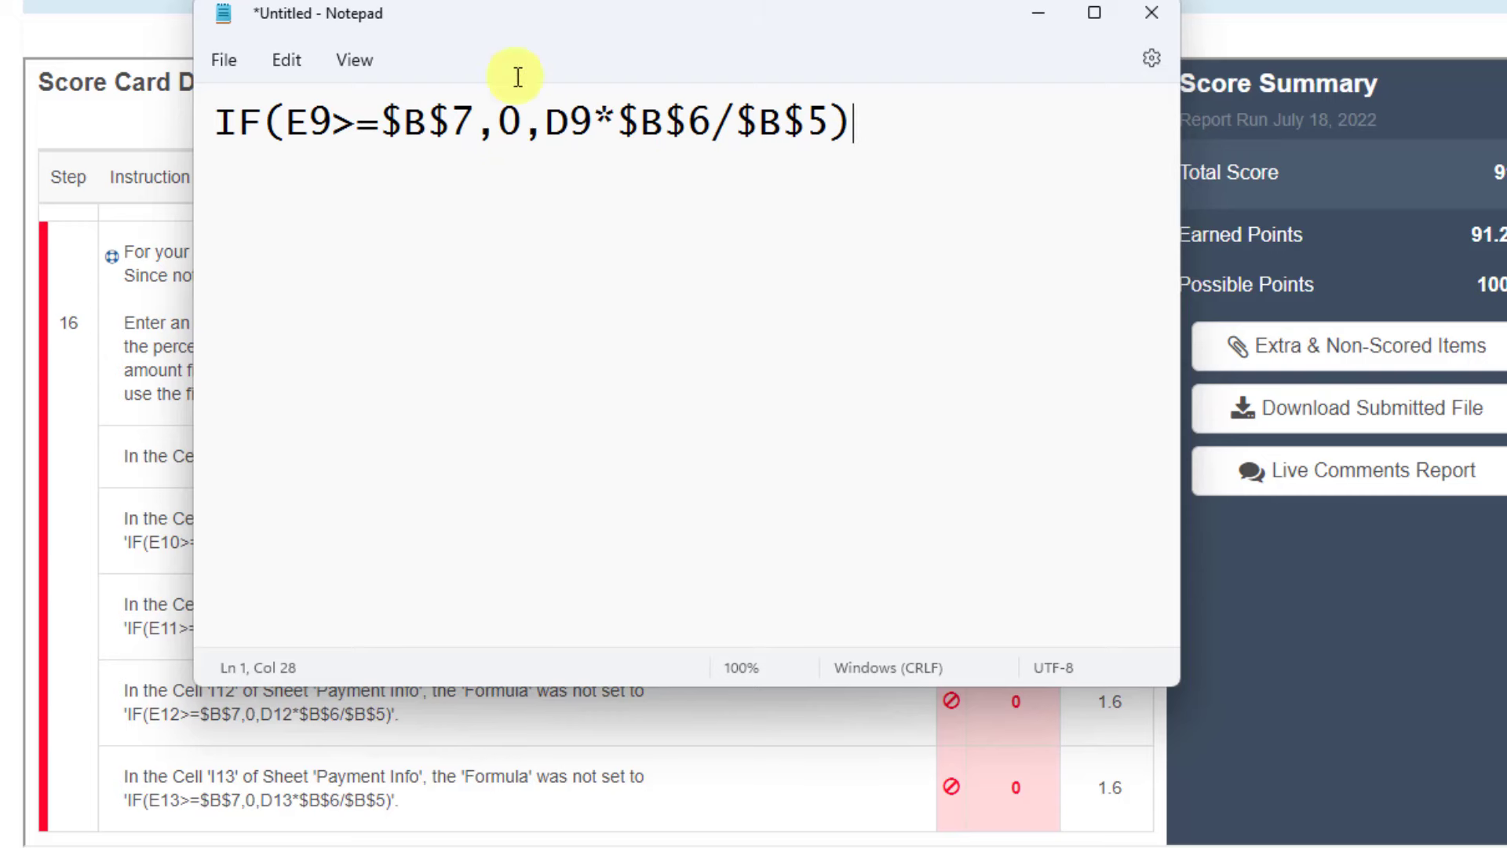
{"action": "left_click_drag", "start_coordinate": [525, 27], "coordinate": [1506, 78]}
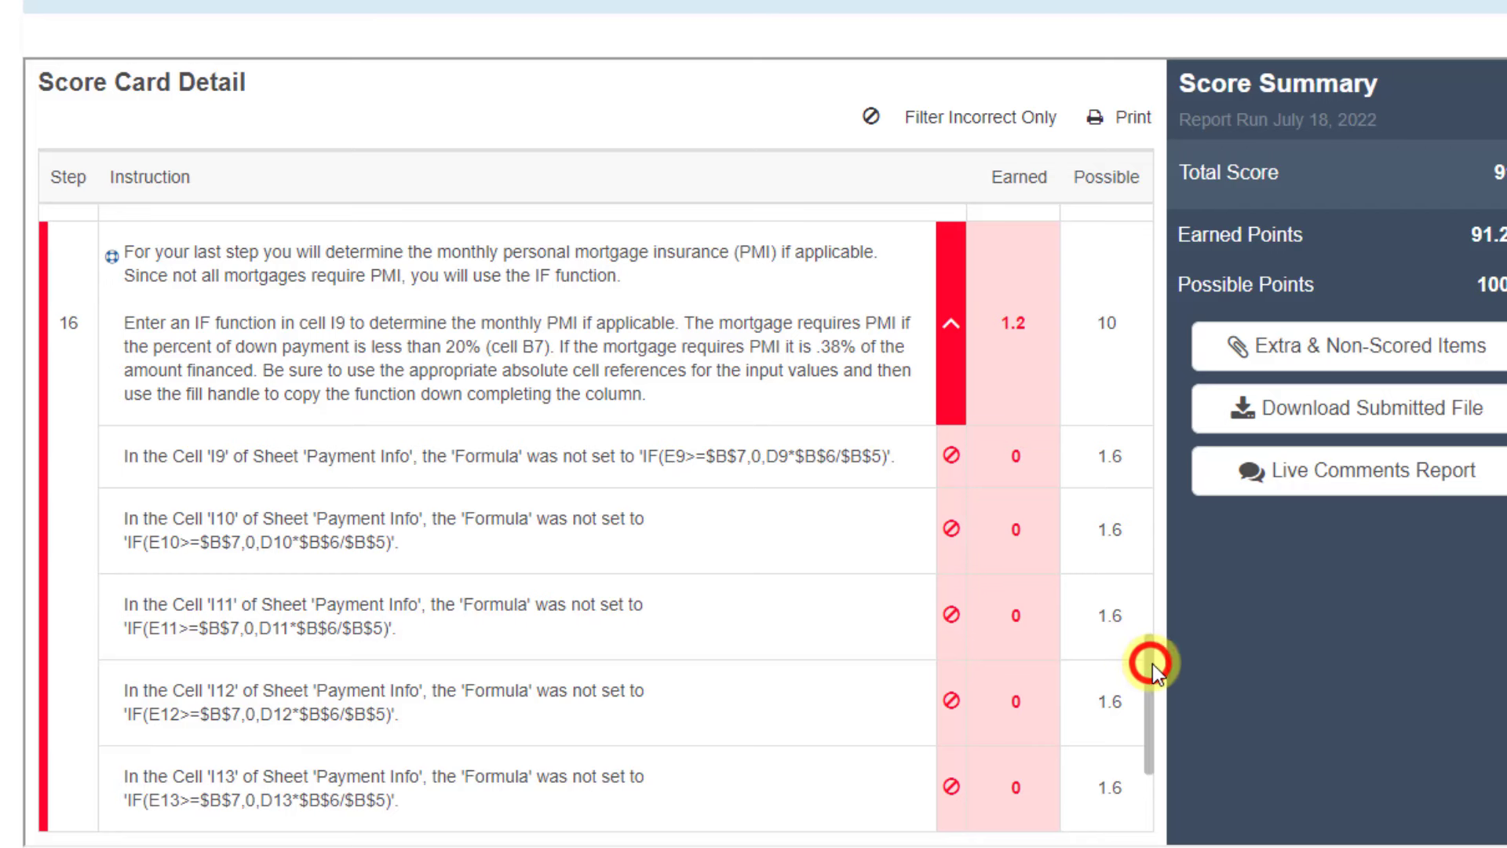
Step: Scroll through the score card and go back to the submissions list
{"action": "left_click_drag", "start_coordinate": [1153, 662], "coordinate": [1156, 740]}
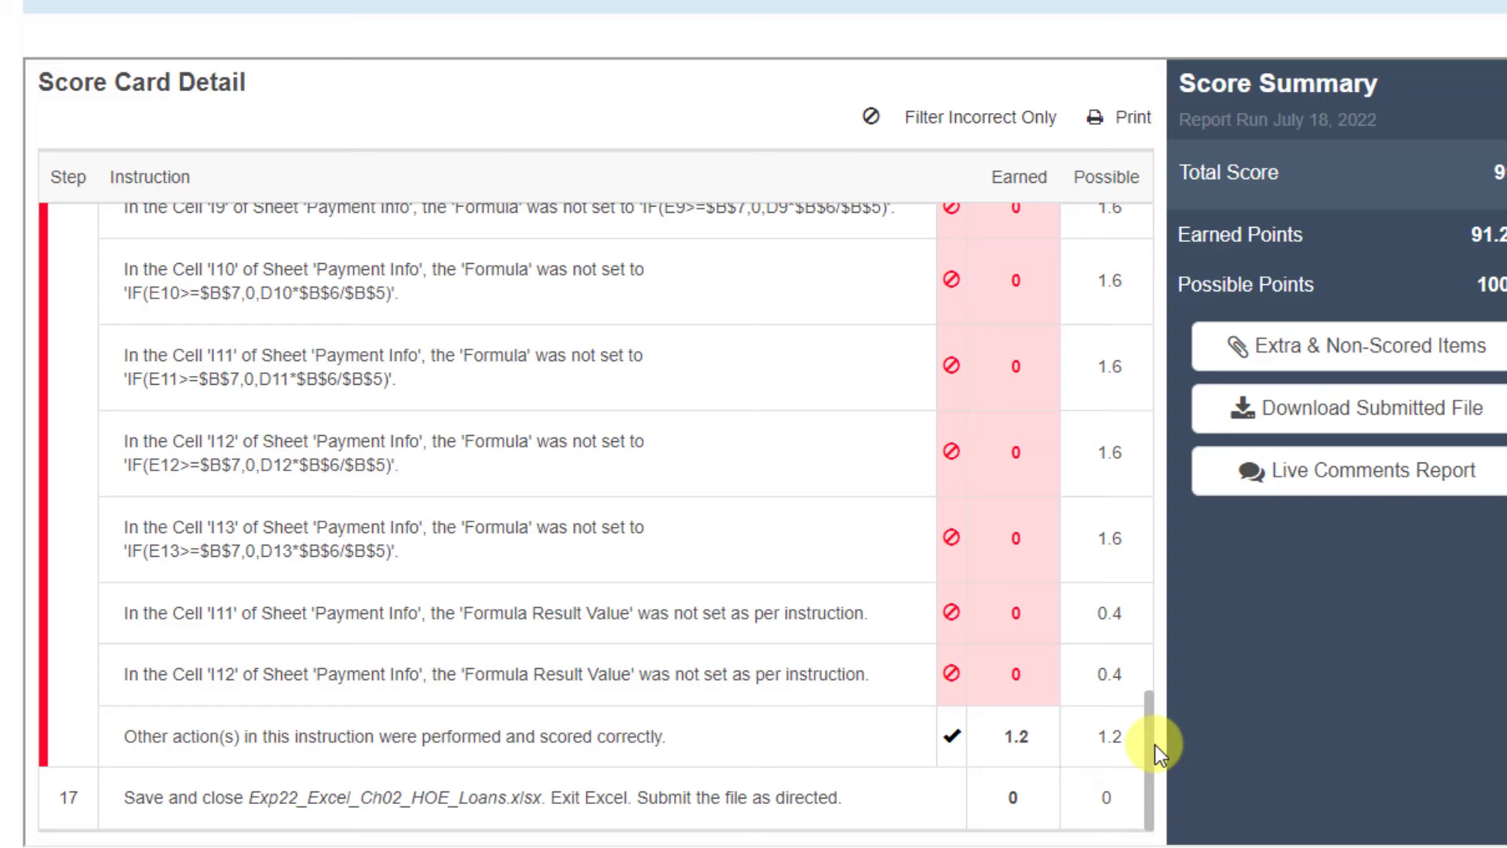
{"action": "left_click_drag", "start_coordinate": [1155, 744], "coordinate": [1138, 282]}
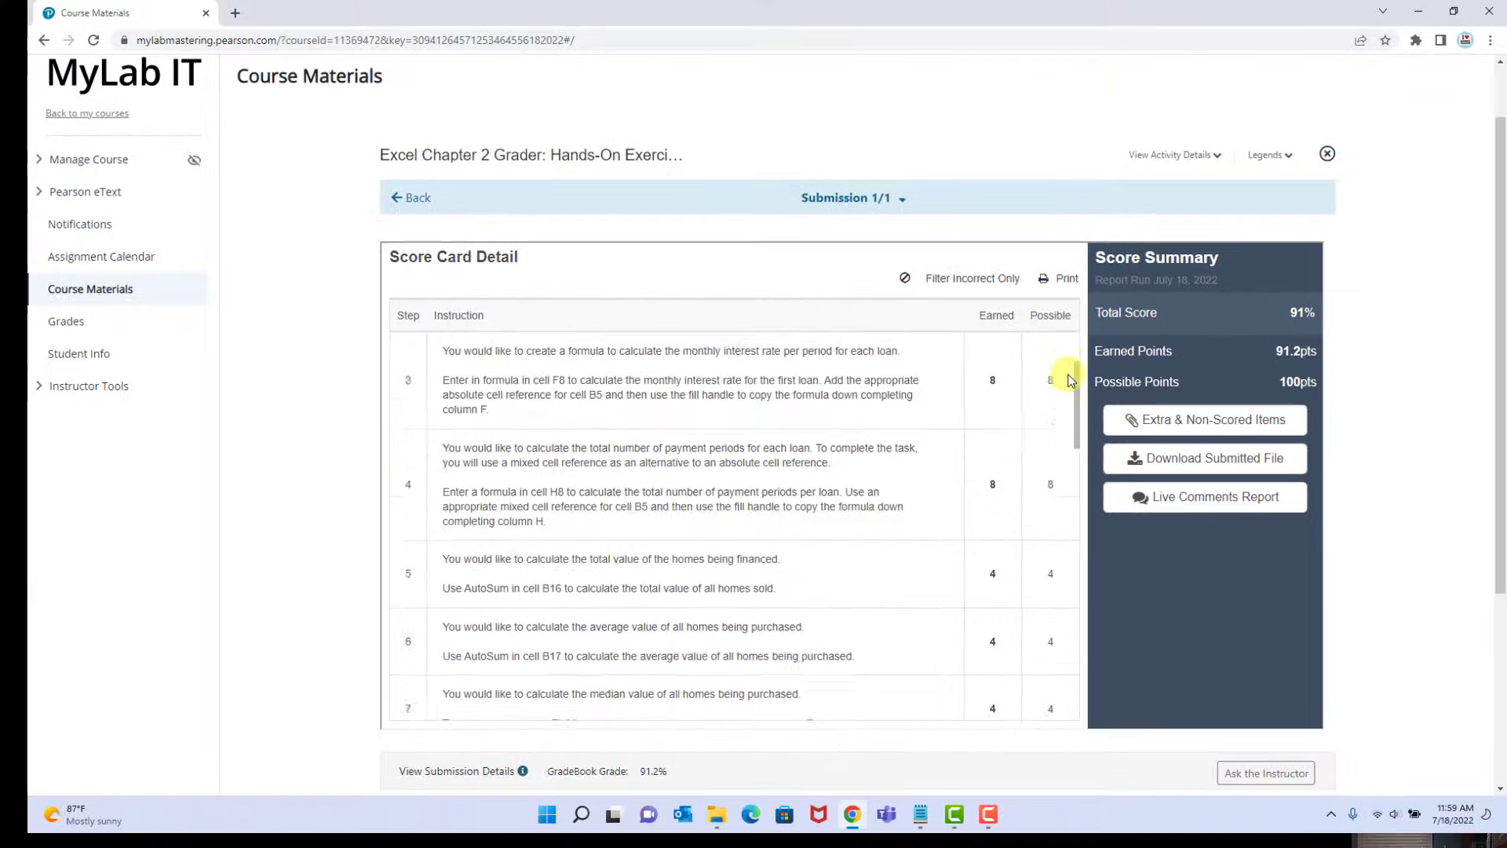
{"action": "left_click_drag", "start_coordinate": [1069, 380], "coordinate": [1069, 348]}
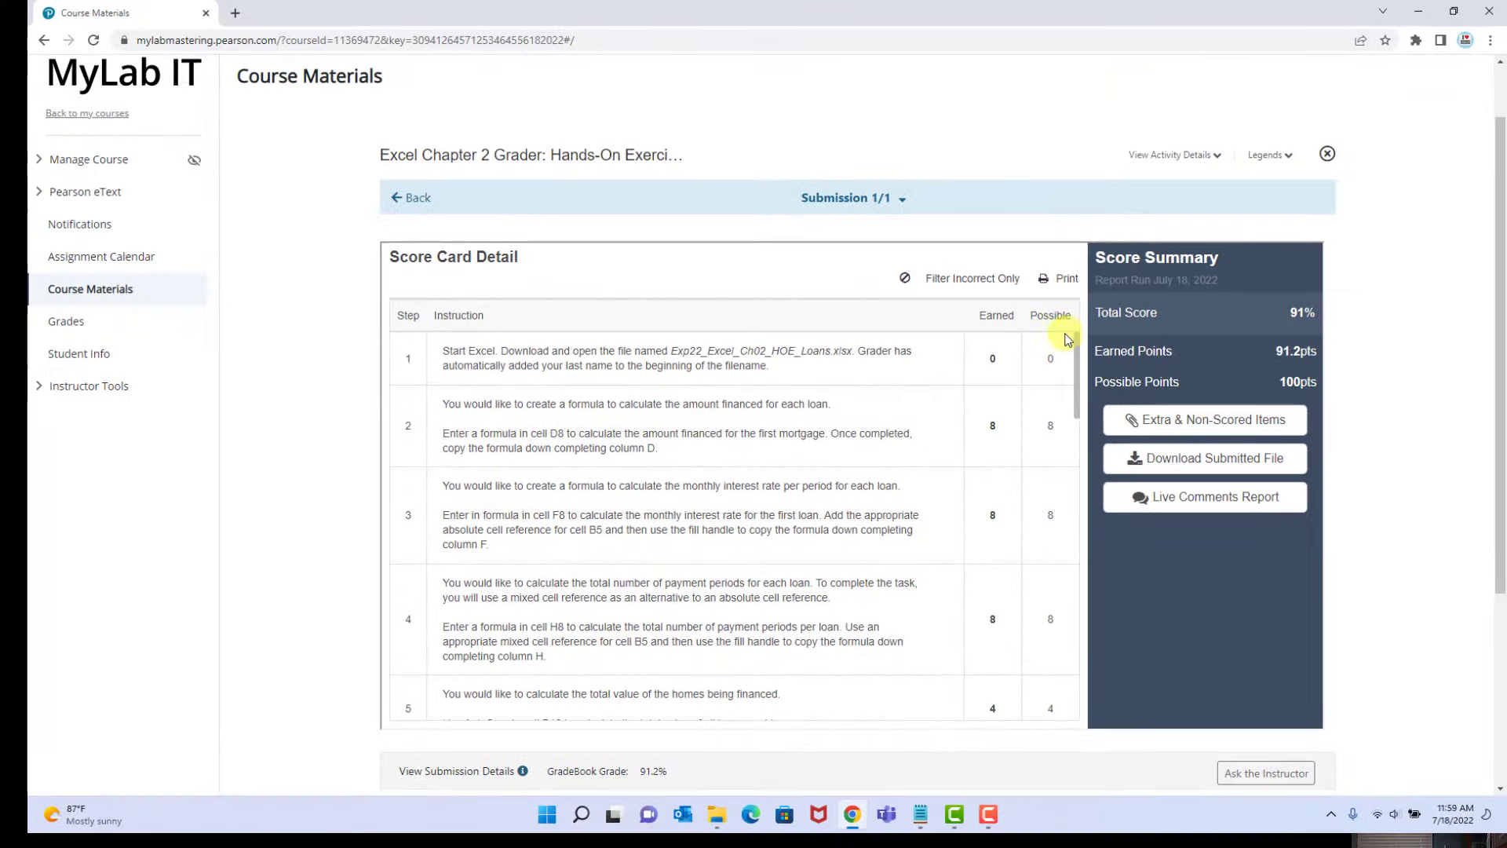
{"action": "left_click", "coordinate": [421, 197]}
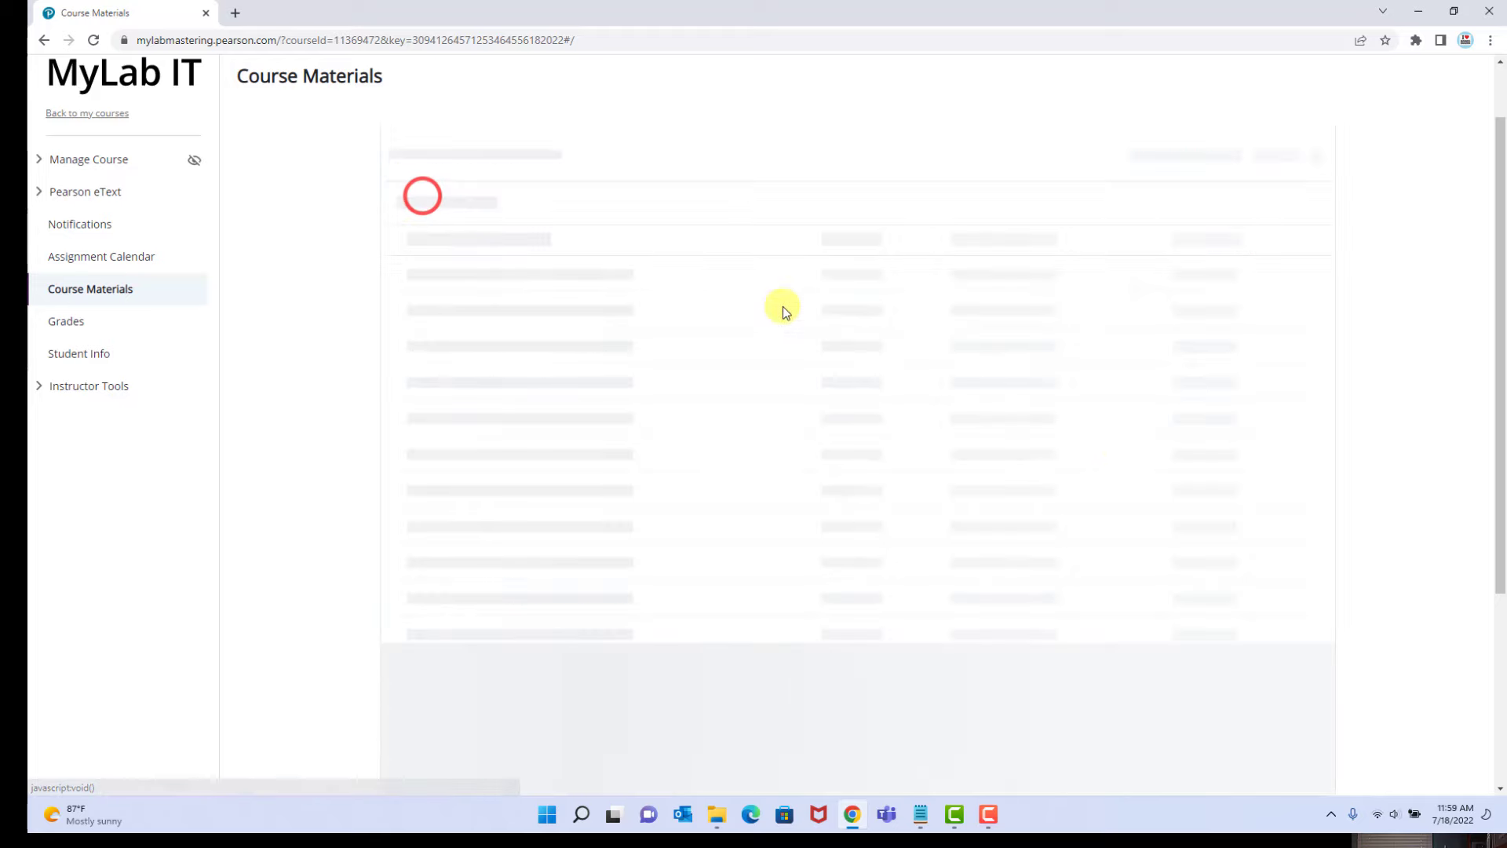
Step: Minimize Chrome and select the Loans workbook in the Excel-2 folder
{"action": "key", "text": "F10"}
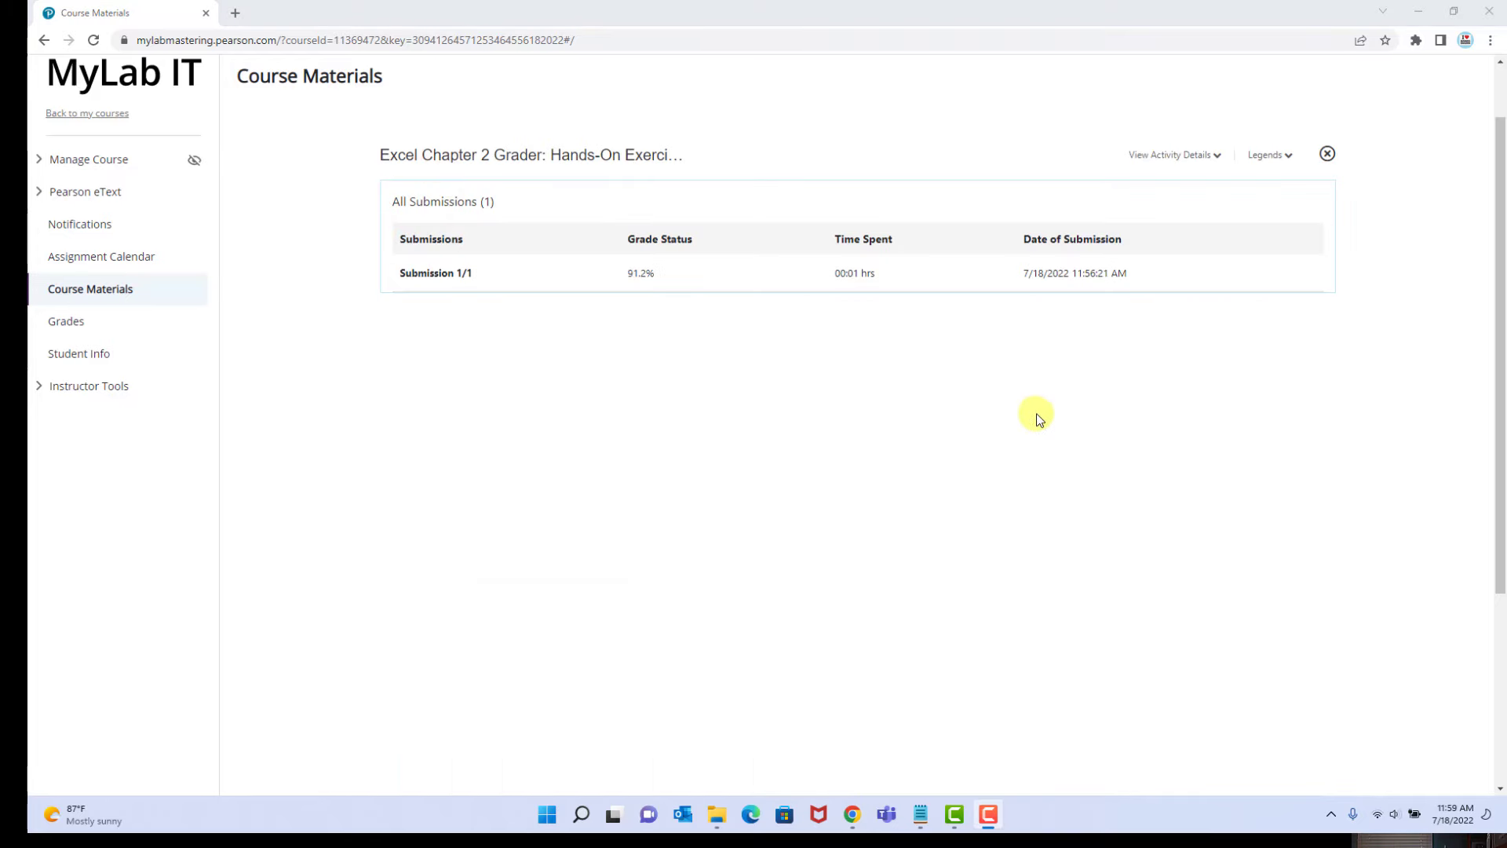
{"action": "left_click", "coordinate": [1418, 12]}
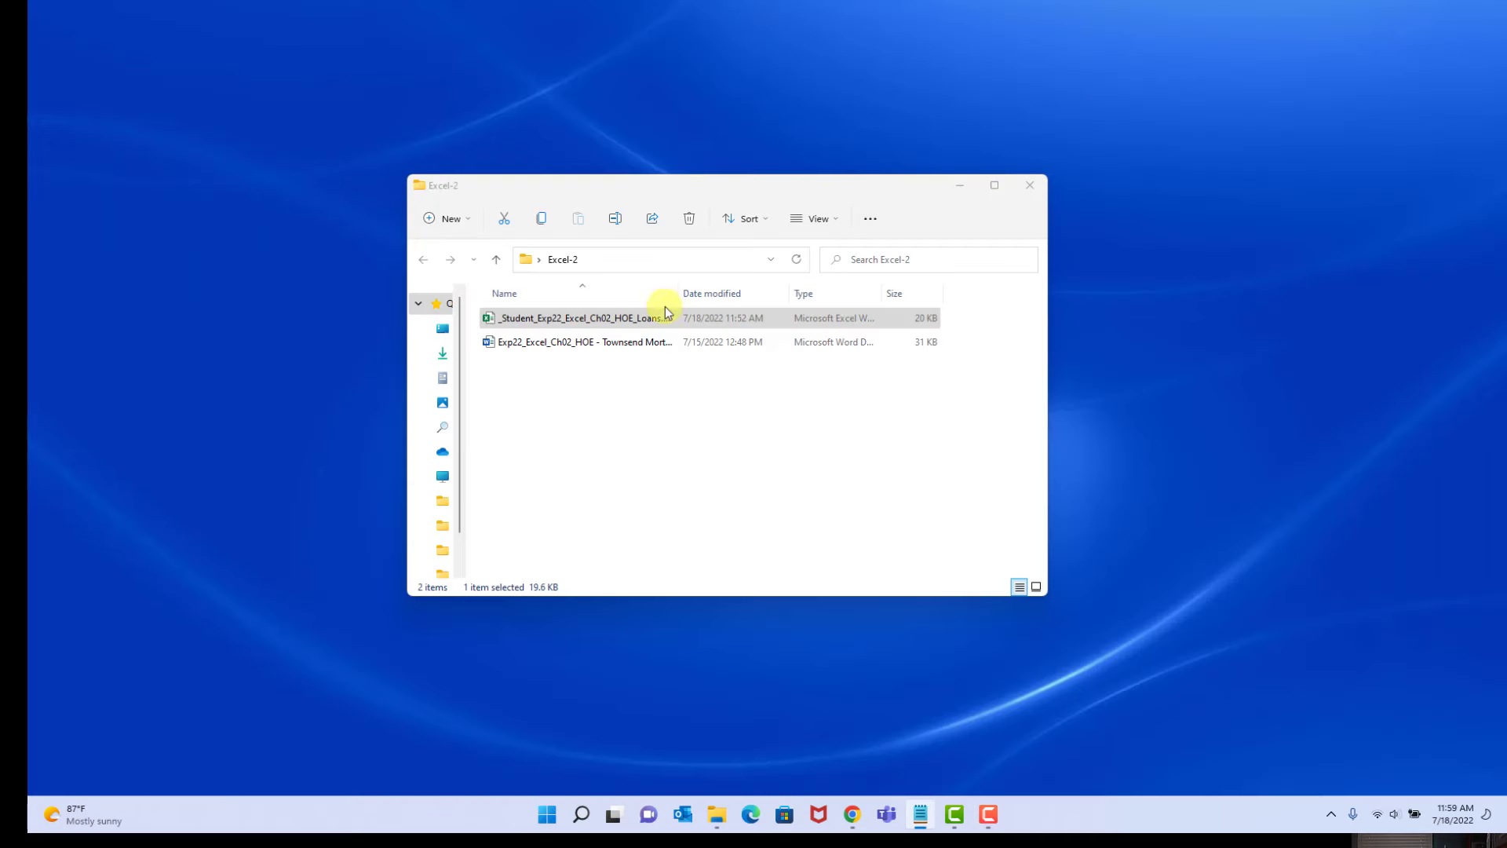
{"action": "left_click", "coordinate": [571, 325]}
Step: Open the Loans workbook and show I9's IF arguments: E9<$B$7, $B$6*D9, 0
{"action": "double_click", "coordinate": [573, 324]}
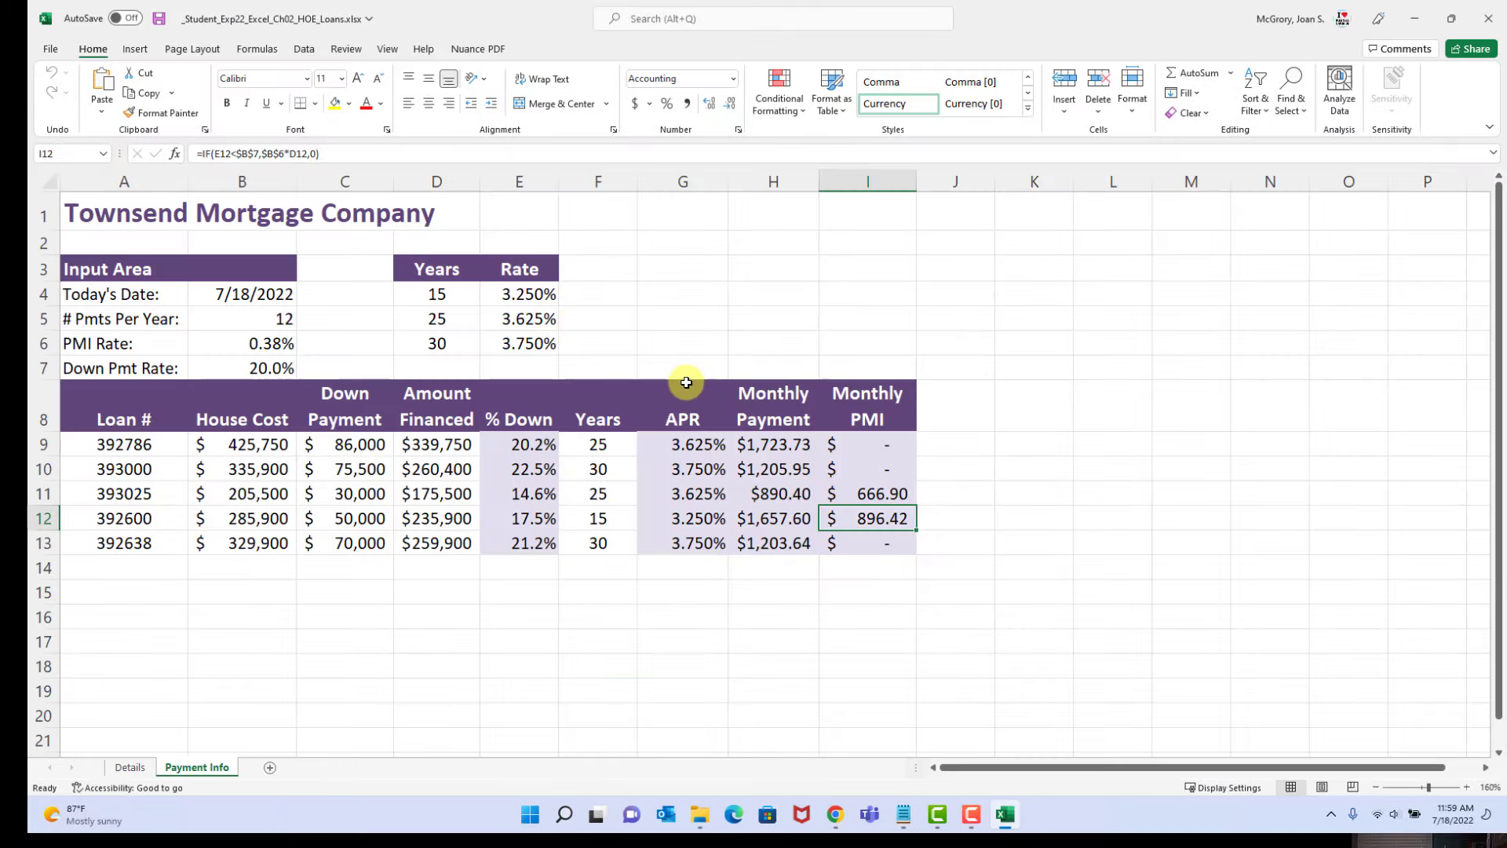
{"action": "left_click", "coordinate": [882, 442]}
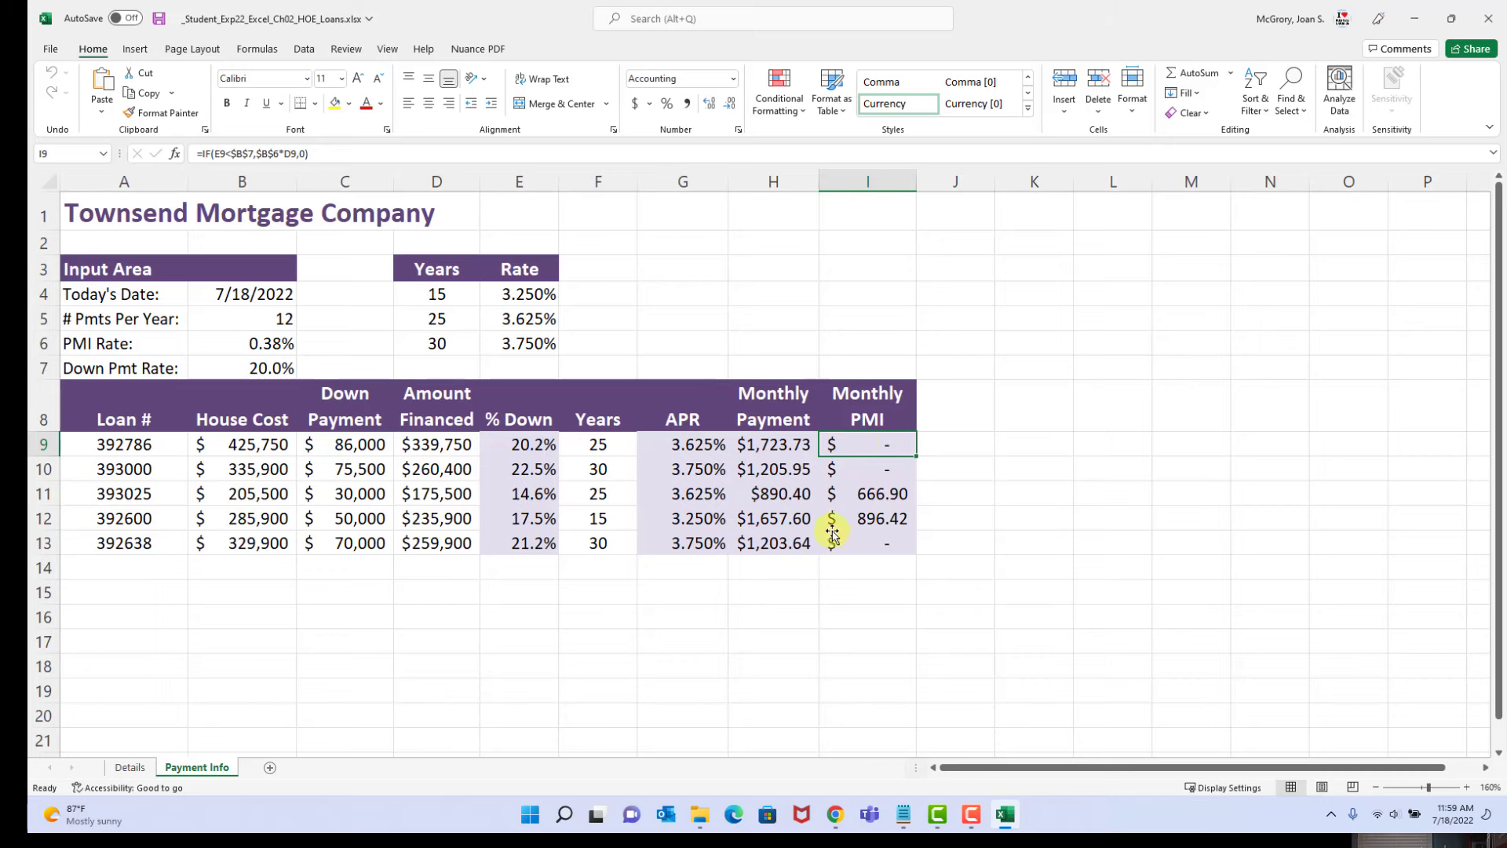
{"action": "left_click", "coordinate": [176, 153]}
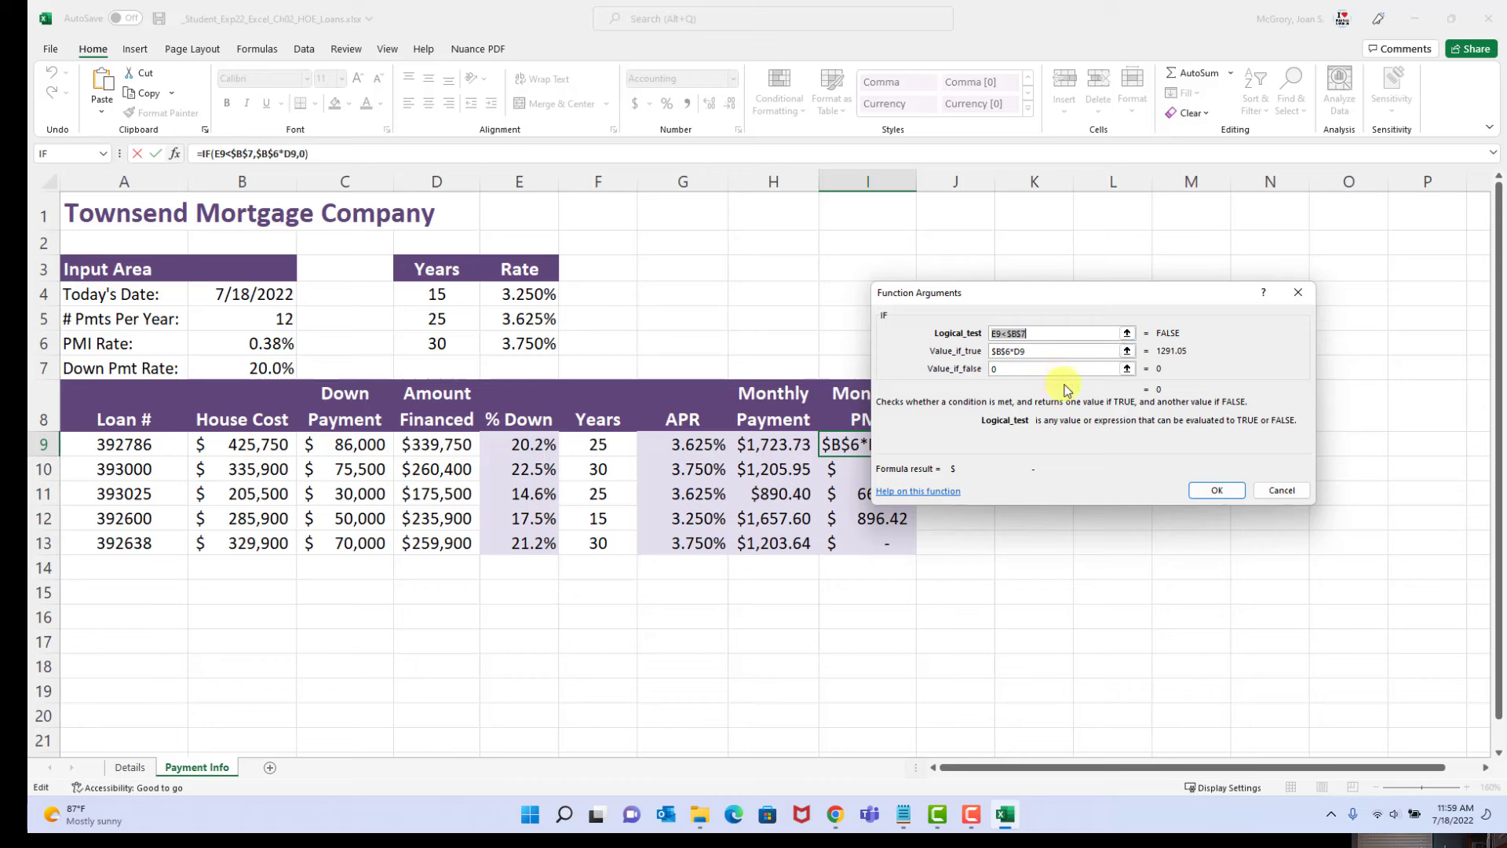
Step: Try appending +E9 to the logical test, undo it, and bring the Notepad formula alongside
{"action": "left_click", "coordinate": [1035, 331]}
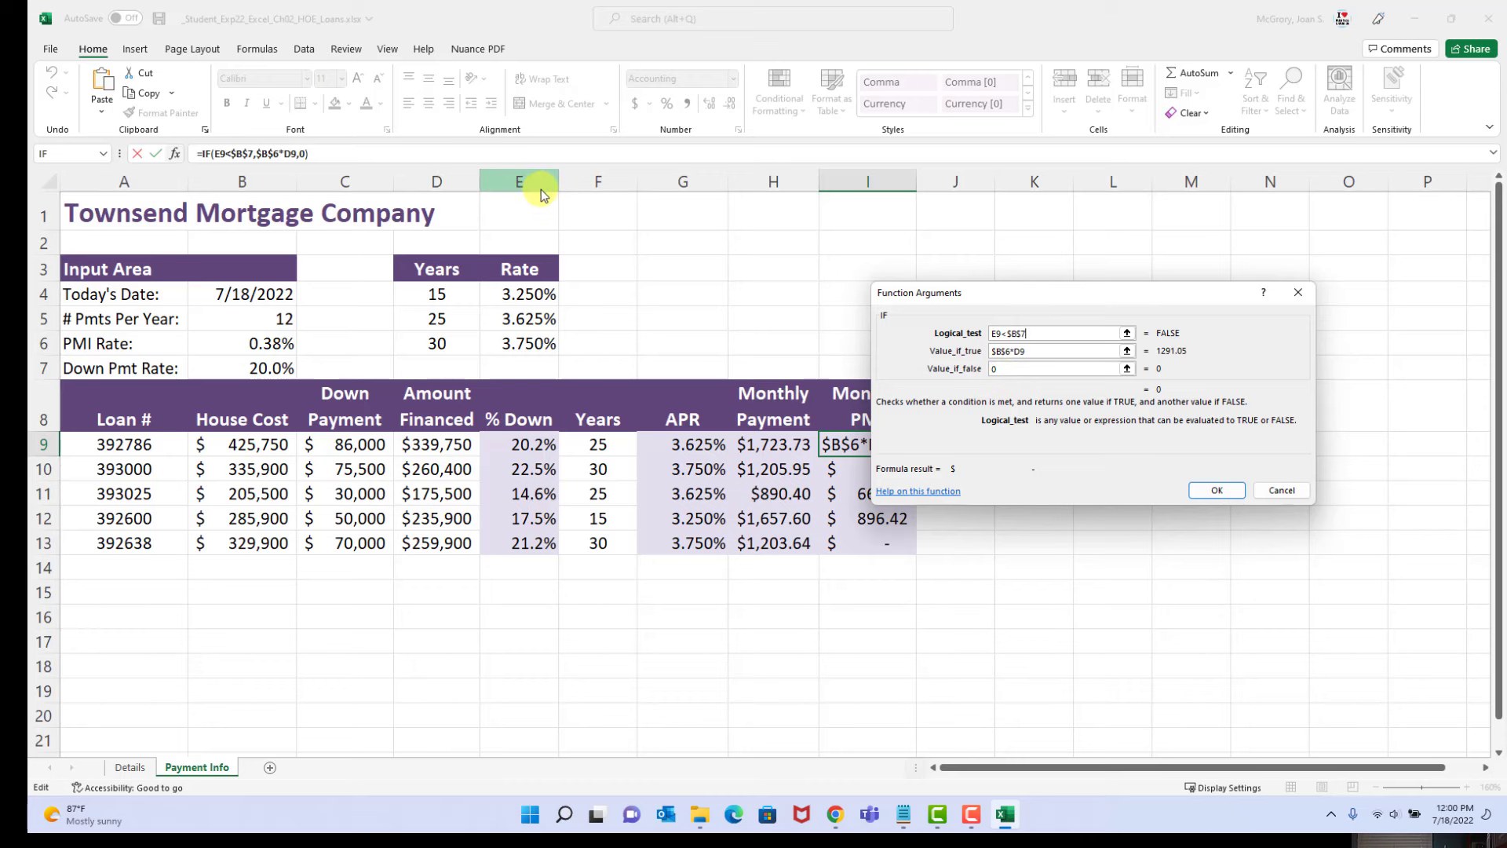
{"action": "type", "text": "+E9"}
{"action": "left_click", "coordinate": [532, 446]}
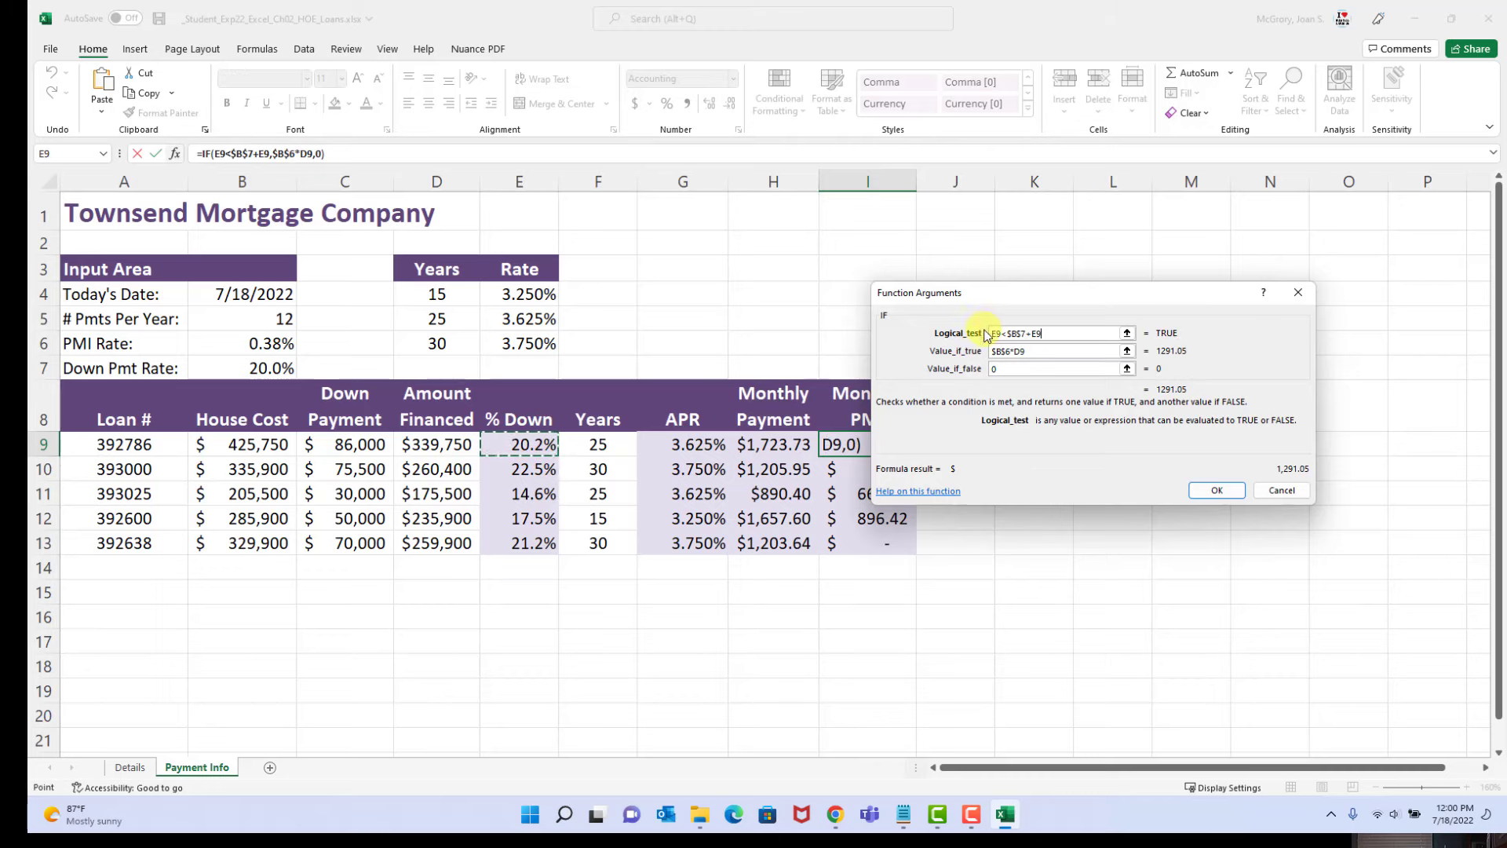
{"action": "left_click", "coordinate": [1065, 335]}
{"action": "key", "text": "BackSpace"}
{"action": "key", "text": "BackSpace"}
{"action": "key", "text": "BackSpace"}
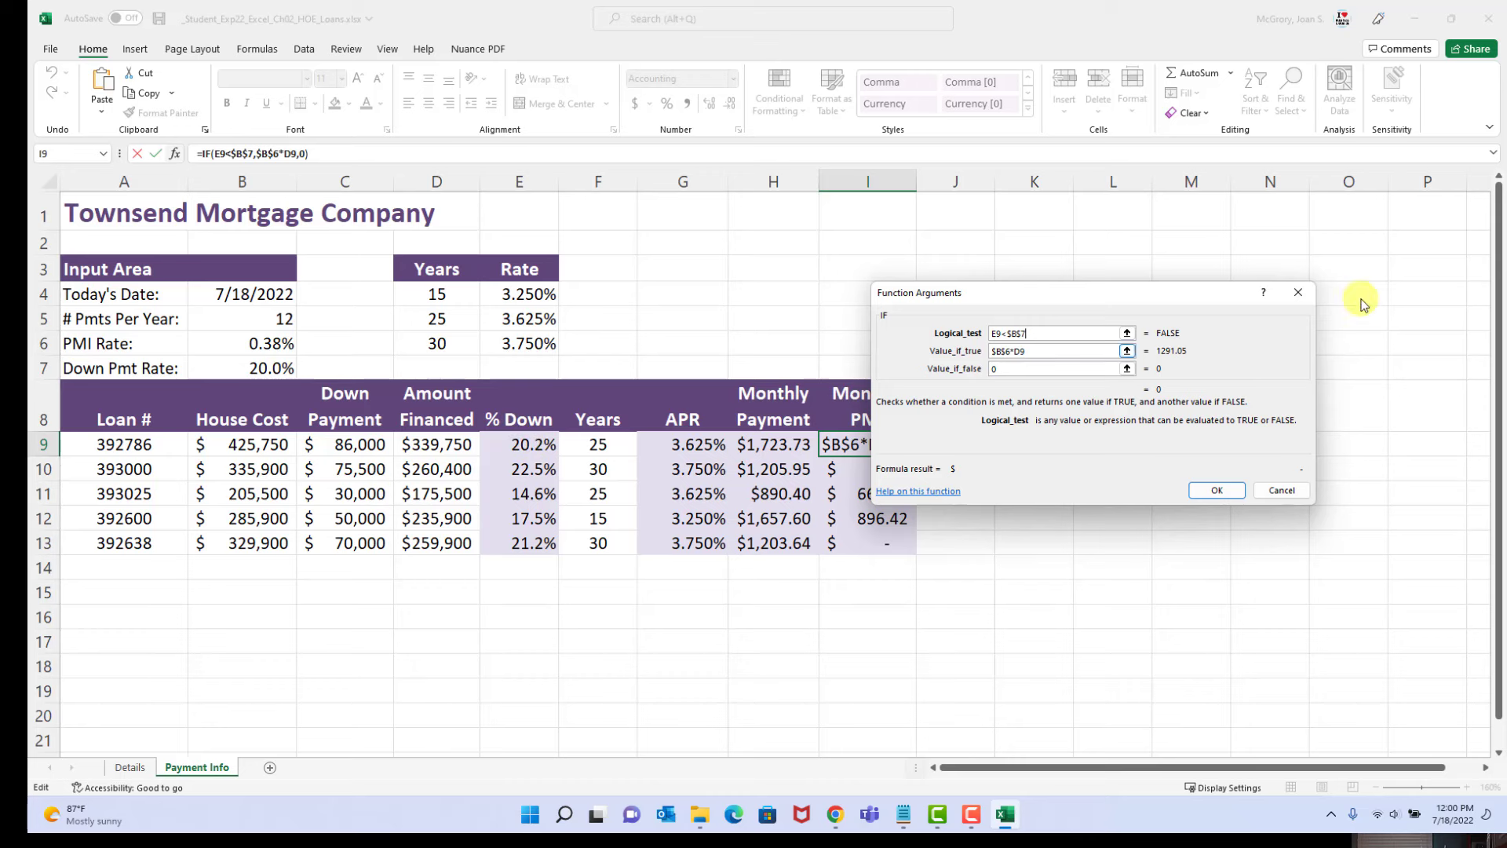
{"action": "left_click_drag", "start_coordinate": [1506, 409], "coordinate": [1239, 413]}
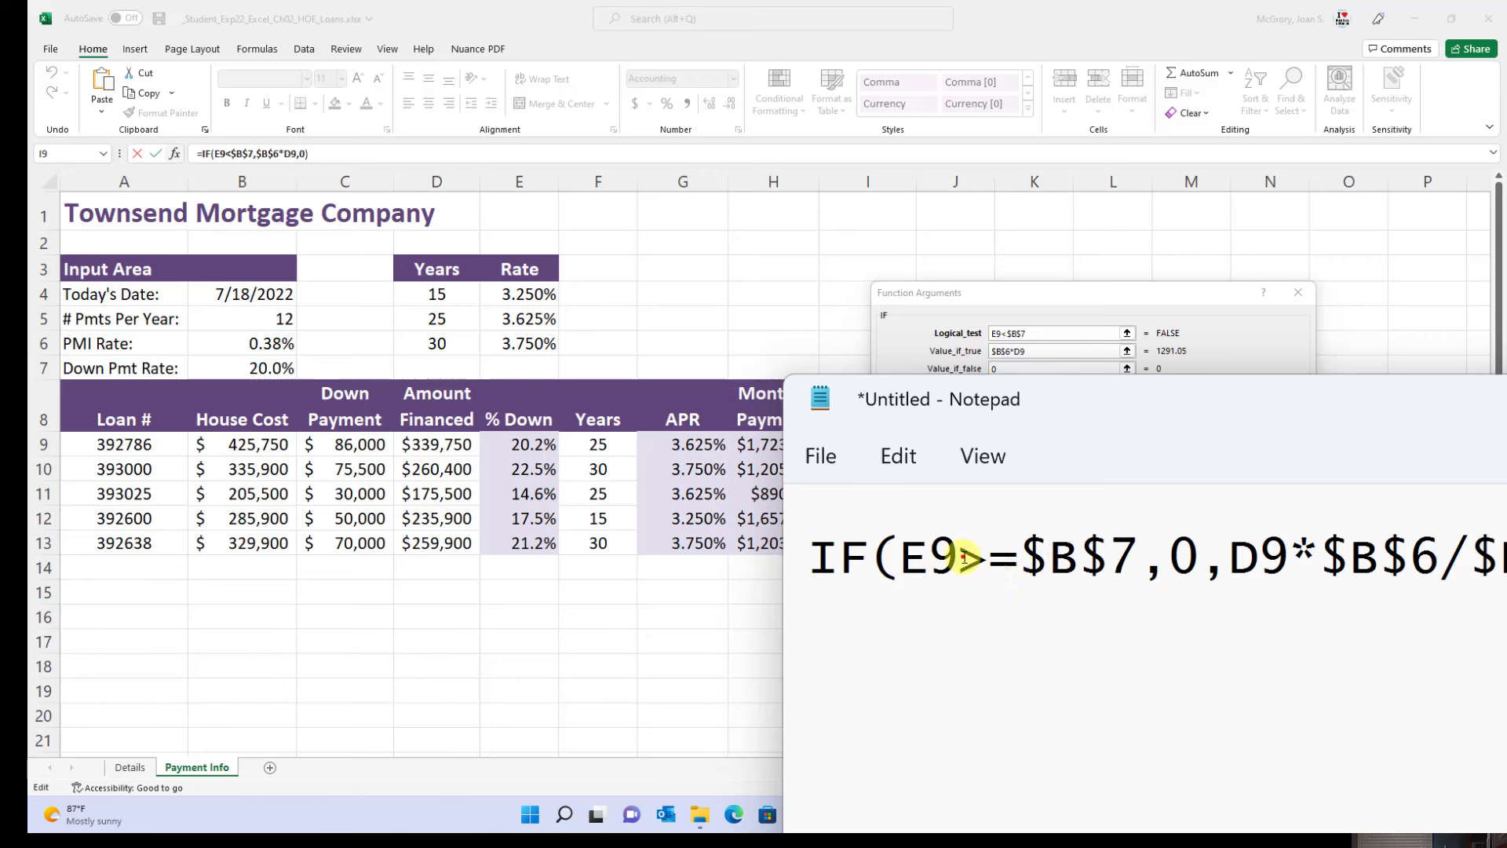
Step: Highlight the >= operator in the Notepad formula, then move the note aside
{"action": "left_click_drag", "start_coordinate": [961, 558], "coordinate": [1015, 557]}
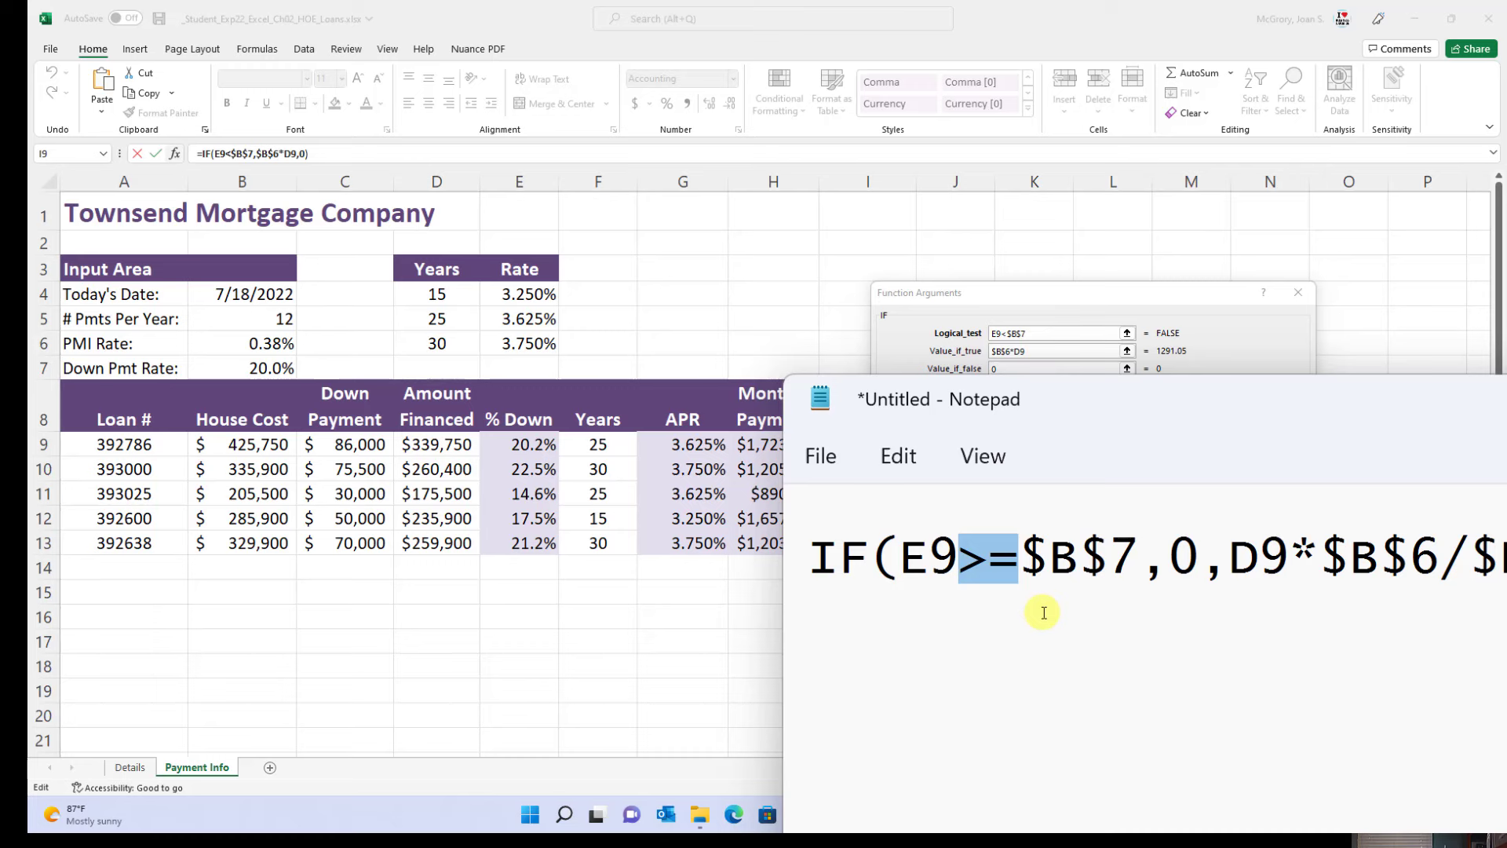
{"action": "left_click", "coordinate": [990, 562]}
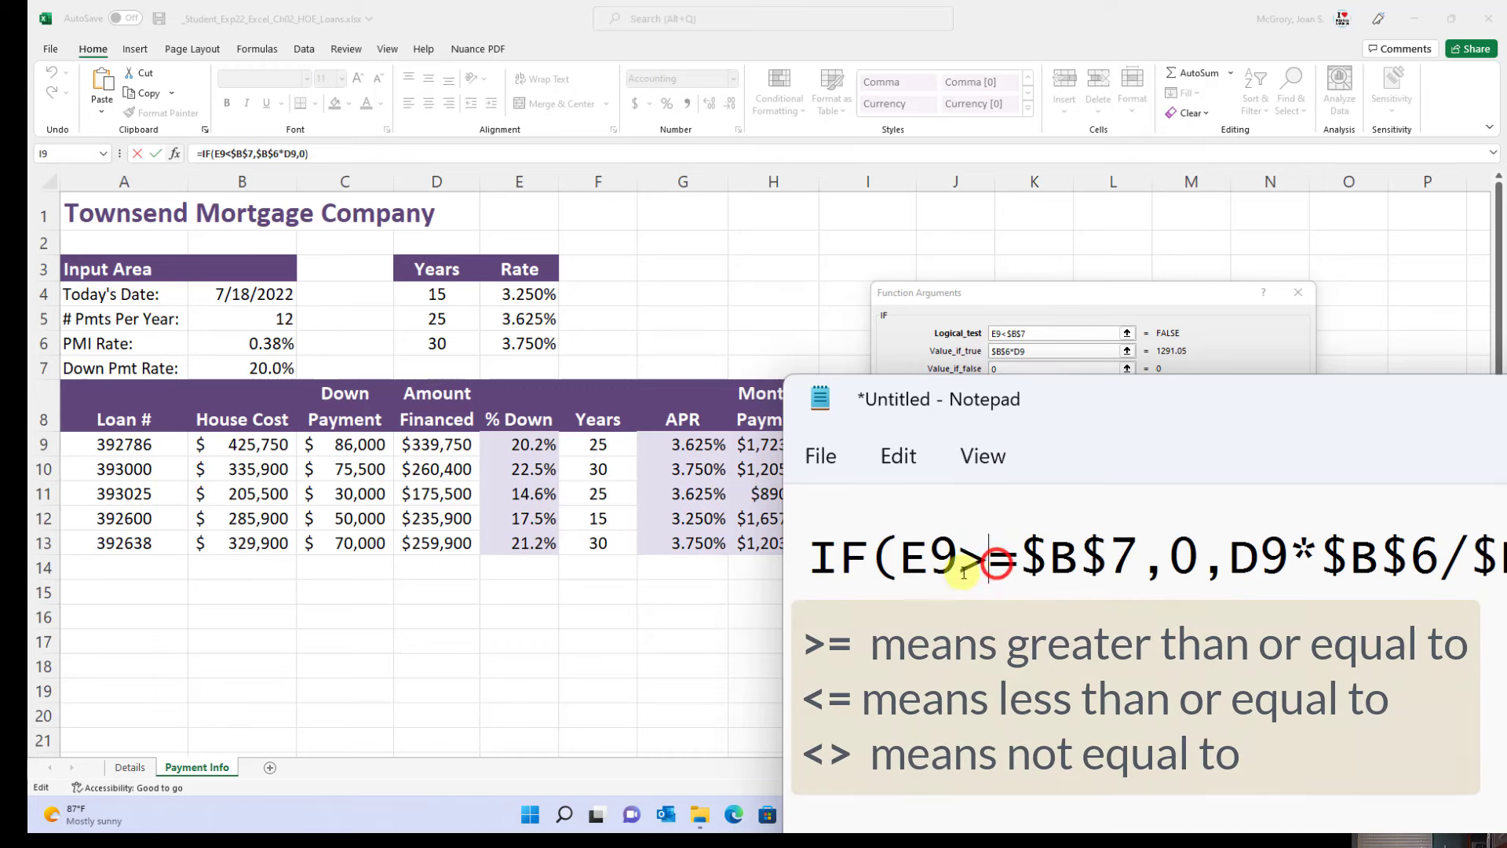
{"action": "left_click_drag", "start_coordinate": [960, 562], "coordinate": [1013, 562]}
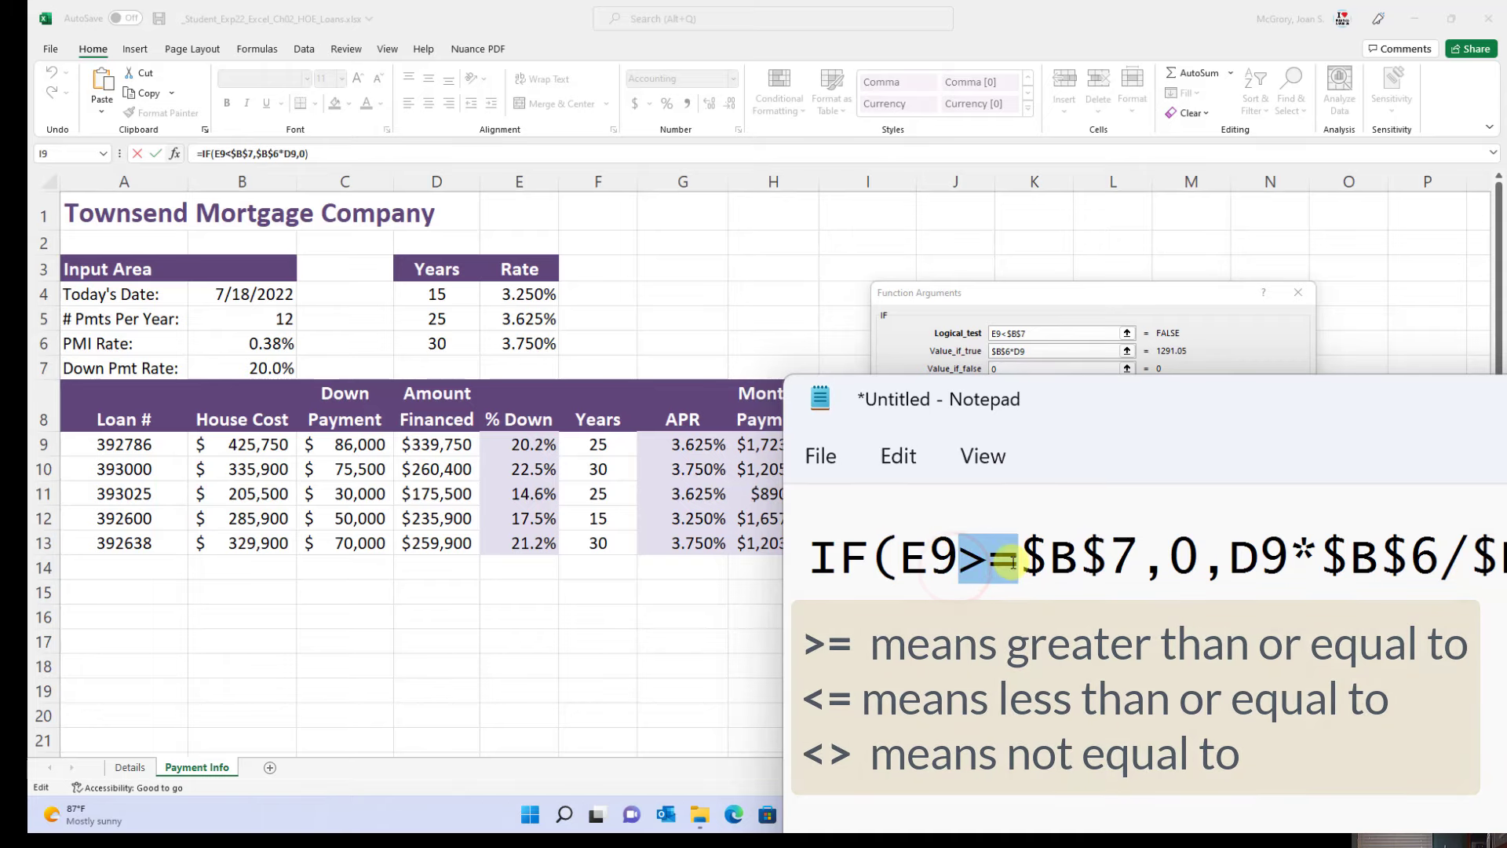
{"action": "left_click_drag", "start_coordinate": [1101, 406], "coordinate": [1506, 403]}
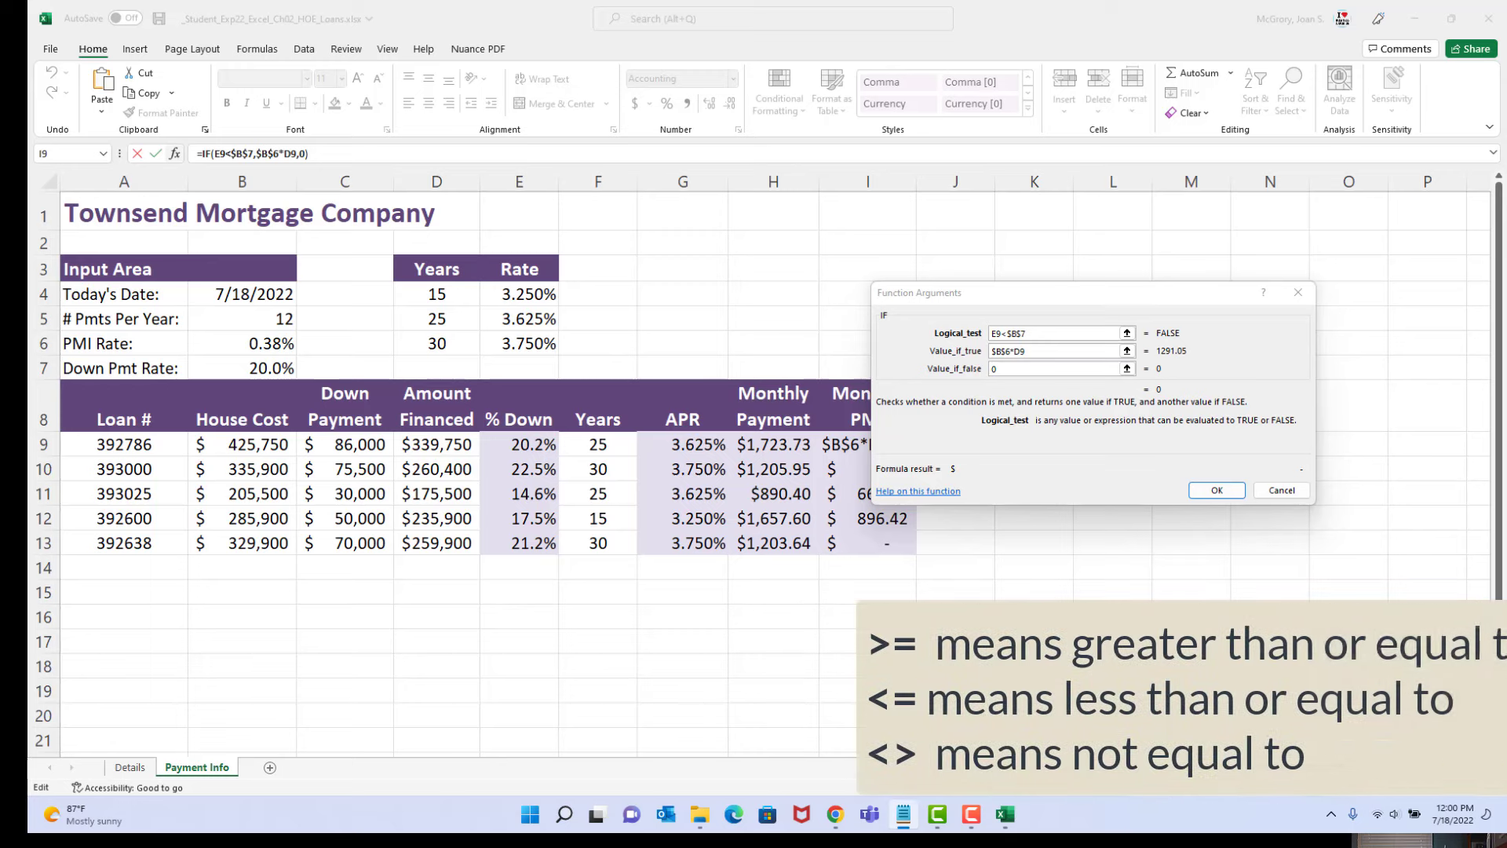
Step: Change the logical test to E9>=$B$7 and the true value to 0
{"action": "left_click", "coordinate": [1021, 332]}
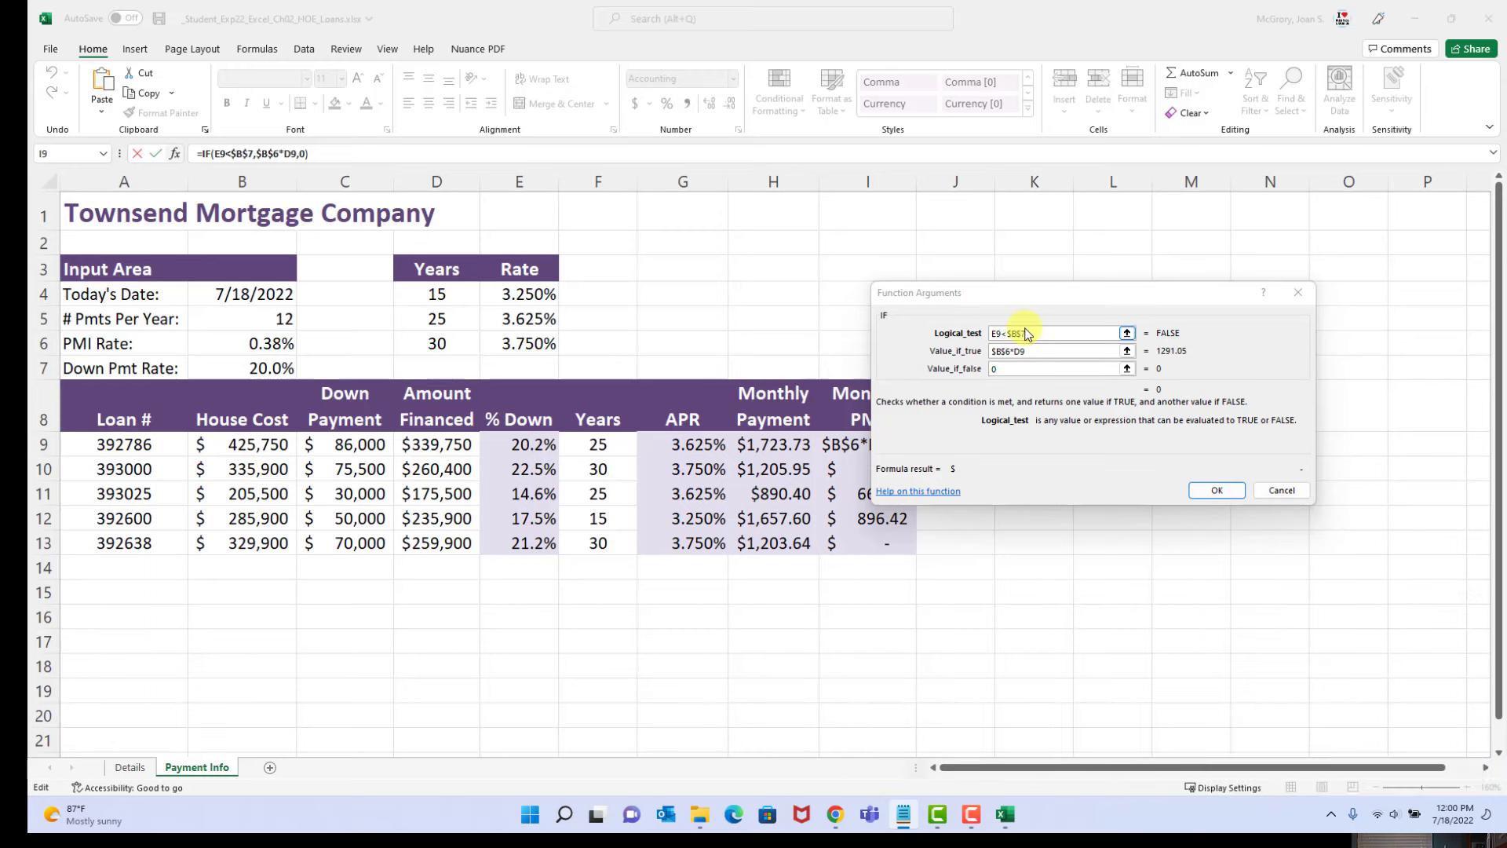
{"action": "left_click", "coordinate": [1007, 334]}
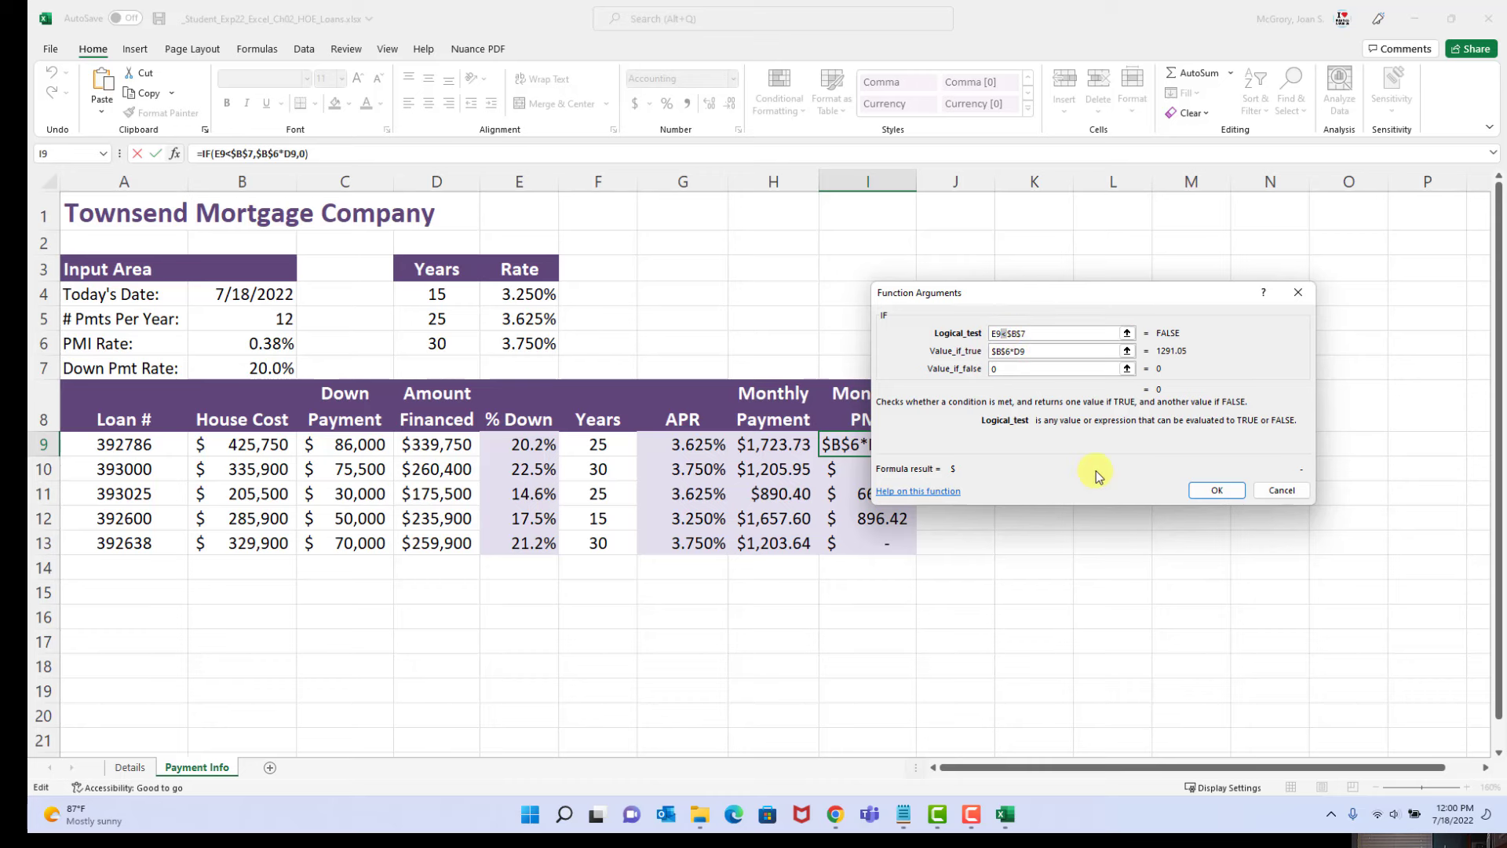
{"action": "type", "text": ">"}
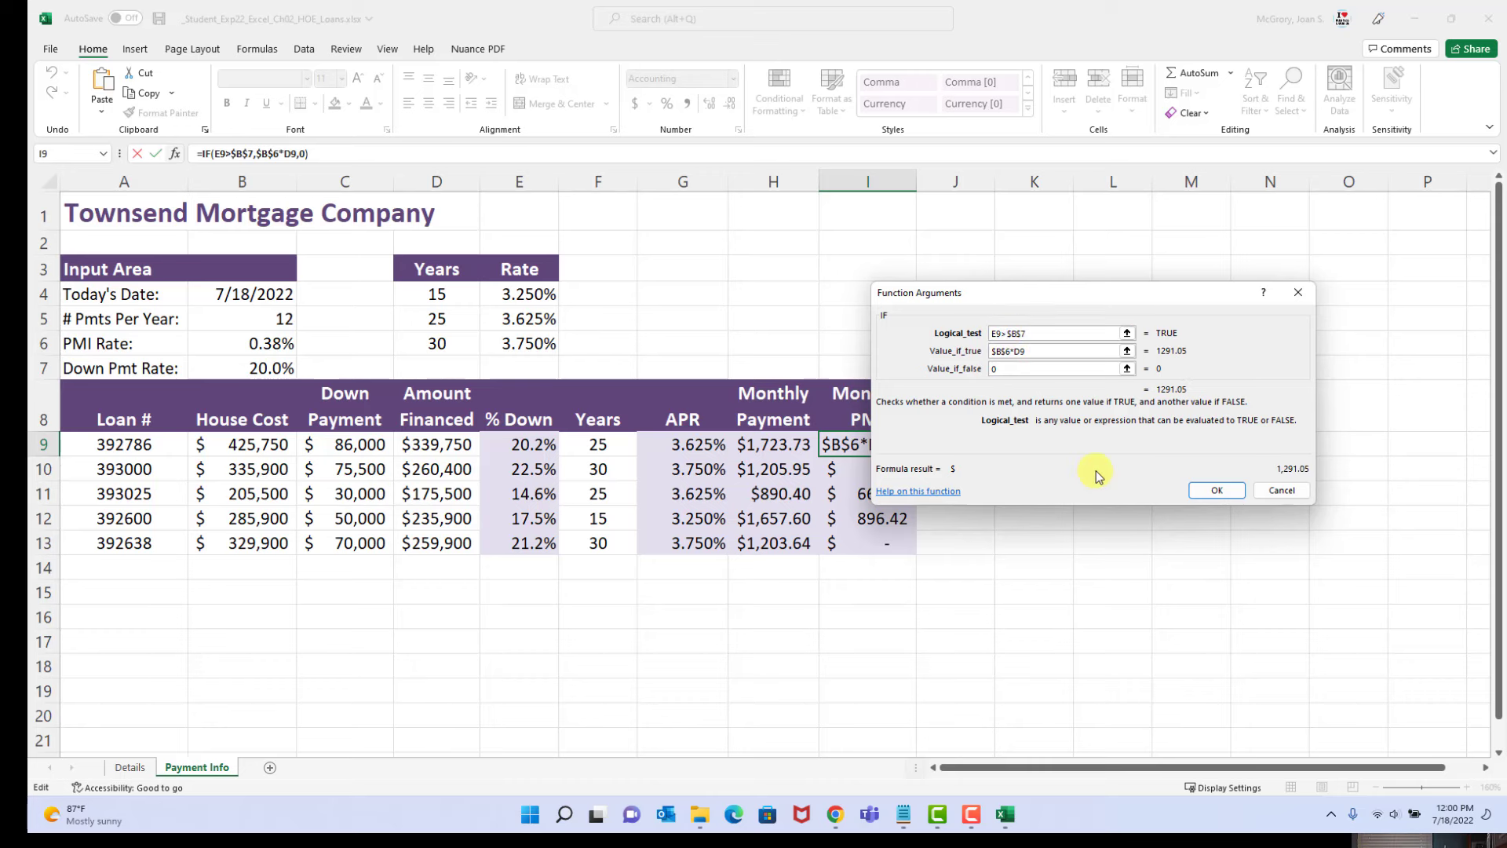
{"action": "type", "text": "="}
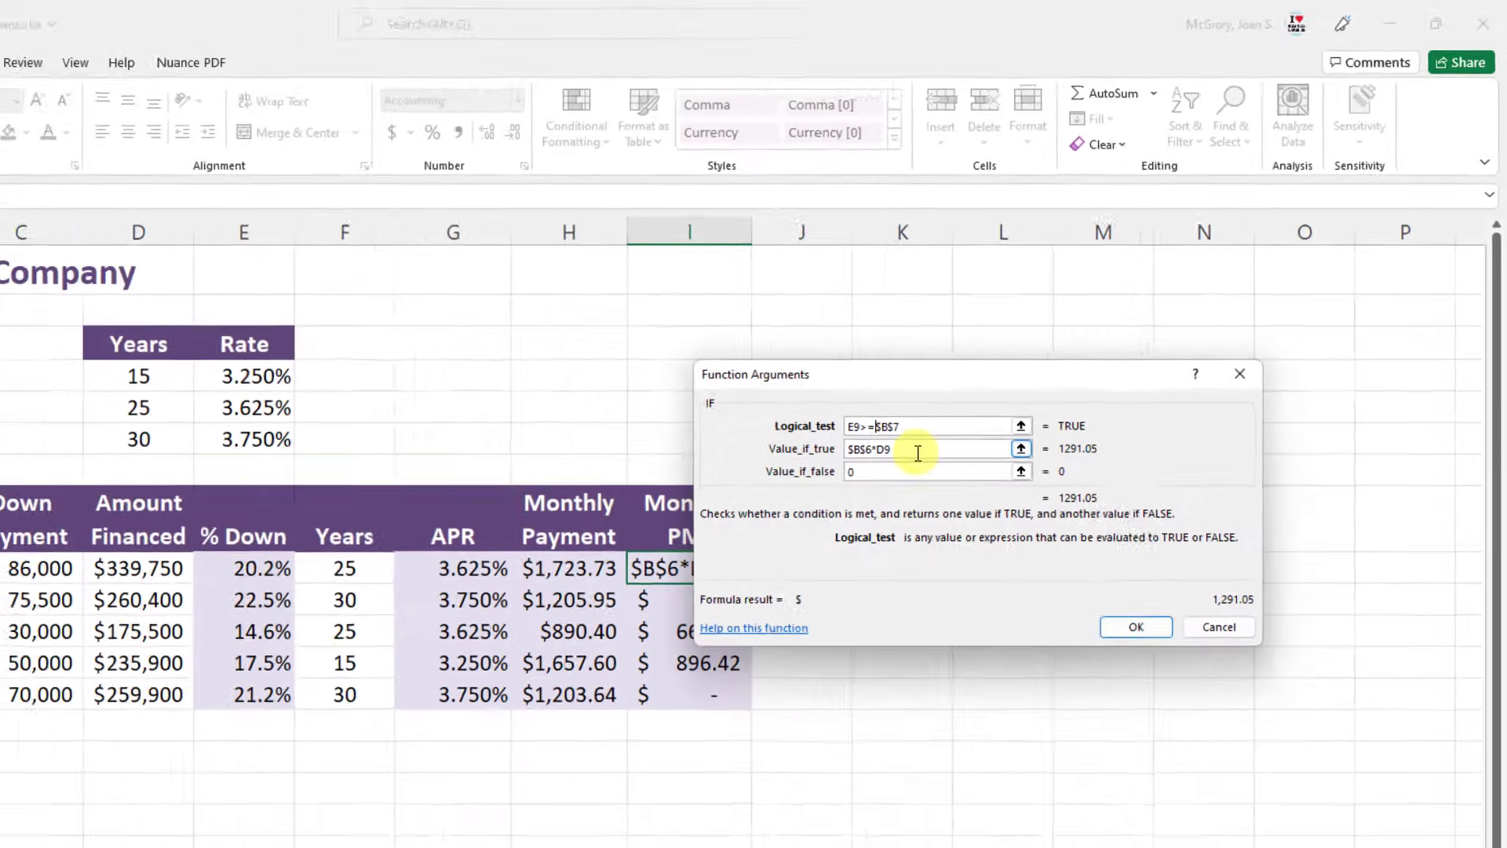
{"action": "left_click", "coordinate": [907, 448]}
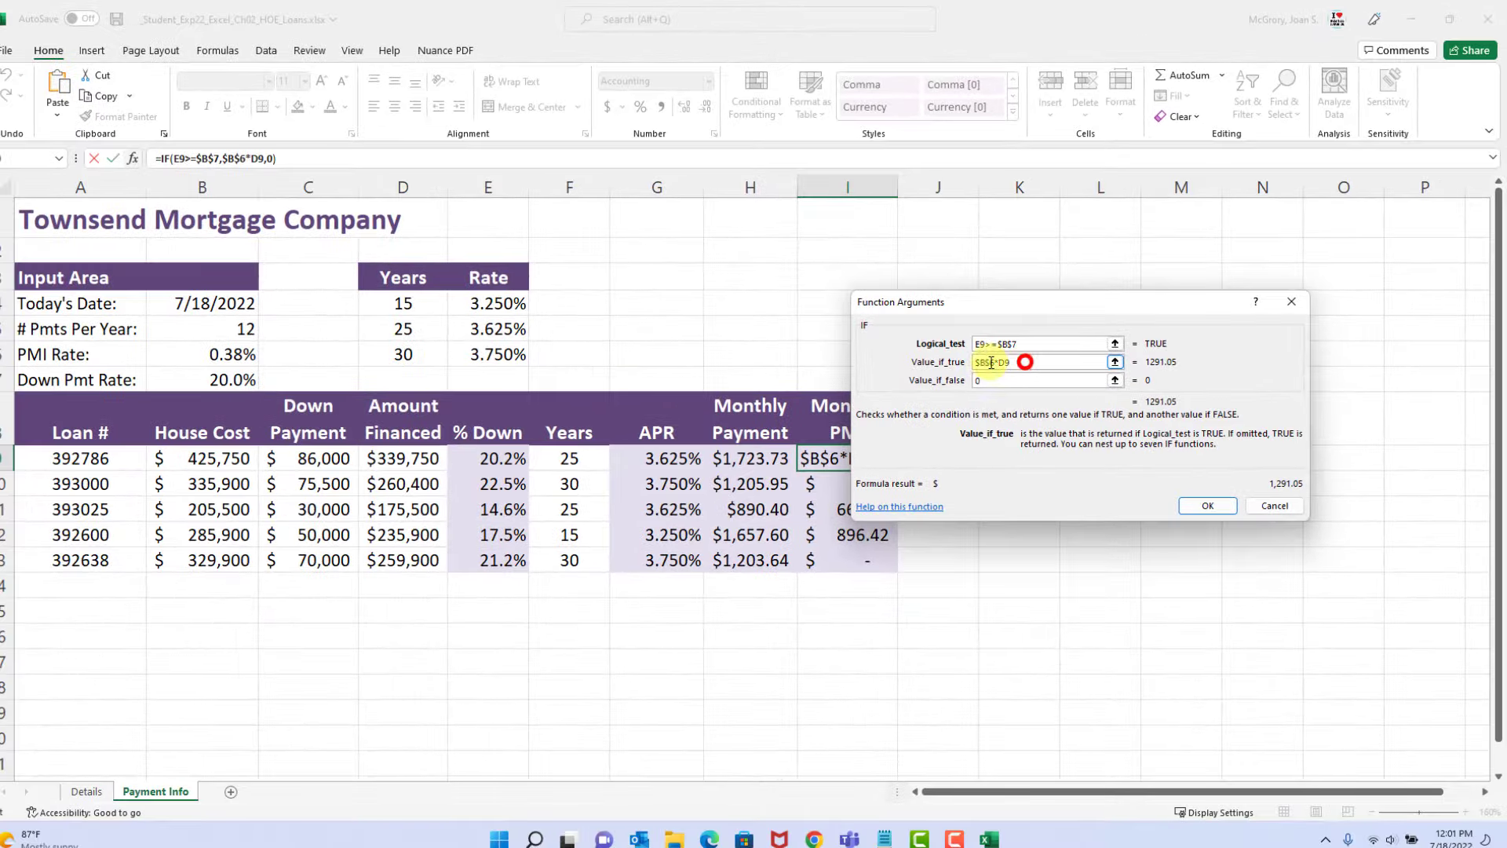
{"action": "left_click_drag", "start_coordinate": [992, 363], "coordinate": [934, 367]}
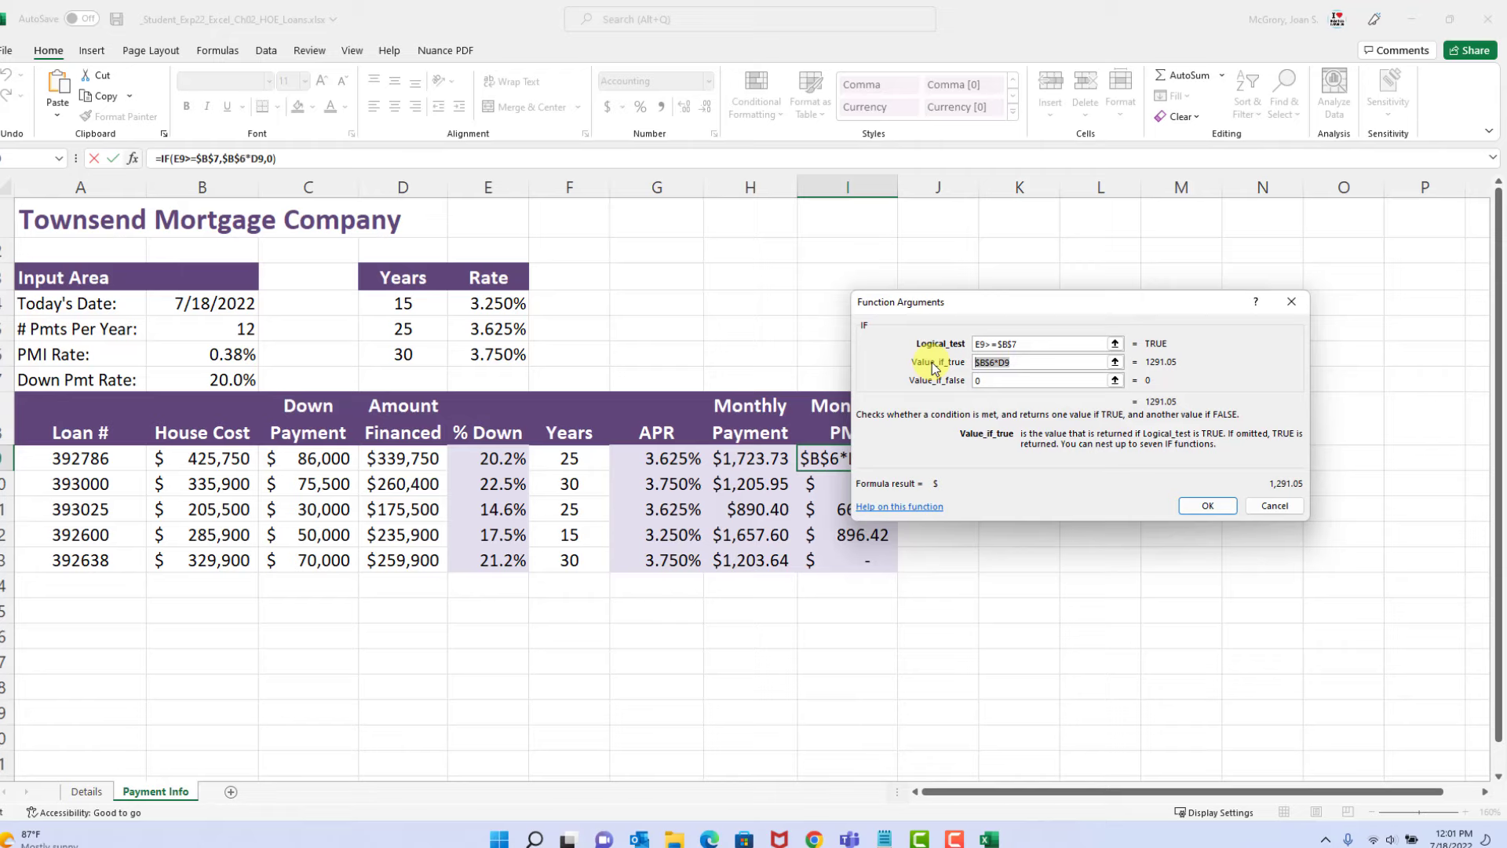
{"action": "type", "text": "0"}
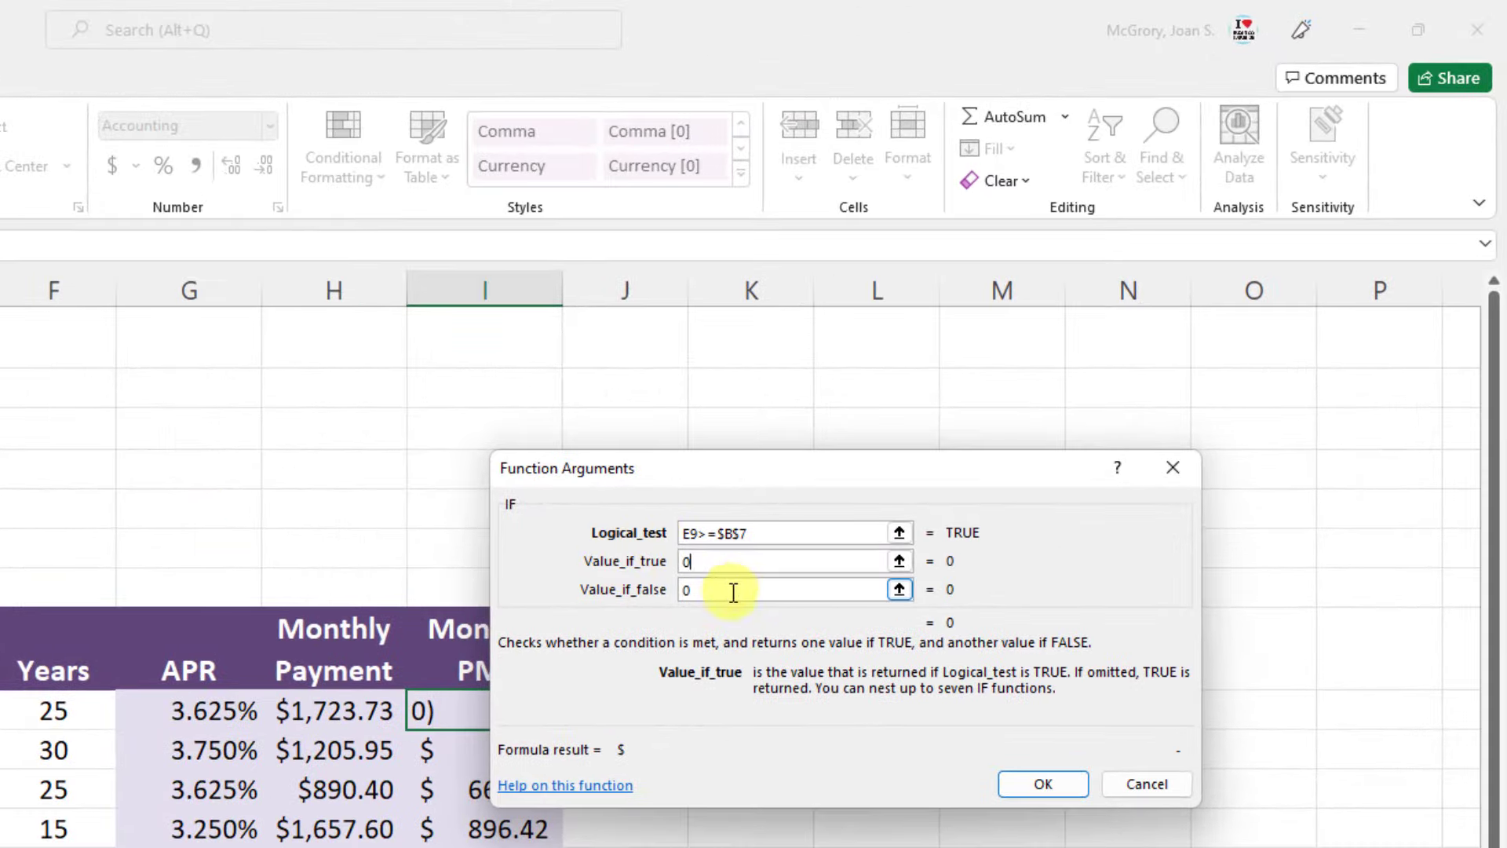
Step: Empty the false value and place the Notepad planned formula beside the sheet
{"action": "left_click", "coordinate": [709, 577]}
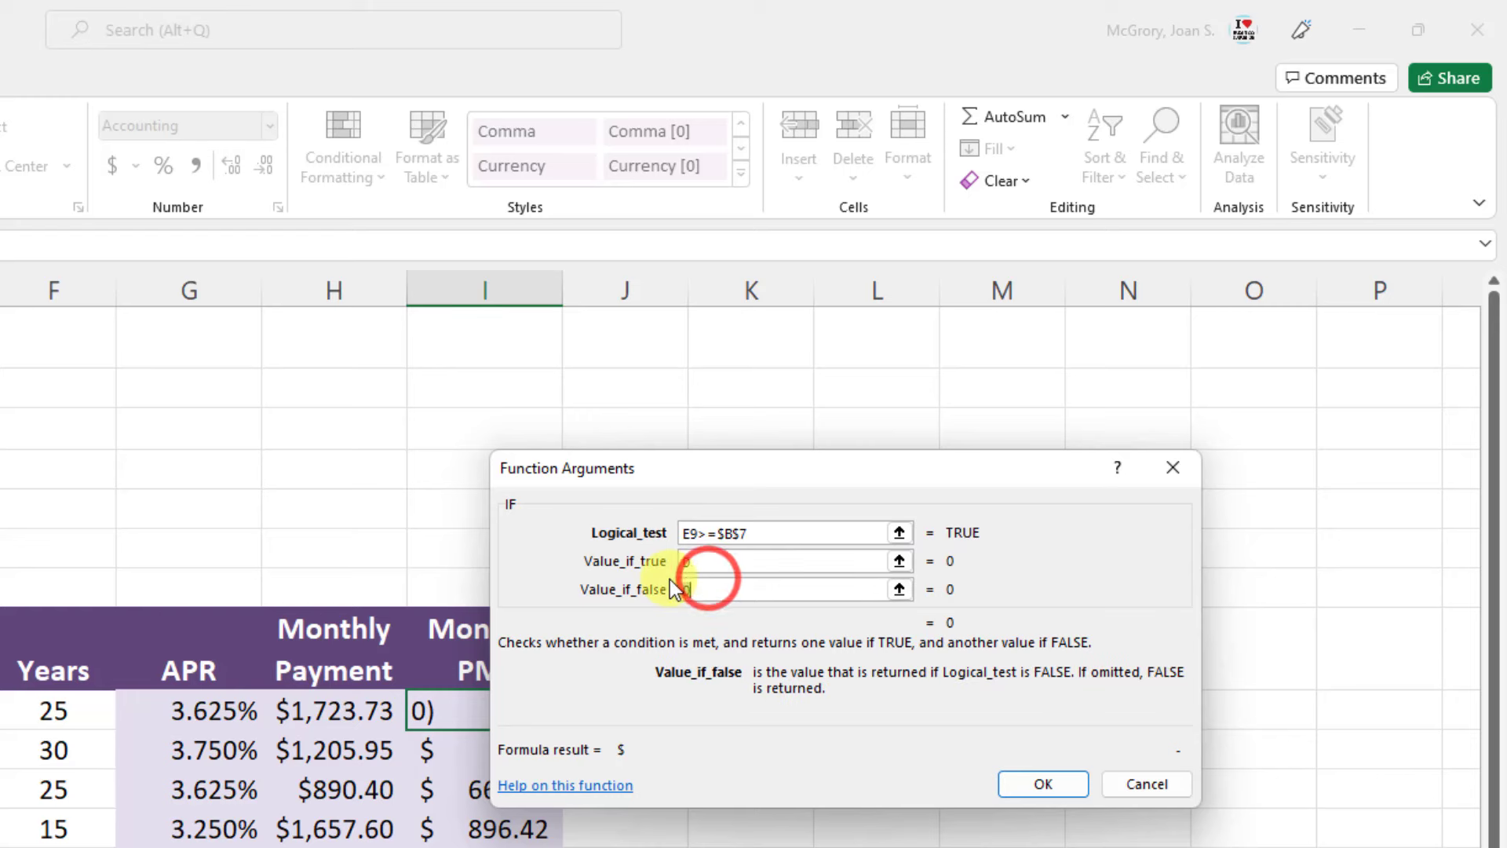
{"action": "left_click_drag", "start_coordinate": [766, 482], "coordinate": [789, 125]}
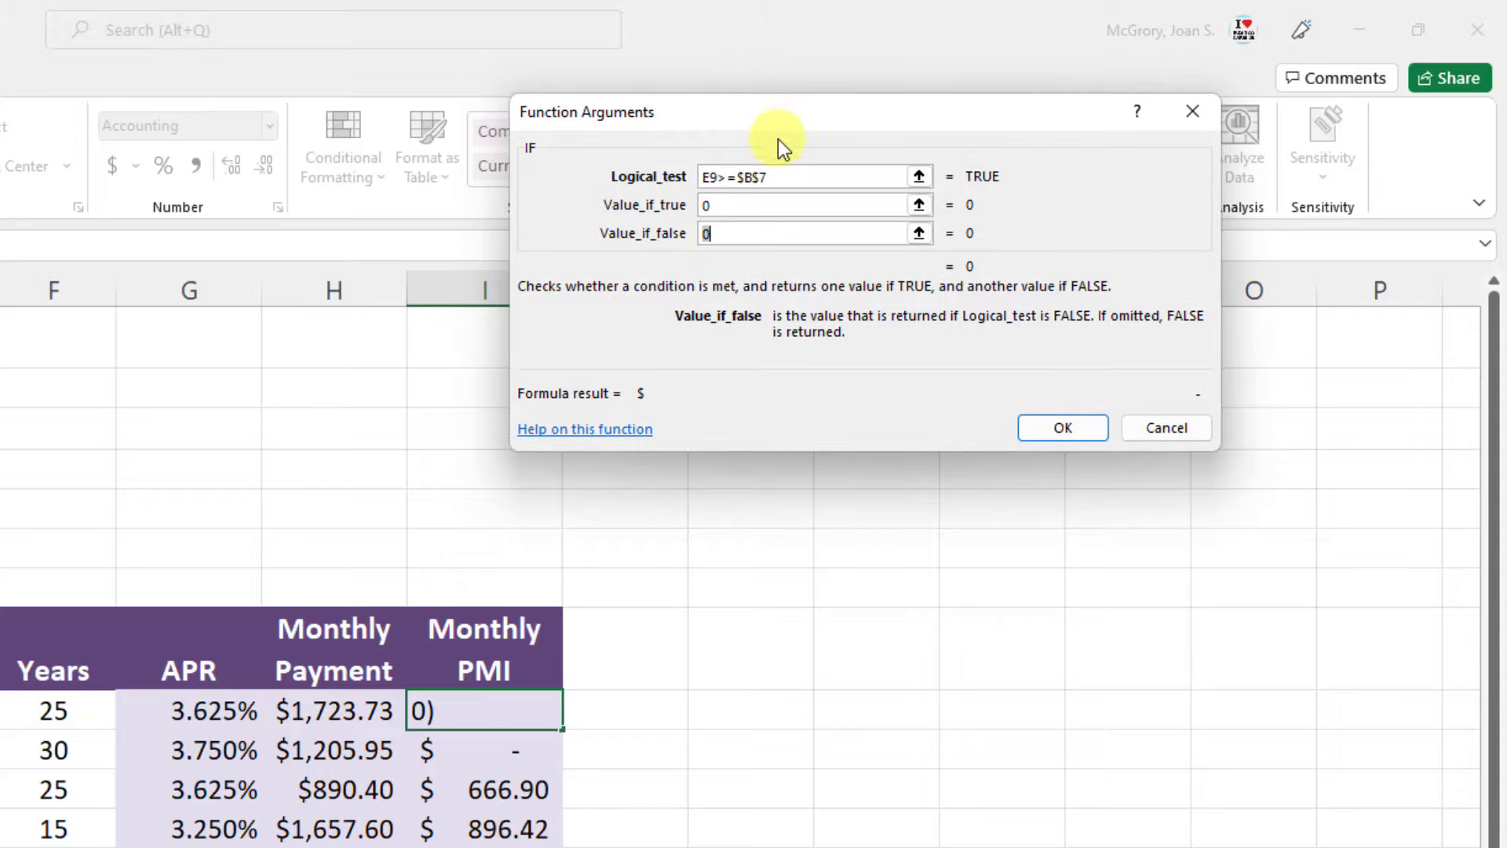
{"action": "double_click", "coordinate": [721, 238]}
{"action": "key", "text": "BackSpace"}
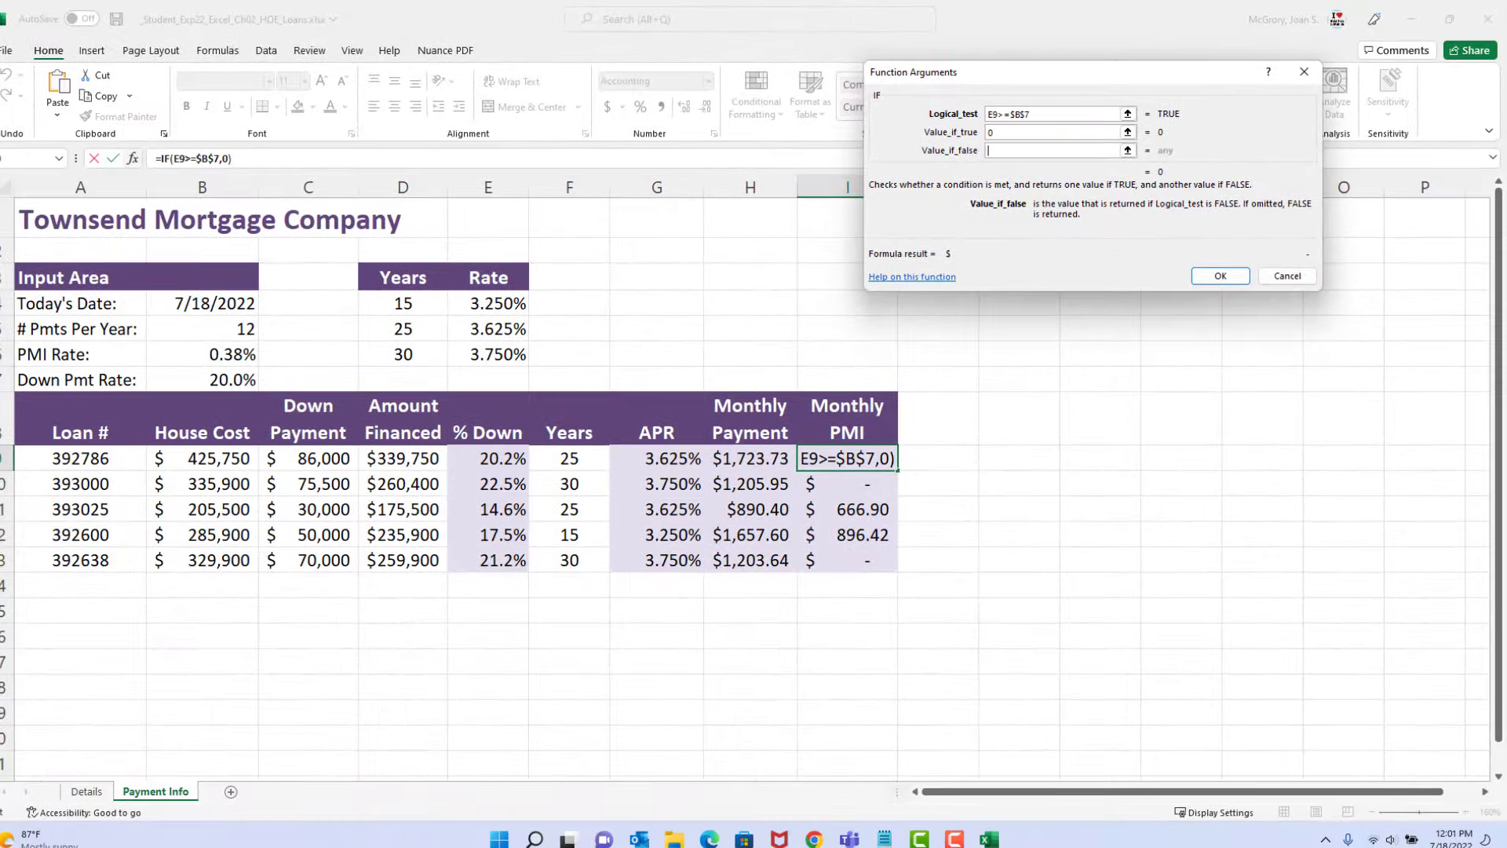
{"action": "key", "text": "alt+Tab"}
{"action": "left_click_drag", "start_coordinate": [1140, 361], "coordinate": [1096, 354]}
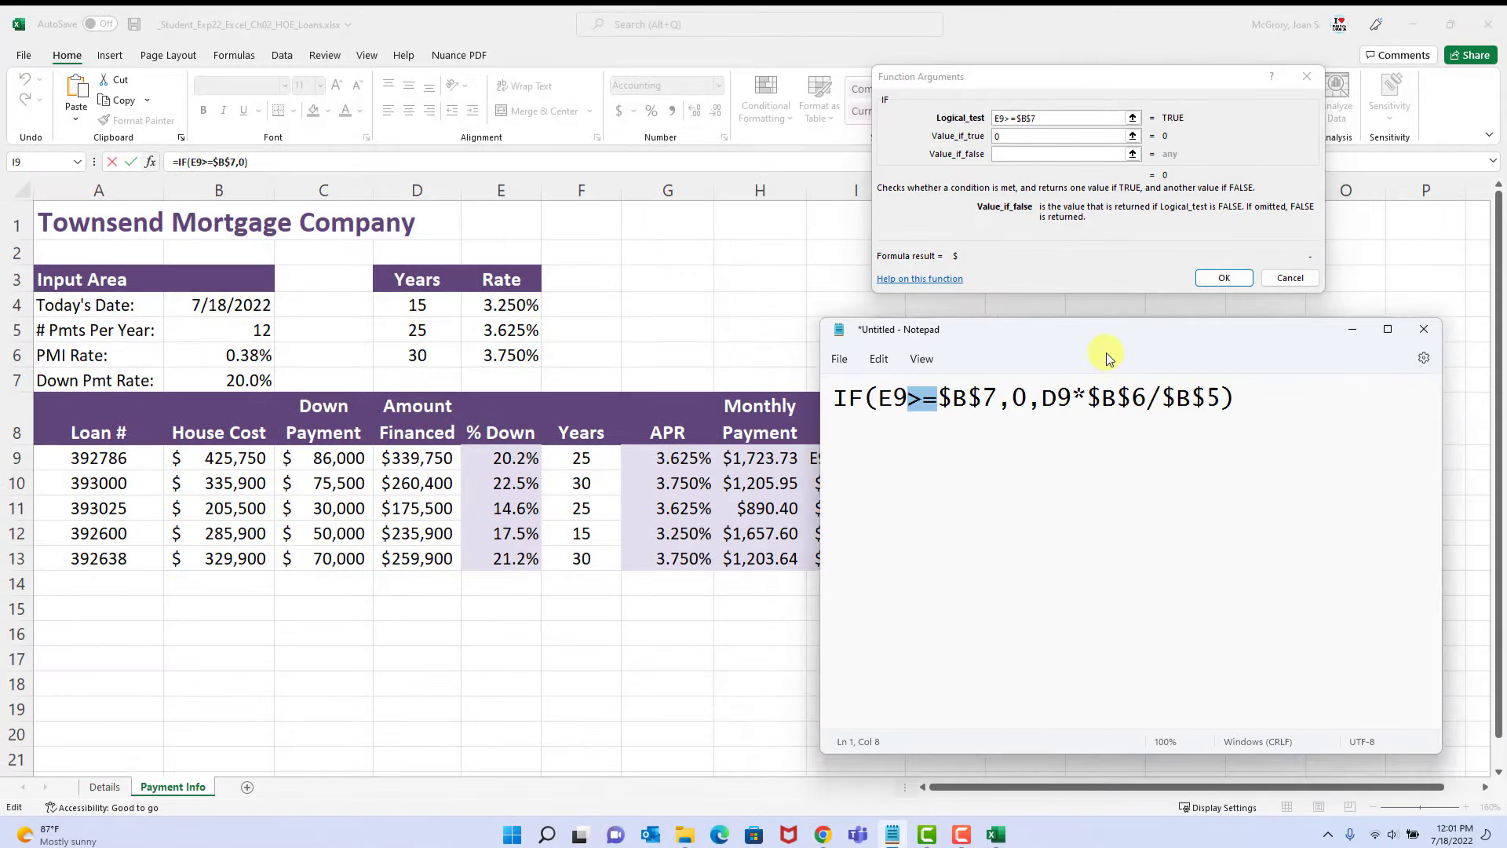
{"action": "left_click", "coordinate": [992, 428]}
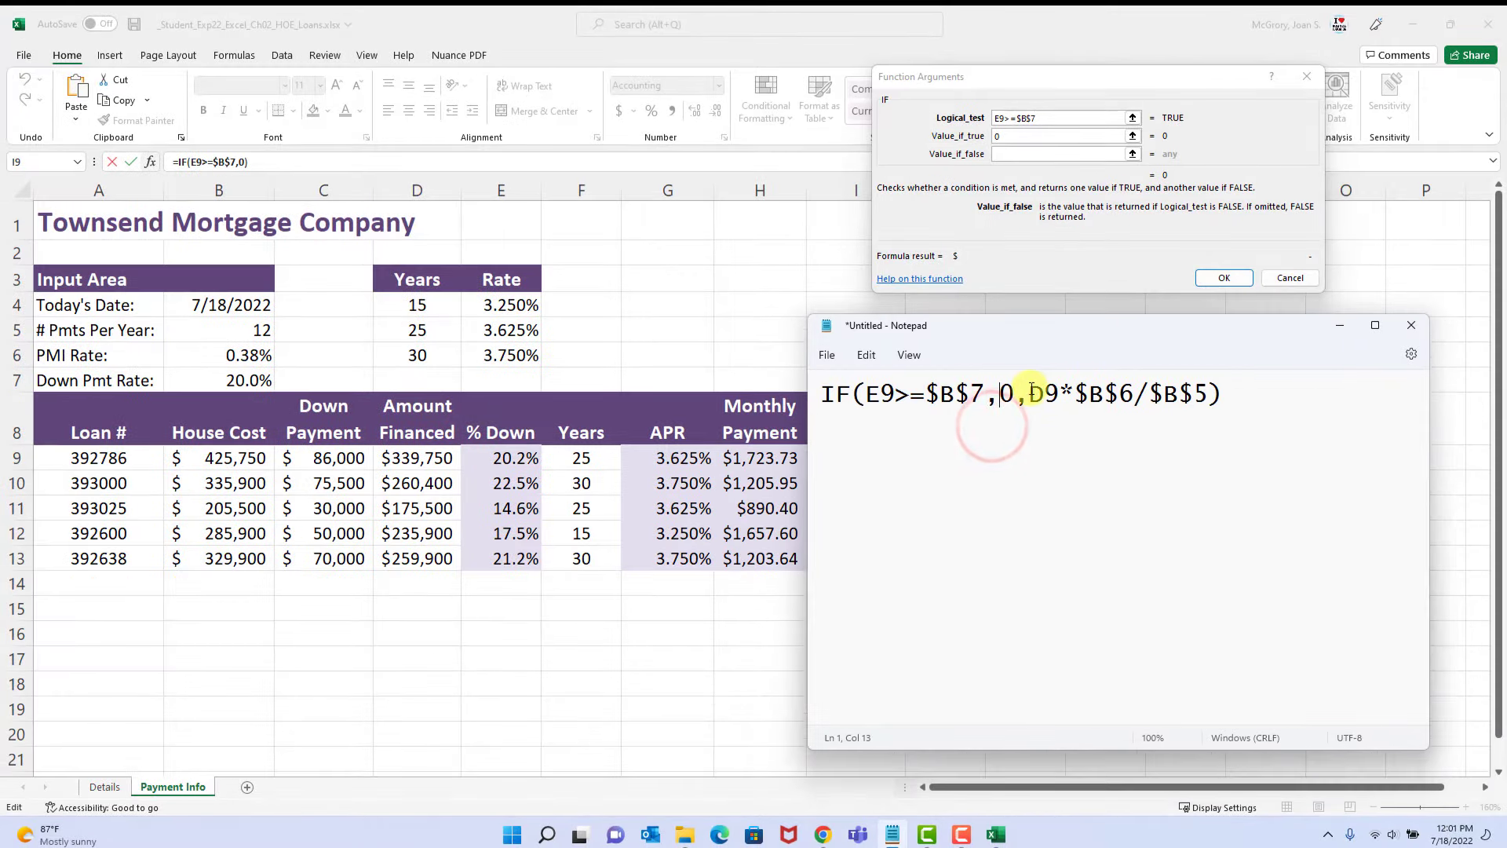
Step: Highlight D9*$B$6/$B$5 in the Notepad formula, then move the note aside and minimize it
{"action": "left_click_drag", "start_coordinate": [1029, 392], "coordinate": [1210, 387]}
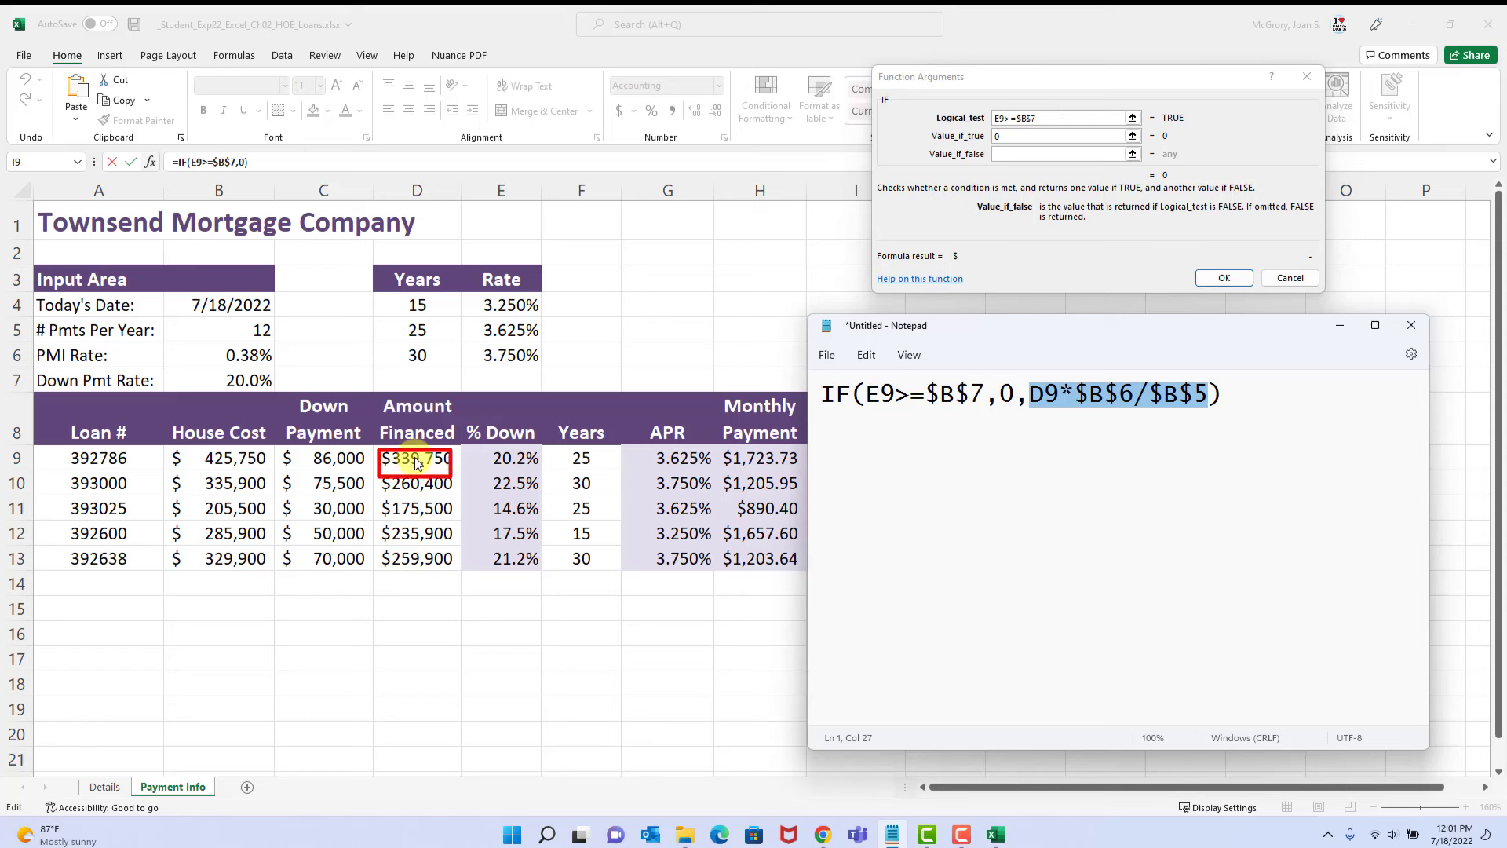
{"action": "left_click_drag", "start_coordinate": [160, 342], "coordinate": [235, 363]}
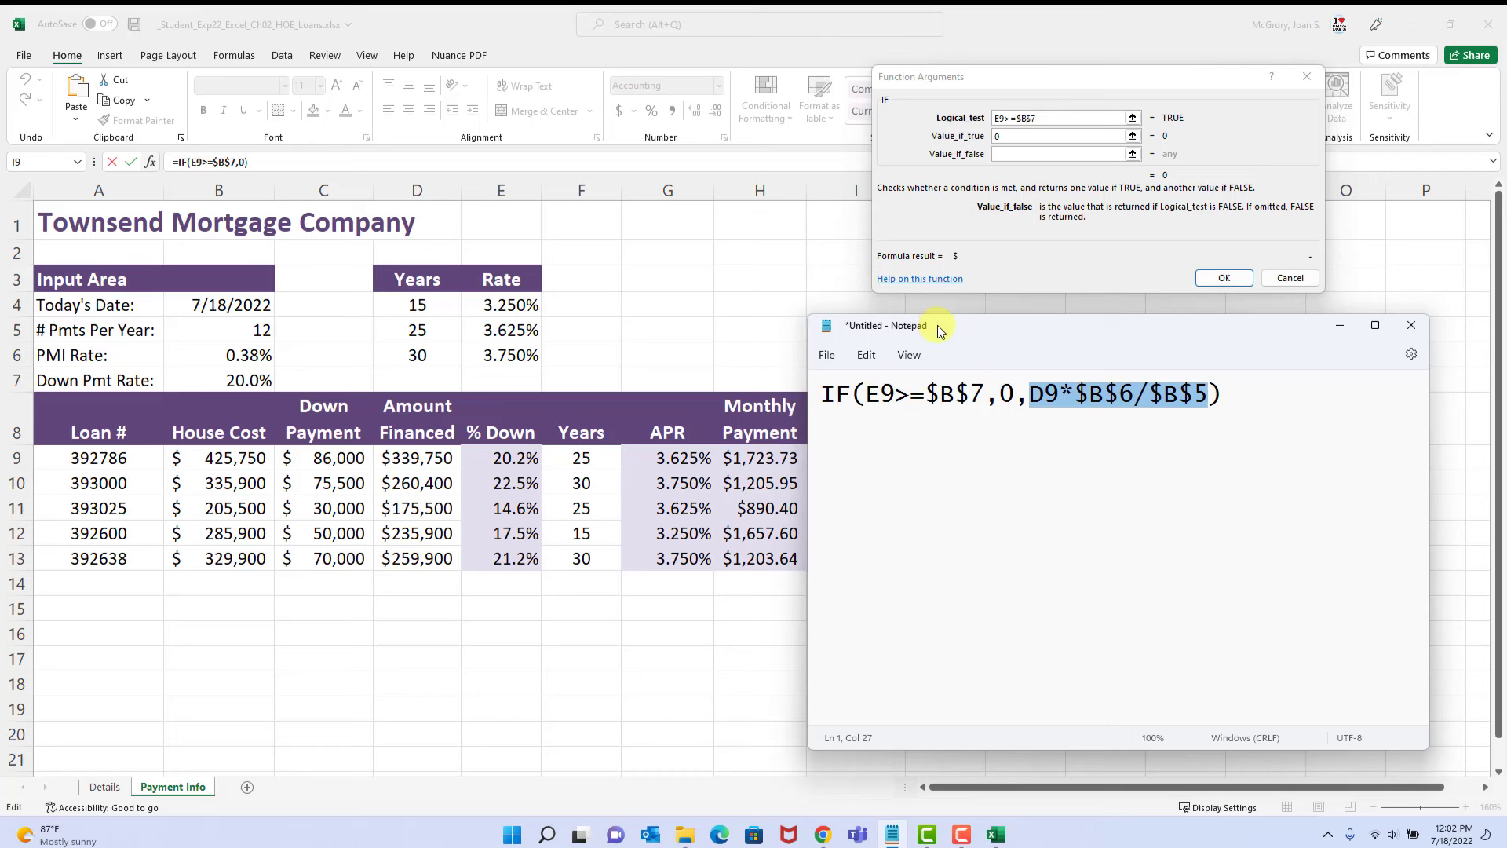
{"action": "left_click", "coordinate": [966, 331]}
{"action": "left_click_drag", "start_coordinate": [967, 331], "coordinate": [1102, 336]}
{"action": "left_click", "coordinate": [1475, 330]}
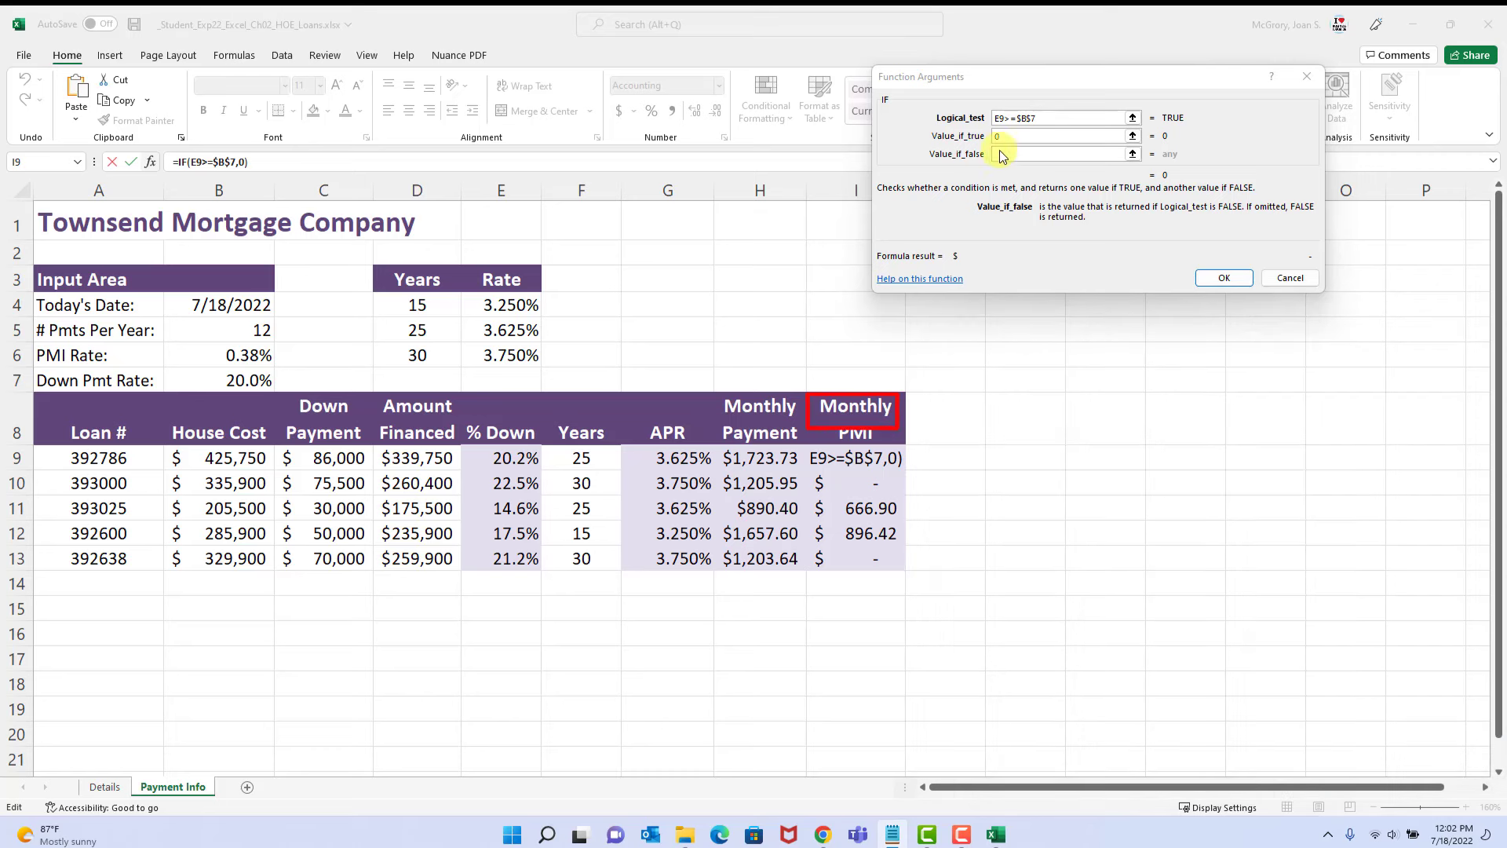
Step: Enter D9*$B$6 as the IF's false value
{"action": "left_click_drag", "start_coordinate": [1042, 77], "coordinate": [1081, 296]}
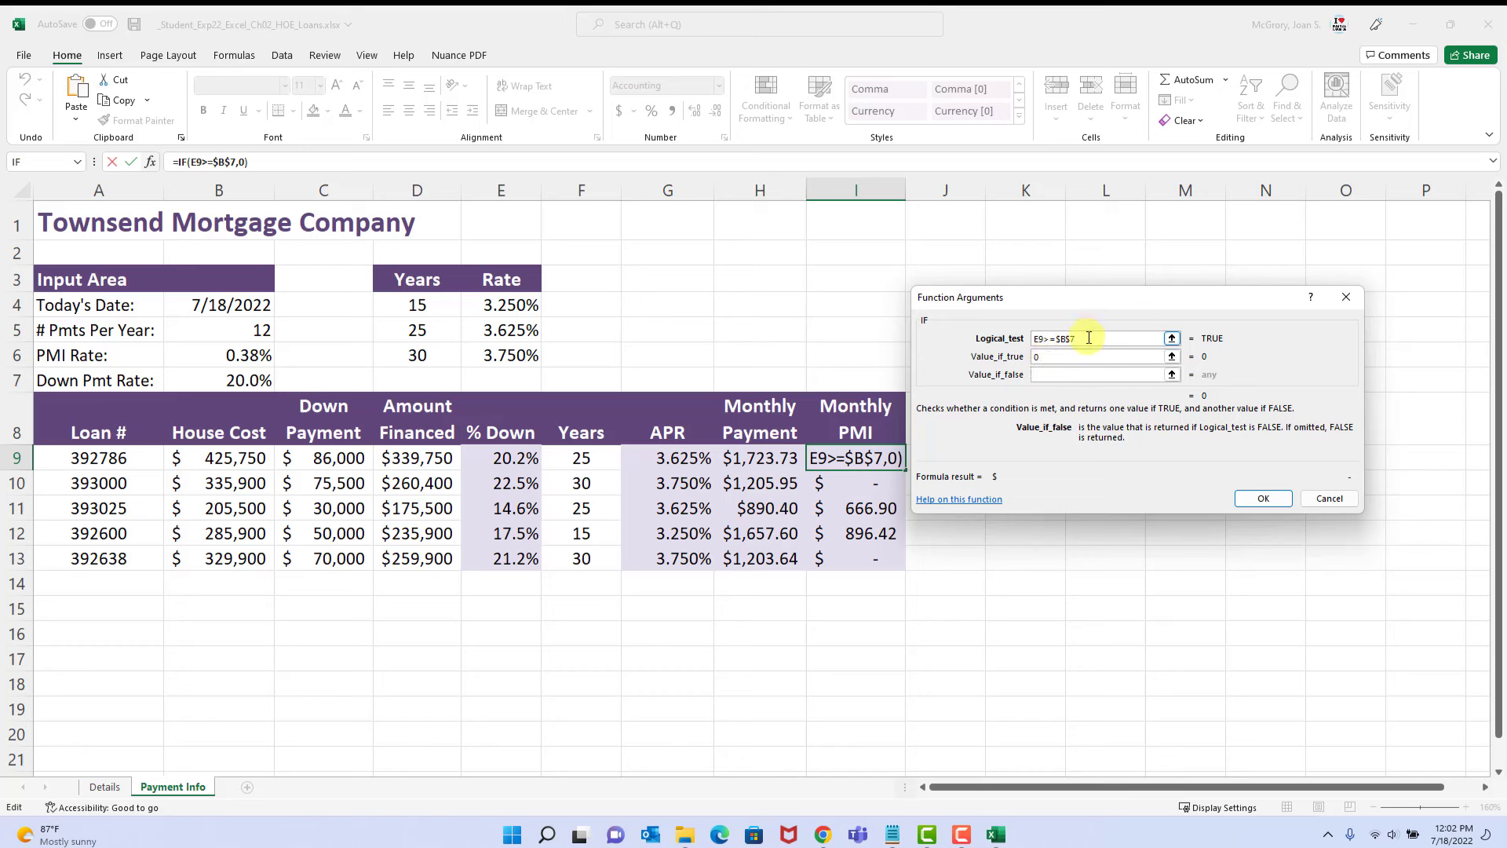
{"action": "key", "text": "Tab"}
{"action": "left_click", "coordinate": [1038, 375]}
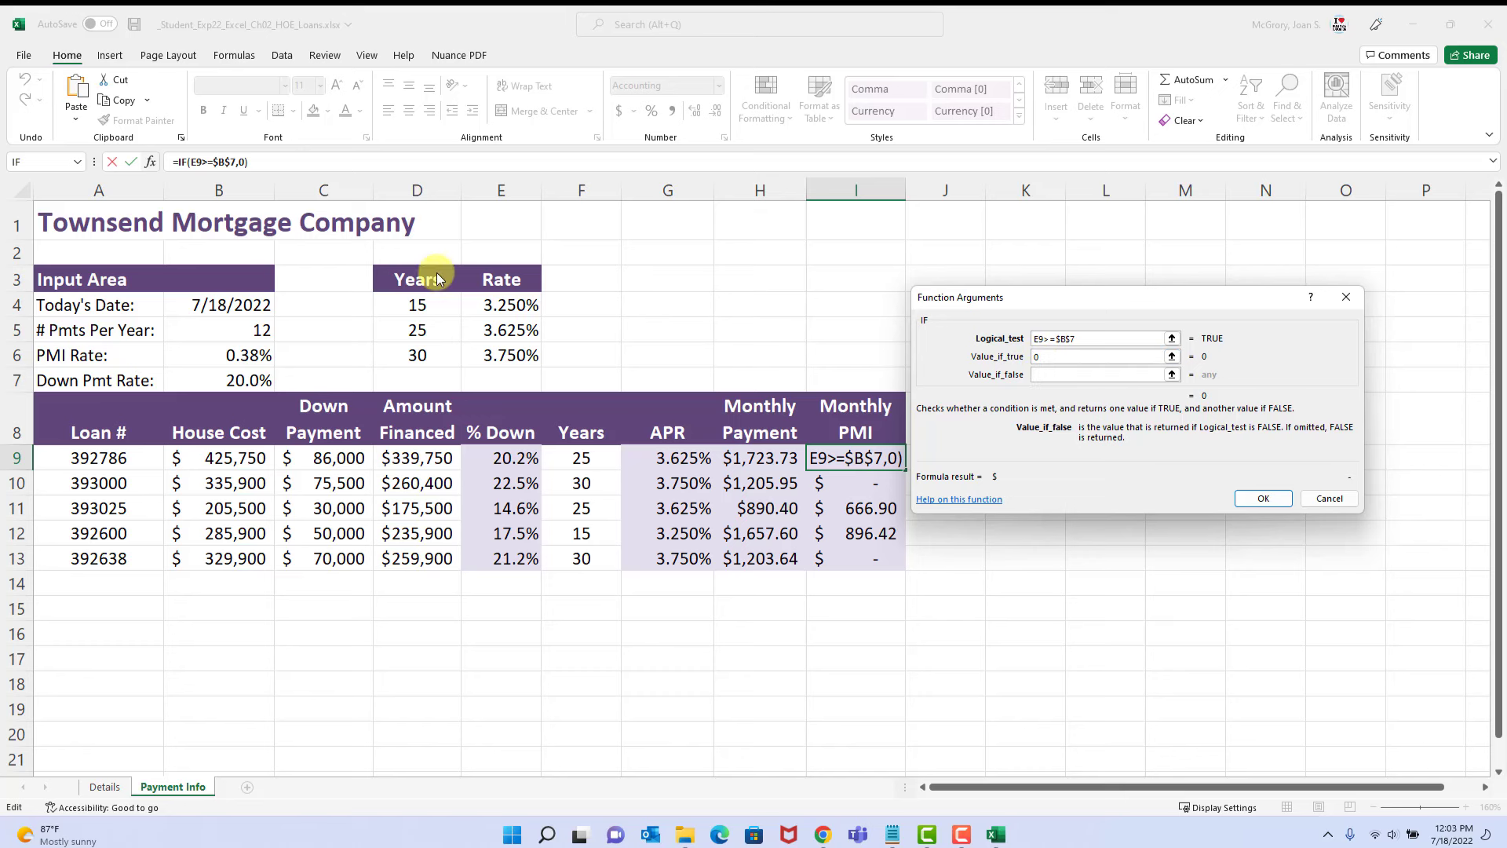
{"action": "left_click", "coordinate": [424, 459]}
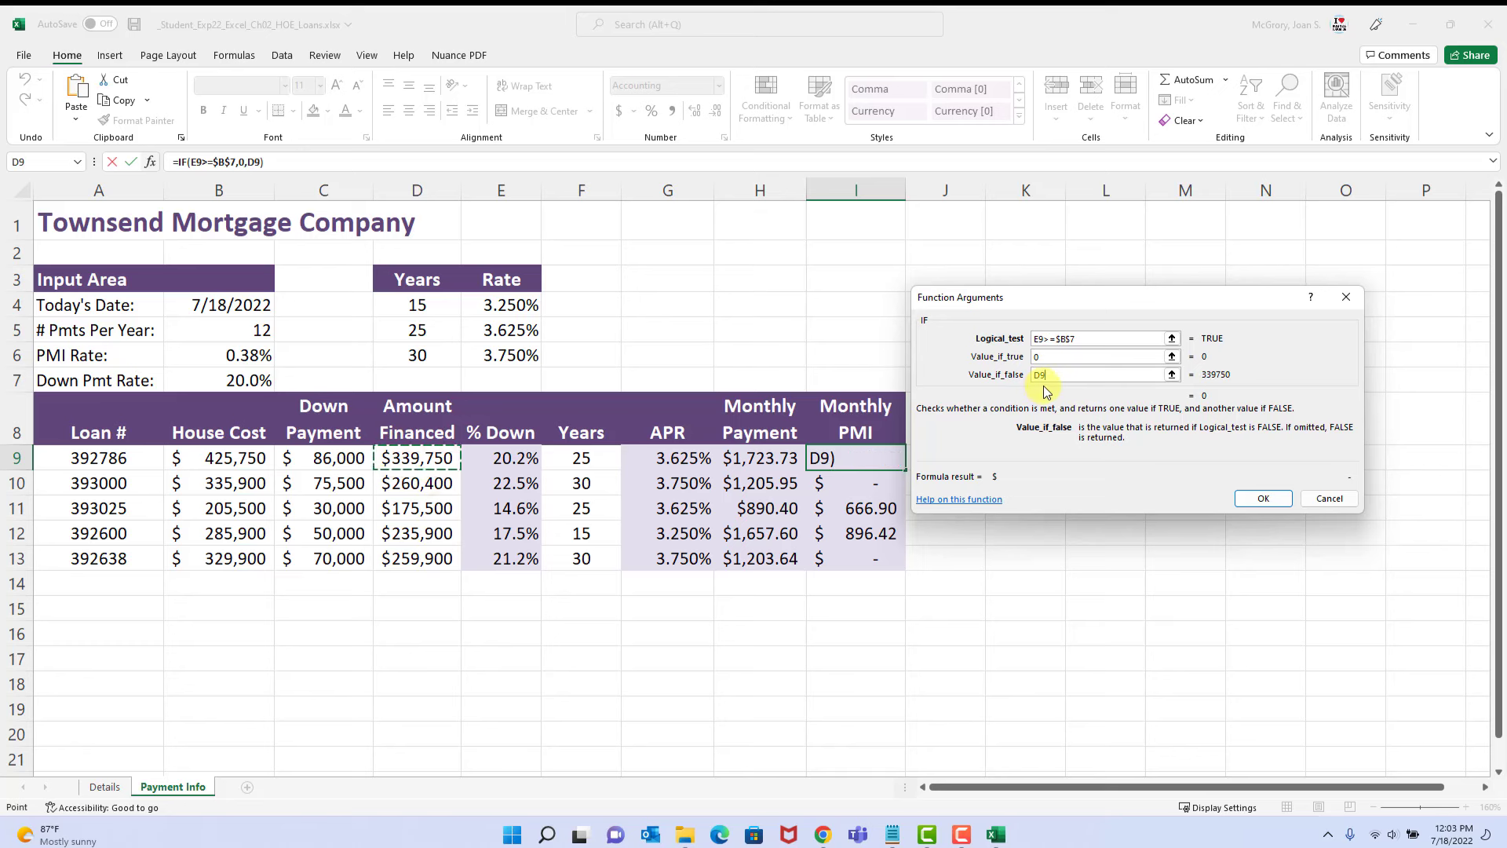
{"action": "type", "text": "*"}
{"action": "left_click", "coordinate": [236, 357]}
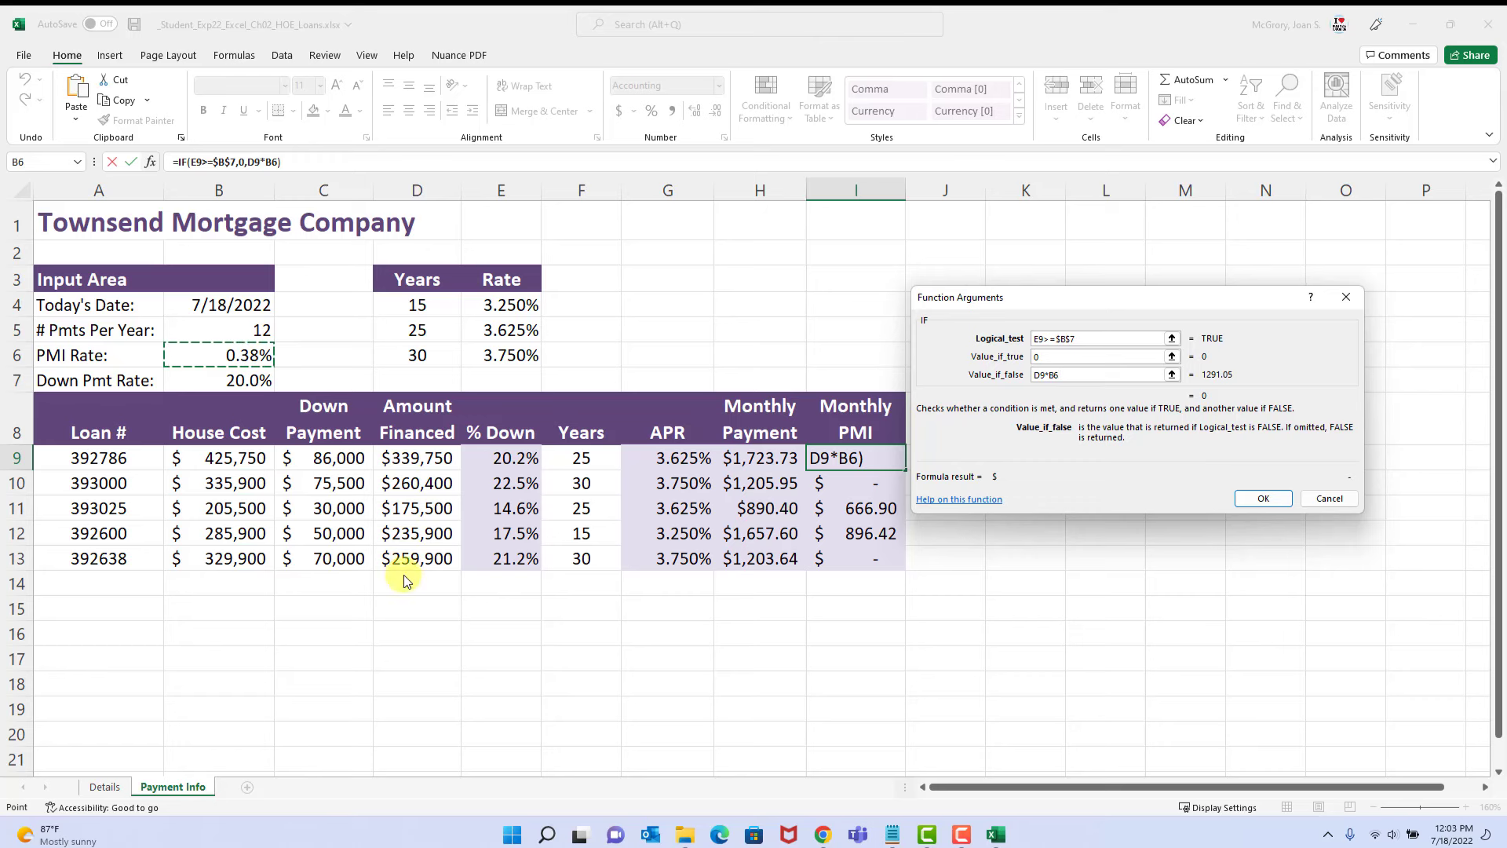
{"action": "left_click", "coordinate": [1046, 371]}
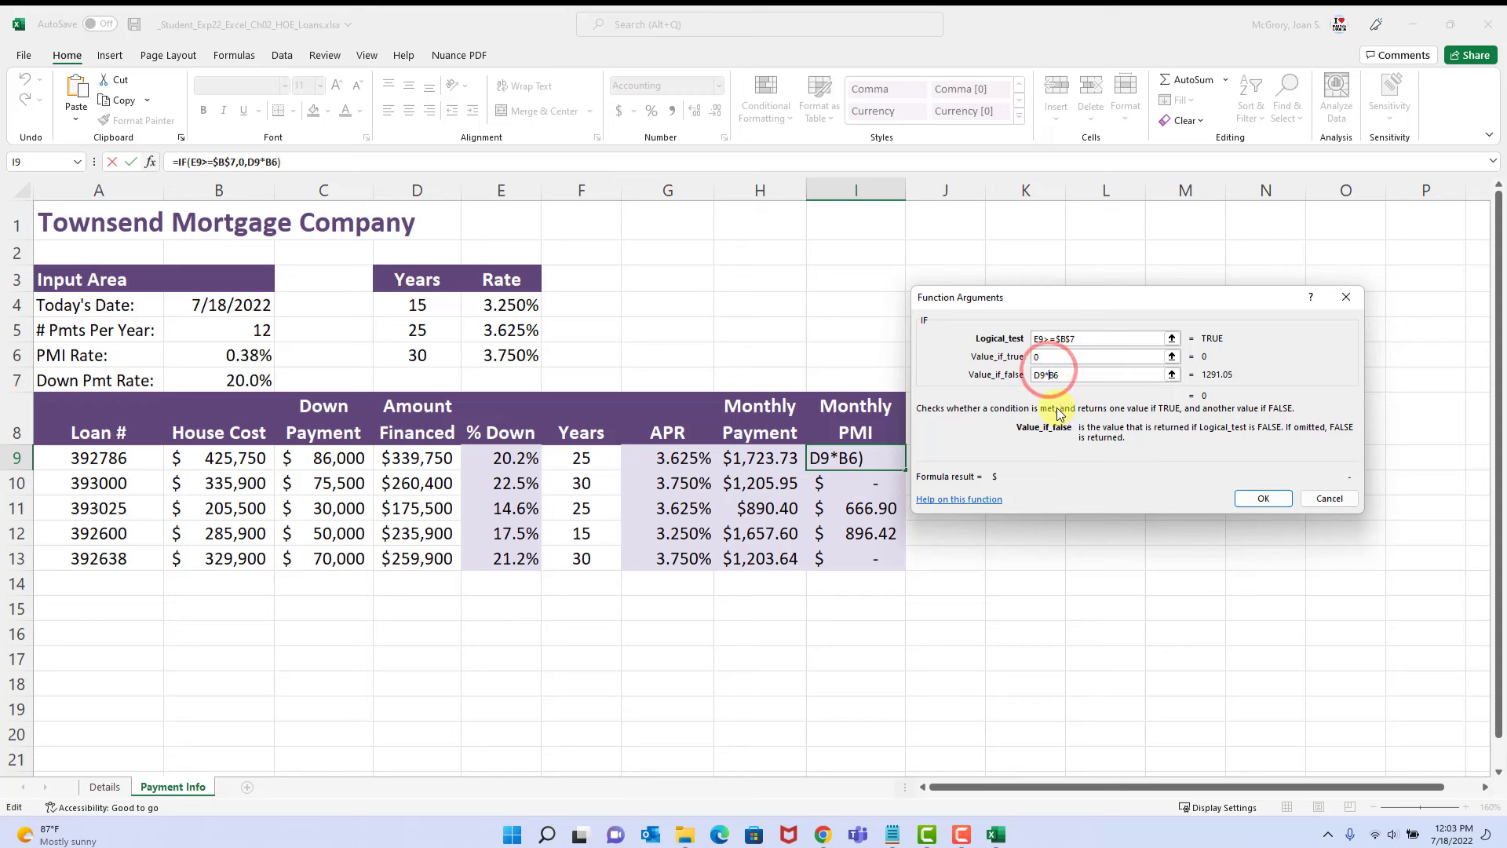
{"action": "type", "text": "$B"}
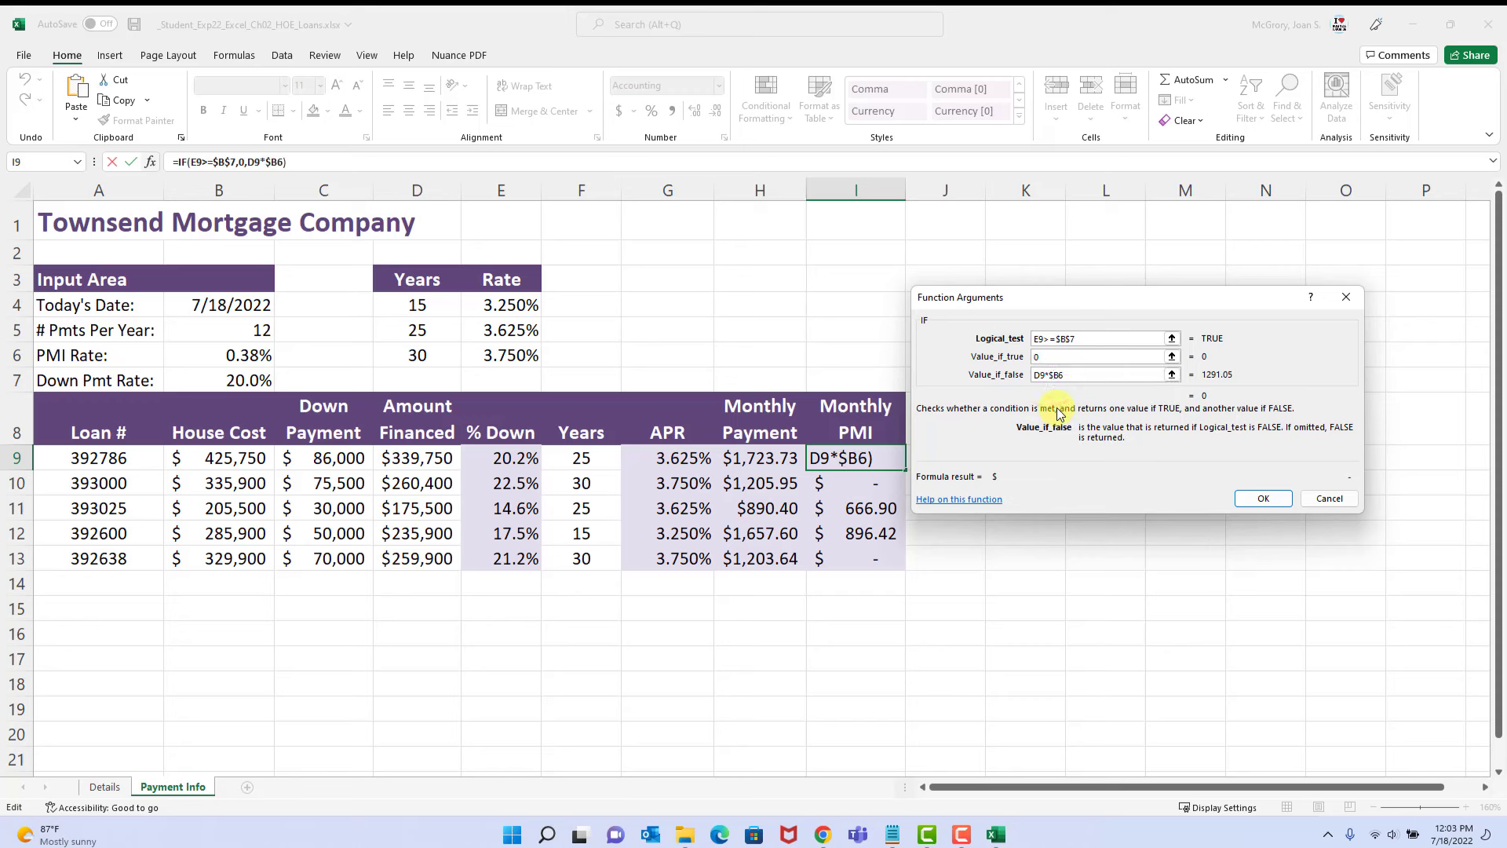
{"action": "type", "text": "$"}
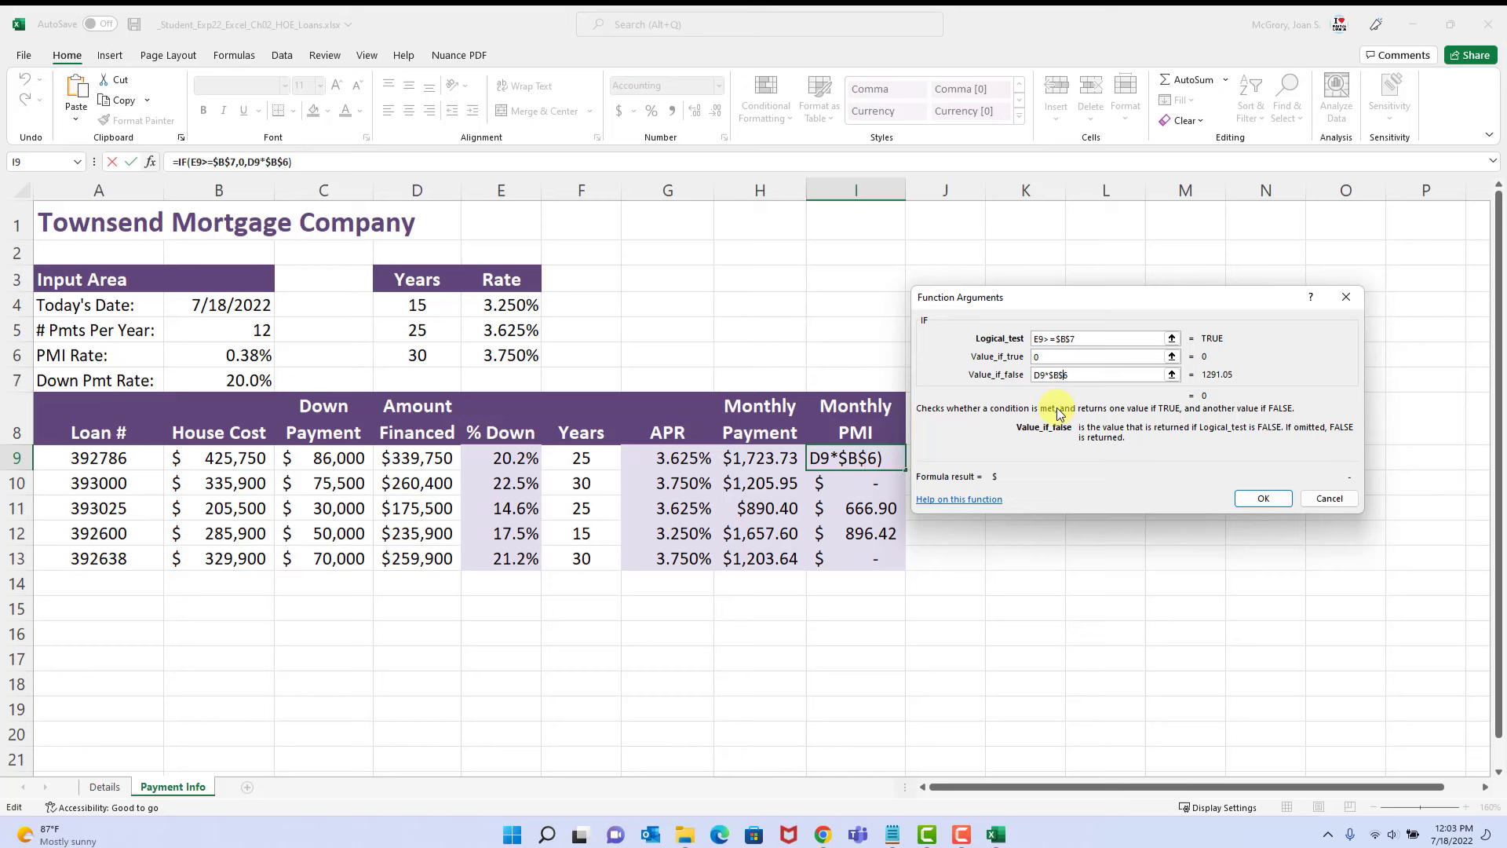
Step: Finish the false value as D9*$B$6/$B$5 and bring in the PEMDAS notes
{"action": "left_click", "coordinate": [1070, 374]}
{"action": "type", "text": "/"}
{"action": "left_click", "coordinate": [259, 329]}
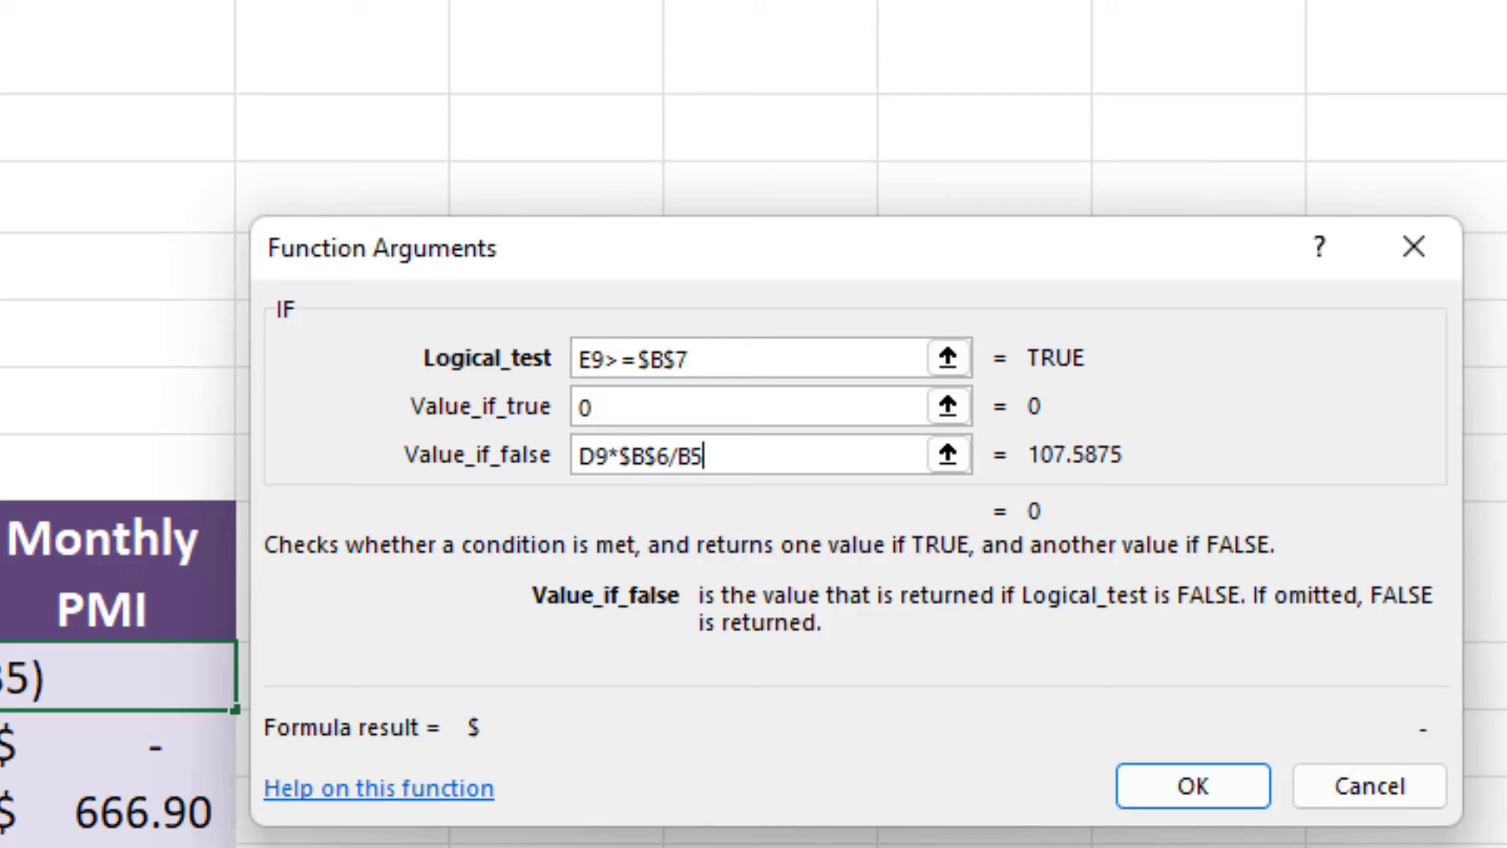
{"action": "left_click", "coordinate": [682, 456]}
{"action": "type", "text": "$"}
{"action": "key", "text": "Right"}
{"action": "type", "text": "$"}
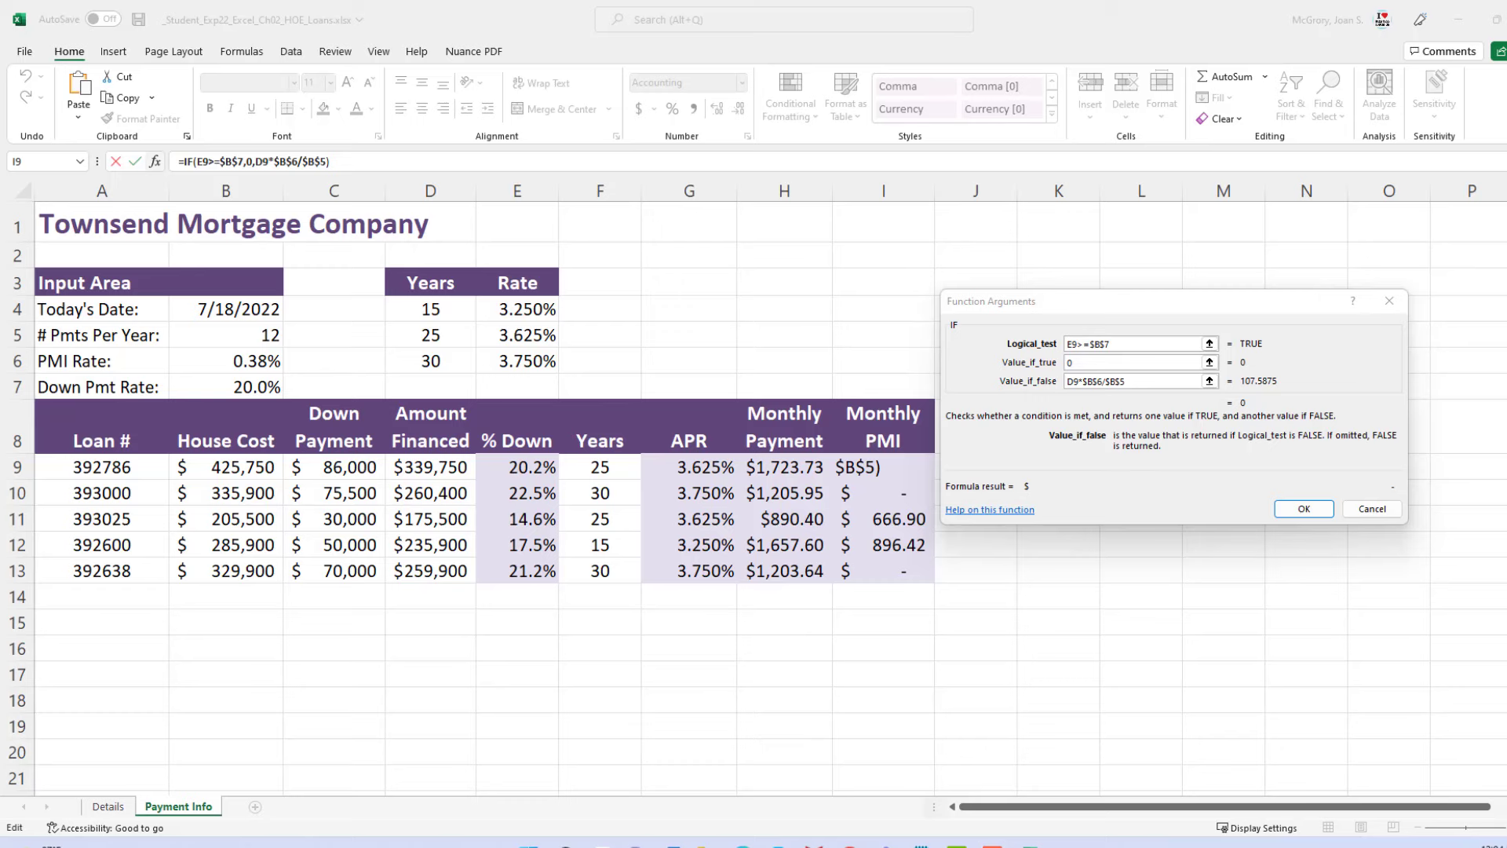
{"action": "left_click_drag", "start_coordinate": [1506, 225], "coordinate": [346, 276]}
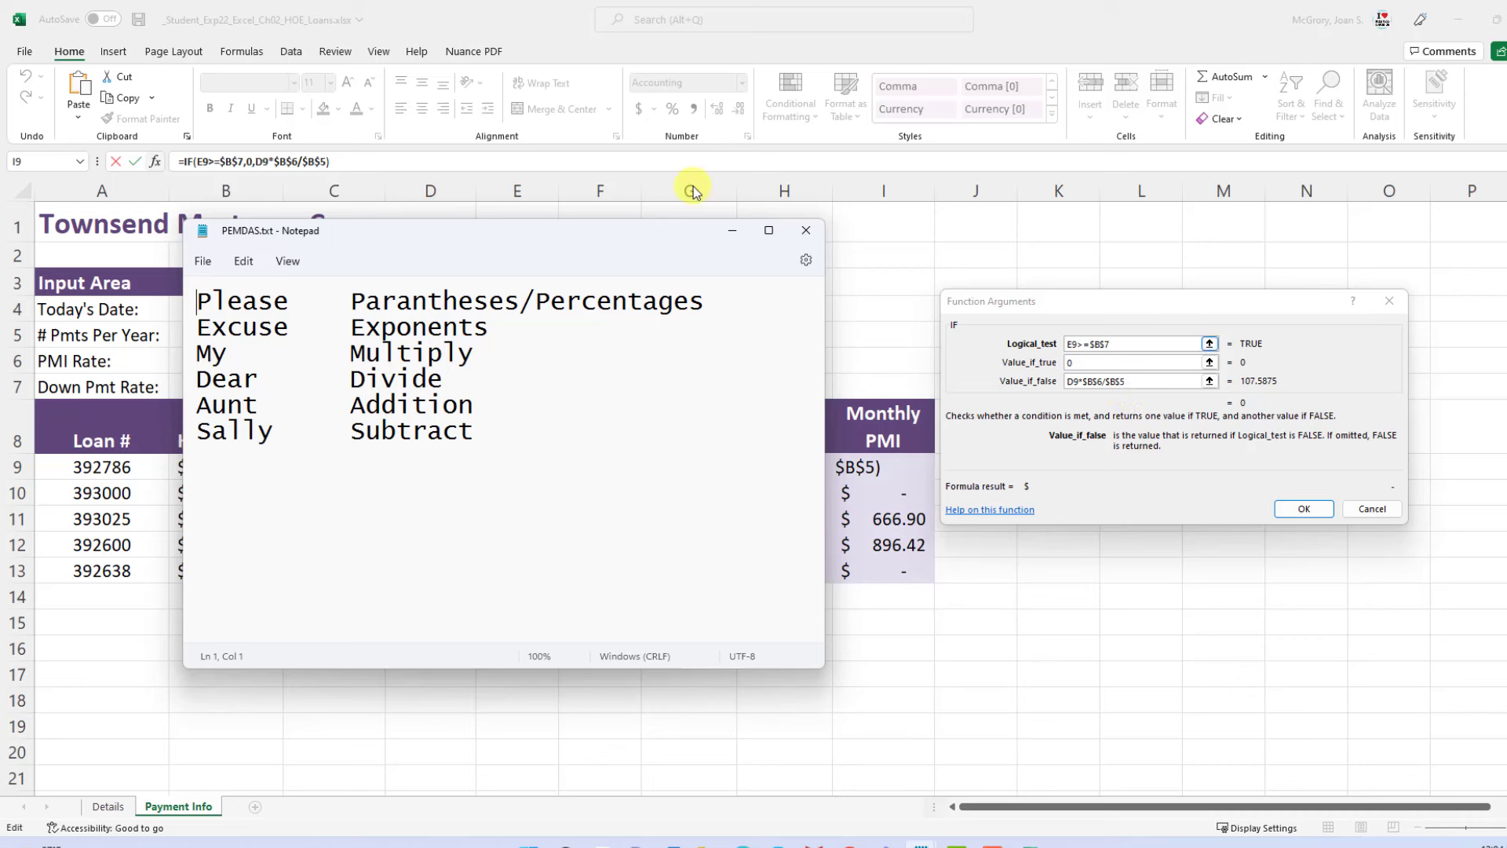
Step: Dismiss the PEMDAS notes to reveal I9's finished IF arguments
{"action": "left_click", "coordinate": [534, 238]}
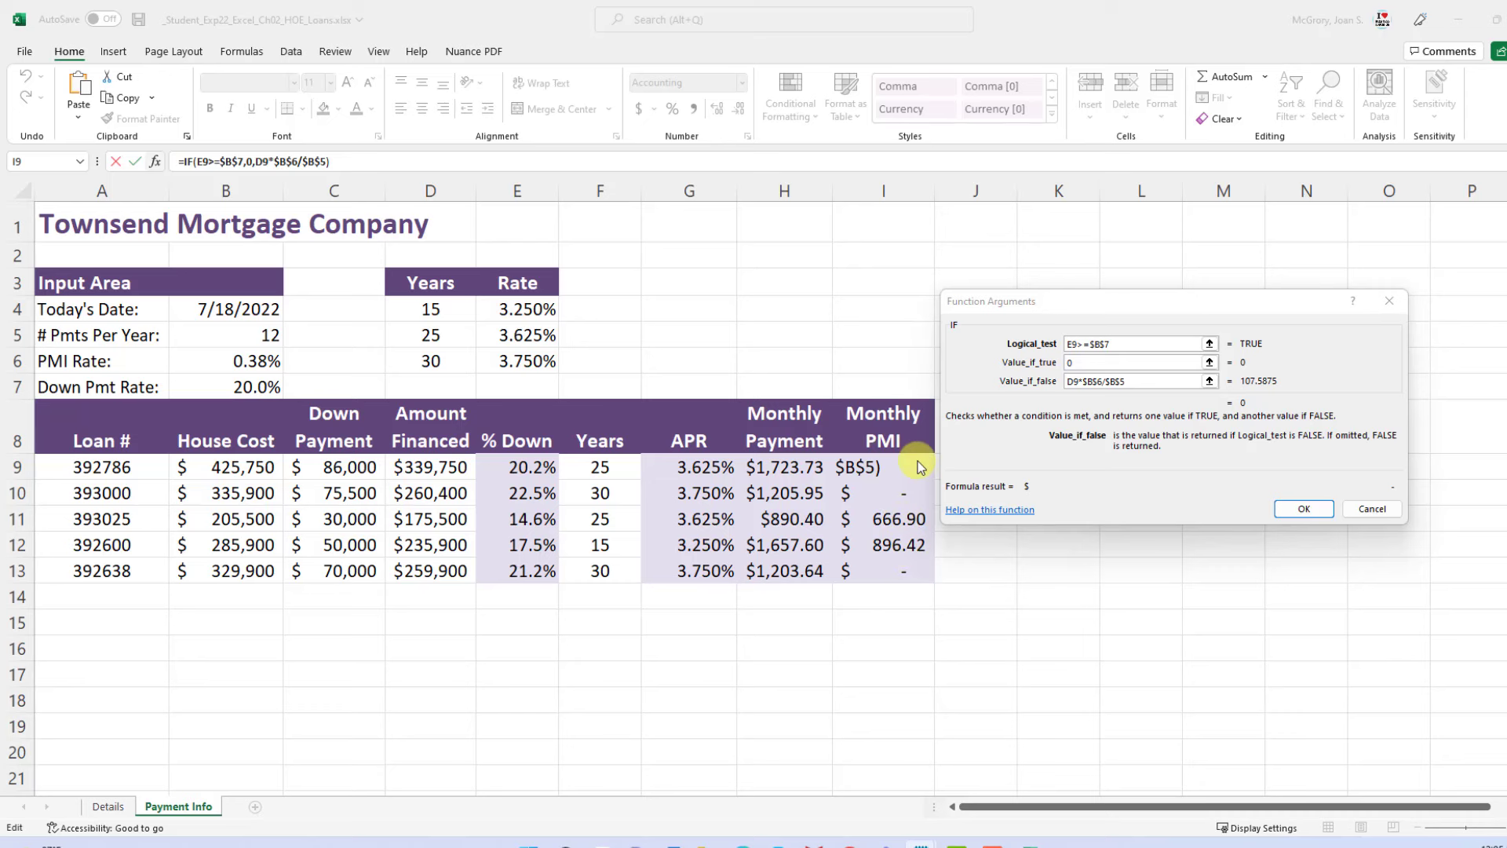
Step: Confirm the IF formula in I9, fill it down to I13, and check I11
{"action": "left_click", "coordinate": [1299, 510]}
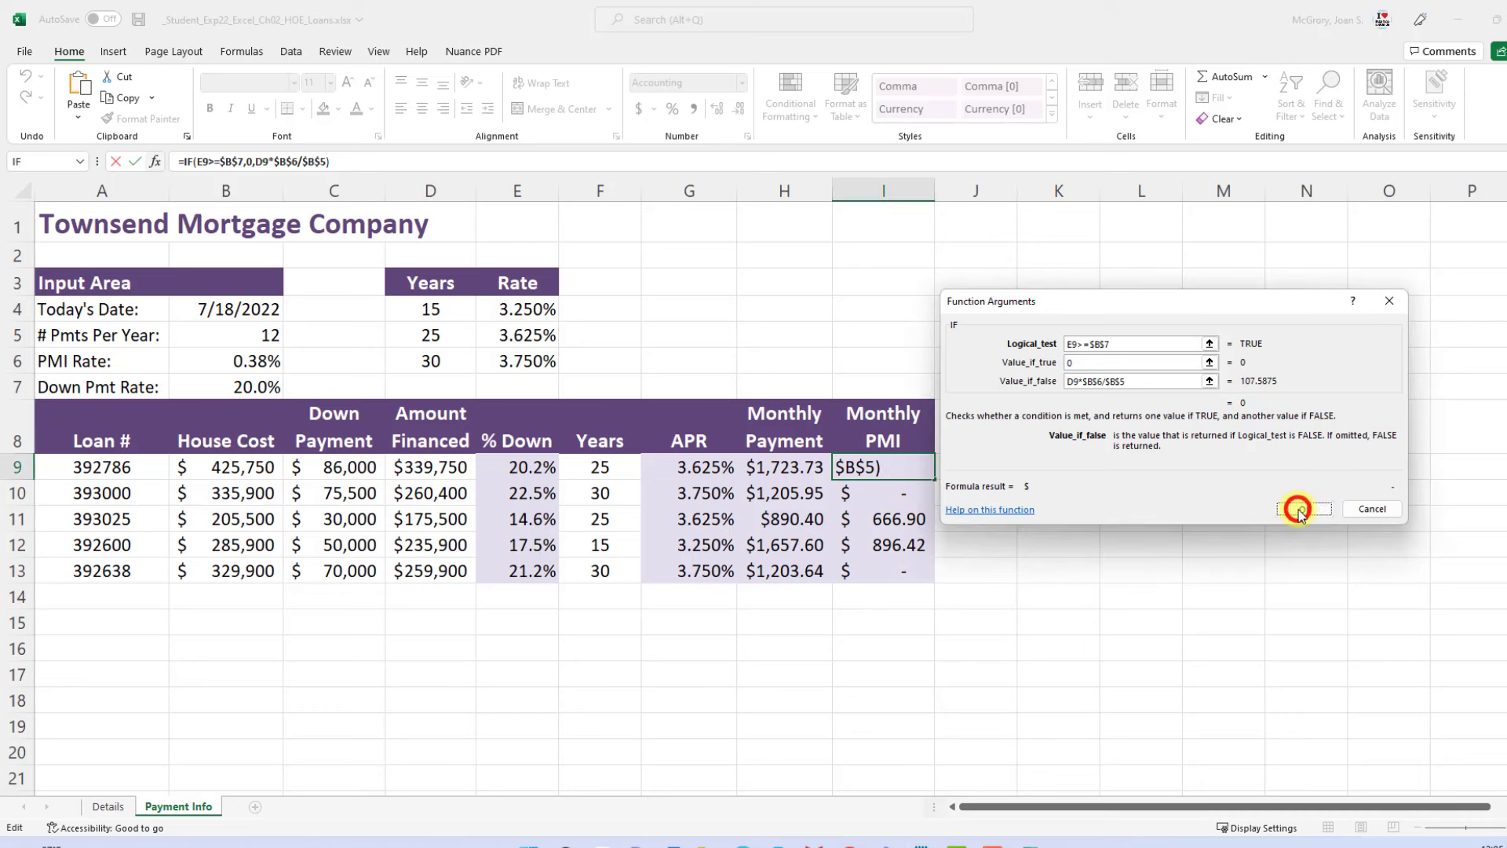
{"action": "left_click", "coordinate": [892, 469]}
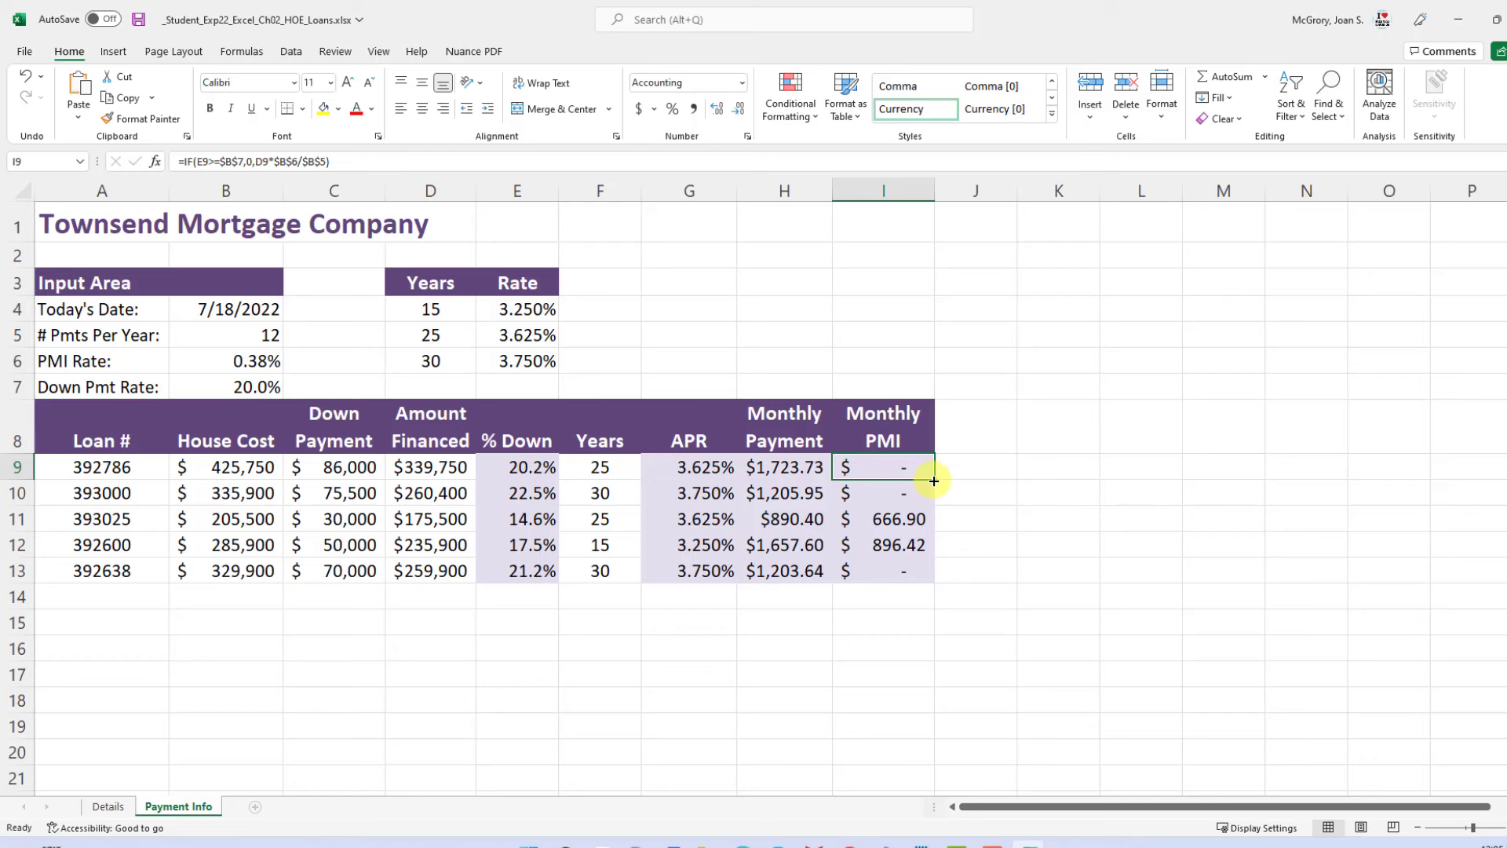
{"action": "left_click_drag", "start_coordinate": [933, 480], "coordinate": [927, 577]}
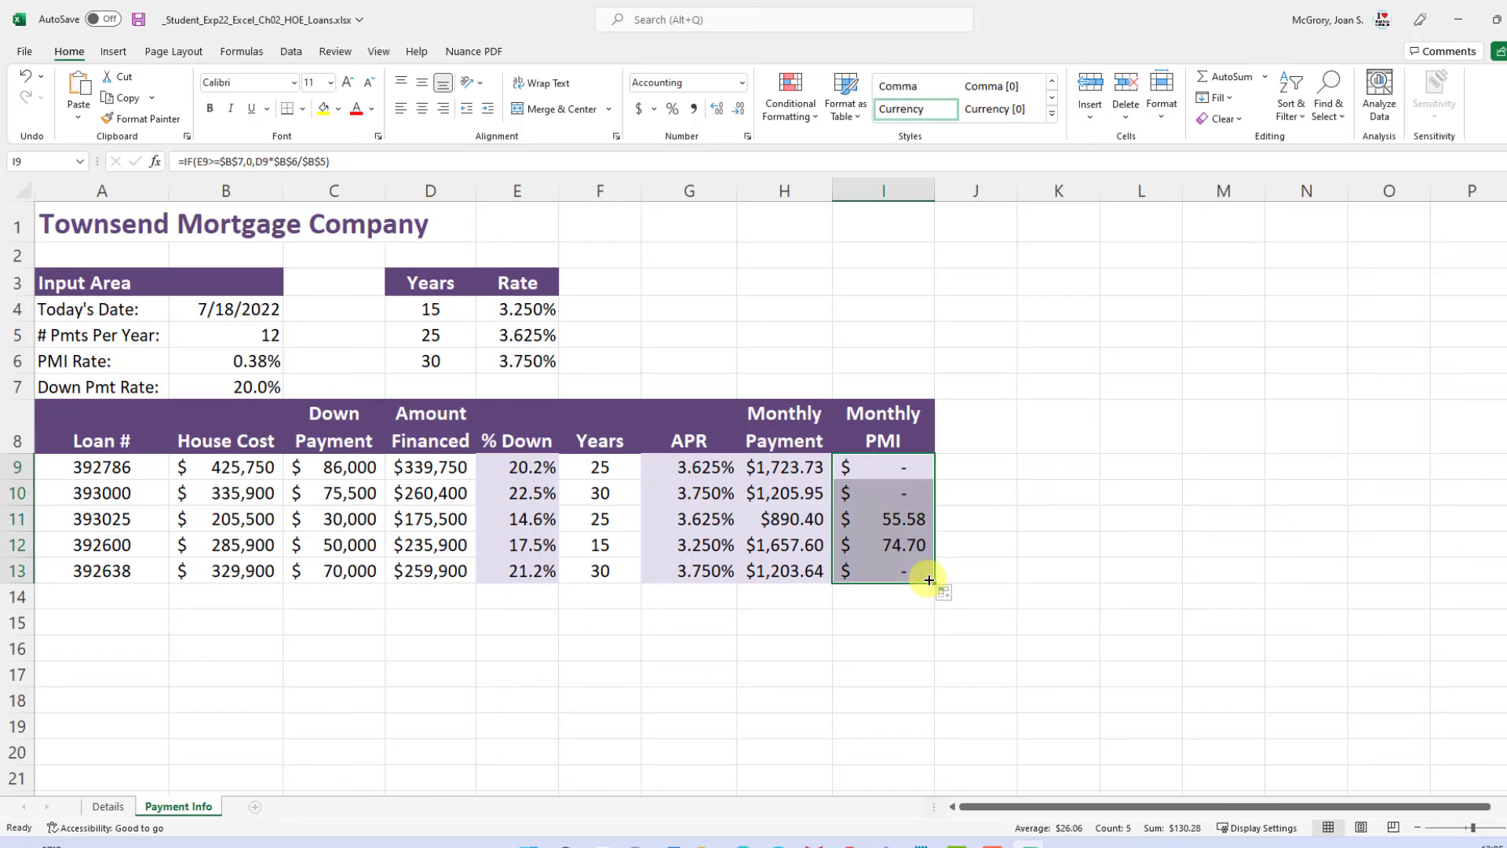
{"action": "left_click", "coordinate": [895, 518]}
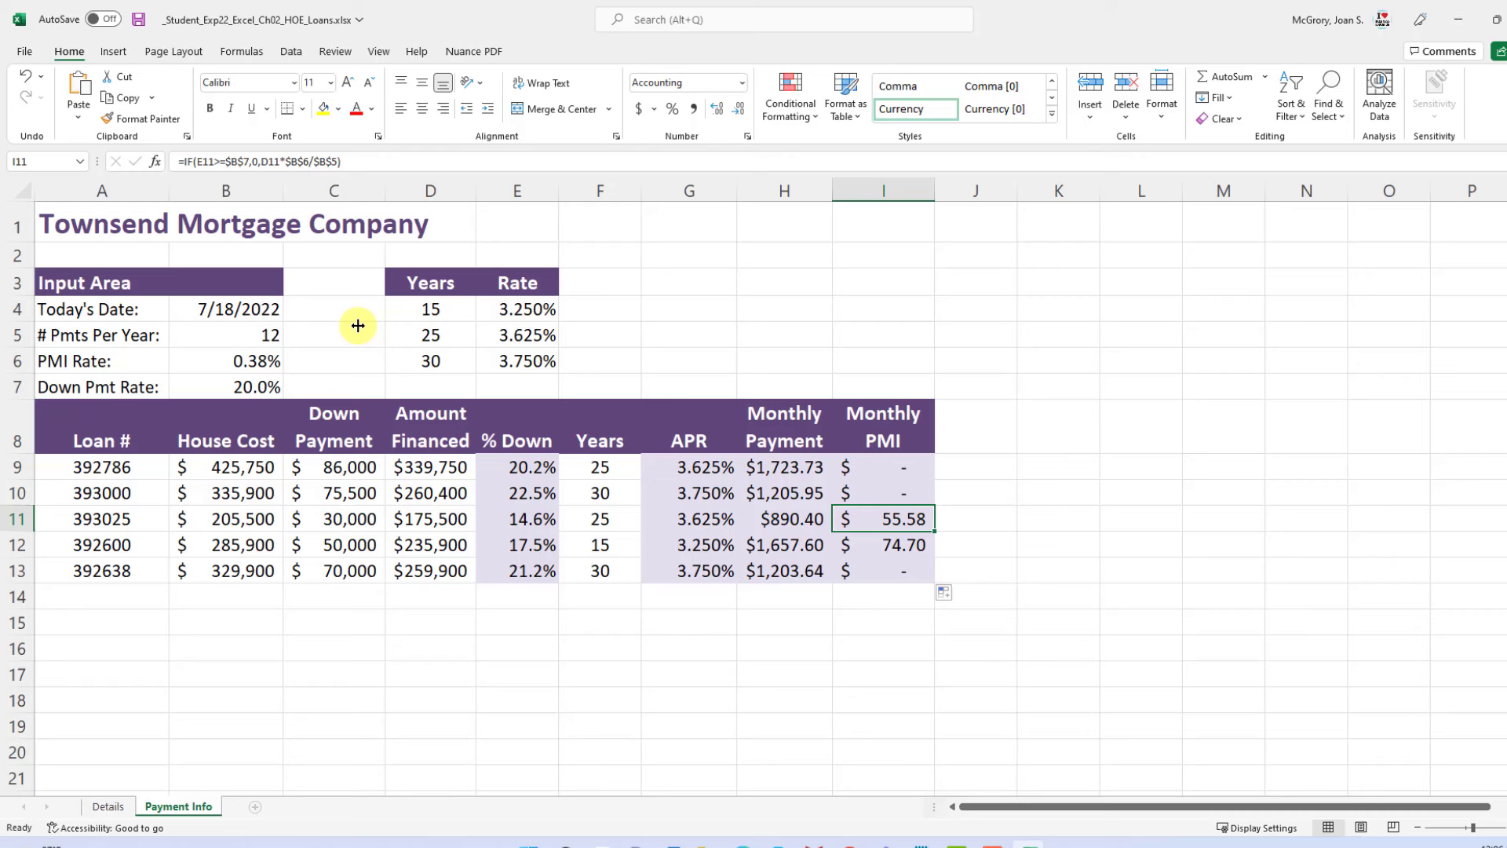
Step: Save the workbook, quit Excel, close the Excel-2 folder, and return to MyLab IT
{"action": "left_click", "coordinate": [138, 22]}
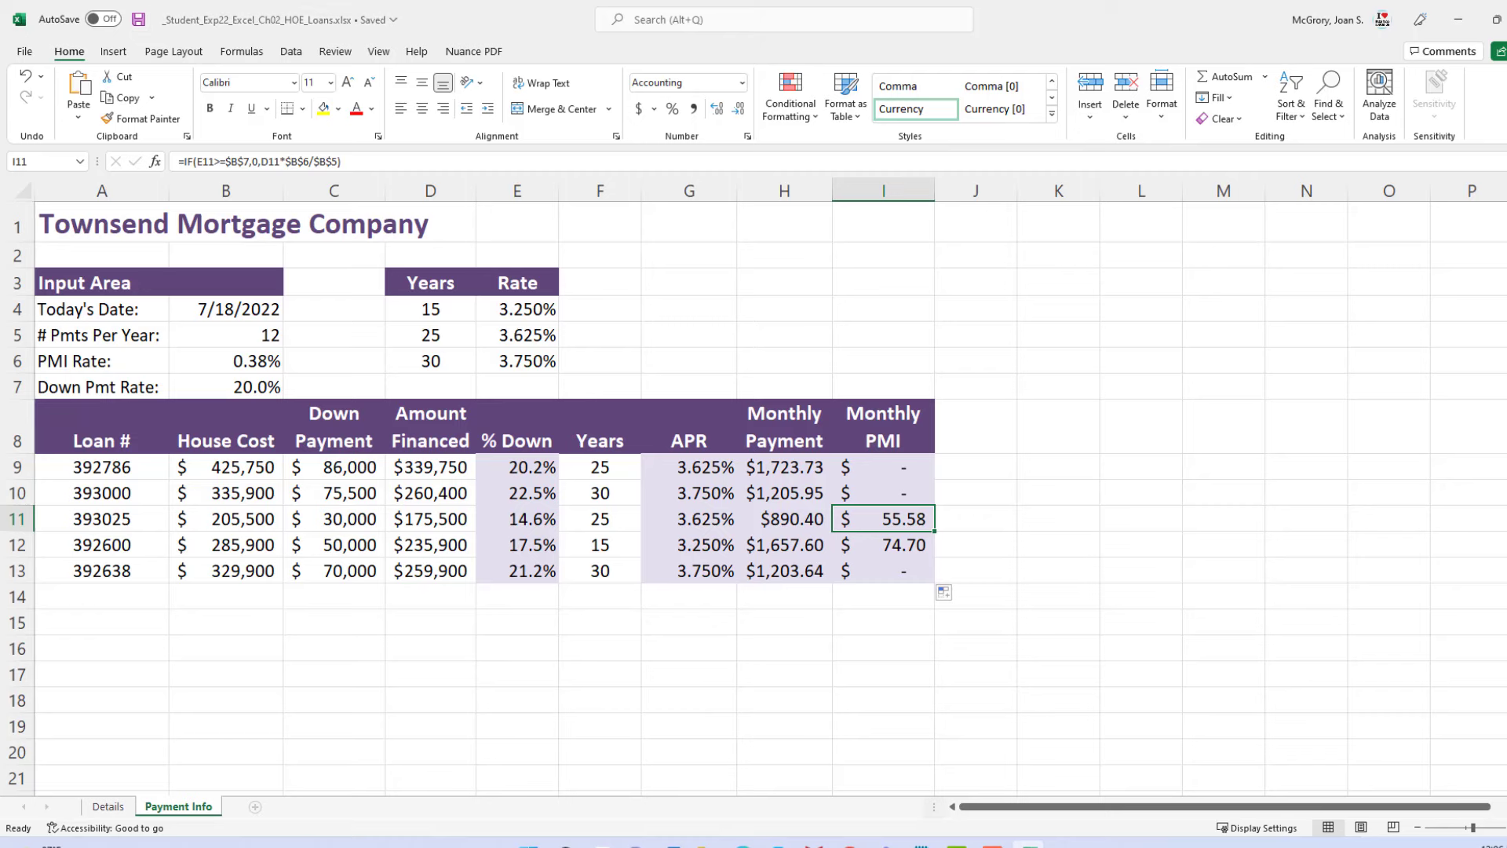
{"action": "key", "text": "alt+F4"}
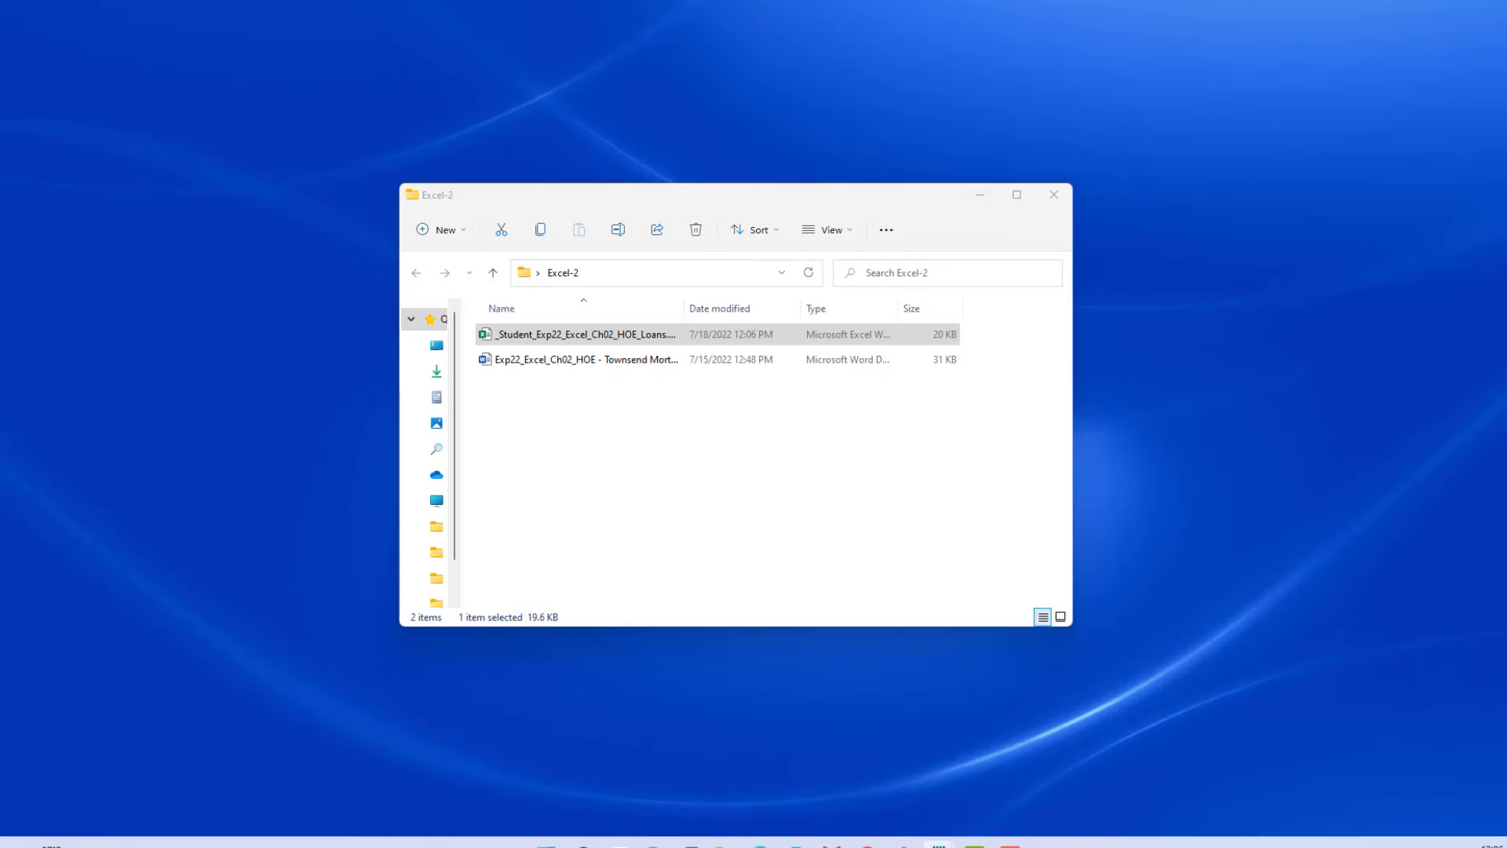
{"action": "left_click", "coordinate": [1056, 200]}
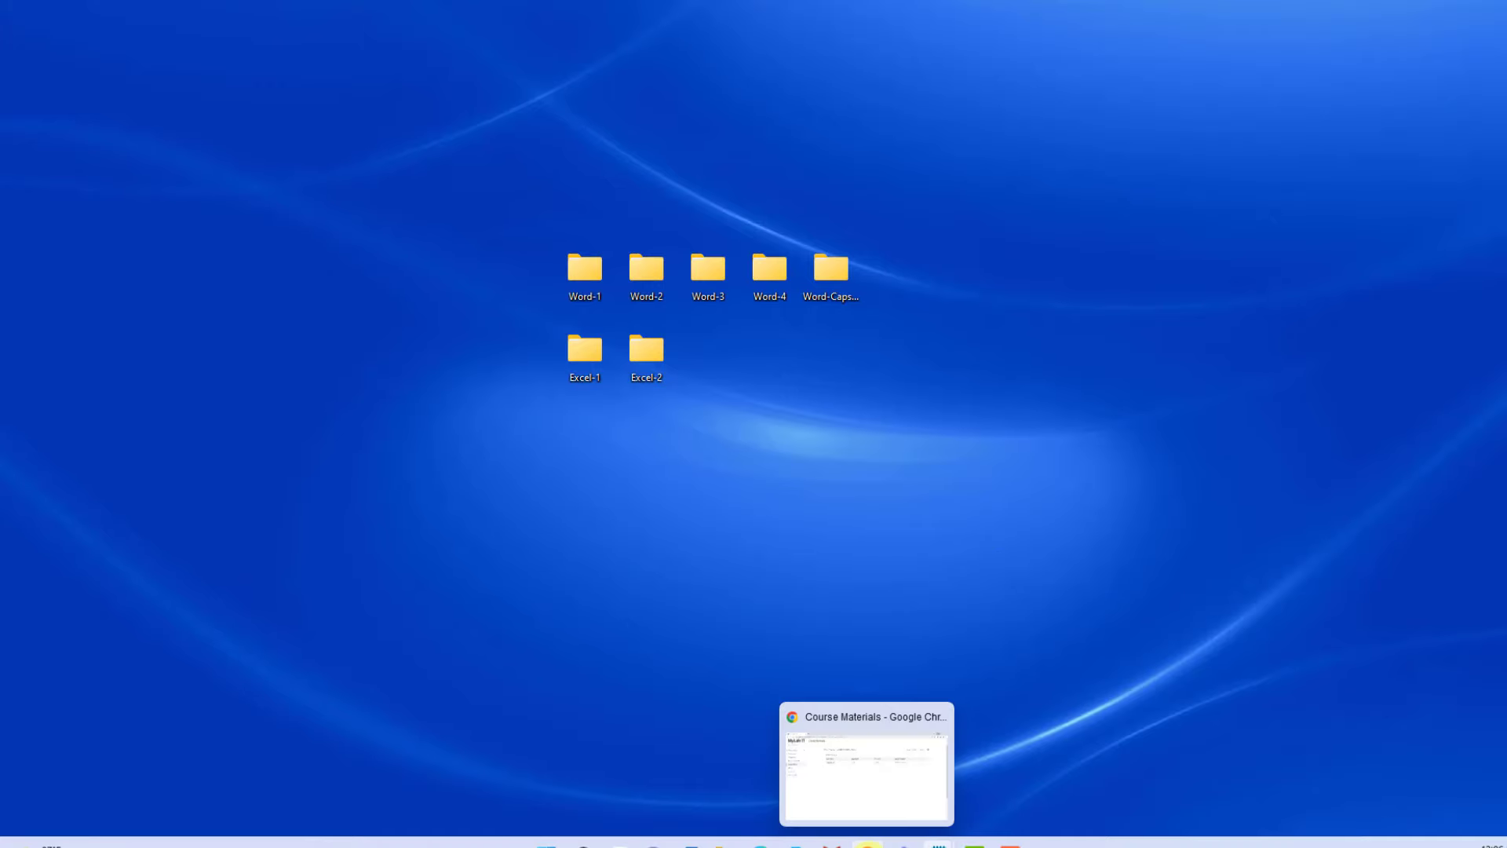
{"action": "left_click", "coordinate": [907, 813]}
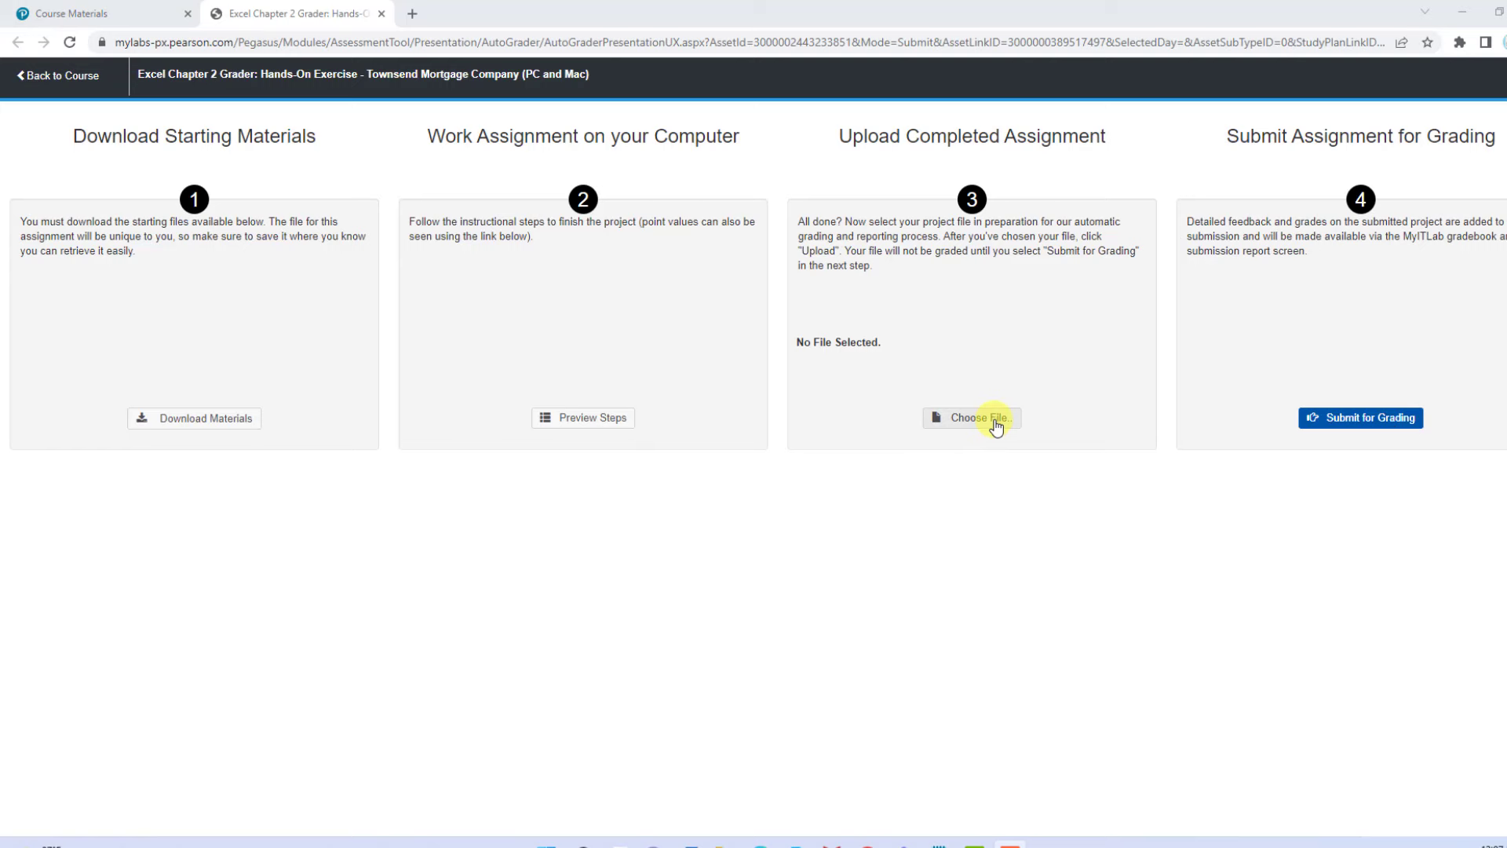
Step: Upload the _Student Loans .xlsx workbook, submit it for grading, and close the assignment
{"action": "left_click", "coordinate": [996, 424]}
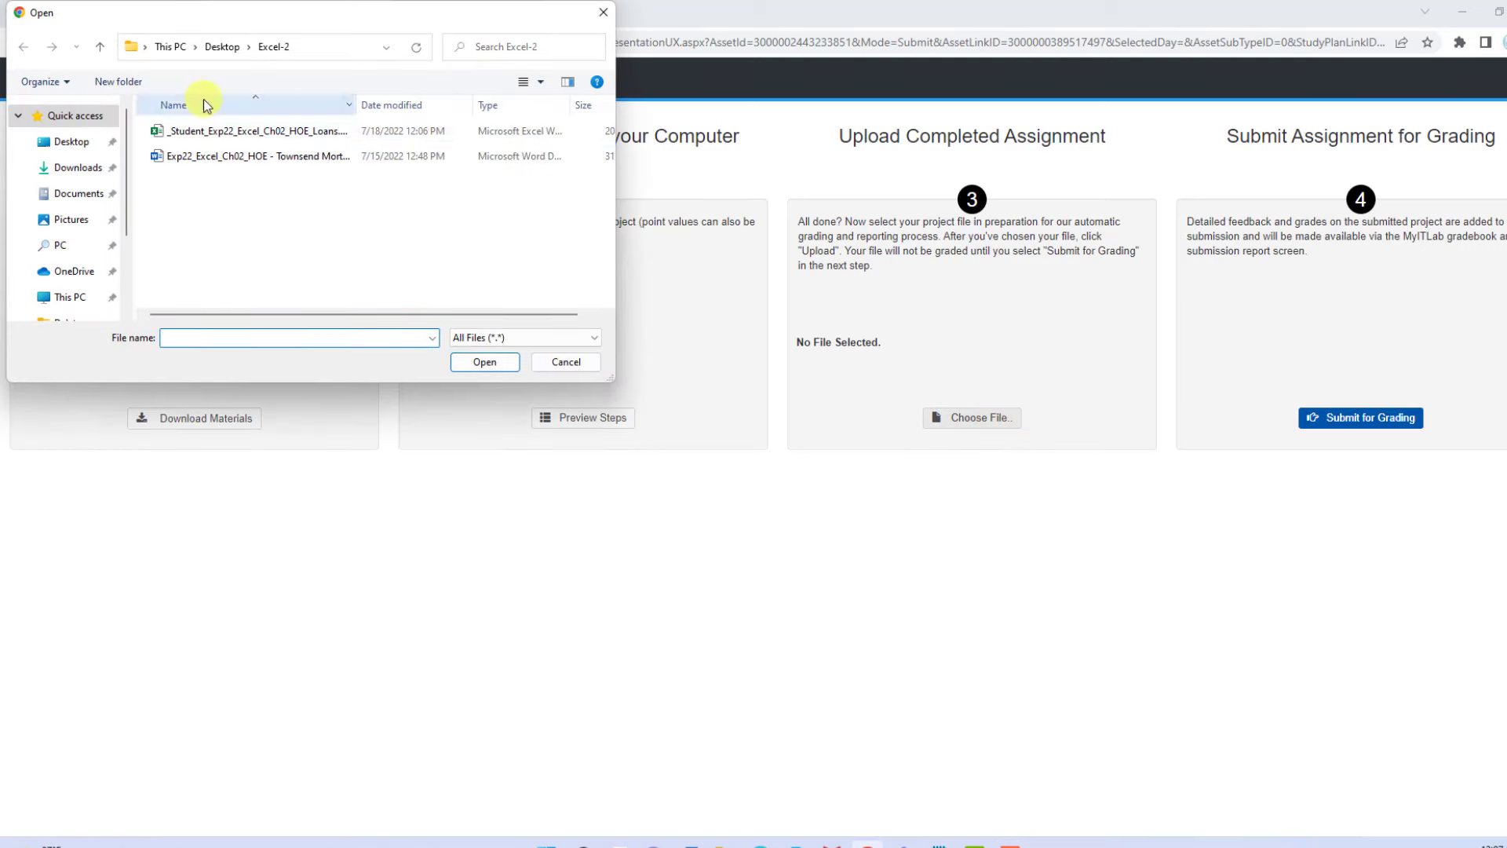
{"action": "left_click", "coordinate": [240, 130]}
{"action": "left_click", "coordinate": [487, 362]}
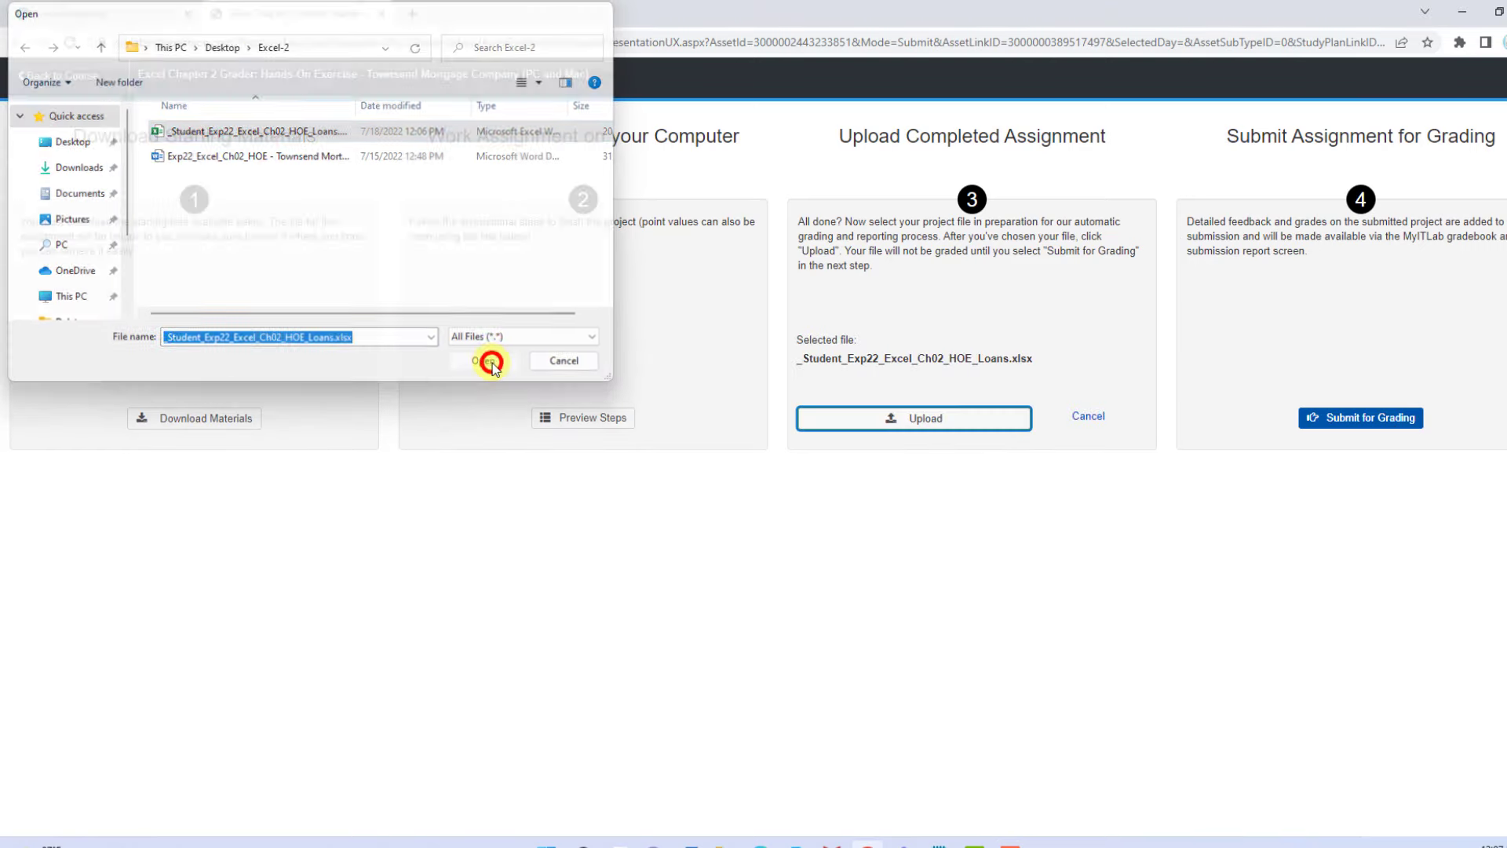
{"action": "left_click", "coordinate": [907, 423]}
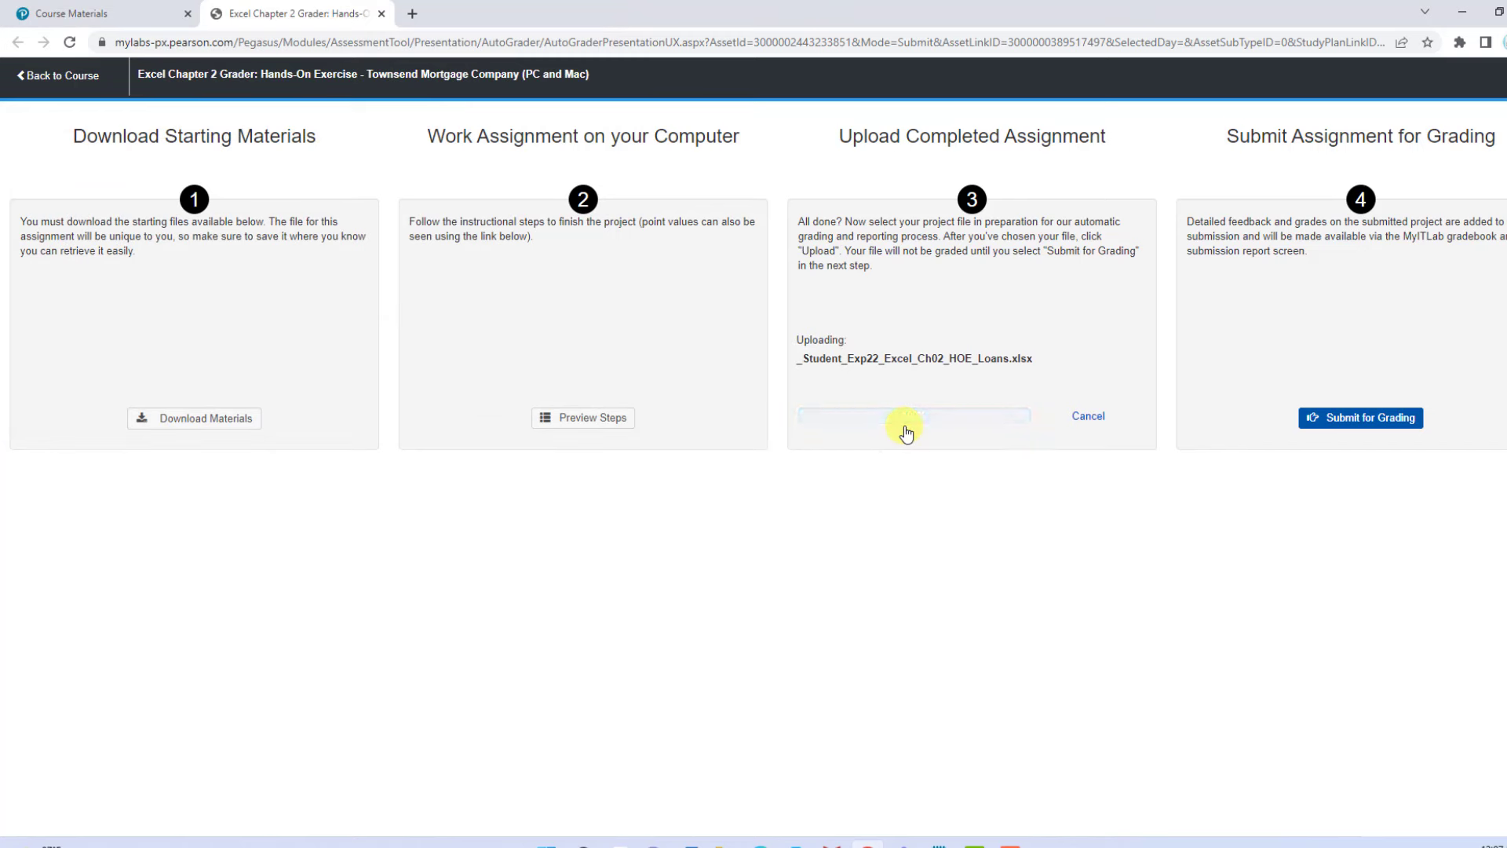
{"action": "left_click", "coordinate": [1355, 424]}
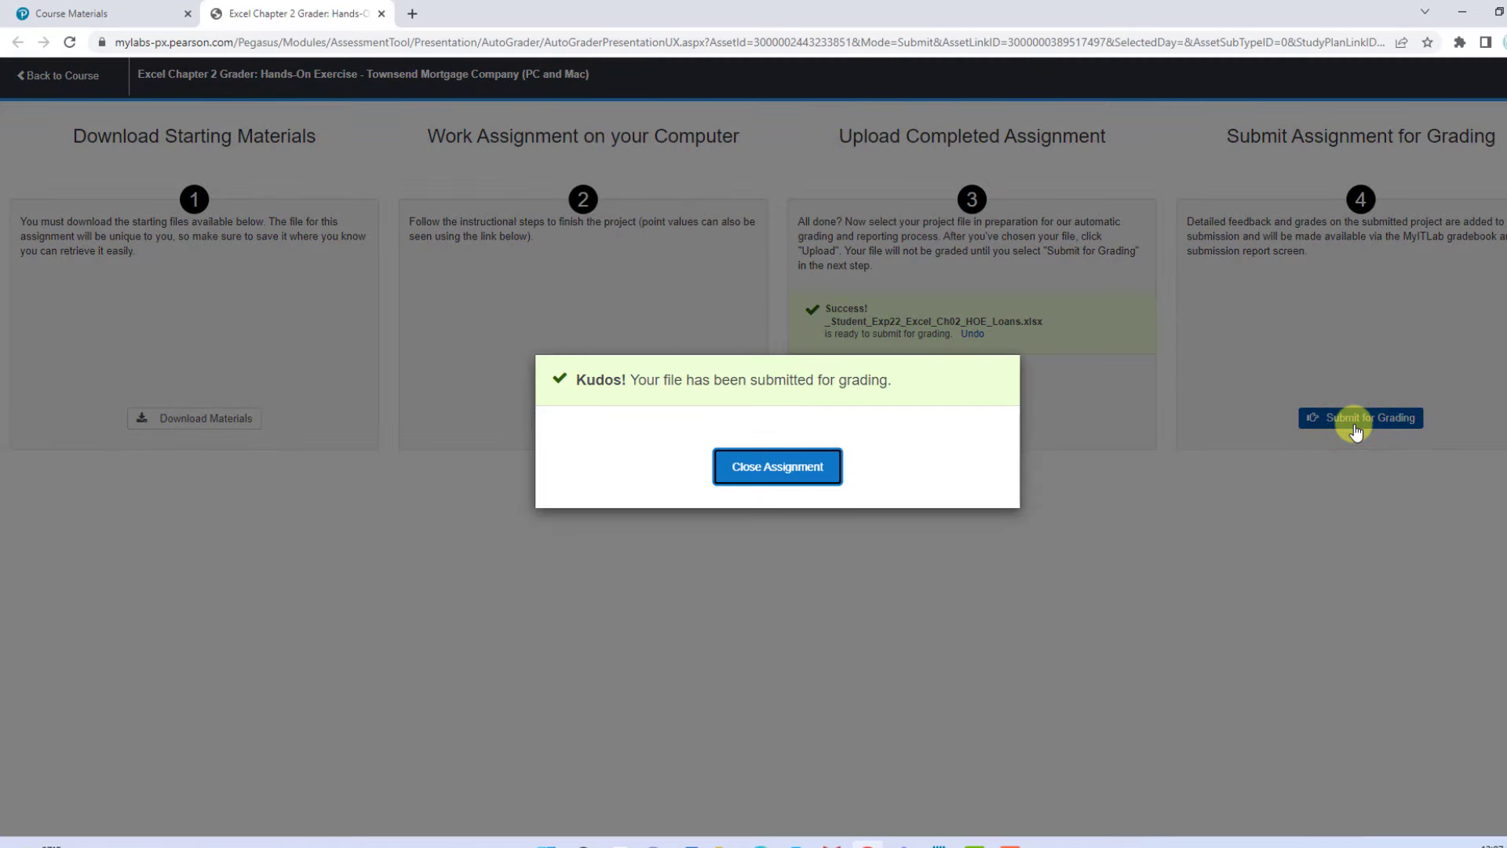
{"action": "key", "text": "Return"}
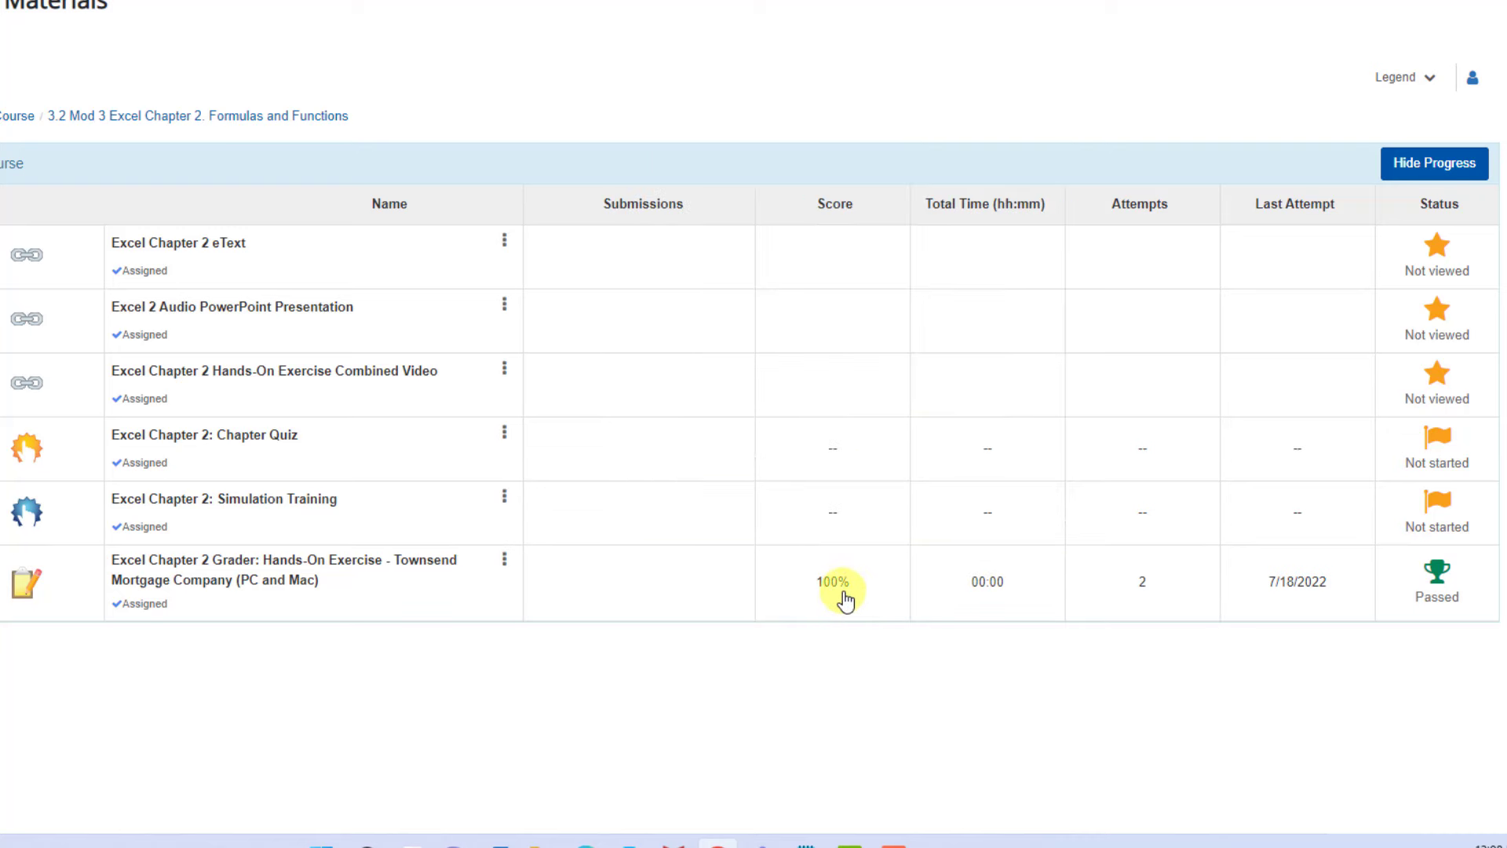
Step: Open the score card for Submission 1/2 of the Townsend Mortgage grader
{"action": "left_click", "coordinate": [504, 559]}
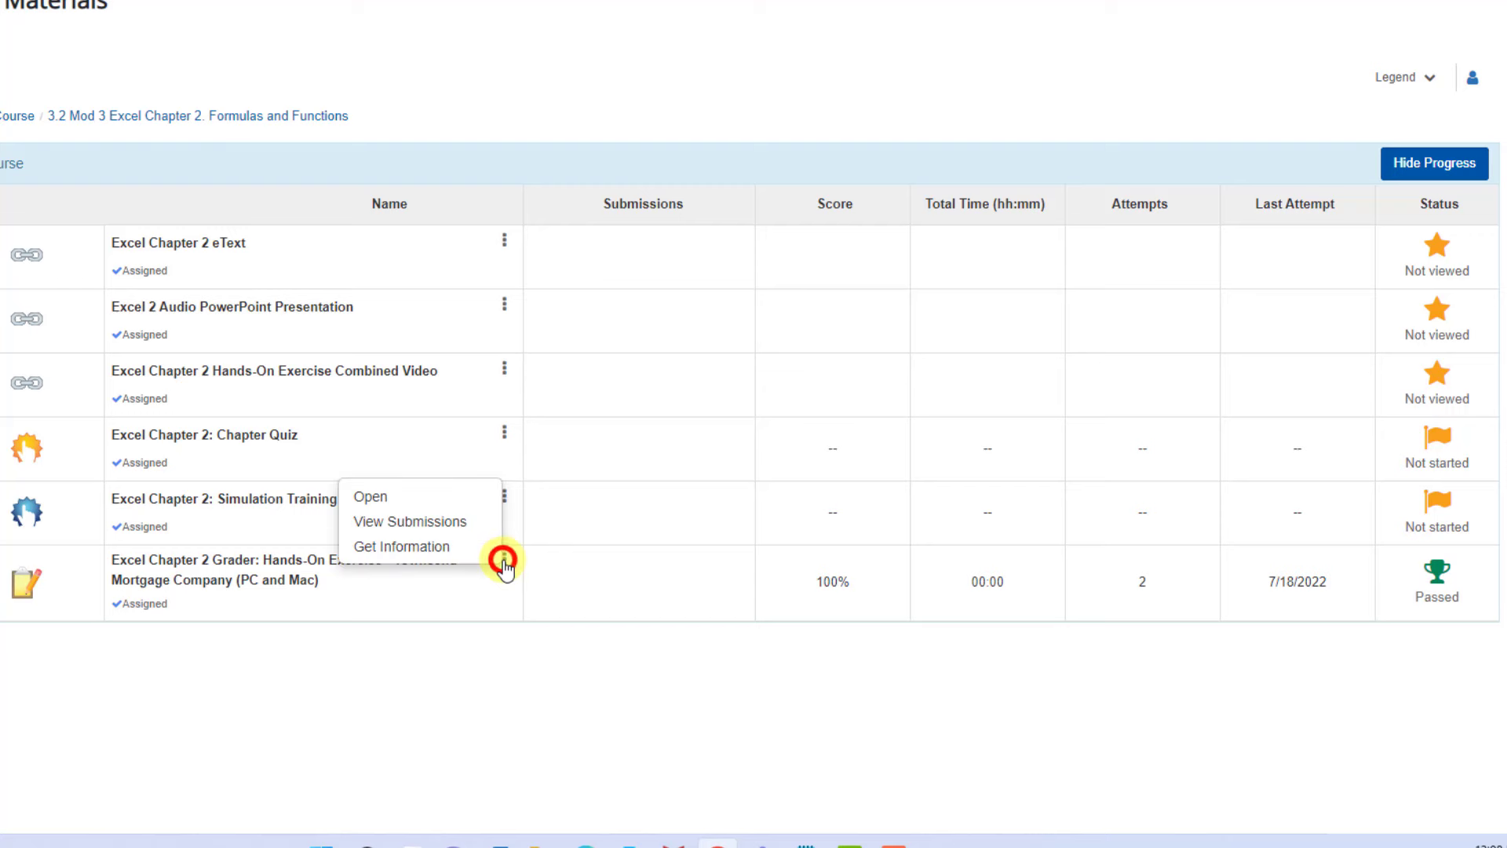
{"action": "left_click", "coordinate": [475, 522]}
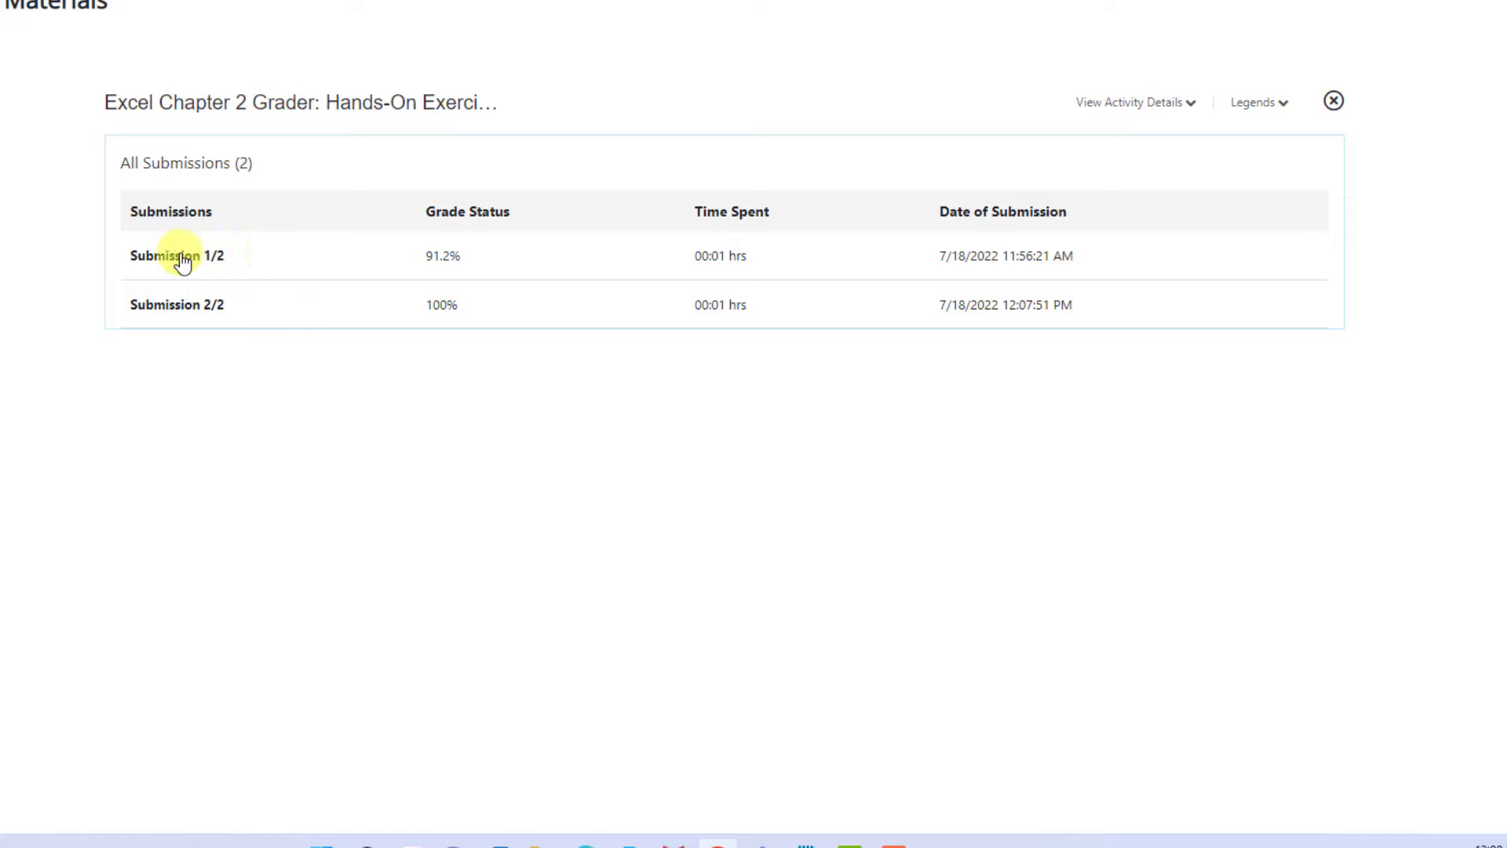
{"action": "left_click", "coordinate": [198, 262]}
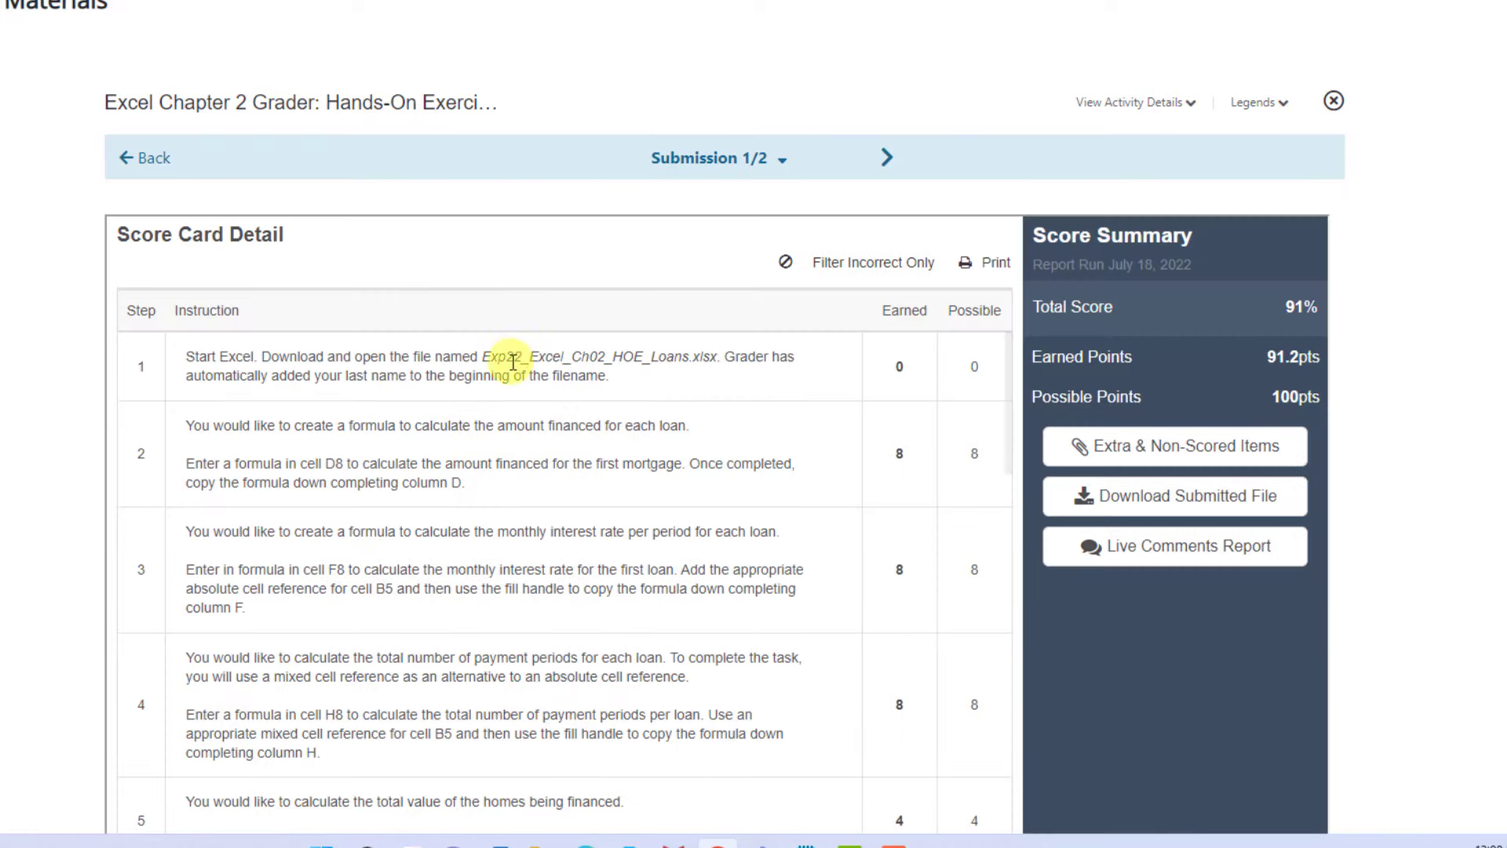
Step: Expand step 16's scoring details and download the Live Comments report
{"action": "scroll", "coordinate": [1433, 322], "scroll_direction": "down", "scroll_amount": 5}
{"action": "scroll", "coordinate": [751, 267], "scroll_direction": "down", "scroll_amount": 4}
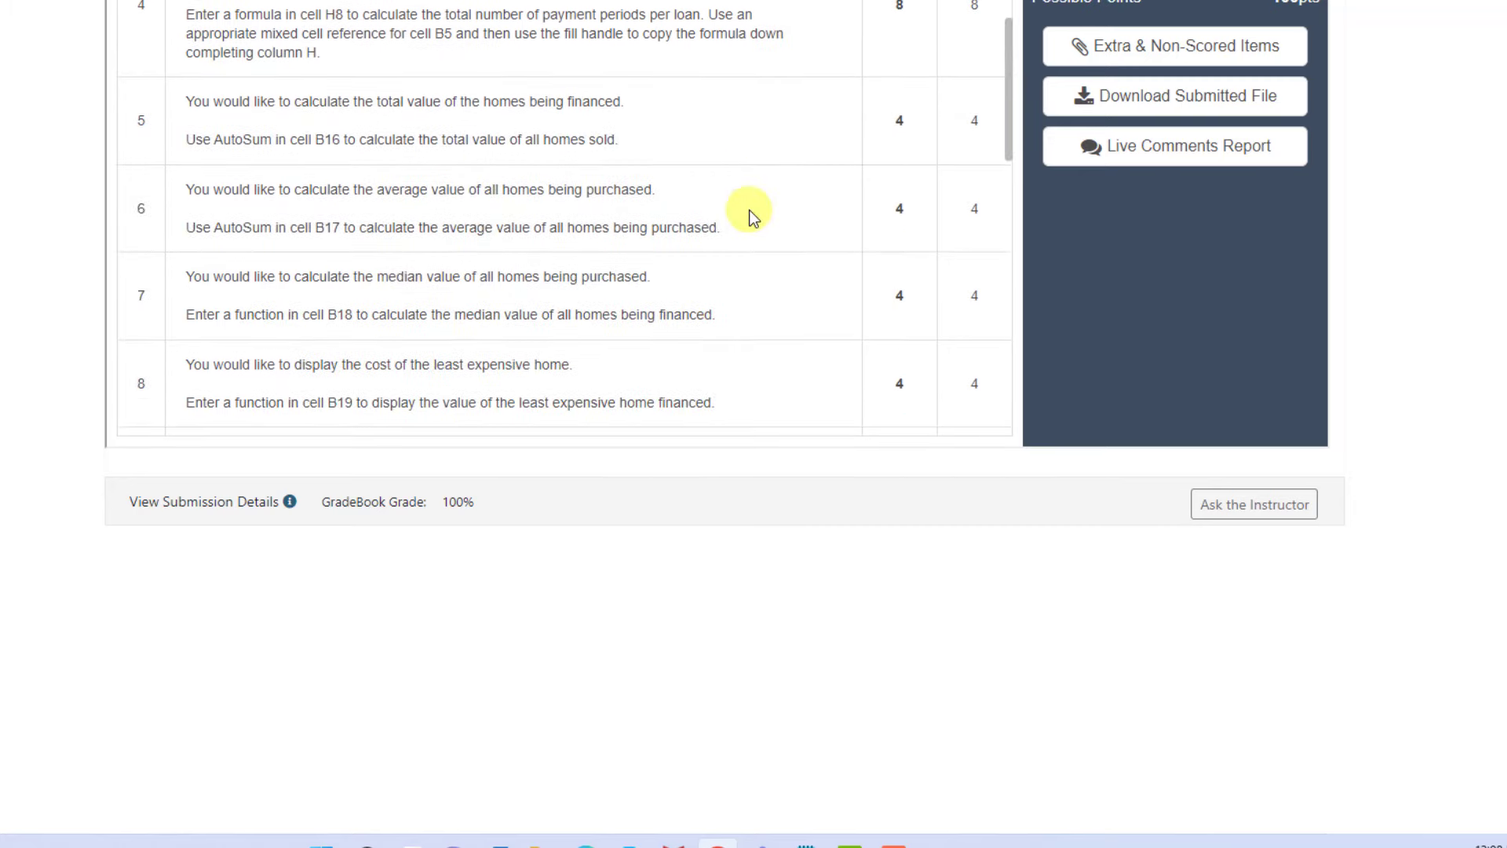
{"action": "scroll", "coordinate": [751, 213], "scroll_direction": "down", "scroll_amount": 10}
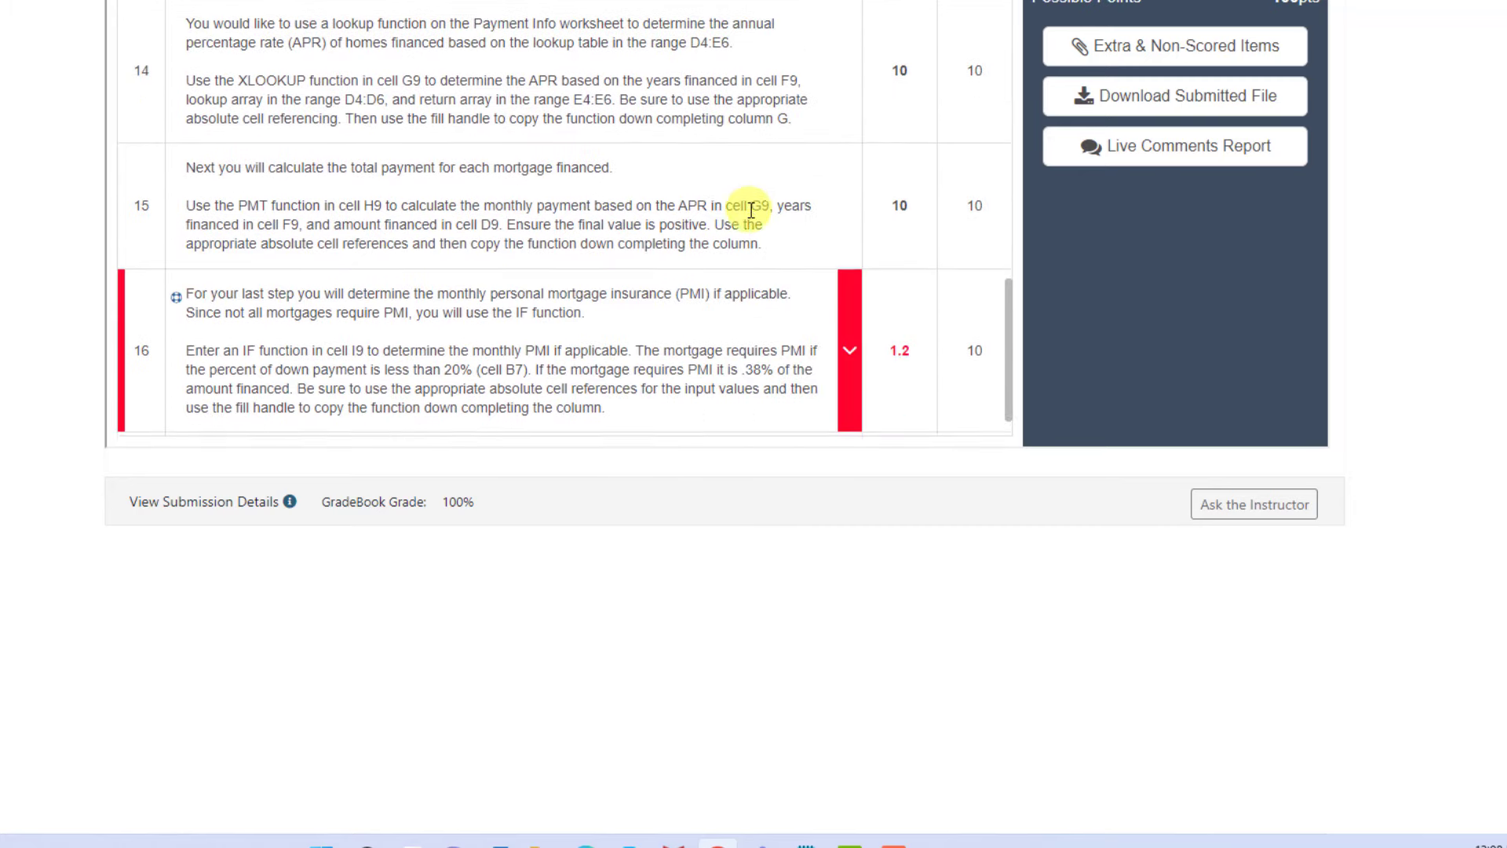
{"action": "scroll", "coordinate": [751, 210], "scroll_direction": "down", "scroll_amount": 1}
{"action": "left_click", "coordinate": [847, 305]}
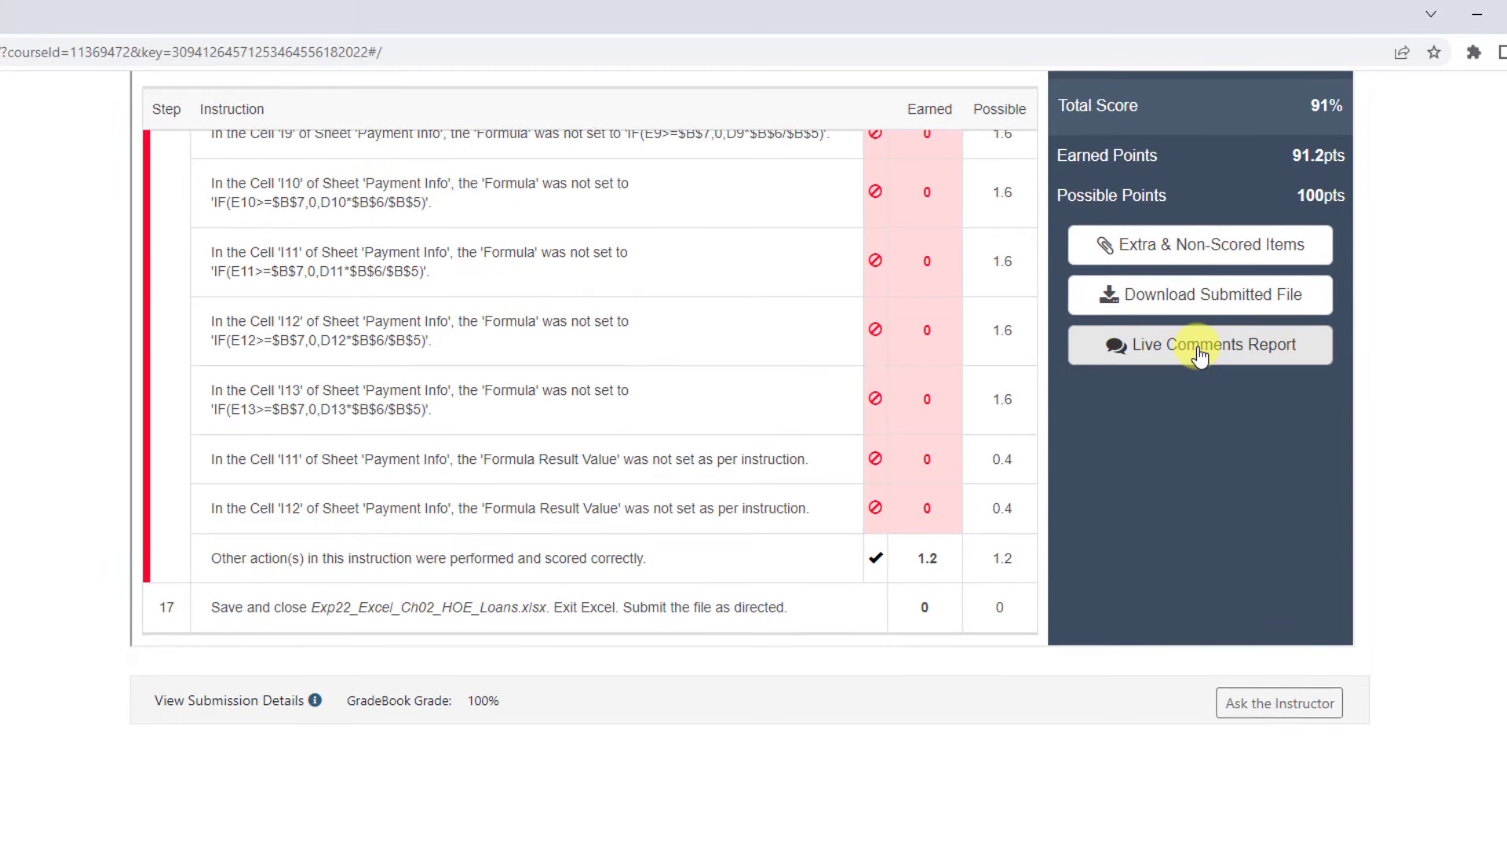
{"action": "left_click", "coordinate": [1200, 353]}
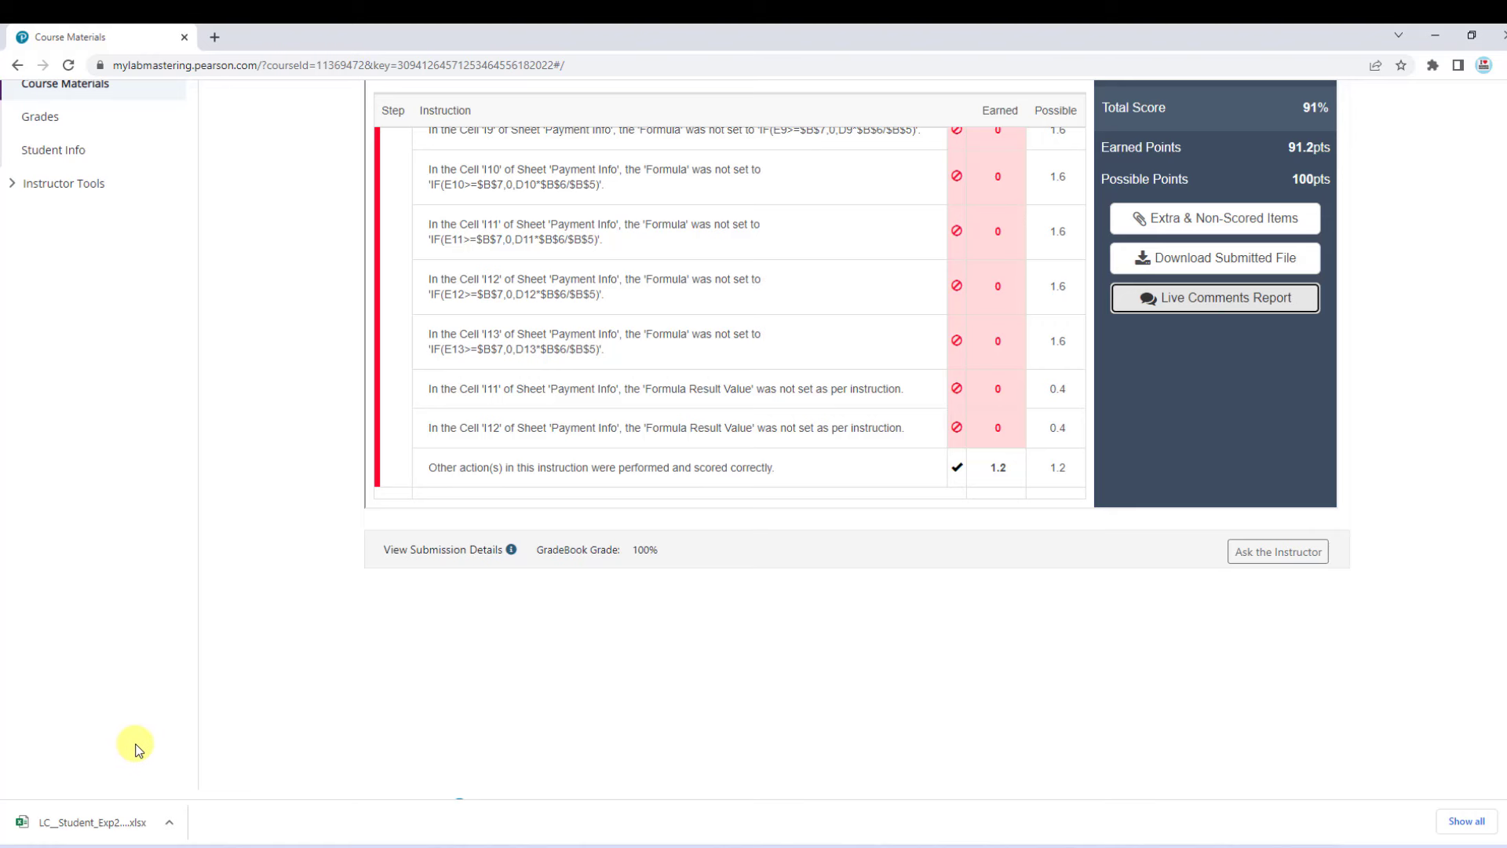
Step: Open the downloaded LC__Student_Exp22_Excel_Ch02_HOE_Loans.xlsx report, enable editing, and review the Details sheet
{"action": "left_click", "coordinate": [89, 823]}
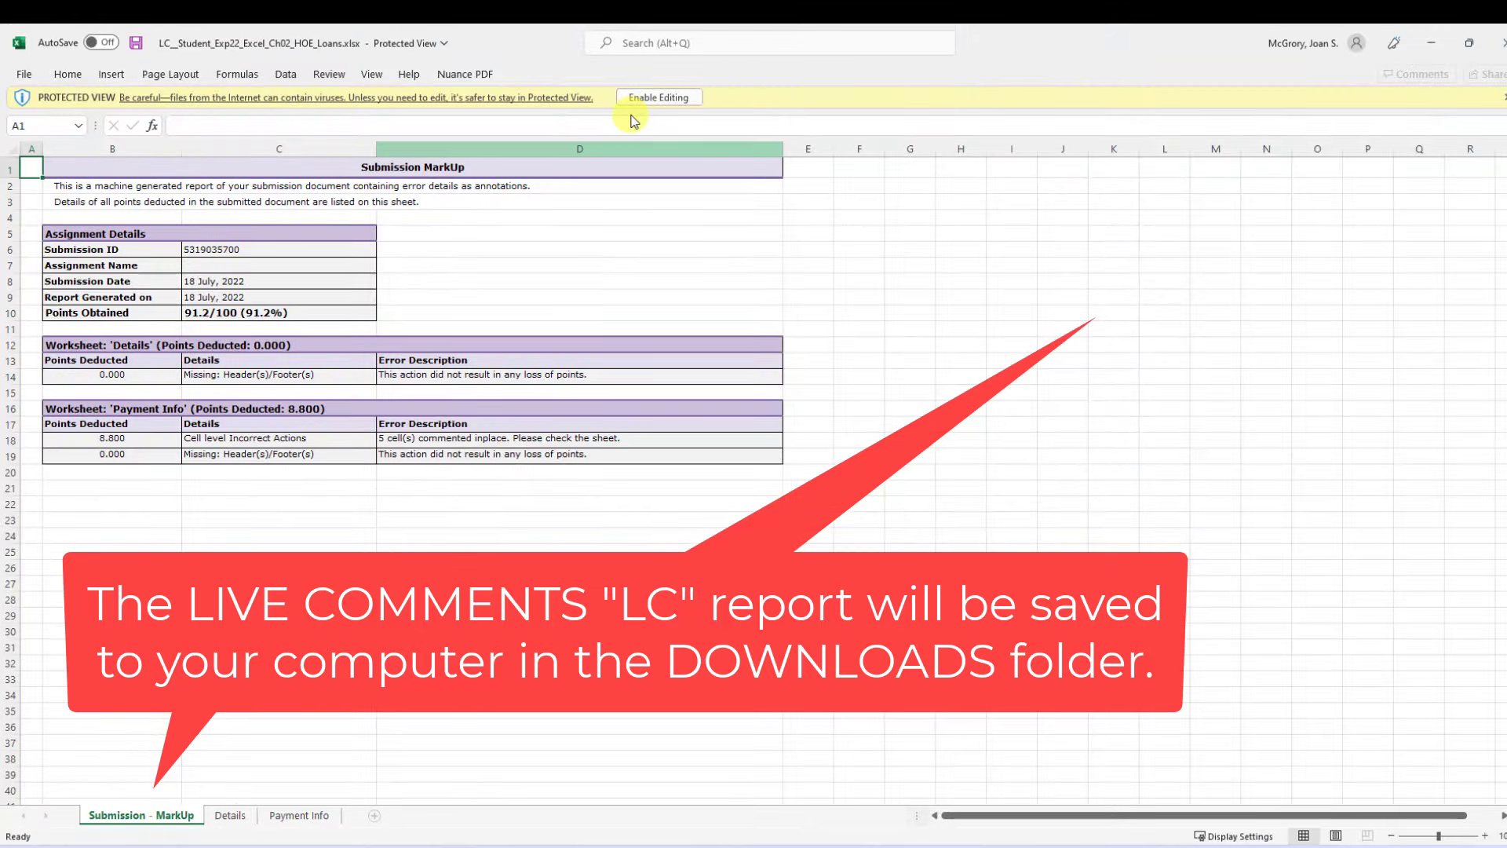
{"action": "left_click", "coordinate": [642, 97]}
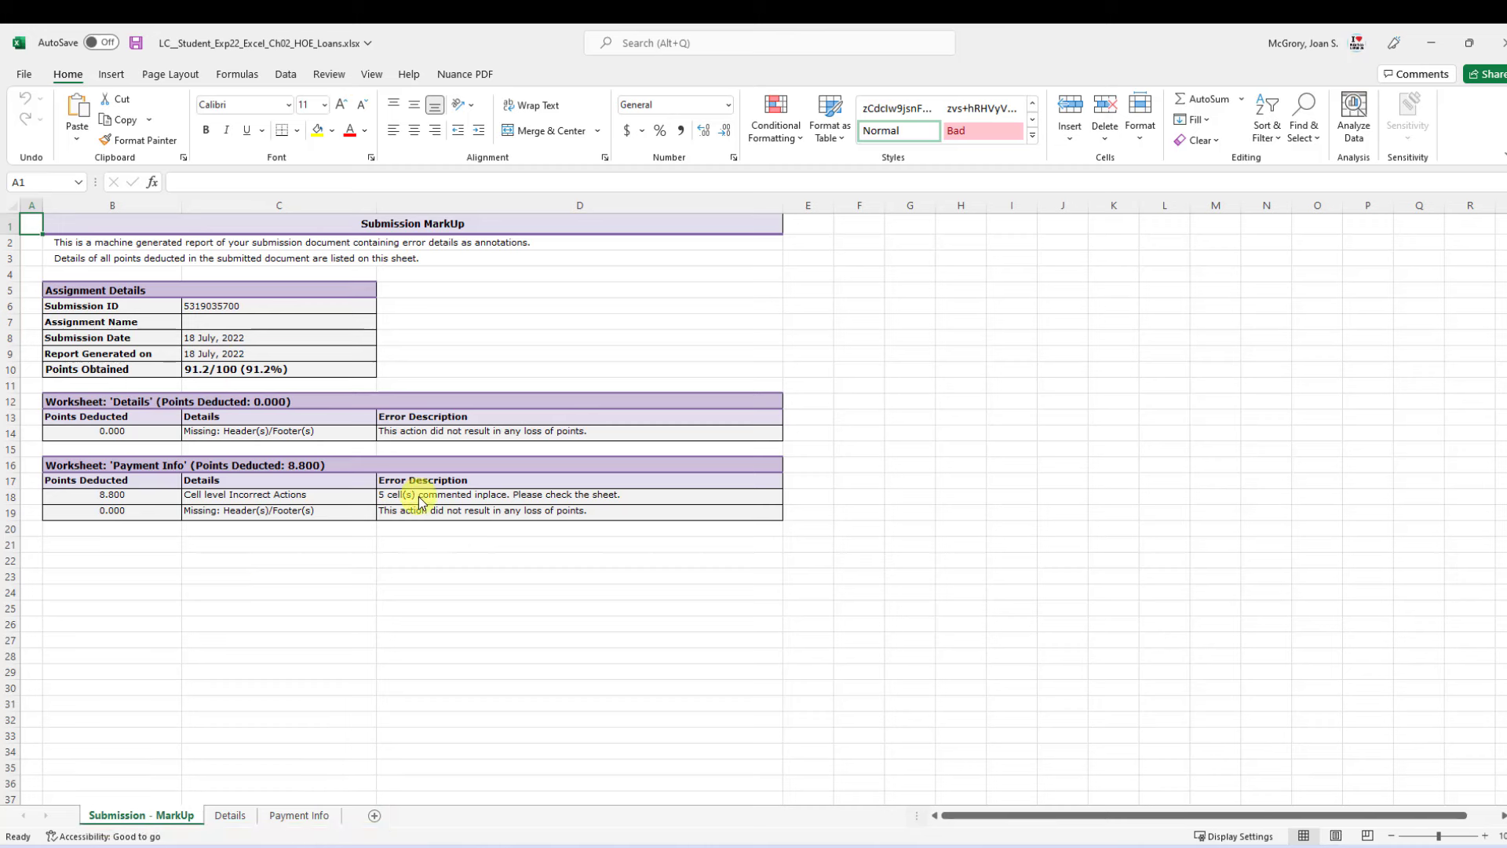
{"action": "left_click", "coordinate": [231, 816]}
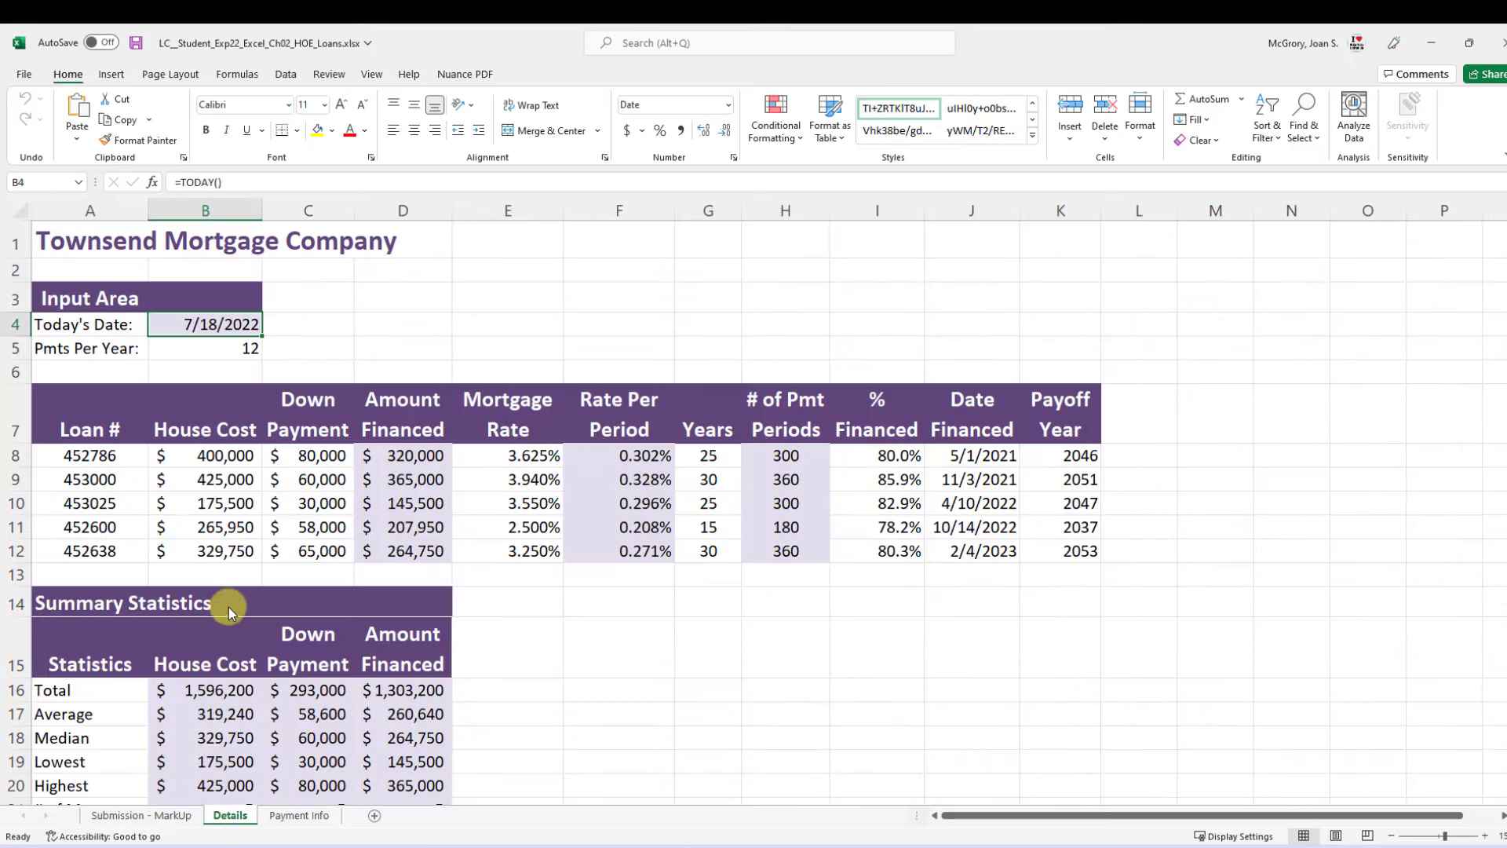
{"action": "scroll", "coordinate": [212, 590], "scroll_direction": "down", "scroll_amount": 2}
{"action": "scroll", "coordinate": [244, 591], "scroll_direction": "up", "scroll_amount": 2}
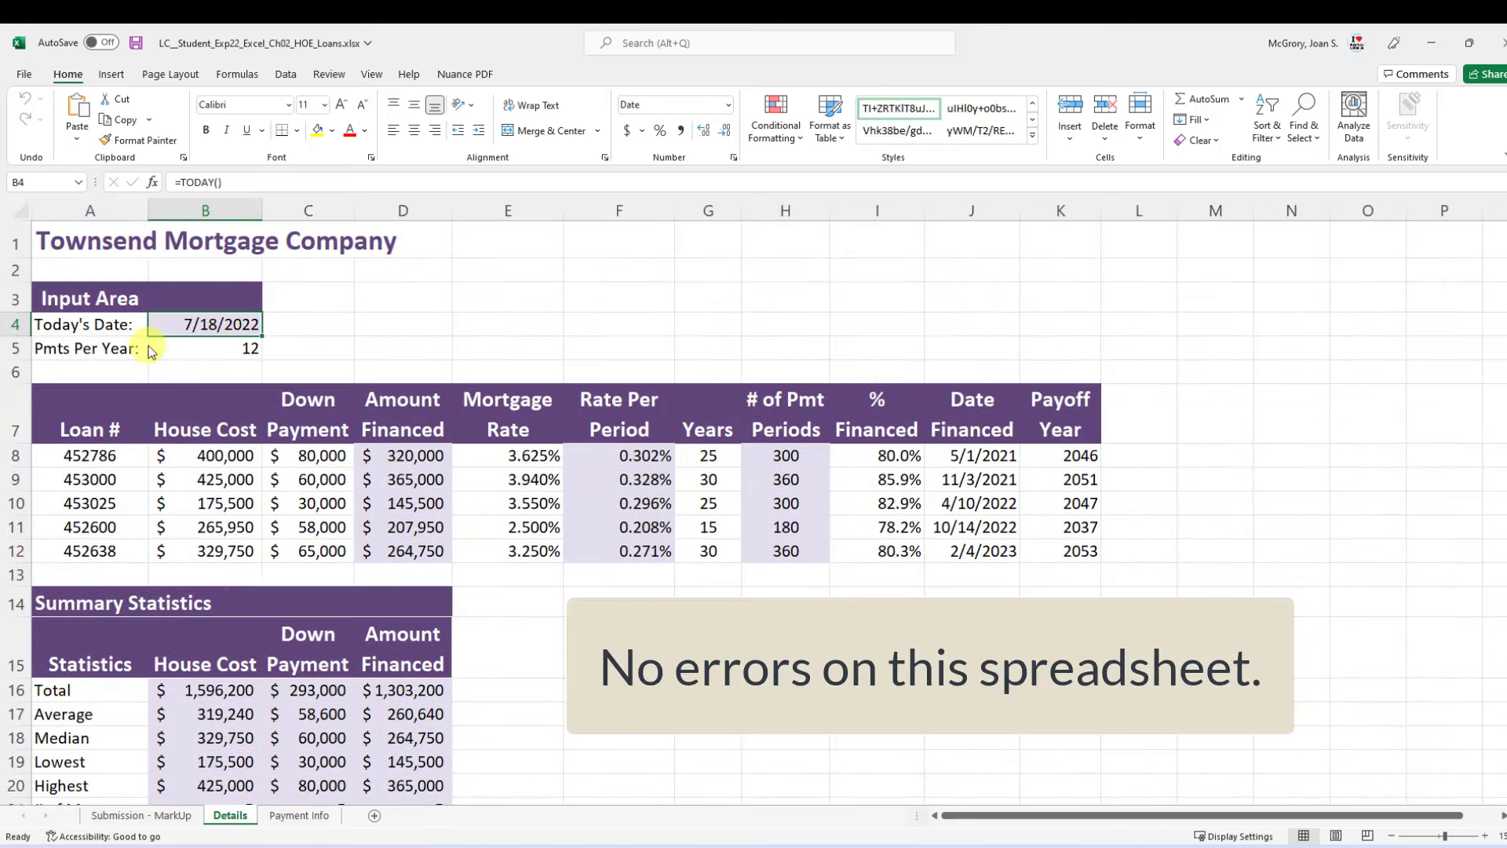
Step: Read the error comments on the Payment Info sheet's Monthly PMI cells, including I12
{"action": "left_click", "coordinate": [299, 815]}
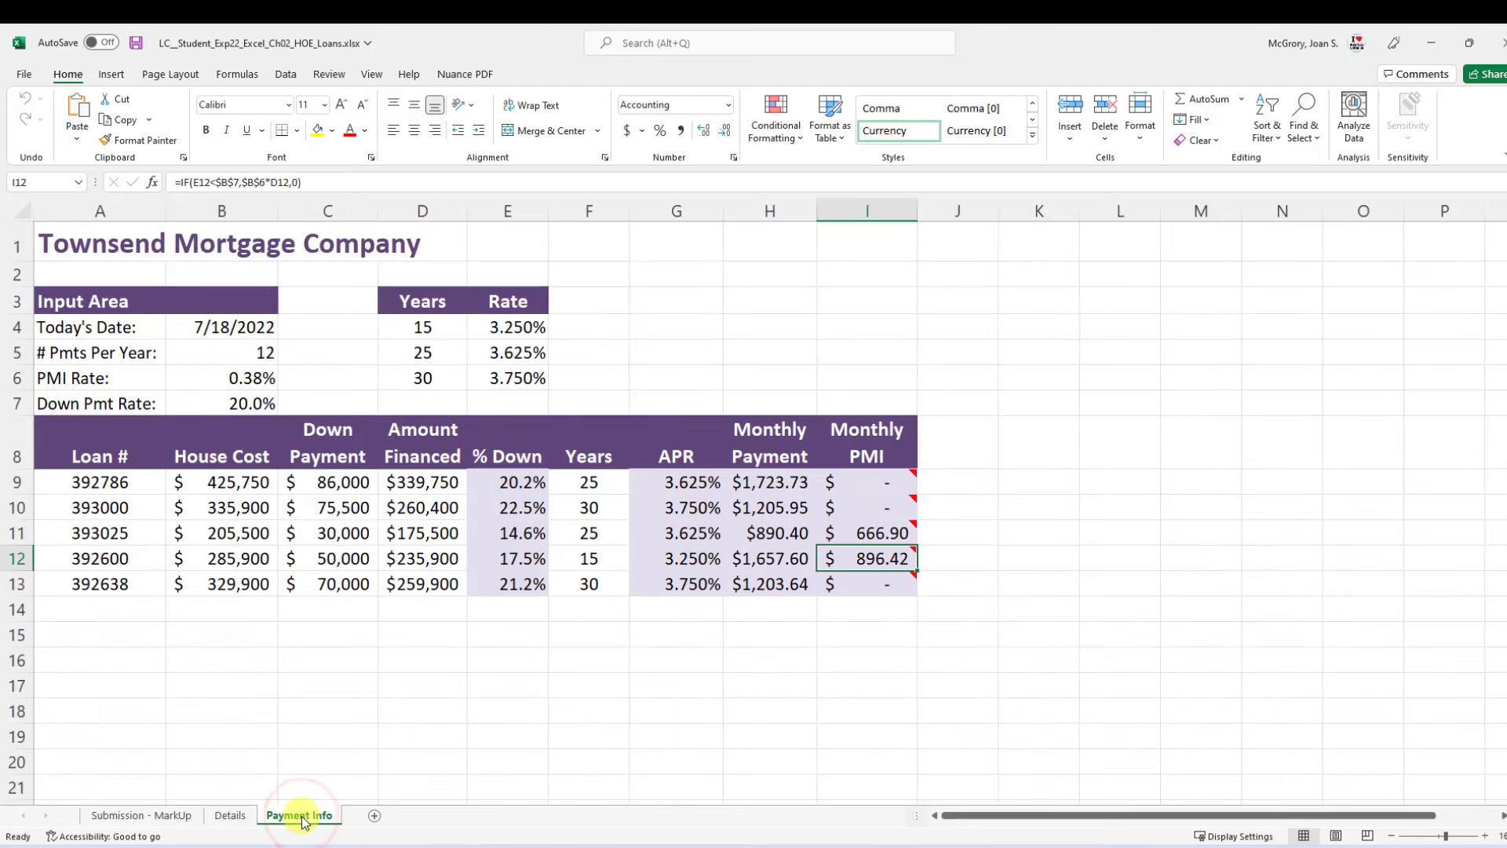
{"action": "mouse_move", "coordinate": [894, 482]}
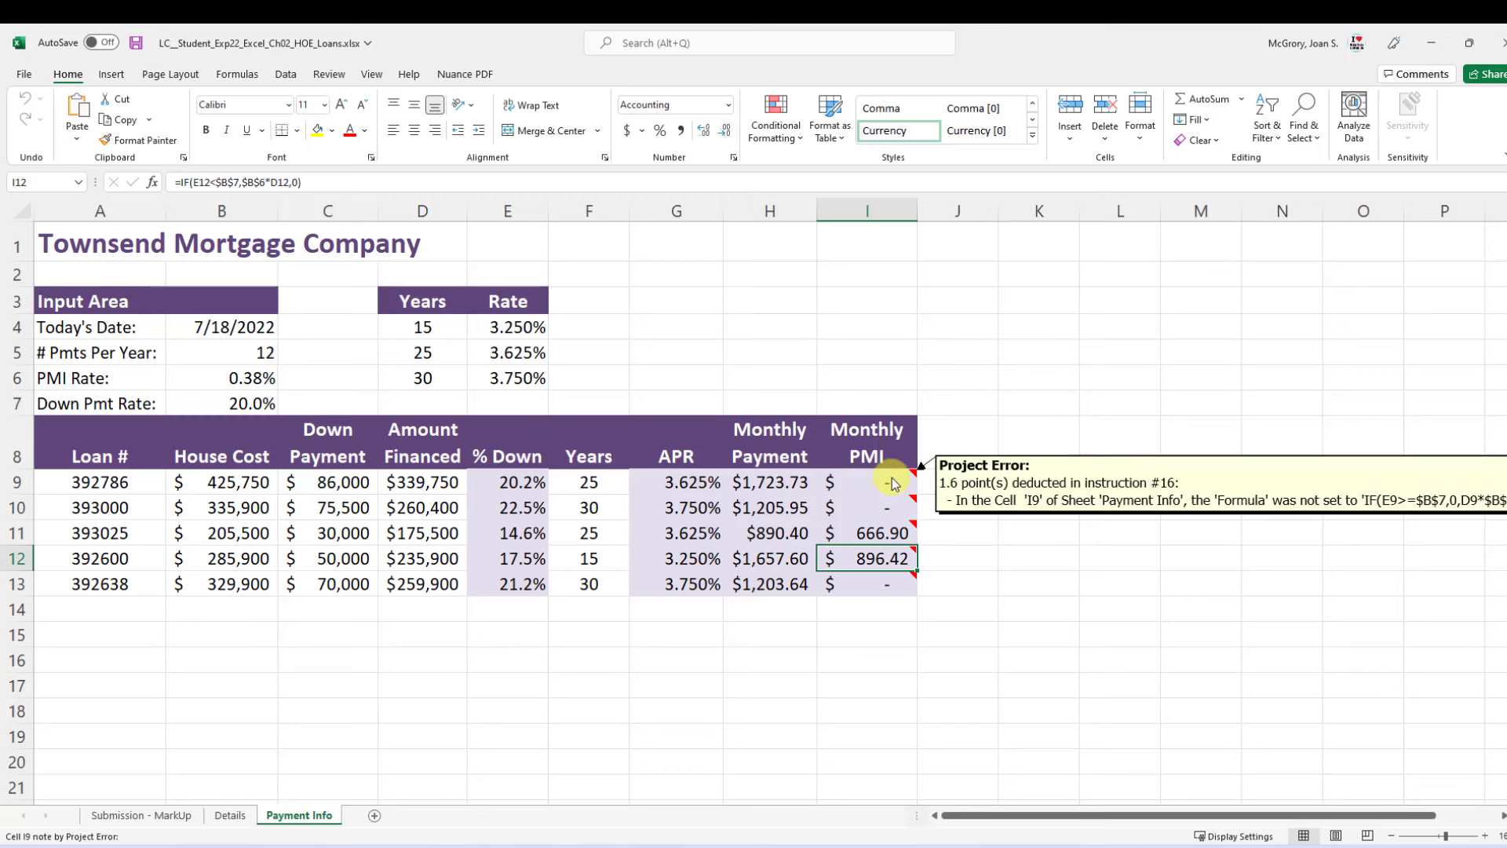
{"action": "mouse_move", "coordinate": [891, 512]}
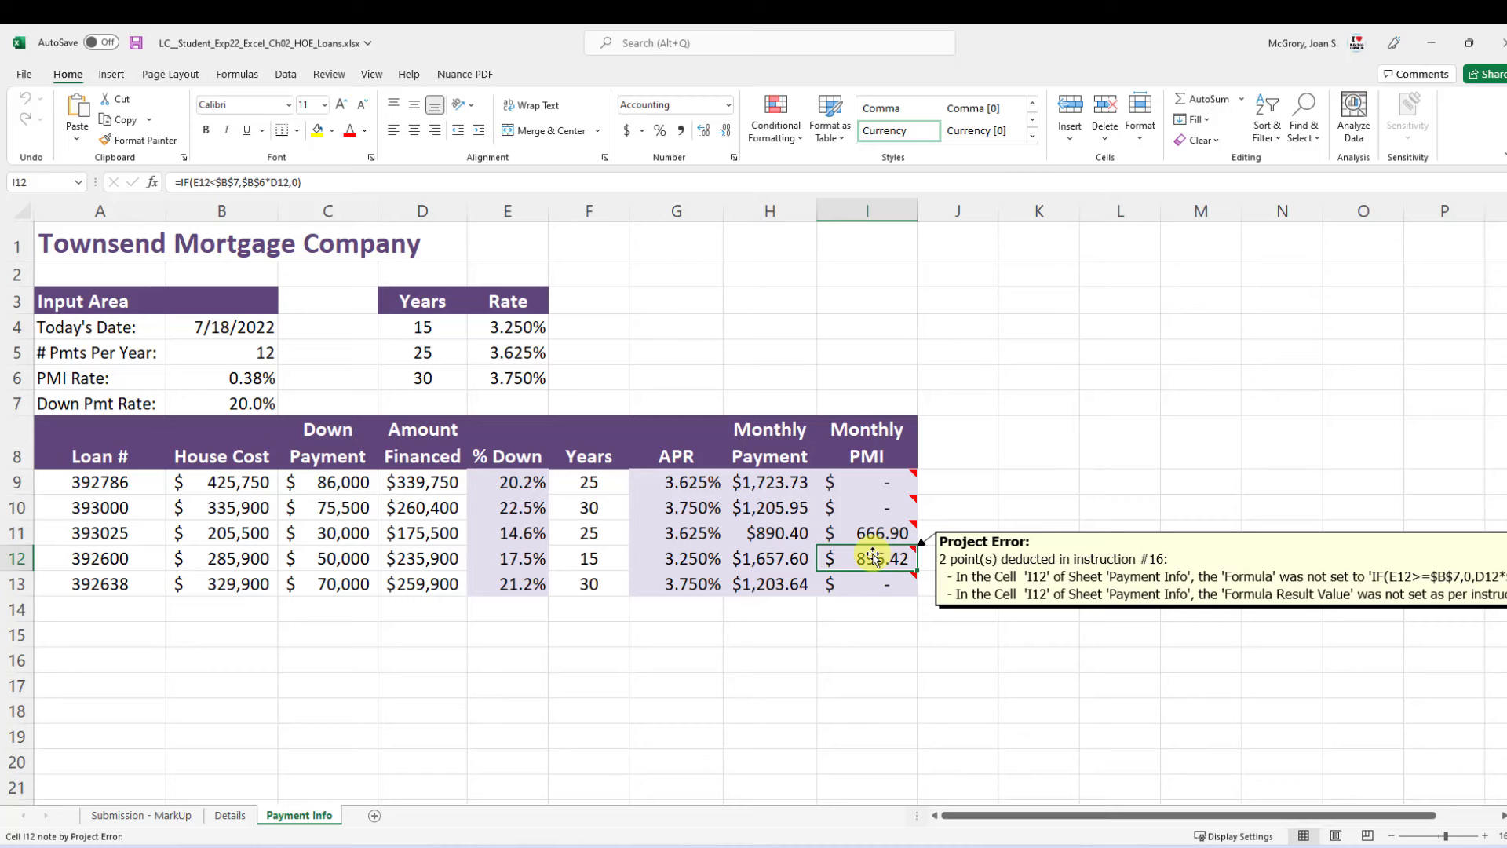
{"action": "left_click", "coordinate": [832, 378]}
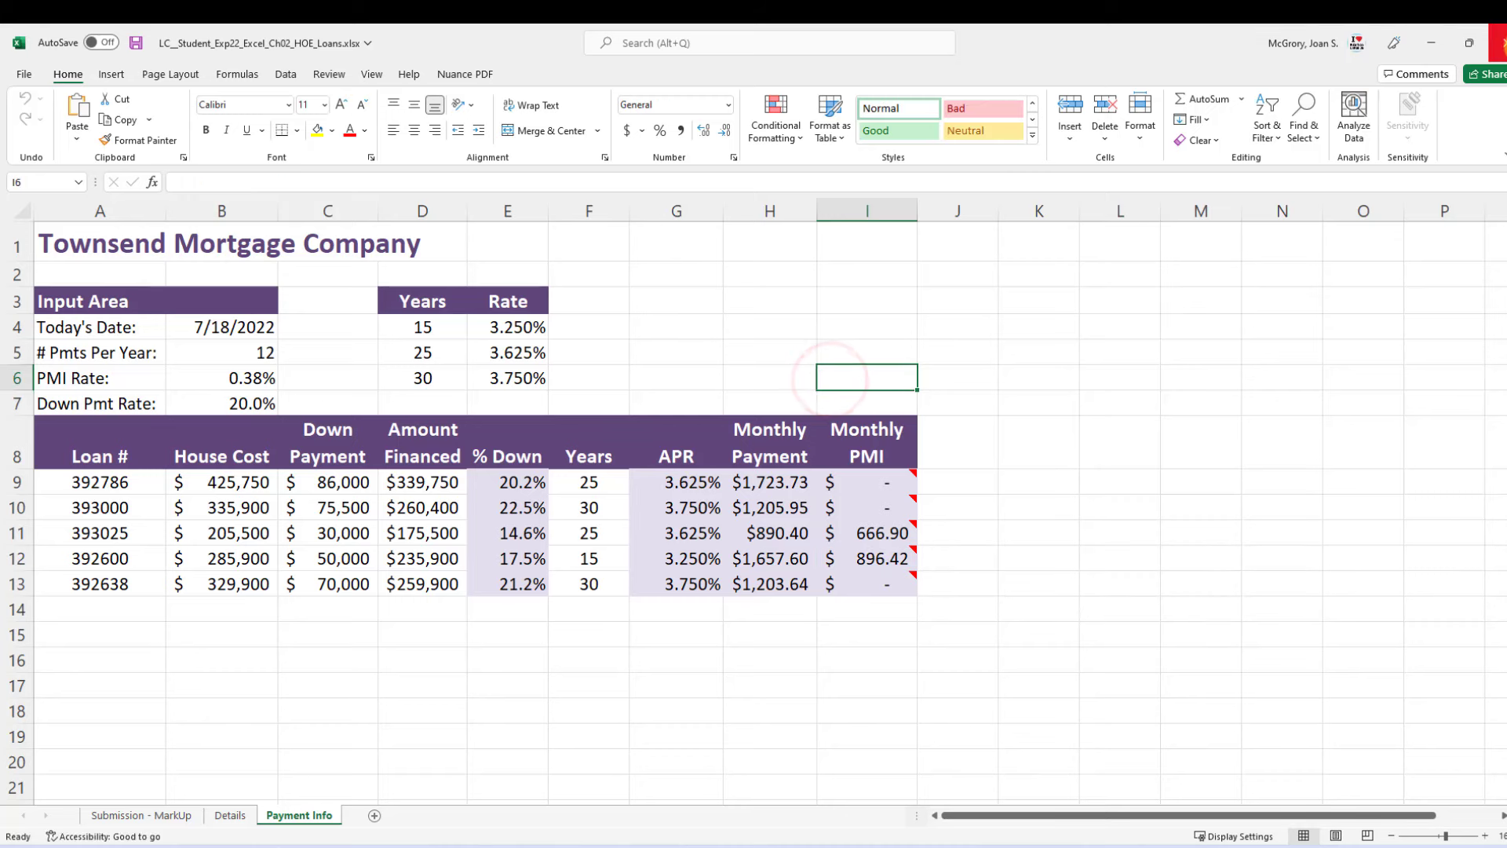
Step: Close the report without saving and return to the MyLab IT score card
{"action": "left_click", "coordinate": [1498, 43]}
{"action": "left_click", "coordinate": [763, 469]}
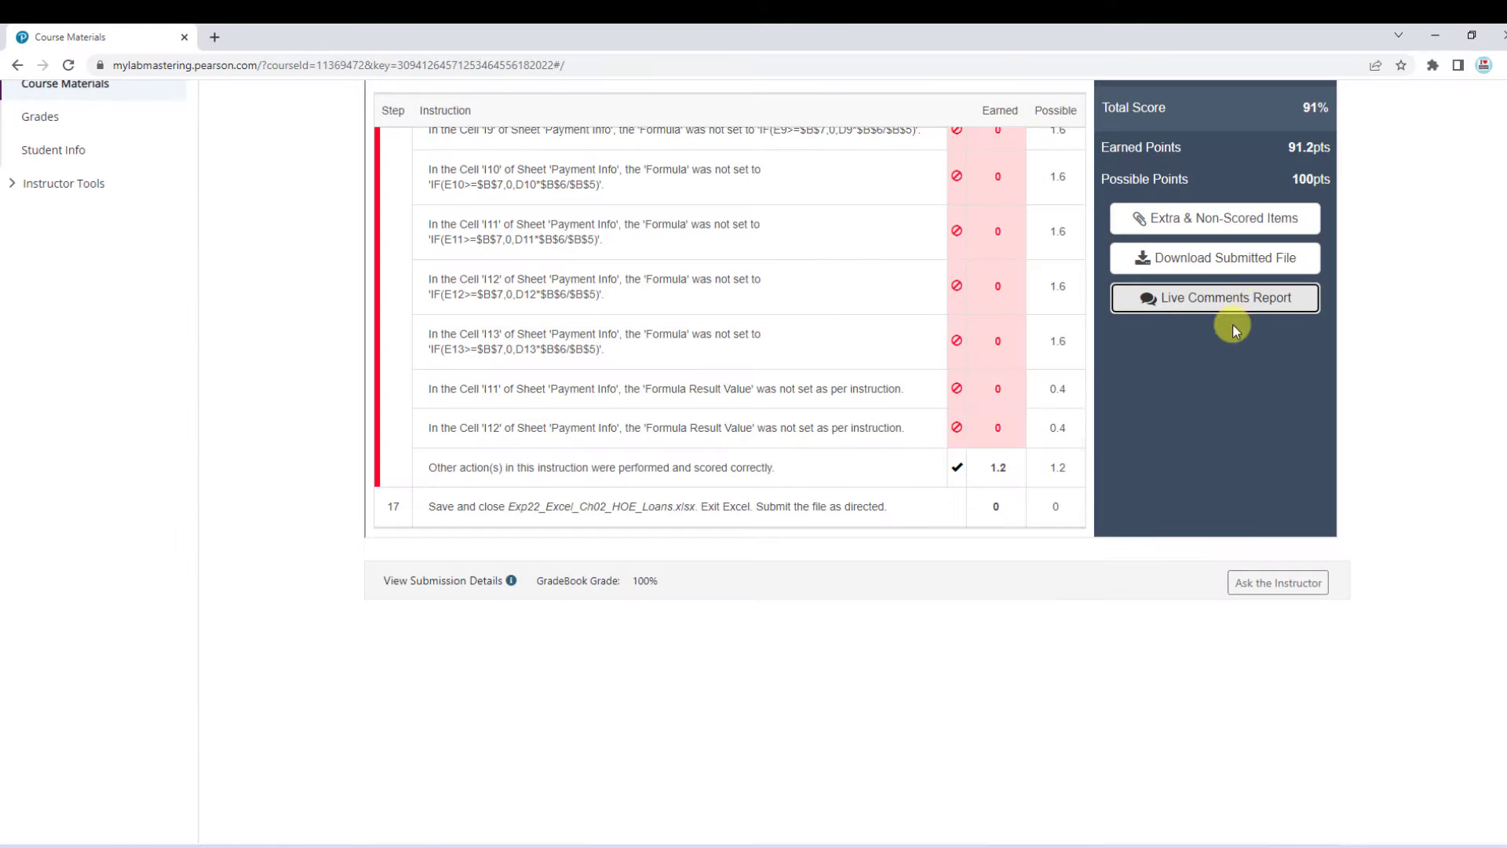
{"action": "left_click", "coordinate": [1252, 303]}
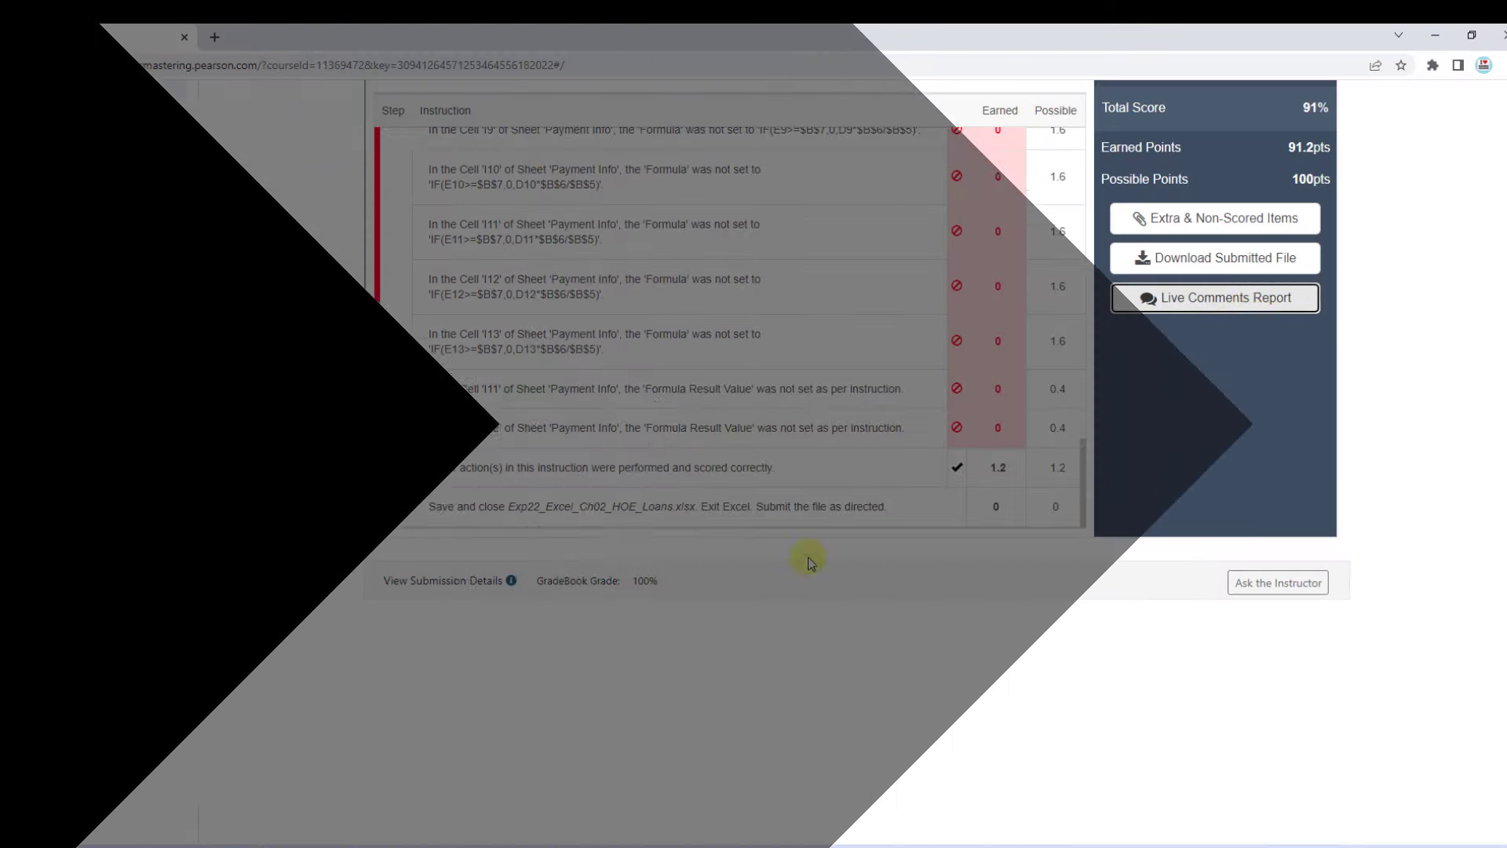